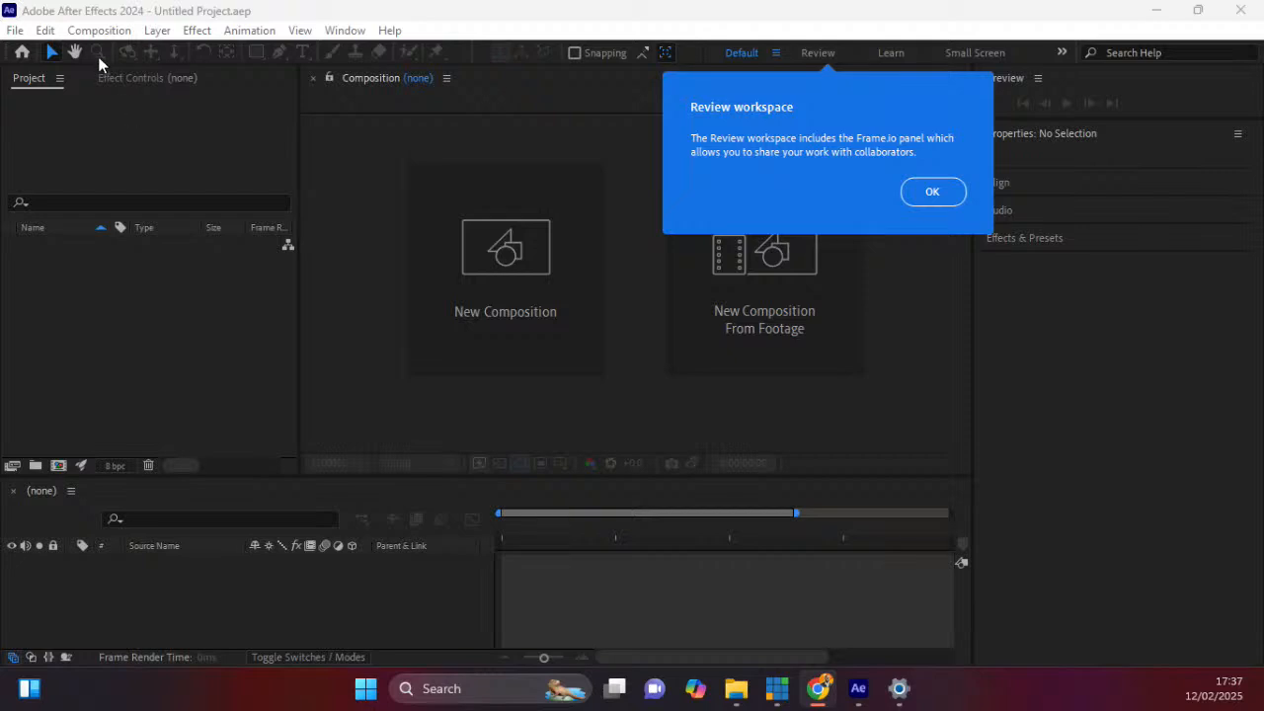
Start a new project, dismissing the Review workspace tip, and open the settings for a new composition.
{"action": "left_click", "coordinate": [22, 55]}
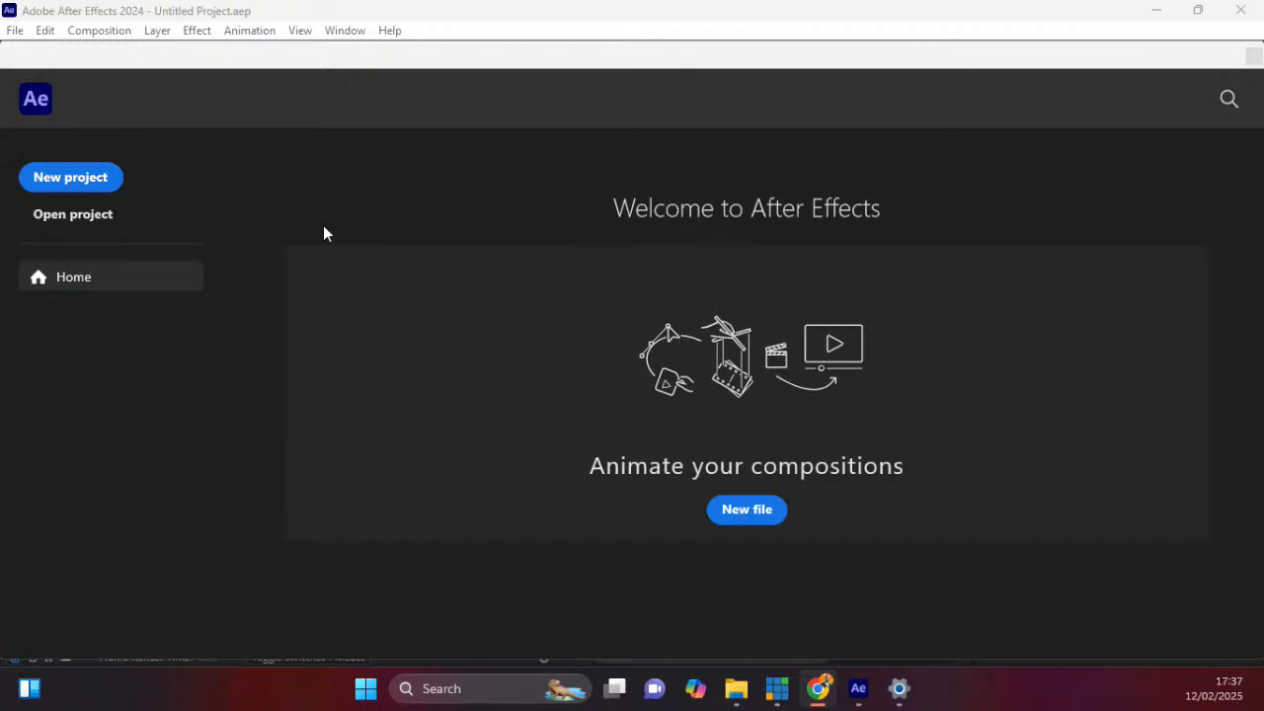
{"action": "left_click", "coordinate": [112, 177]}
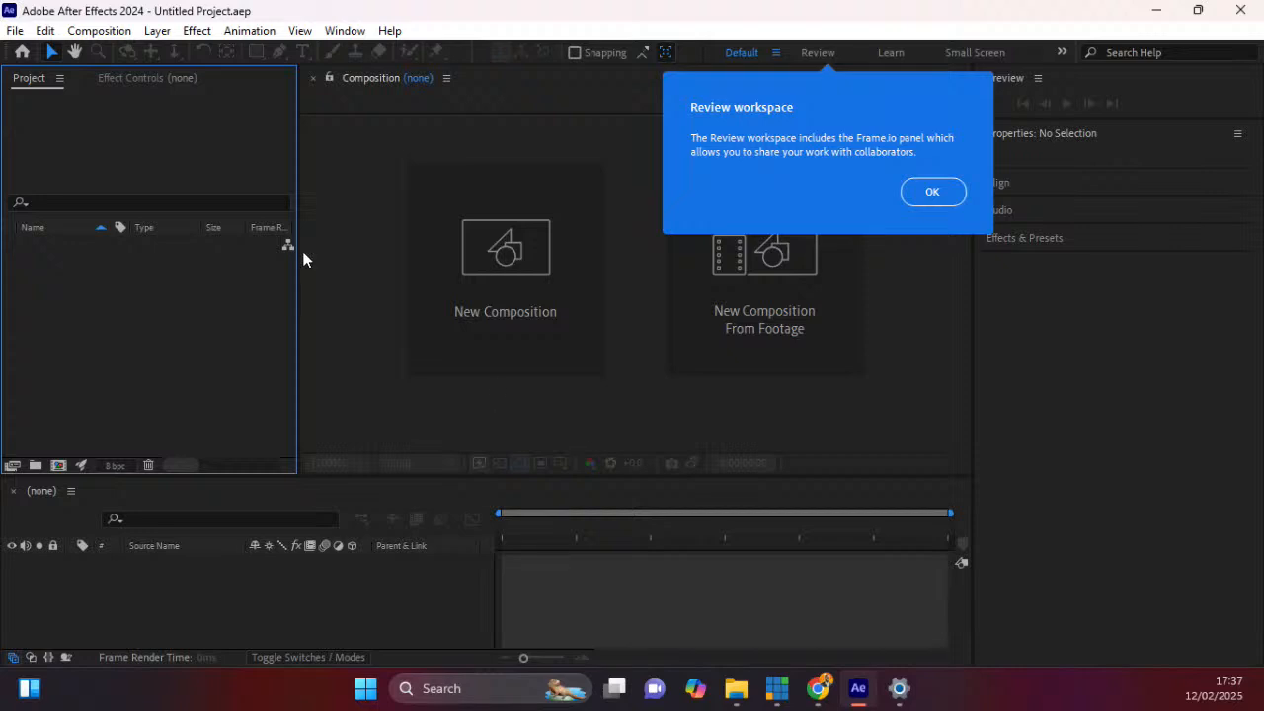
{"action": "left_click", "coordinate": [928, 191]}
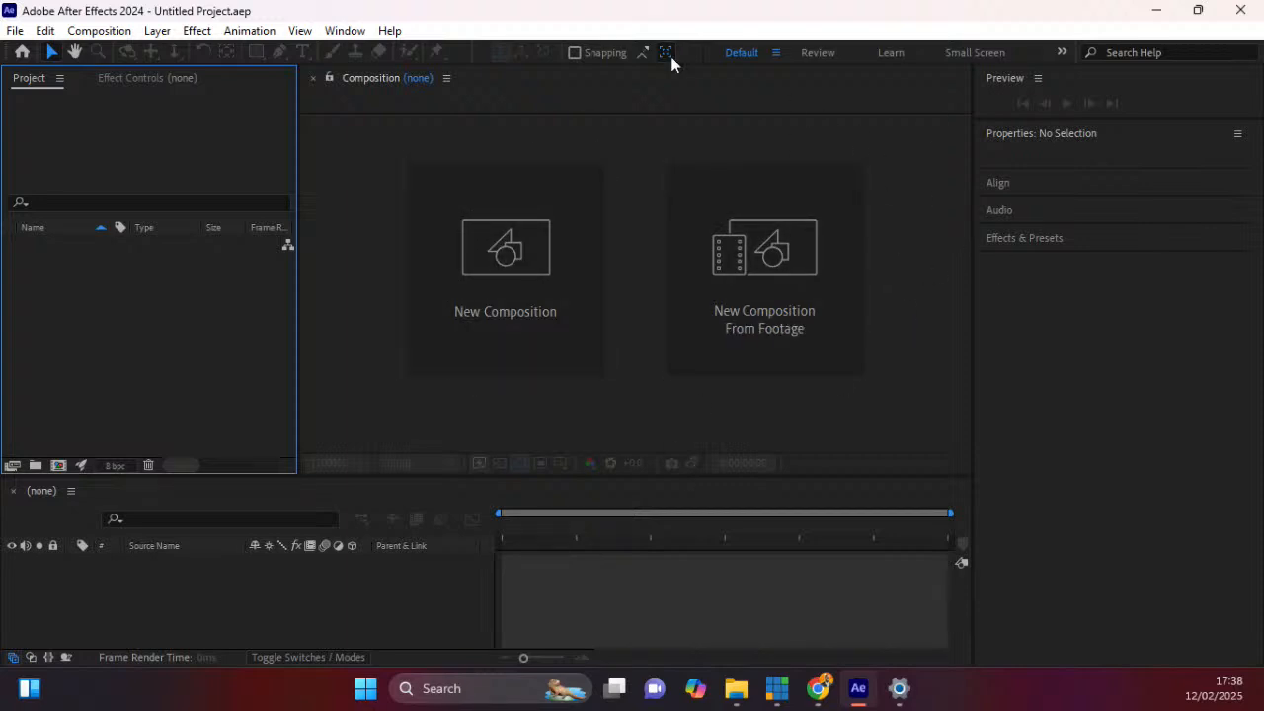
{"action": "left_click", "coordinate": [544, 312]}
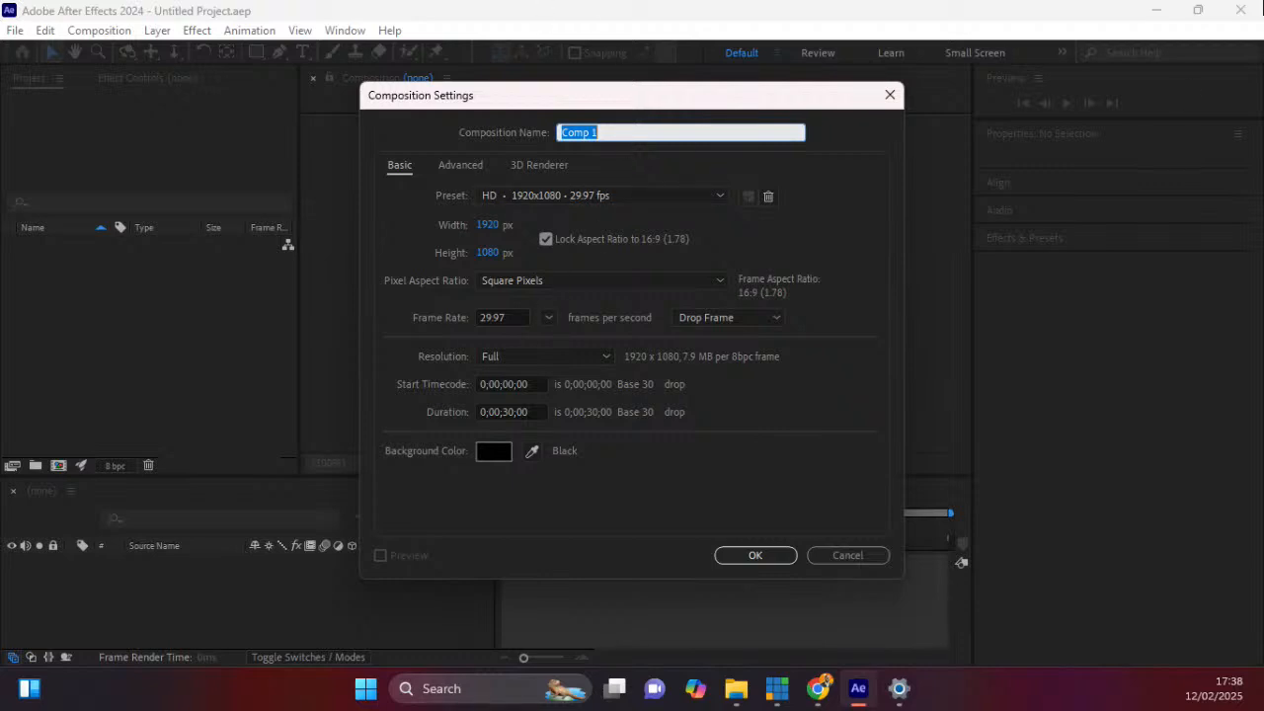
Switch to Chrome and examine the image results for common video aspect ratios, then return to the composition settings.
{"action": "key", "text": "alt+Tab"}
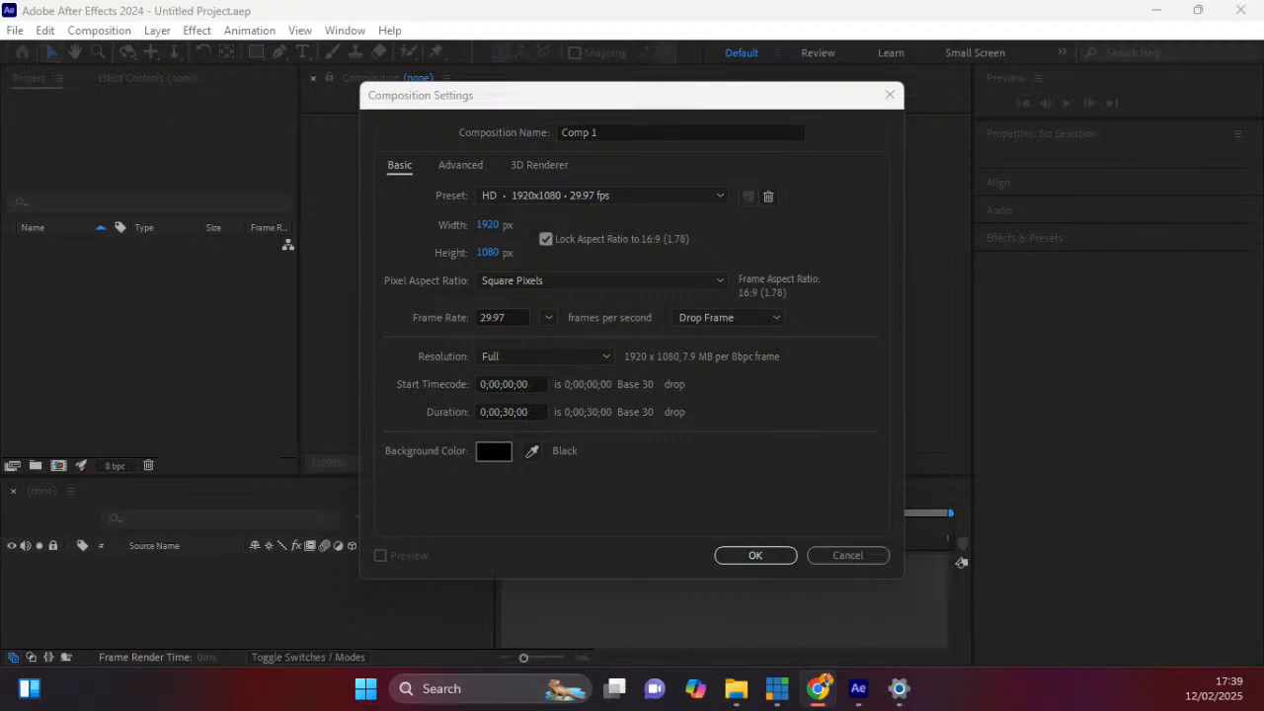
{"action": "left_click", "coordinate": [819, 689]}
{"action": "left_click_drag", "start_coordinate": [705, 98], "coordinate": [805, 4]}
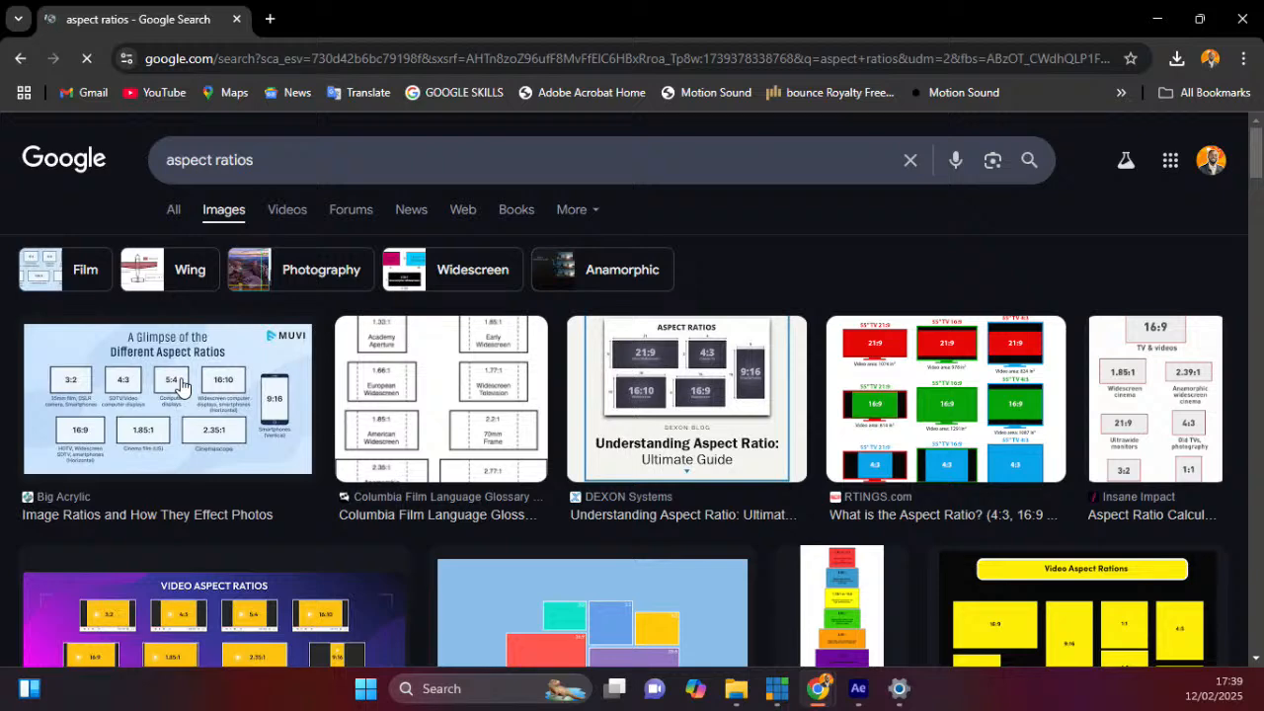
{"action": "scroll", "coordinate": [522, 414], "scroll_direction": "down", "scroll_amount": 3}
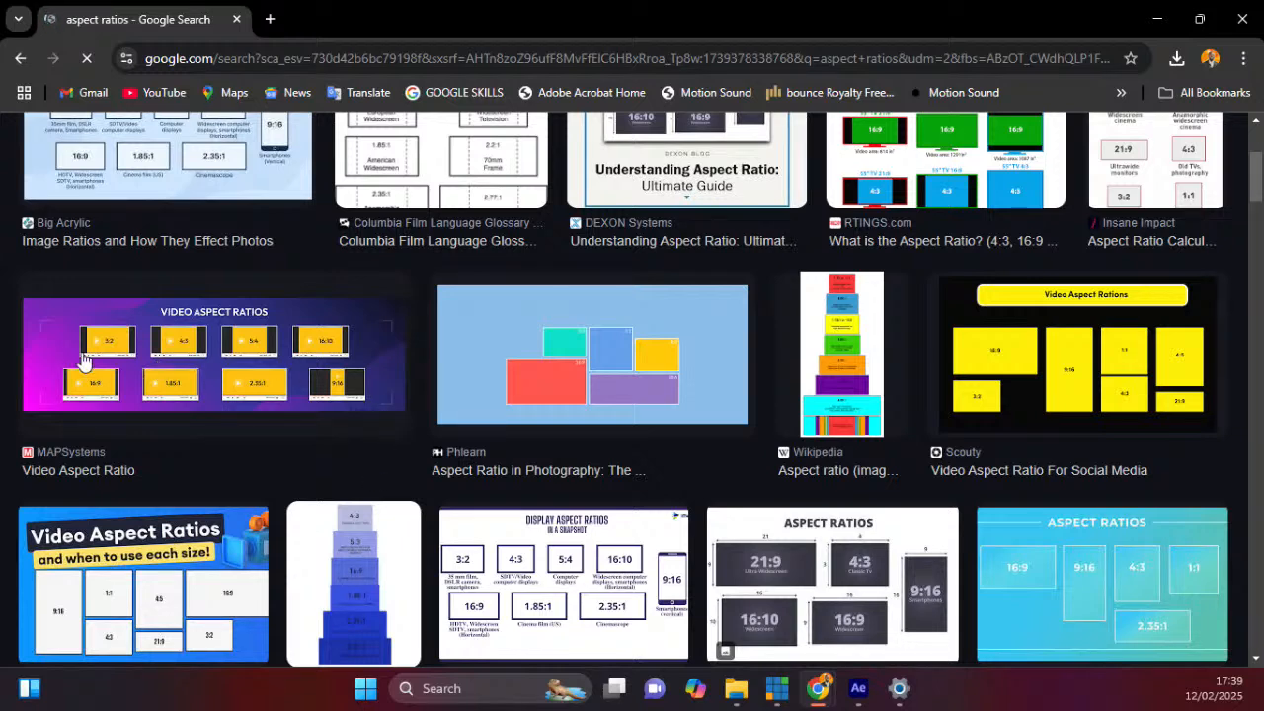
{"action": "scroll", "coordinate": [198, 296], "scroll_direction": "up", "scroll_amount": 3}
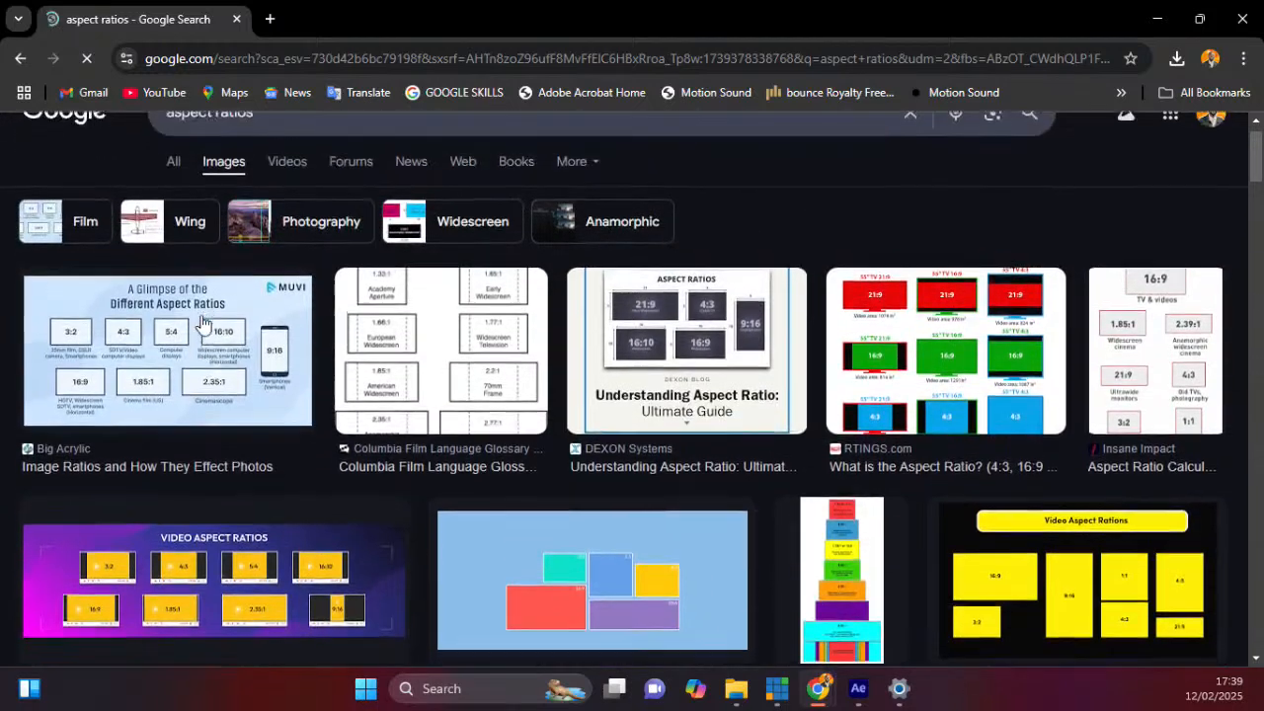
{"action": "scroll", "coordinate": [187, 242], "scroll_direction": "down", "scroll_amount": 2}
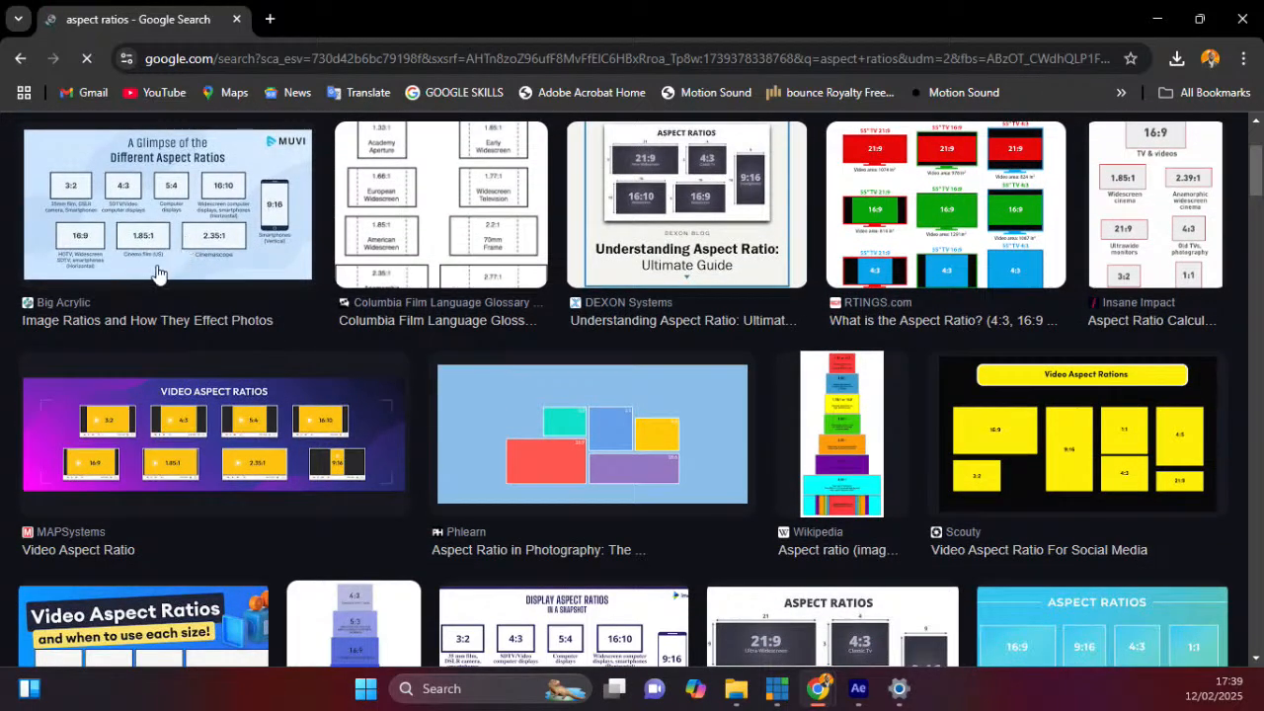
{"action": "left_click", "coordinate": [57, 310]}
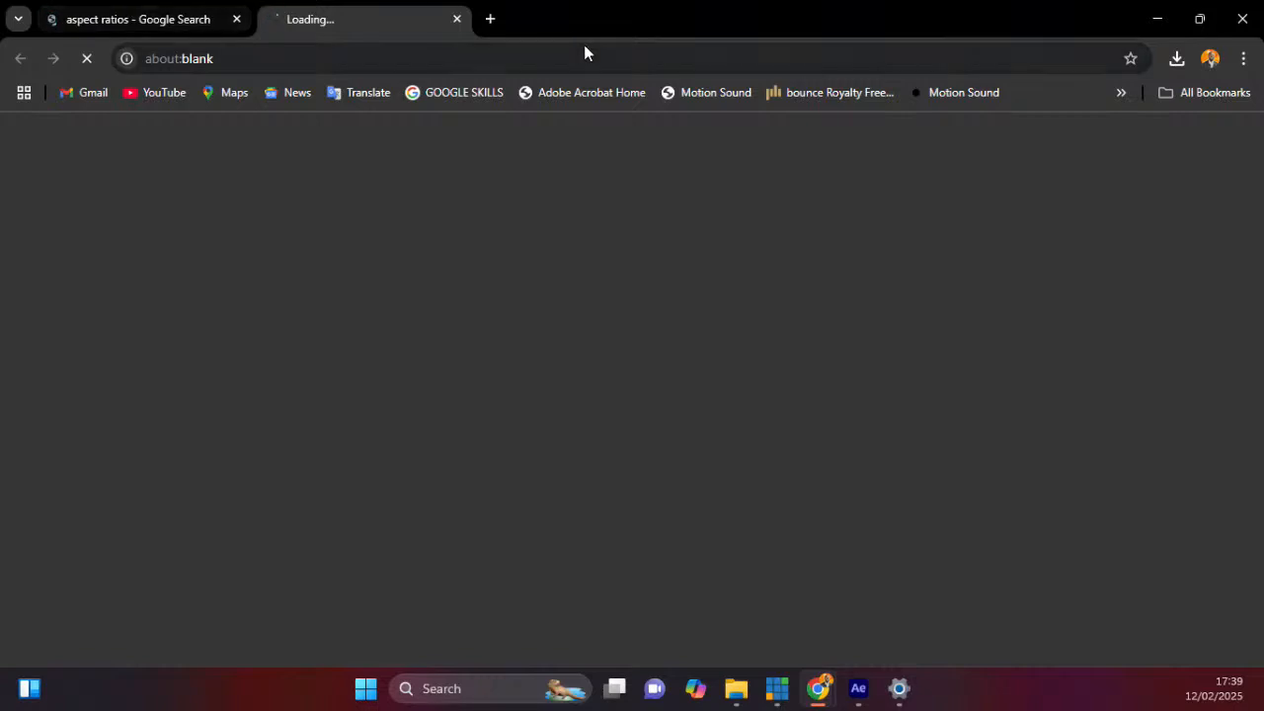
{"action": "left_click", "coordinate": [456, 19]}
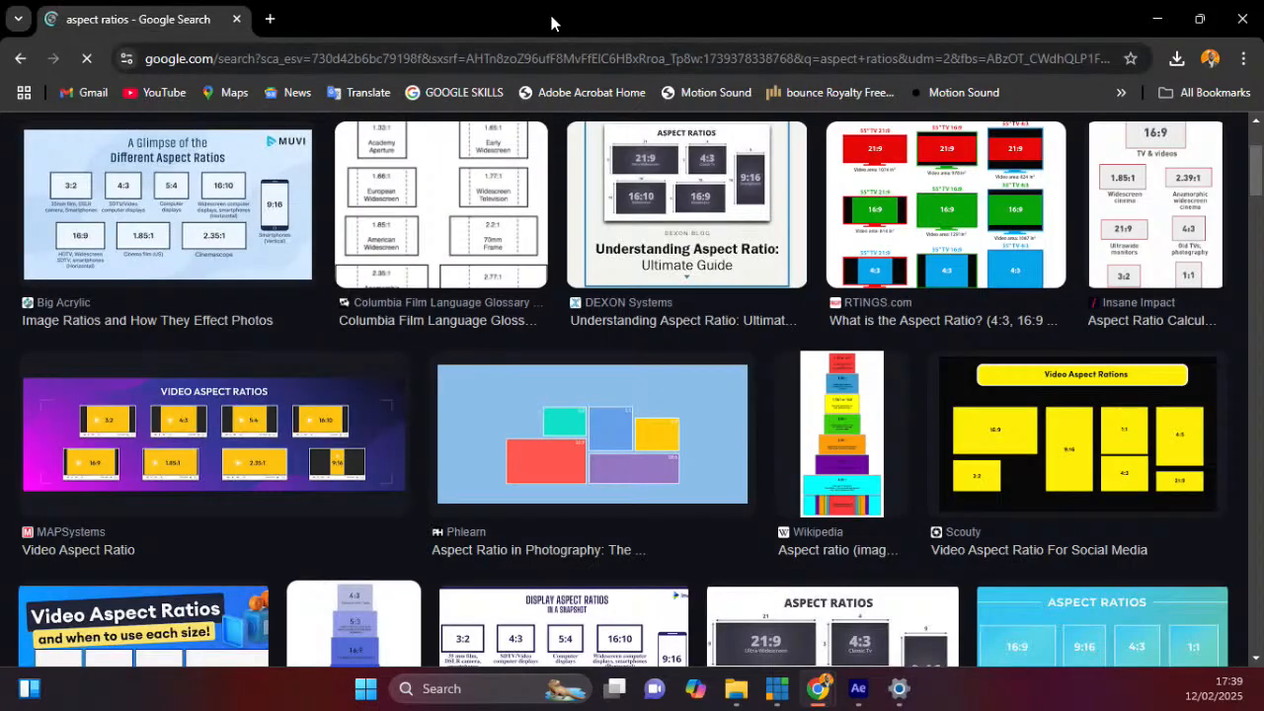
{"action": "left_click_drag", "start_coordinate": [546, 19], "coordinate": [1263, 20]}
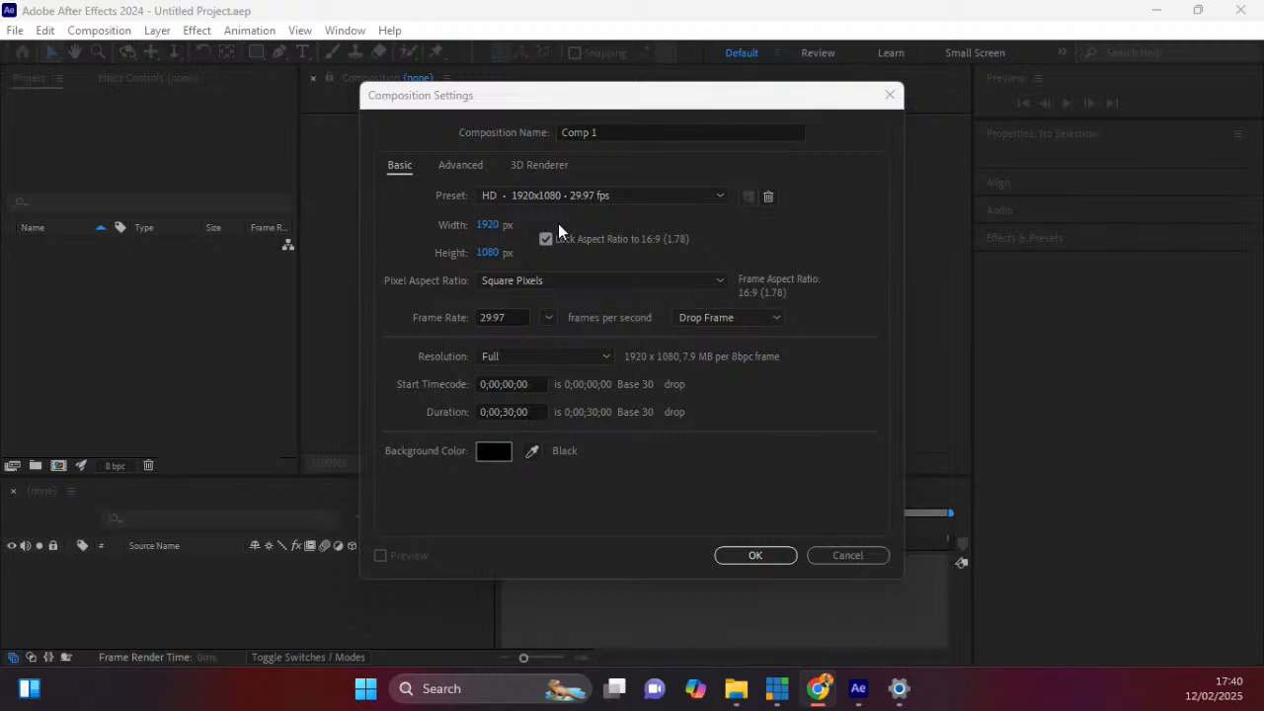
Try the Social Media Portrait HD 1080x1920 30 fps preset for the composition.
{"action": "left_click", "coordinate": [658, 198]}
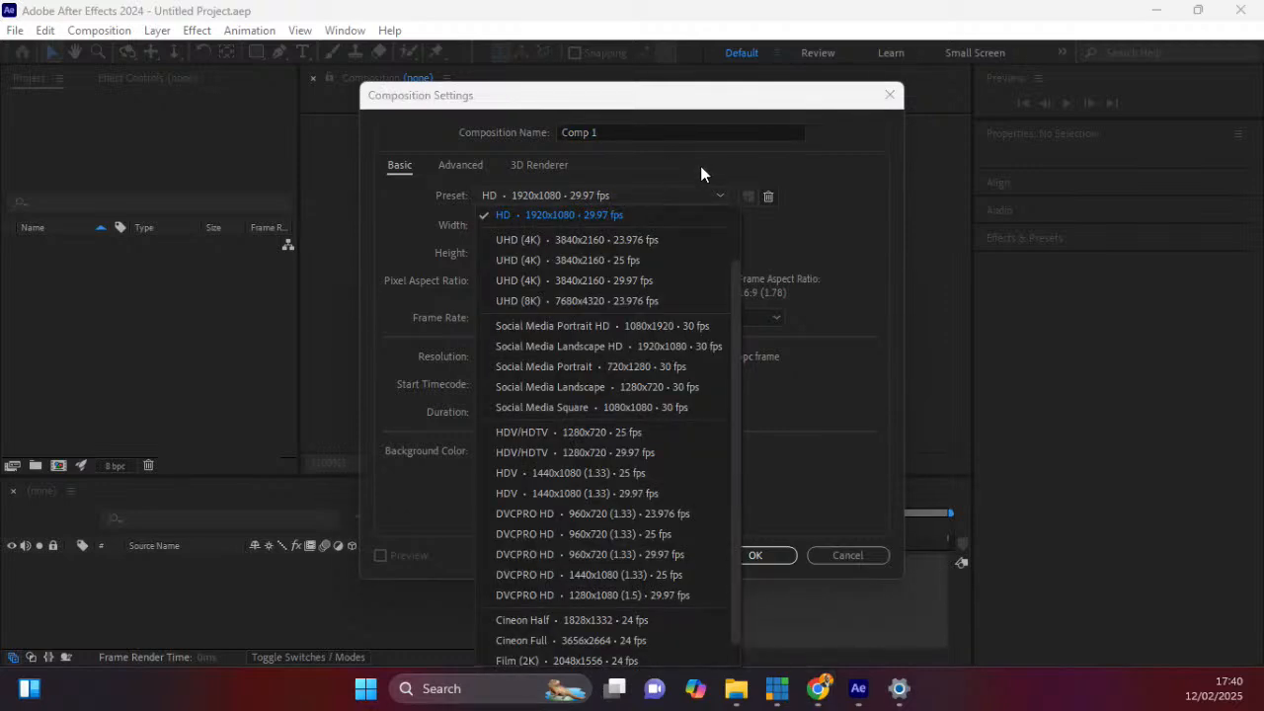
{"action": "left_click", "coordinate": [699, 174]}
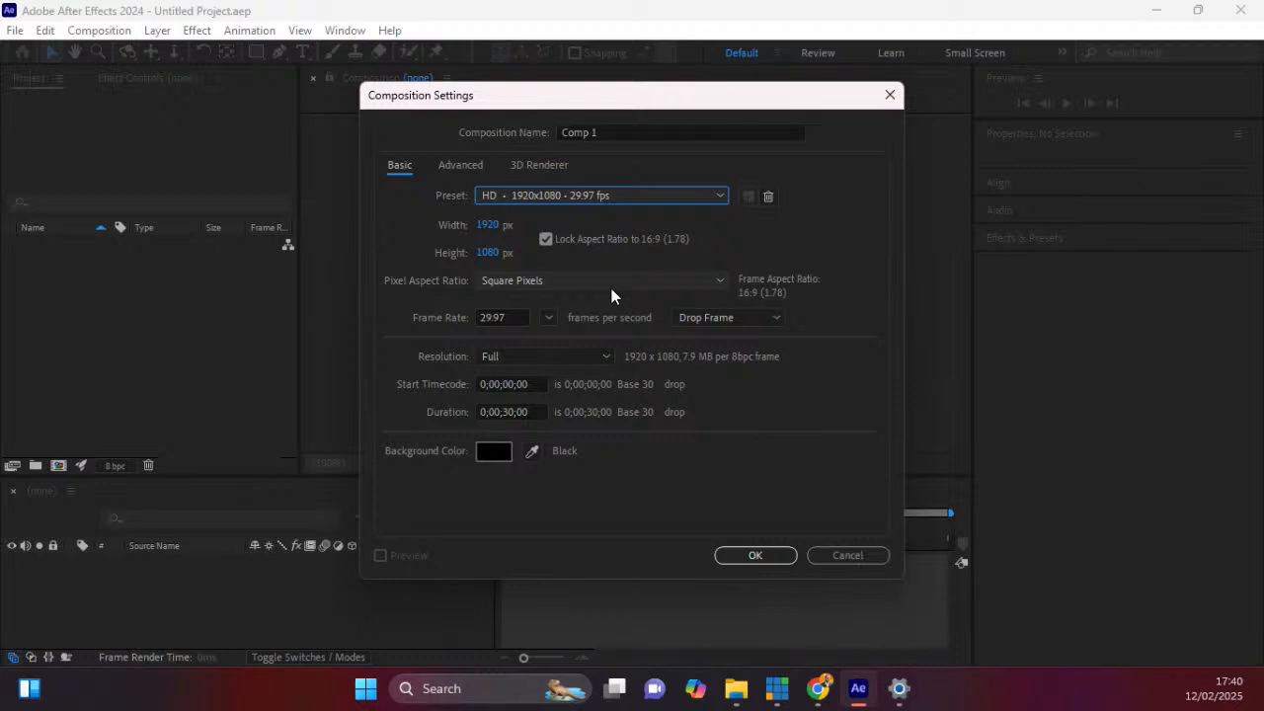
{"action": "left_click", "coordinate": [644, 197]}
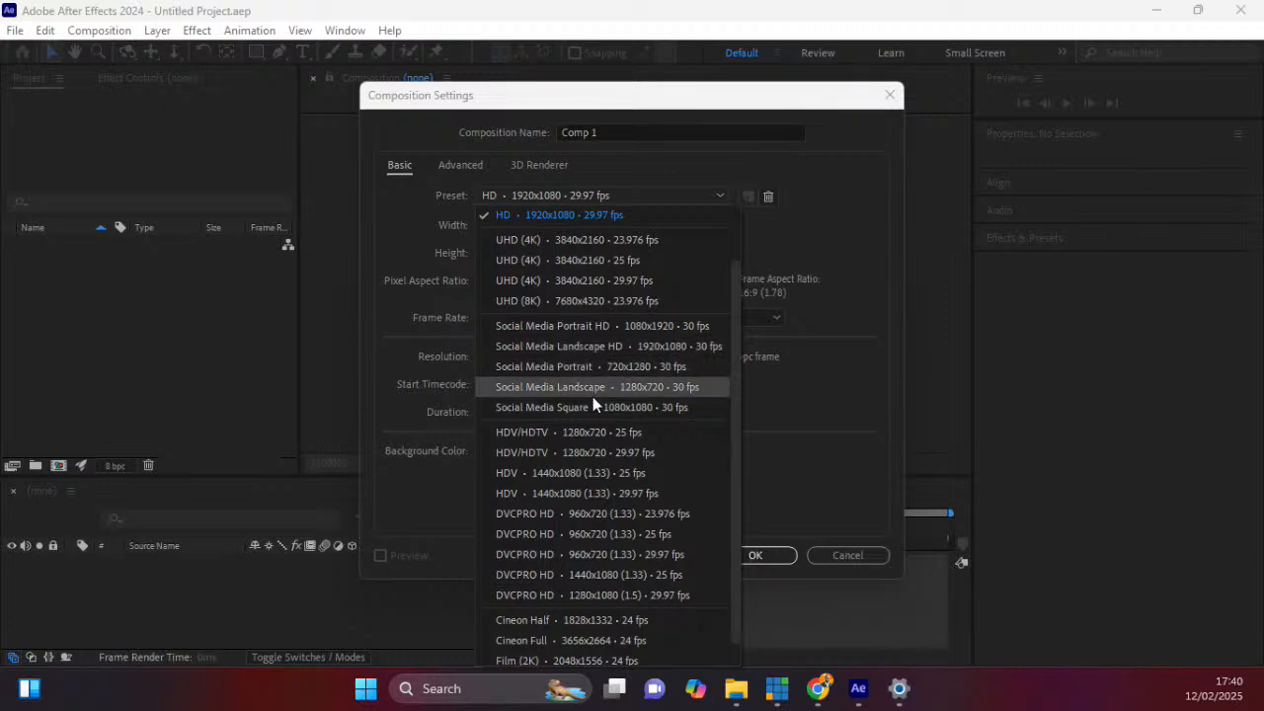
{"action": "left_click", "coordinate": [582, 332]}
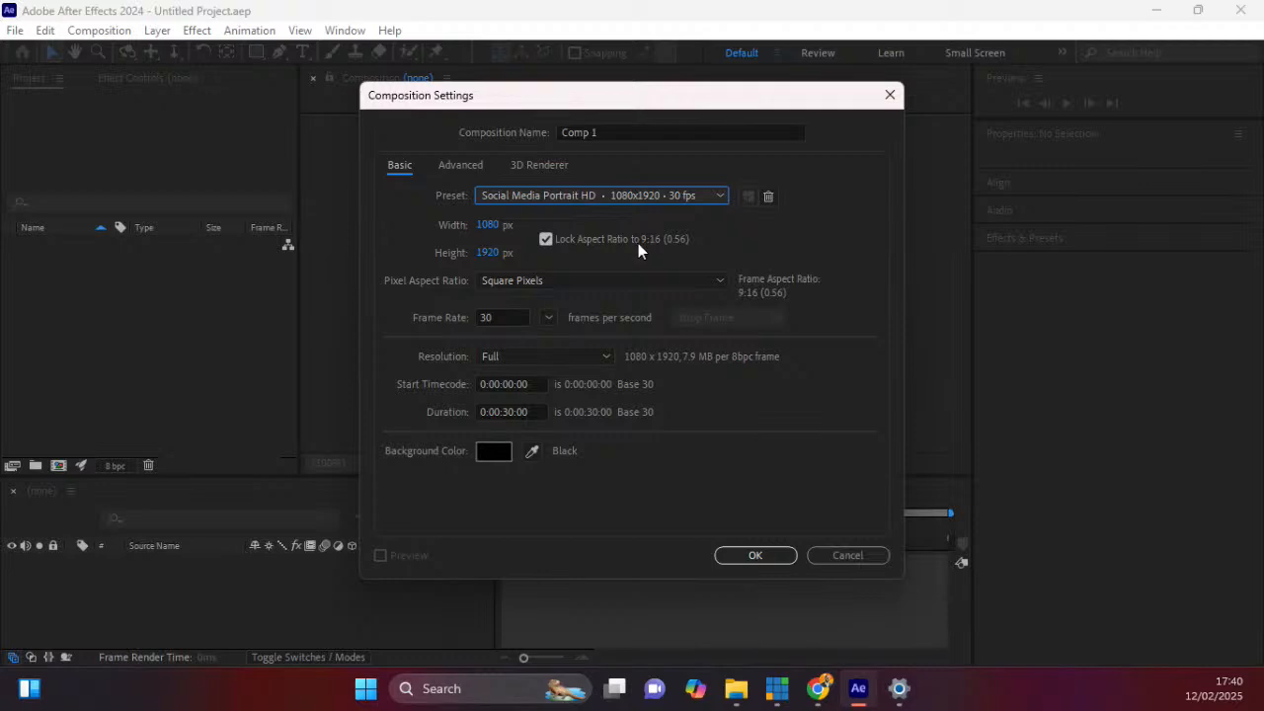
Set the composition to the HD 1920x1080 29.97 fps preset and change its frame rate to 30 fps.
{"action": "left_click", "coordinate": [597, 196]}
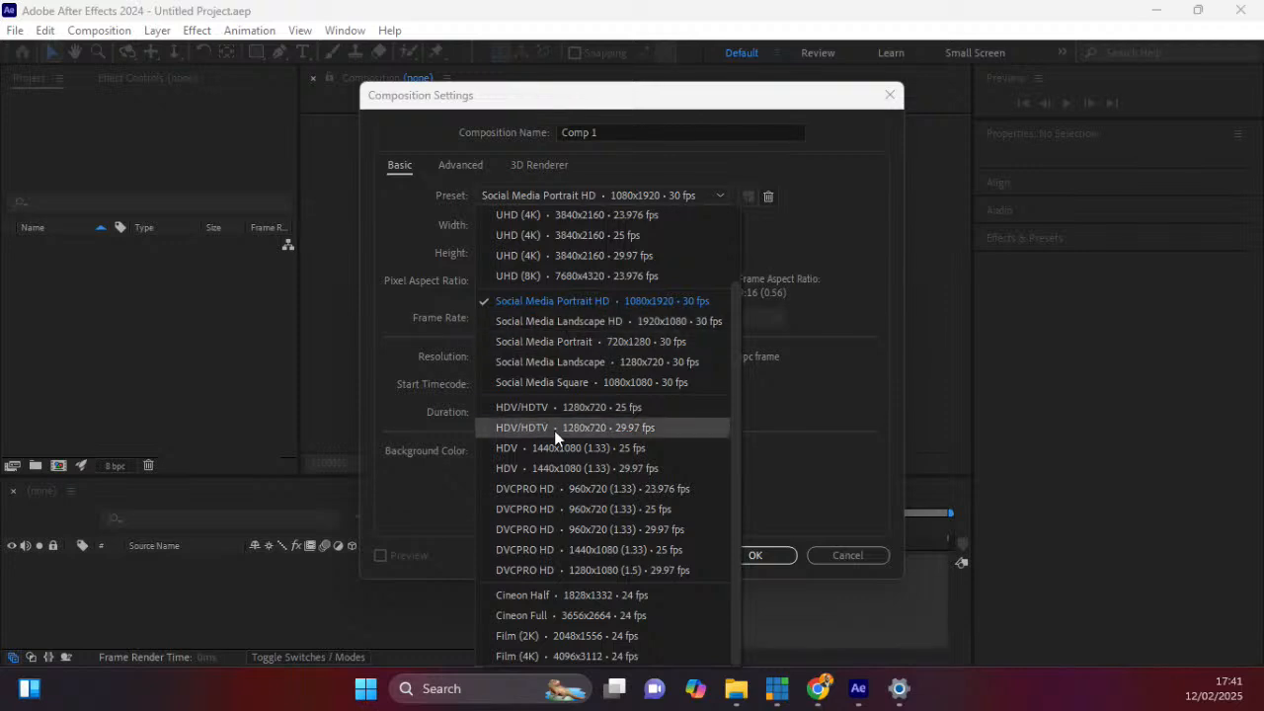
{"action": "scroll", "coordinate": [628, 283], "scroll_direction": "up", "scroll_amount": 2}
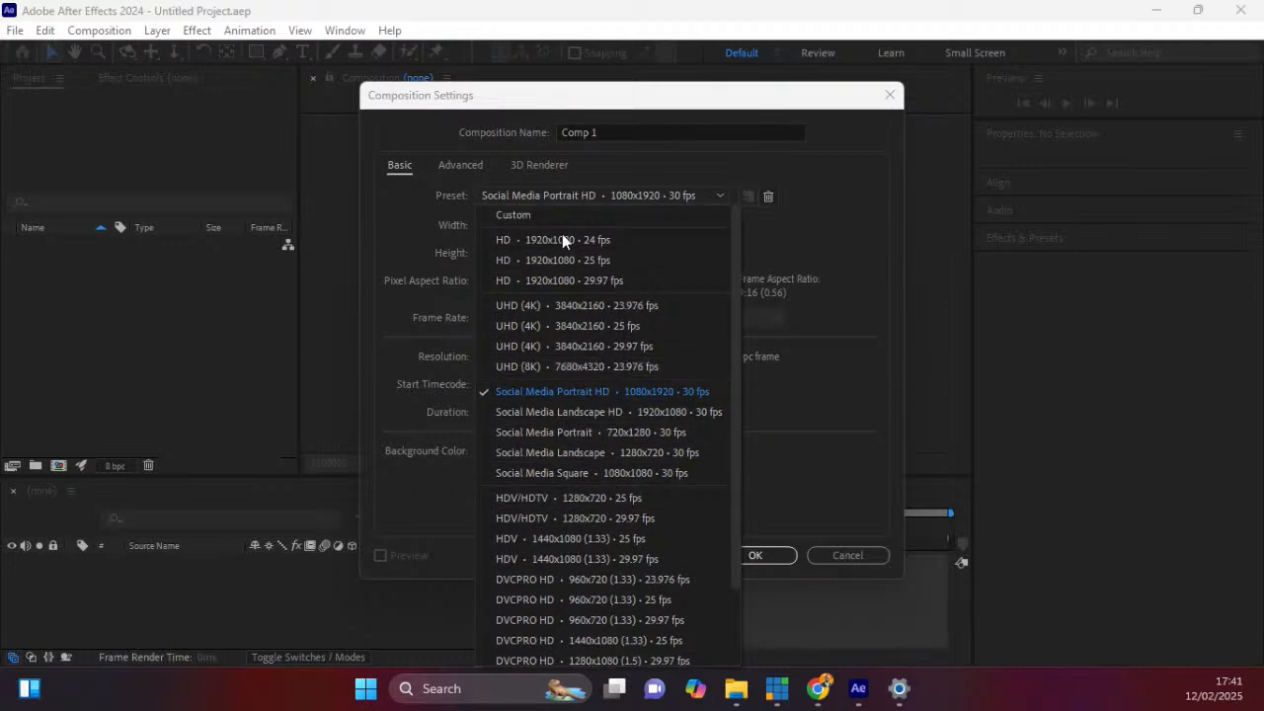
{"action": "left_click", "coordinate": [551, 281]}
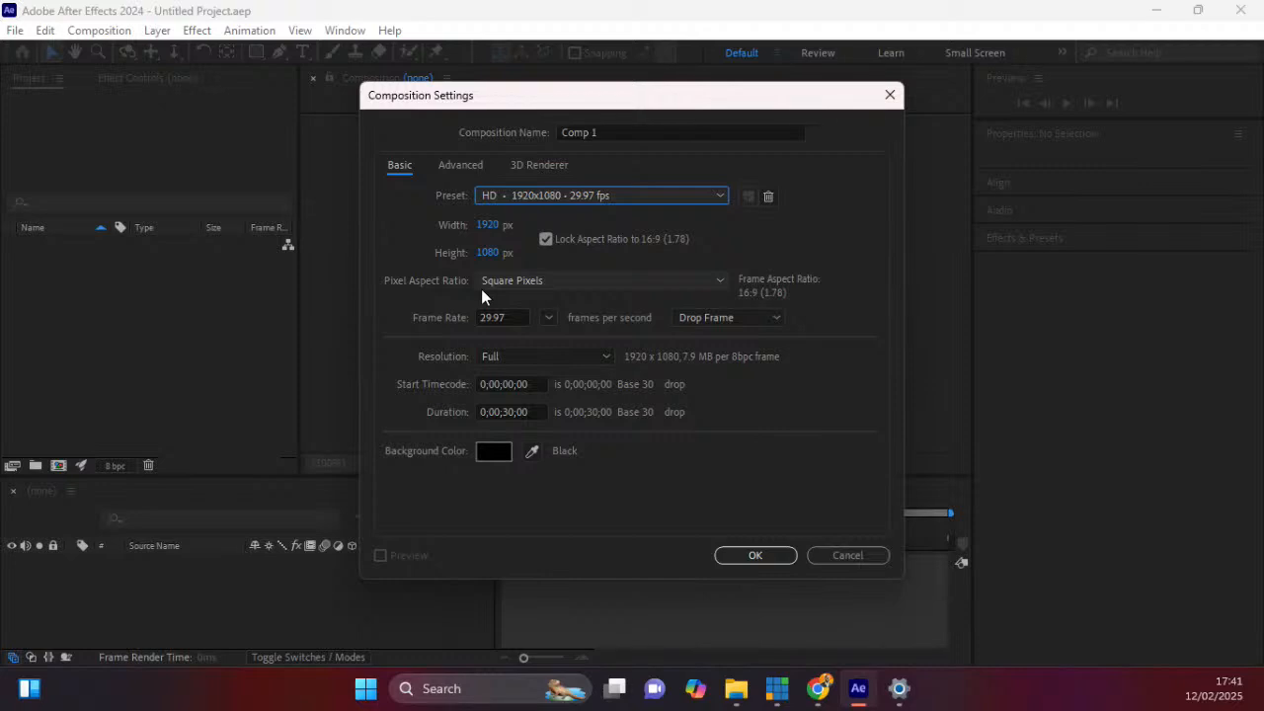
{"action": "left_click", "coordinate": [547, 316]}
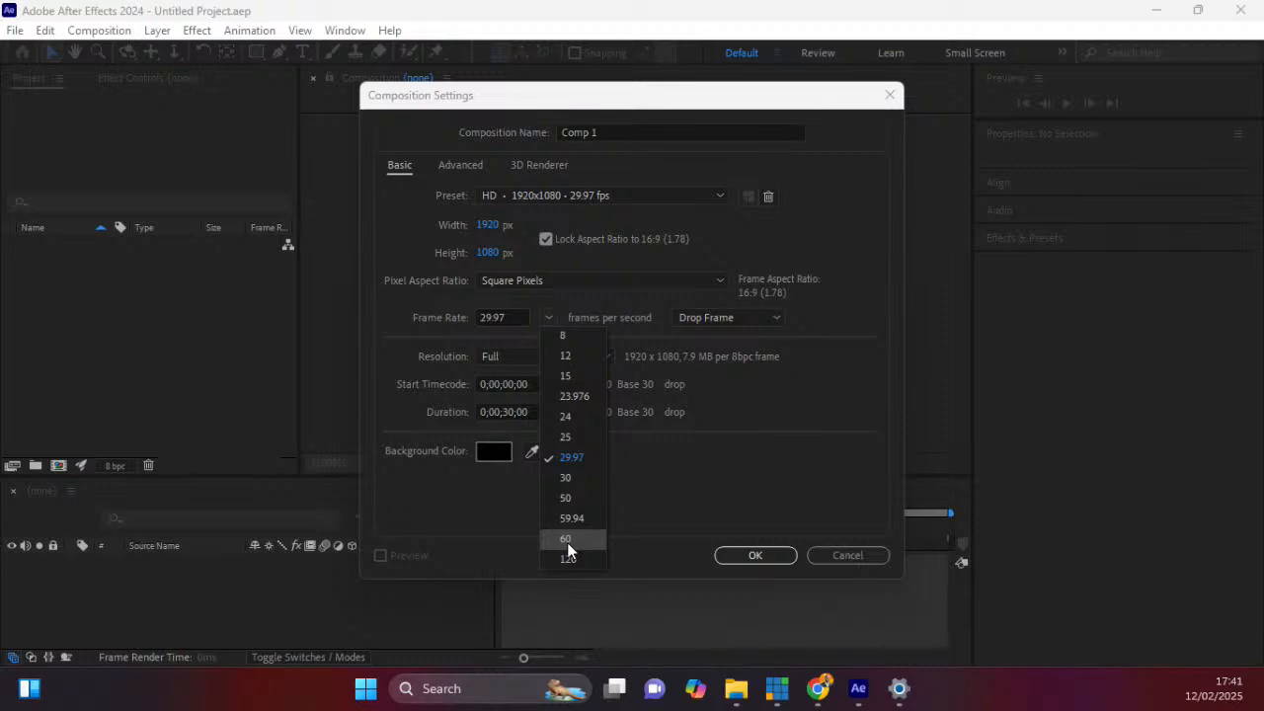
{"action": "left_click", "coordinate": [571, 478]}
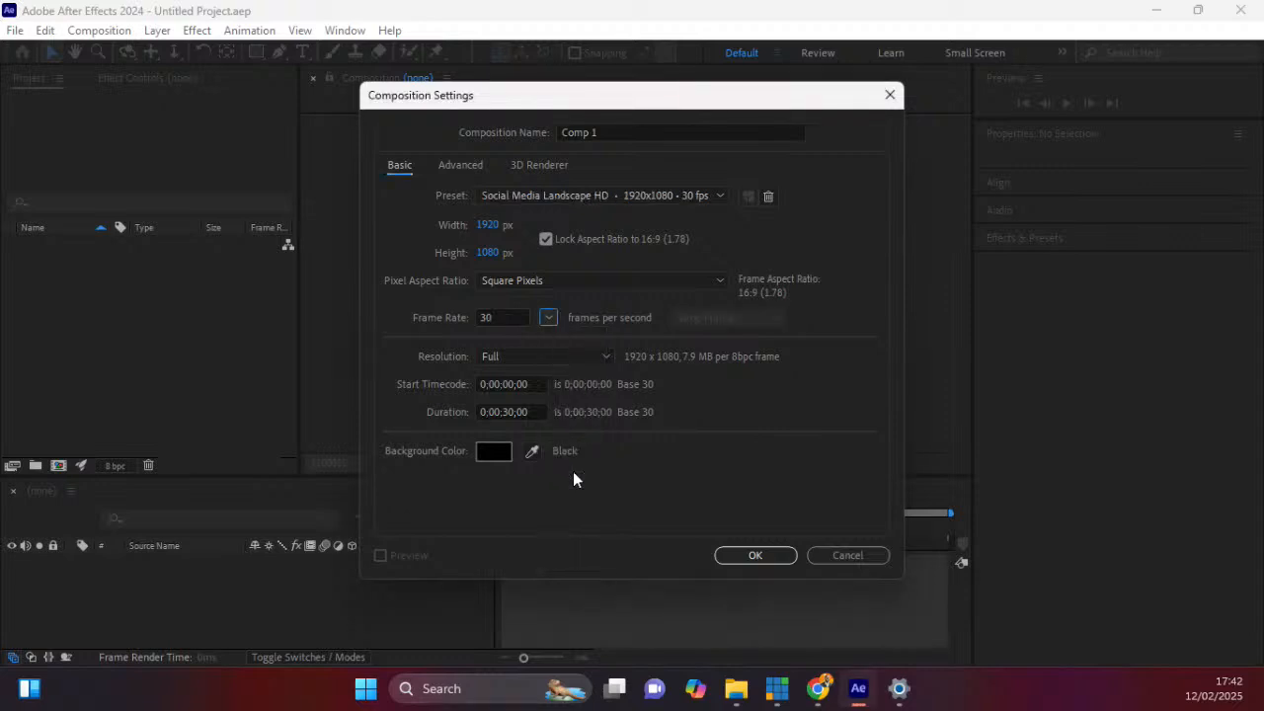
{"action": "left_click", "coordinate": [550, 317]}
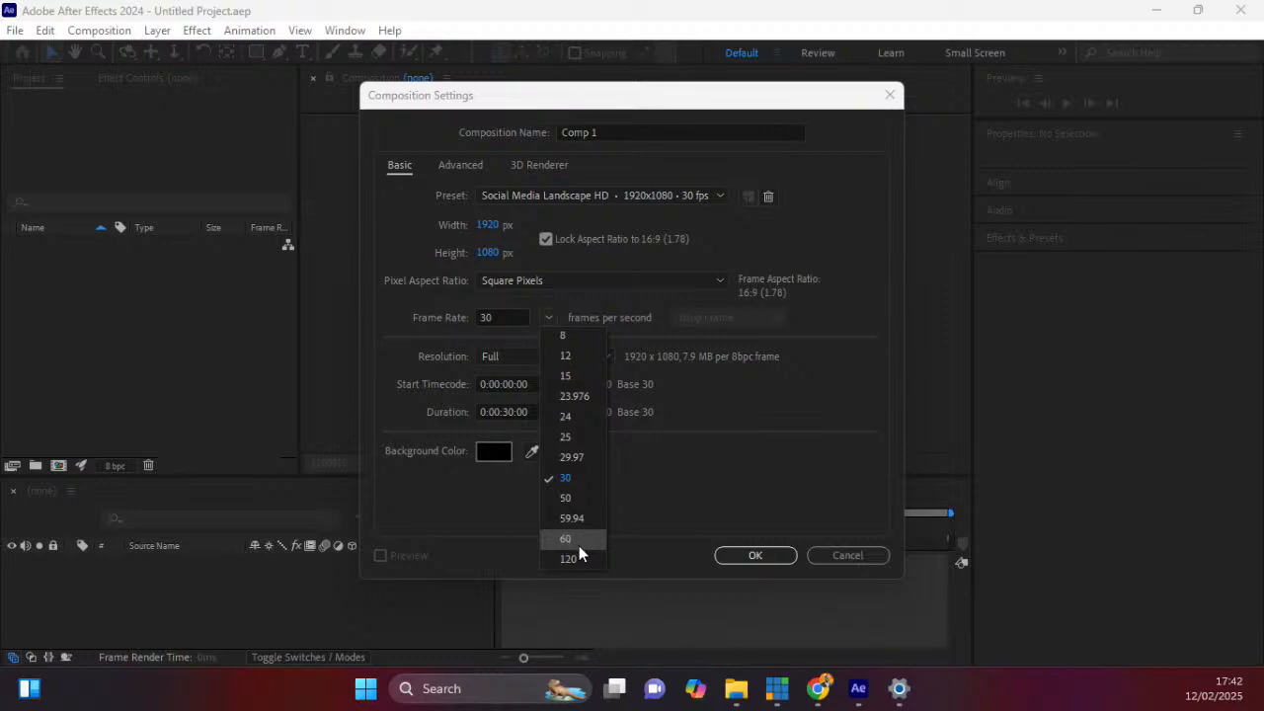
{"action": "left_click", "coordinate": [681, 500]}
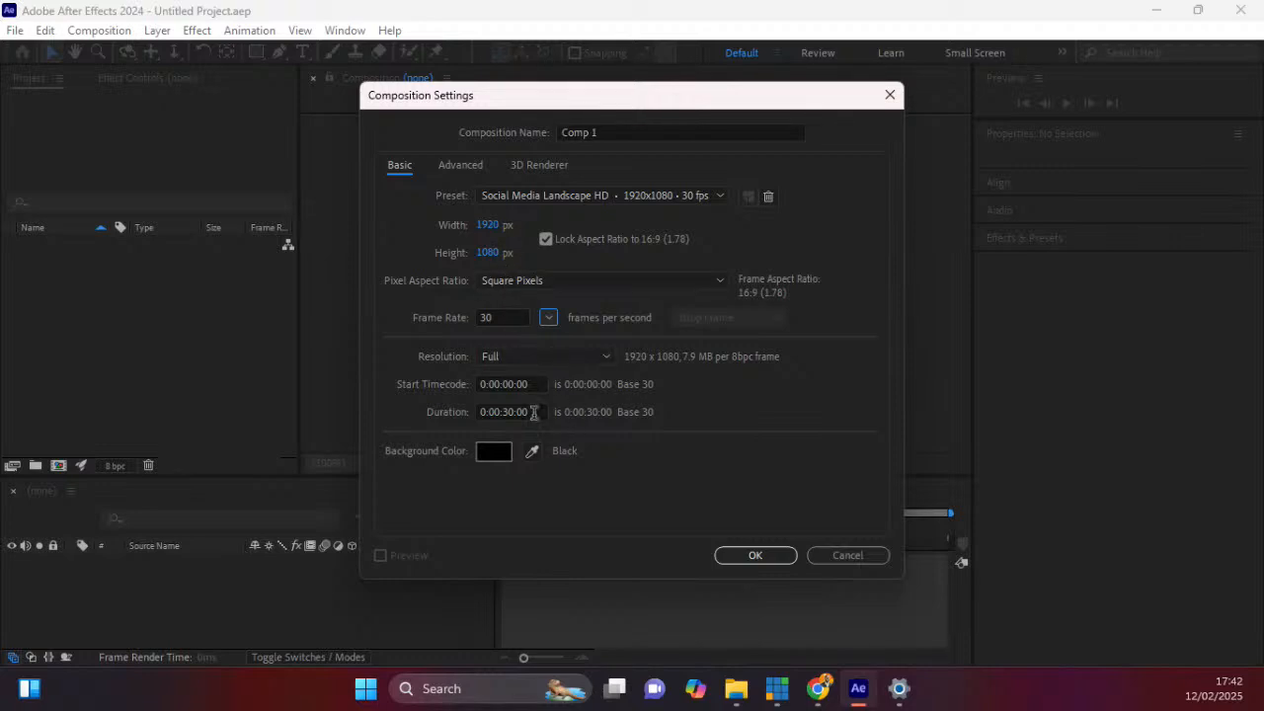
Set the composition's duration to 8 seconds and create the composition.
{"action": "left_click", "coordinate": [509, 413]}
{"action": "left_click_drag", "start_coordinate": [509, 413], "coordinate": [651, 705]}
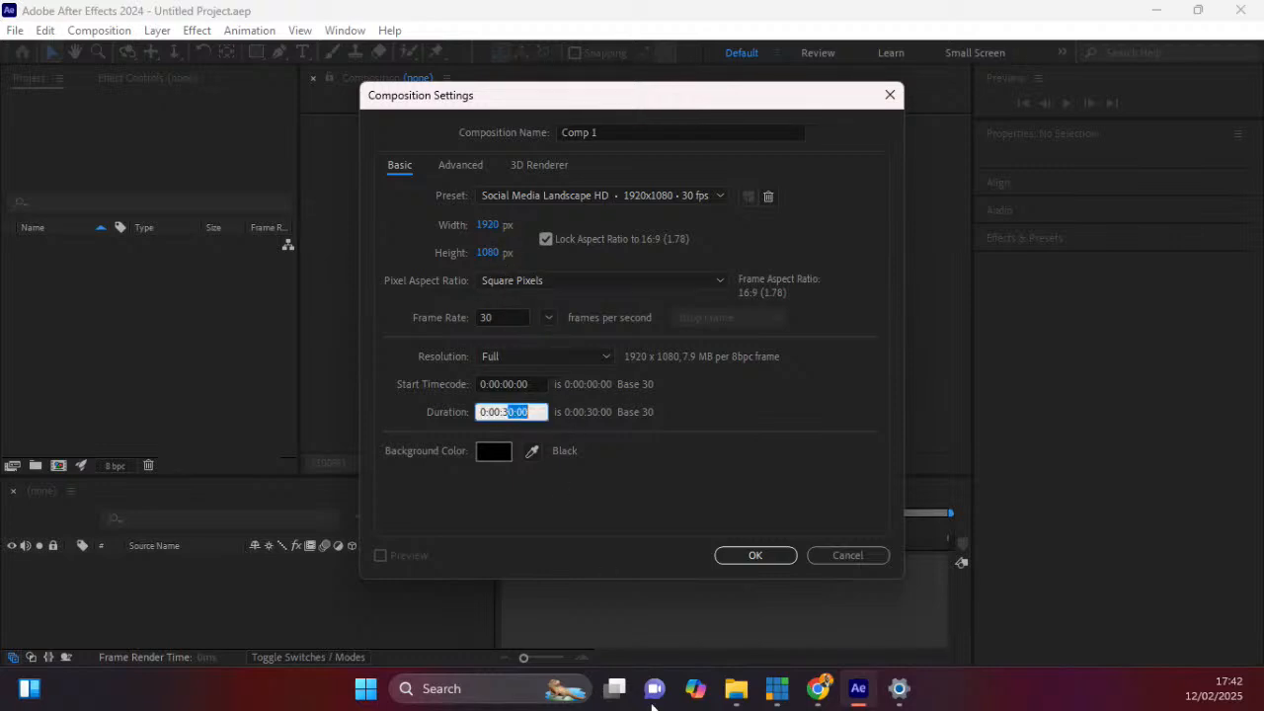
{"action": "key", "text": "Left"}
{"action": "key", "text": "BackSpace"}
{"action": "type", "text": "8"}
{"action": "left_click", "coordinate": [766, 558]}
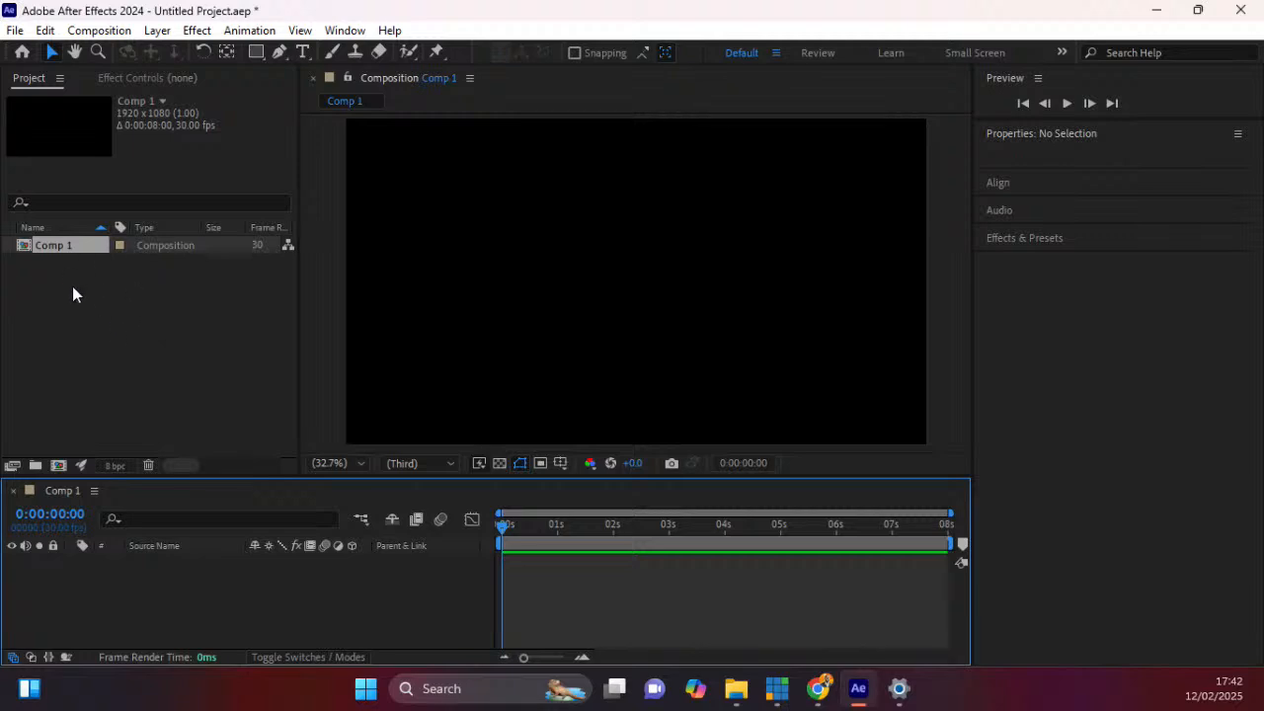
Check the empty Effect Controls, return to the project items and switch to the All Panels workspace.
{"action": "left_click", "coordinate": [155, 79]}
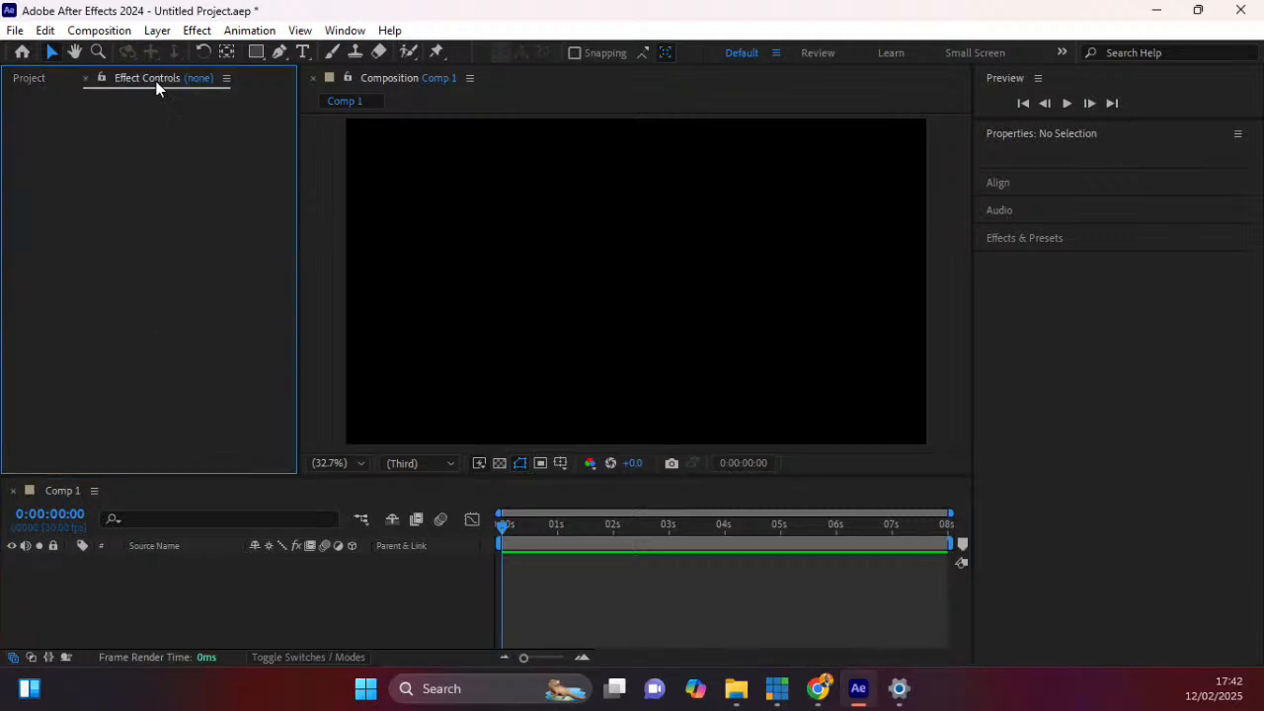
{"action": "left_click", "coordinate": [22, 79]}
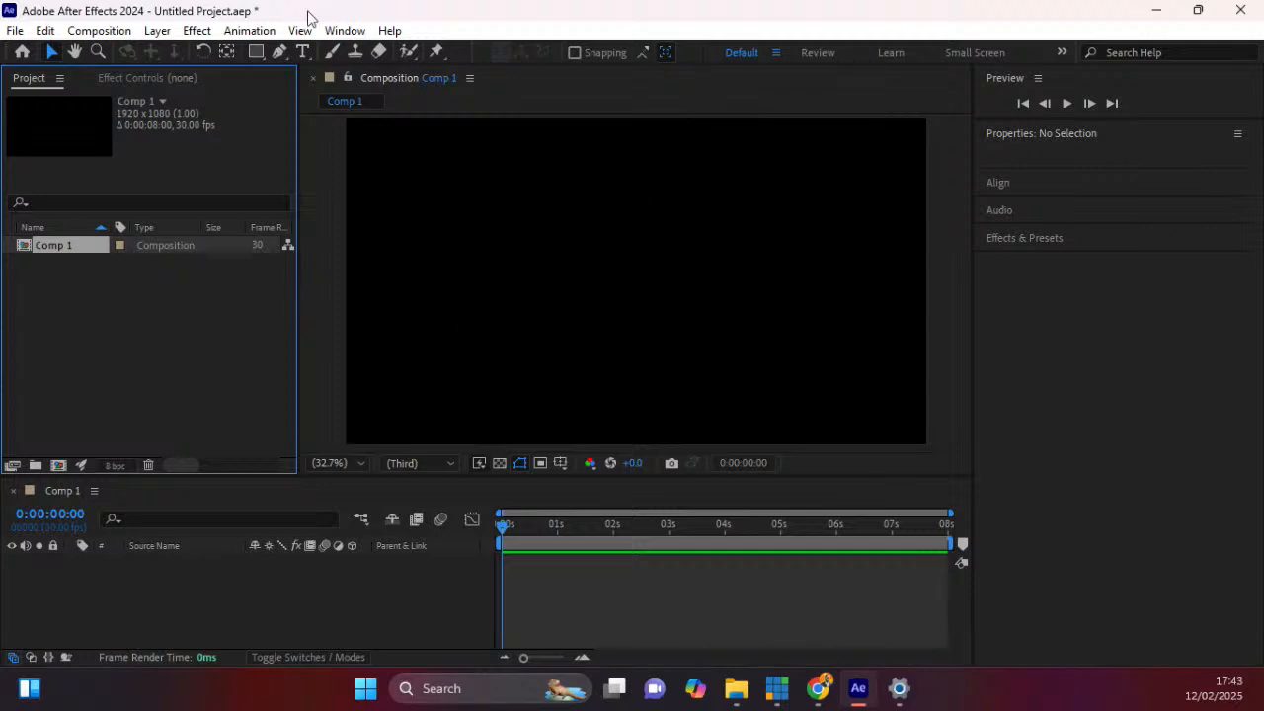
{"action": "left_click", "coordinate": [345, 30]}
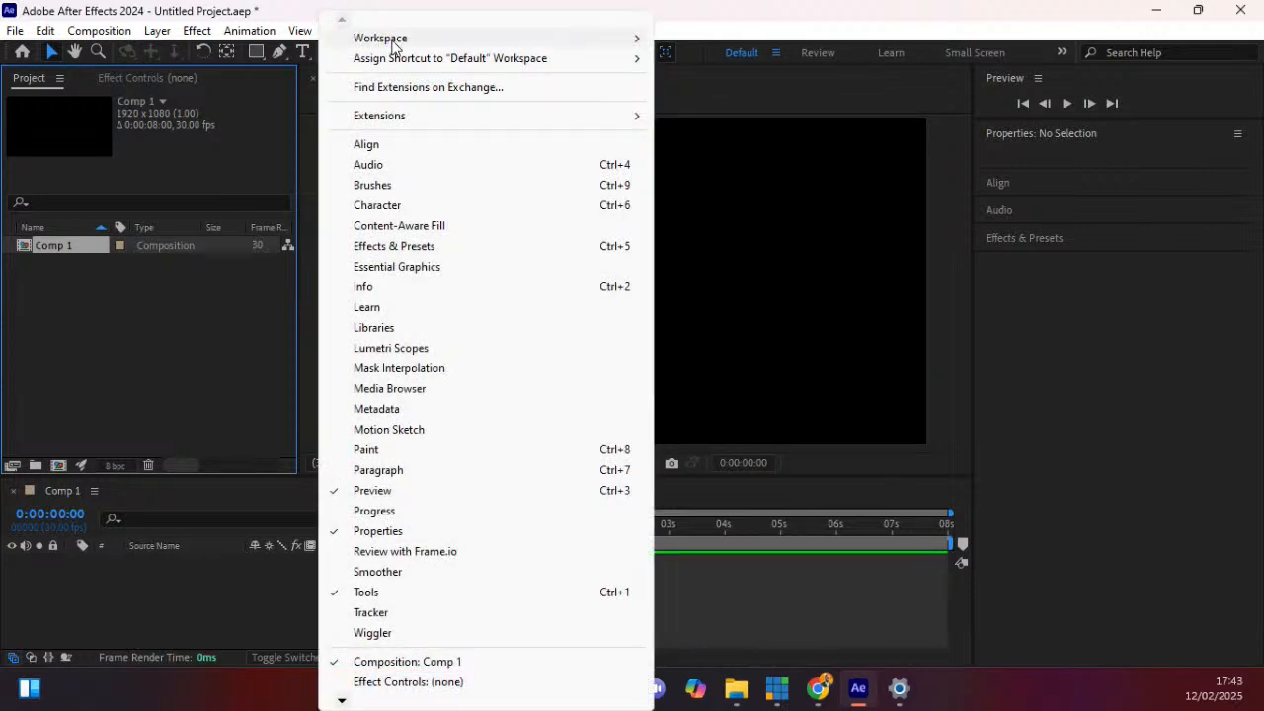
{"action": "mouse_move", "coordinate": [391, 41]}
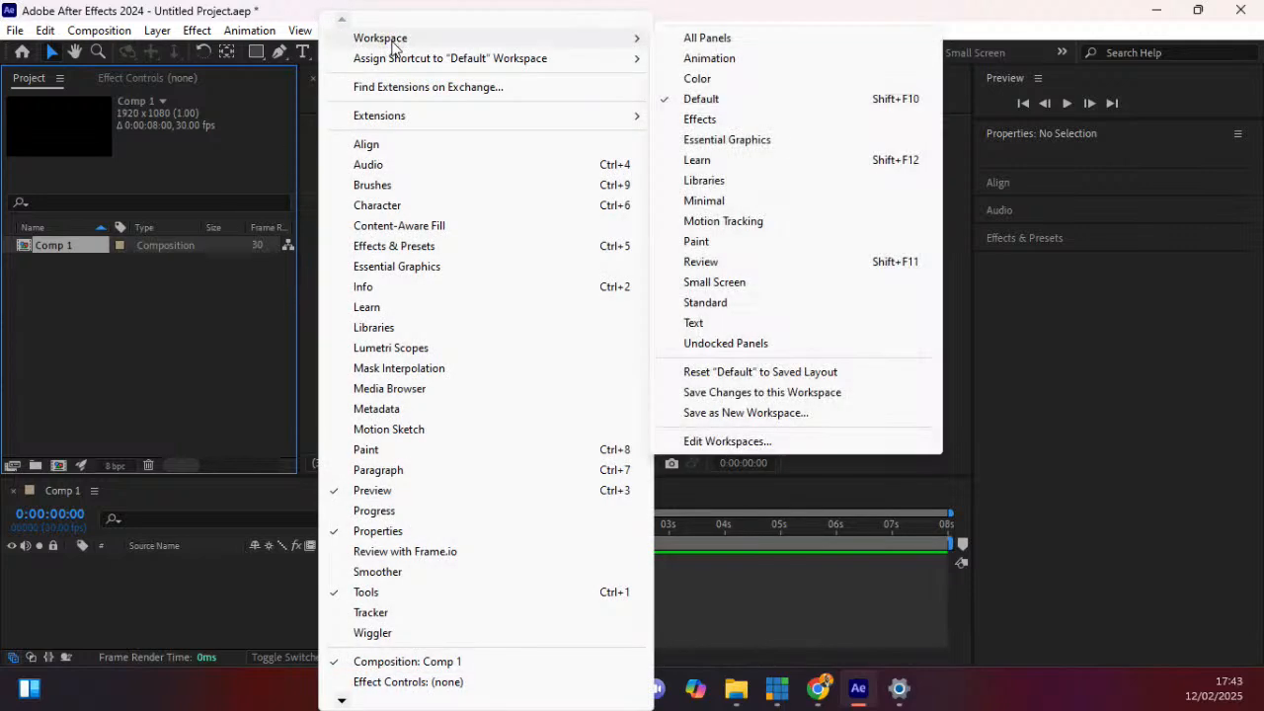
{"action": "left_click", "coordinate": [707, 37]}
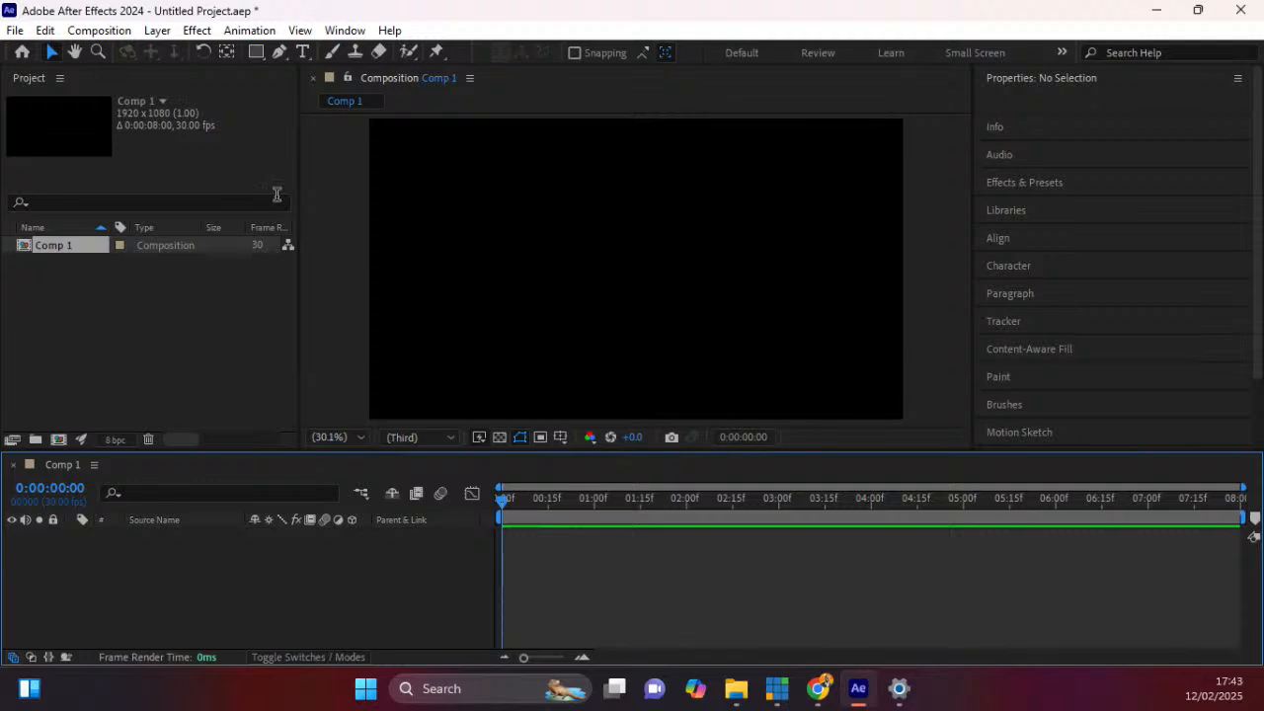
{"action": "key", "text": "ctrl+k"}
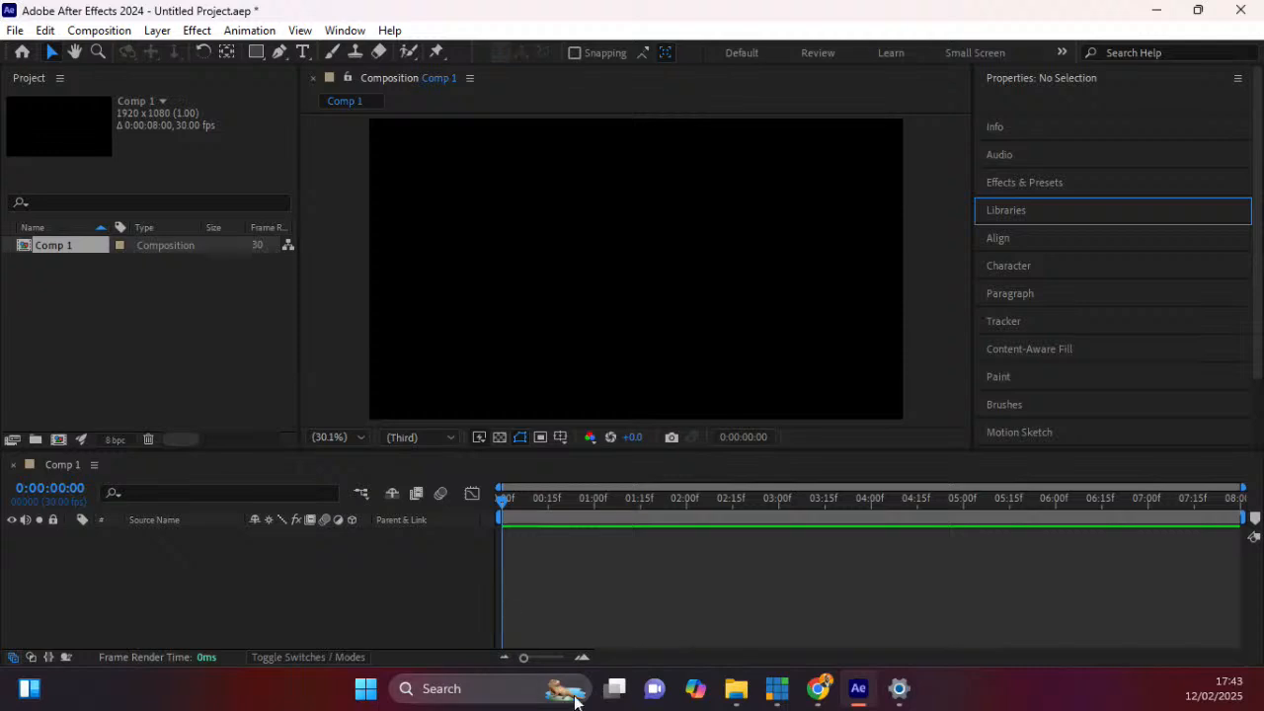
Play the reference video bread.mp4 in VLC media player to review its animation.
{"action": "left_click", "coordinate": [733, 688]}
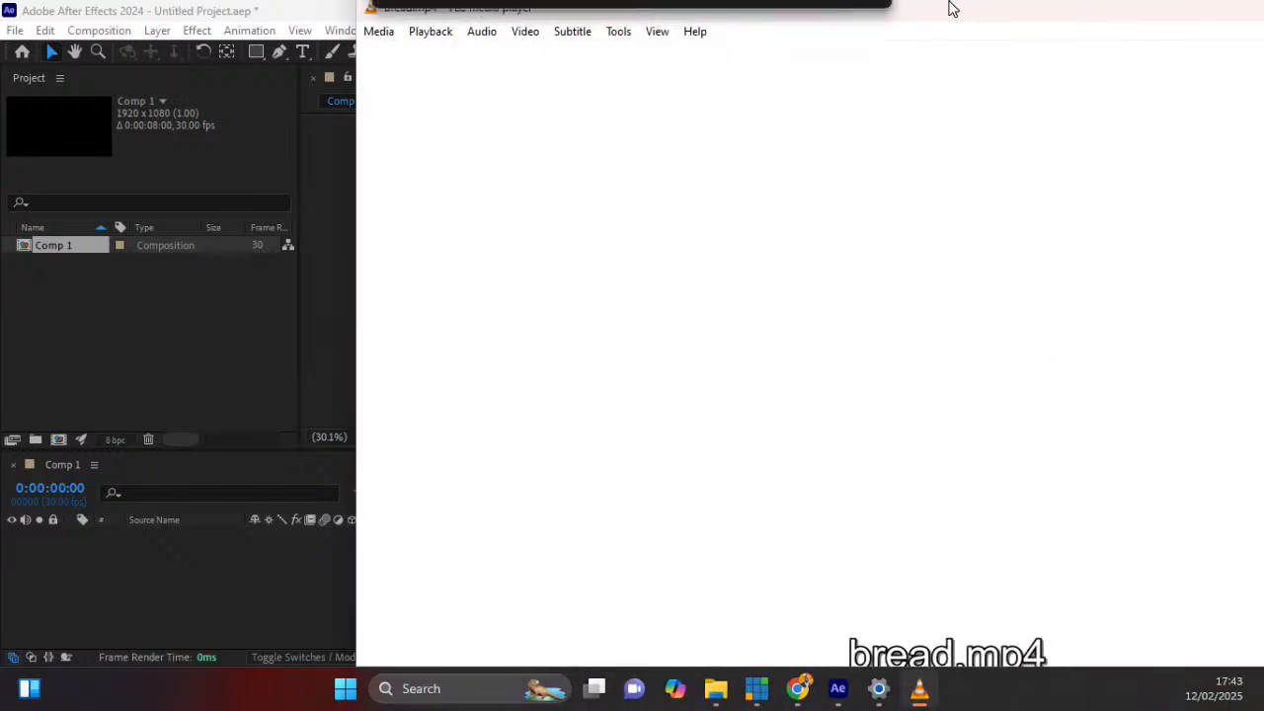
{"action": "left_click_drag", "start_coordinate": [953, 8], "coordinate": [951, 6]}
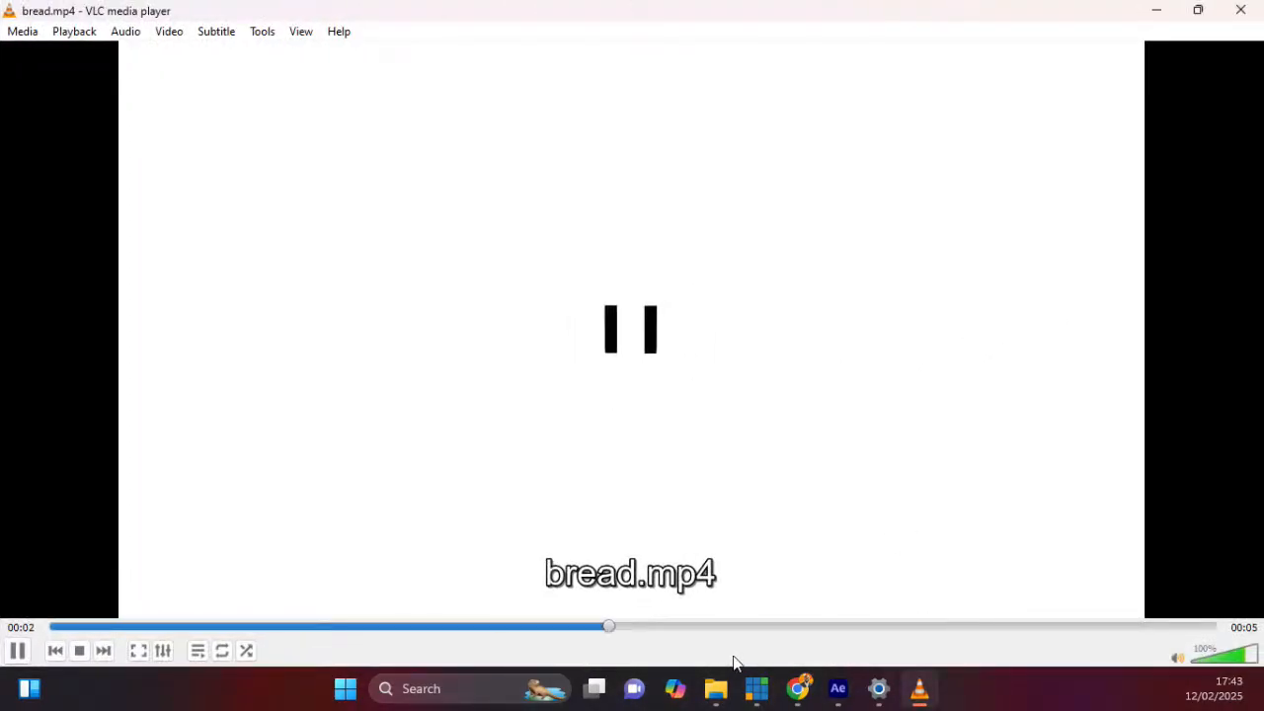
{"action": "key", "text": "shift+Left"}
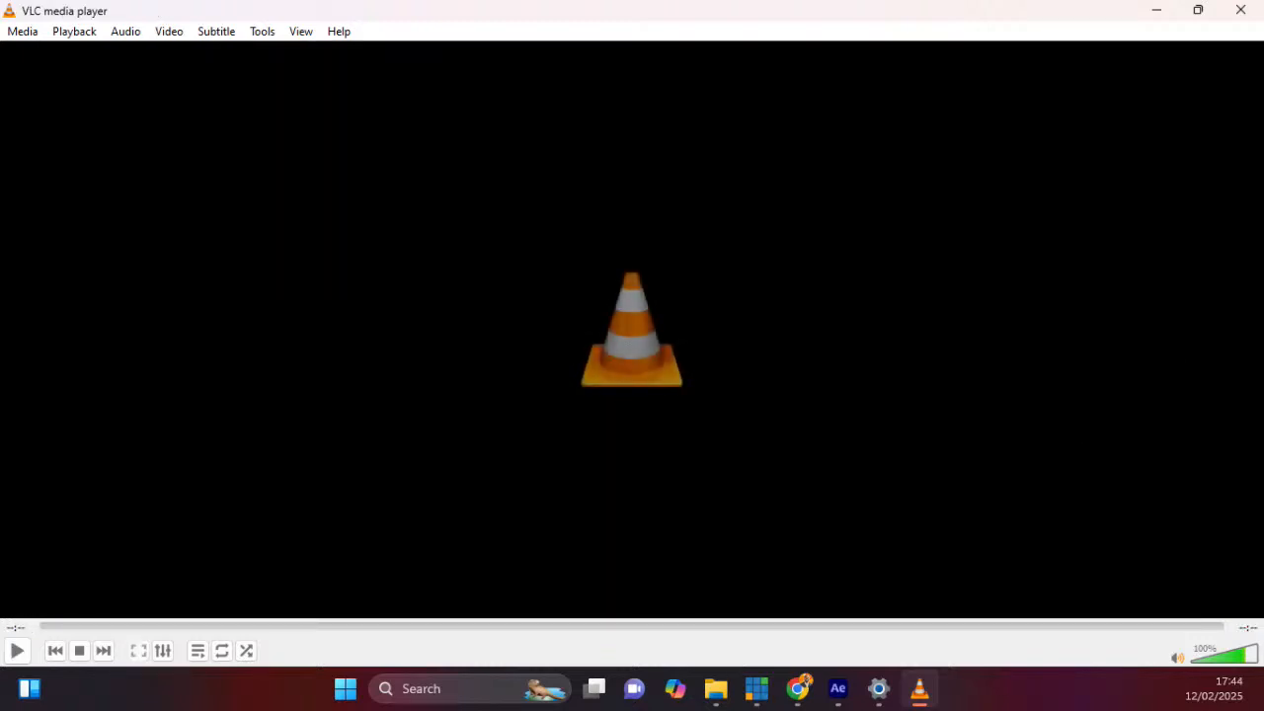
{"action": "key", "text": "space"}
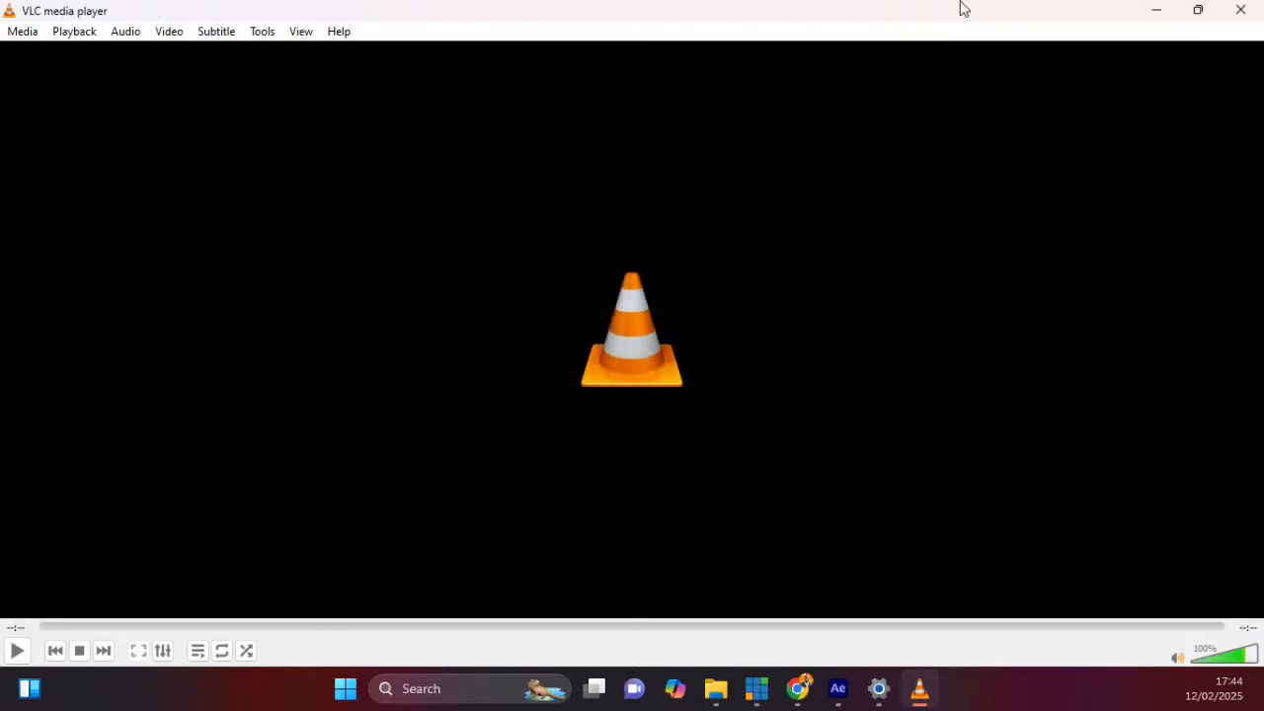
Close the video player, return to After Effects and create a white (FFFFFF) 1920x1080 solid layer.
{"action": "left_click", "coordinate": [1240, 10]}
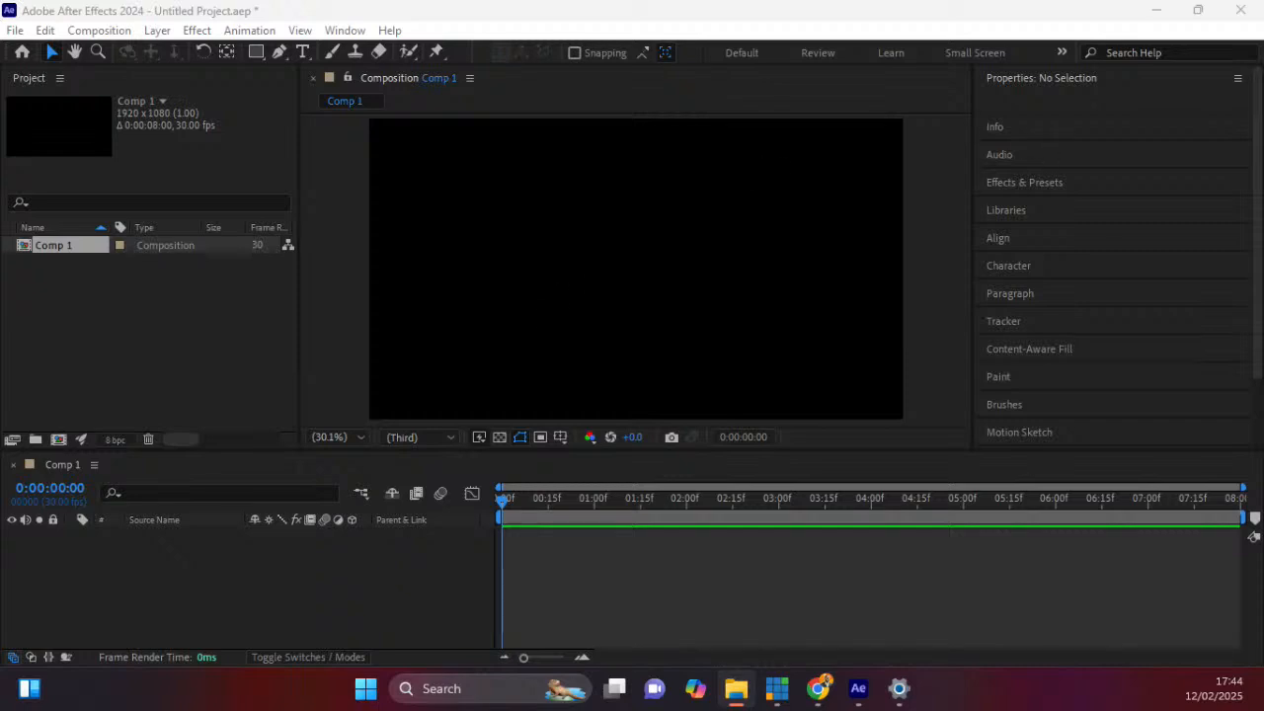
{"action": "key", "text": "alt+Tab"}
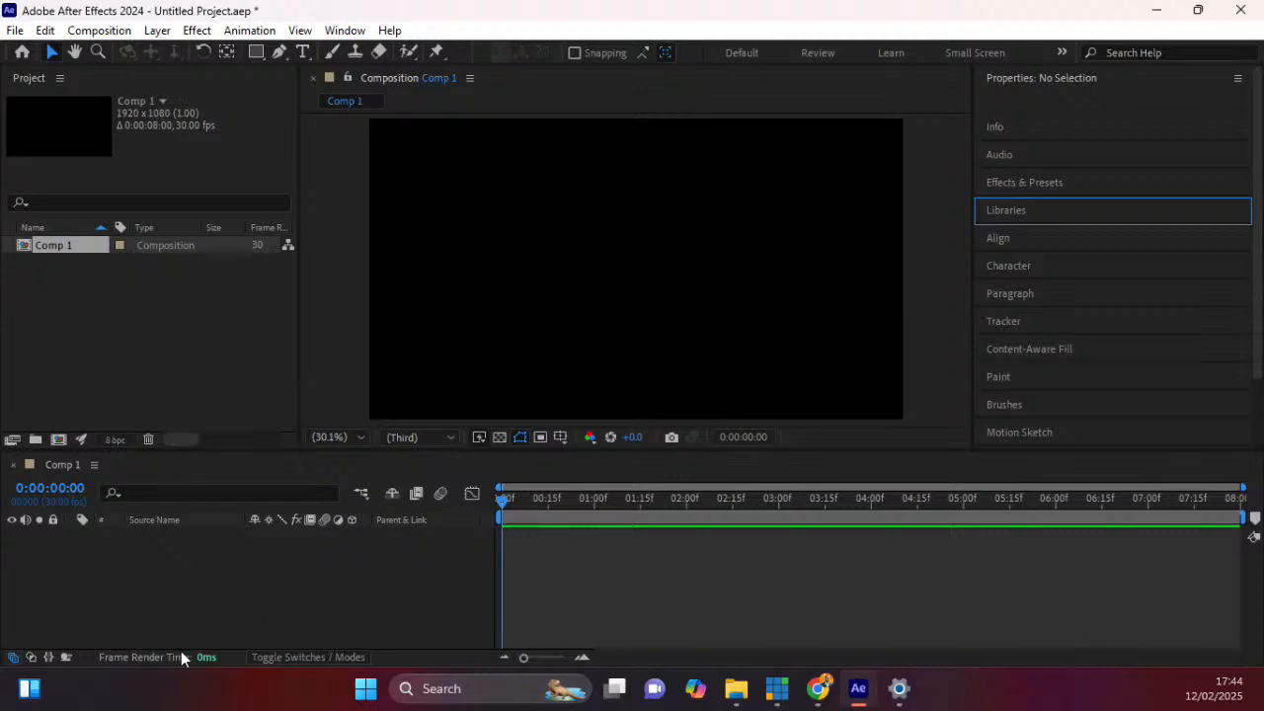
{"action": "key", "text": "ctrl+y"}
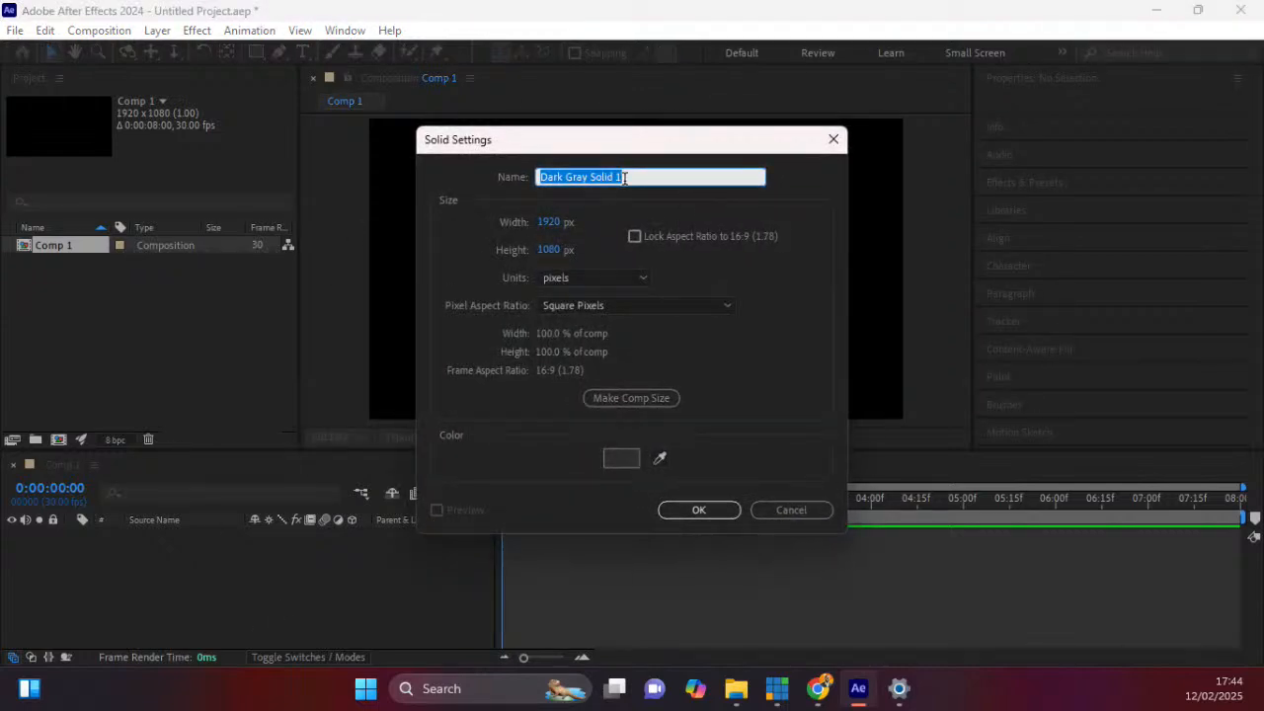
{"action": "left_click", "coordinate": [620, 460]}
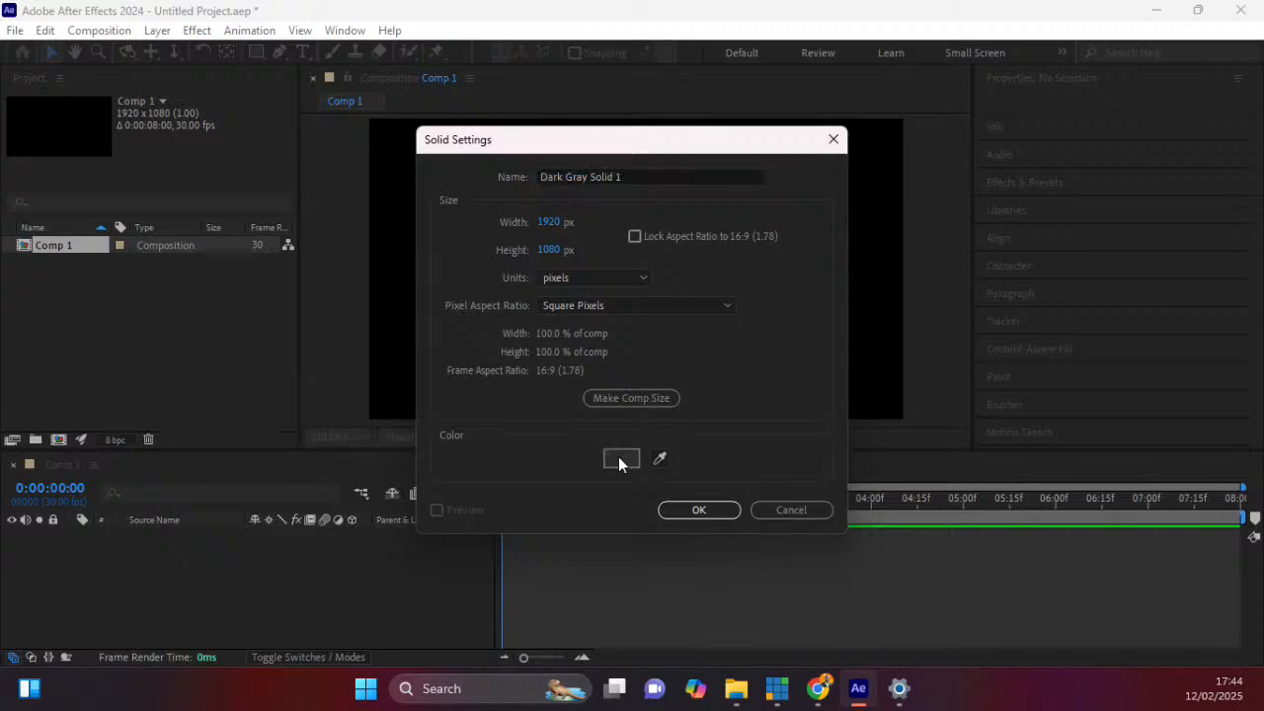
{"action": "left_click_drag", "start_coordinate": [469, 346], "coordinate": [364, 129]}
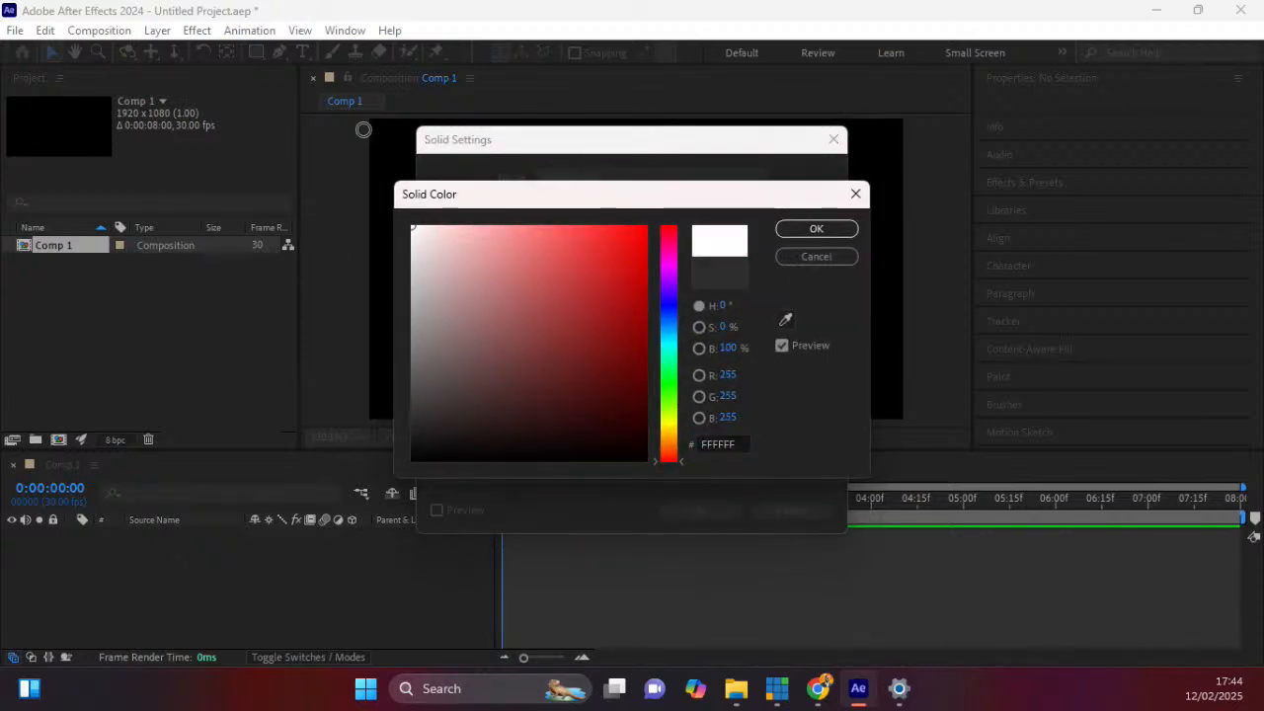
{"action": "left_click", "coordinate": [817, 229]}
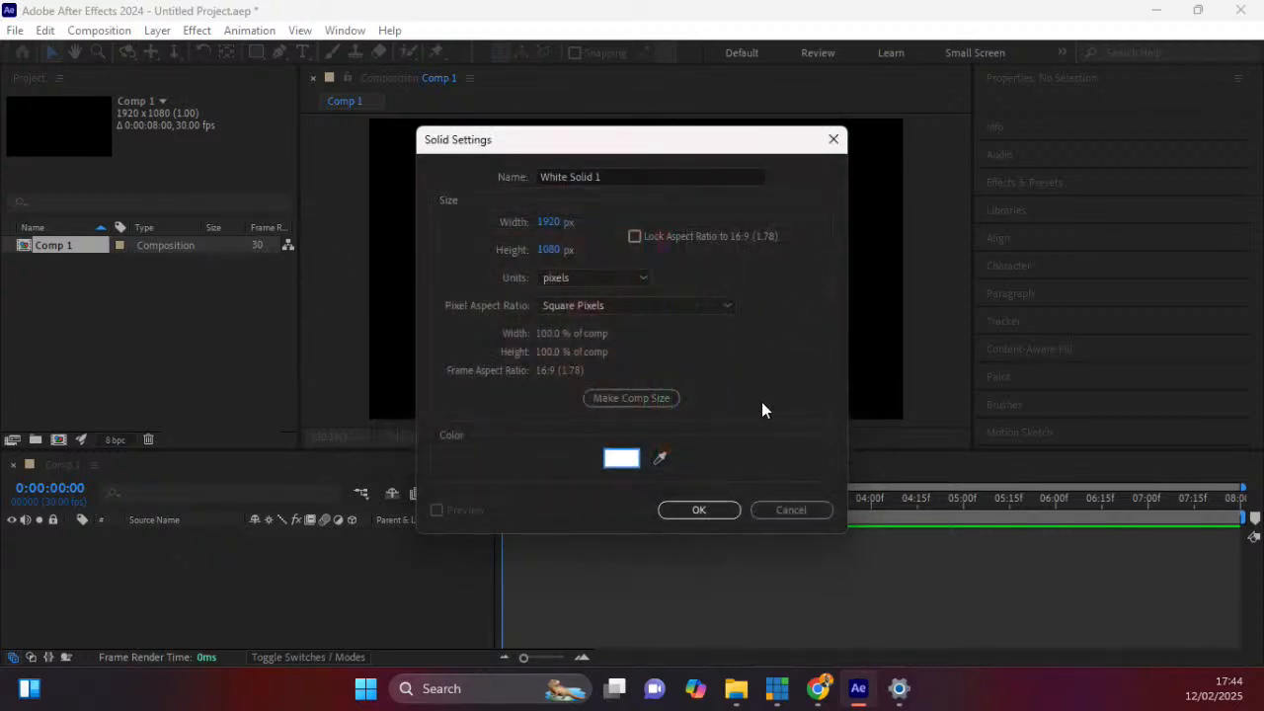
{"action": "left_click", "coordinate": [692, 511]}
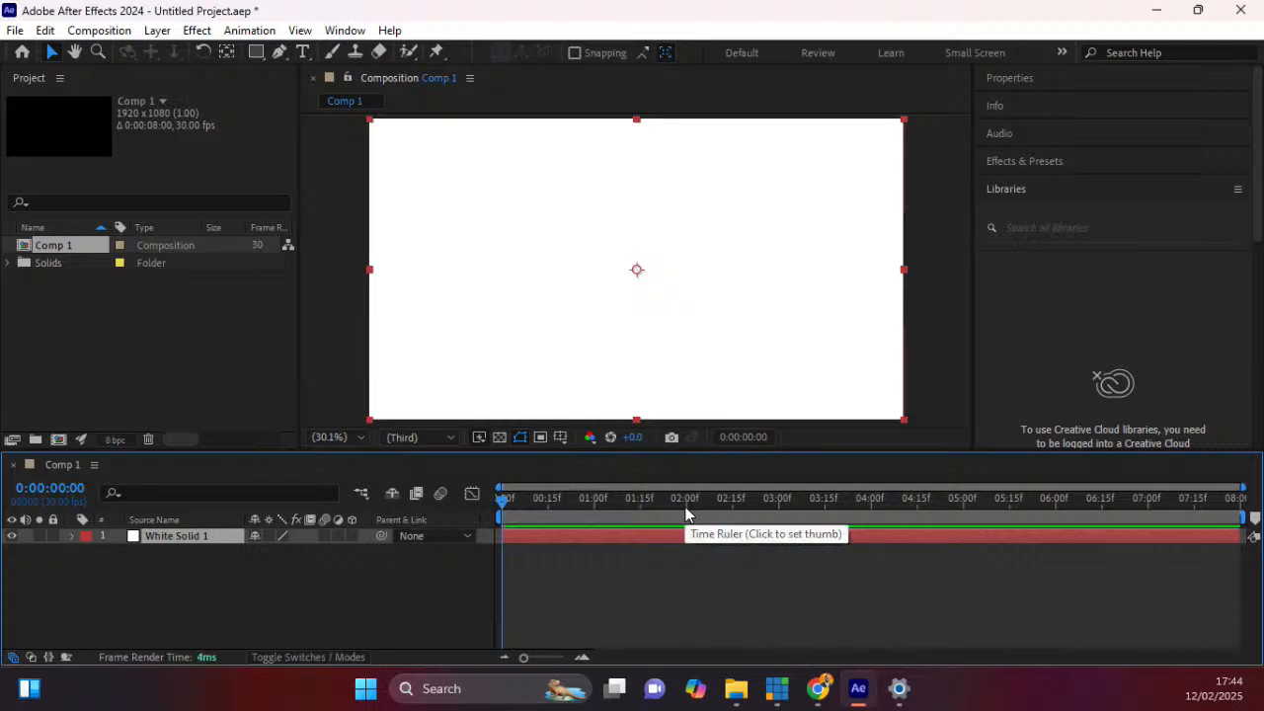
Lock the white solid layer so it stays fixed as the background.
{"action": "left_click", "coordinate": [53, 535]}
{"action": "left_click", "coordinate": [54, 537]}
{"action": "left_click", "coordinate": [53, 536]}
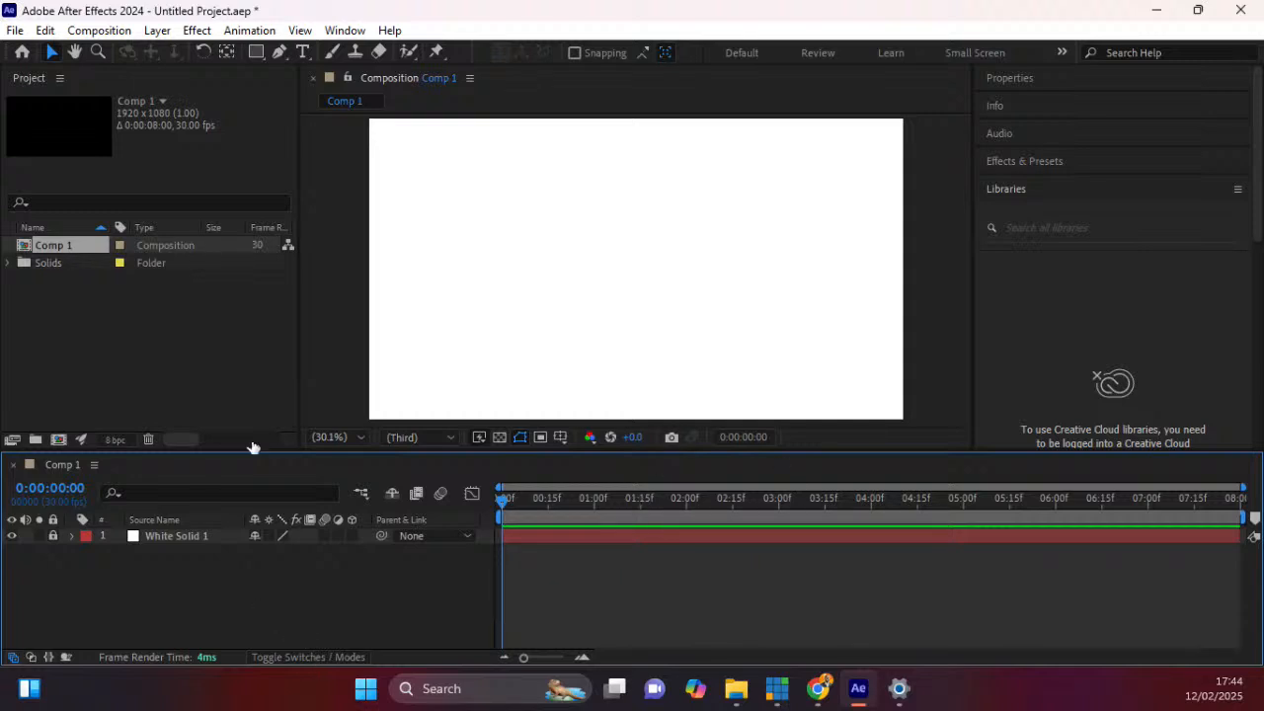
Add a text layer reading "bread" in the composition and return to the Selection tool.
{"action": "left_click", "coordinate": [302, 51]}
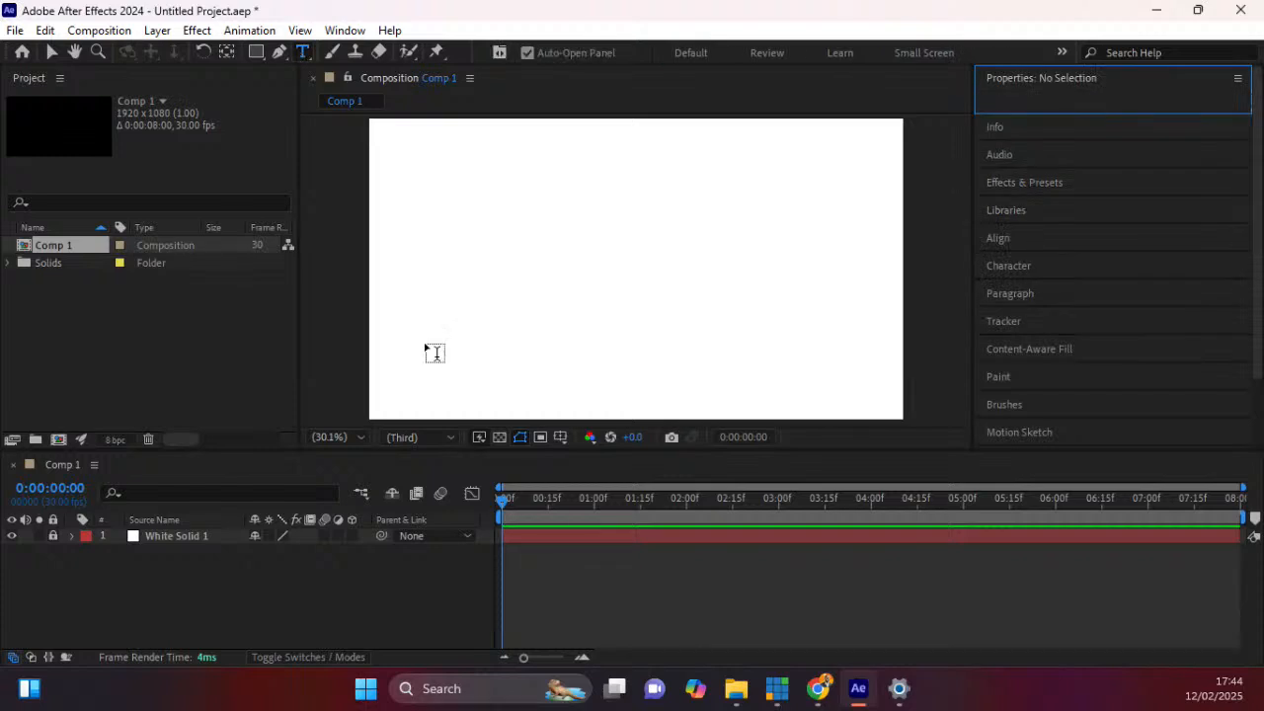
{"action": "left_click", "coordinate": [529, 281]}
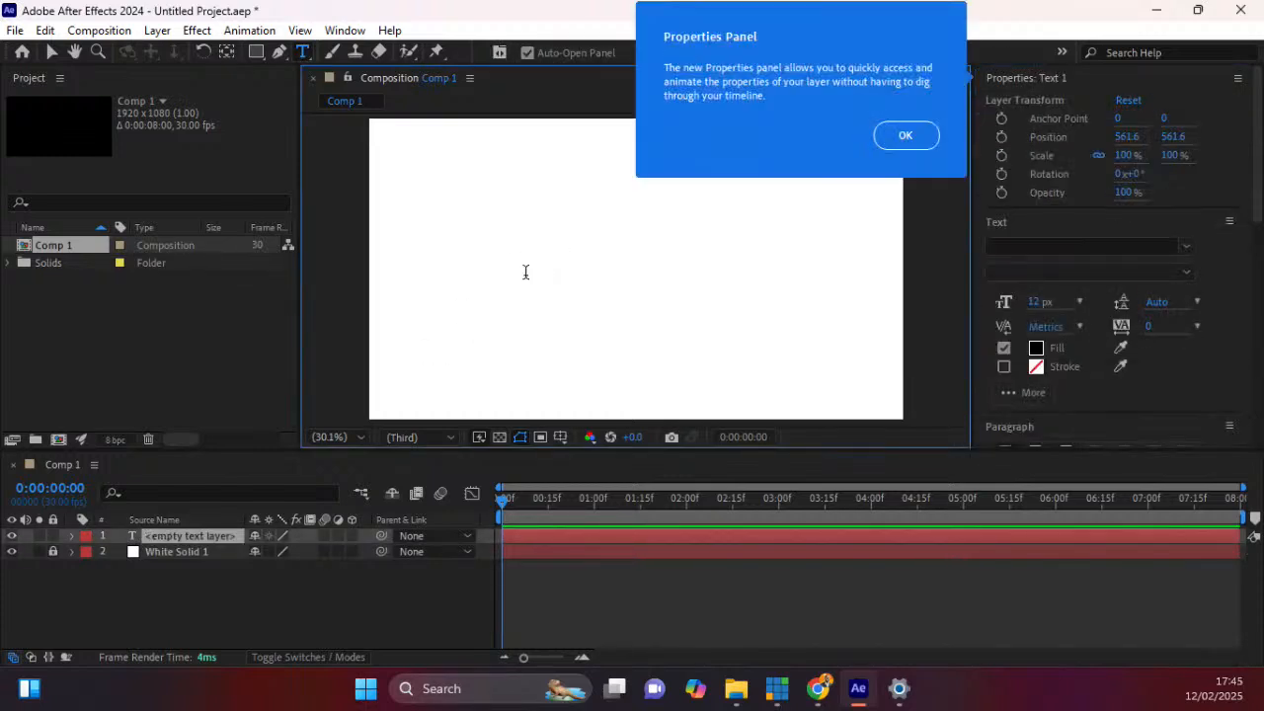
{"action": "type", "text": "bread"}
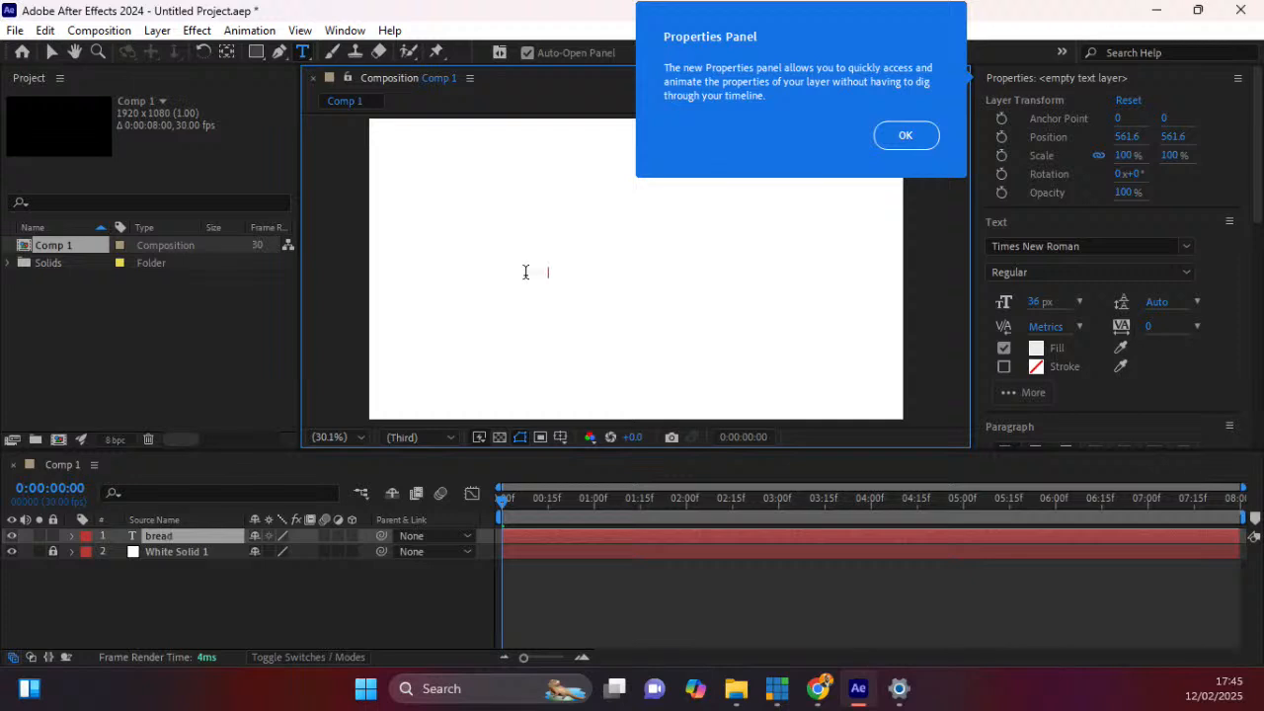
{"action": "left_click", "coordinate": [51, 53]}
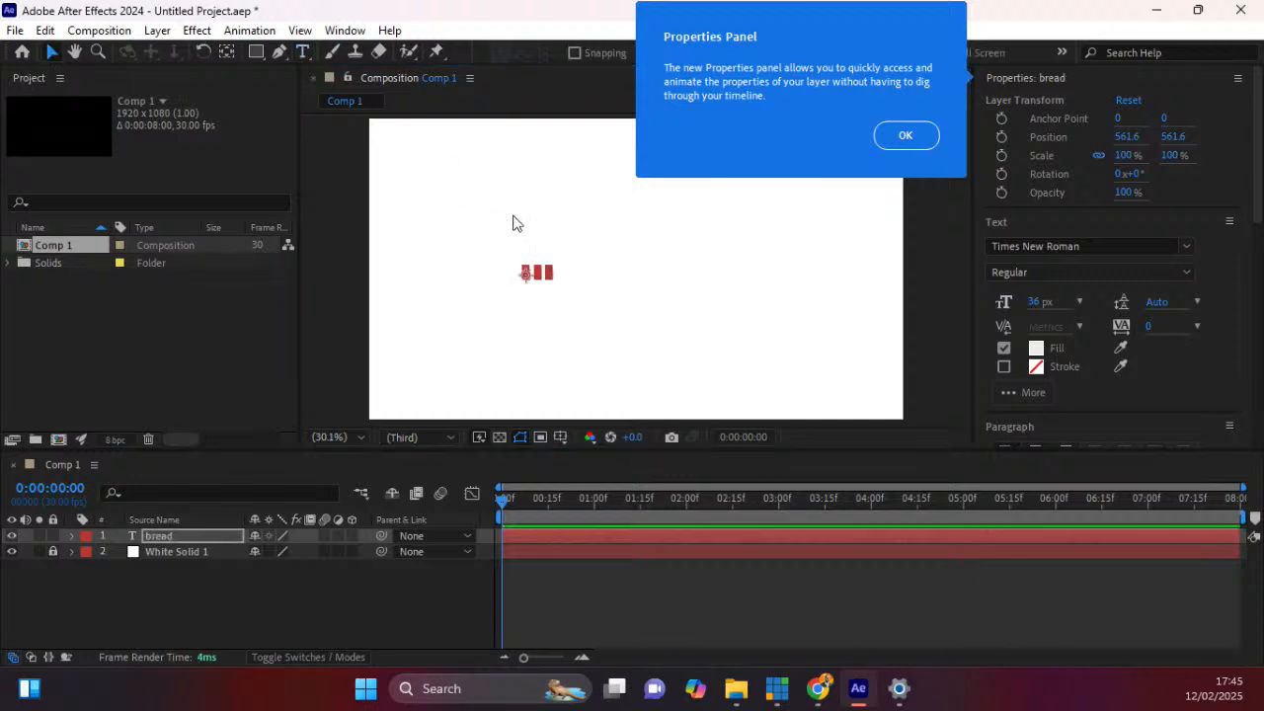
Set the "bread" text's fill colour to black and dismiss the Properties panel tip.
{"action": "left_click", "coordinate": [1036, 348]}
{"action": "mouse_move", "coordinate": [458, 346]}
{"action": "left_mouse_down"}
{"action": "mouse_move", "coordinate": [417, 417]}
{"action": "mouse_move", "coordinate": [413, 460]}
{"action": "left_mouse_up"}
{"action": "left_click", "coordinate": [808, 229]}
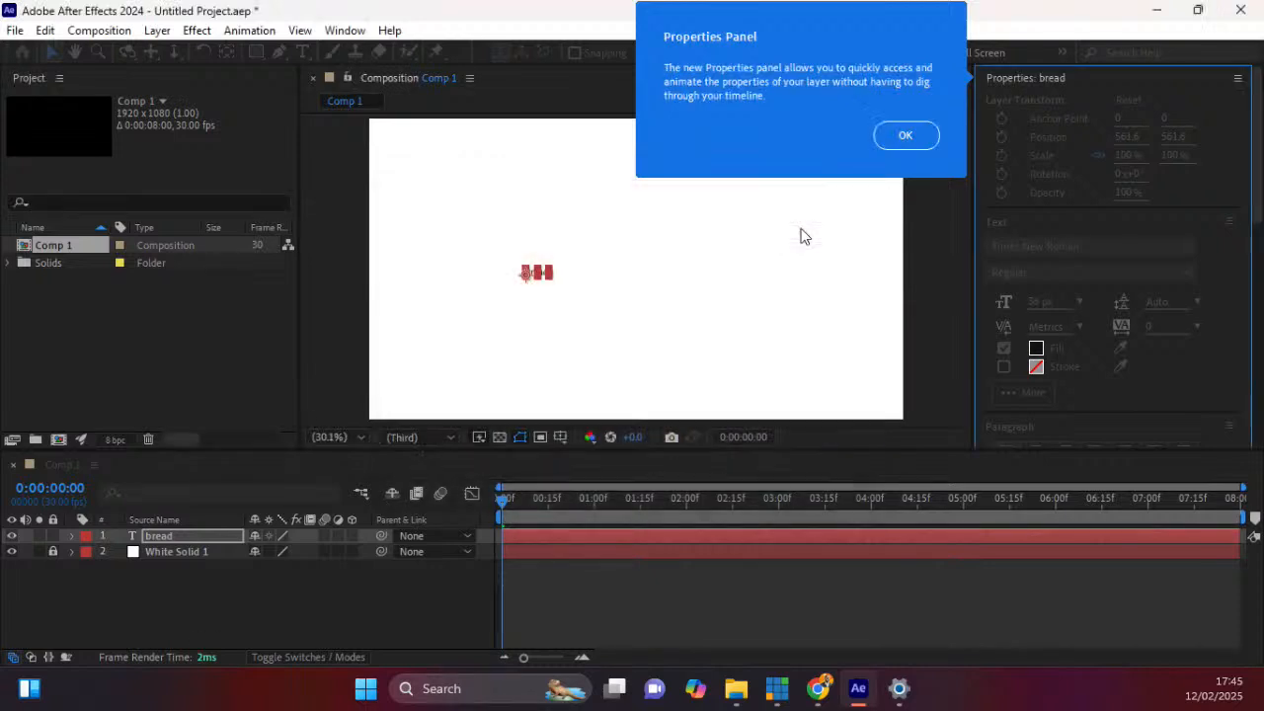
{"action": "left_click", "coordinate": [906, 135]}
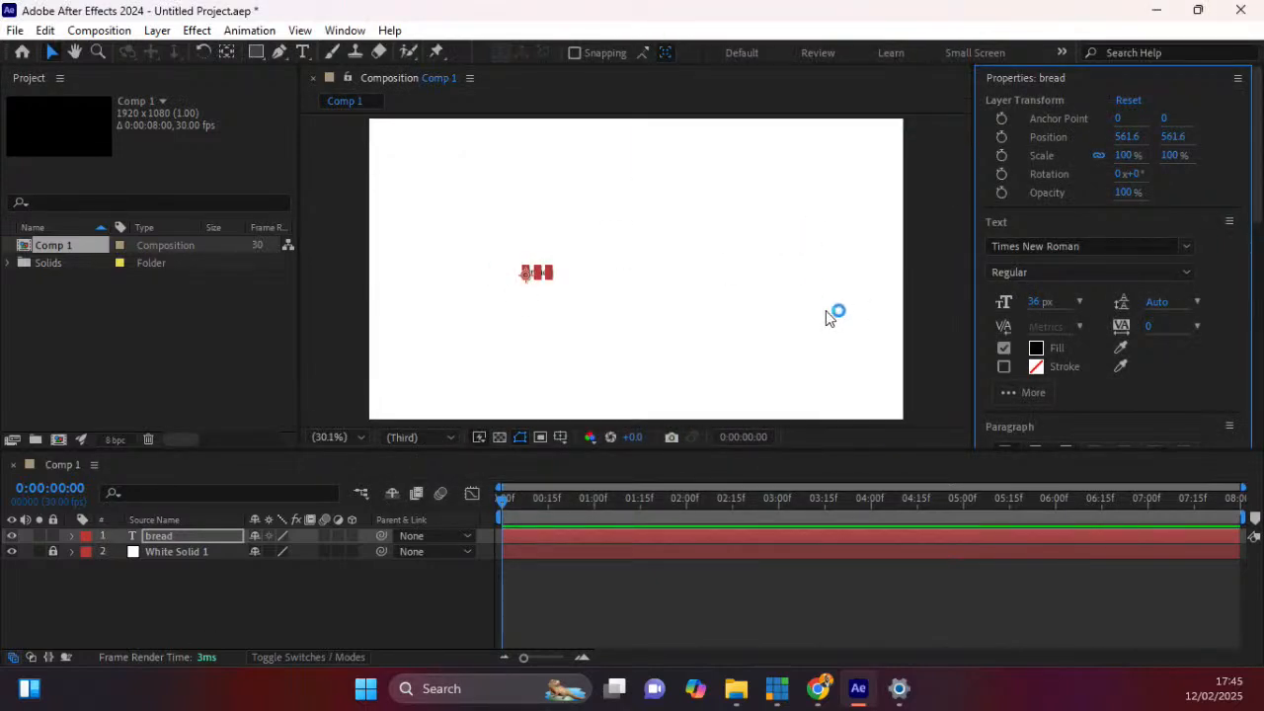
Set the "bread" text to Montserrat ExtraBold at 146 px.
{"action": "left_click", "coordinate": [1107, 245]}
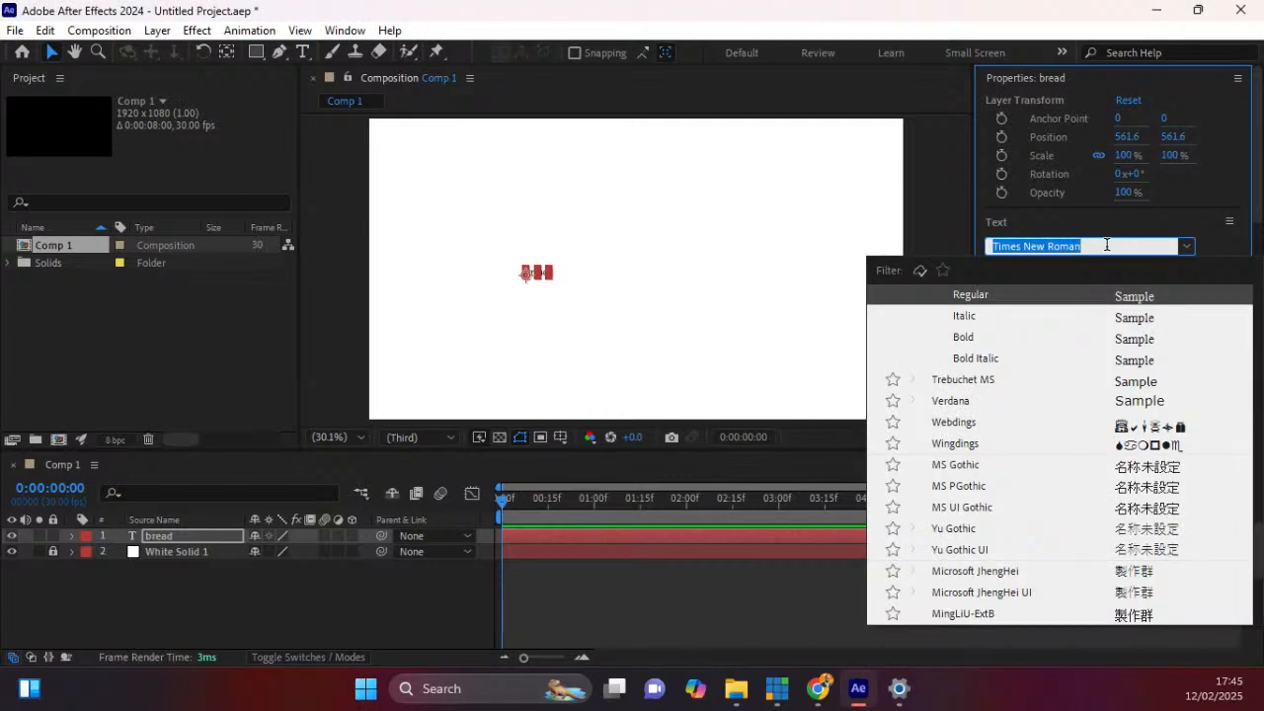
{"action": "type", "text": "monts"}
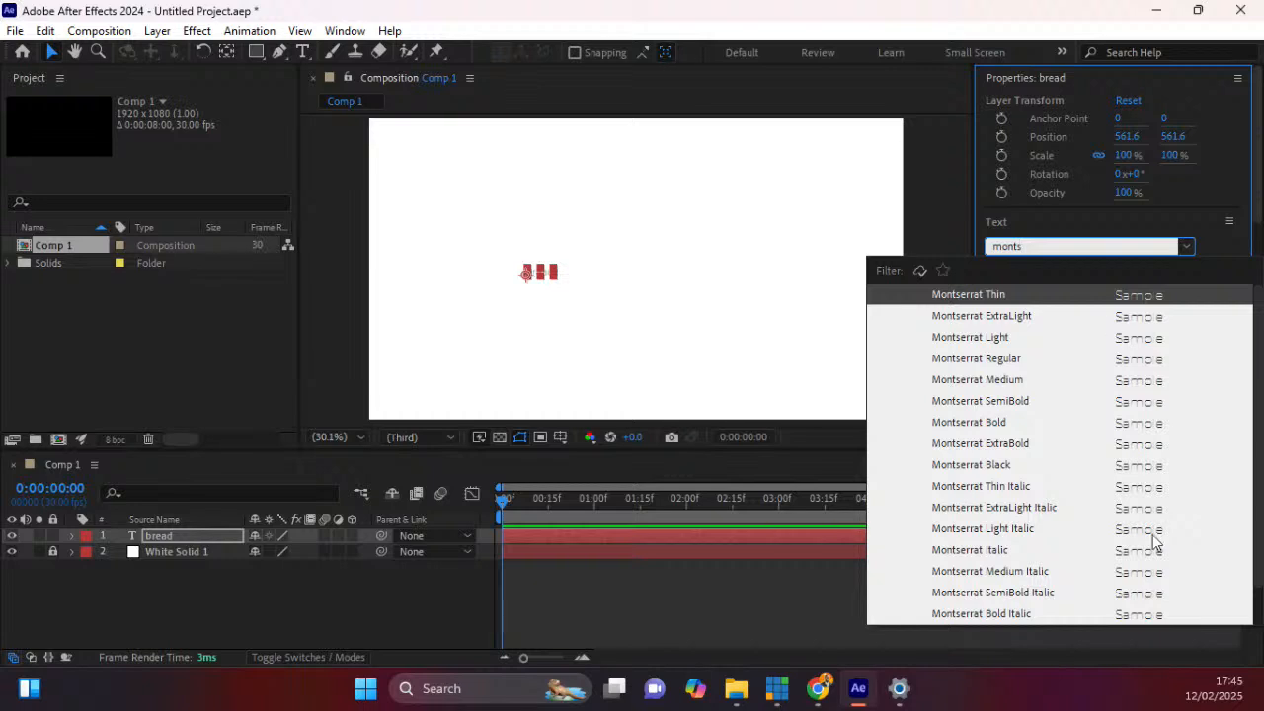
{"action": "left_click", "coordinate": [993, 444]}
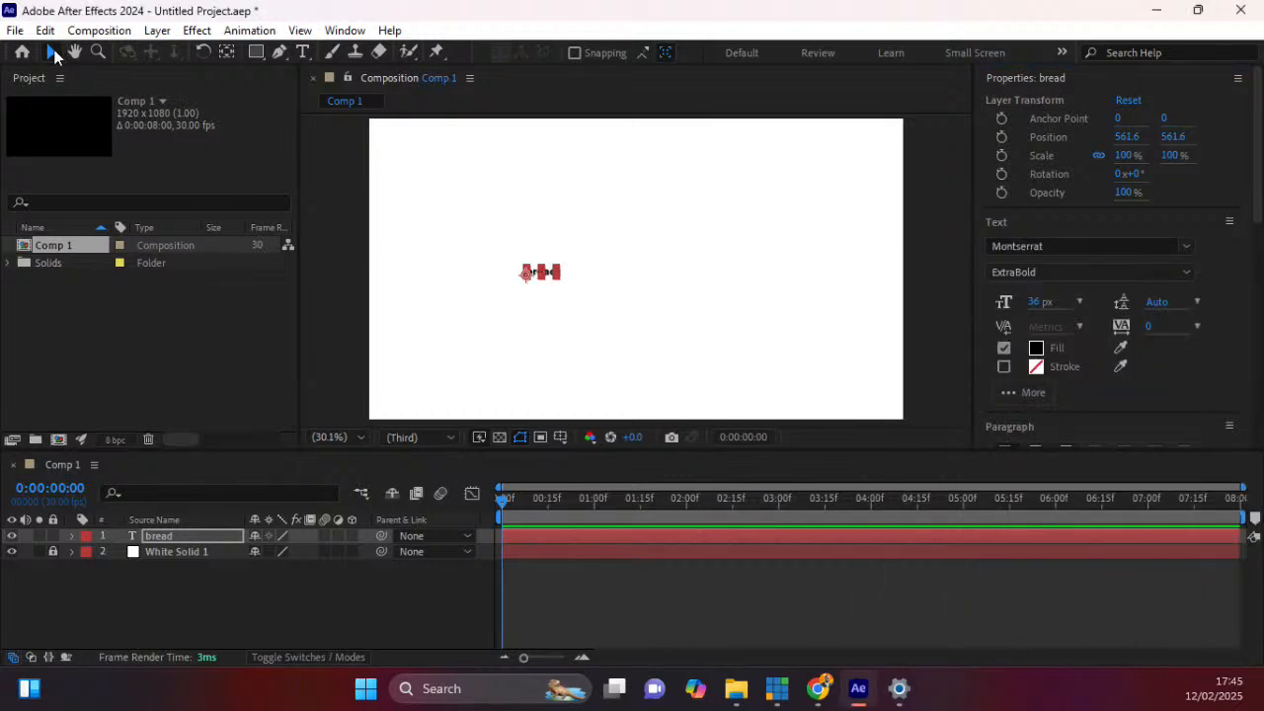
{"action": "left_click_drag", "start_coordinate": [1031, 307], "coordinate": [1130, 297]}
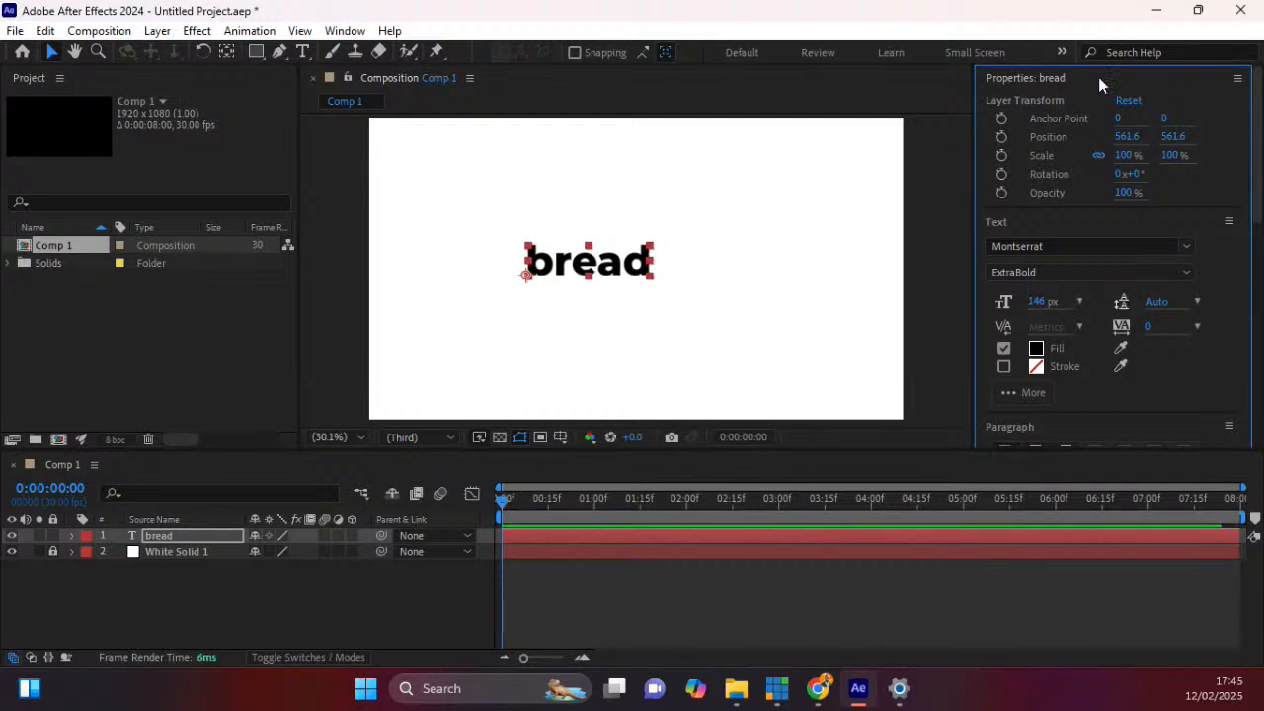
Centre the "bread" text horizontally and vertically in the composition.
{"action": "left_click", "coordinate": [1045, 75]}
{"action": "left_click", "coordinate": [1012, 217]}
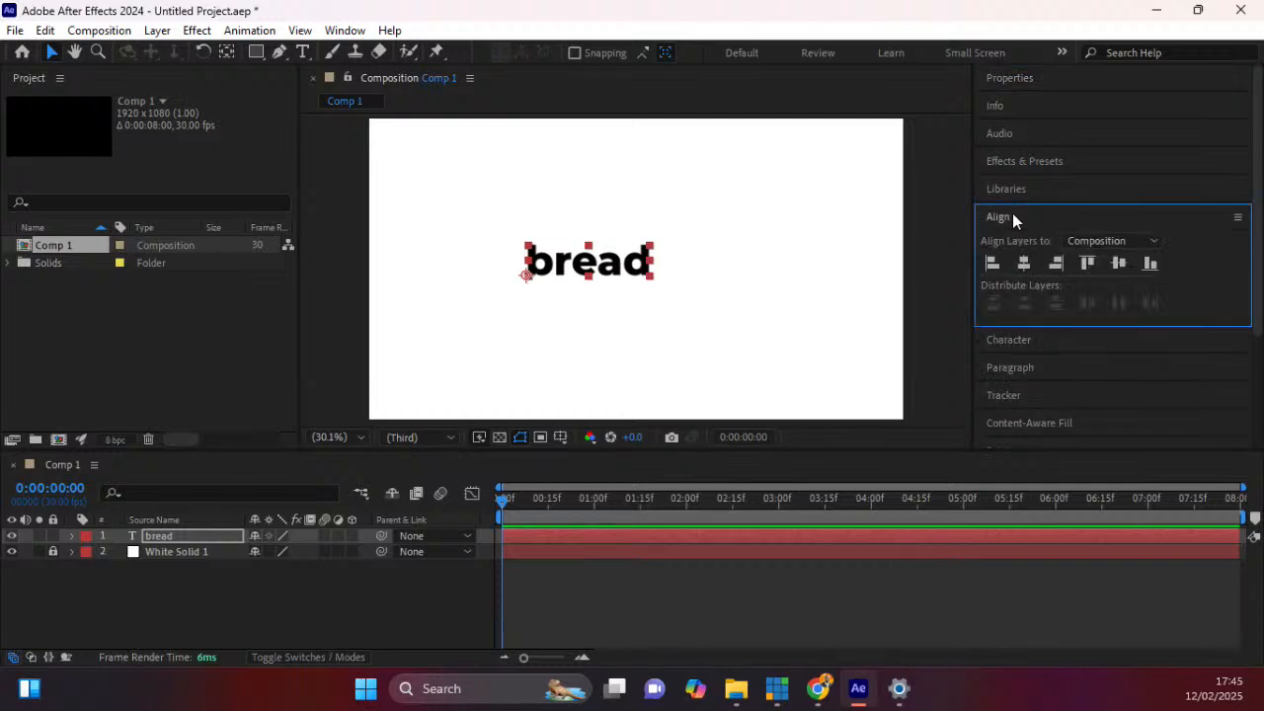
{"action": "left_click", "coordinate": [1030, 262]}
{"action": "left_click", "coordinate": [1120, 263]}
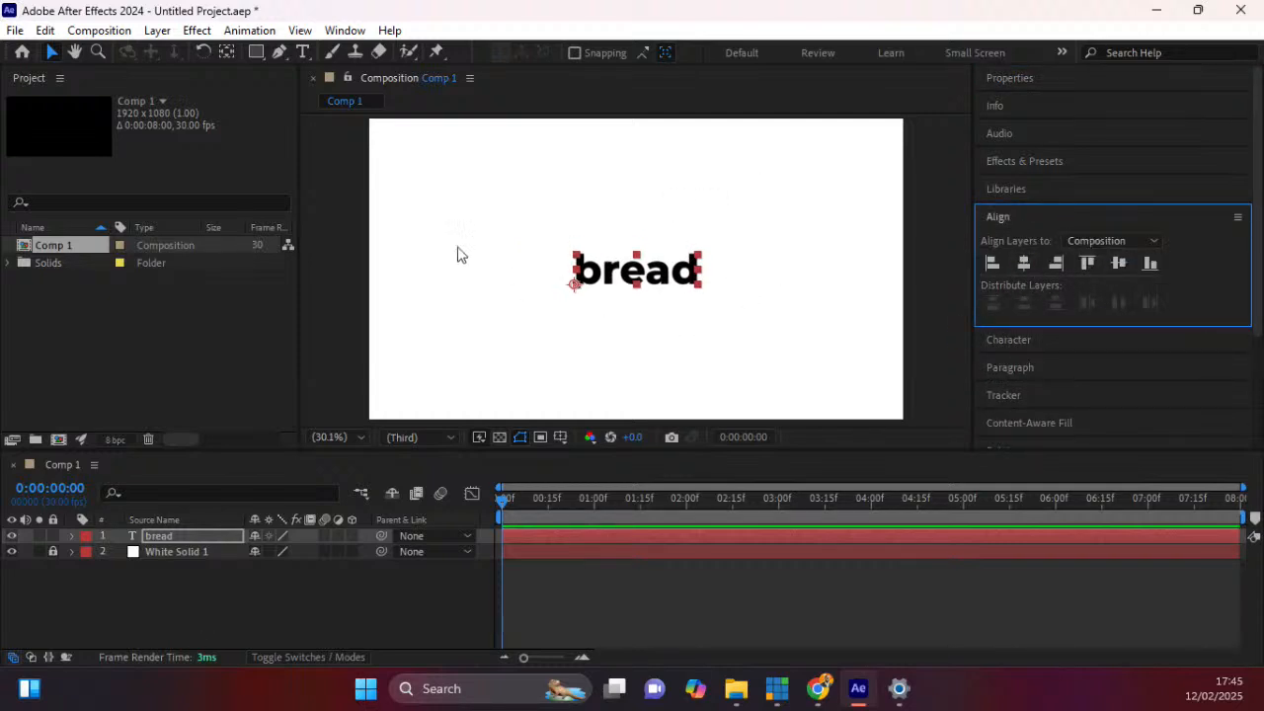
Create shapes from the "bread" text layer and delete the original text layer.
{"action": "left_click", "coordinate": [150, 536]}
{"action": "right_click", "coordinate": [150, 537]}
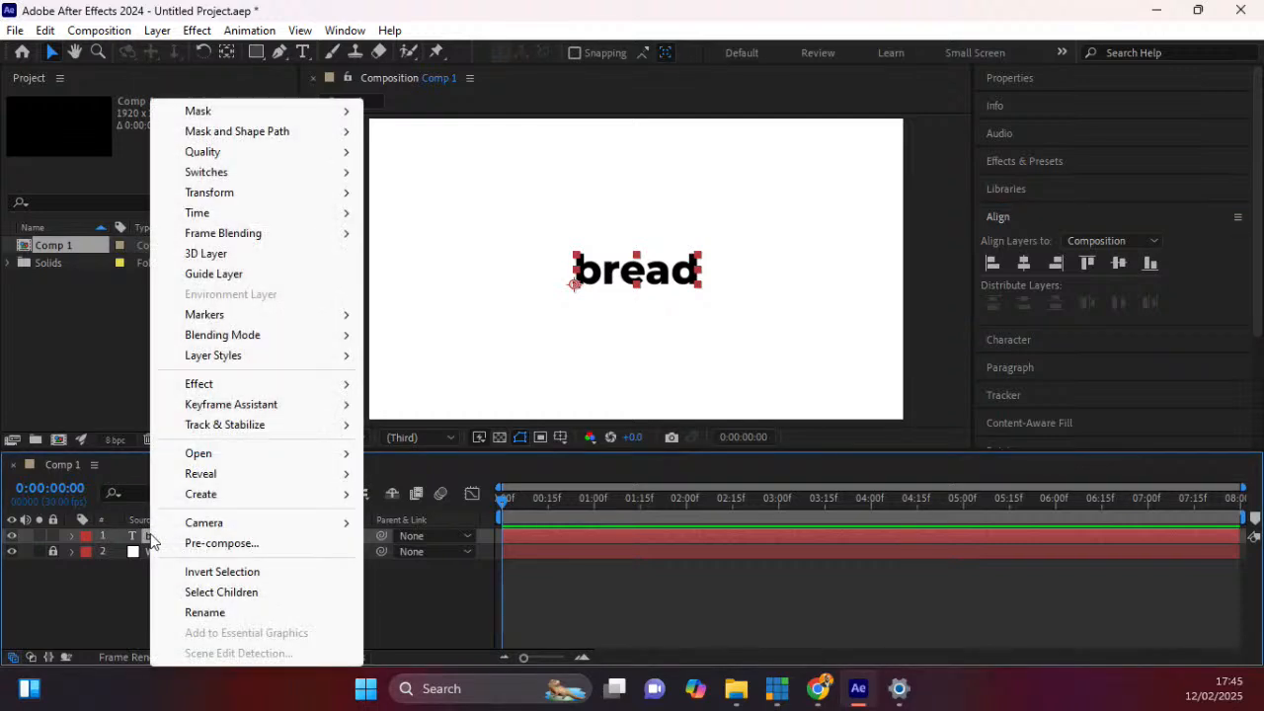
{"action": "mouse_move", "coordinate": [230, 496]}
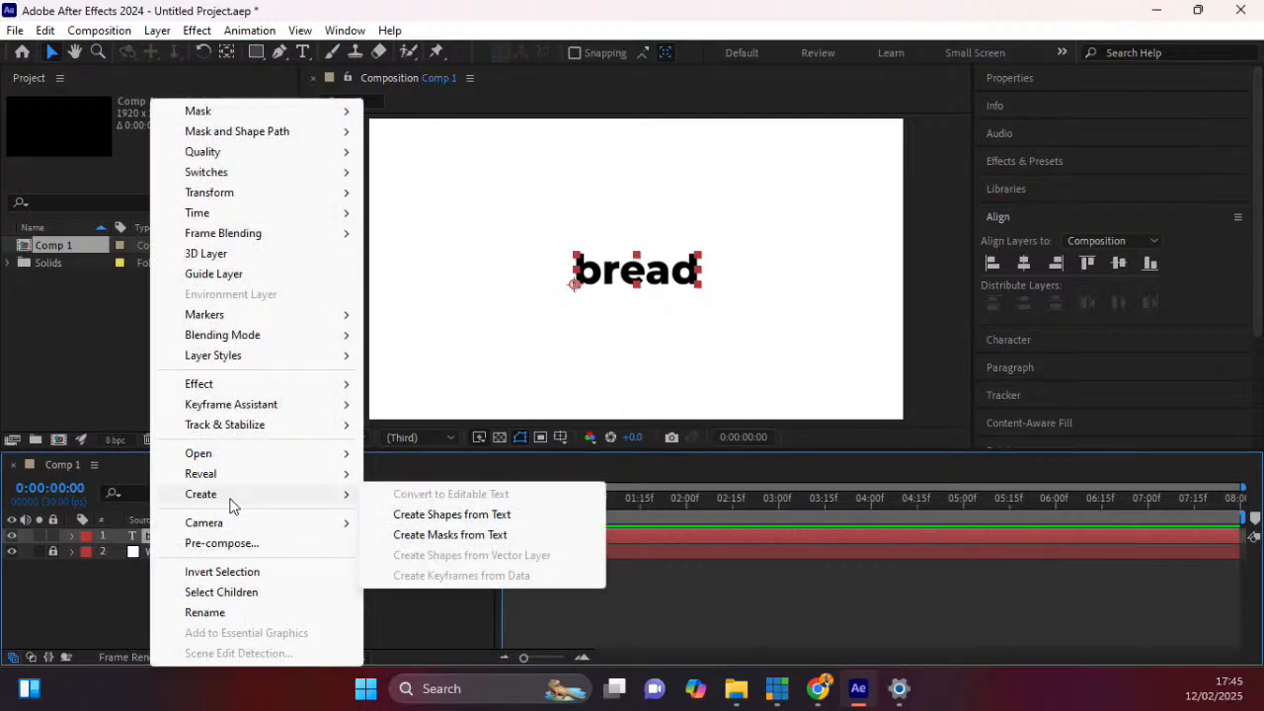
{"action": "left_click", "coordinate": [456, 515]}
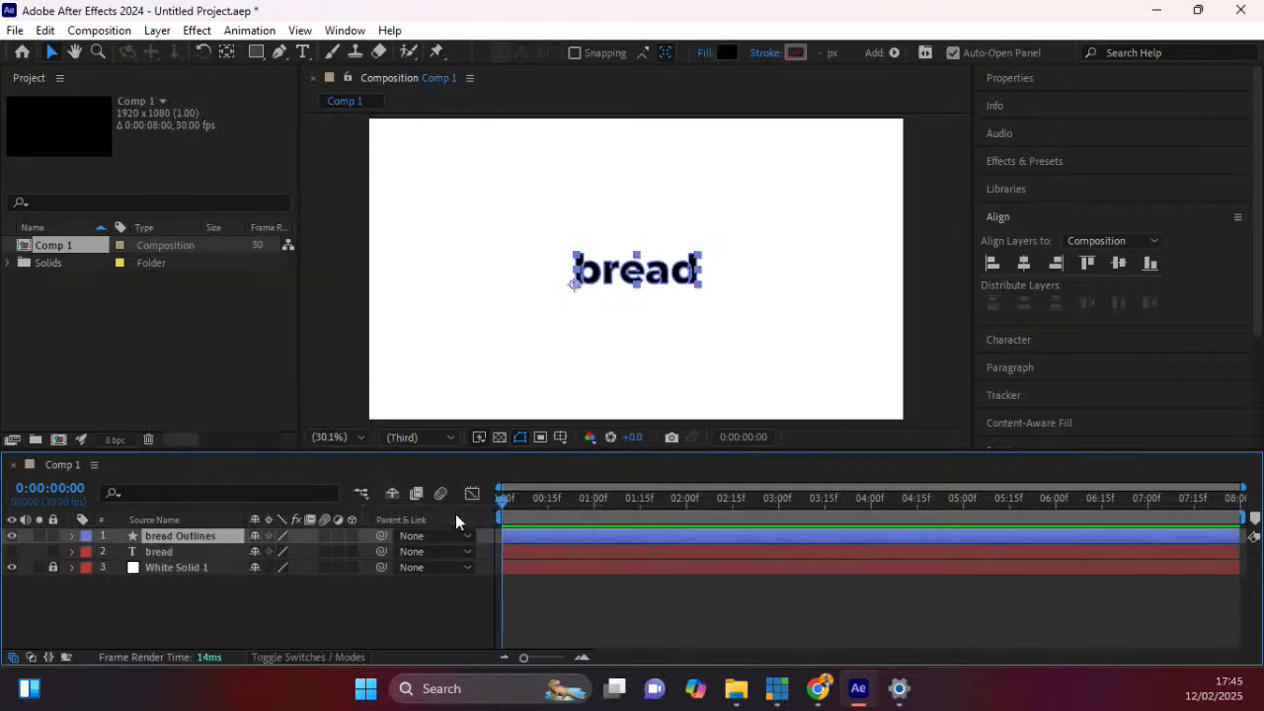
{"action": "left_click", "coordinate": [167, 553]}
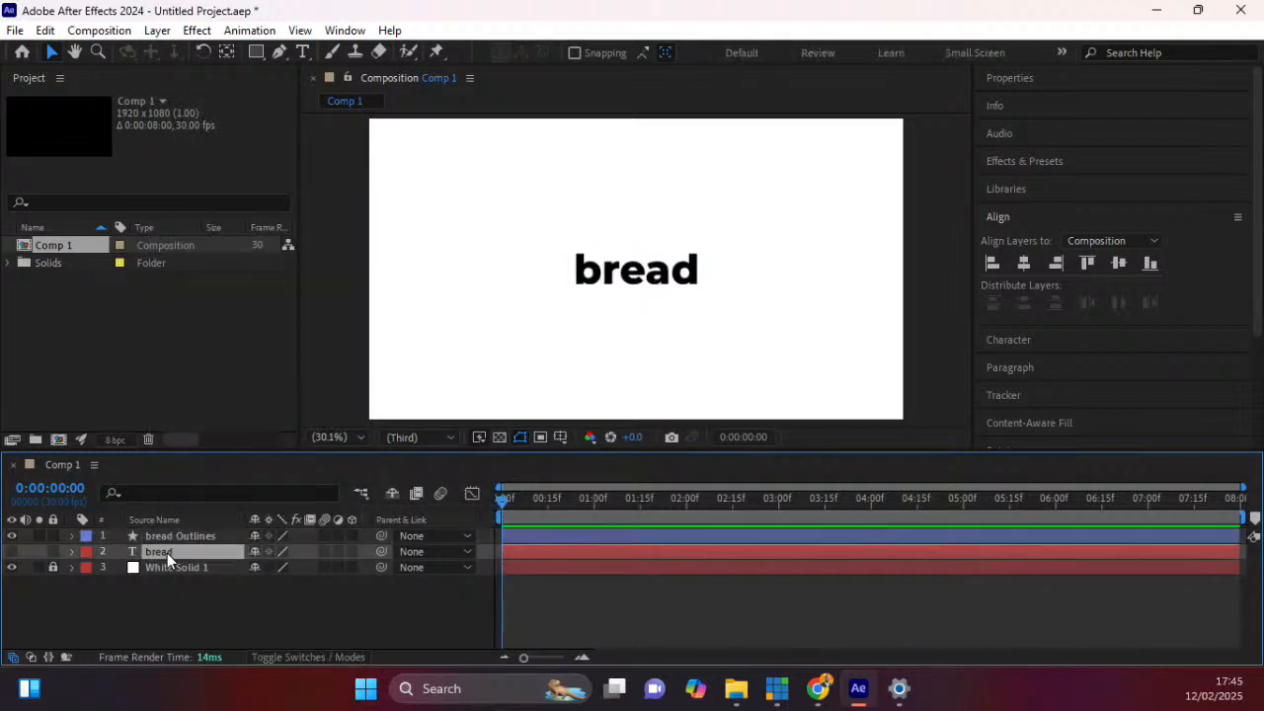
{"action": "key", "text": "Delete"}
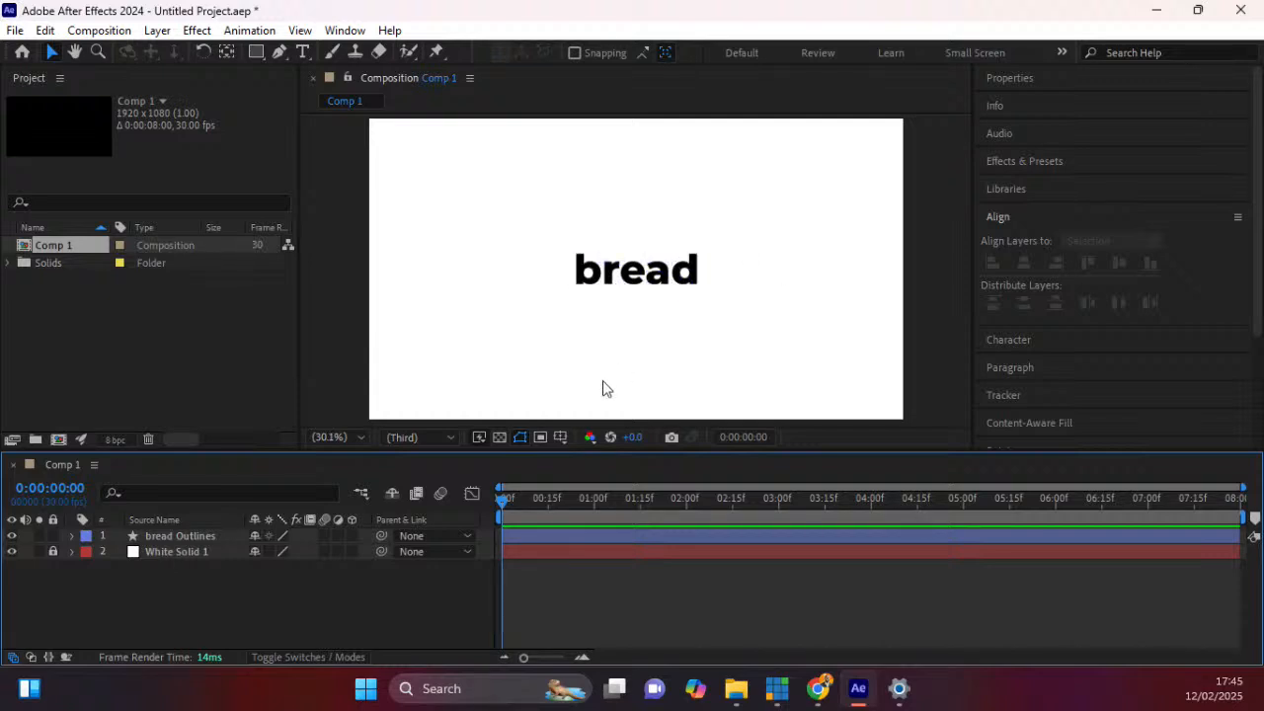
Duplicate the bread Outlines layer four times, making one copy for each letter.
{"action": "left_click", "coordinate": [166, 535]}
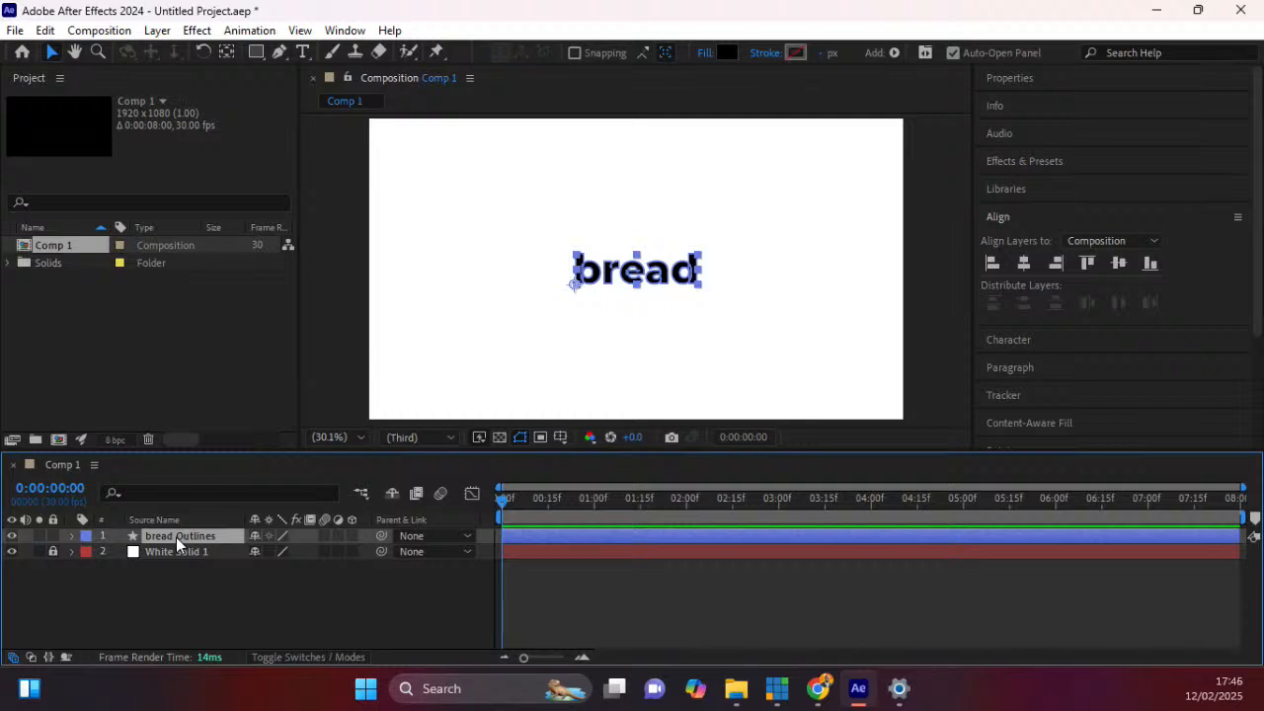
{"action": "key", "text": "ctrl+d"}
{"action": "key", "text": "ctrl+d"}
{"action": "key", "text": "ctrl+d"}
{"action": "key", "text": "ctrl+d"}
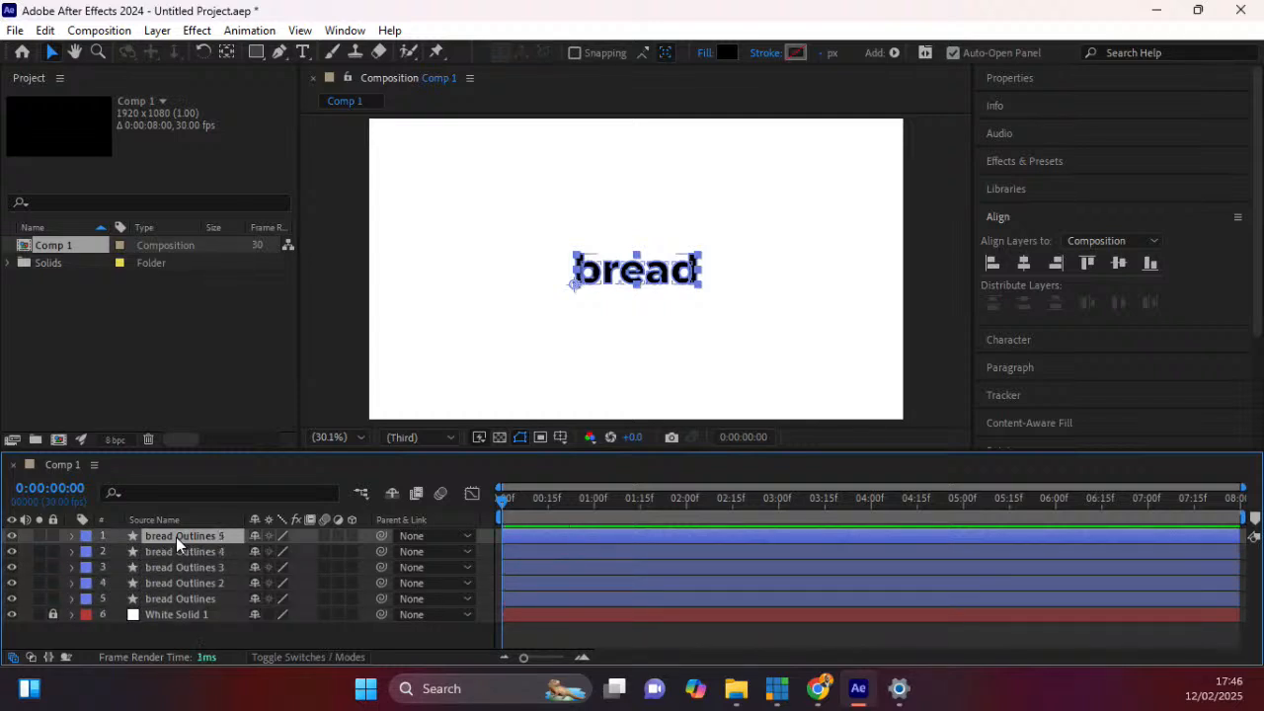
Delete the letter groups r, e, a and d from the contents of bread Outlines 5, keeping only b.
{"action": "left_click", "coordinate": [72, 535]}
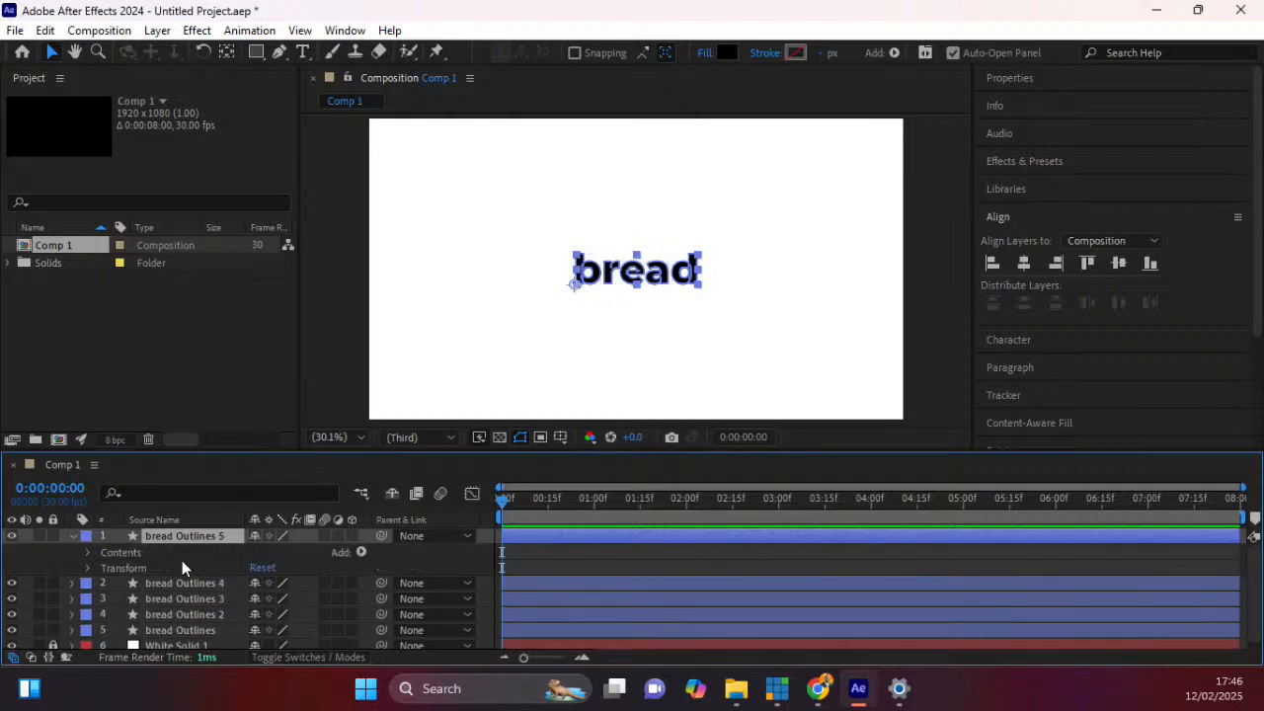
{"action": "left_click", "coordinate": [88, 553]}
{"action": "left_click", "coordinate": [122, 582]}
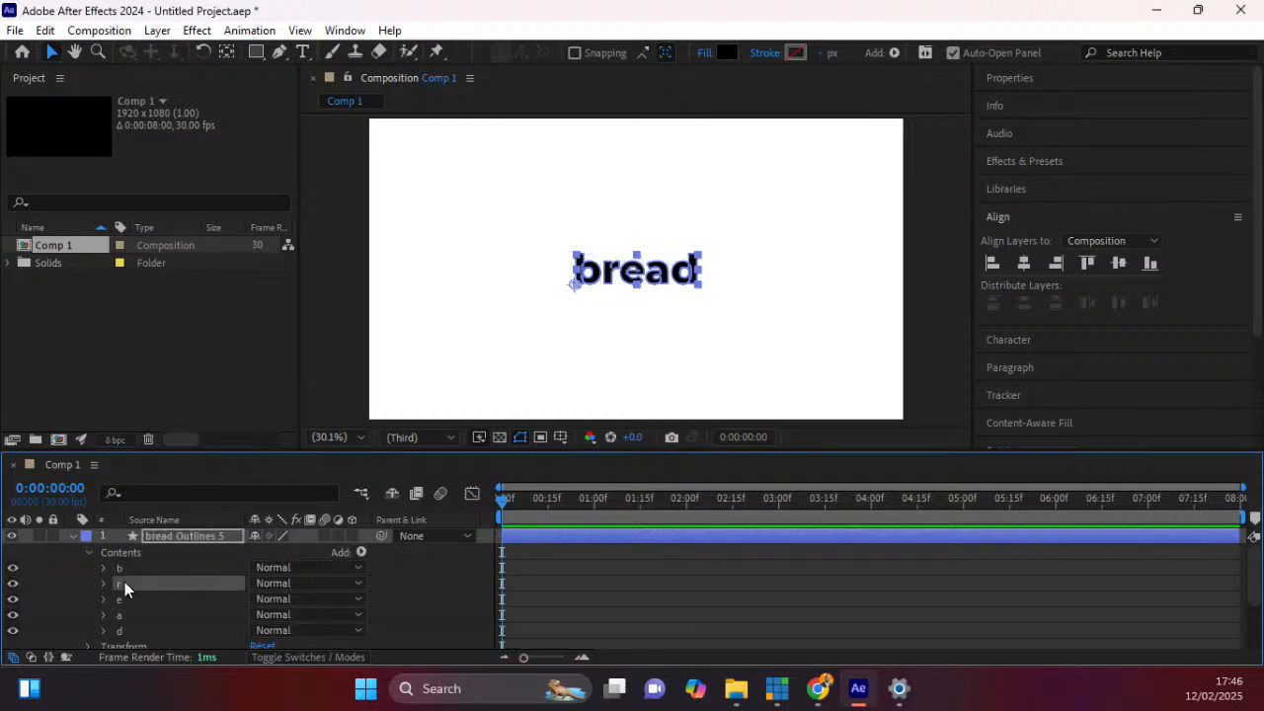
{"action": "left_click", "coordinate": [128, 632], "text": "shift"}
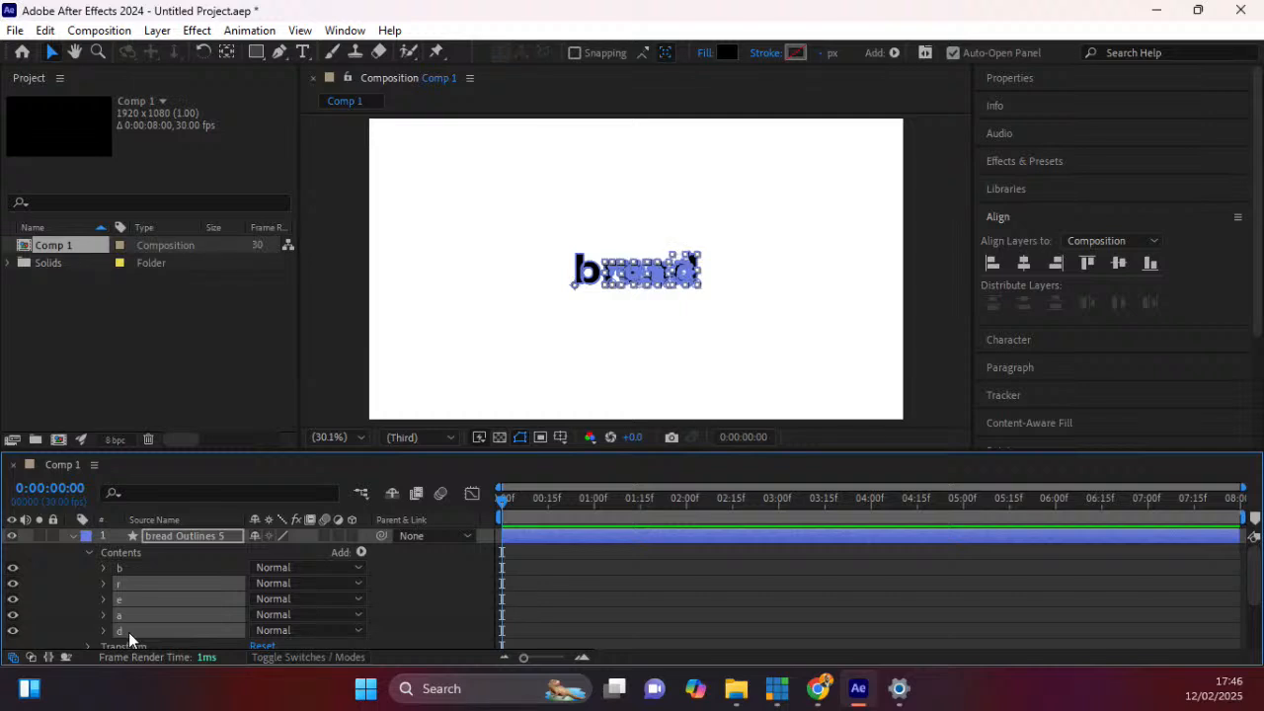
{"action": "key", "text": "Delete"}
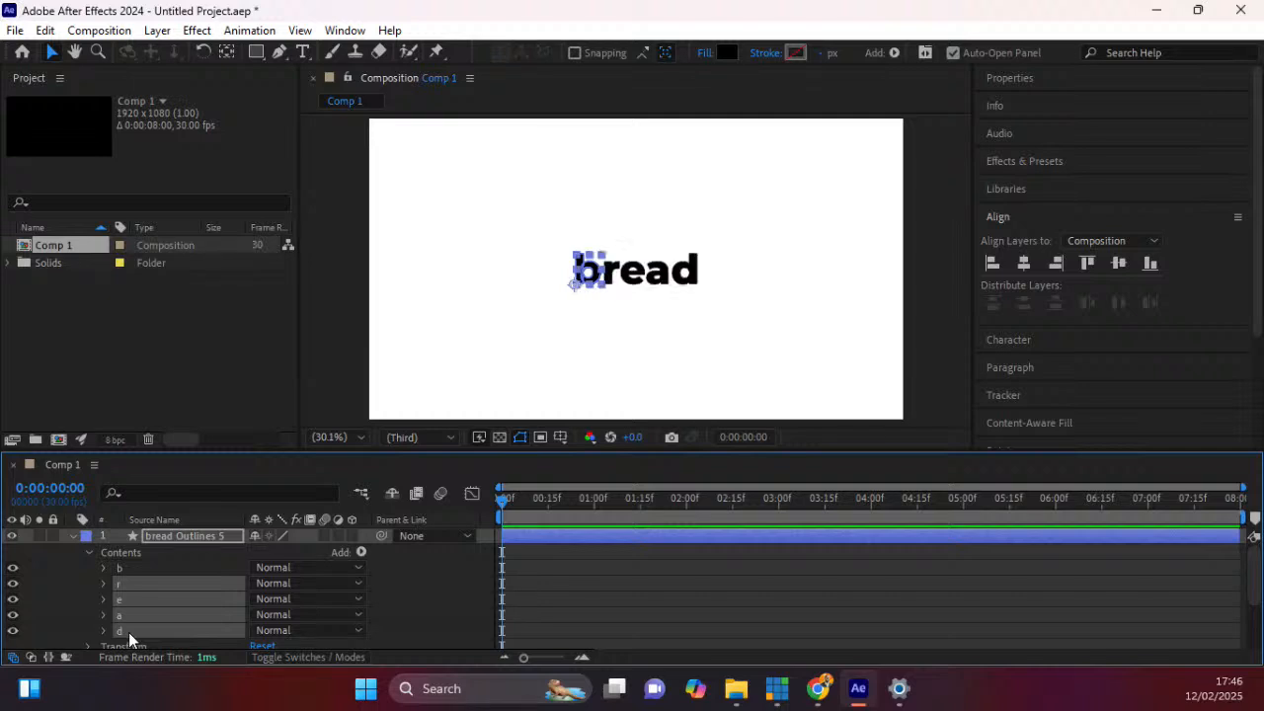
Delete the letter groups e, a and d from the contents of bread Outlines 4.
{"action": "left_click", "coordinate": [163, 599]}
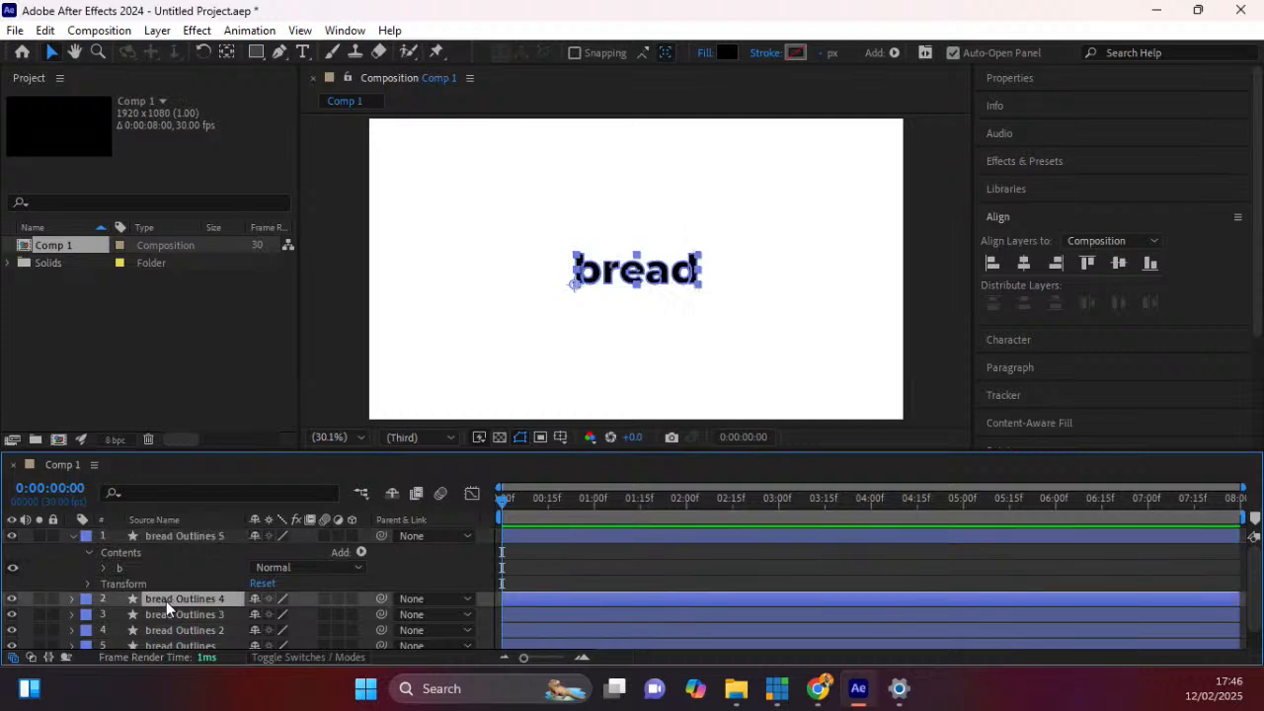
{"action": "left_click", "coordinate": [70, 598]}
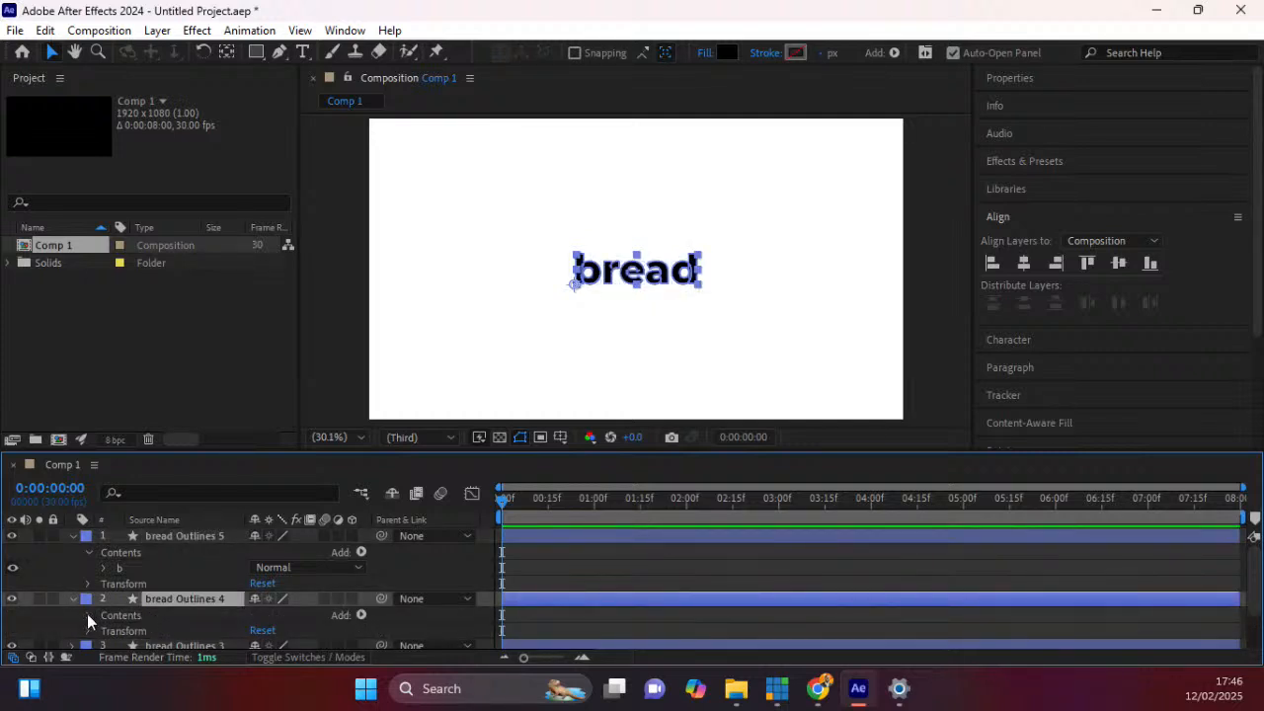
{"action": "left_click", "coordinate": [88, 615]}
{"action": "scroll", "coordinate": [102, 616], "scroll_direction": "down", "scroll_amount": 1}
{"action": "left_click", "coordinate": [125, 609]}
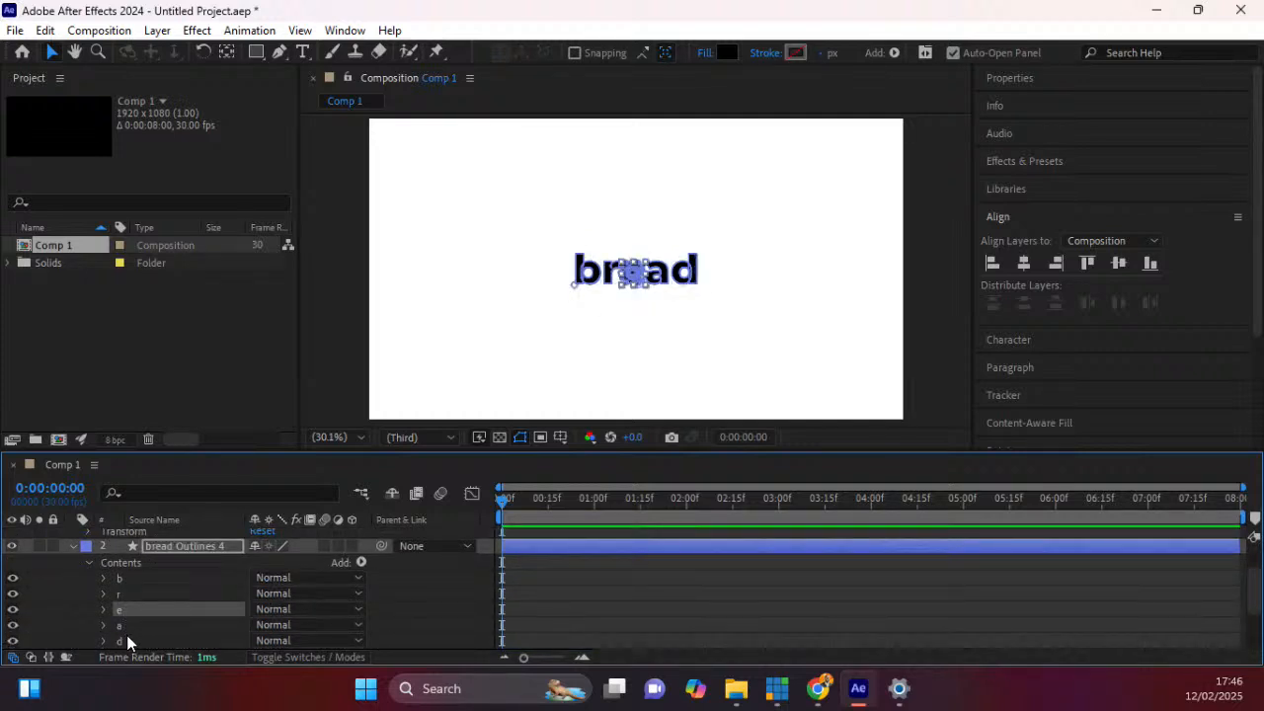
{"action": "left_click", "coordinate": [122, 639], "text": "shift"}
{"action": "key", "text": "Delete"}
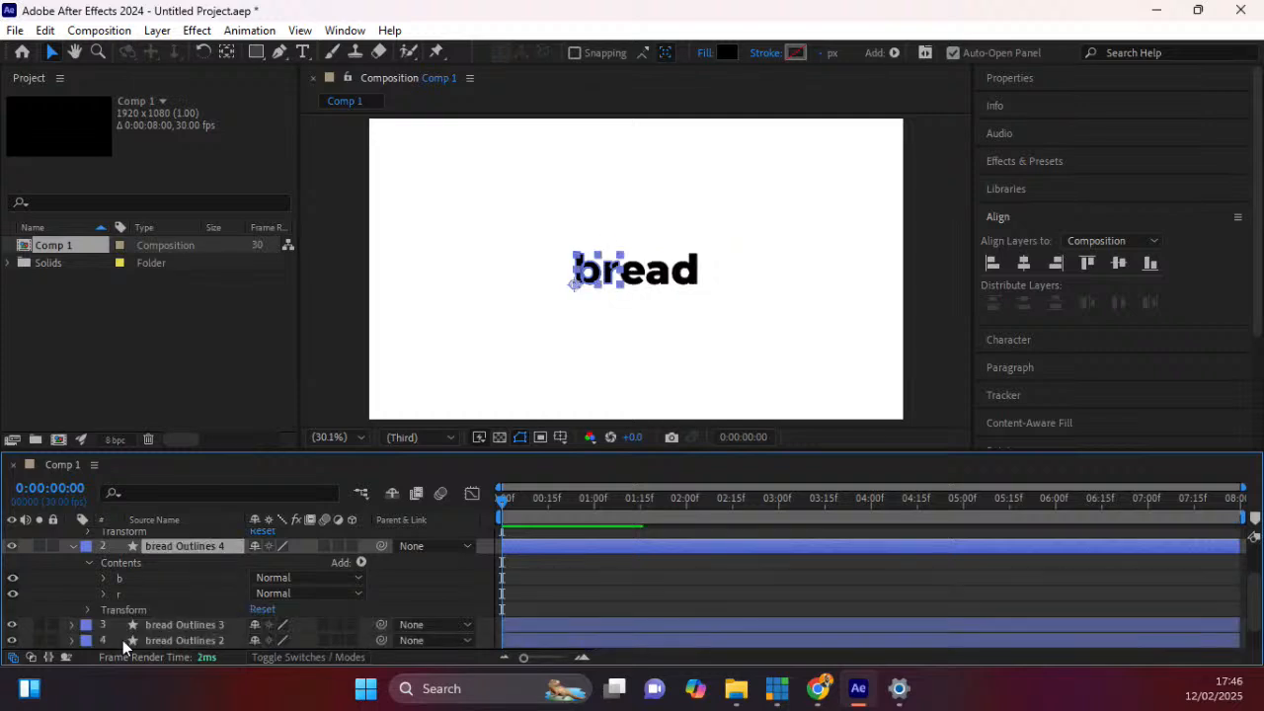
Delete the letter group b from the contents of bread Outlines 4, keeping only r.
{"action": "left_click", "coordinate": [121, 579]}
{"action": "key", "text": "Delete"}
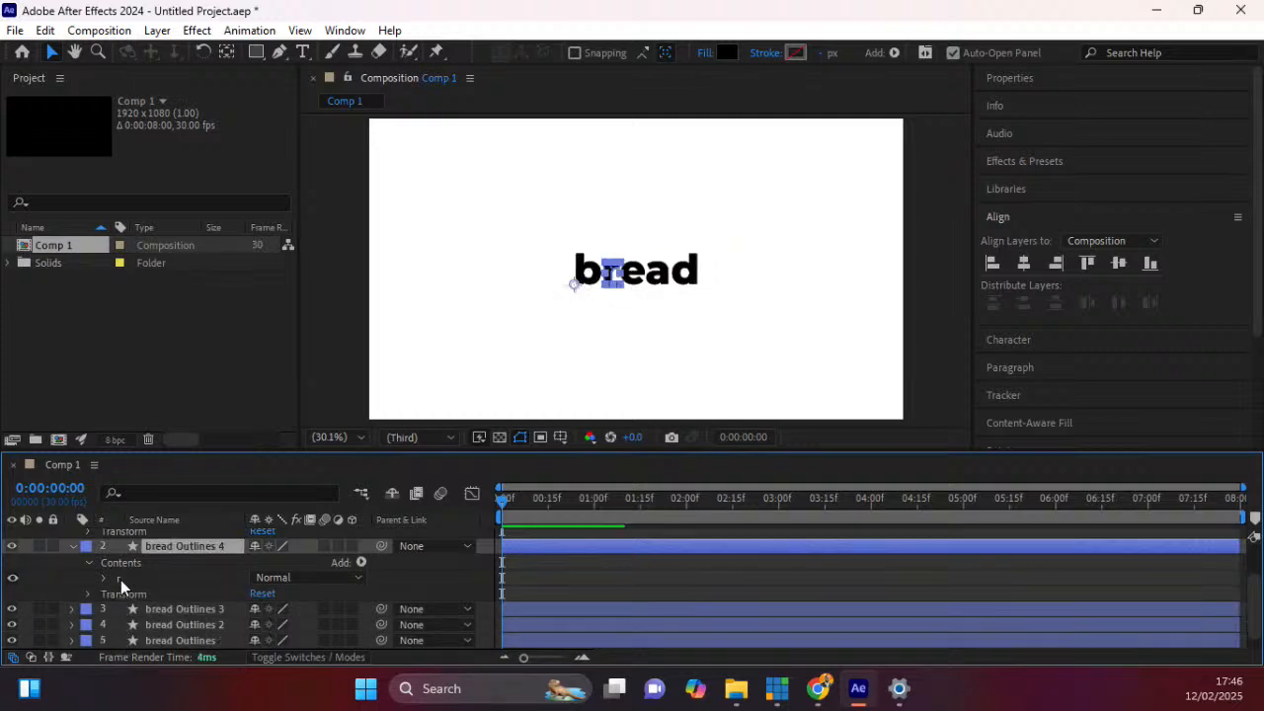
{"action": "left_click", "coordinate": [89, 562]}
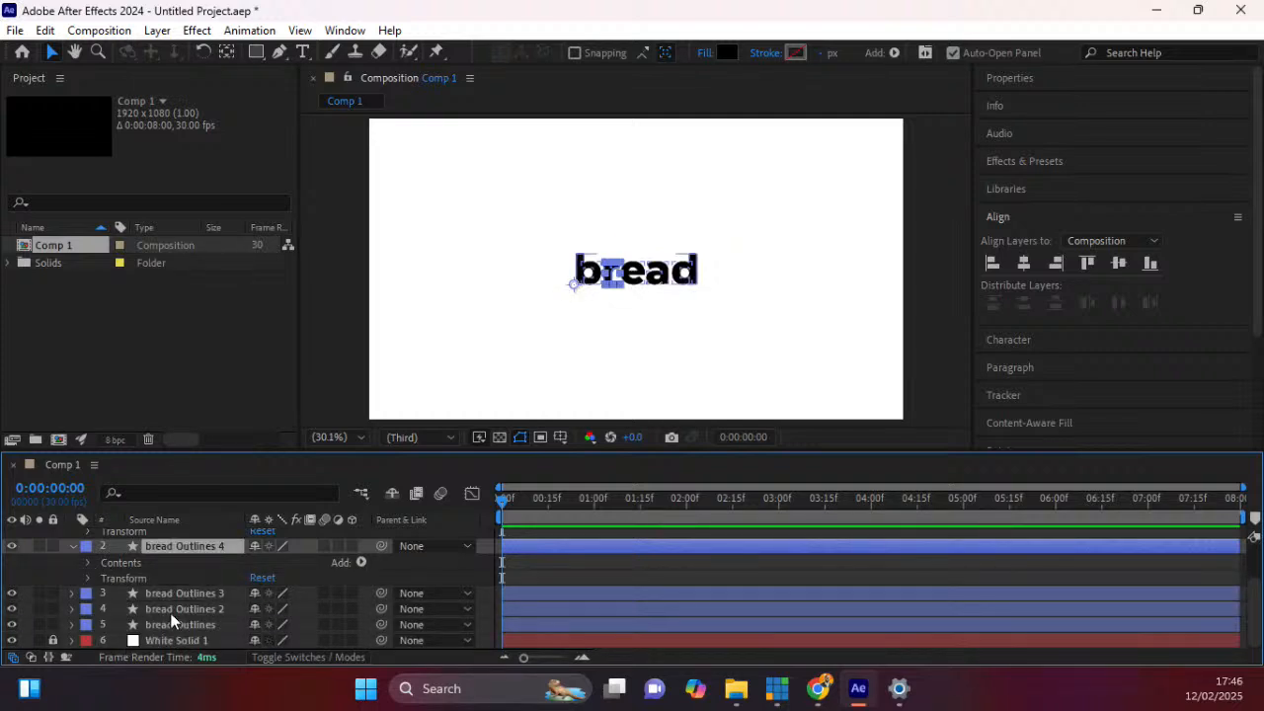
Delete the letter groups b, r, a and d from the contents of bread Outlines 3, keeping only e.
{"action": "left_click", "coordinate": [161, 593]}
{"action": "left_click", "coordinate": [72, 593]}
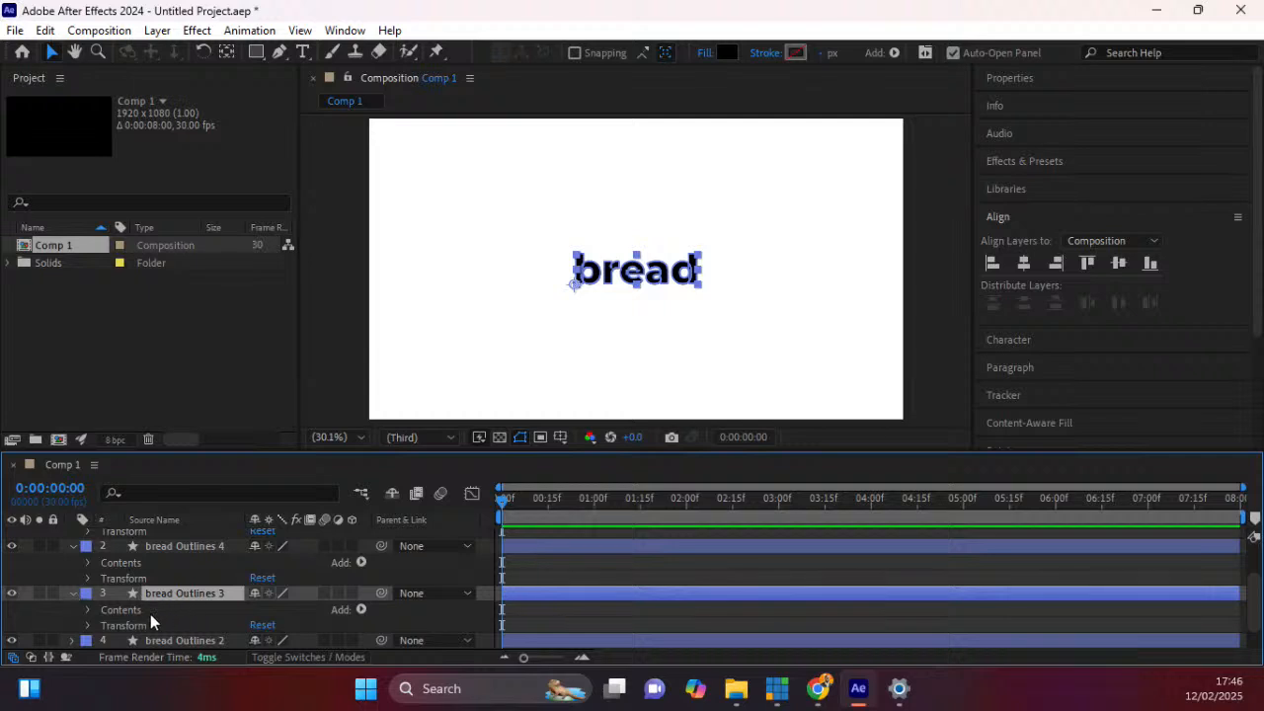
{"action": "left_click", "coordinate": [88, 609]}
{"action": "left_click", "coordinate": [129, 579]}
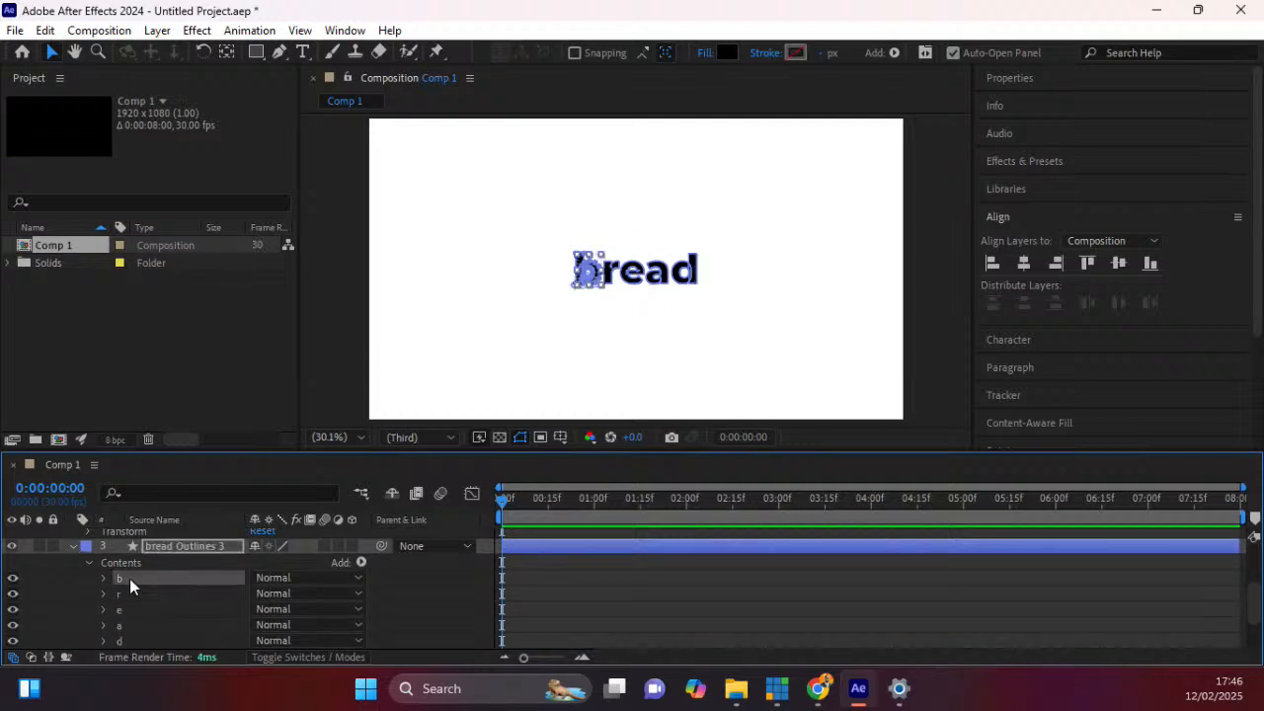
{"action": "left_click", "coordinate": [127, 594], "text": "shift"}
{"action": "left_click", "coordinate": [120, 625], "text": "shift"}
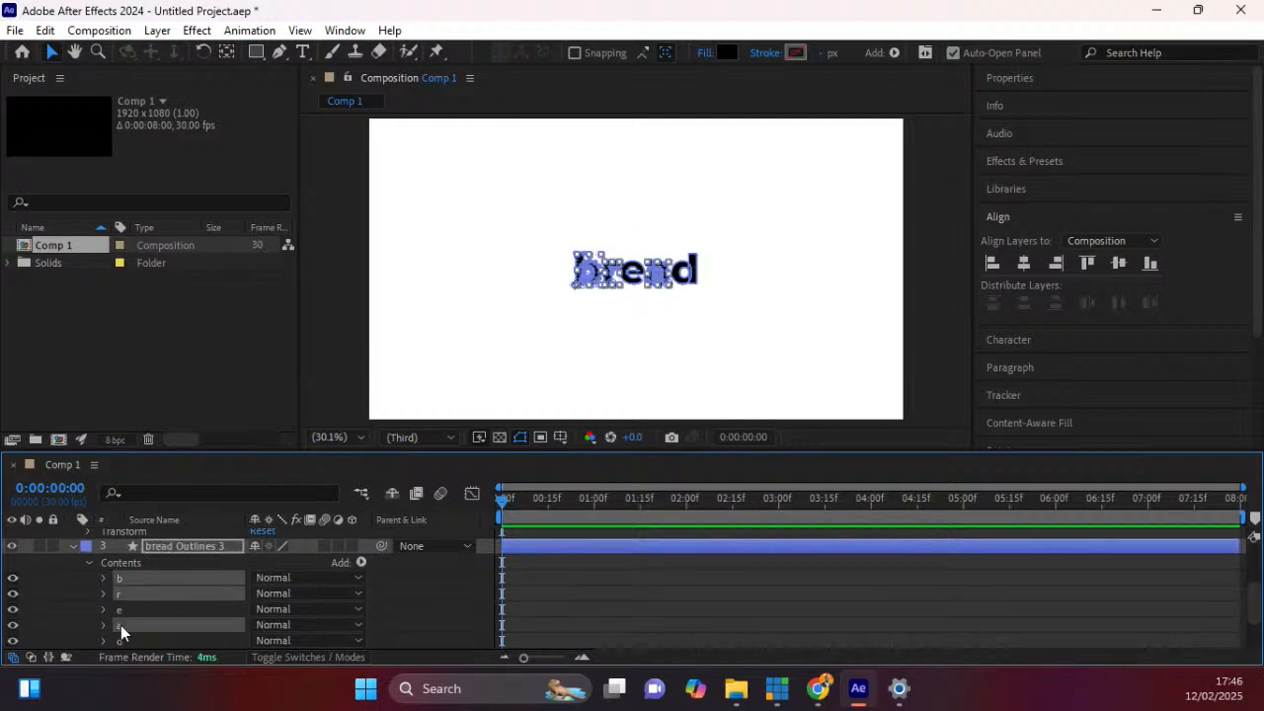
{"action": "left_click", "coordinate": [127, 634], "text": "shift"}
{"action": "key", "text": "Delete"}
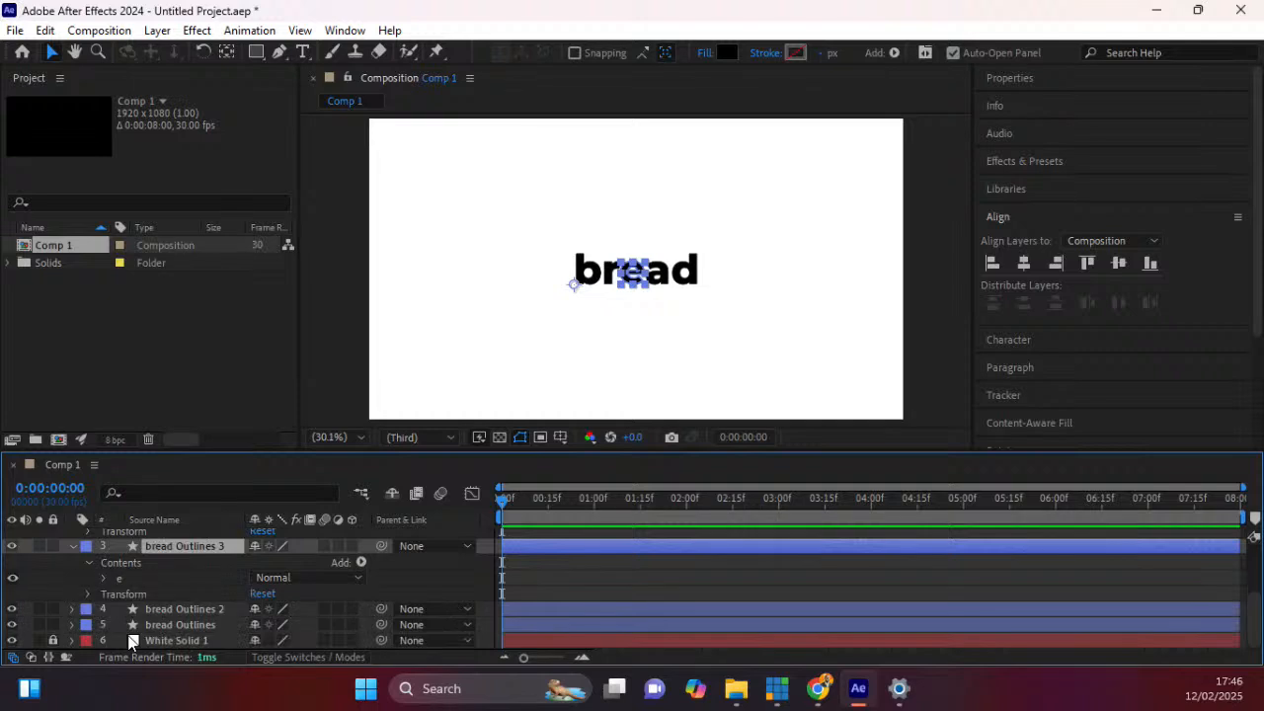
Delete the letter groups b, r, e and d from the contents of bread Outlines 2, keeping only a.
{"action": "left_click", "coordinate": [72, 609]}
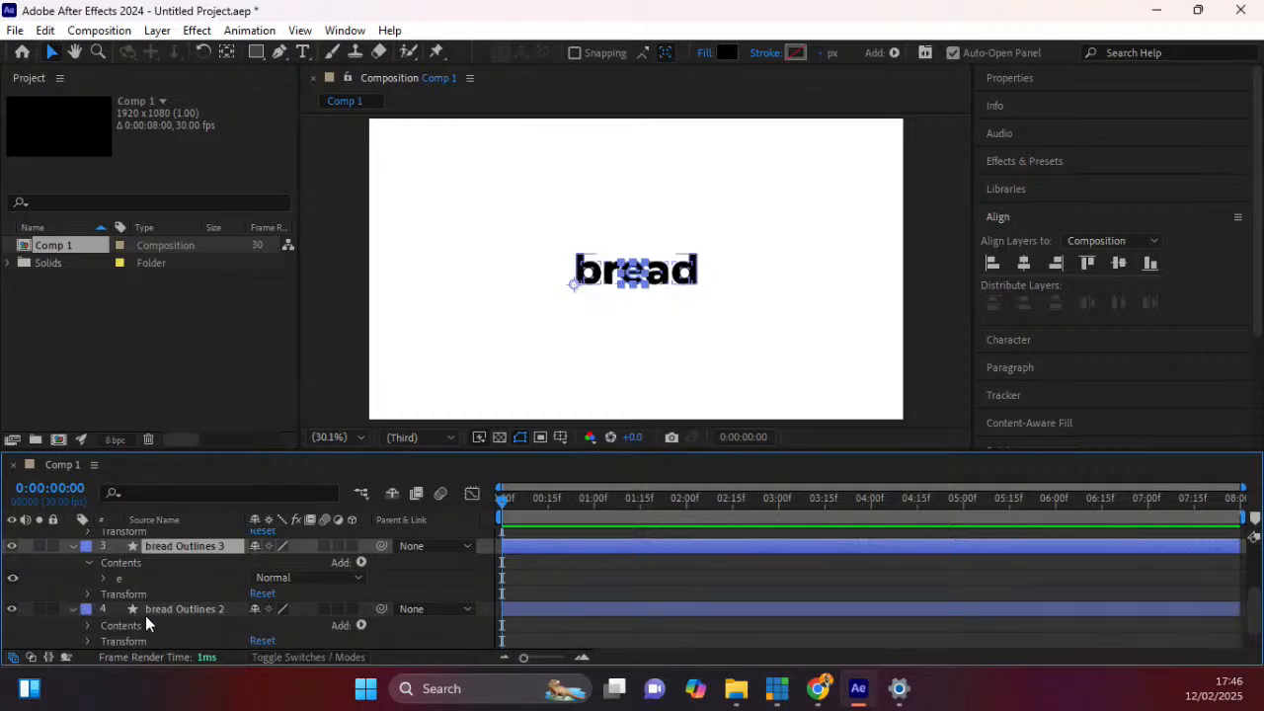
{"action": "left_click", "coordinate": [87, 625]}
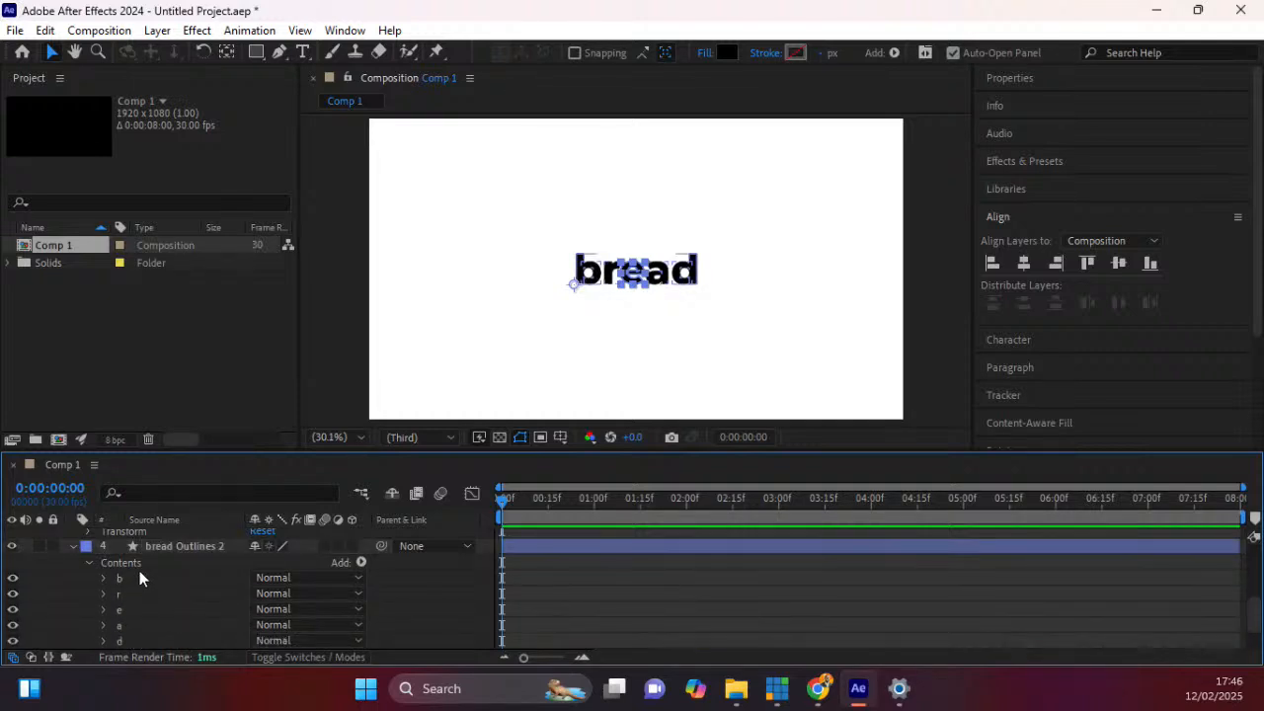
{"action": "left_click", "coordinate": [135, 578]}
{"action": "left_click", "coordinate": [130, 609], "text": "shift"}
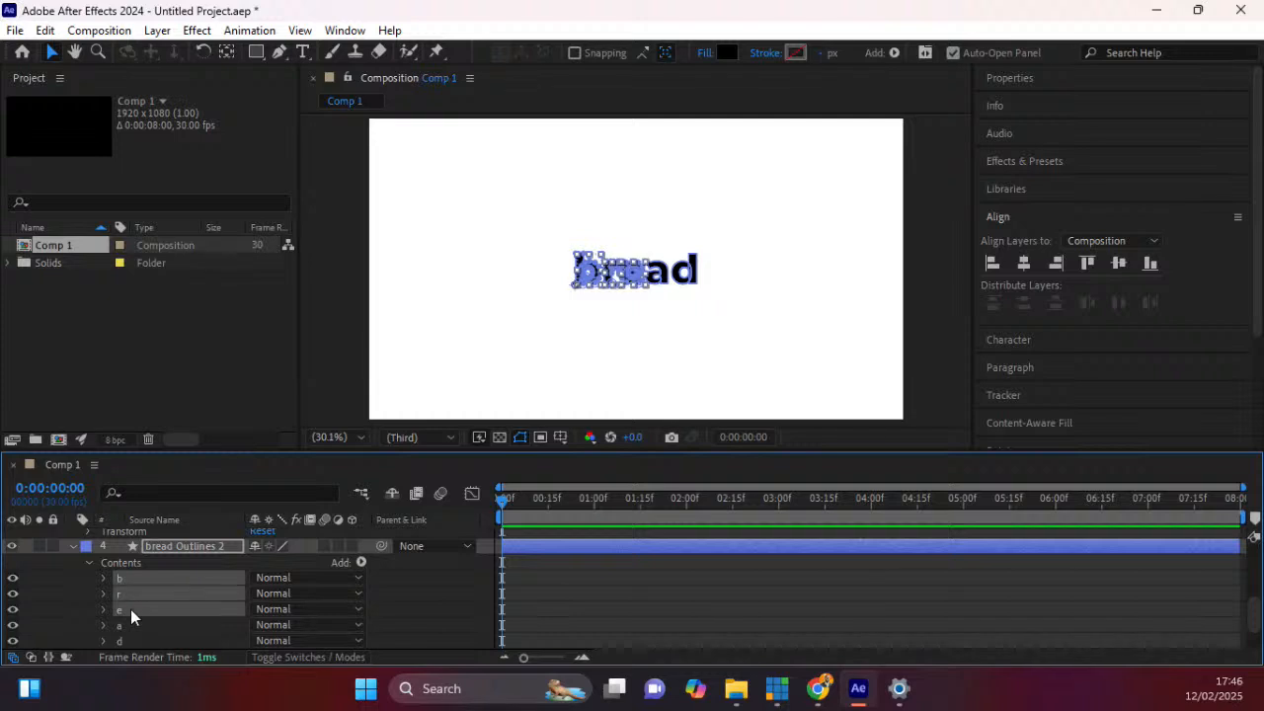
{"action": "key", "text": "Delete"}
{"action": "left_click", "coordinate": [128, 592]}
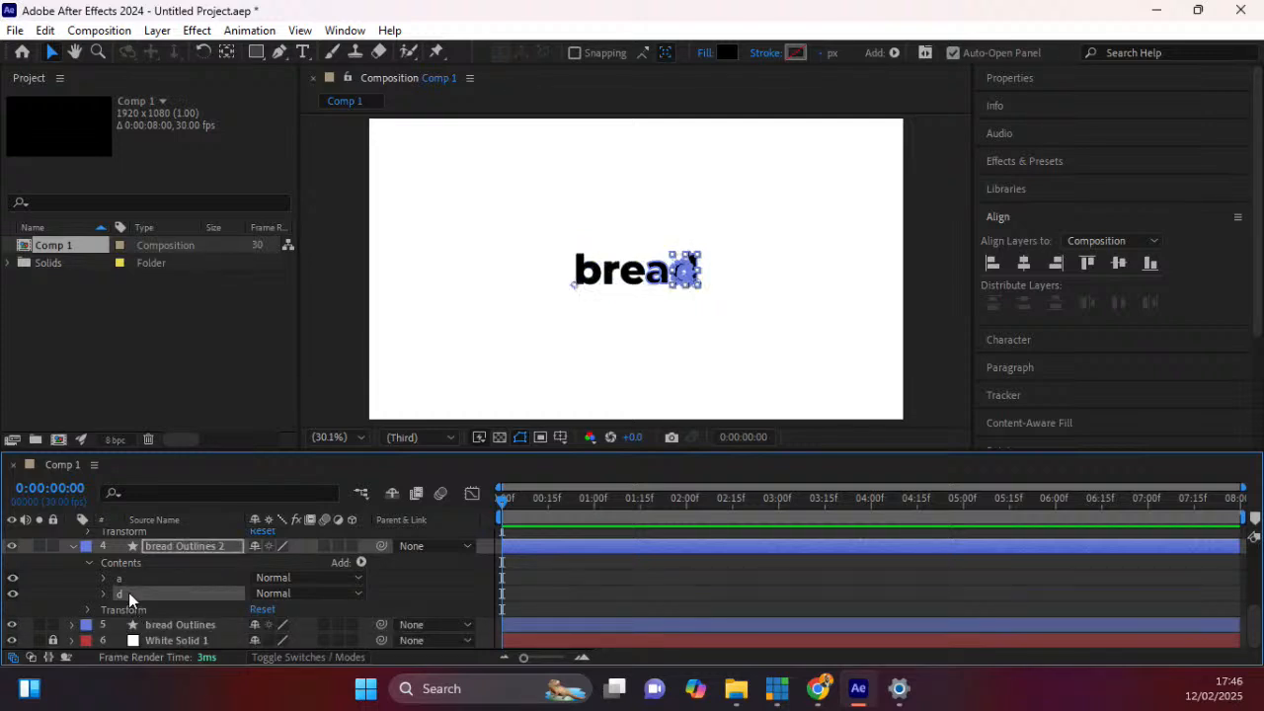
{"action": "key", "text": "Delete"}
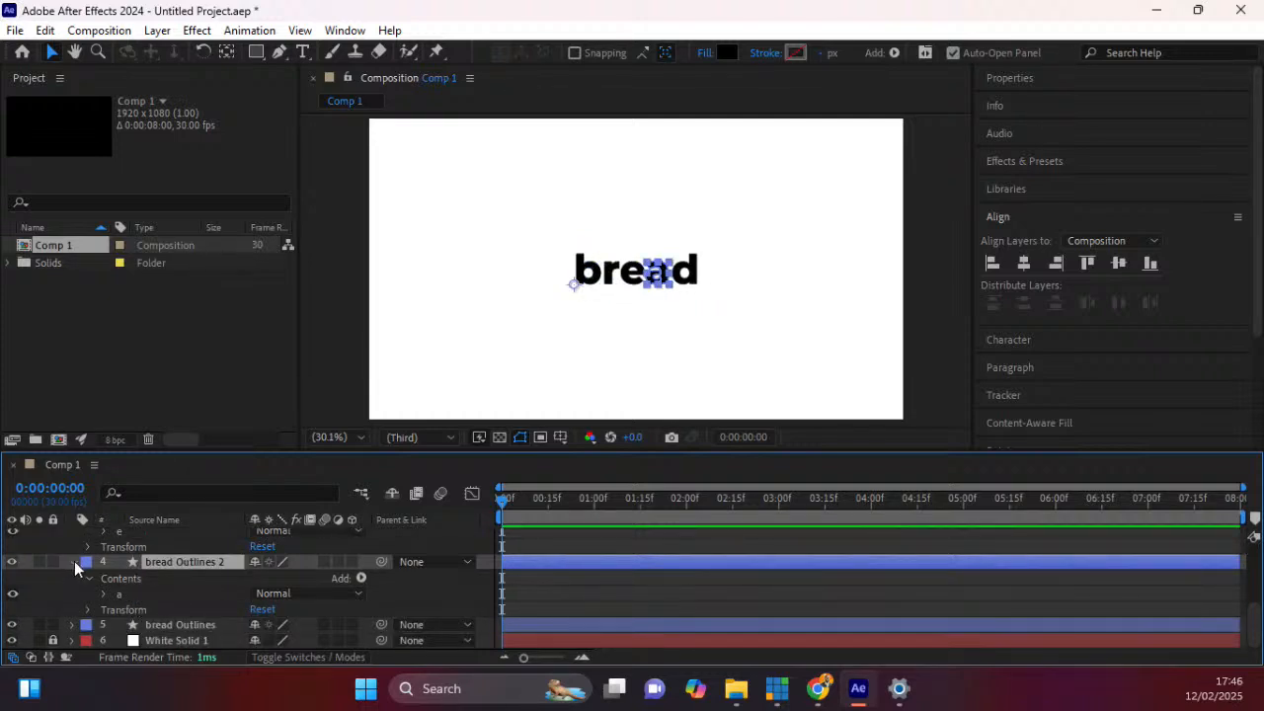
{"action": "left_click", "coordinate": [73, 561]}
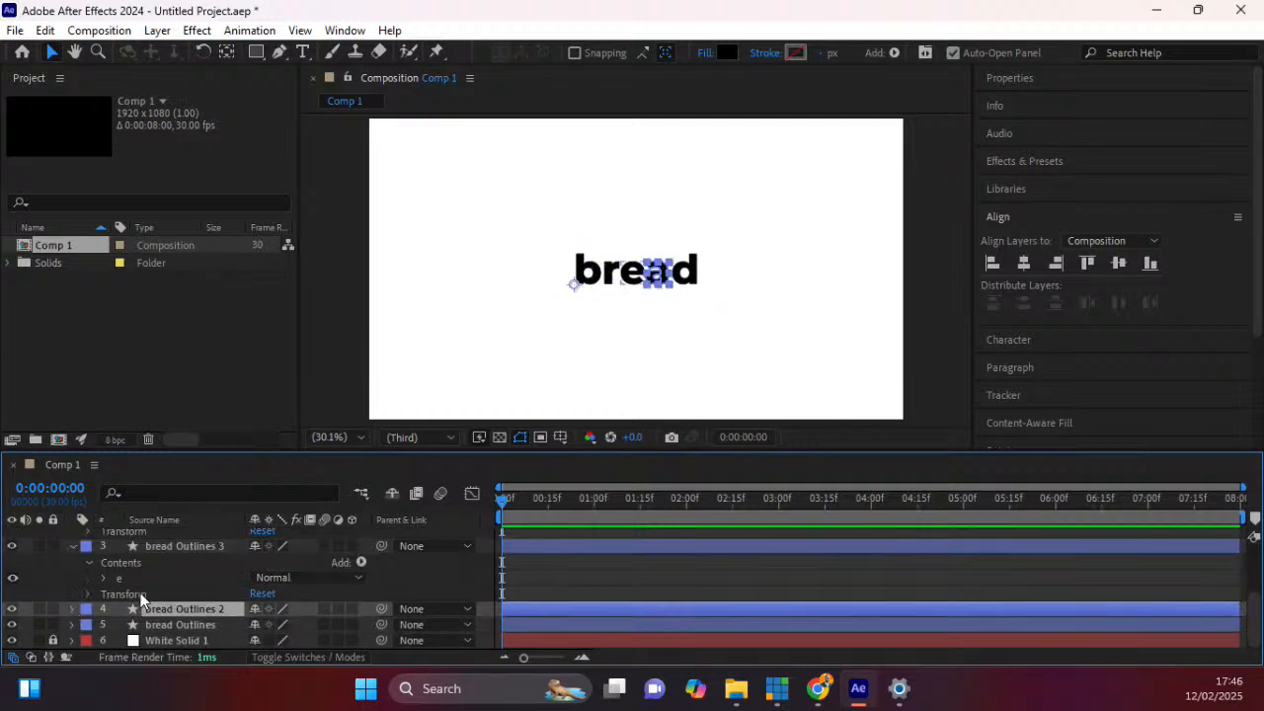
Delete the letter groups b, r, e and a from the contents of bread Outlines, keeping only d.
{"action": "left_click", "coordinate": [71, 624]}
{"action": "left_click", "coordinate": [88, 625]}
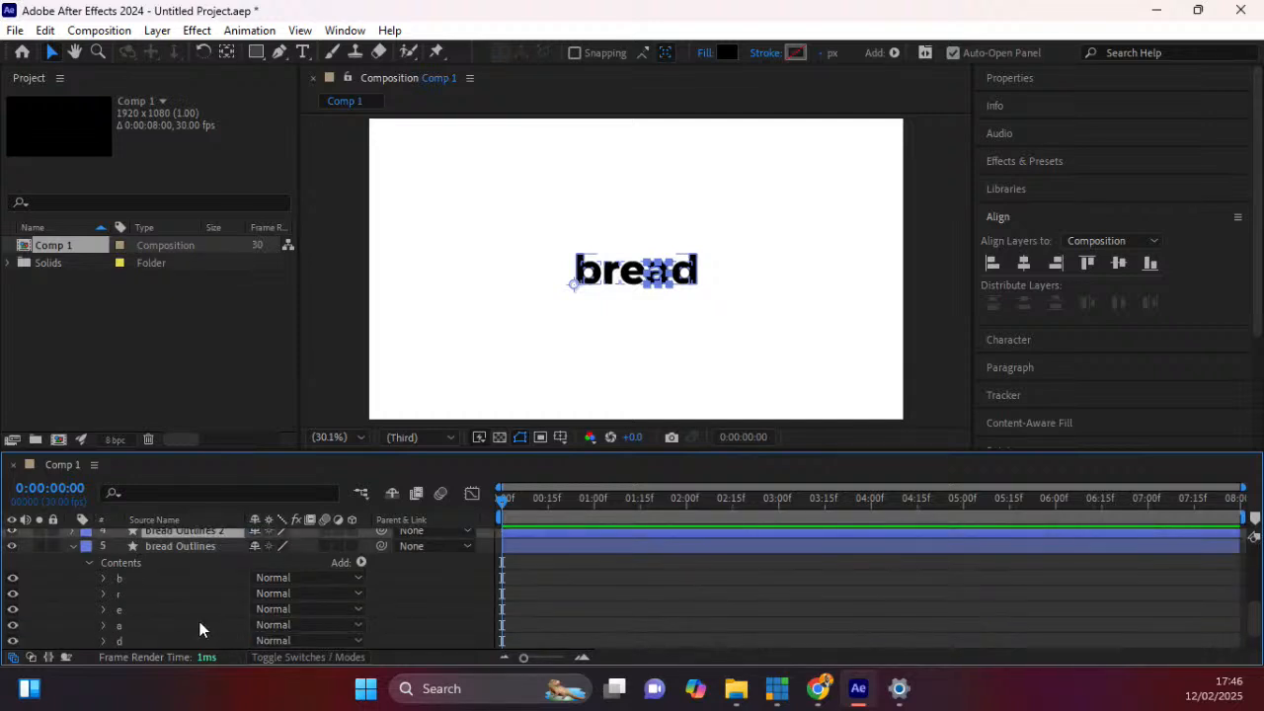
{"action": "left_click", "coordinate": [133, 627]}
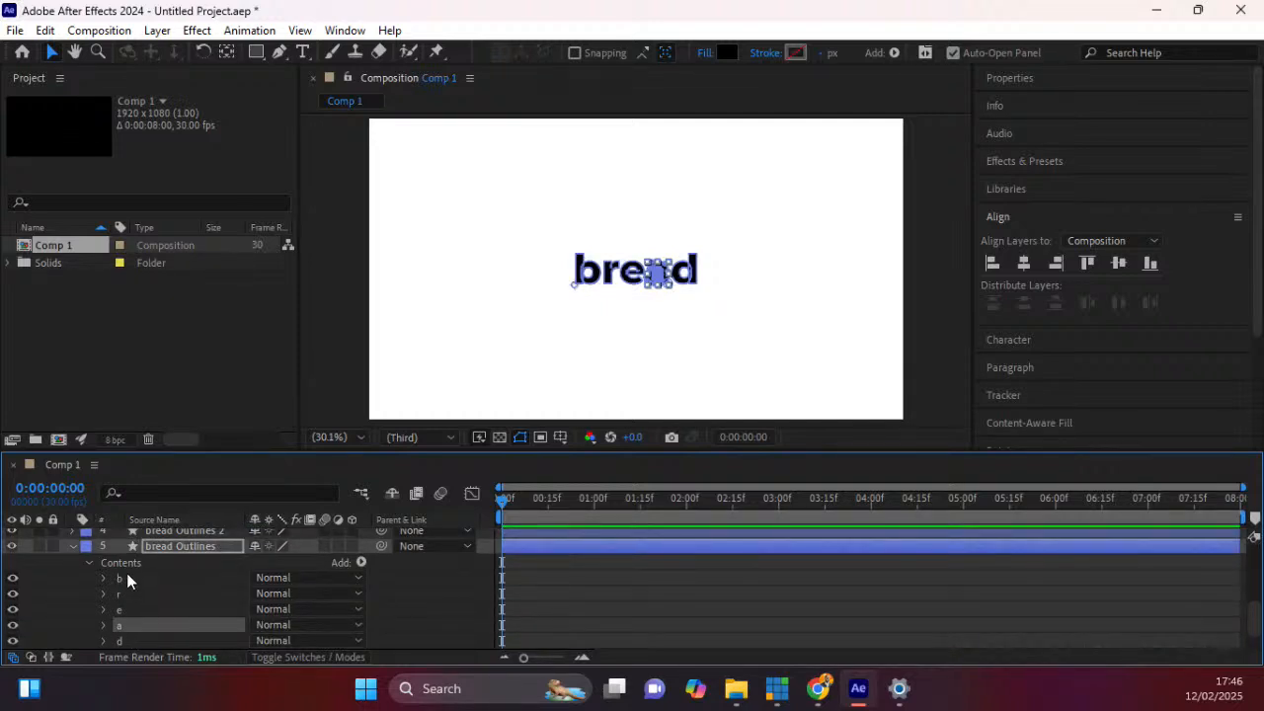
{"action": "left_click", "coordinate": [126, 574], "text": "shift"}
{"action": "key", "text": "Delete"}
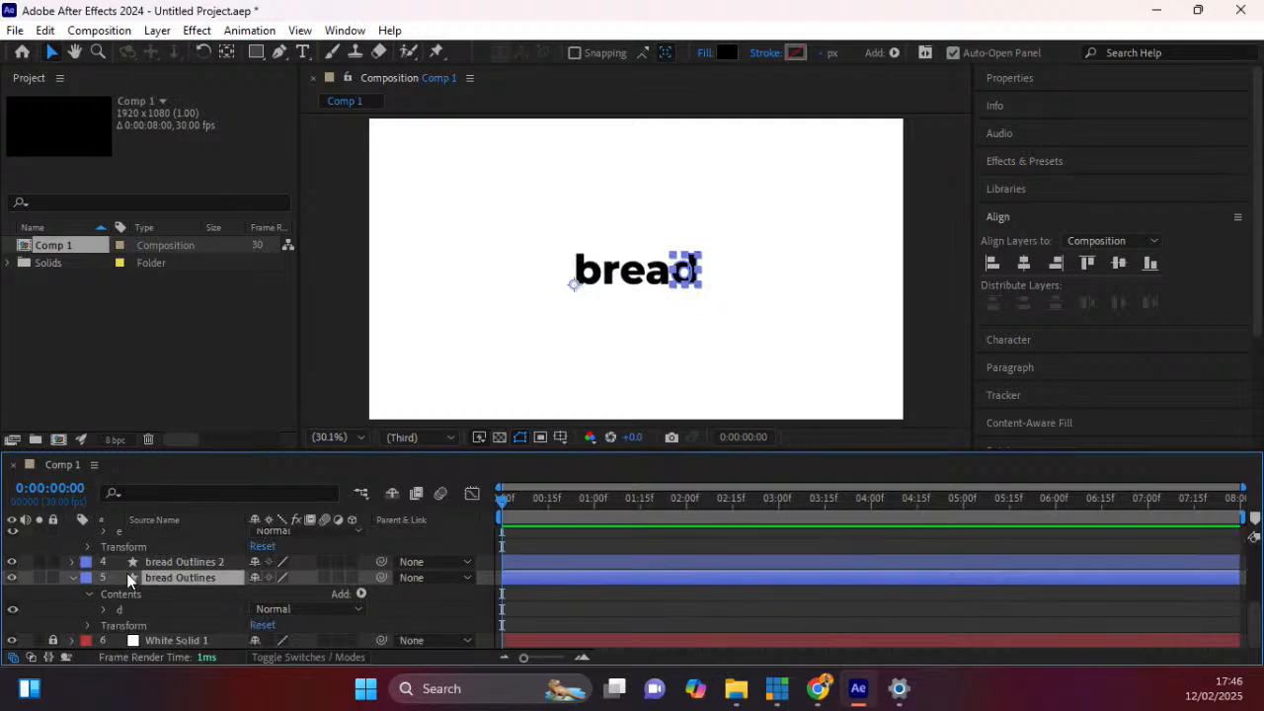
{"action": "left_click", "coordinate": [72, 577]}
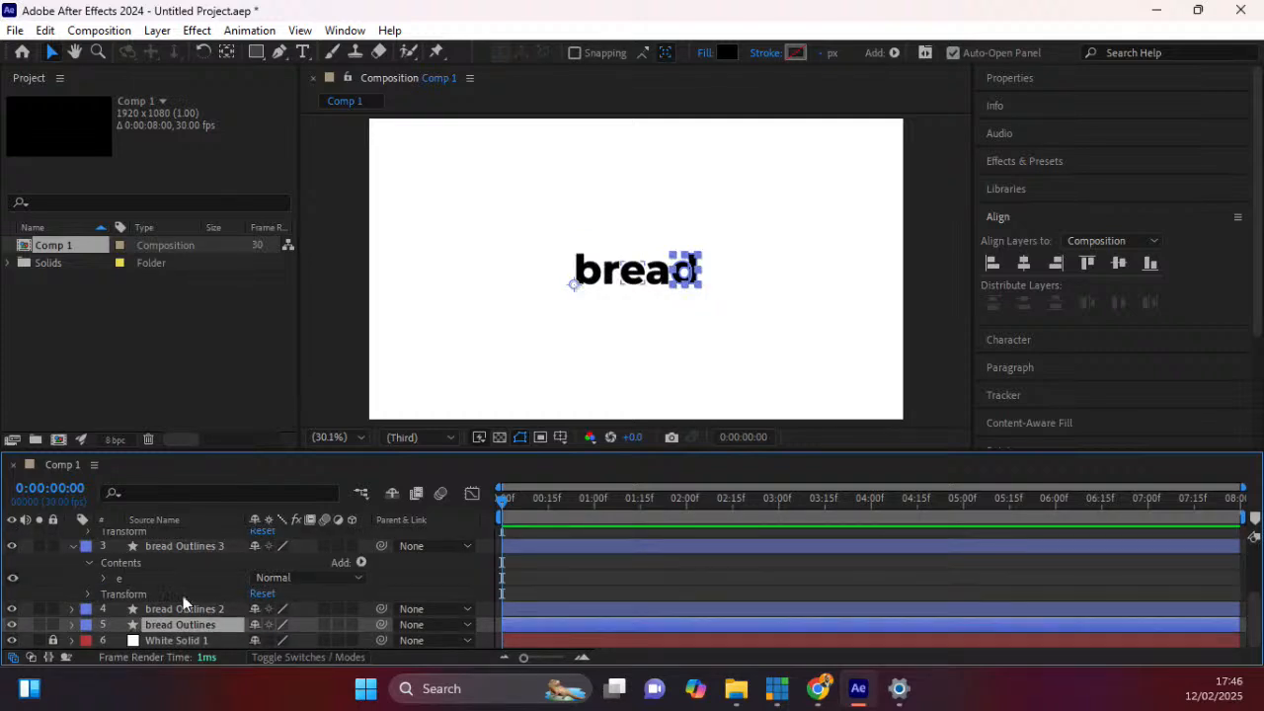
Collapse the layers bread Outlines 3, bread Outlines 4 and bread Outlines 5 in the timeline.
{"action": "left_click", "coordinate": [72, 545]}
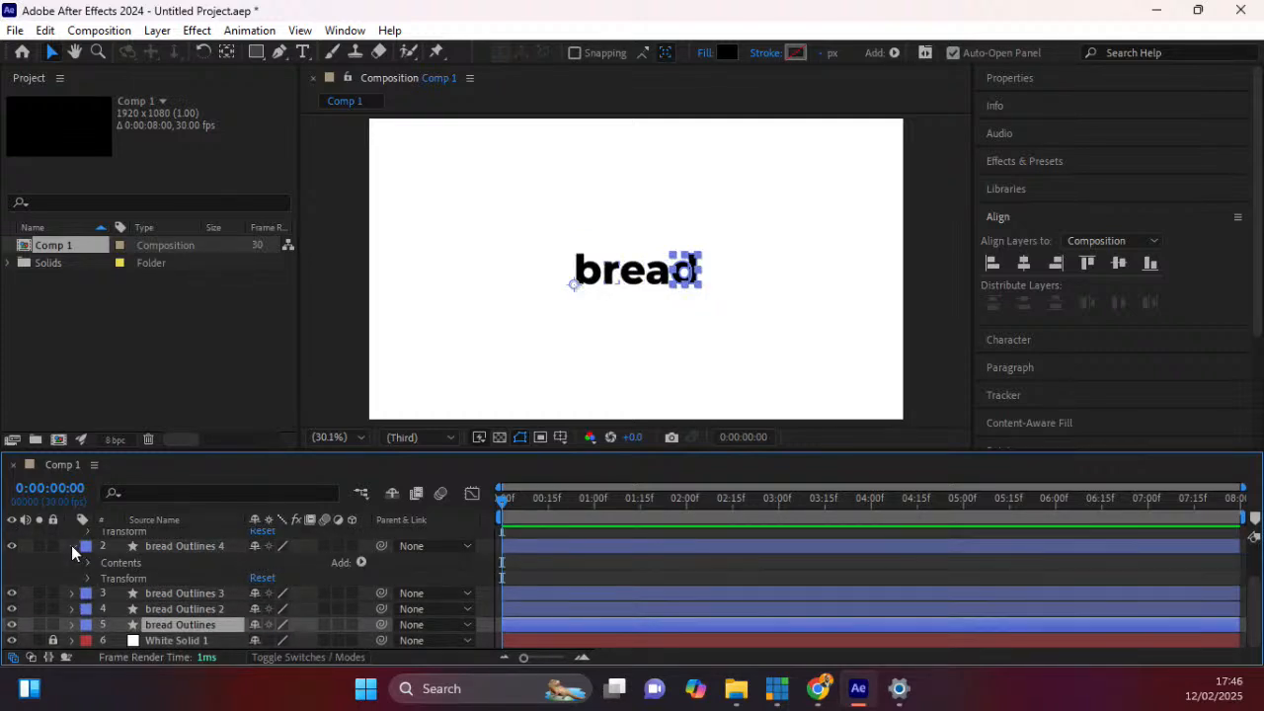
{"action": "left_click", "coordinate": [72, 546]}
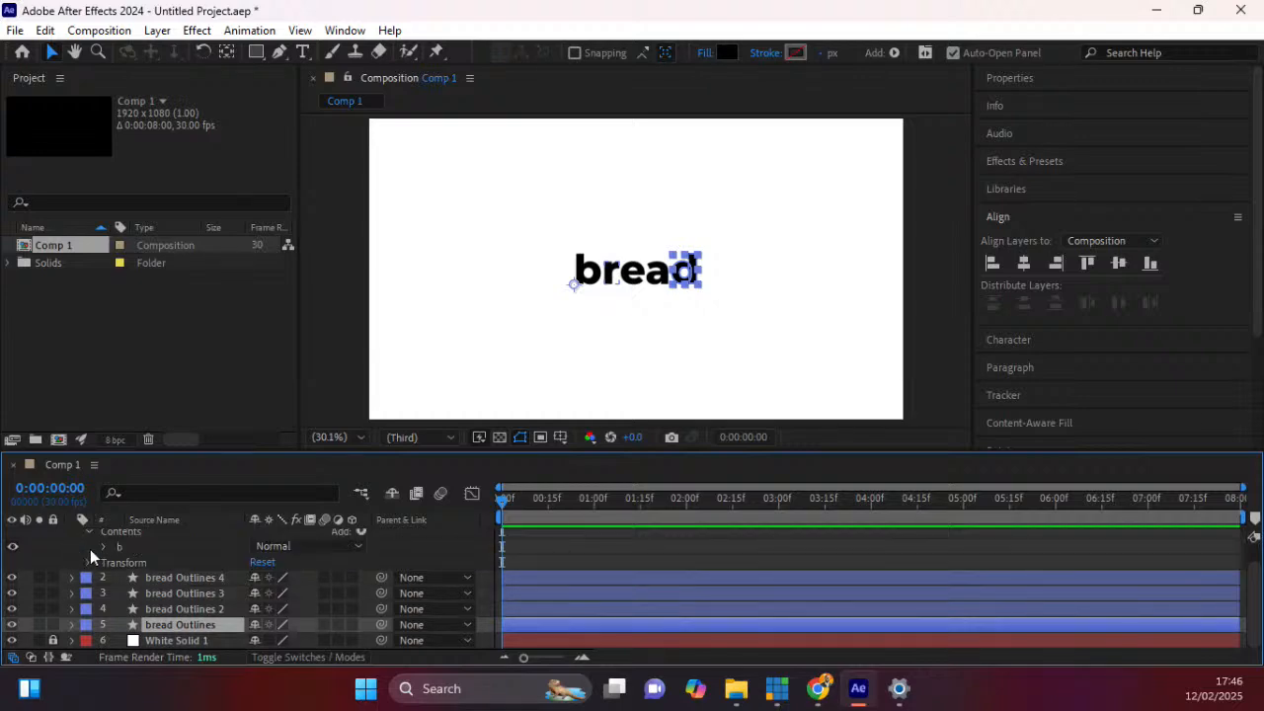
{"action": "scroll", "coordinate": [65, 550], "scroll_direction": "up", "scroll_amount": 1}
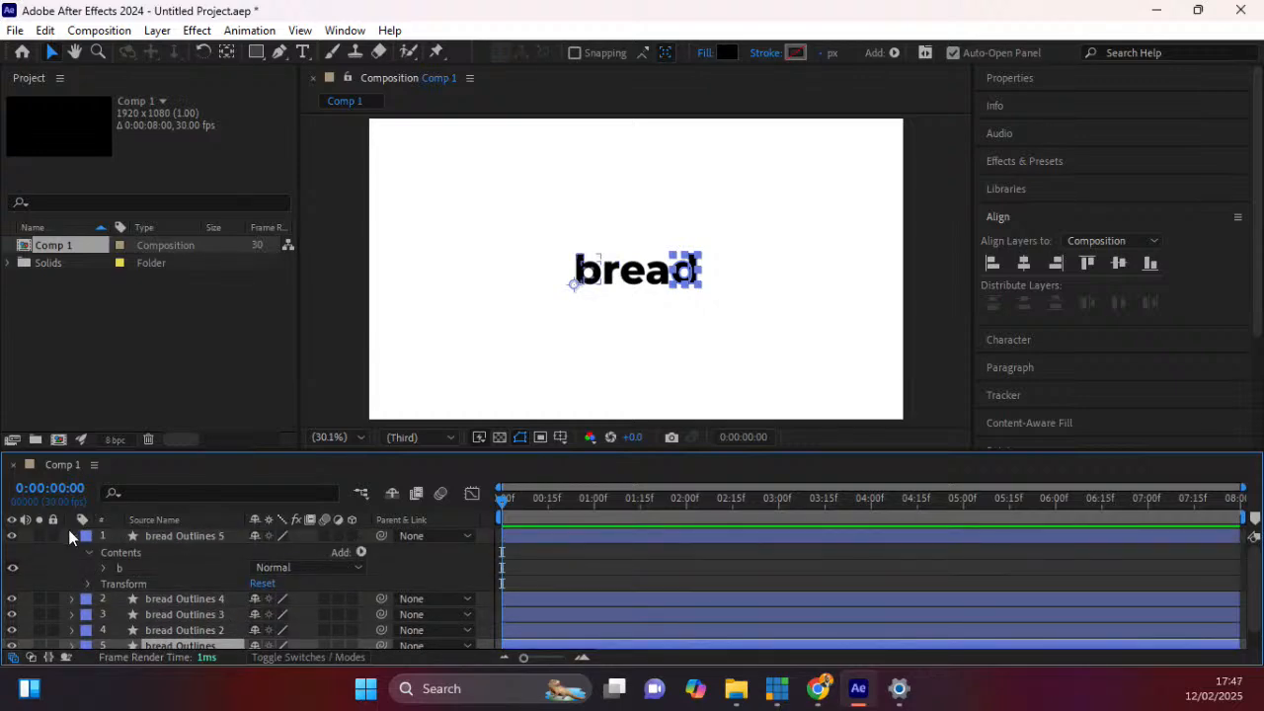
{"action": "left_click", "coordinate": [72, 534]}
Rename the layer bread Outlines 5 as b and the layer bread Outlines 4 as r.
{"action": "right_click", "coordinate": [177, 535]}
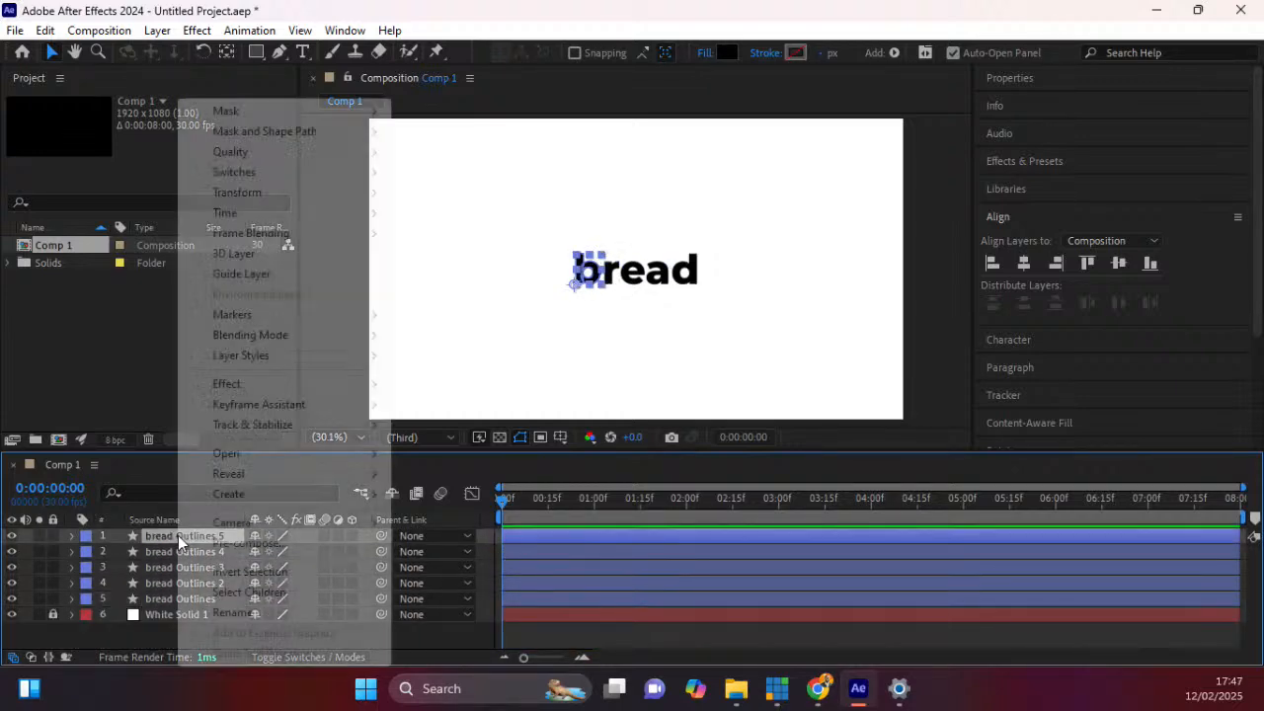
{"action": "left_click", "coordinate": [231, 612]}
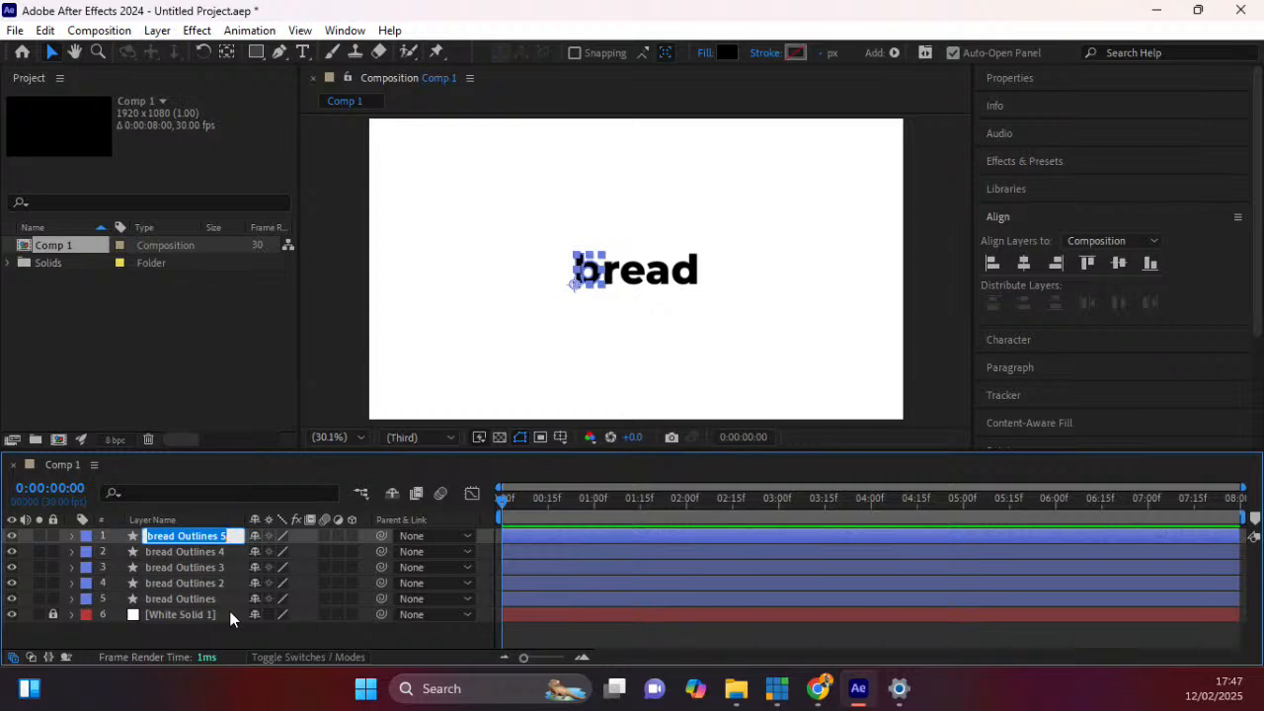
{"action": "type", "text": "b"}
{"action": "key", "text": "Tab"}
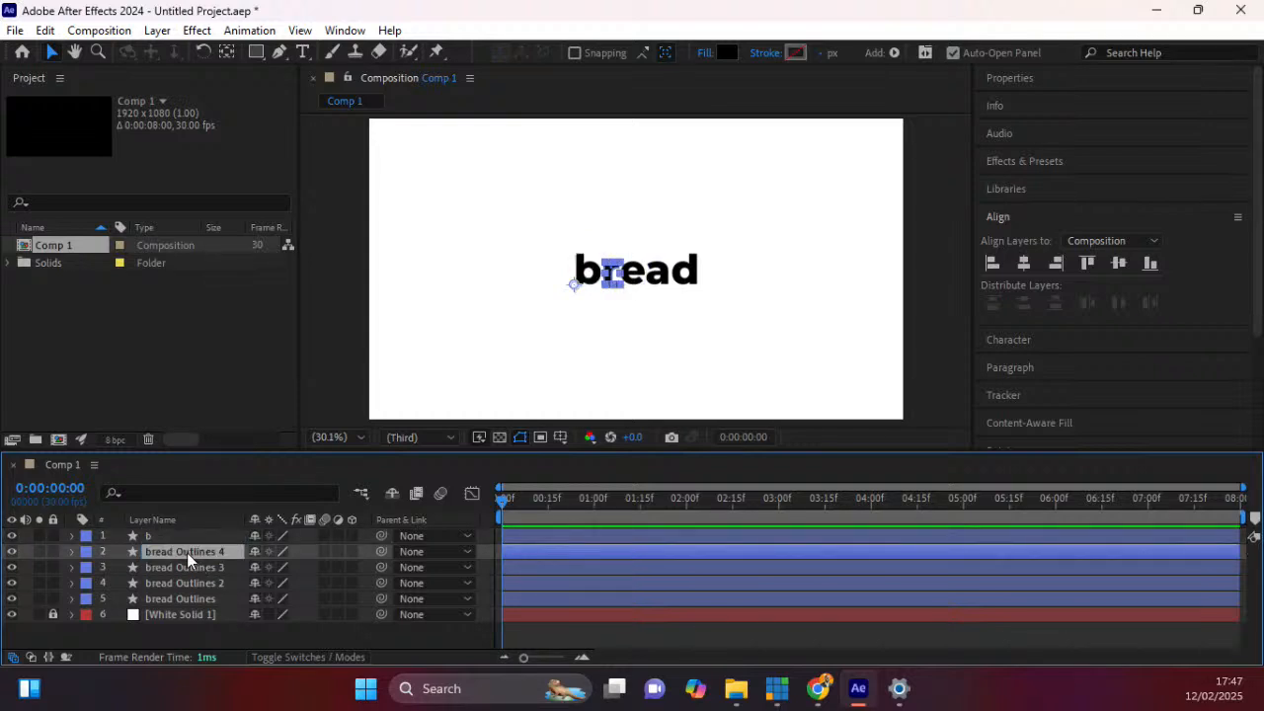
{"action": "right_click", "coordinate": [187, 552]}
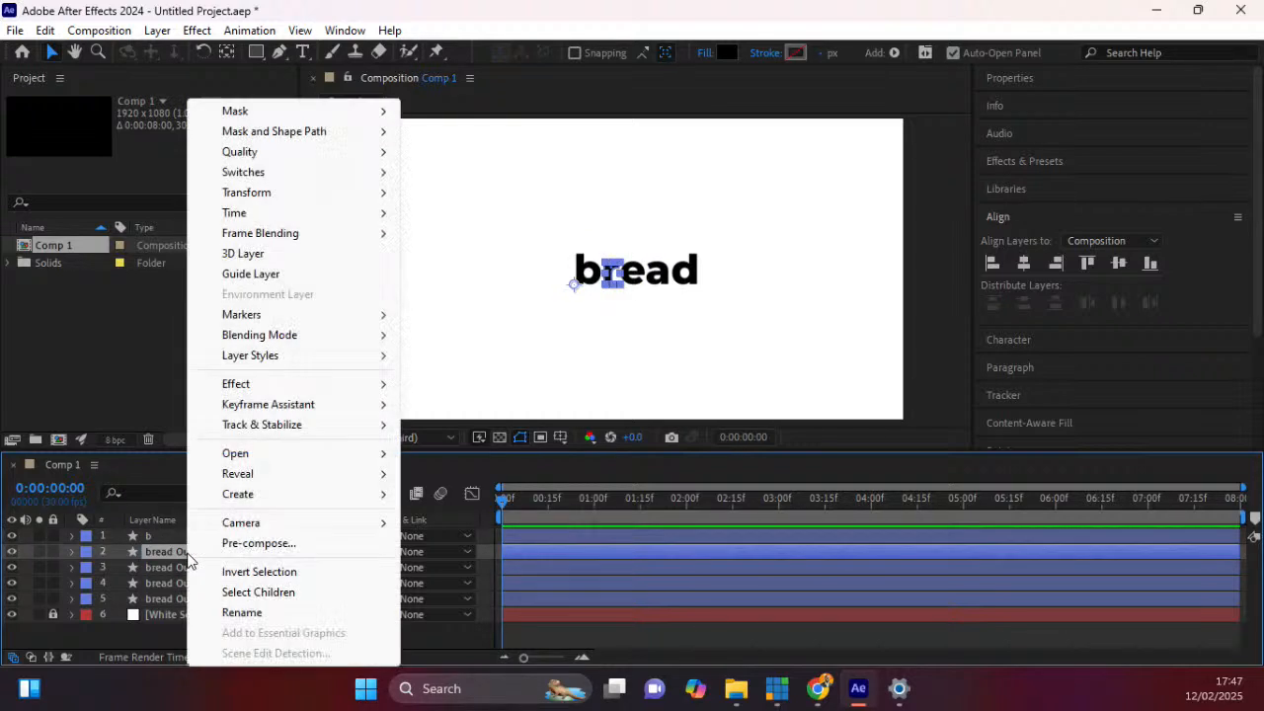
{"action": "left_click", "coordinate": [240, 612]}
{"action": "type", "text": "r"}
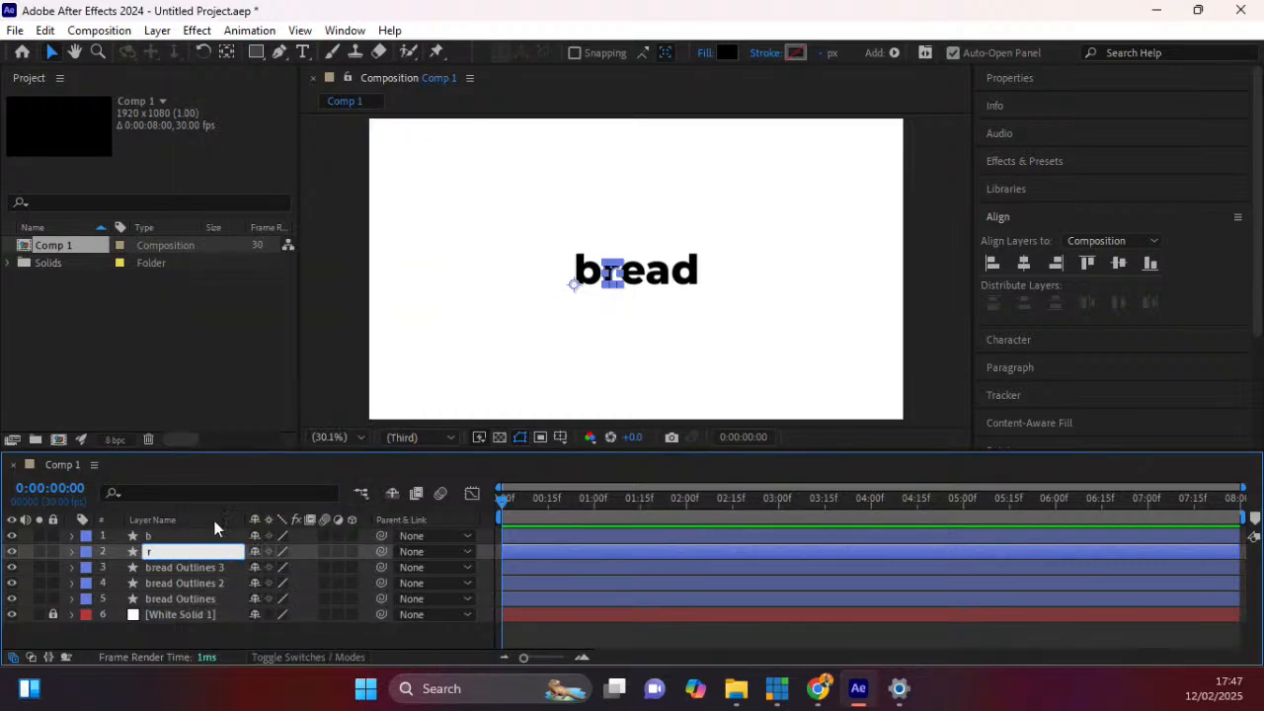
Rename the layer bread Outlines 3 as e and the layer bread Outlines 2 as a.
{"action": "right_click", "coordinate": [184, 568]}
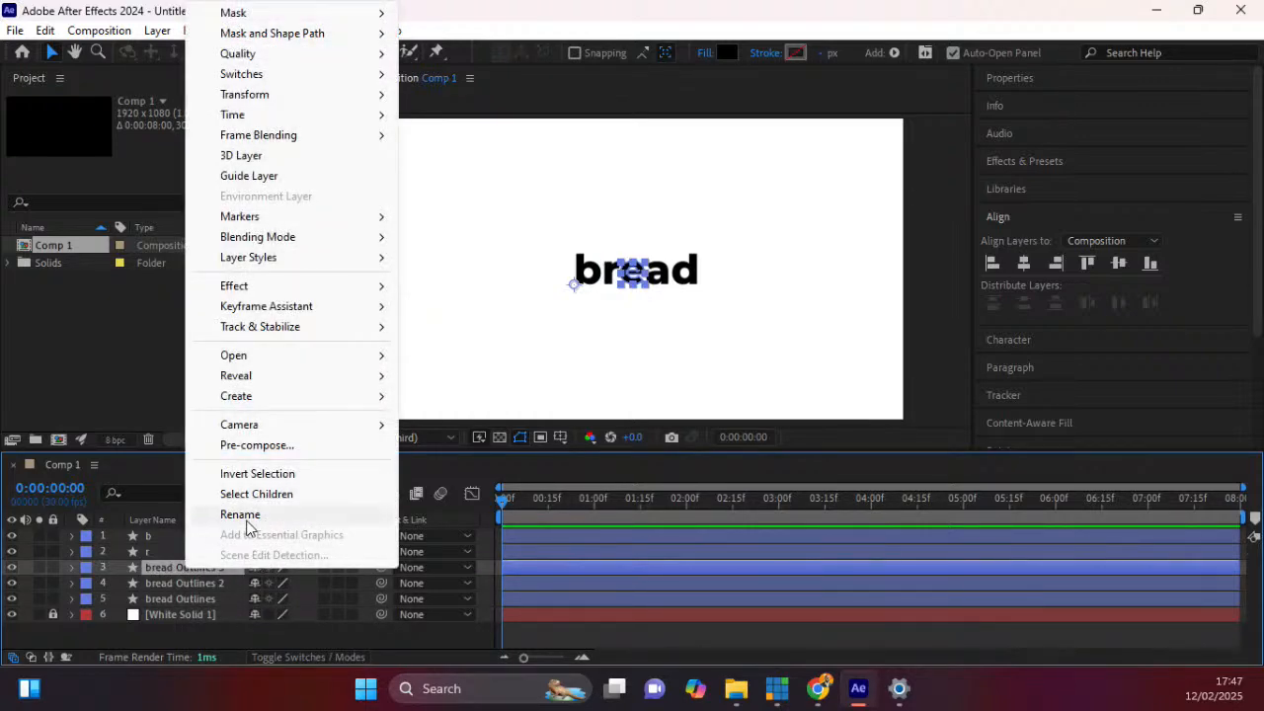
{"action": "left_click", "coordinate": [246, 520]}
{"action": "type", "text": "e"}
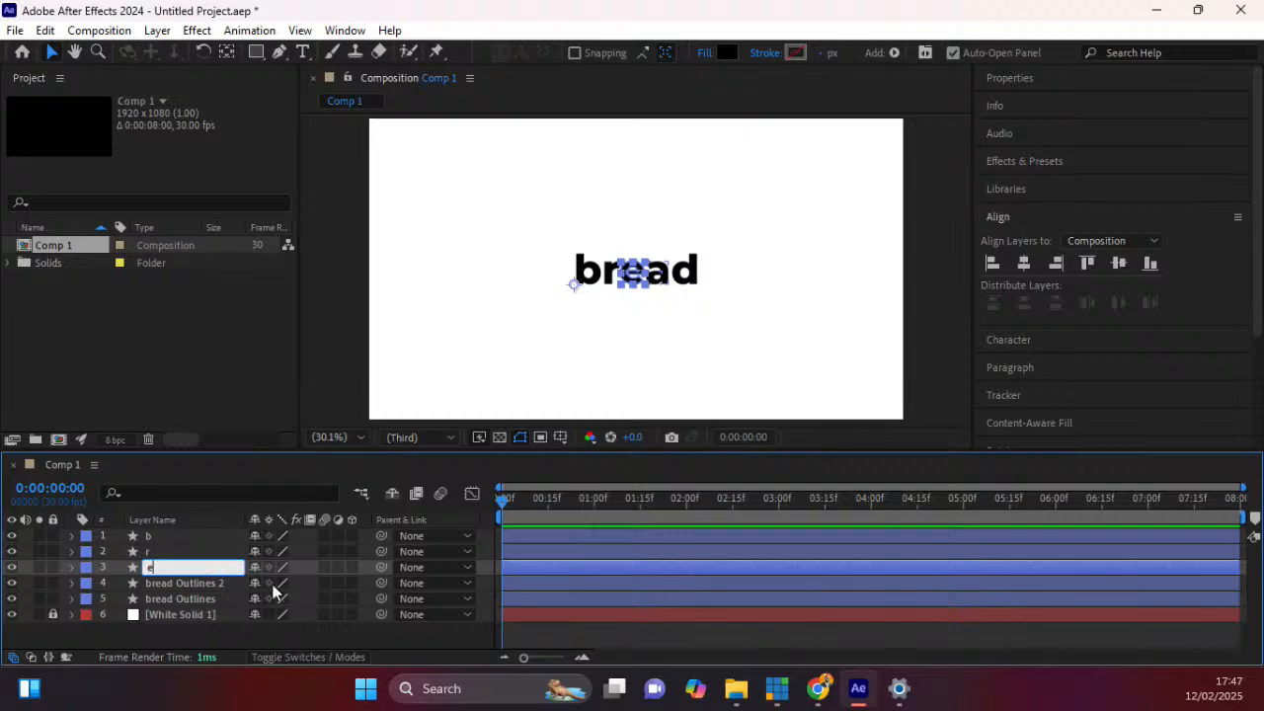
{"action": "left_click", "coordinate": [206, 583]}
{"action": "right_click", "coordinate": [206, 582]}
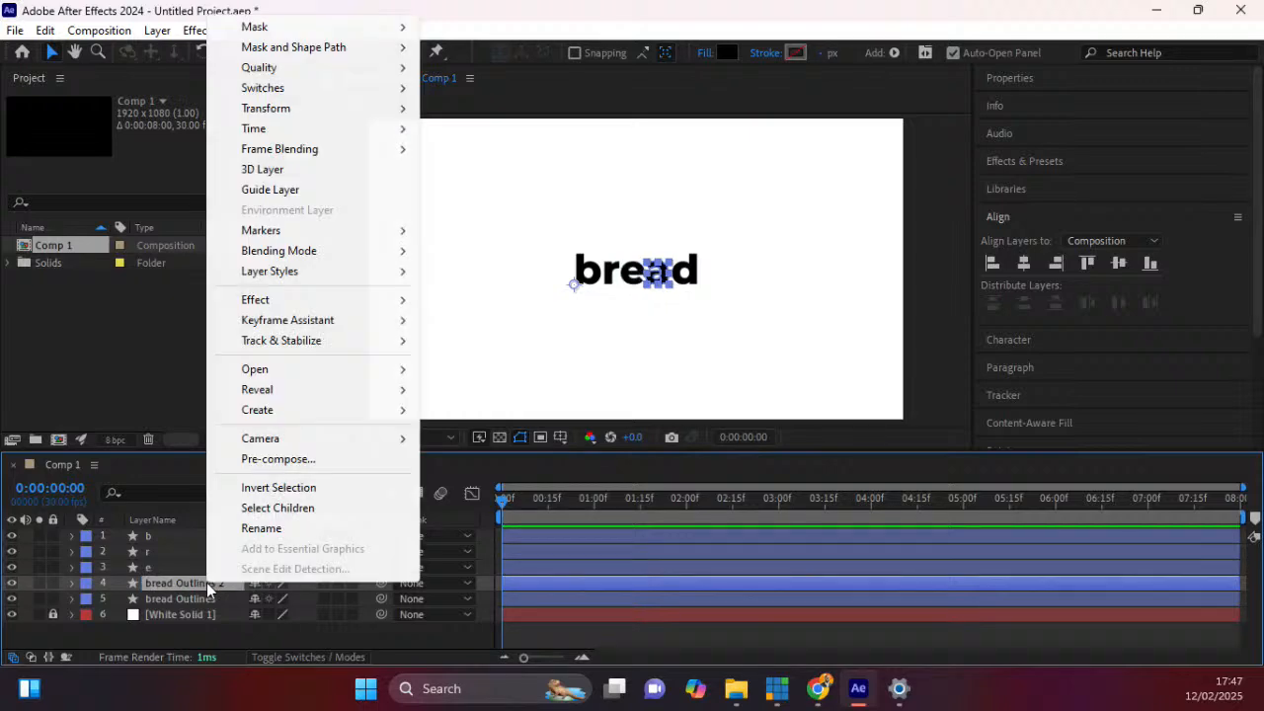
{"action": "left_click", "coordinate": [258, 531]}
{"action": "type", "text": "a"}
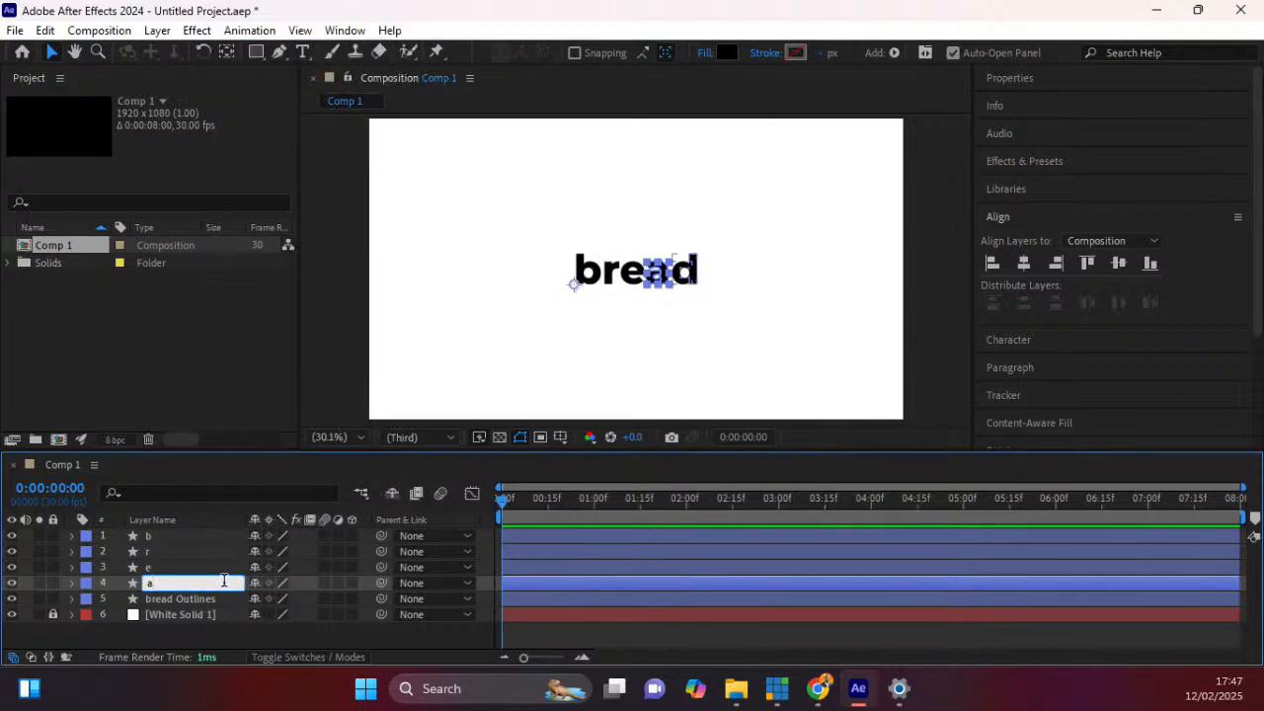
Rename the remaining bread Outlines layer as d.
{"action": "left_click", "coordinate": [204, 598]}
{"action": "right_click", "coordinate": [204, 597]}
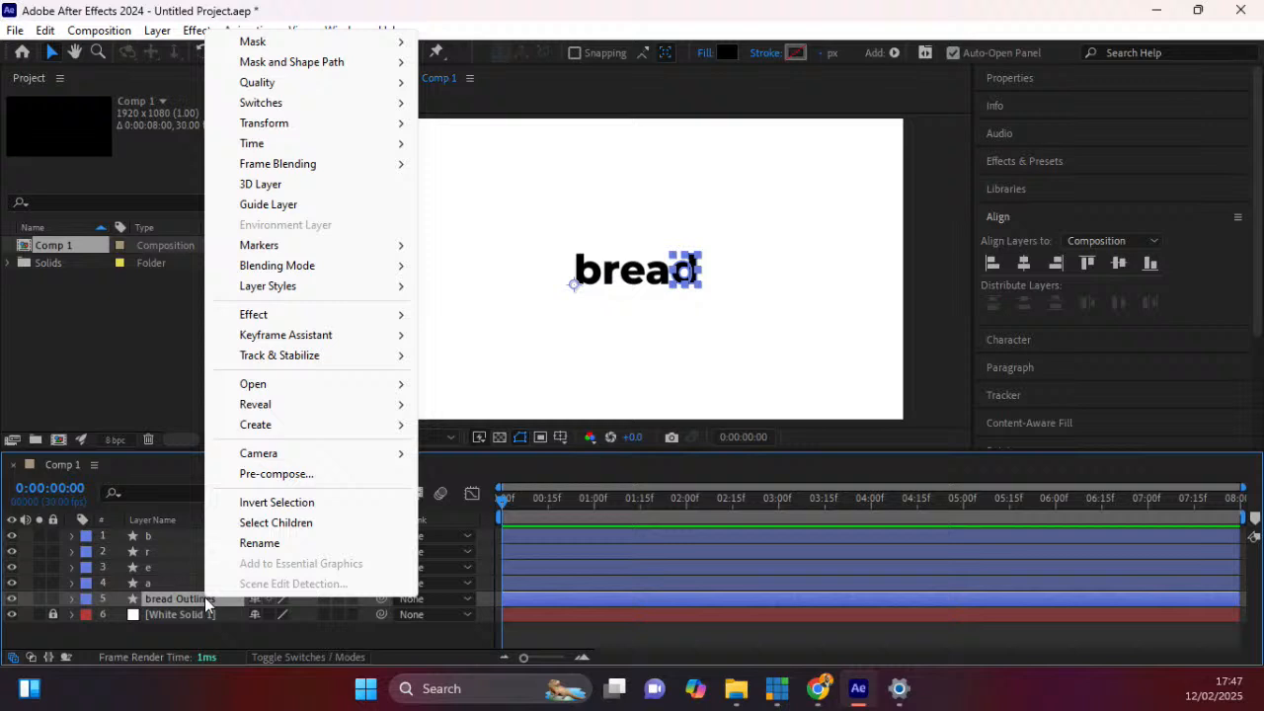
{"action": "left_click", "coordinate": [259, 544]}
{"action": "type", "text": "d"}
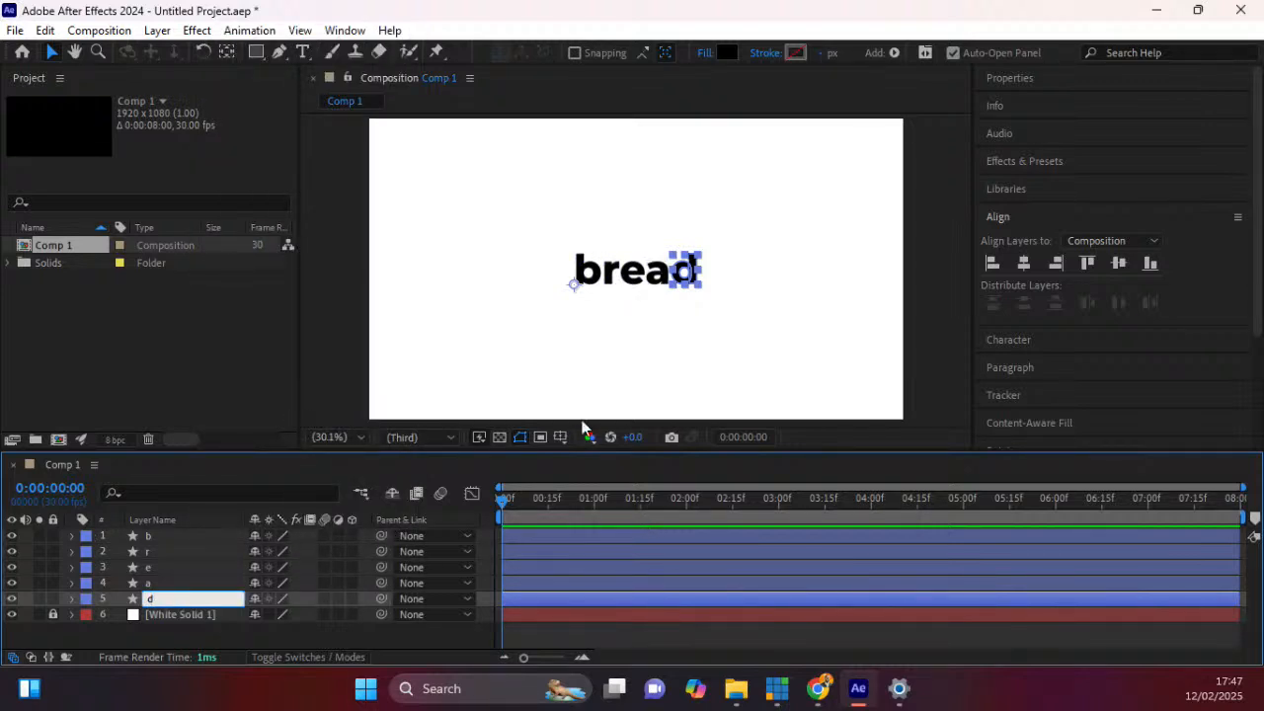
{"action": "left_click", "coordinate": [177, 567]}
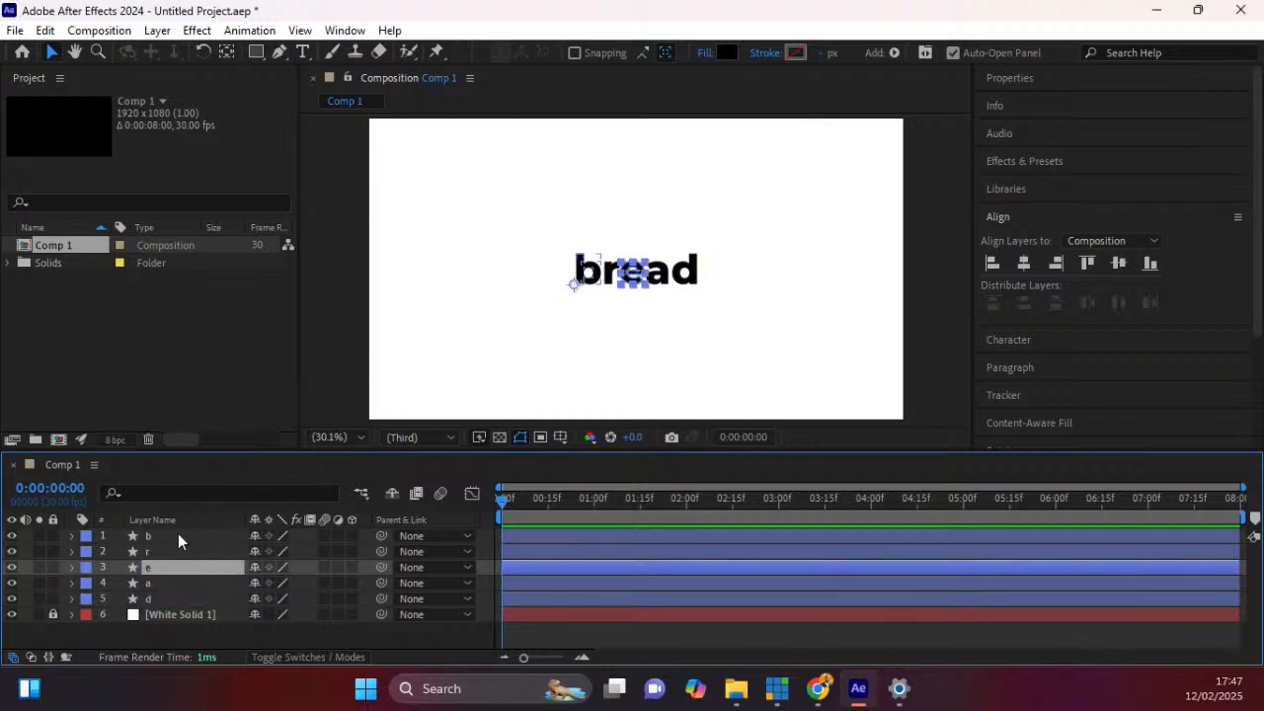
Hide the letter layers r, e and a, leaving b and d visible, and clear the layer selection.
{"action": "left_click", "coordinate": [178, 536]}
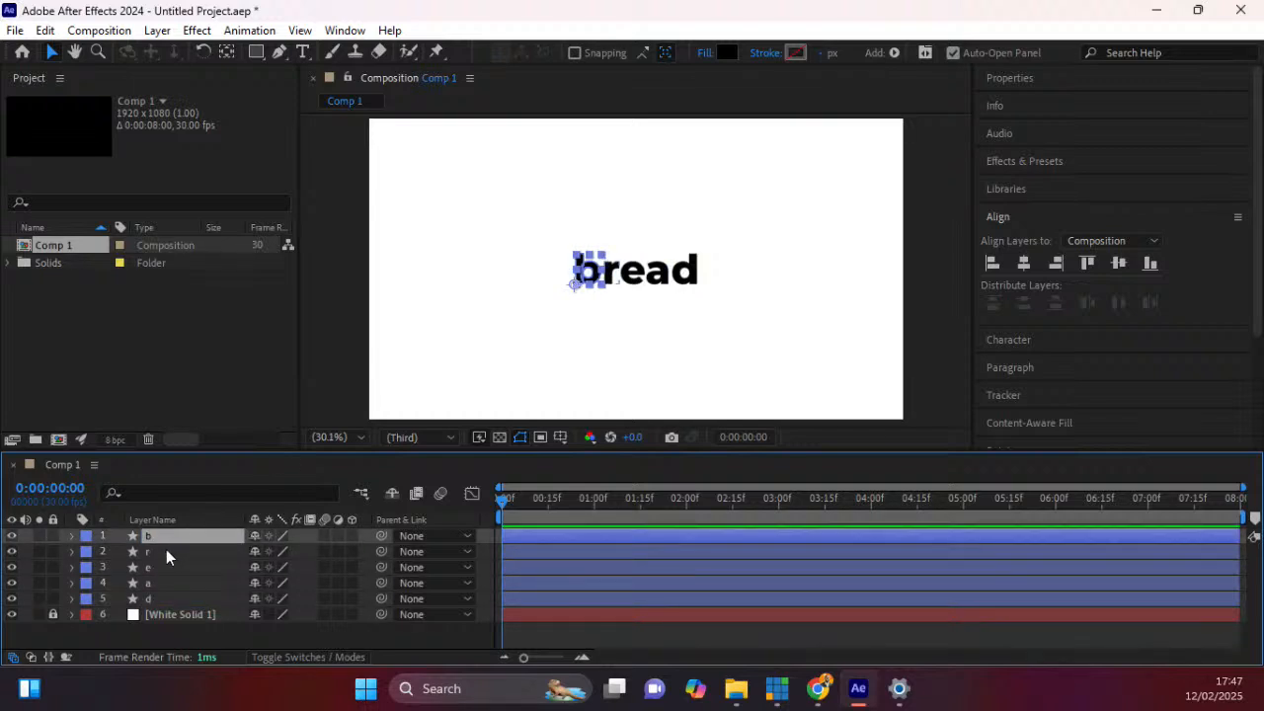
{"action": "left_click_drag", "start_coordinate": [12, 553], "coordinate": [12, 591]}
{"action": "left_click", "coordinate": [12, 551]}
{"action": "left_click", "coordinate": [12, 567]}
{"action": "left_click", "coordinate": [12, 583]}
{"action": "left_click", "coordinate": [12, 551]}
{"action": "left_click", "coordinate": [12, 567]}
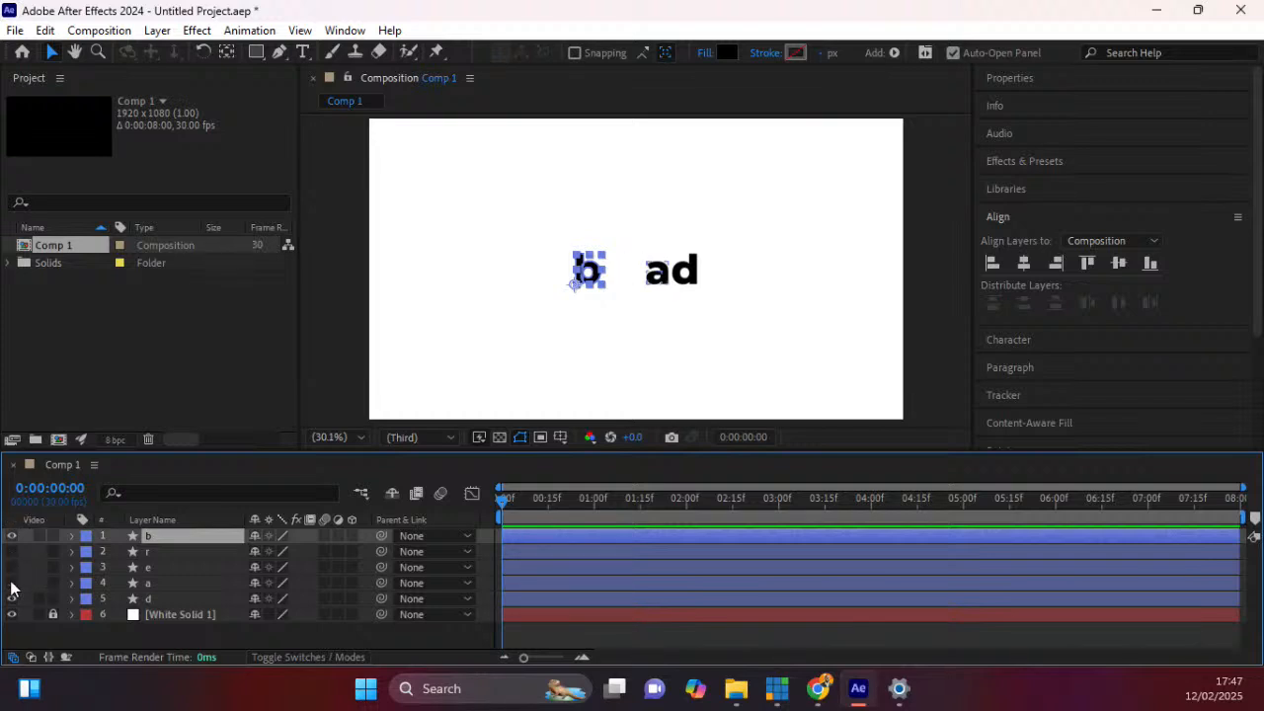
{"action": "left_click", "coordinate": [12, 584]}
{"action": "left_click", "coordinate": [681, 351]}
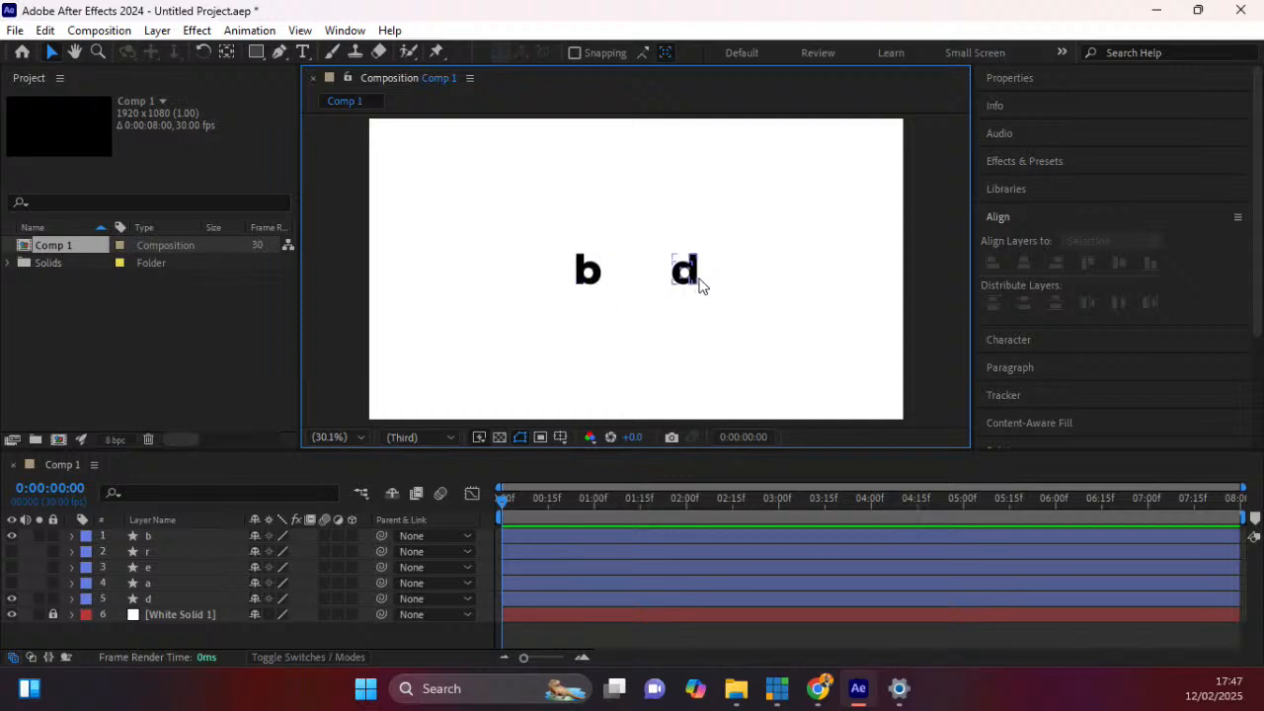
Go to 3 seconds in the composition and reveal the Position property of letter layers b and d.
{"action": "left_click", "coordinate": [778, 497]}
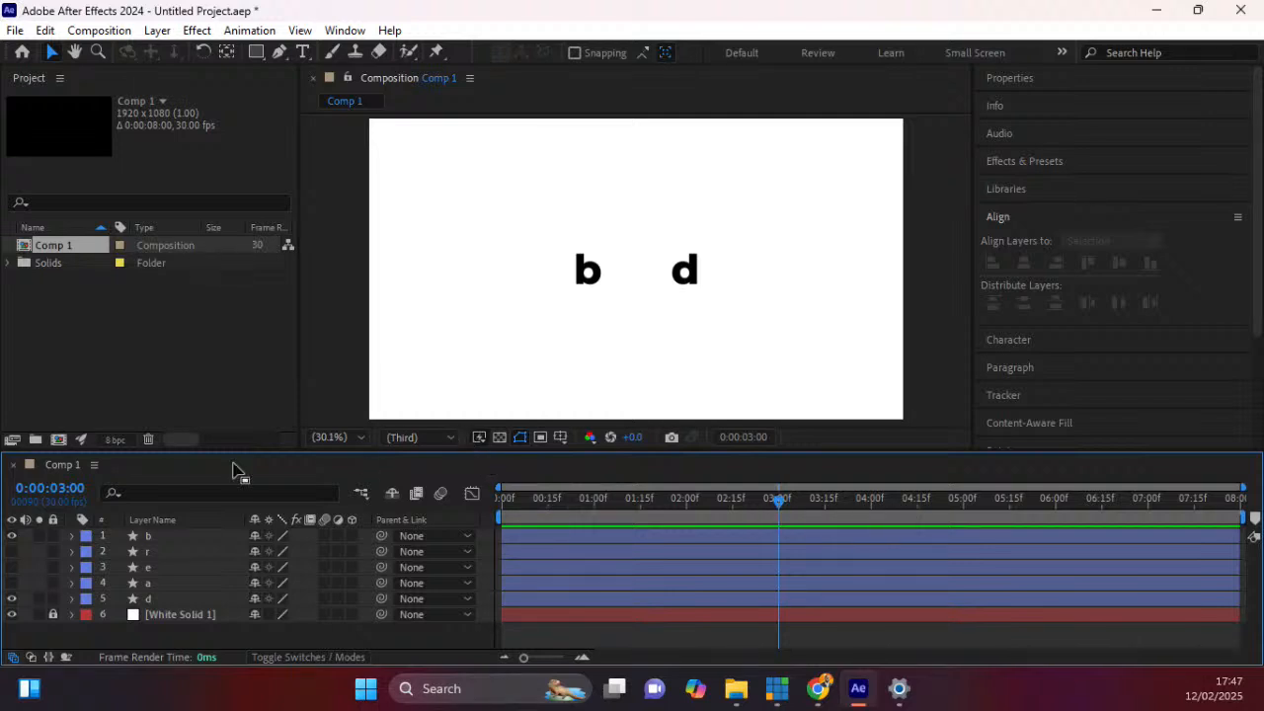
{"action": "left_click", "coordinate": [149, 535]}
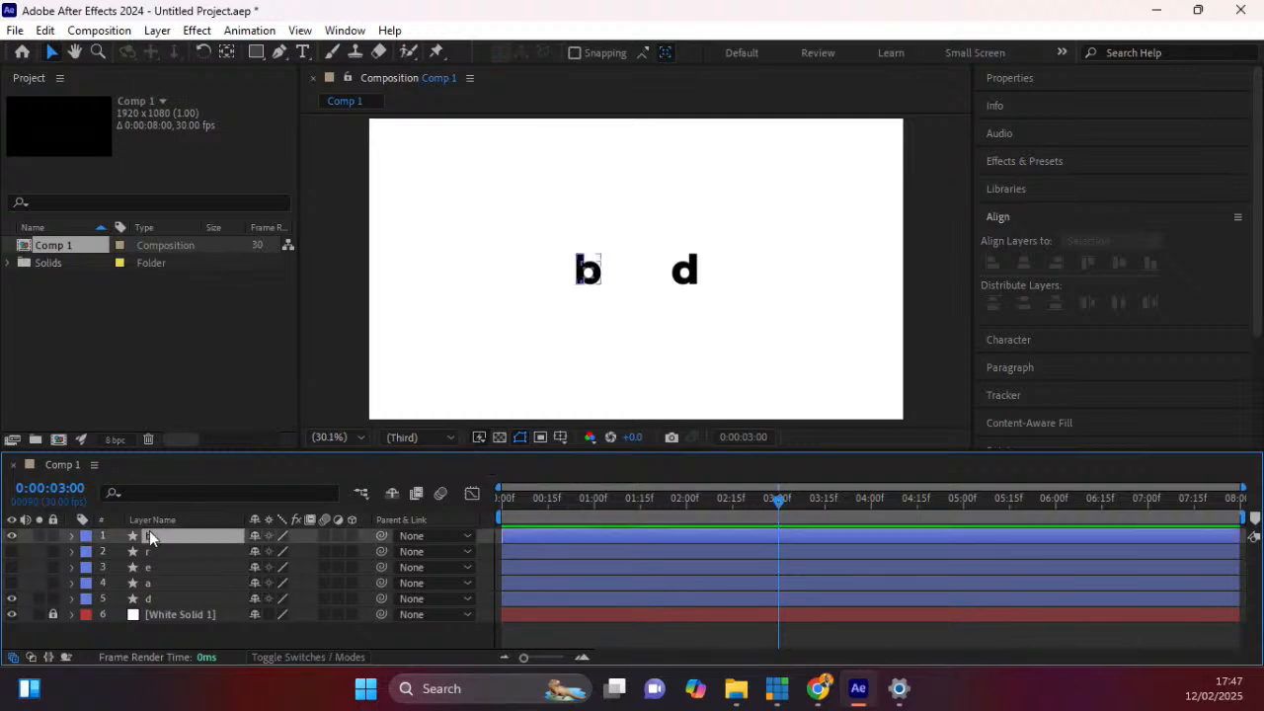
{"action": "left_click", "coordinate": [156, 598], "text": "ctrl"}
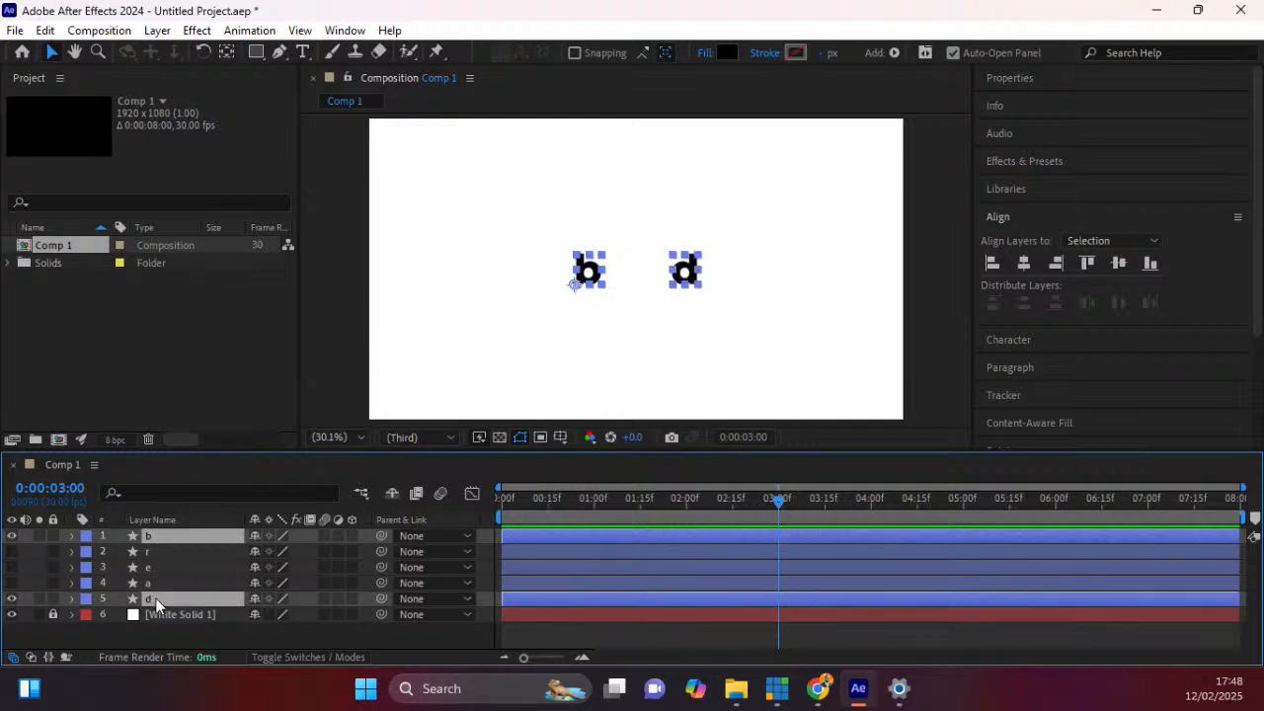
{"action": "key", "text": "p"}
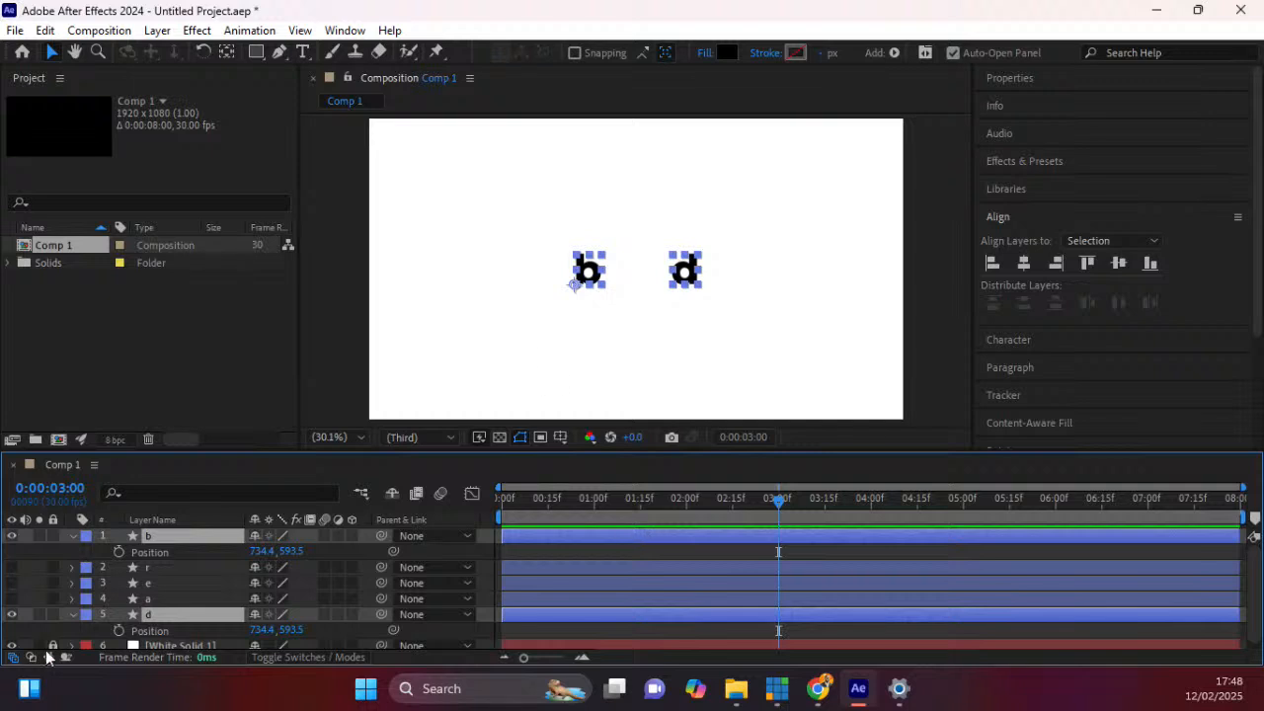
Add Position keyframes to layers b and d at 3 seconds and shift them to 0:00:03:17.
{"action": "left_click", "coordinate": [119, 552]}
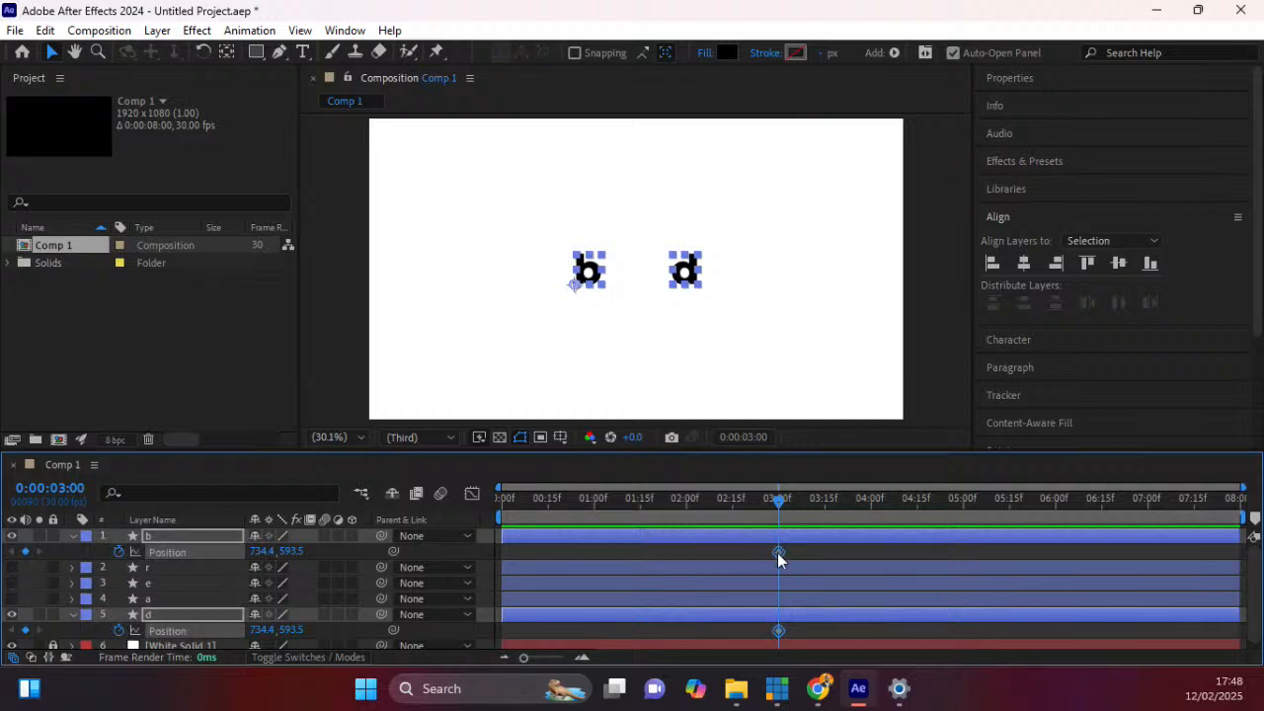
{"action": "left_click_drag", "start_coordinate": [778, 553], "coordinate": [831, 563]}
{"action": "left_click", "coordinate": [779, 293]}
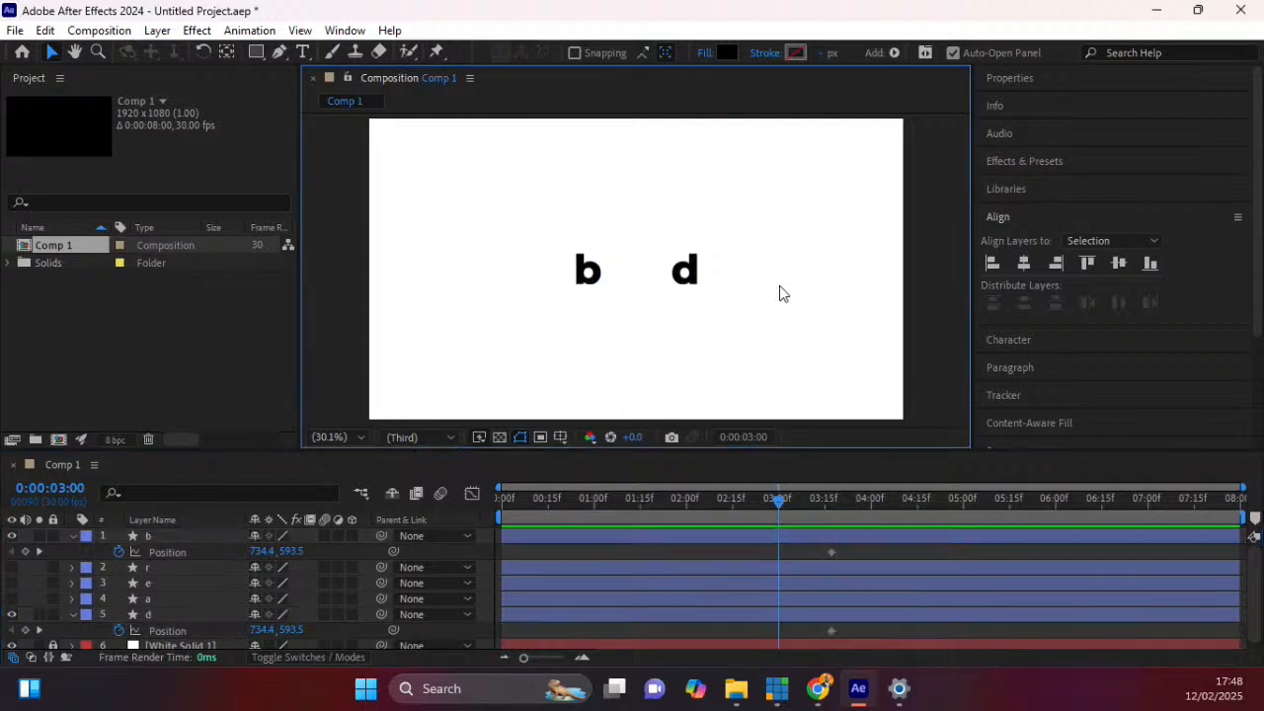
Set the composition view to 100% and show its rulers, with layer b selected.
{"action": "left_click", "coordinate": [598, 277]}
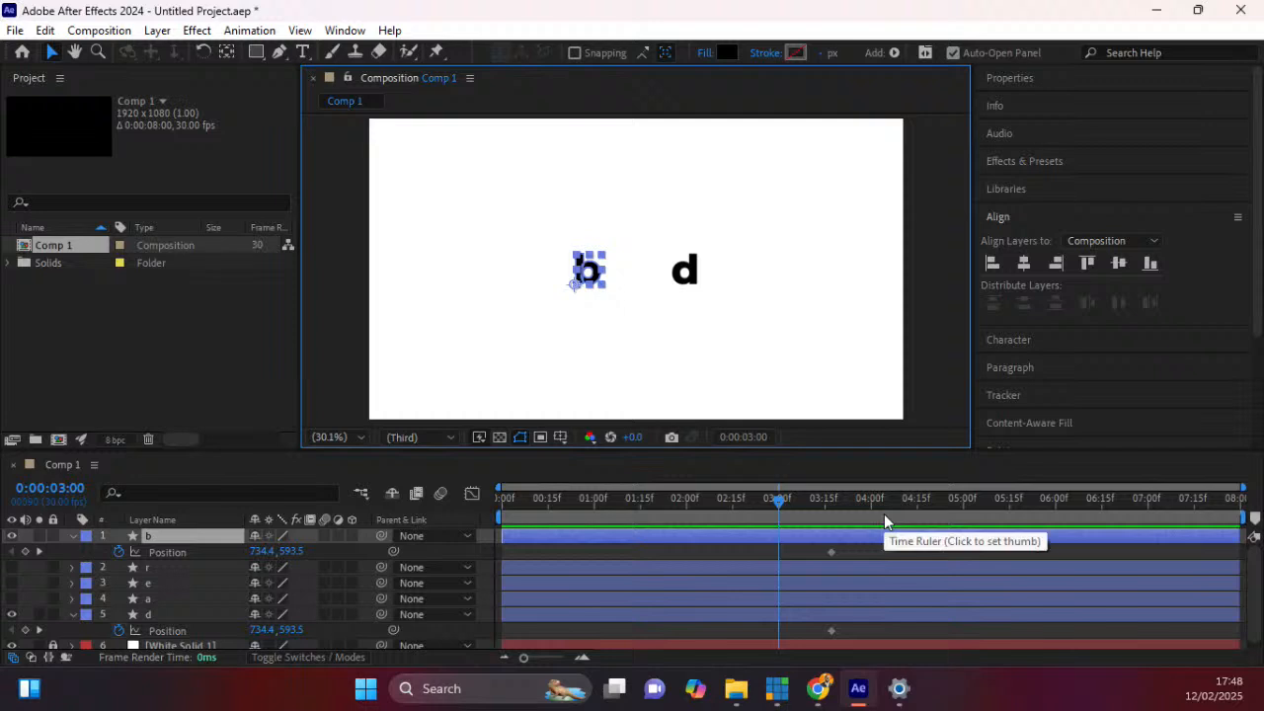
{"action": "key", "text": "slash"}
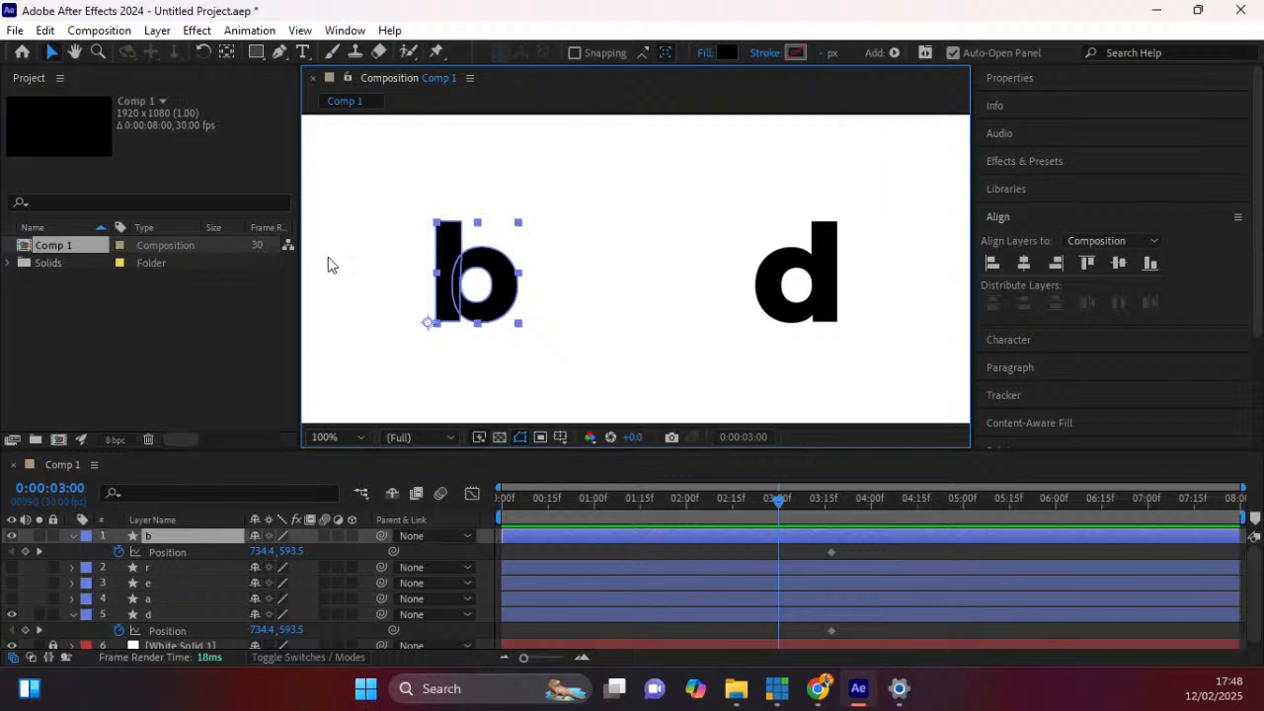
{"action": "key", "text": "ctrl+r"}
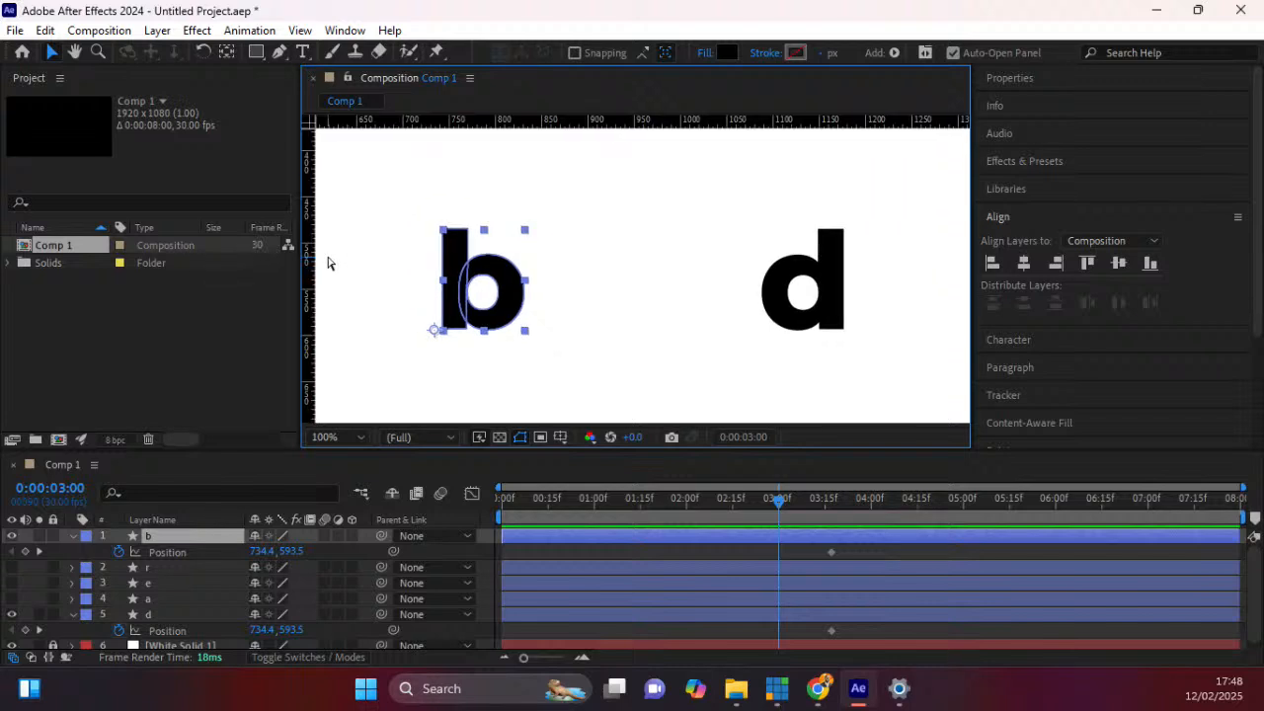
Place one vertical guide through the stem of the b and another through the stem of the d.
{"action": "left_click_drag", "start_coordinate": [310, 254], "coordinate": [454, 275]}
{"action": "left_click_drag", "start_coordinate": [308, 255], "coordinate": [831, 271]}
{"action": "left_click", "coordinate": [766, 536]}
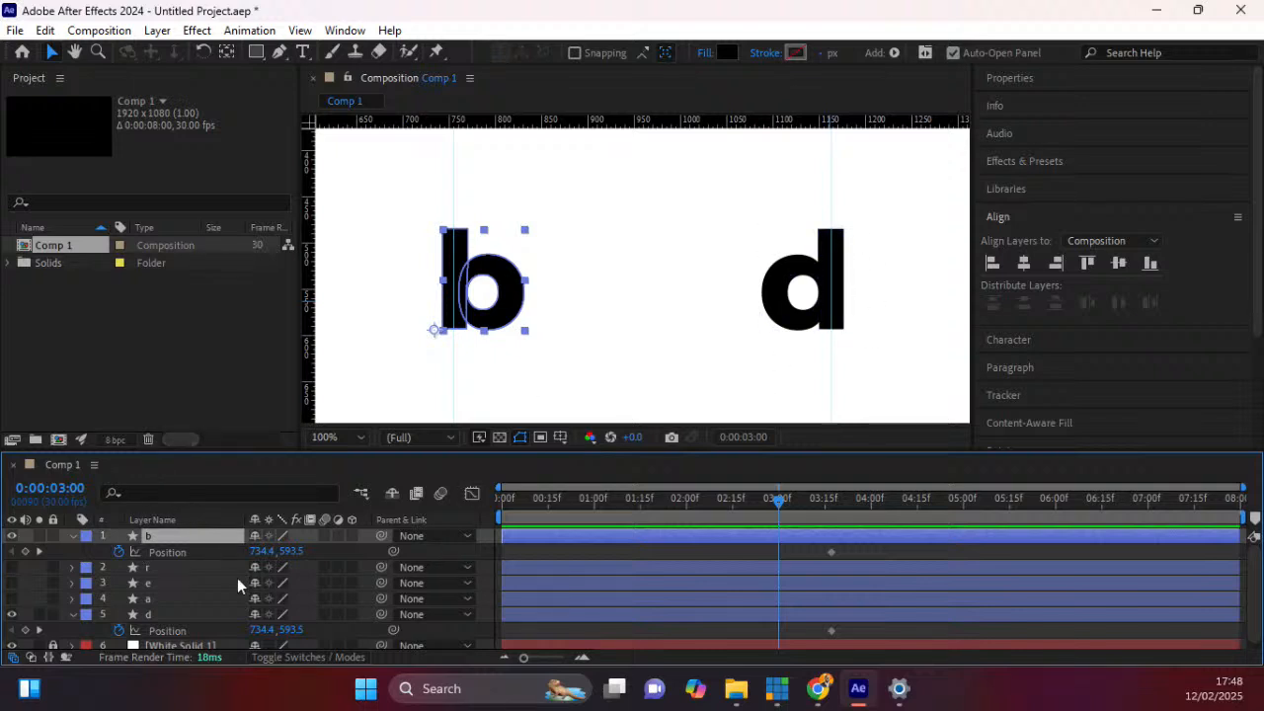
Try to shift layer d horizontally through its Position, undo the change and clear the layer selection.
{"action": "left_click", "coordinate": [158, 614]}
{"action": "left_click_drag", "start_coordinate": [262, 629], "coordinate": [5, 625]}
{"action": "key", "text": "ctrl+z"}
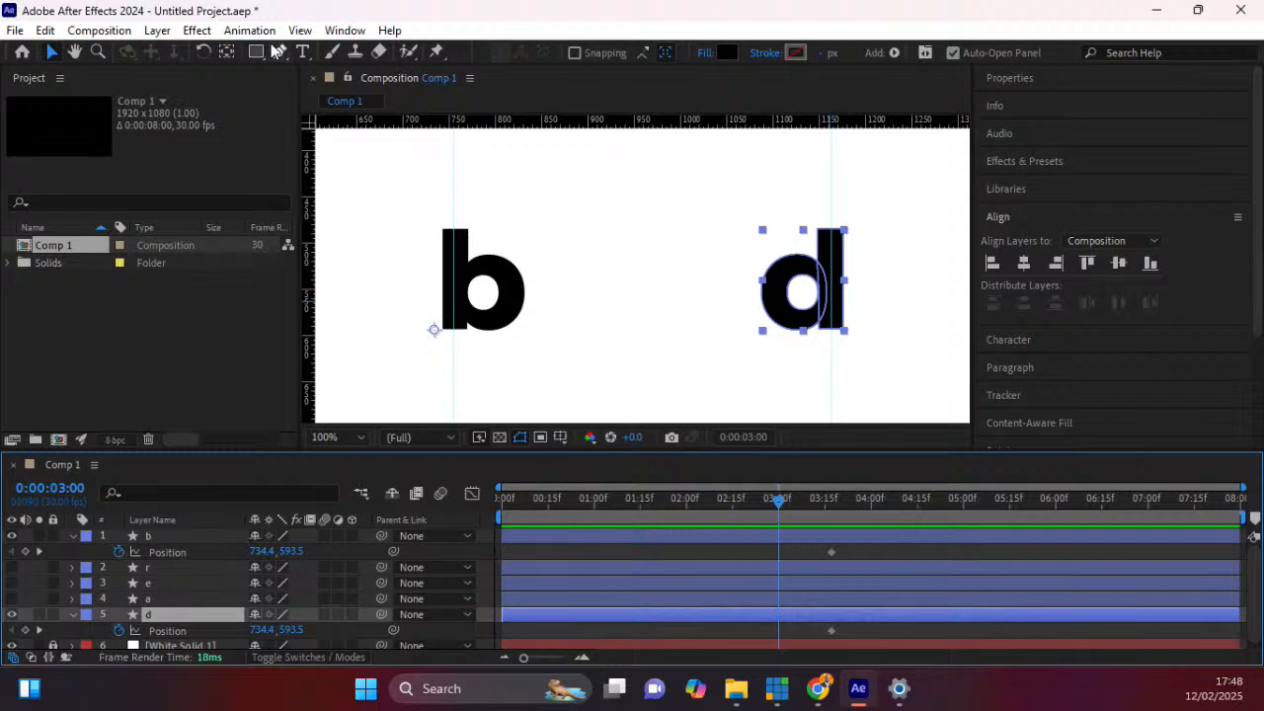
{"action": "left_click", "coordinate": [156, 537], "text": "shift"}
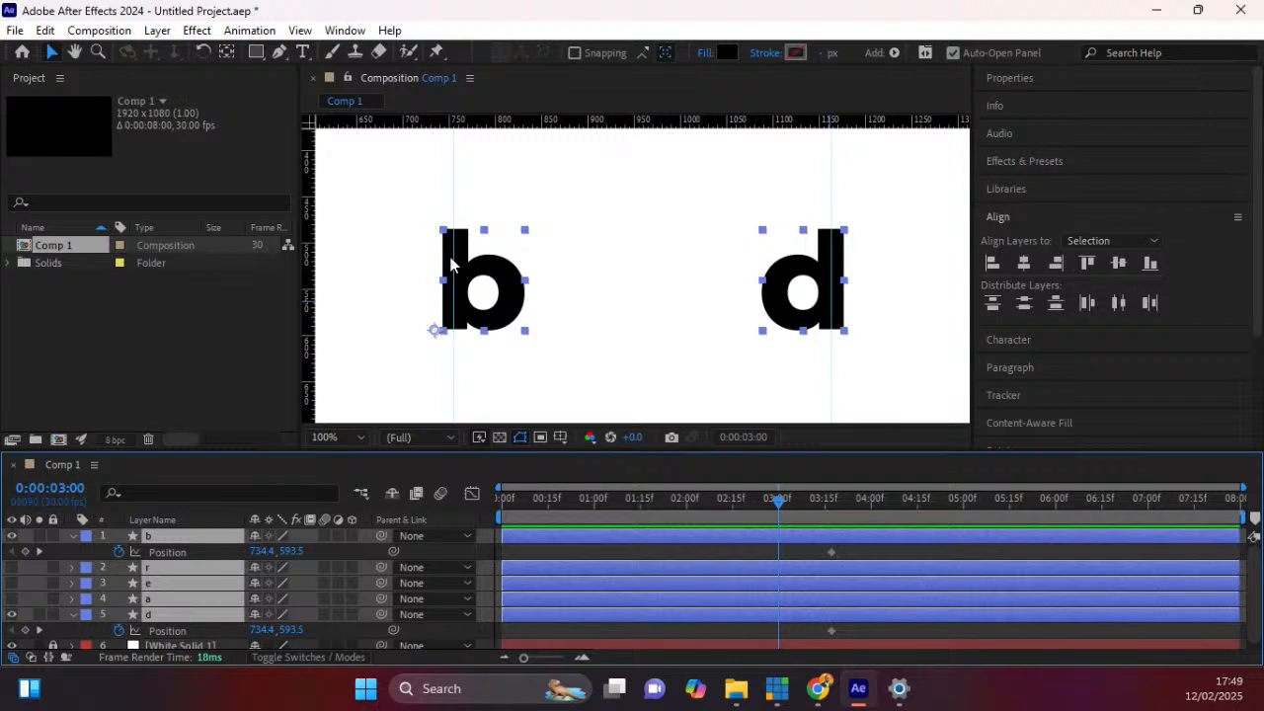
{"action": "left_click", "coordinate": [910, 304]}
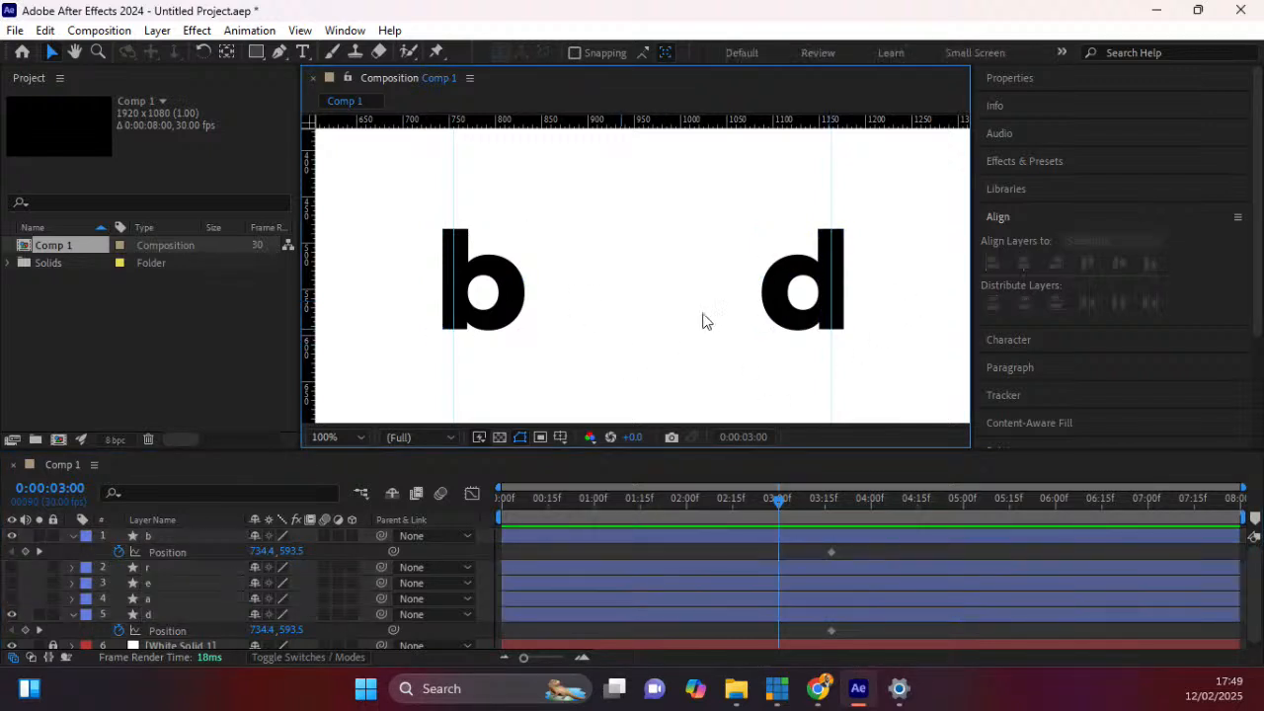
Try to move the anchor point of layer d to its letter with the Pan Behind tool.
{"action": "left_click", "coordinate": [787, 307]}
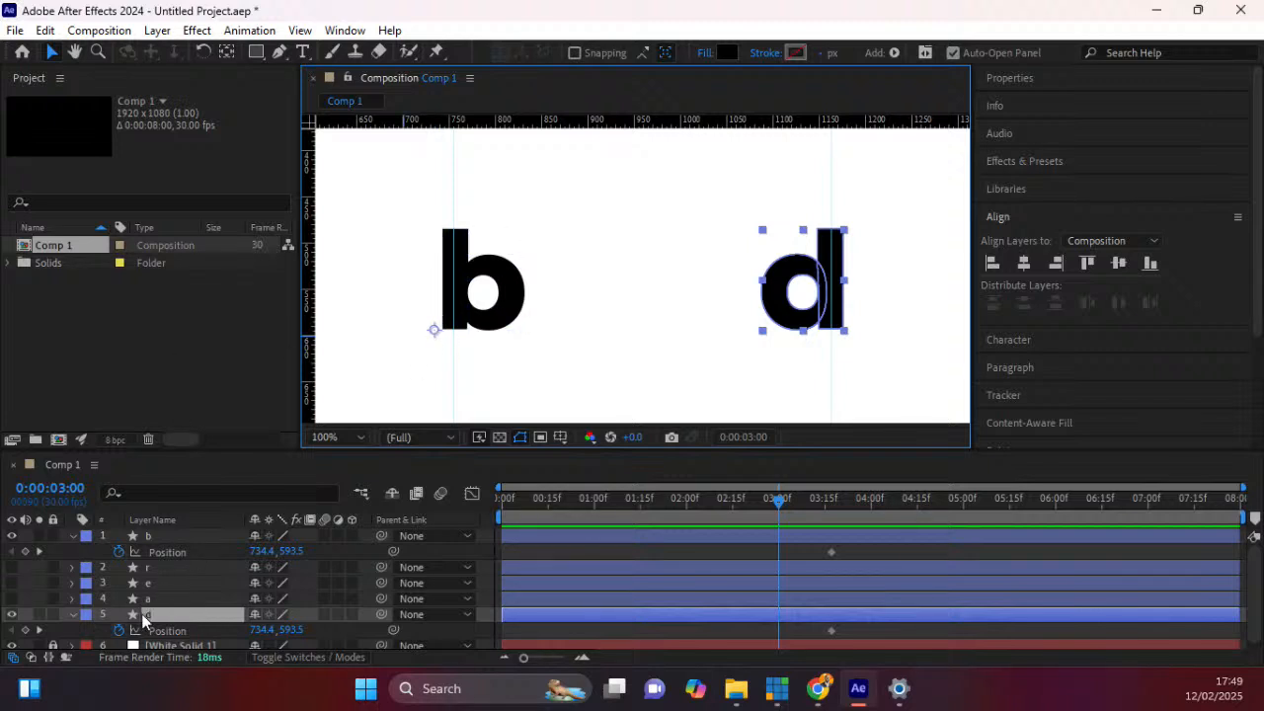
{"action": "left_click", "coordinate": [226, 51]}
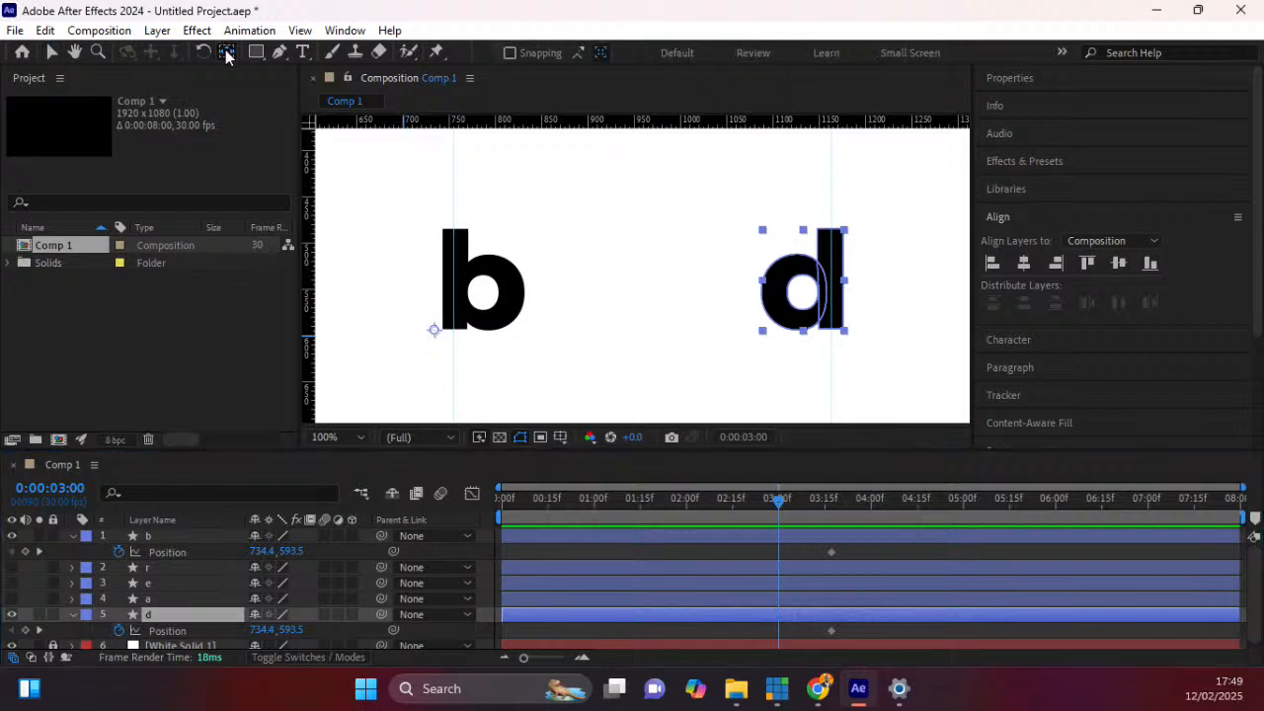
{"action": "left_click_drag", "start_coordinate": [437, 332], "coordinate": [568, 343]}
{"action": "left_click_drag", "start_coordinate": [647, 346], "coordinate": [796, 347]}
{"action": "key", "text": "ctrl+z"}
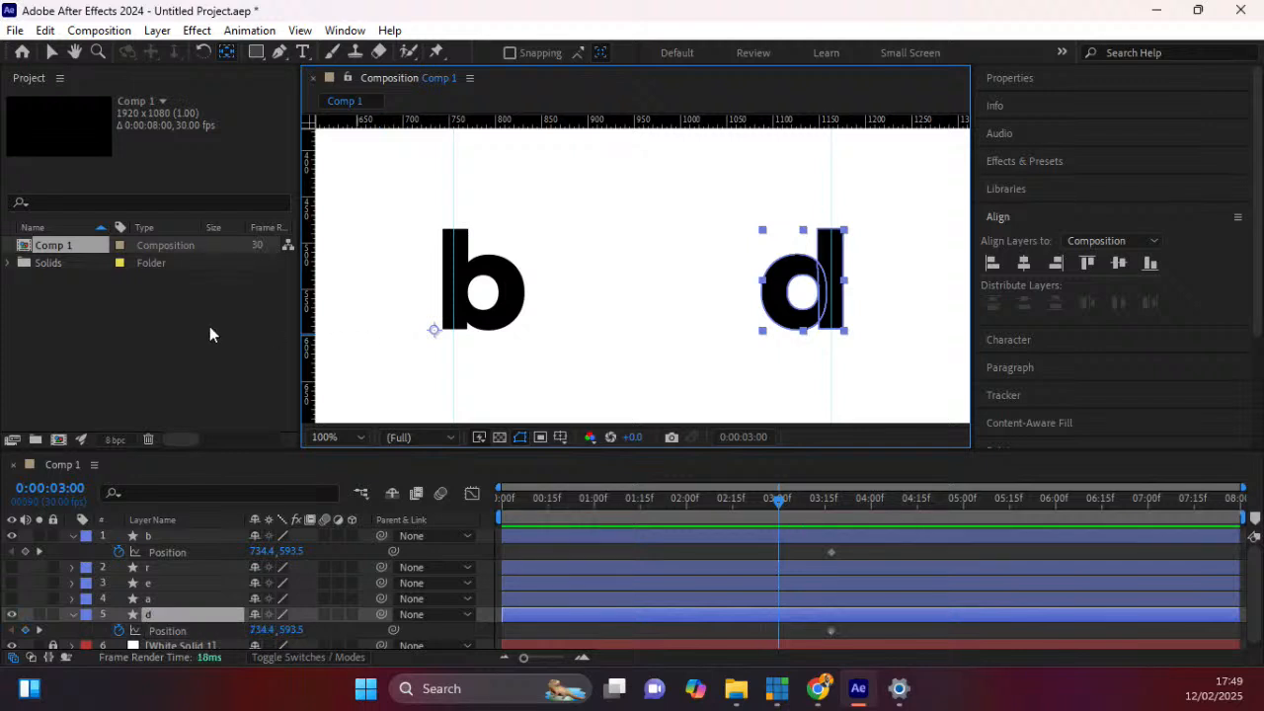
Undo the two vertical guides and the Position keyframes on layers b and d.
{"action": "left_click", "coordinate": [829, 508]}
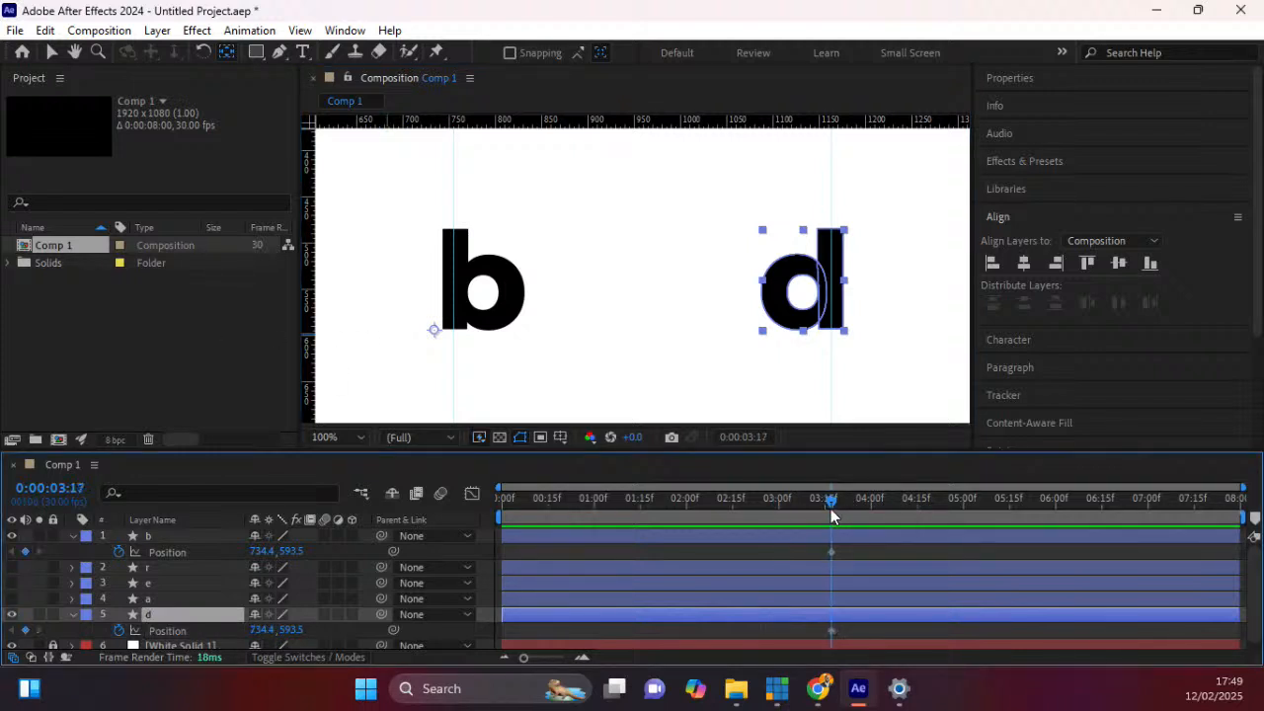
{"action": "key", "text": "ctrl+z"}
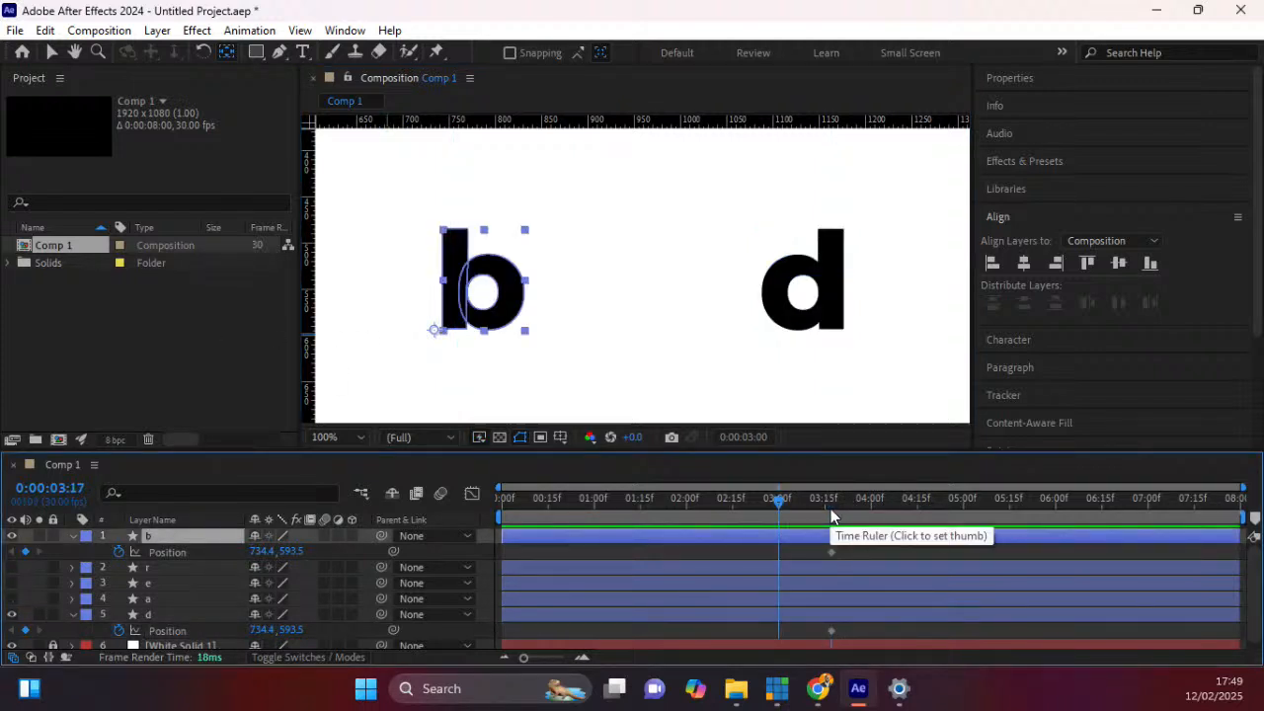
{"action": "key", "text": "ctrl+z"}
{"action": "key", "text": "ctrl+z"}
{"action": "key", "text": "ctrl+z"}
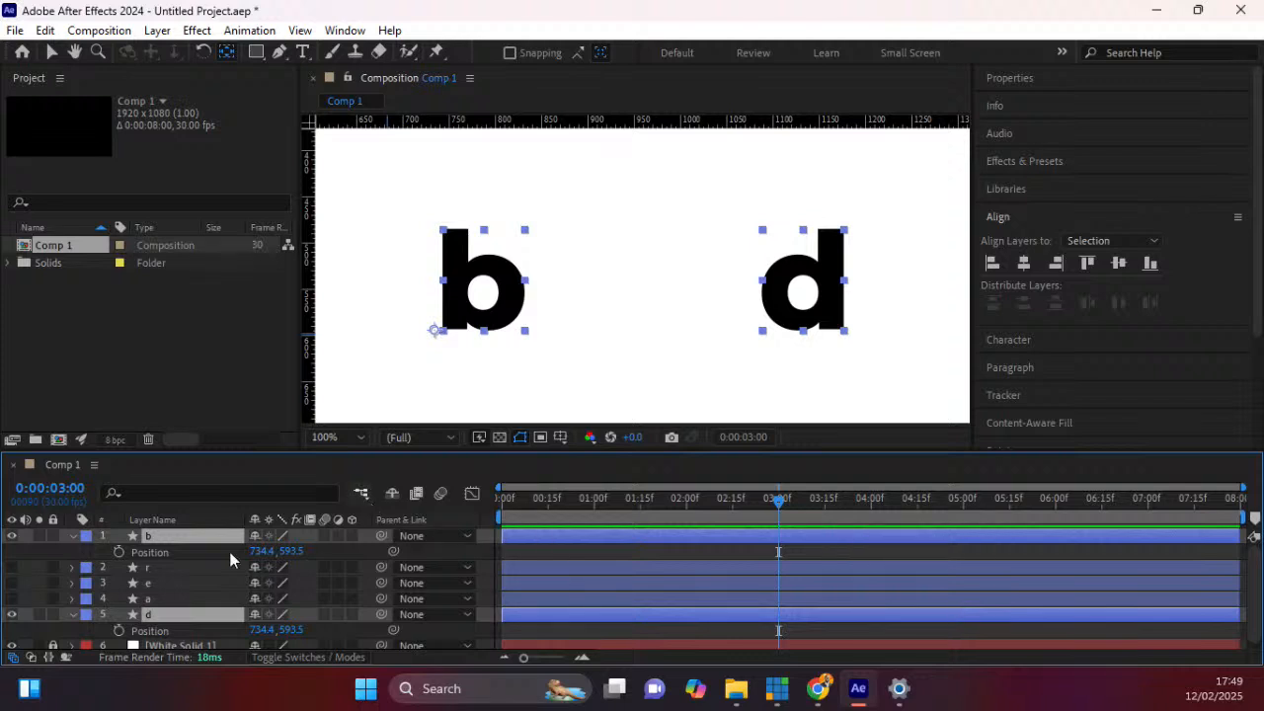
Centre the anchor points of layers b and d within their letter shapes.
{"action": "left_click", "coordinate": [228, 57]}
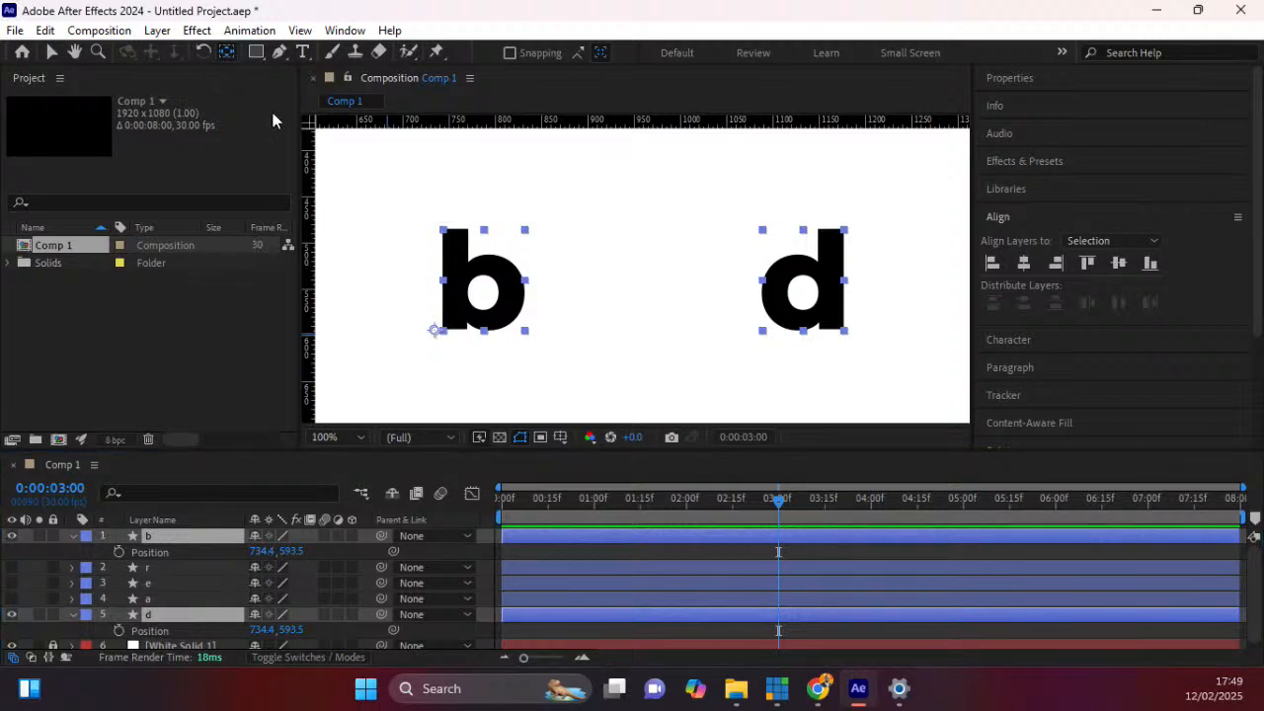
{"action": "double_click", "coordinate": [228, 56]}
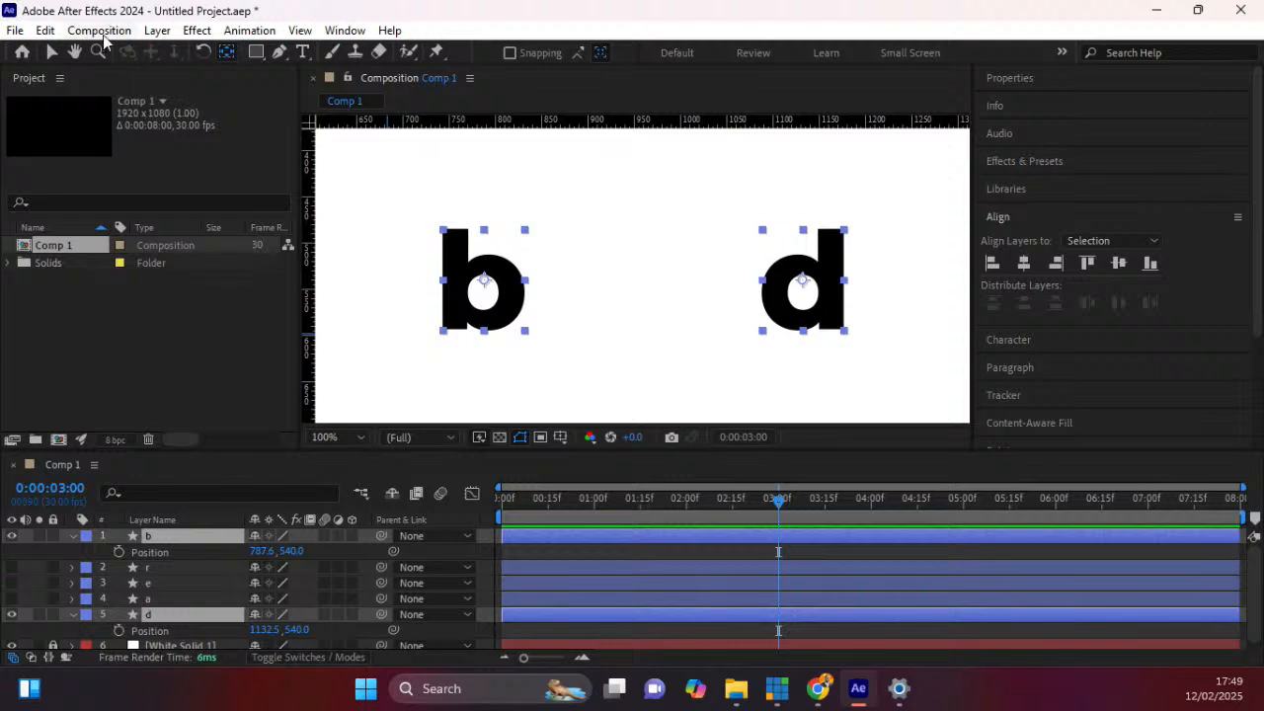
{"action": "left_click", "coordinate": [485, 285]}
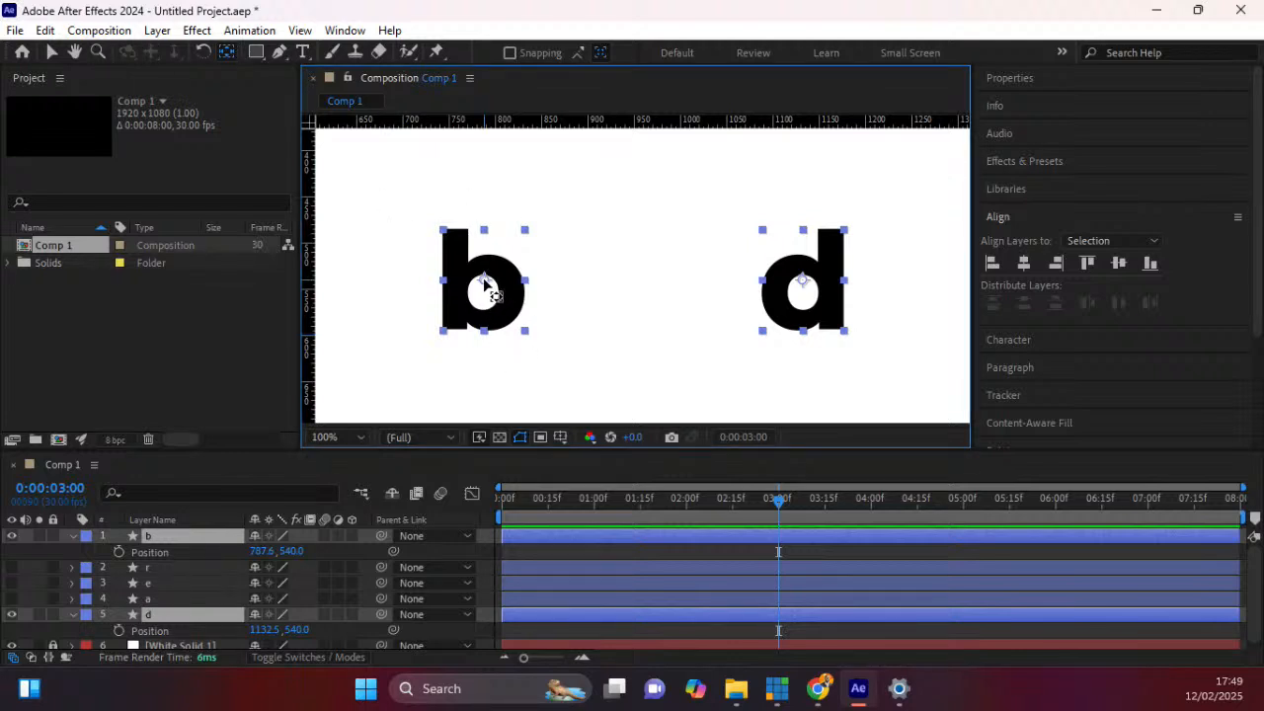
Move the anchor point of layer b to the base of its stem, at about 754.6, 592.0.
{"action": "left_click", "coordinate": [163, 583]}
{"action": "left_click", "coordinate": [159, 539]}
{"action": "left_click_drag", "start_coordinate": [484, 284], "coordinate": [456, 331]}
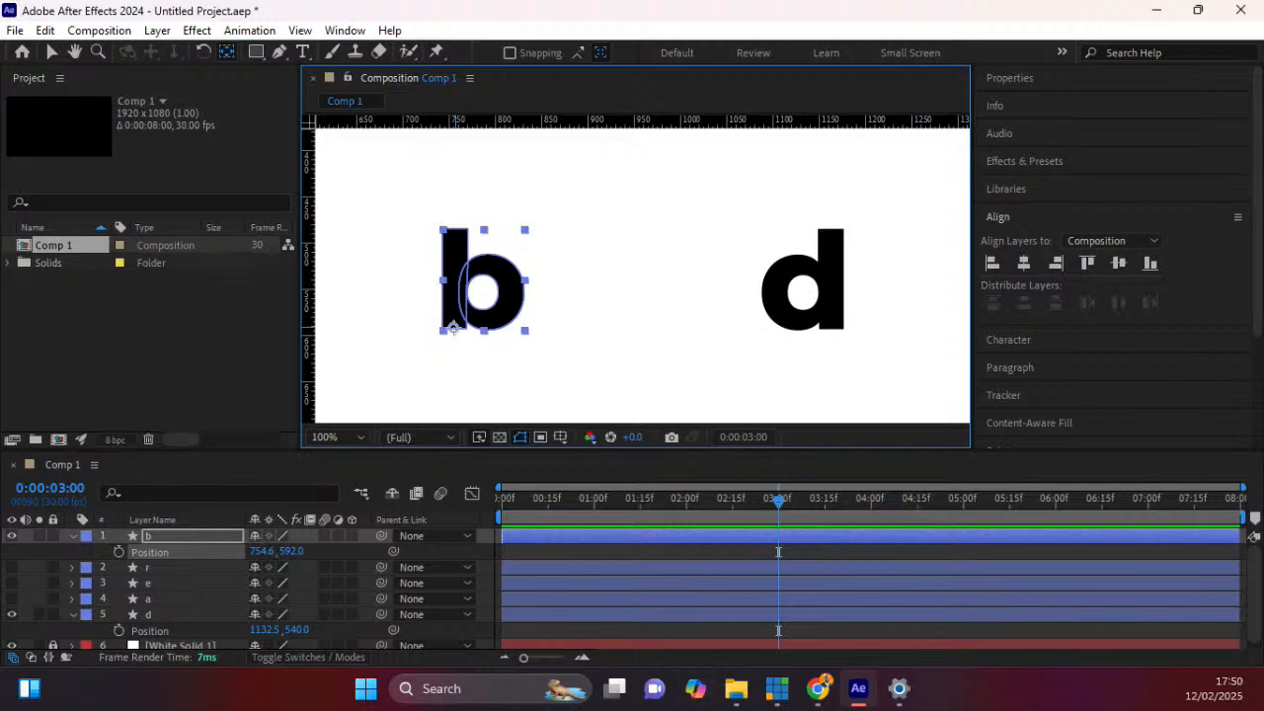
Switch to VLC, review how the b and d stems move in the reference video bread.mp4, and close the player.
{"action": "left_click", "coordinate": [736, 690]}
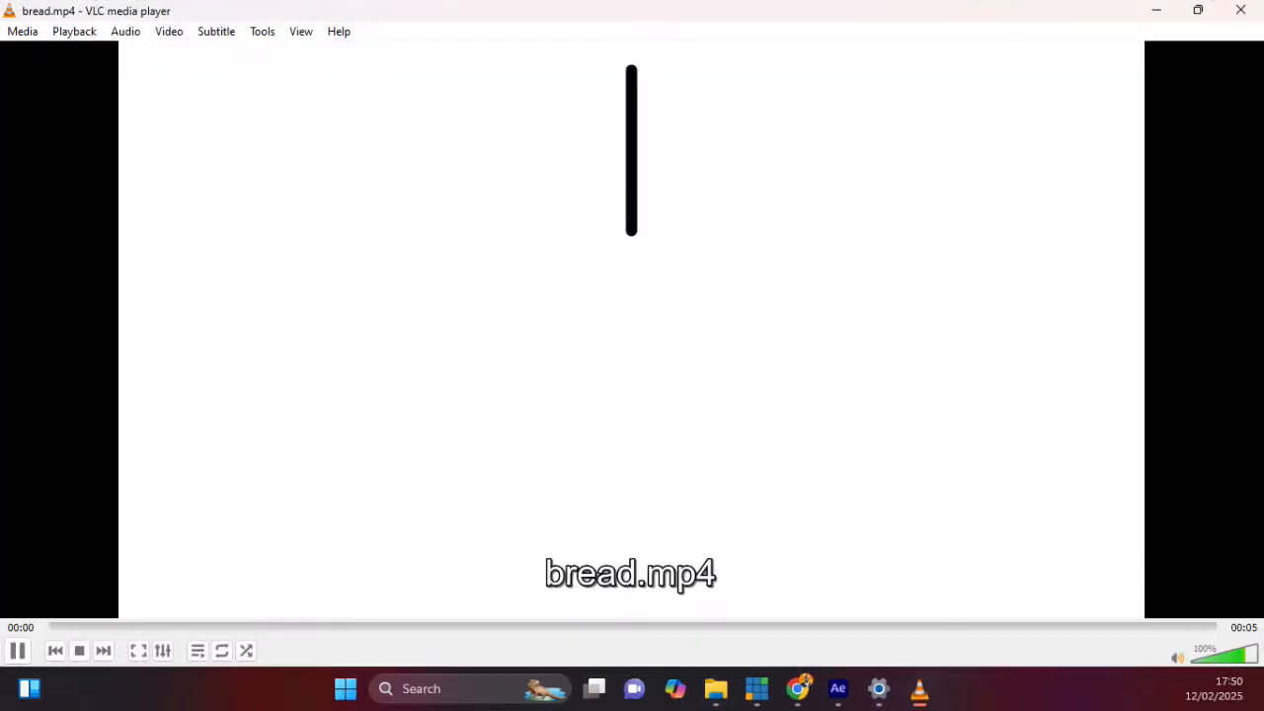
{"action": "key", "text": "space"}
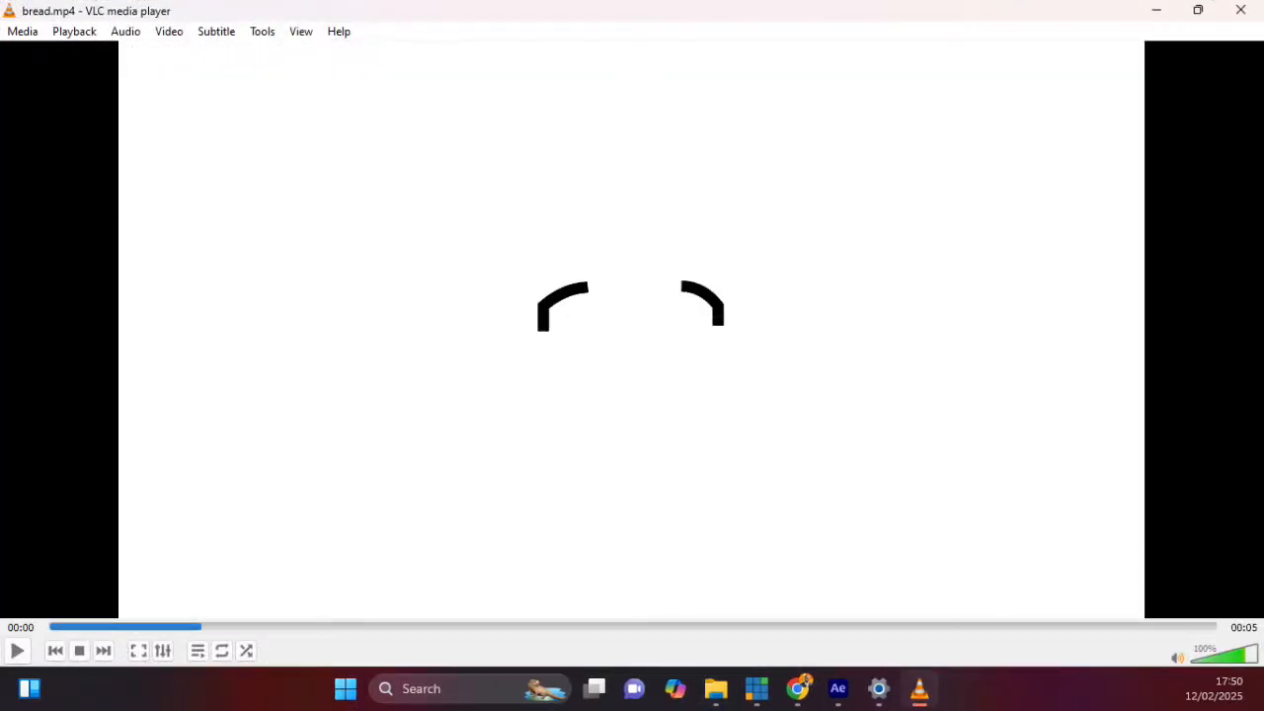
{"action": "key", "text": "space"}
{"action": "key", "text": "space"}
{"action": "key", "text": "space"}
{"action": "key", "text": "space"}
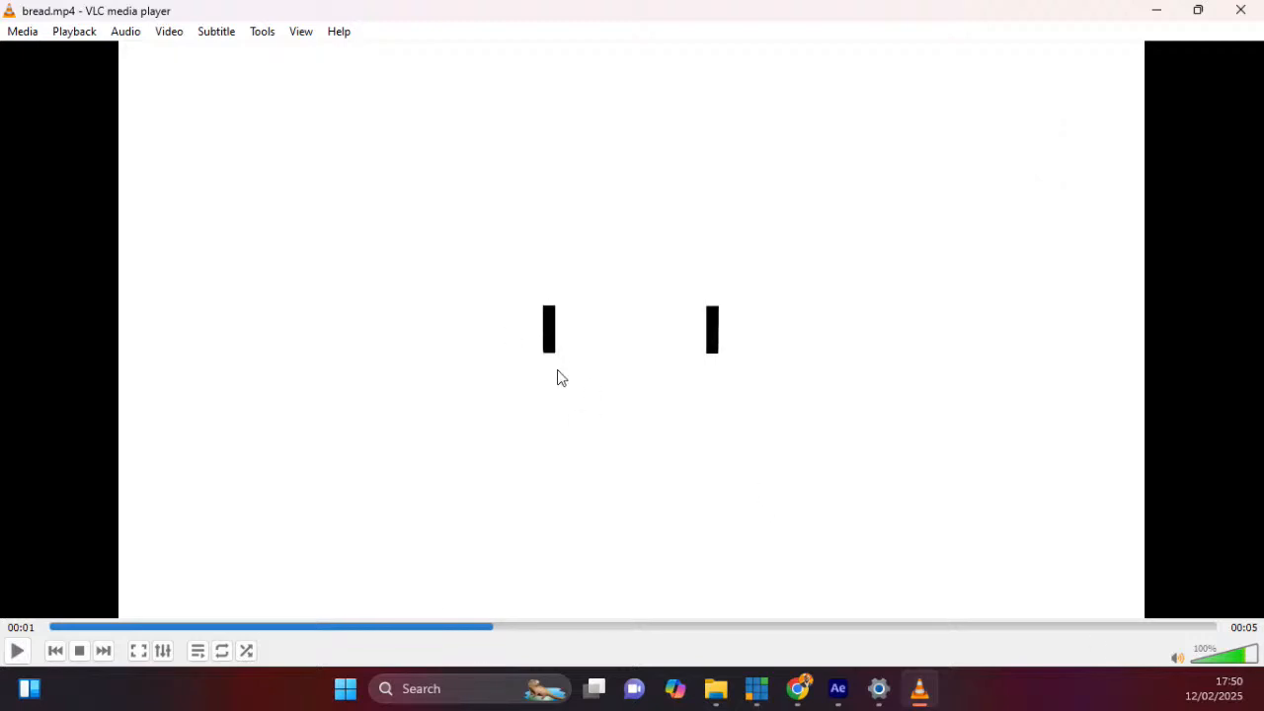
{"action": "key", "text": "space"}
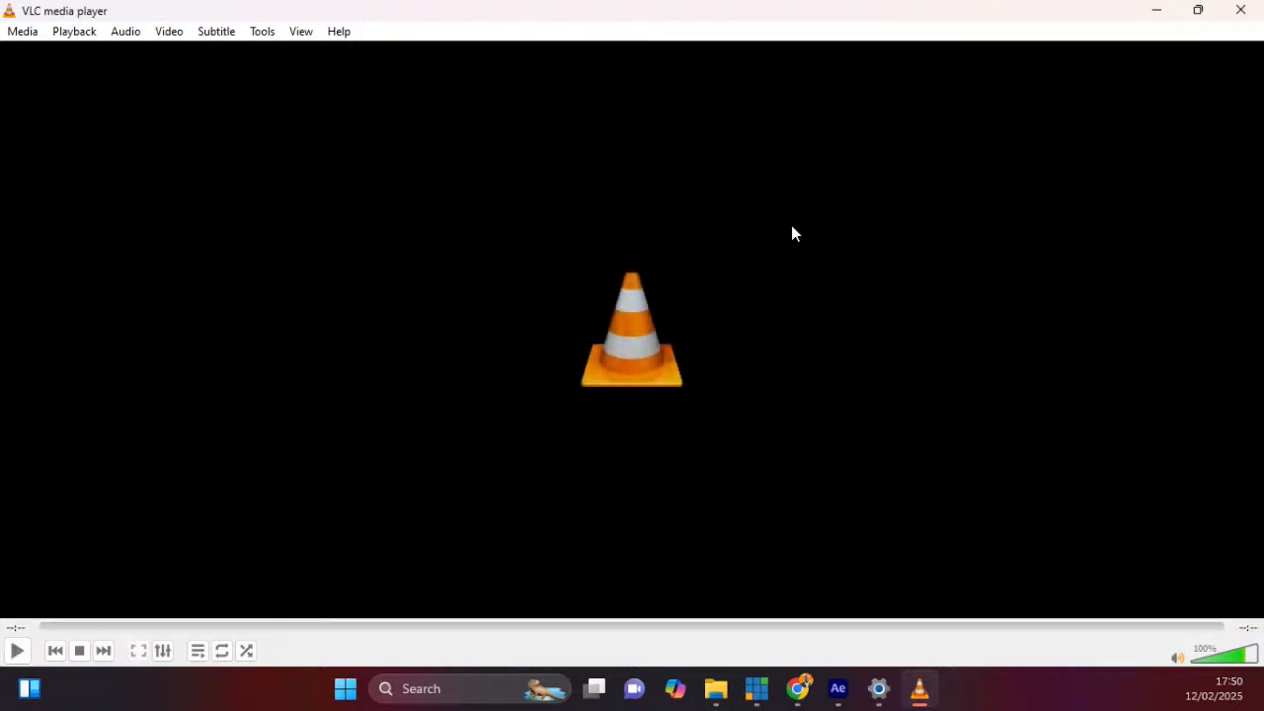
{"action": "left_click", "coordinate": [1238, 10]}
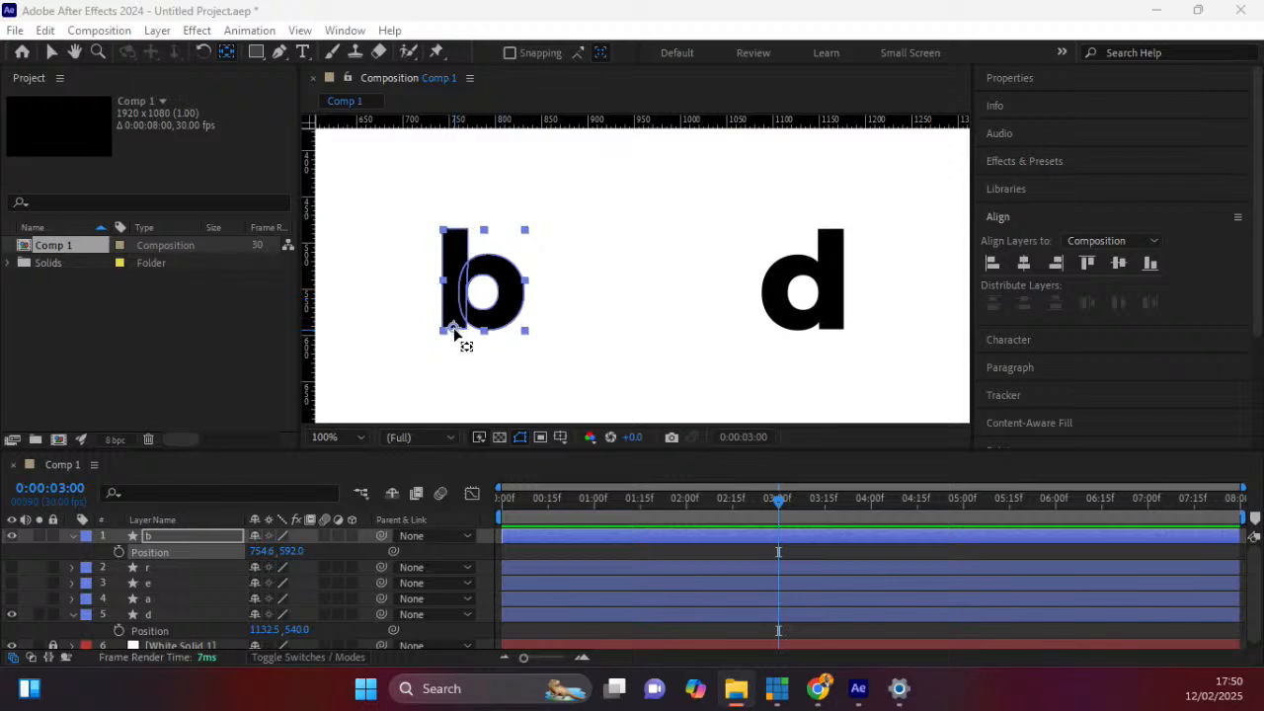
Move the anchor point of layer d to the base of its stem, at about 1163.5, 593.0.
{"action": "left_click", "coordinate": [836, 281]}
{"action": "left_click_drag", "start_coordinate": [804, 284], "coordinate": [832, 332]}
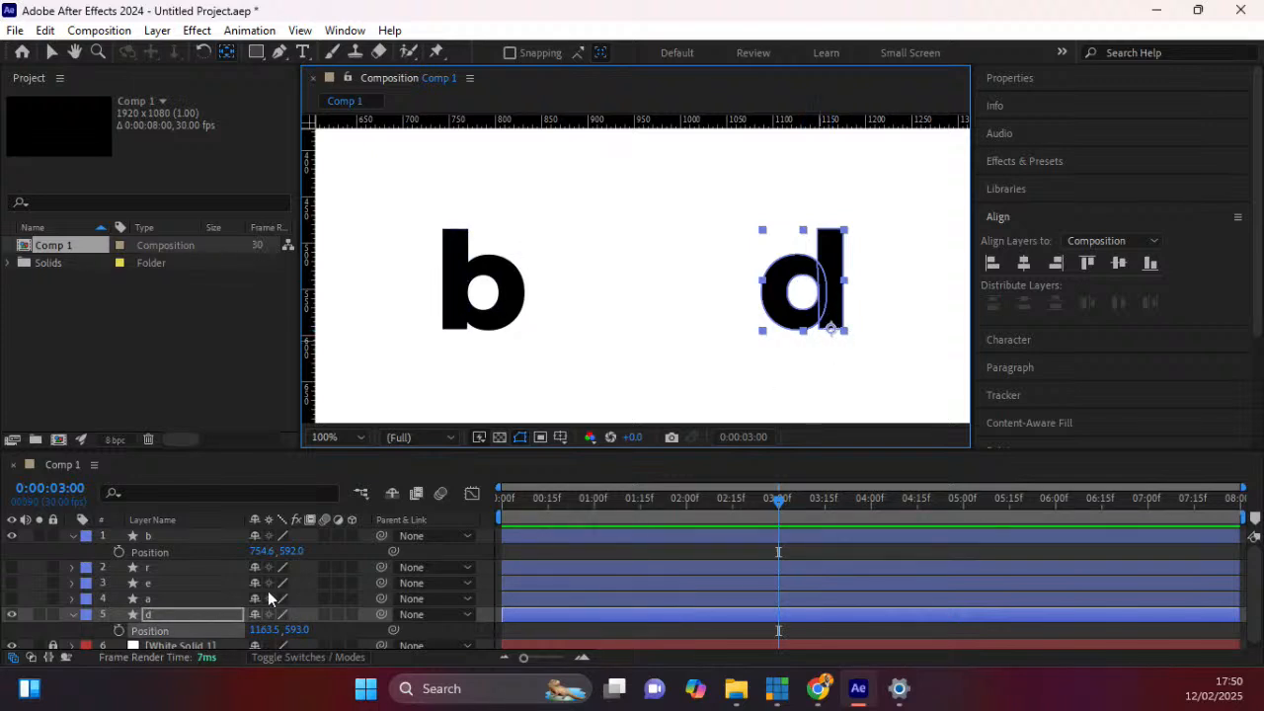
Select layers b and d together and filter the timeline properties by "path".
{"action": "left_click", "coordinate": [155, 540], "text": "ctrl"}
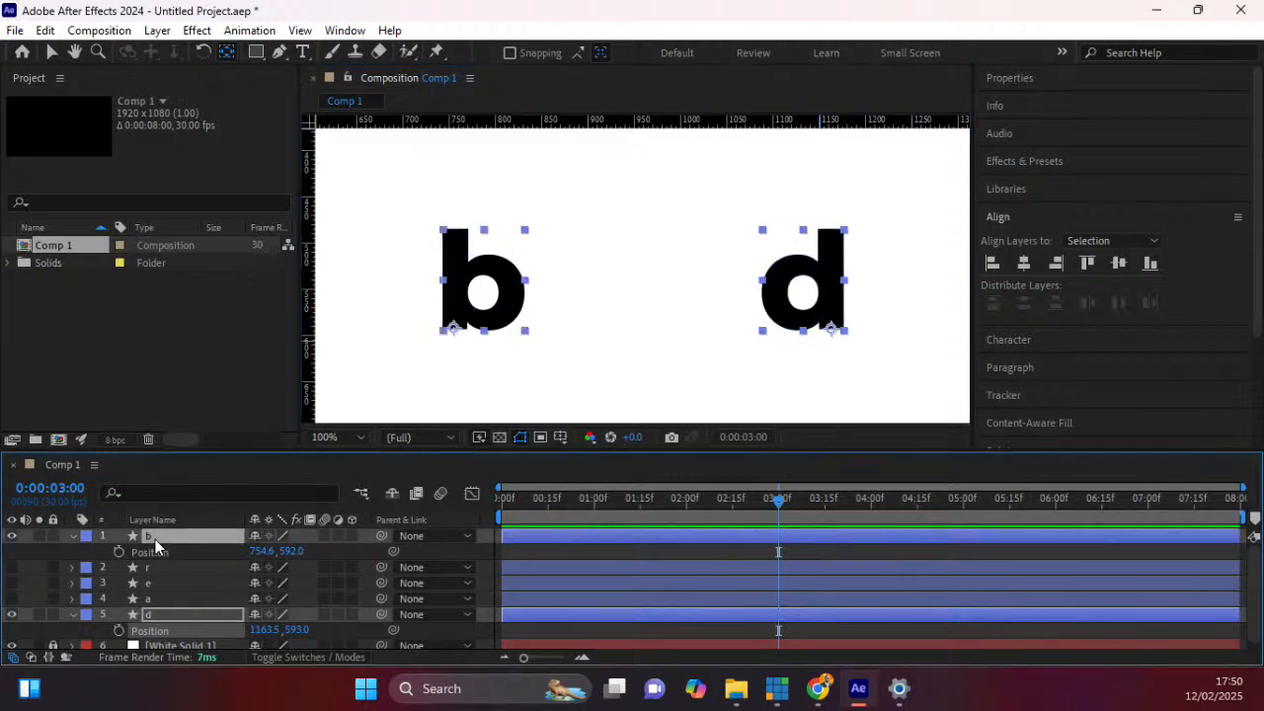
{"action": "left_click", "coordinate": [156, 495]}
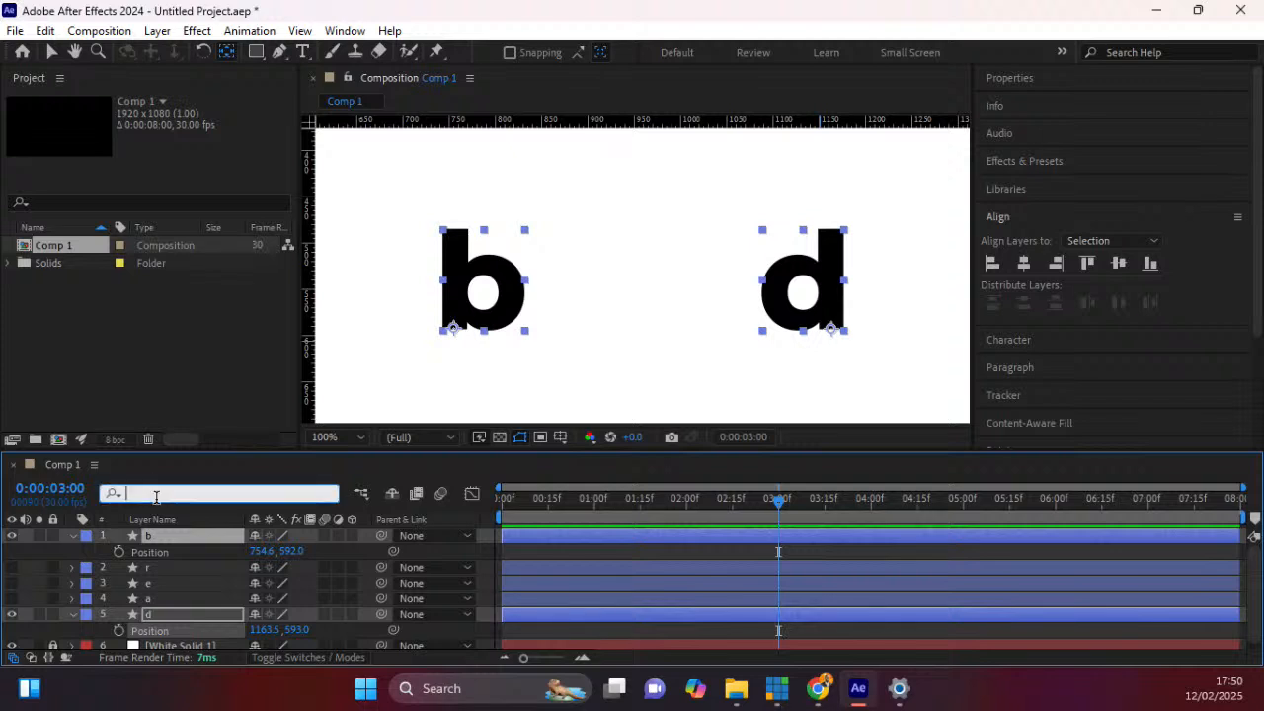
{"action": "type", "text": "path"}
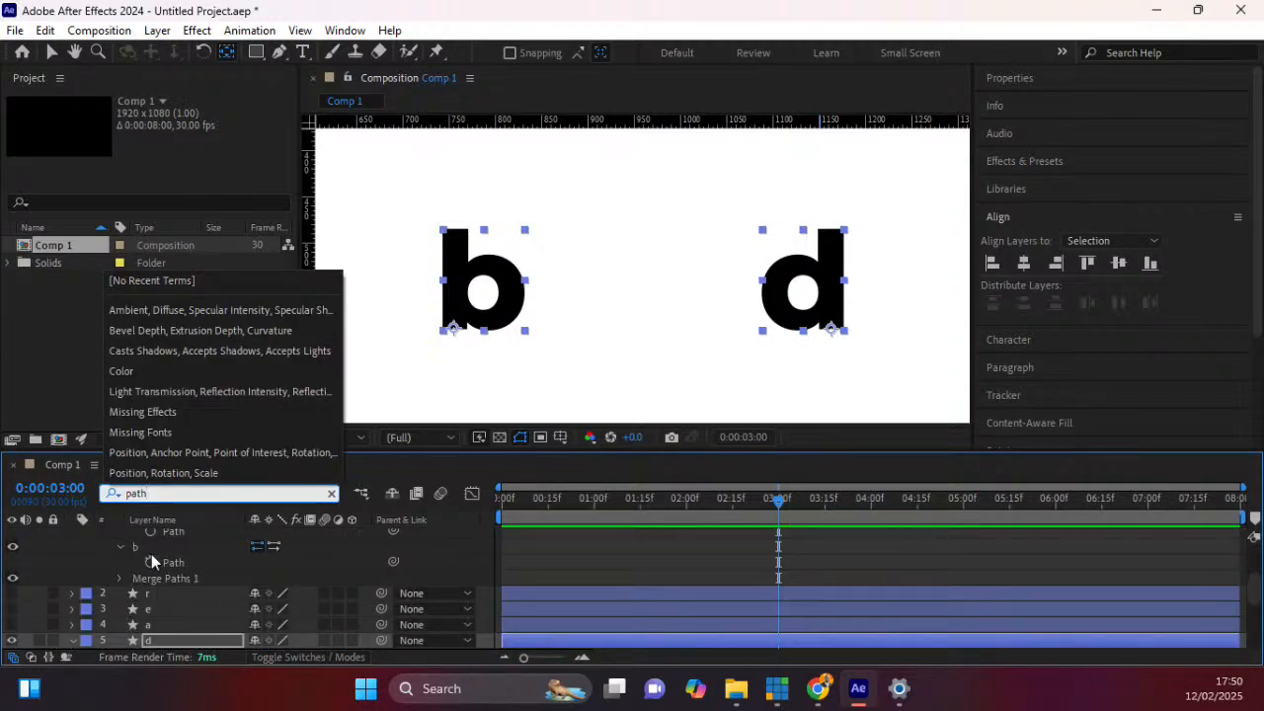
{"action": "scroll", "coordinate": [151, 554], "scroll_direction": "up", "scroll_amount": 3}
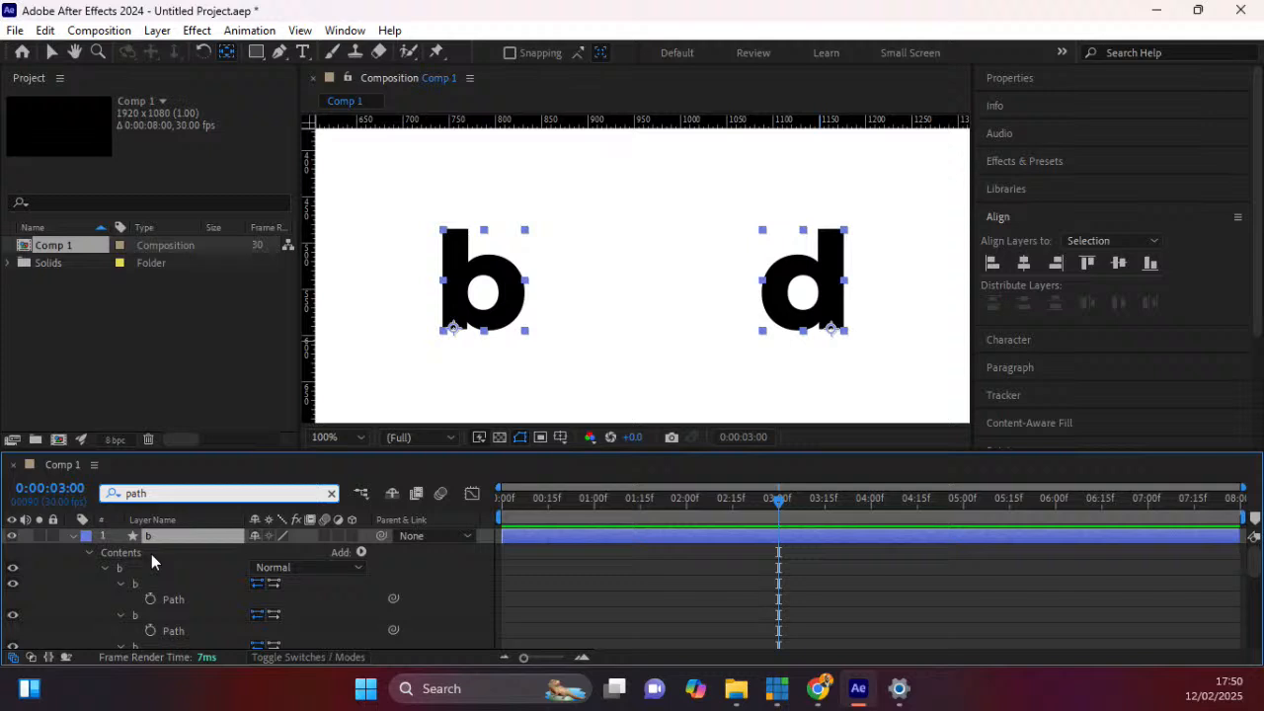
Add a keyframe at 3 seconds to the first Path property of layer b.
{"action": "scroll", "coordinate": [150, 604], "scroll_direction": "down", "scroll_amount": 3}
{"action": "left_click", "coordinate": [151, 609]}
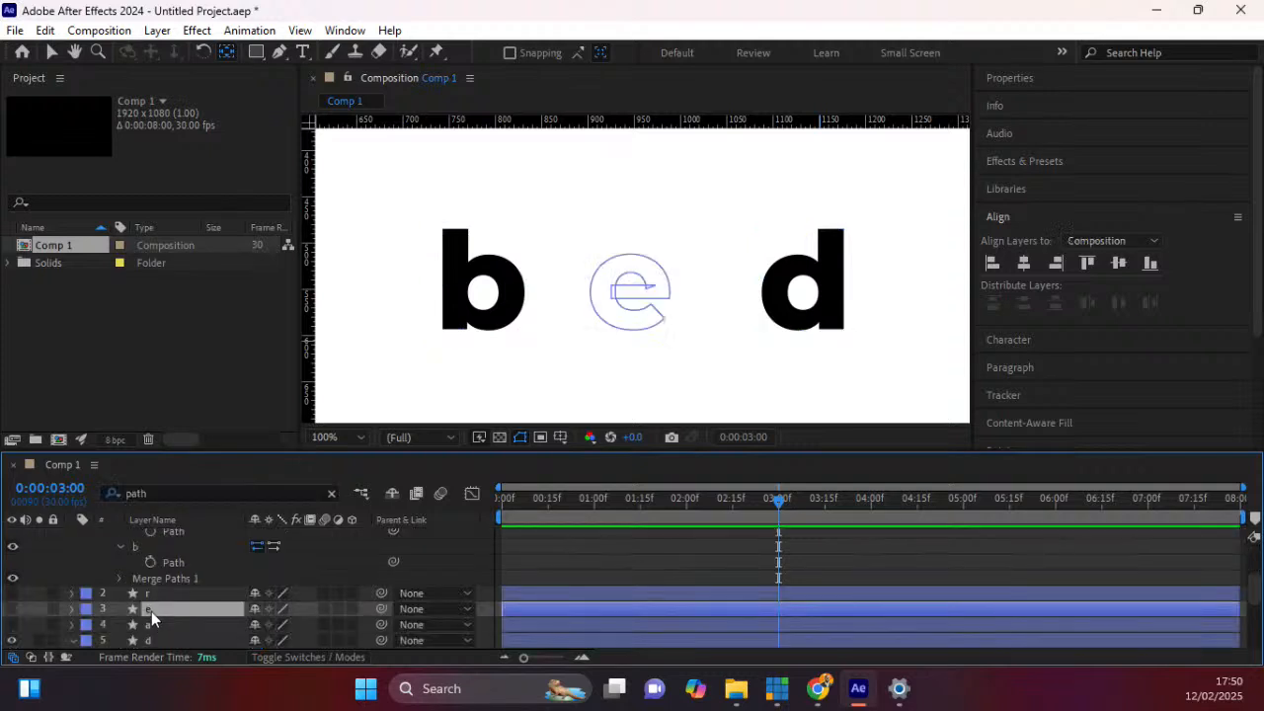
{"action": "scroll", "coordinate": [158, 551], "scroll_direction": "up", "scroll_amount": 2}
{"action": "left_click", "coordinate": [152, 547]}
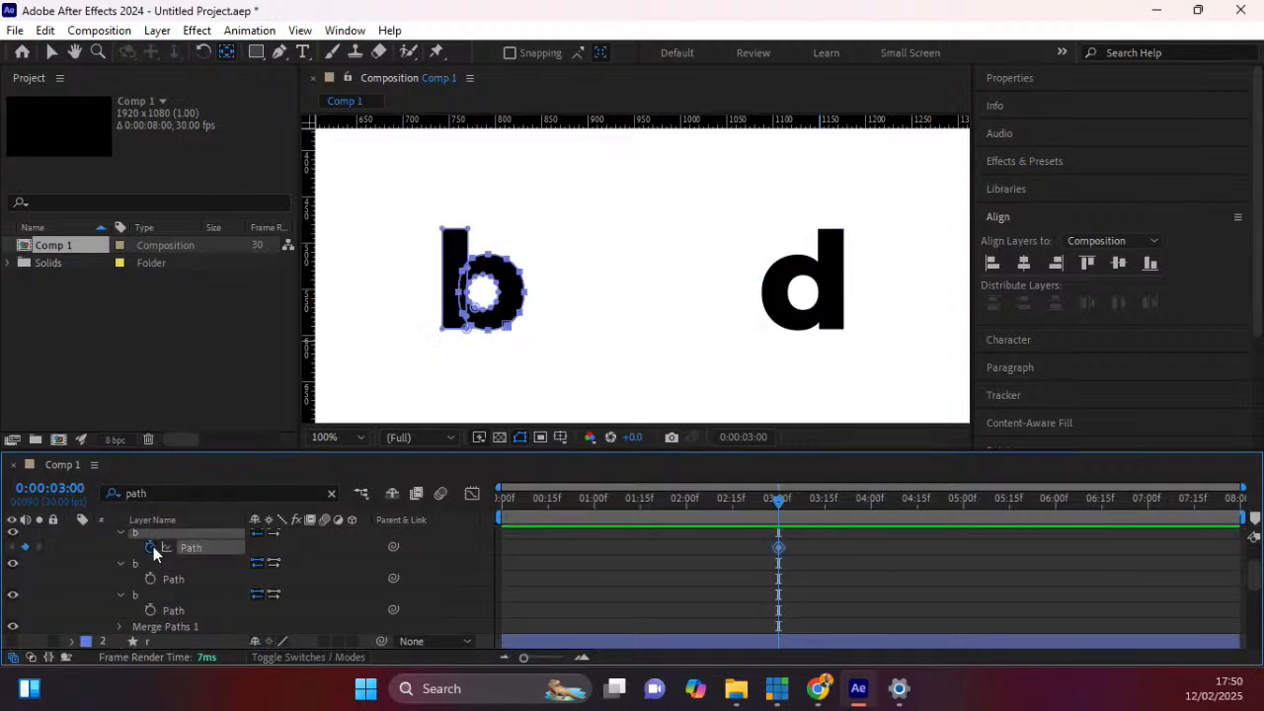
Add keyframes at 3 seconds to the remaining two Path properties of layer b and all three Path properties of layer d.
{"action": "left_click", "coordinate": [150, 579]}
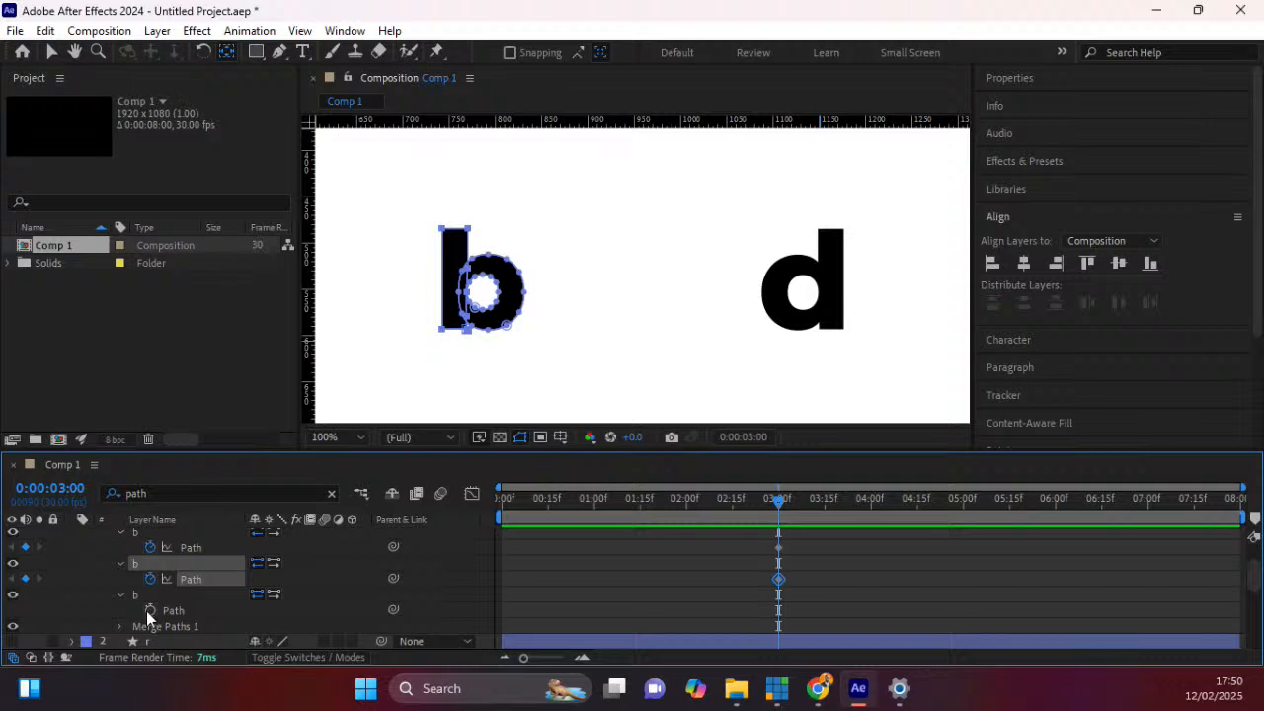
{"action": "left_click", "coordinate": [148, 610]}
{"action": "scroll", "coordinate": [315, 585], "scroll_direction": "down", "scroll_amount": 3}
{"action": "scroll", "coordinate": [315, 592], "scroll_direction": "down", "scroll_amount": 2}
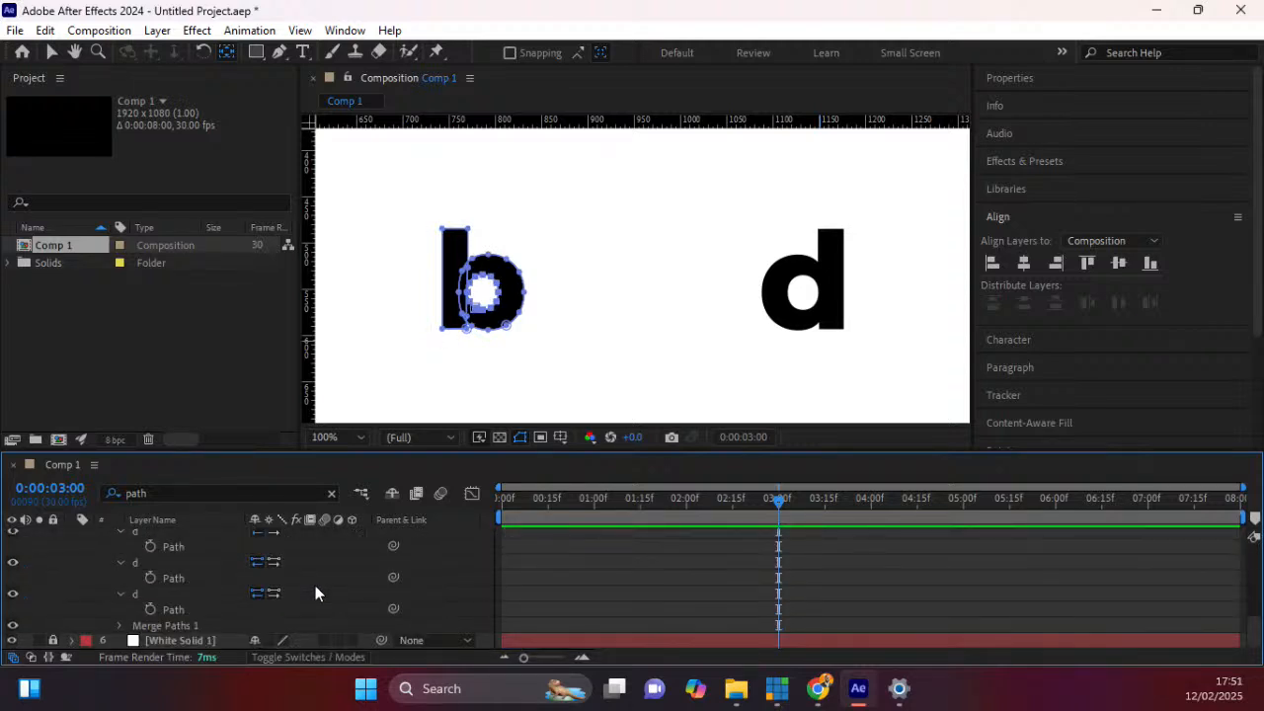
{"action": "left_click", "coordinate": [150, 608]}
{"action": "left_click", "coordinate": [149, 579]}
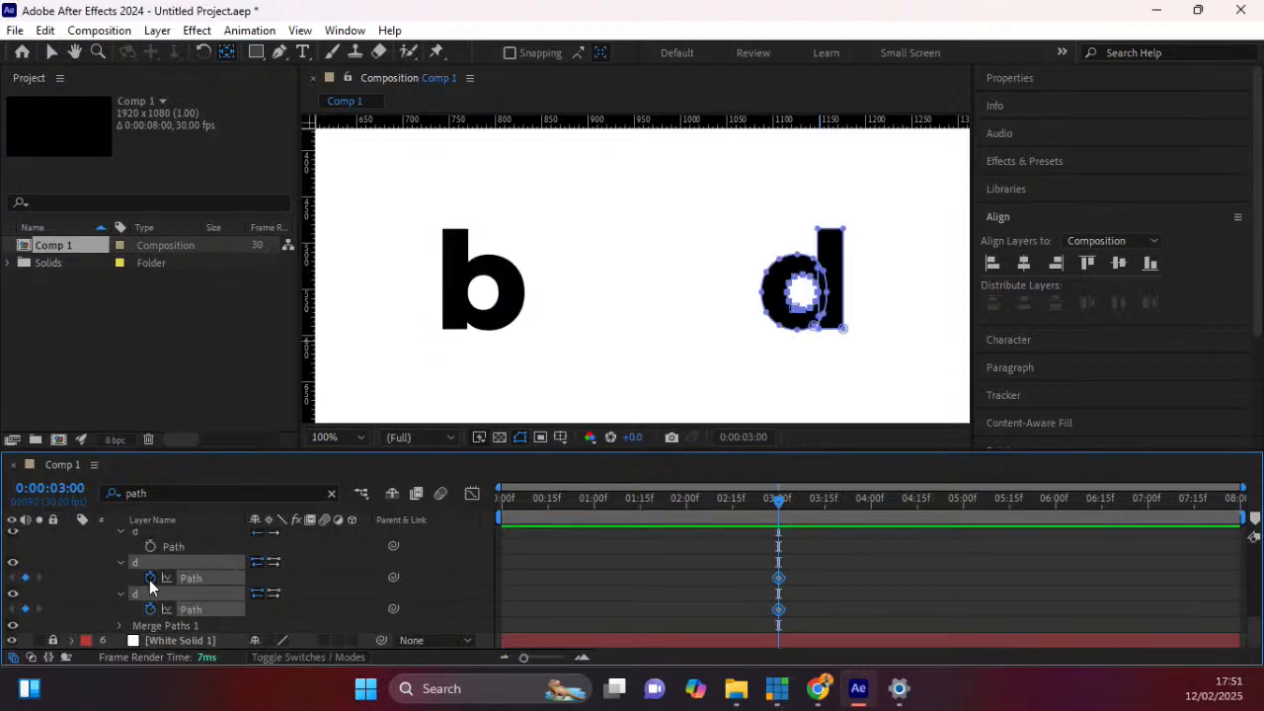
{"action": "left_click", "coordinate": [150, 546]}
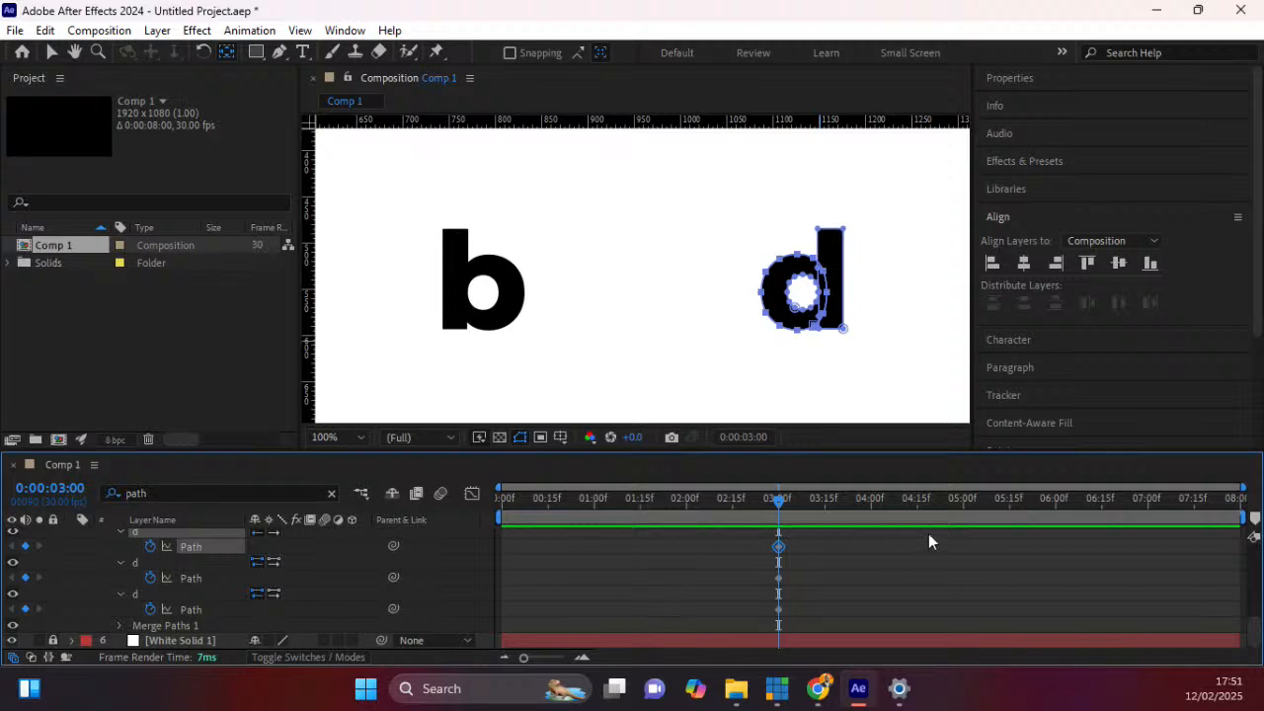
Show only the keyframed properties of layer d and move its three Path keyframes to about 0:00:03:17.
{"action": "key", "text": "u"}
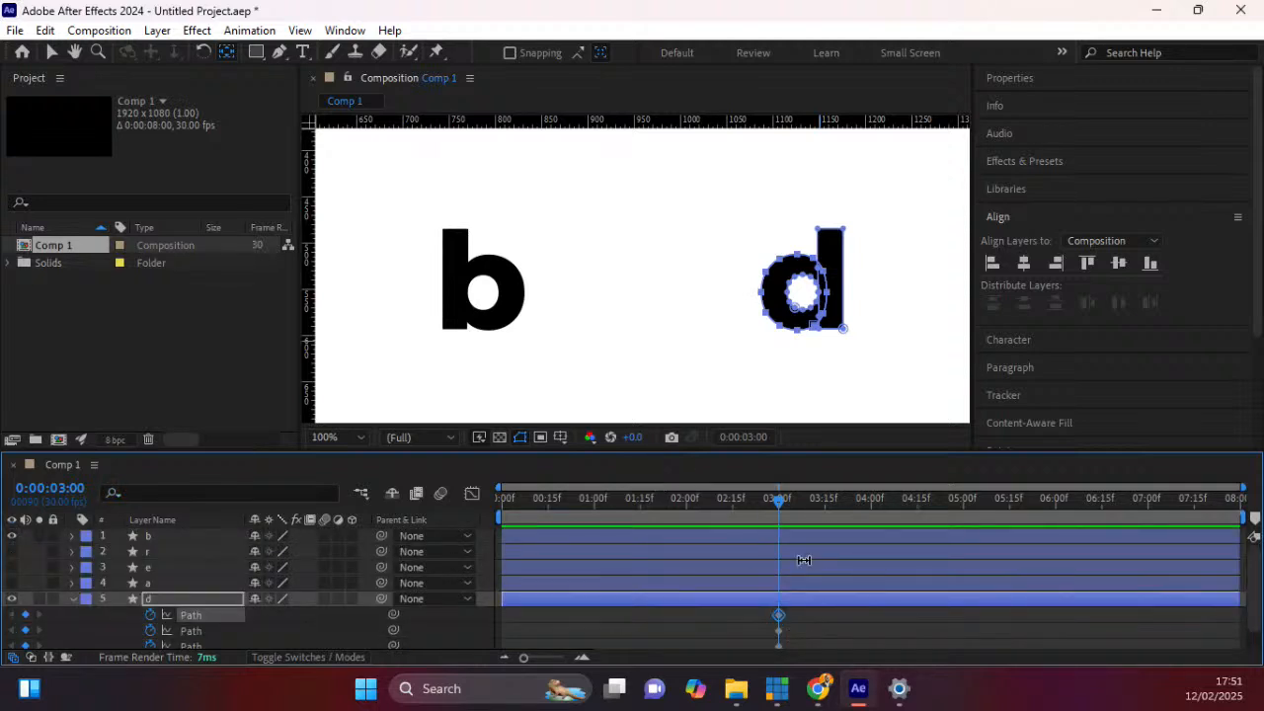
{"action": "left_click", "coordinate": [166, 598]}
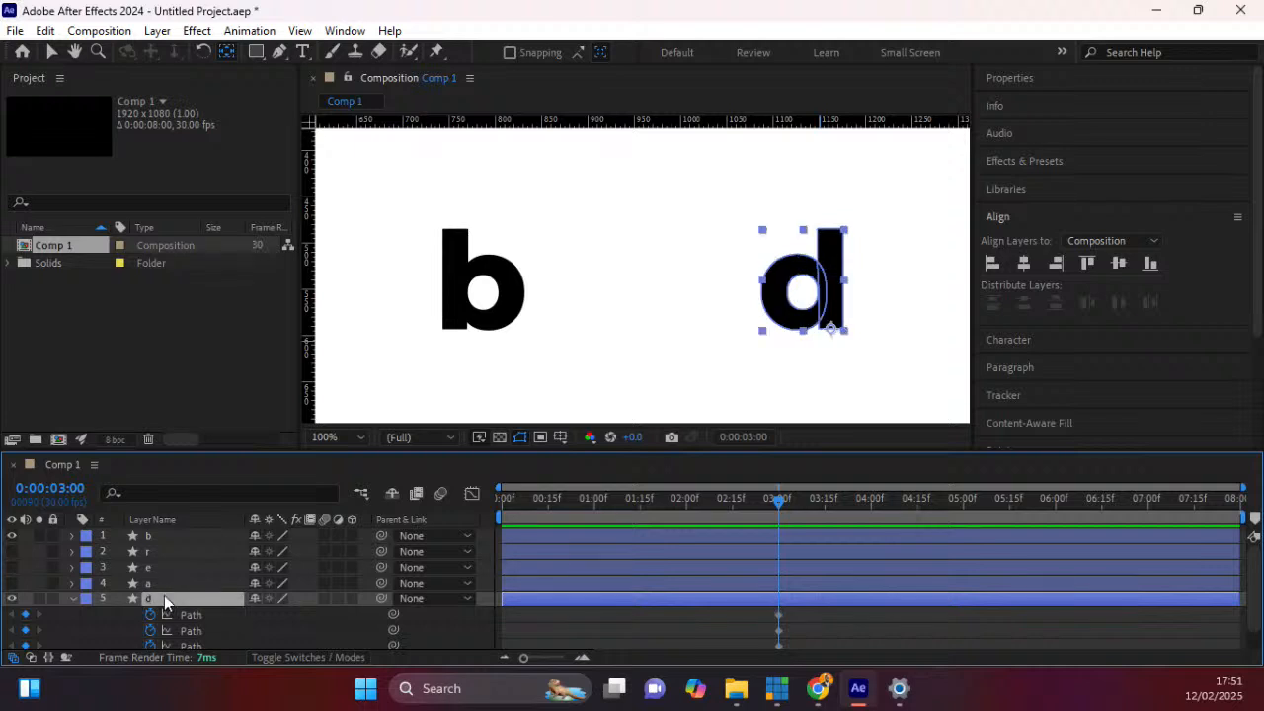
{"action": "left_click_drag", "start_coordinate": [754, 616], "coordinate": [830, 622]}
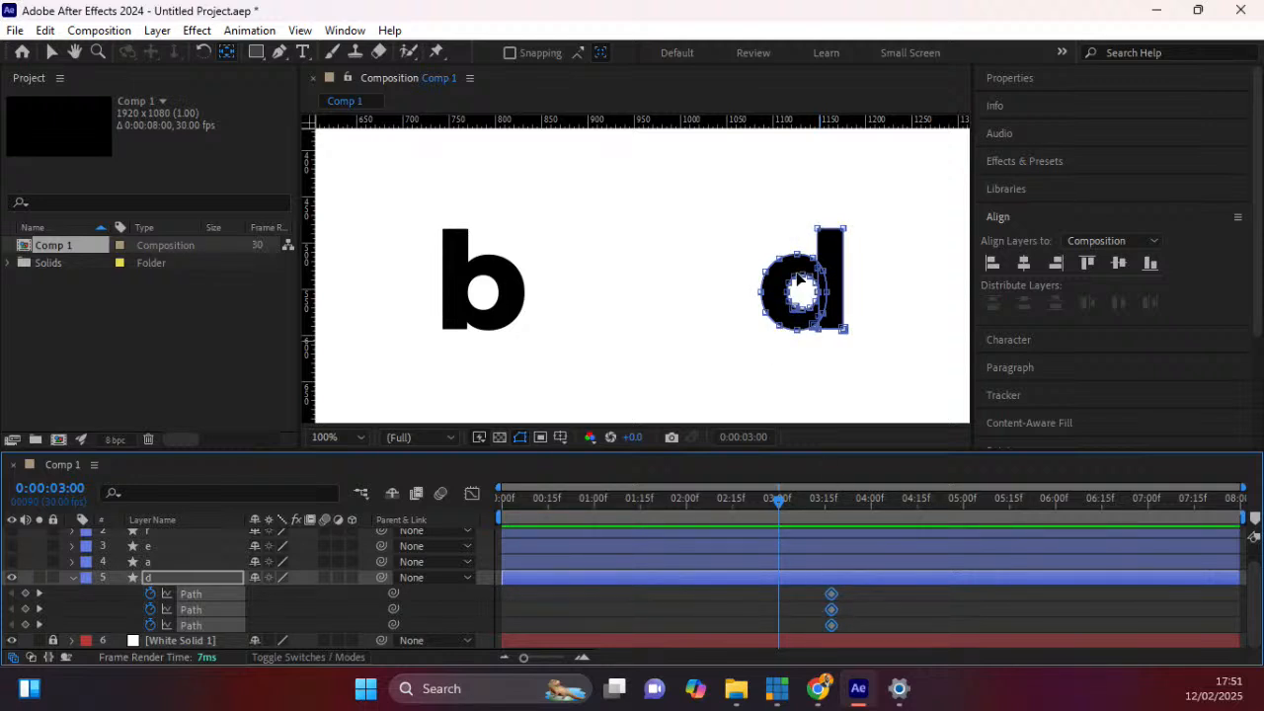
Try to select the path vertices around the bowl of letter d with the Pen tool.
{"action": "key", "text": "period"}
{"action": "key", "text": "h"}
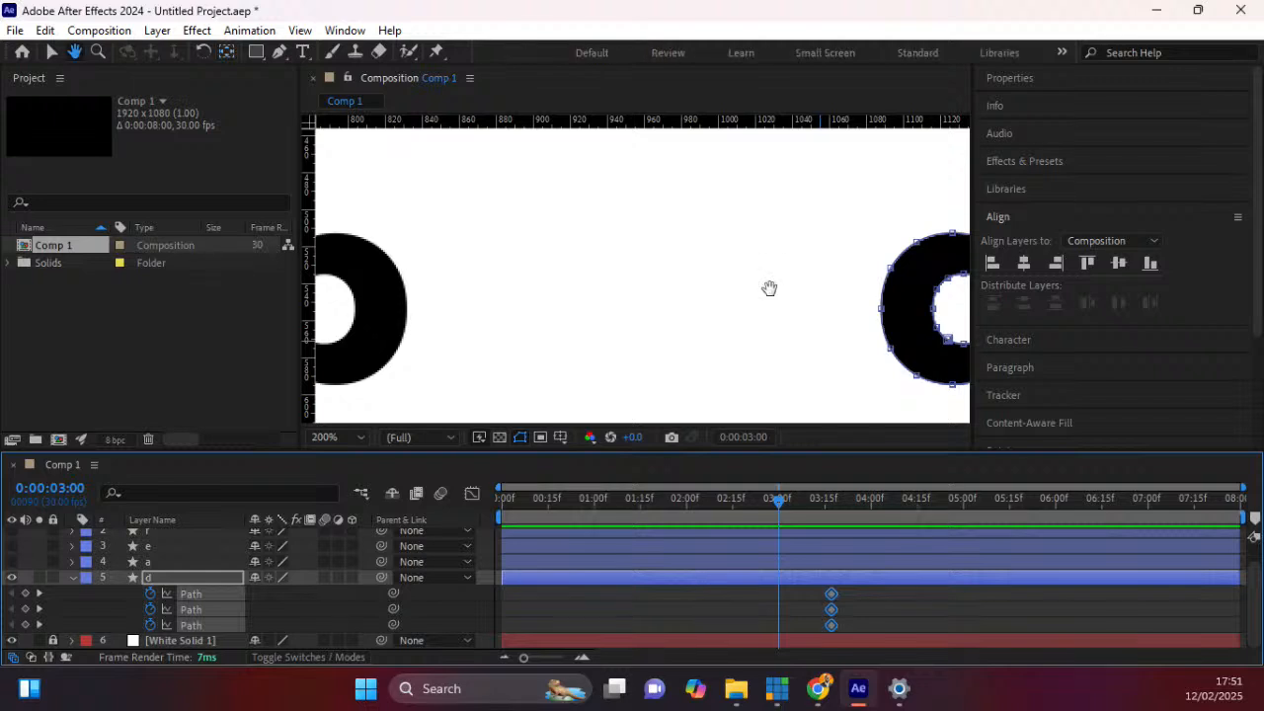
{"action": "left_click_drag", "start_coordinate": [819, 220], "coordinate": [514, 202]}
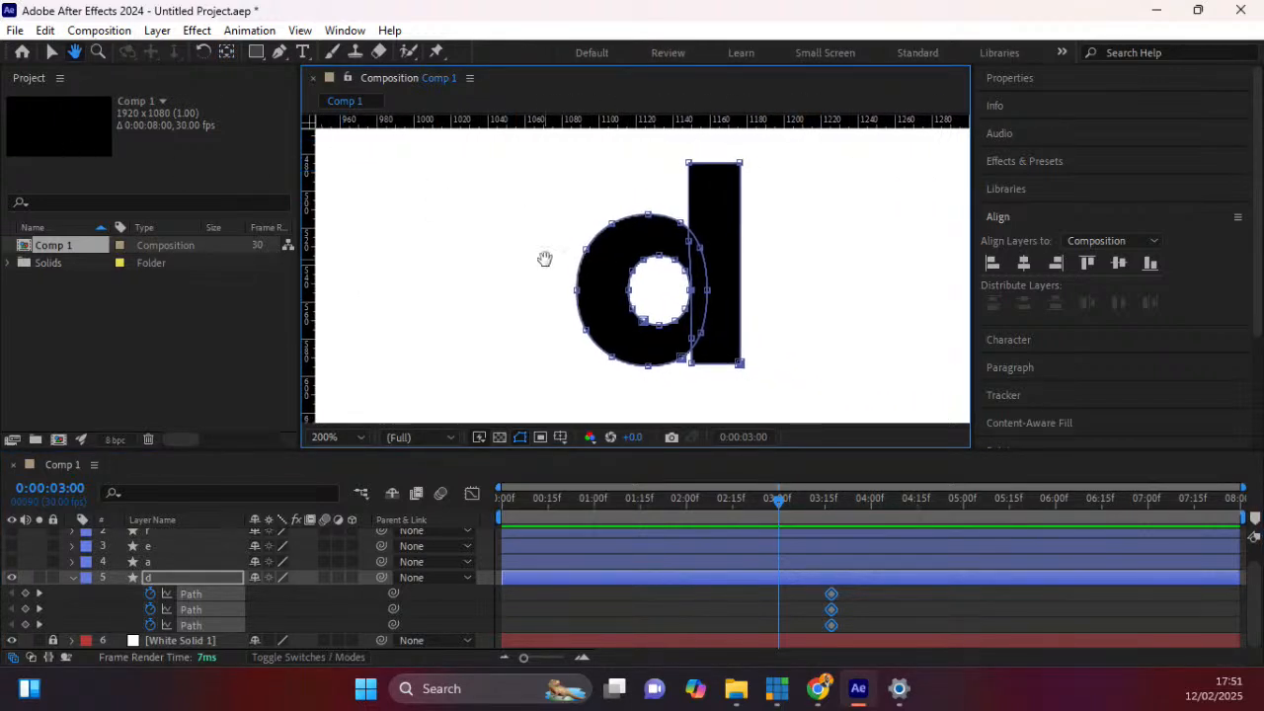
{"action": "left_click_drag", "start_coordinate": [524, 208], "coordinate": [587, 171]}
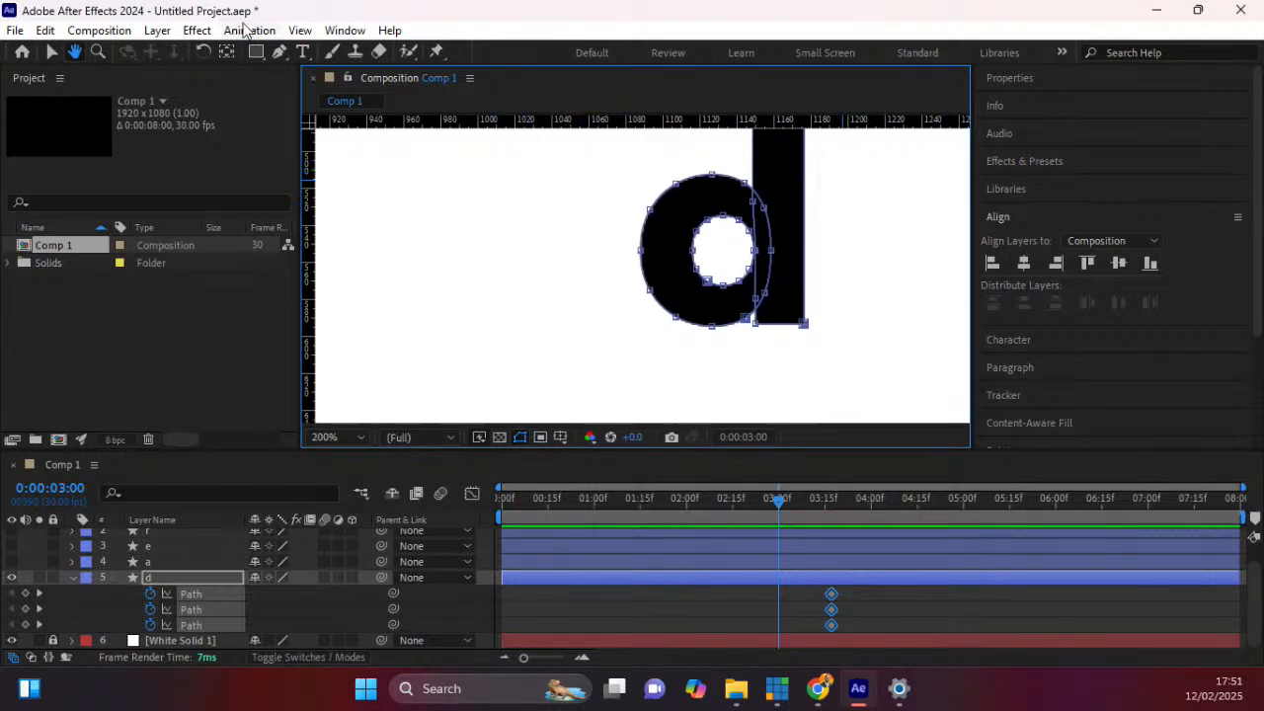
{"action": "left_click", "coordinate": [51, 52]}
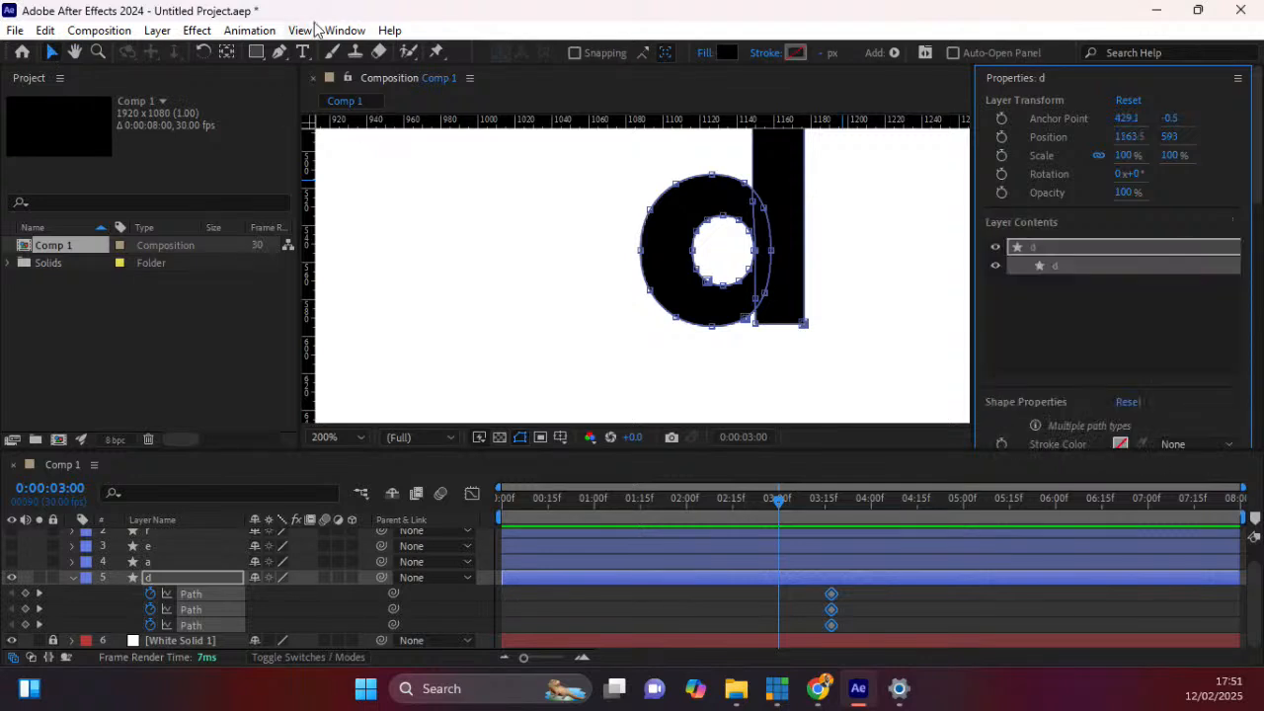
{"action": "left_click", "coordinate": [280, 52]}
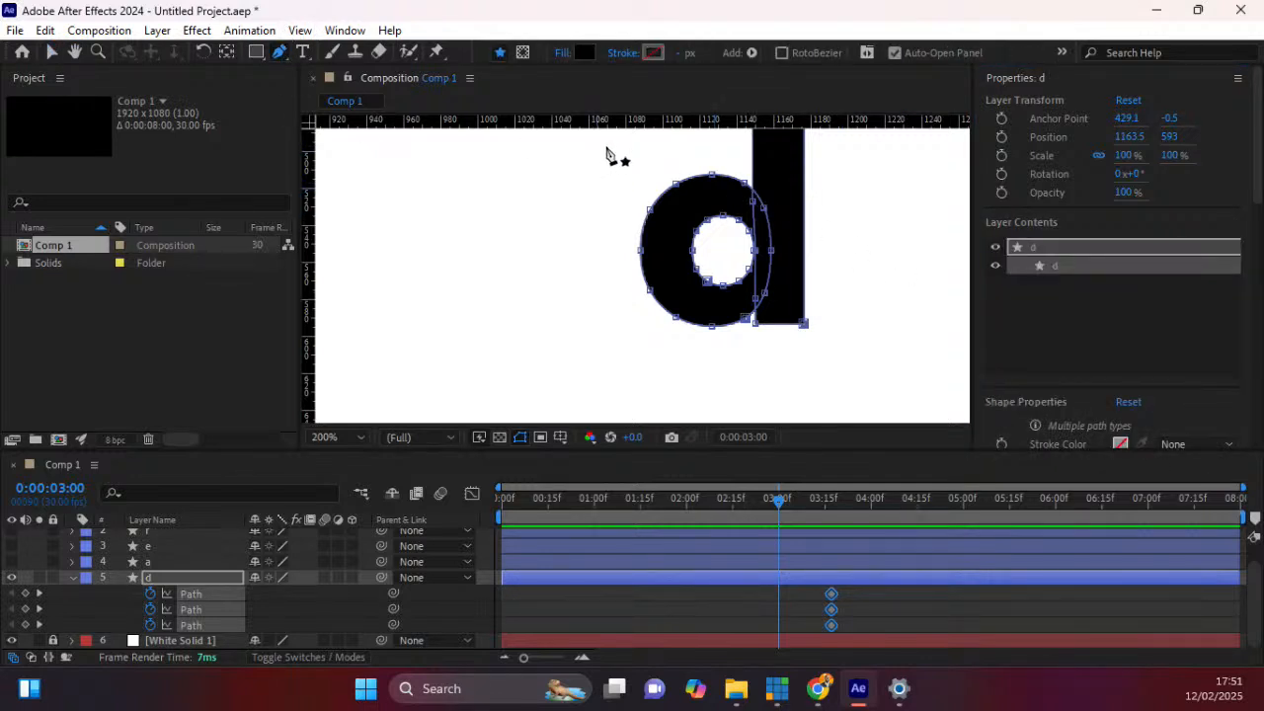
{"action": "left_click_drag", "start_coordinate": [613, 156], "coordinate": [761, 328]}
{"action": "key", "text": "ctrl+z"}
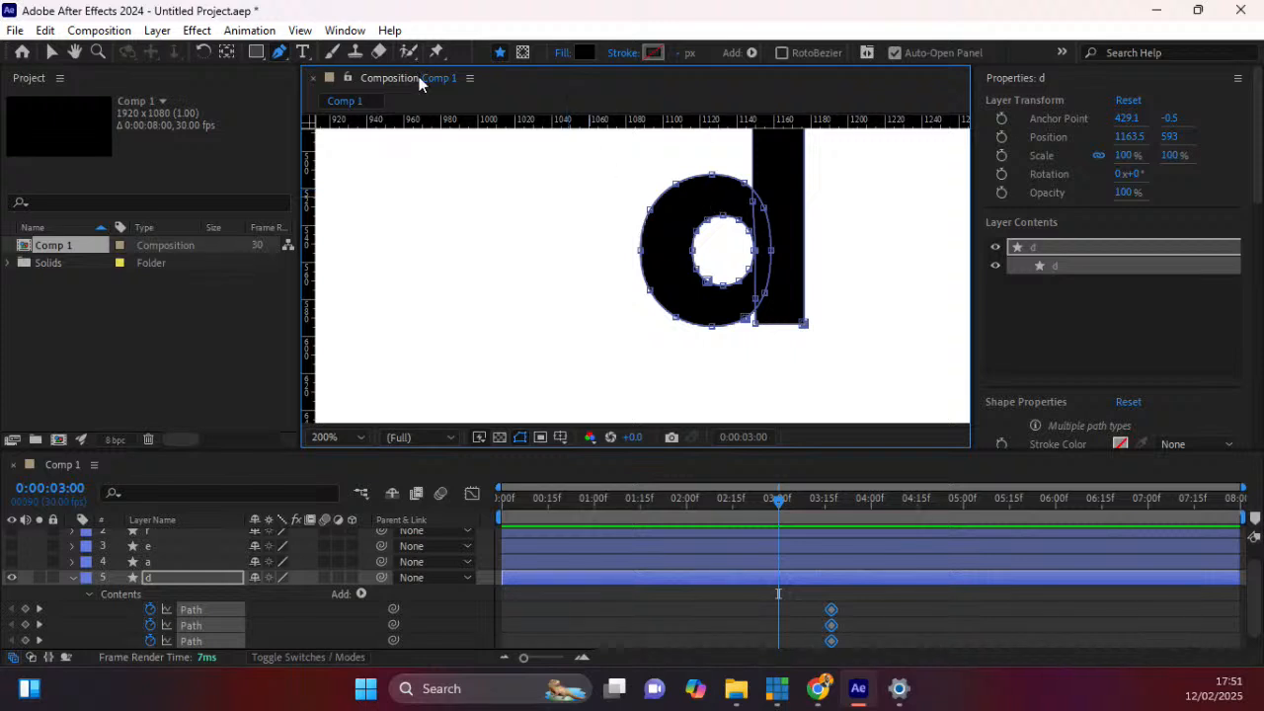
{"action": "left_click", "coordinate": [676, 189]}
{"action": "key", "text": "ctrl+z"}
{"action": "left_click", "coordinate": [675, 184]}
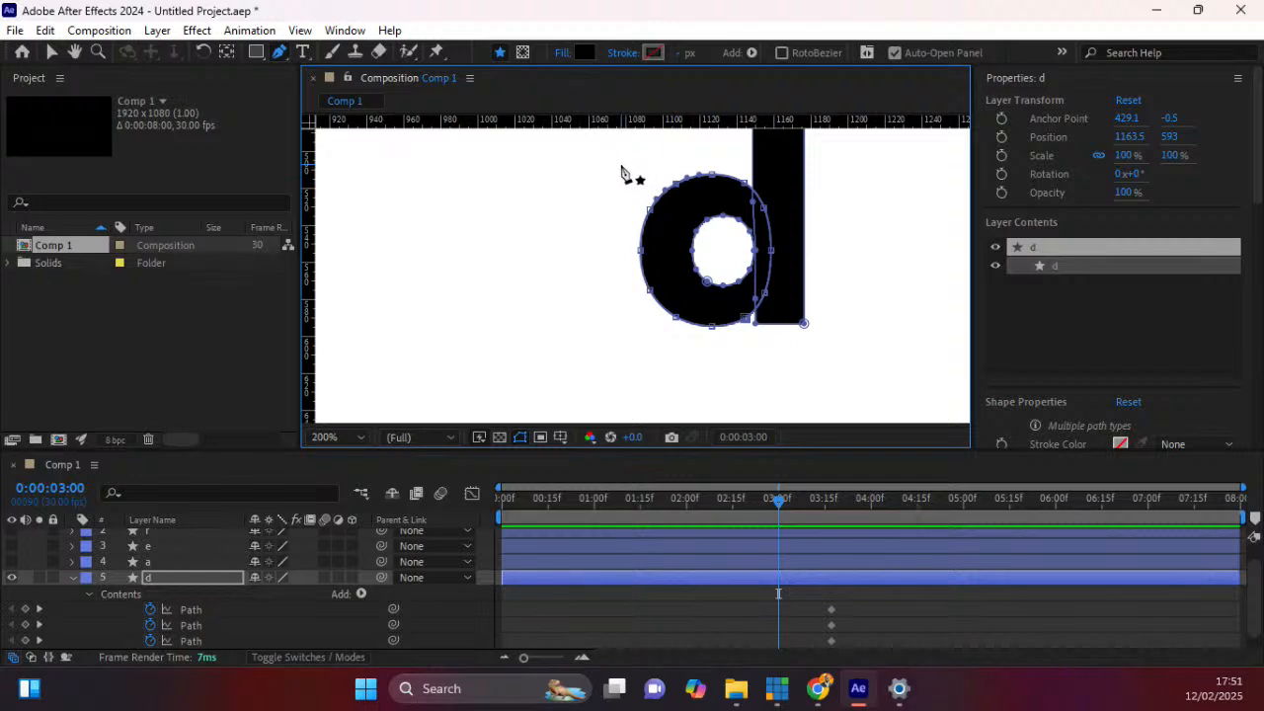
{"action": "left_click_drag", "start_coordinate": [606, 161], "coordinate": [746, 301]}
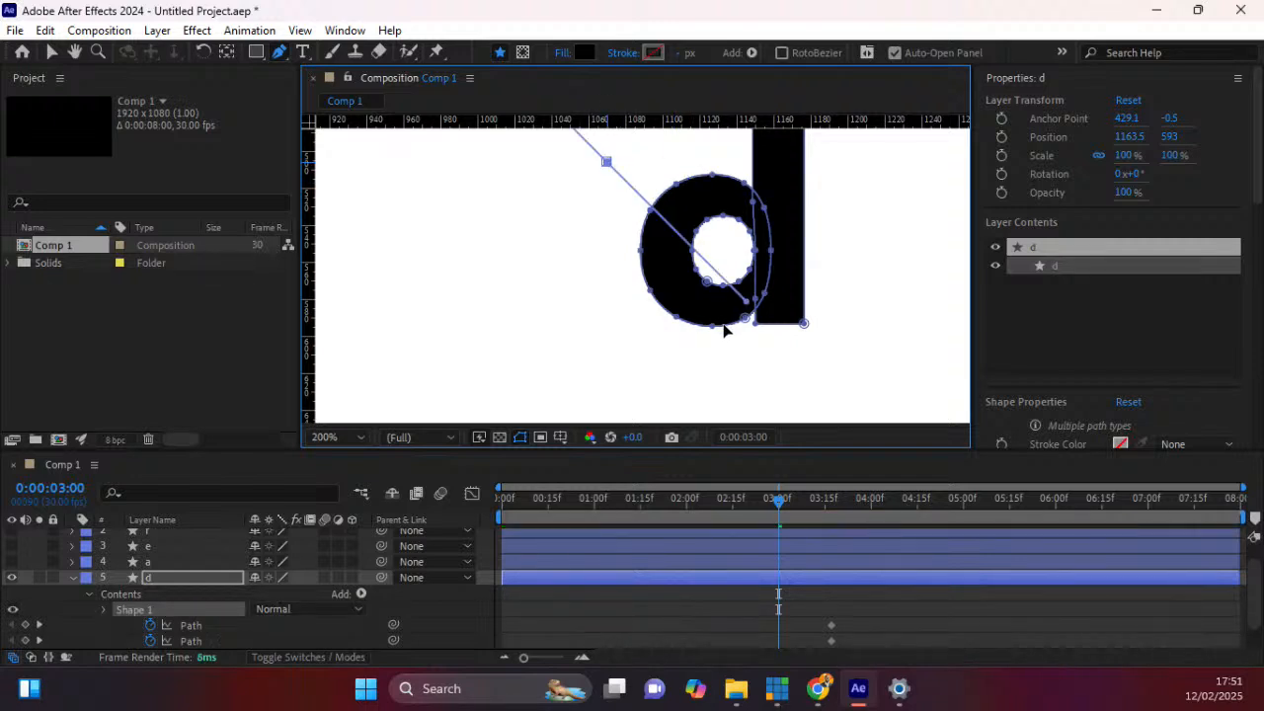
{"action": "left_click", "coordinate": [723, 326]}
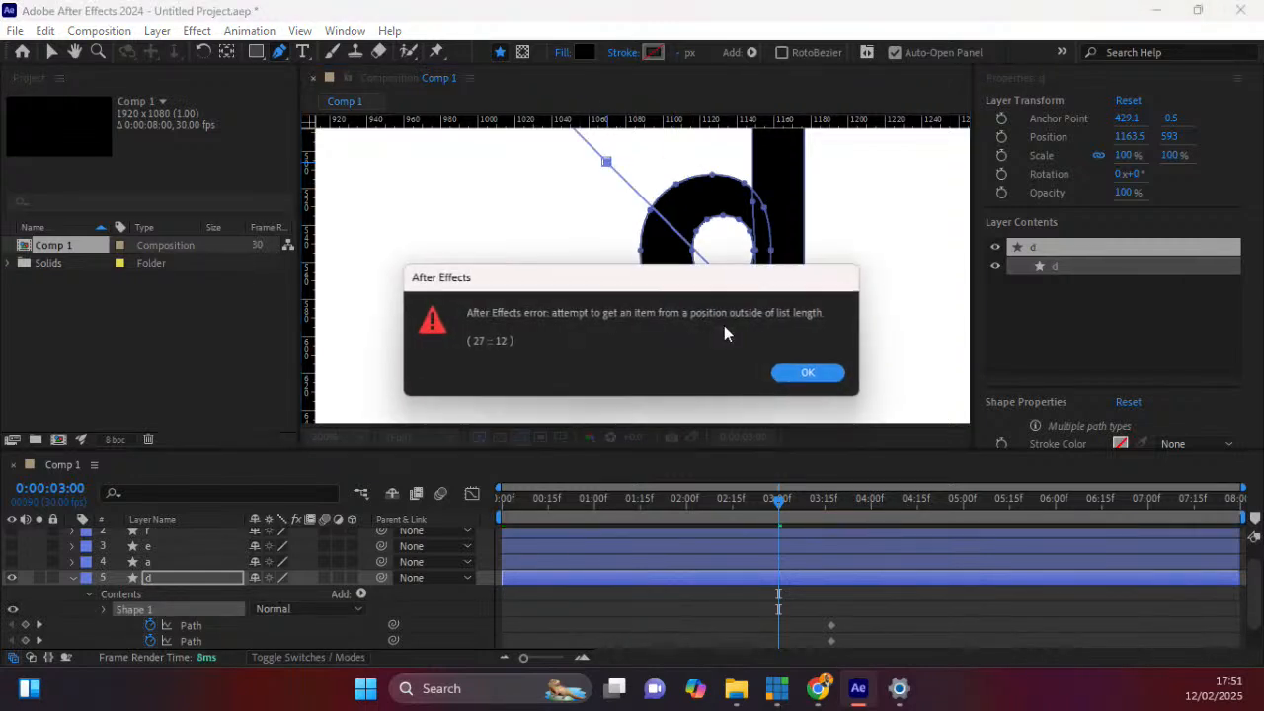
{"action": "left_click", "coordinate": [796, 373]}
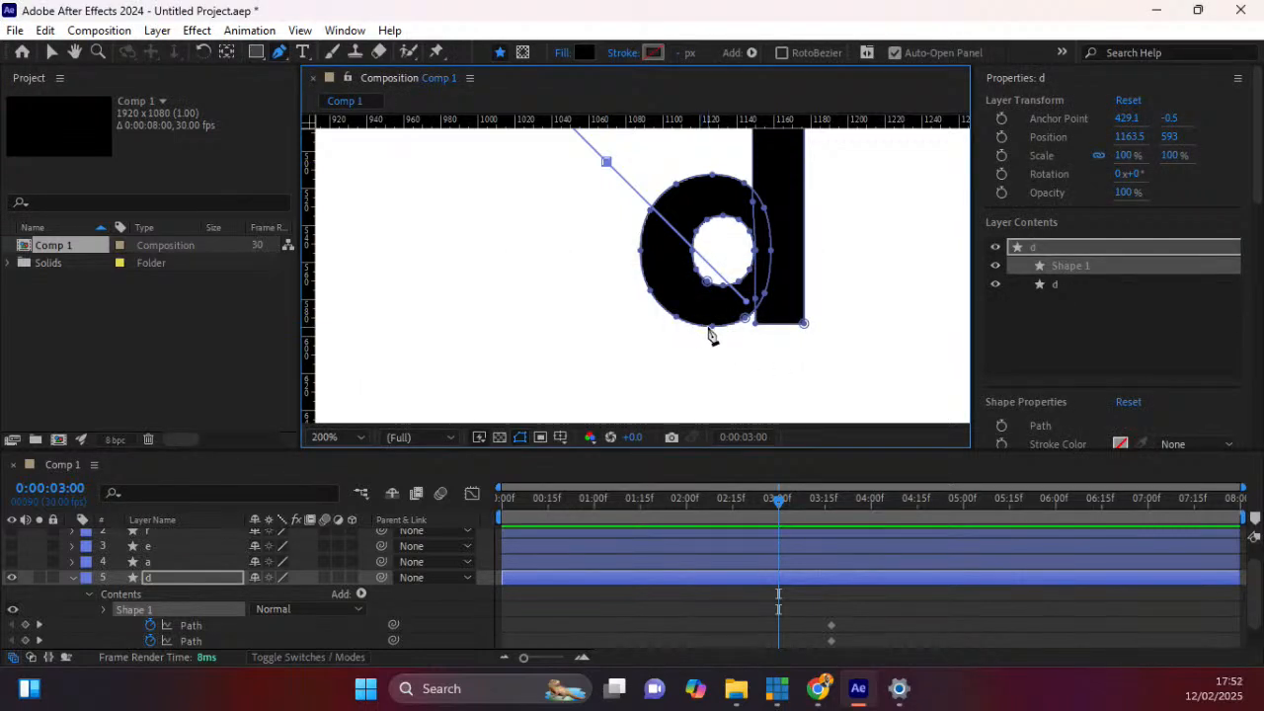
{"action": "key", "text": "ctrl+z"}
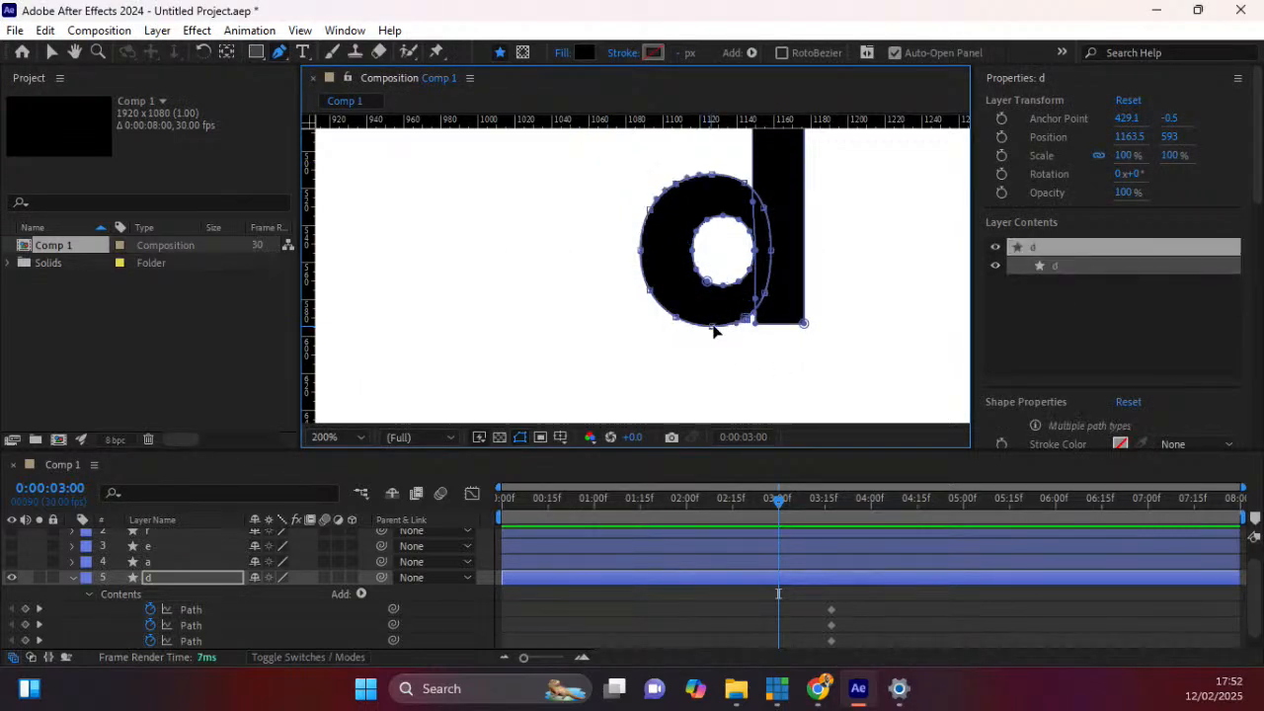
{"action": "left_click", "coordinate": [629, 173]}
{"action": "key", "text": "ctrl+z"}
Select the bowl vertices of letter d at 3 seconds and squash them horizontally with free transform until they lie flat against the stem.
{"action": "left_click", "coordinate": [51, 52]}
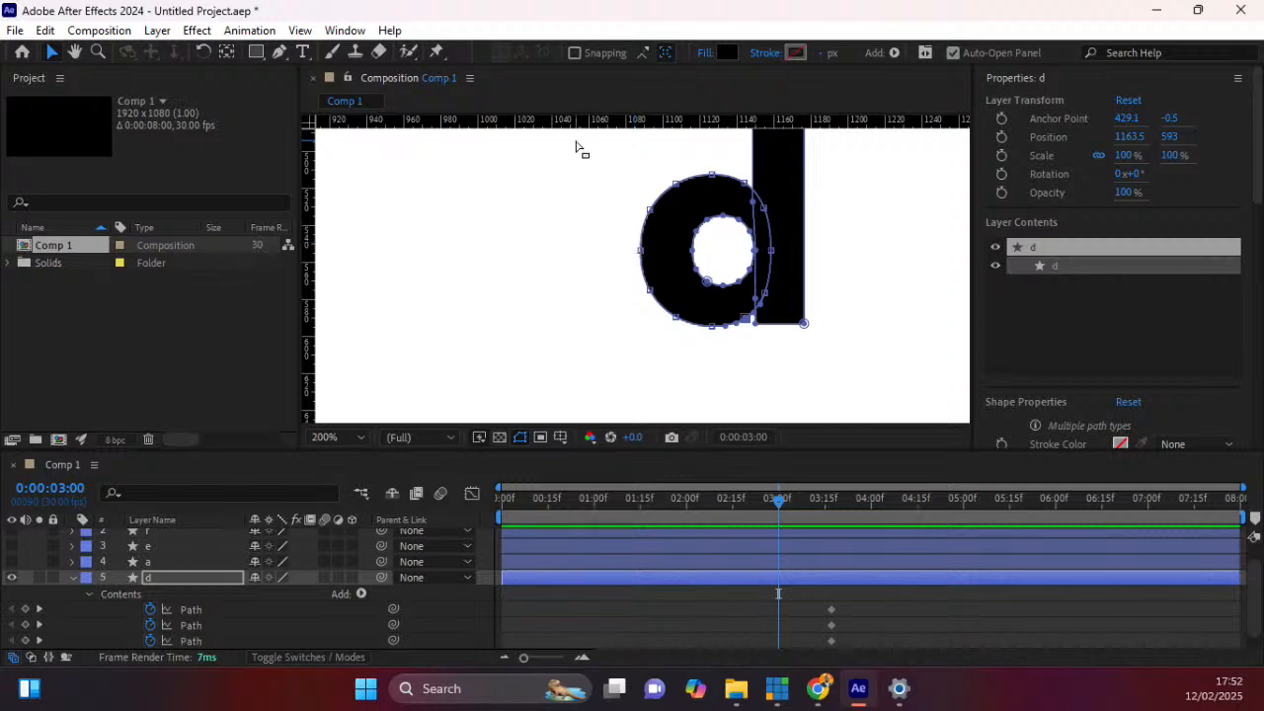
{"action": "left_click_drag", "start_coordinate": [584, 156], "coordinate": [553, 326]}
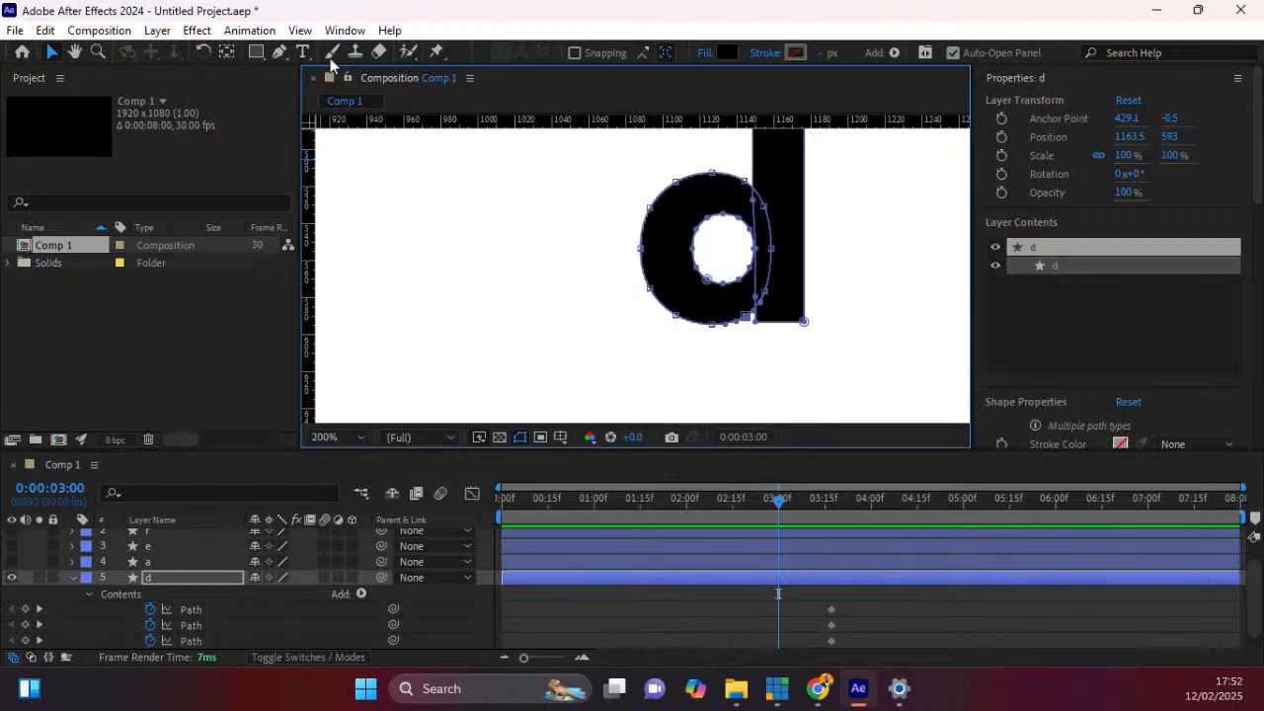
{"action": "left_click", "coordinate": [279, 51]}
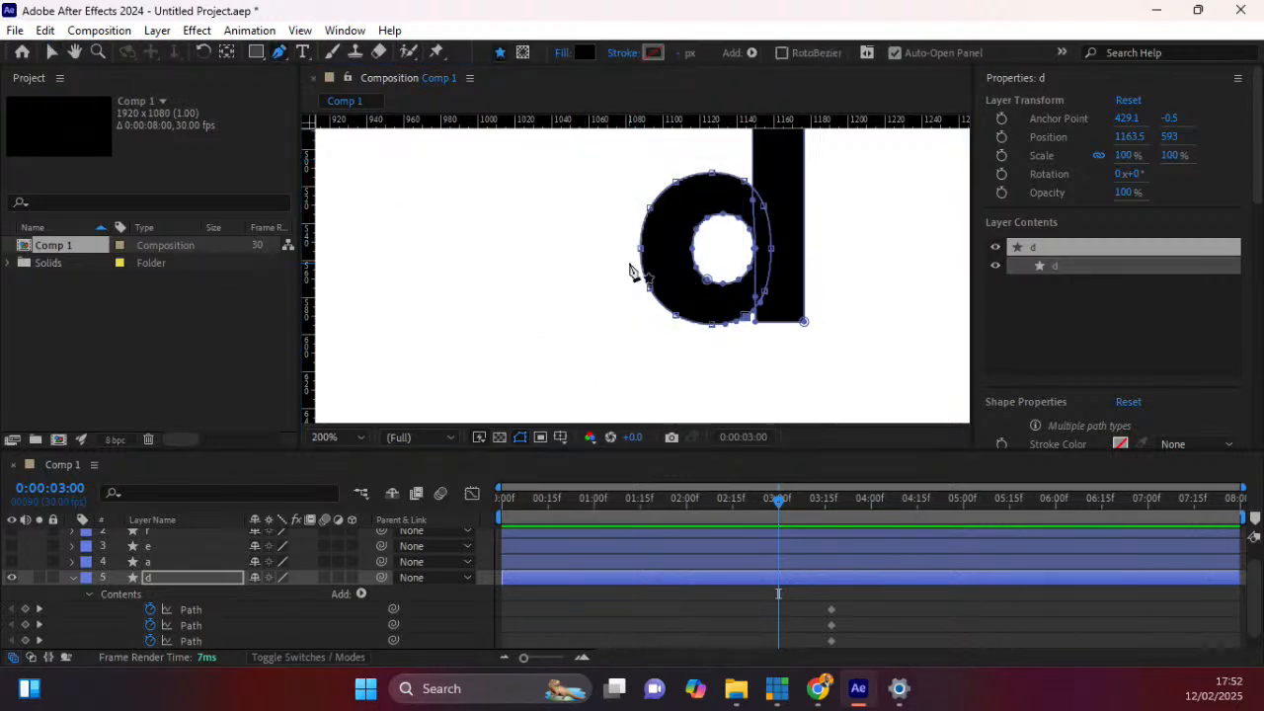
{"action": "left_click", "coordinate": [711, 174]}
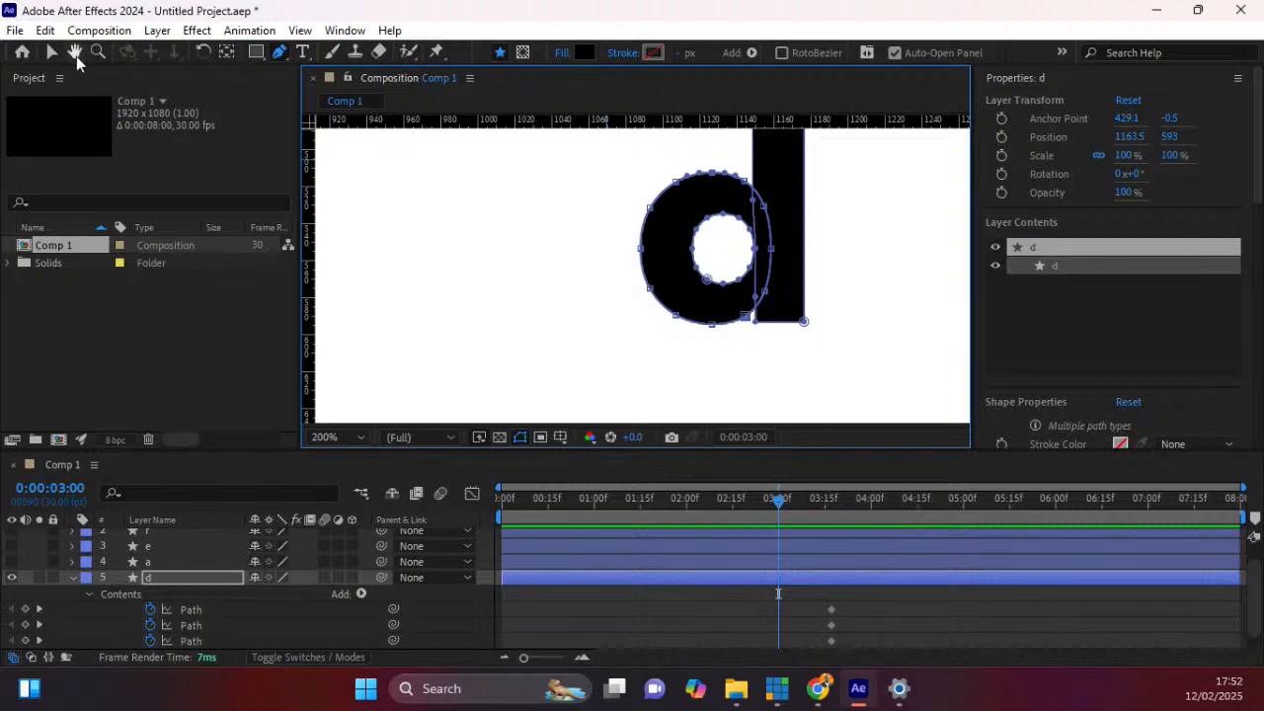
{"action": "left_click", "coordinate": [51, 52]}
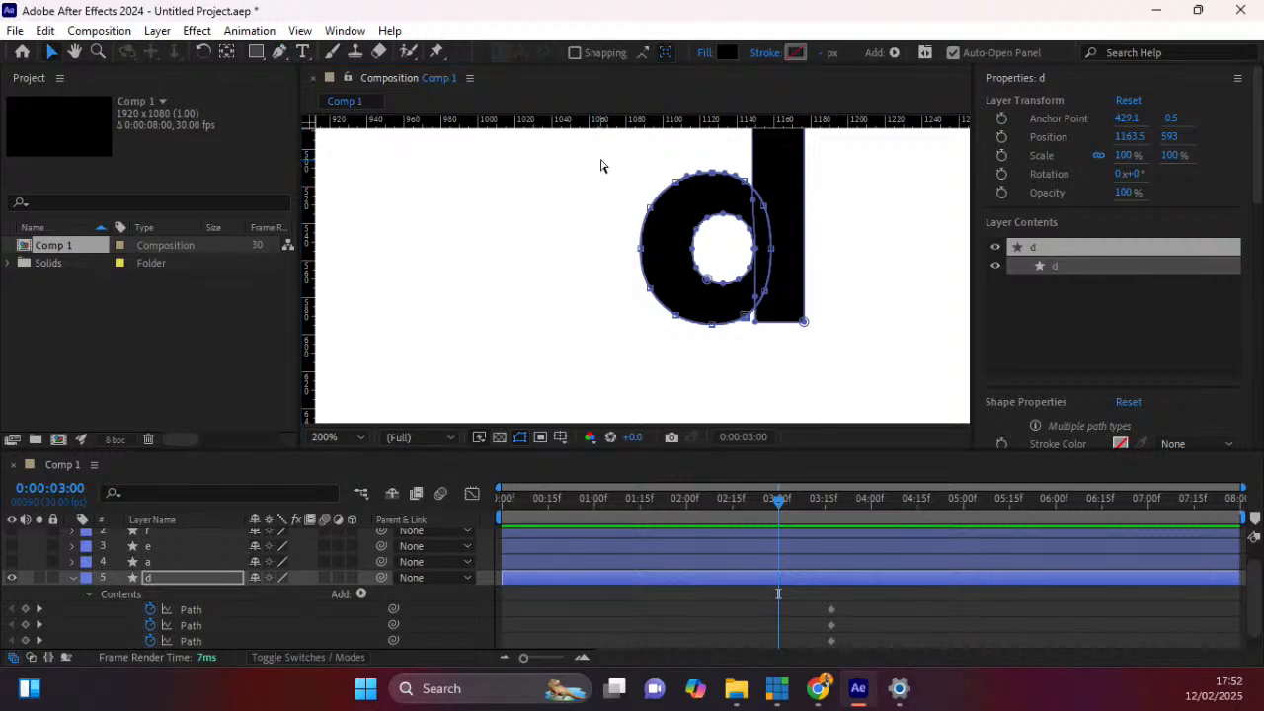
{"action": "left_click_drag", "start_coordinate": [596, 160], "coordinate": [751, 342]}
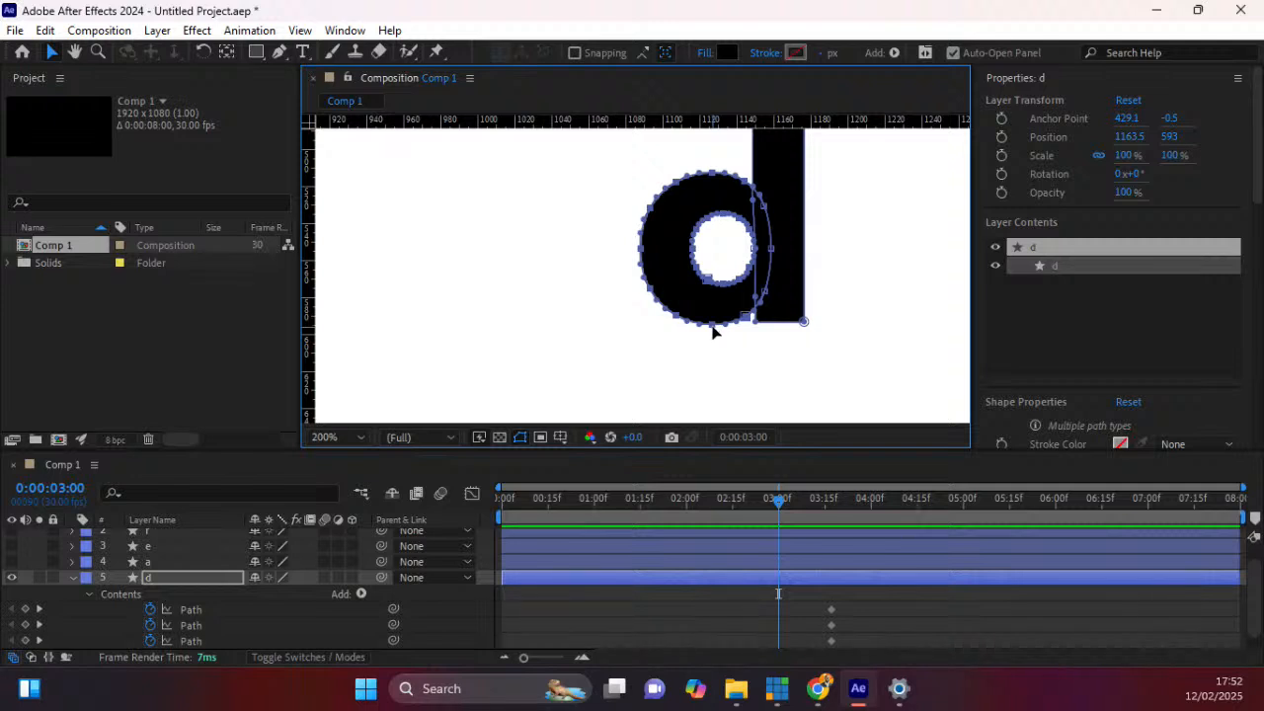
{"action": "double_click", "coordinate": [713, 325]}
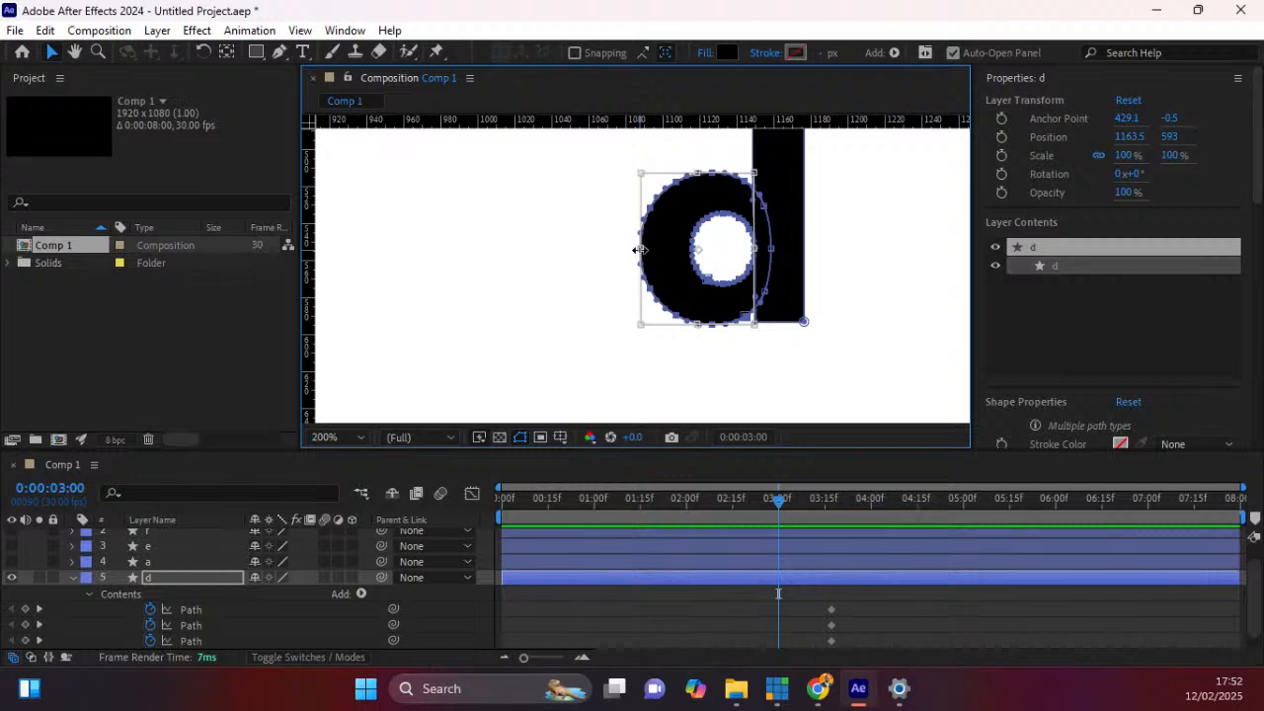
{"action": "left_click_drag", "start_coordinate": [640, 249], "coordinate": [756, 258]}
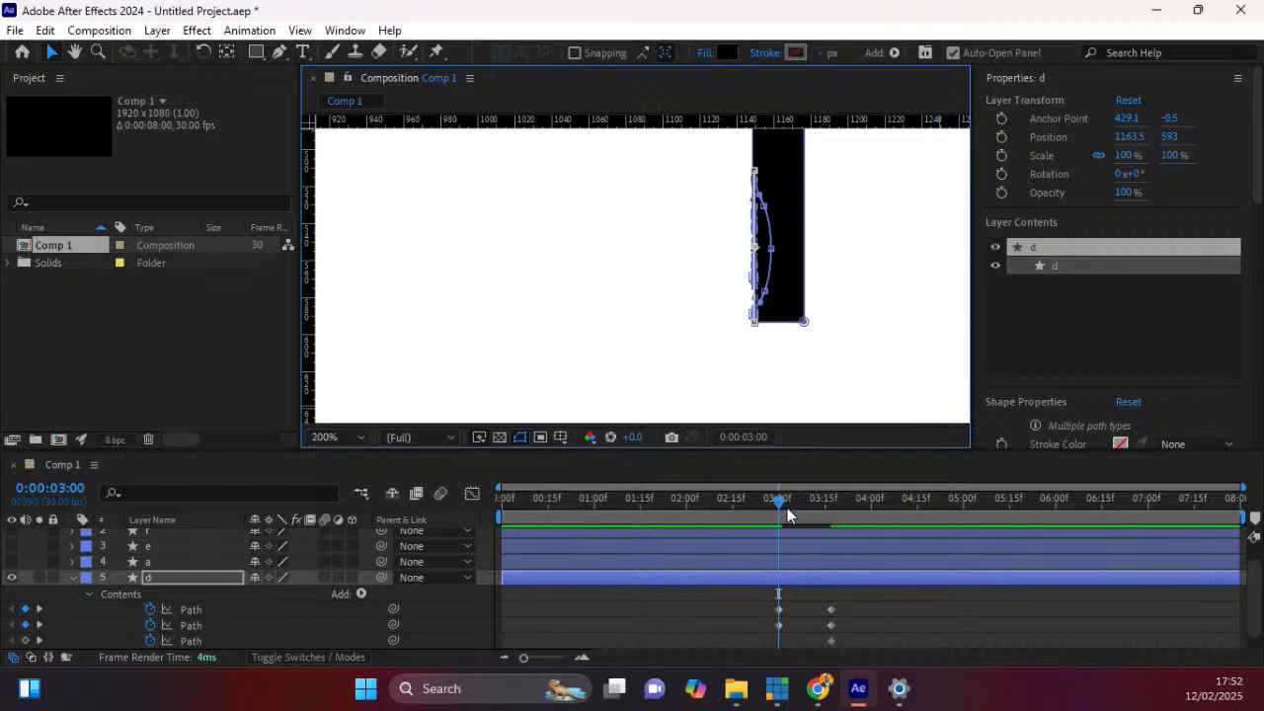
Preview the bowl of letter d growing out of its stem from about 0:00:02:17, and scrub through to 4 seconds.
{"action": "left_click_drag", "start_coordinate": [777, 500], "coordinate": [738, 499]}
{"action": "key", "text": "space"}
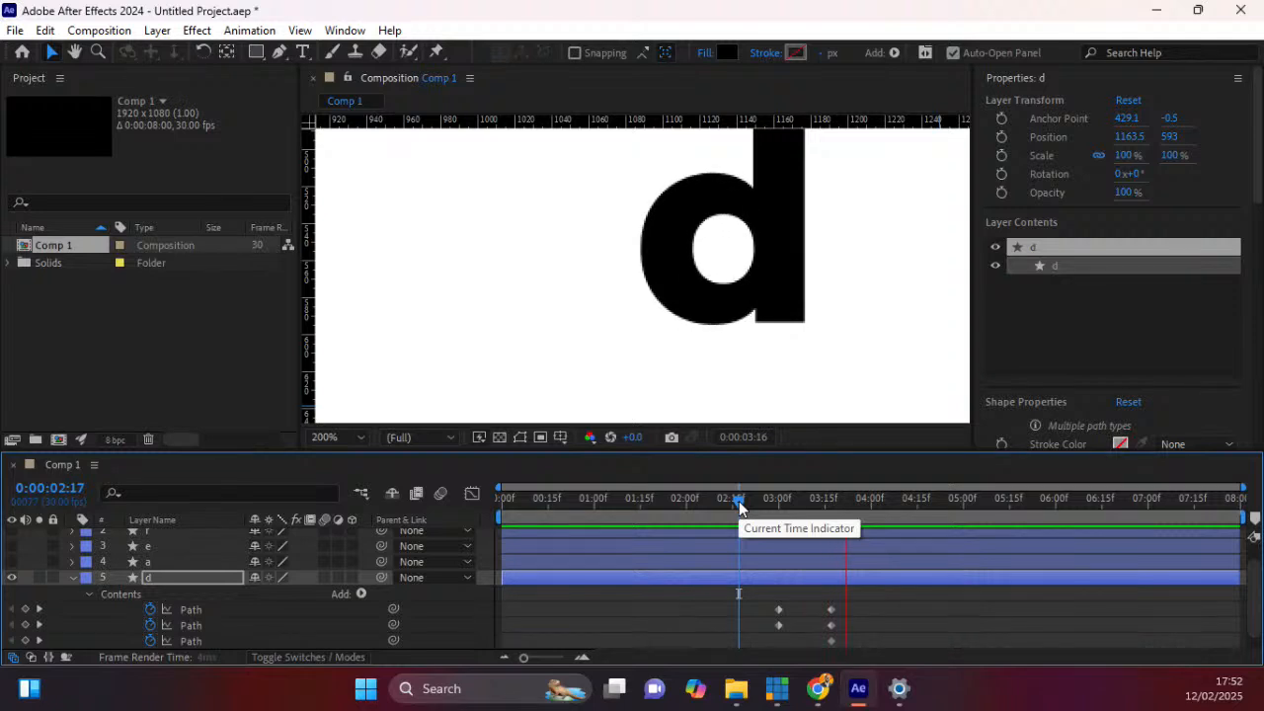
{"action": "key", "text": "space"}
{"action": "left_click_drag", "start_coordinate": [739, 501], "coordinate": [867, 495]}
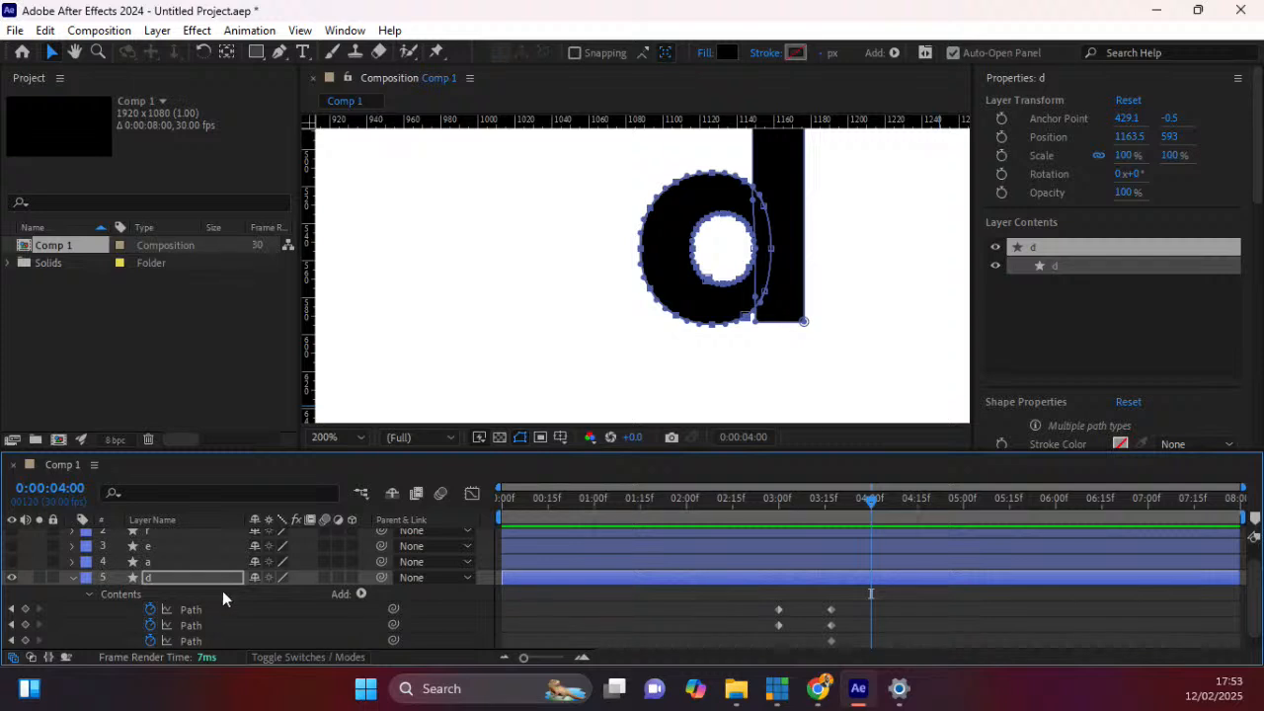
Reveal the keyframes of layer b and move its three Path keyframes to about 0:00:03:15.
{"action": "scroll", "coordinate": [222, 592], "scroll_direction": "up", "scroll_amount": 1}
{"action": "left_click", "coordinate": [174, 539]}
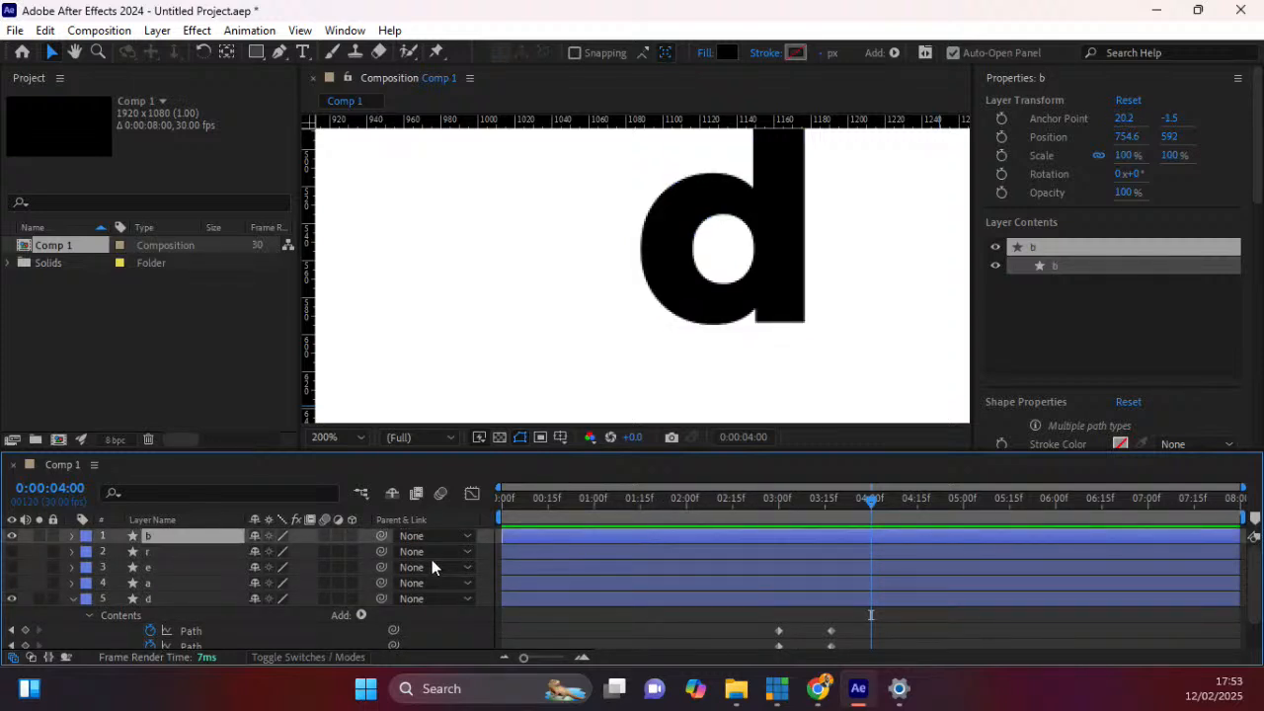
{"action": "key", "text": "u"}
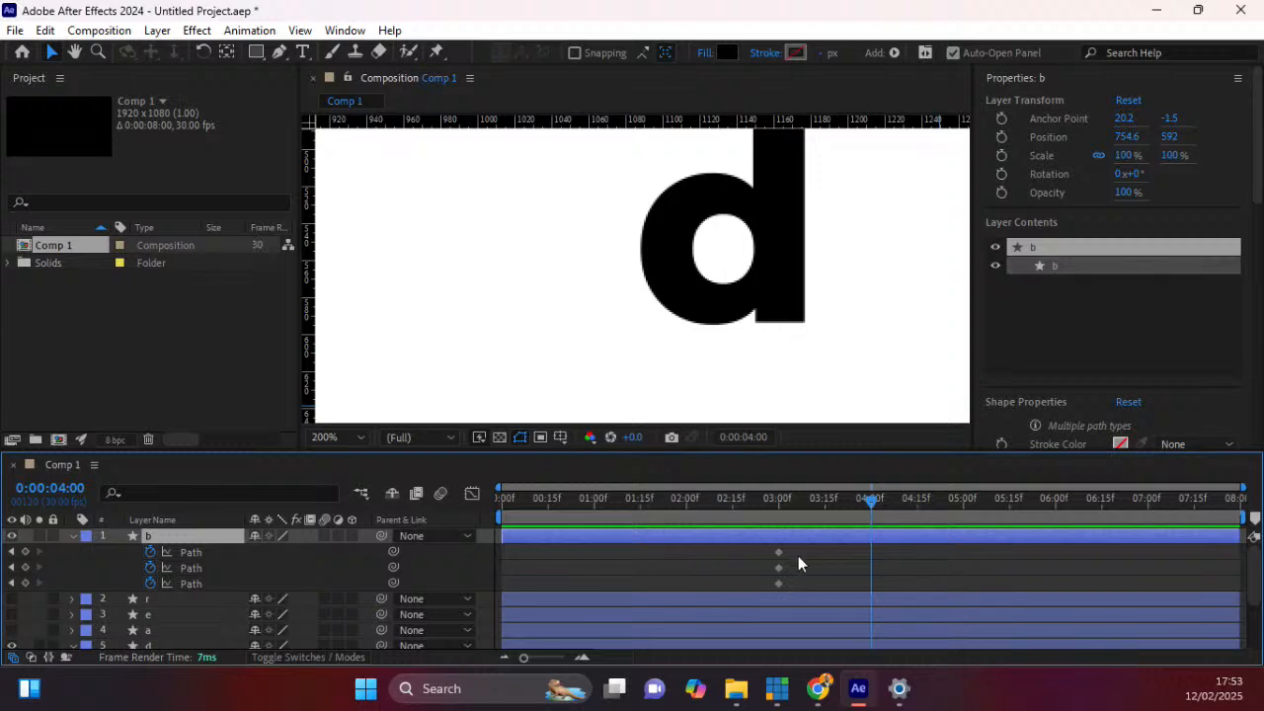
{"action": "left_click_drag", "start_coordinate": [796, 593], "coordinate": [825, 561]}
Align the full-shape Path keyframes of layers d and b at 0:00:03:15, and return the current time to about 3 seconds.
{"action": "left_click", "coordinate": [825, 499]}
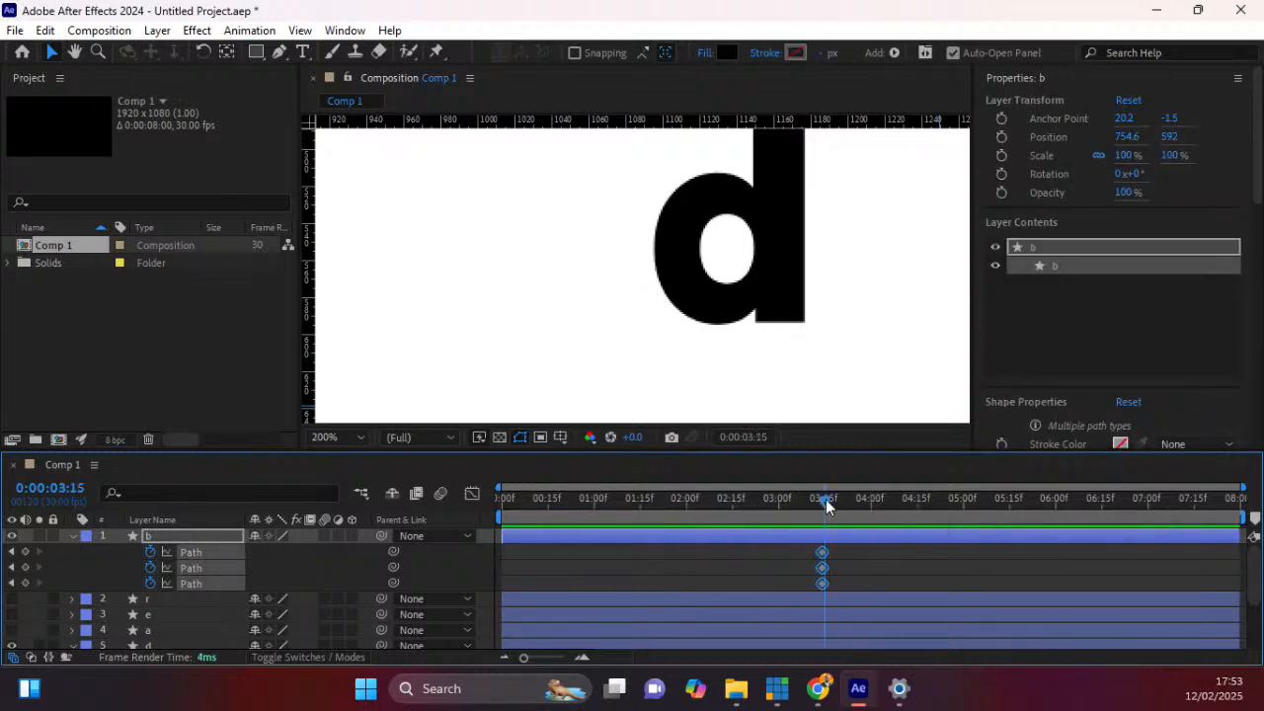
{"action": "scroll", "coordinate": [853, 605], "scroll_direction": "down", "scroll_amount": 2}
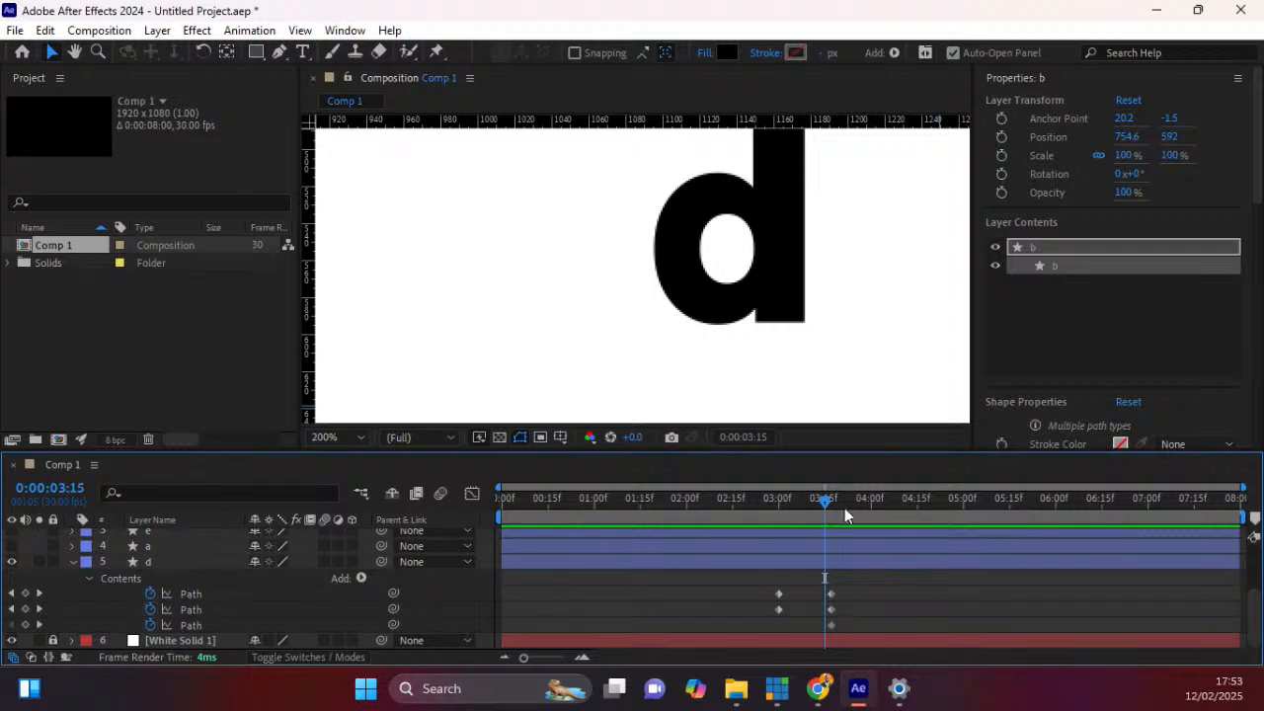
{"action": "left_click_drag", "start_coordinate": [845, 586], "coordinate": [824, 626]}
{"action": "scroll", "coordinate": [728, 592], "scroll_direction": "up", "scroll_amount": 2}
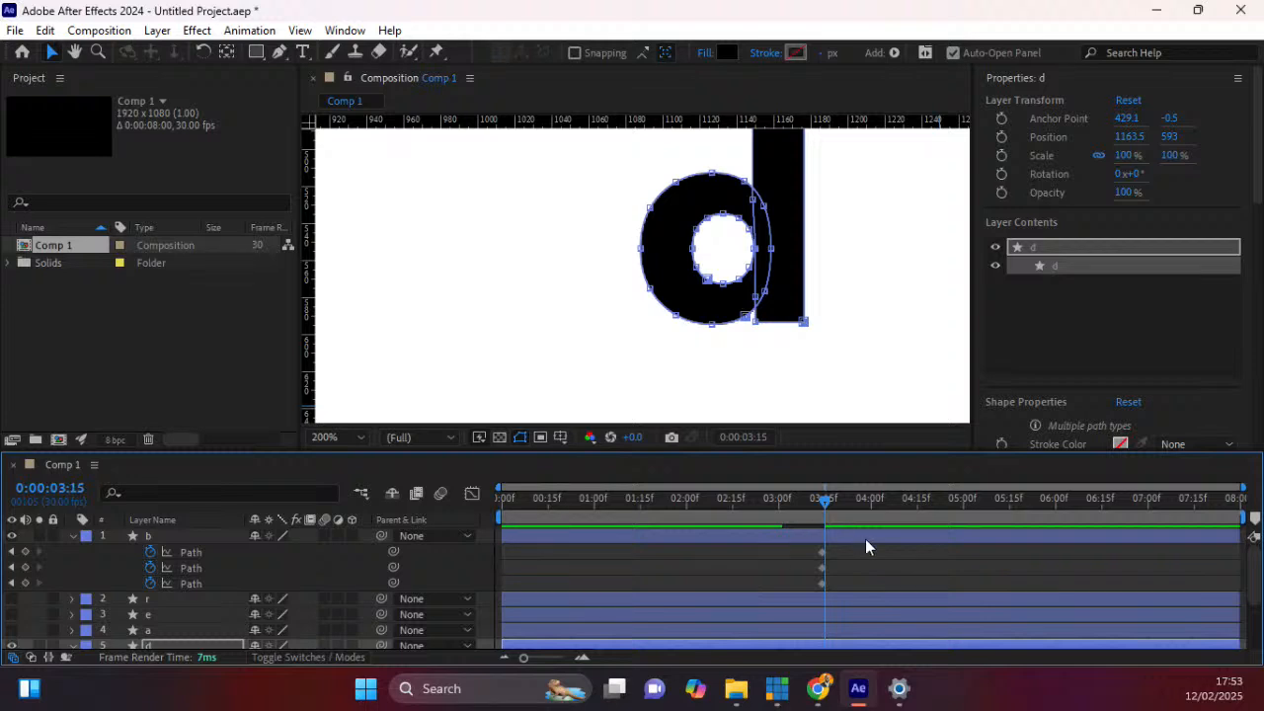
{"action": "left_click_drag", "start_coordinate": [843, 549], "coordinate": [818, 579]}
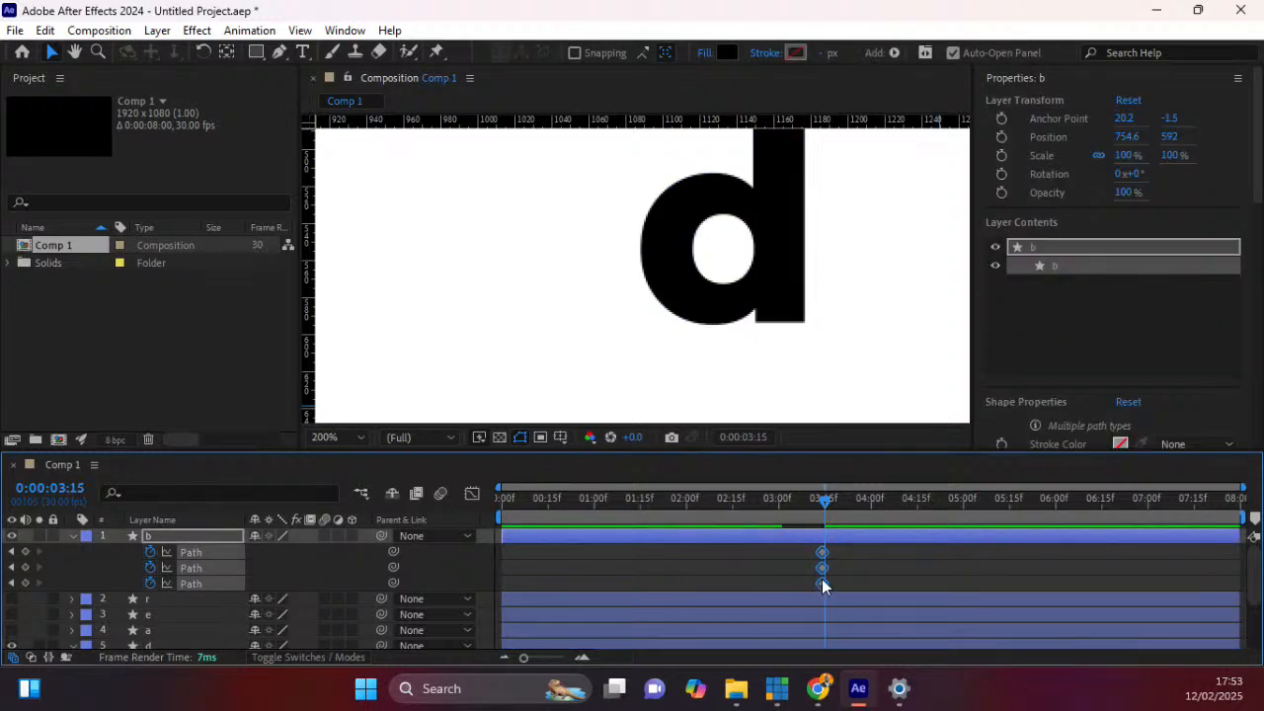
{"action": "left_click", "coordinate": [780, 499]}
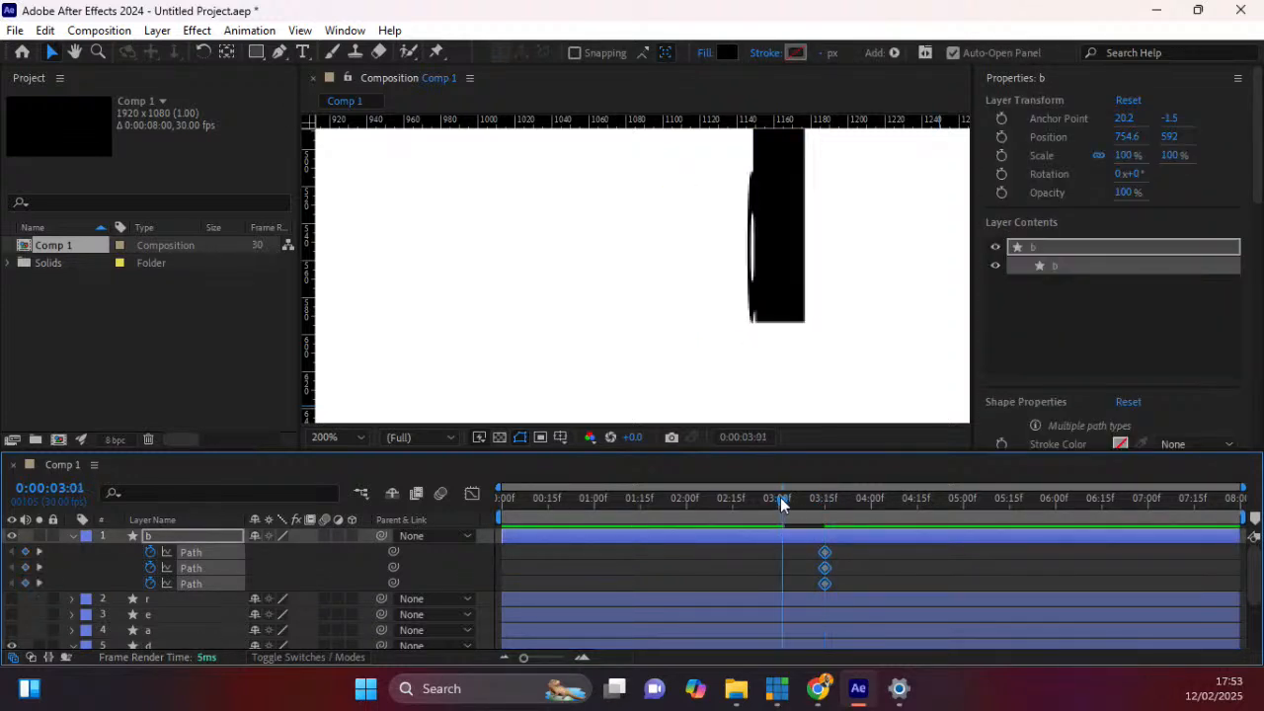
Select the bowl vertices of letter b at 3 seconds and squash them horizontally with free transform until they lie flat against the stem.
{"action": "left_click_drag", "start_coordinate": [781, 500], "coordinate": [776, 499]}
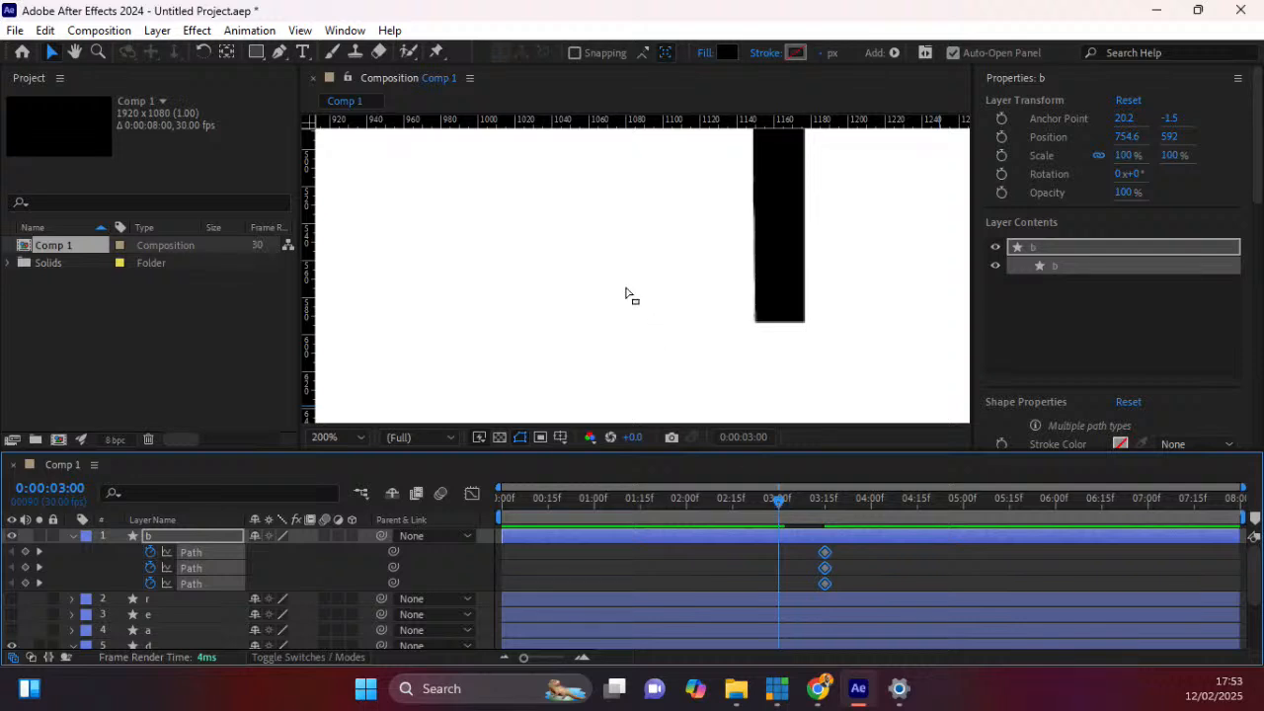
{"action": "key", "text": "h"}
{"action": "left_click_drag", "start_coordinate": [580, 291], "coordinate": [953, 316]}
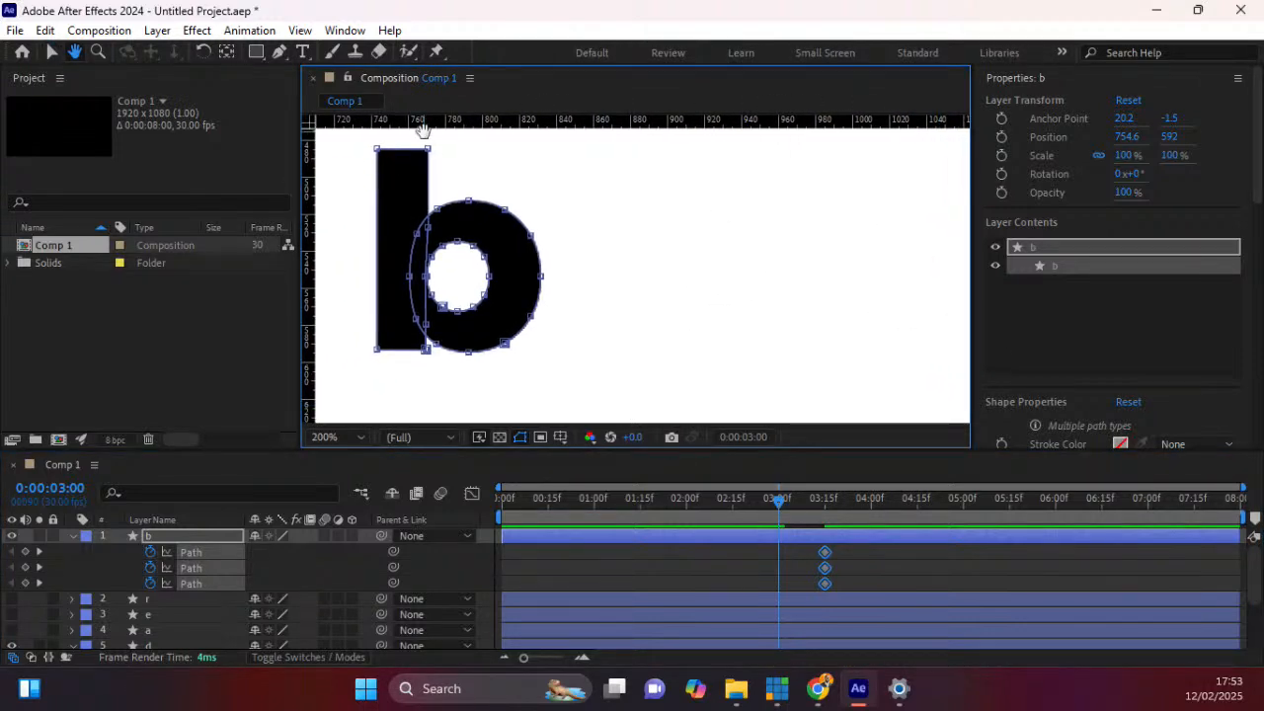
{"action": "left_click", "coordinate": [282, 53]}
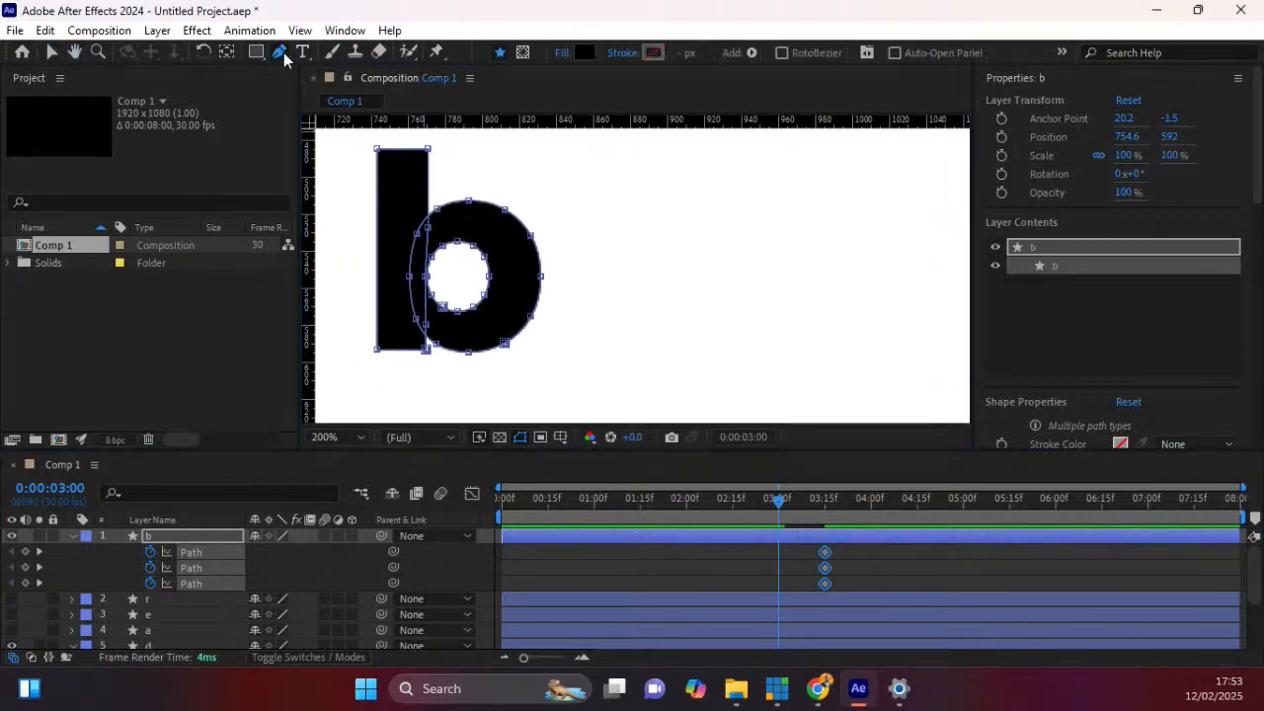
{"action": "left_click", "coordinate": [531, 242]}
{"action": "left_click", "coordinate": [51, 53]}
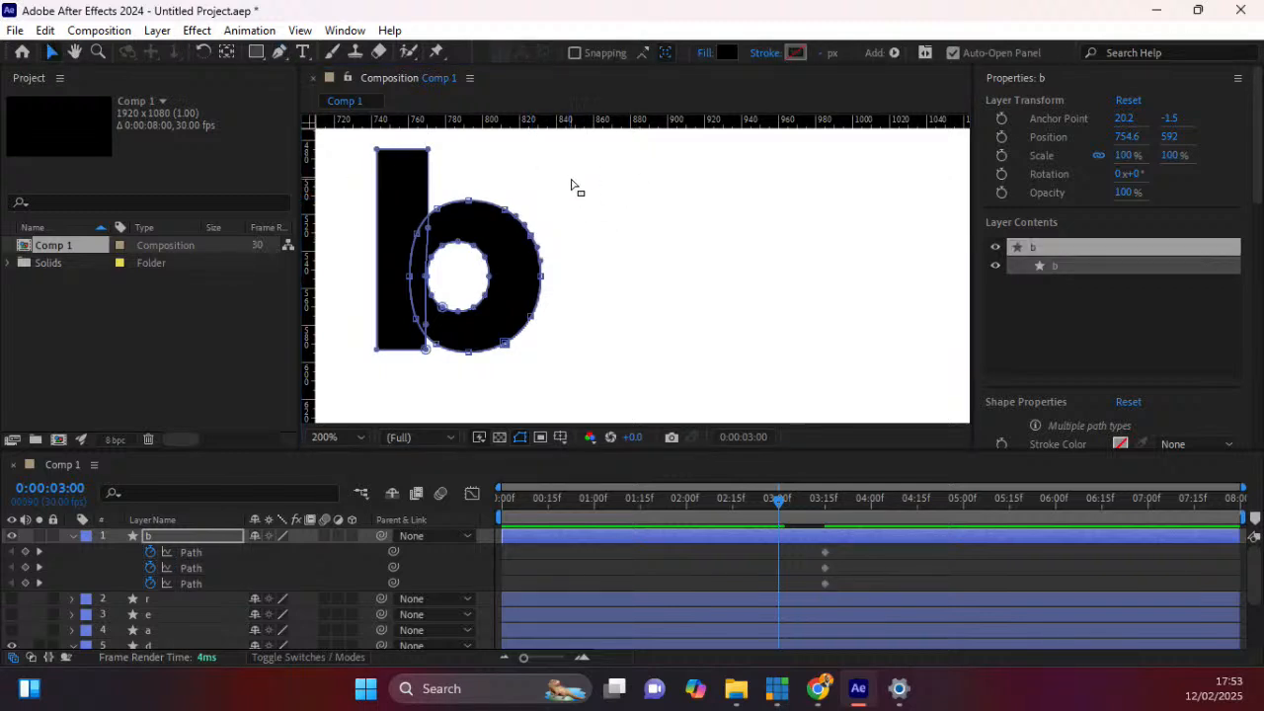
{"action": "left_click_drag", "start_coordinate": [561, 178], "coordinate": [430, 370]}
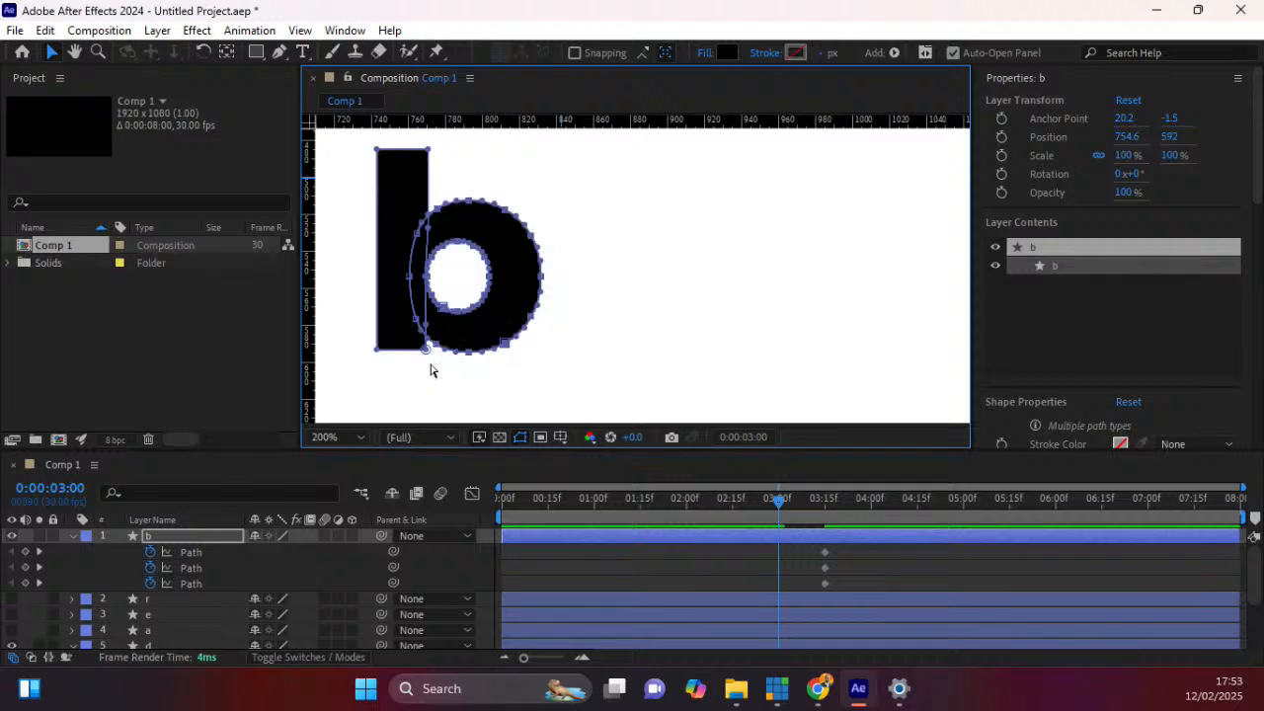
{"action": "double_click", "coordinate": [505, 348]}
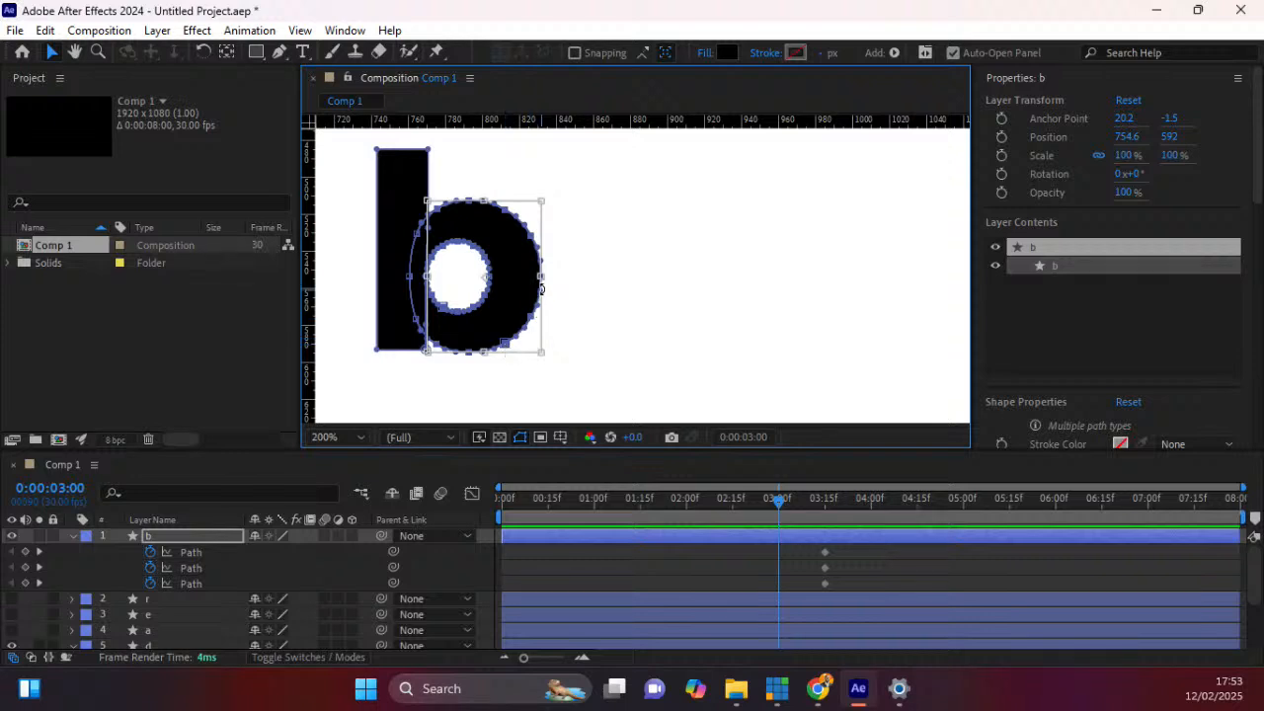
{"action": "left_click_drag", "start_coordinate": [539, 278], "coordinate": [427, 284]}
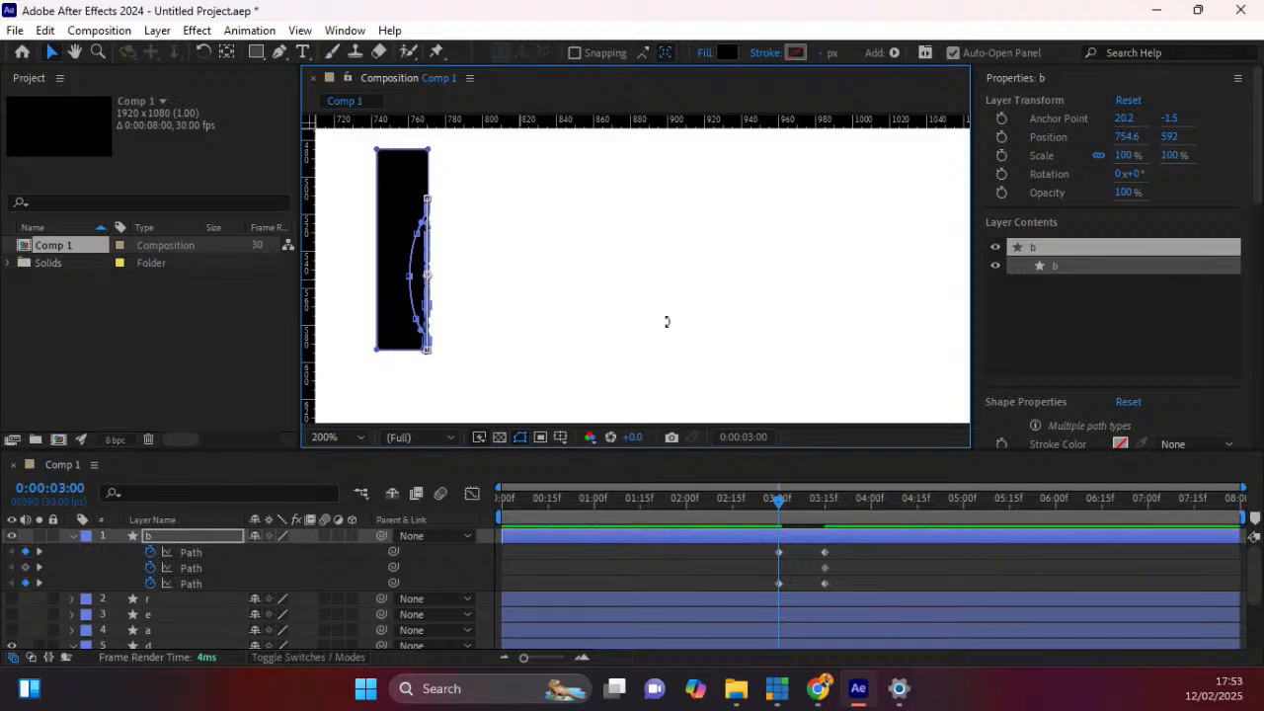
Preview the bowl of letter b growing out of its stem, and set the current time to 0:00:02:12.
{"action": "key", "text": "space"}
{"action": "key", "text": "space"}
{"action": "left_click_drag", "start_coordinate": [775, 500], "coordinate": [724, 515]}
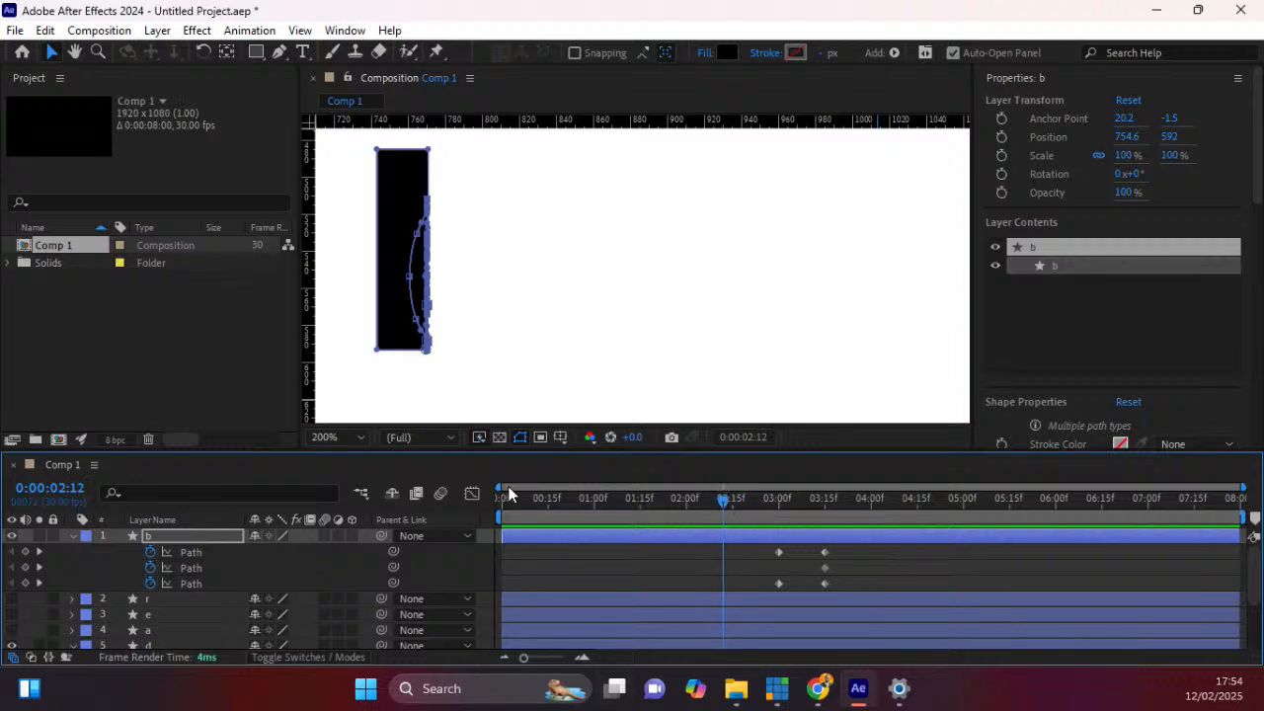
Move the anchor point of layer b to the bottom centre of its stem with the Pan Behind tool, matching the placement on d.
{"action": "left_click", "coordinate": [348, 441]}
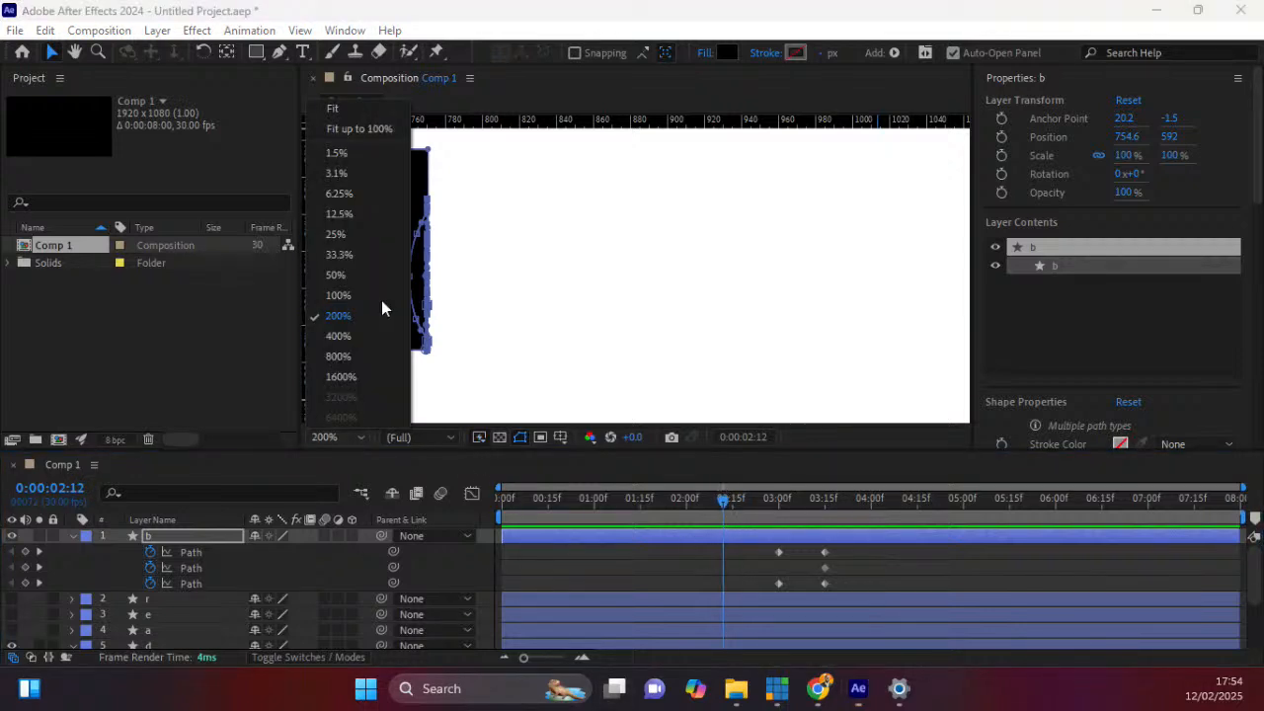
{"action": "left_click", "coordinate": [330, 107]}
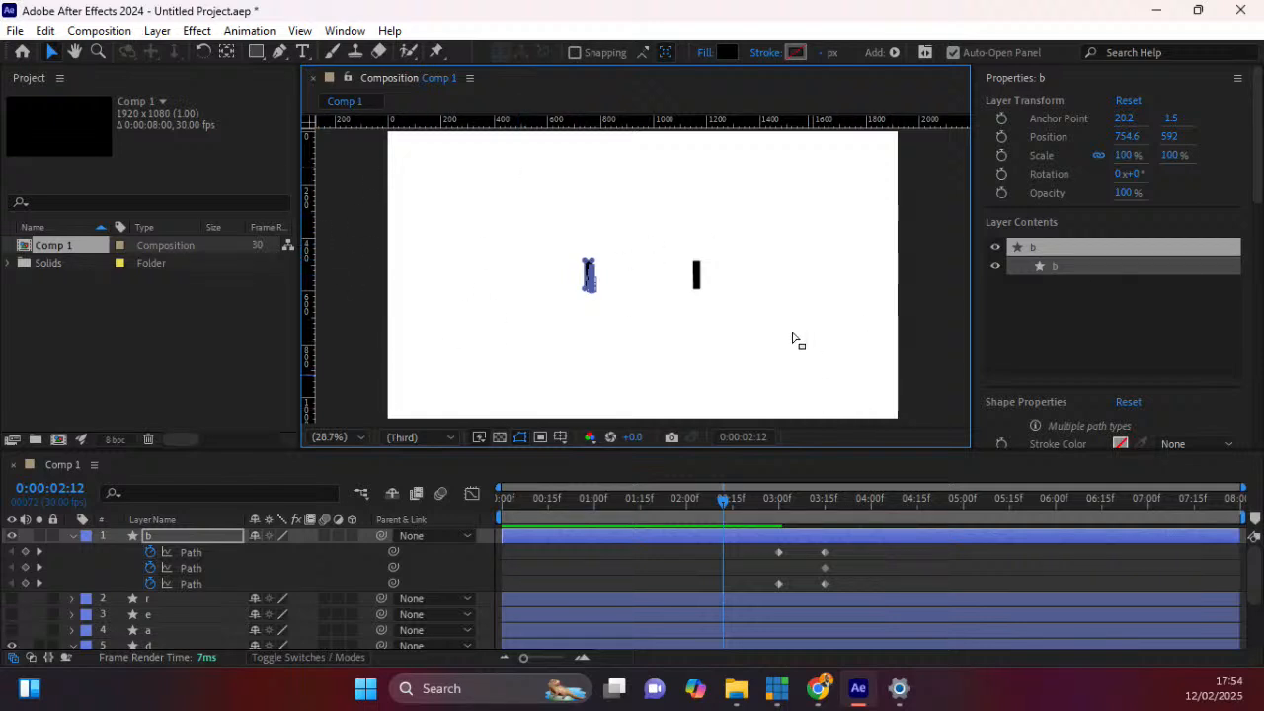
{"action": "left_click", "coordinate": [698, 280]}
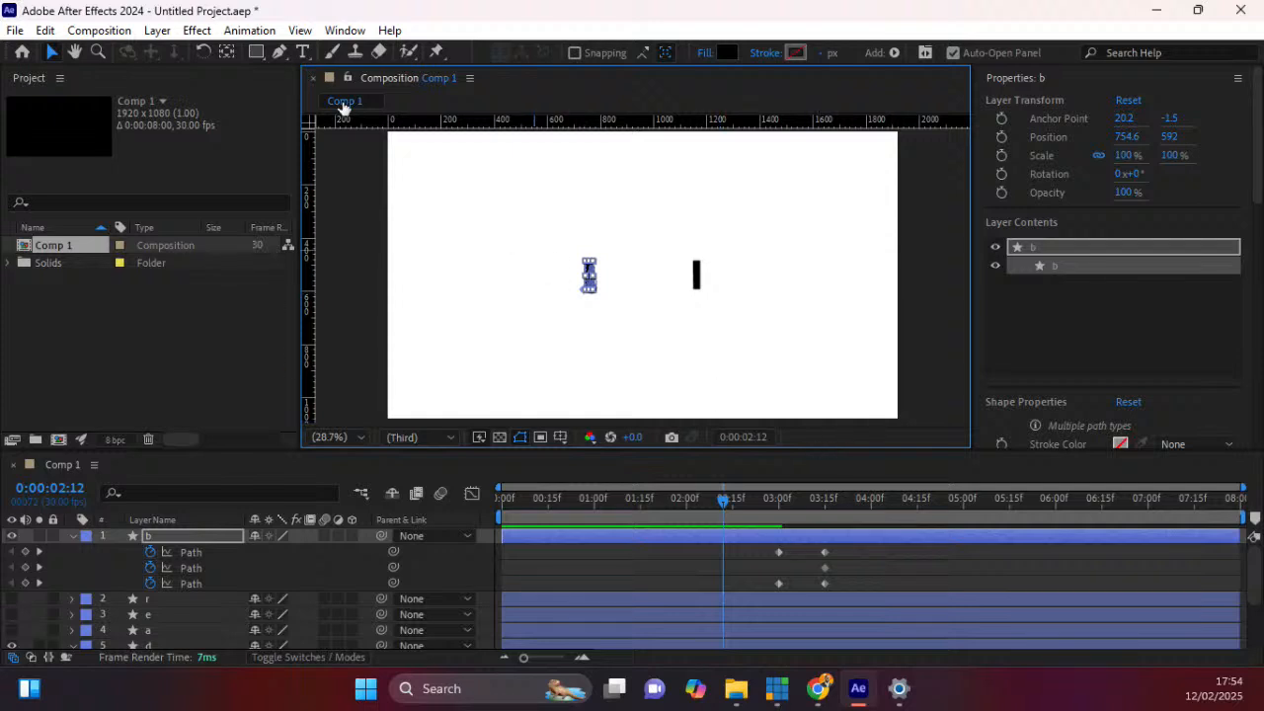
{"action": "left_click", "coordinate": [226, 51]}
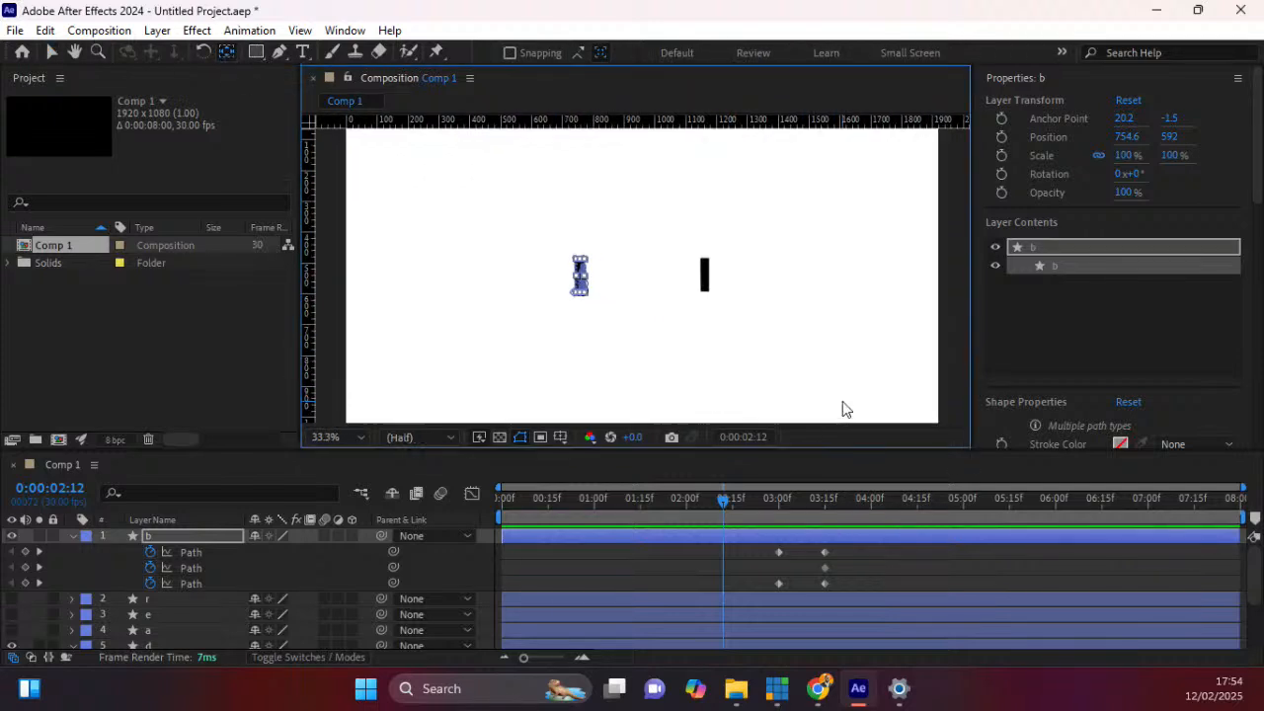
{"action": "key", "text": "slash"}
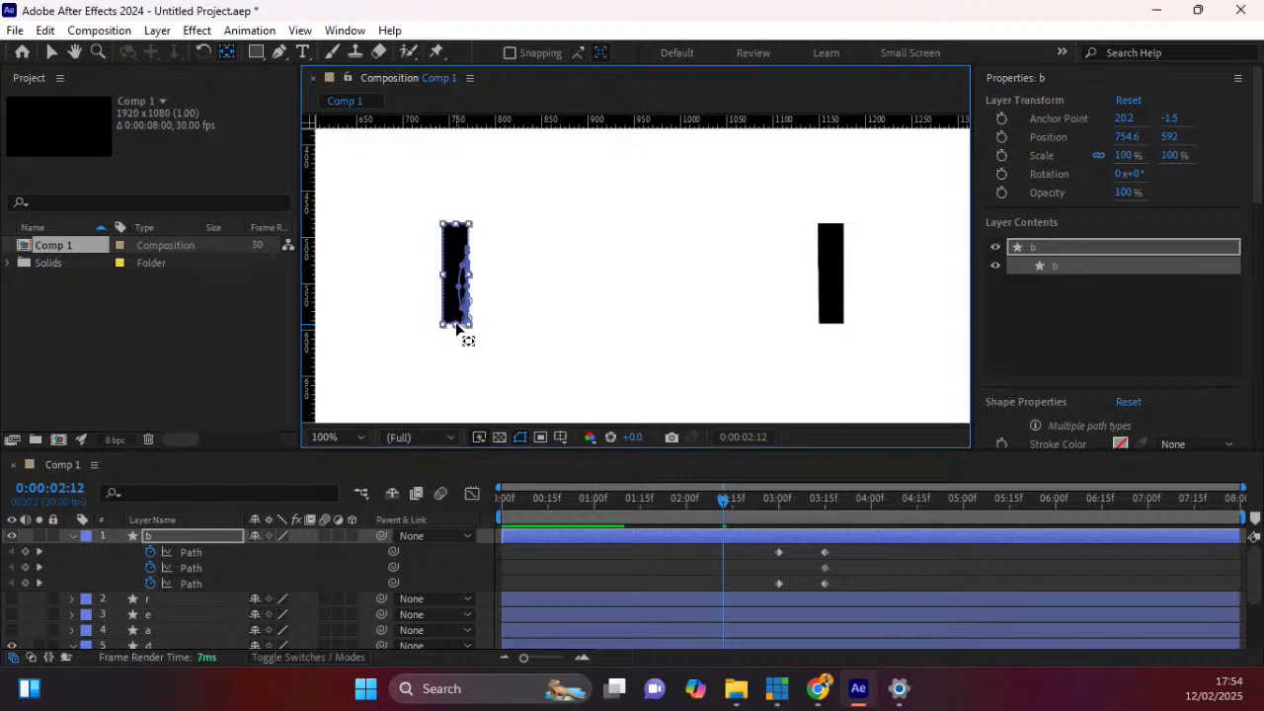
{"action": "left_click", "coordinate": [829, 301]}
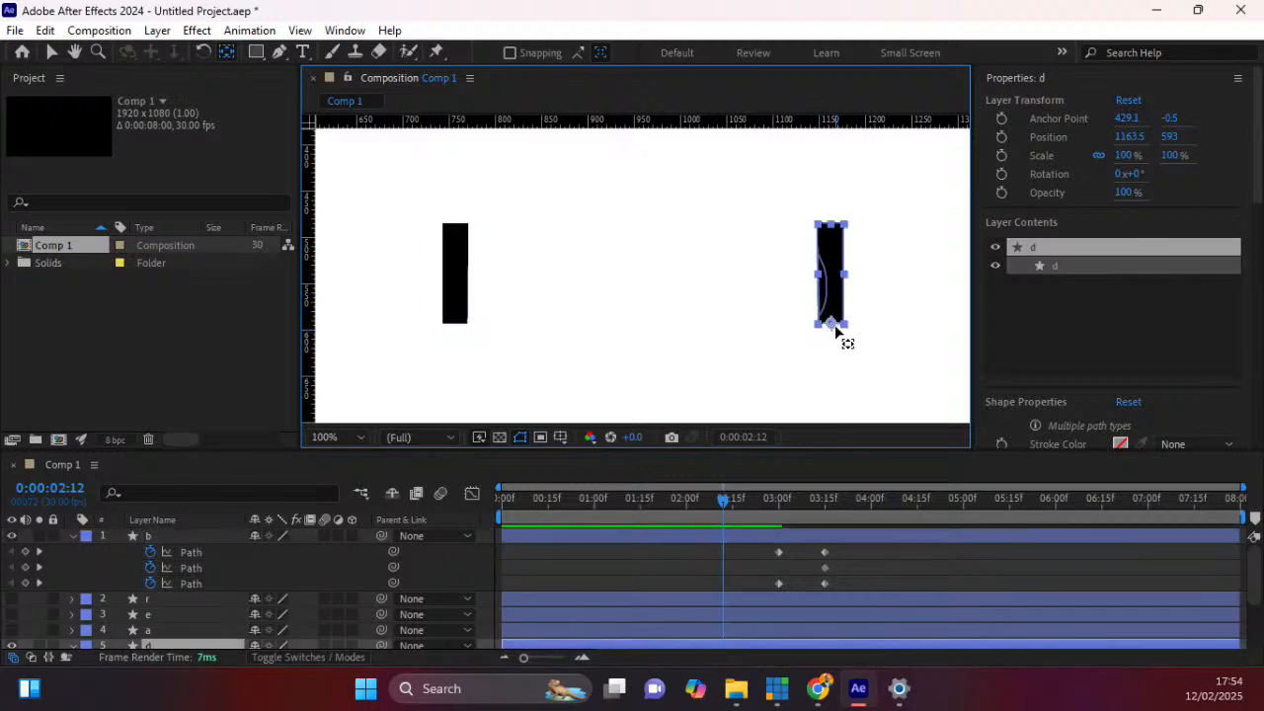
{"action": "left_click", "coordinate": [454, 283]}
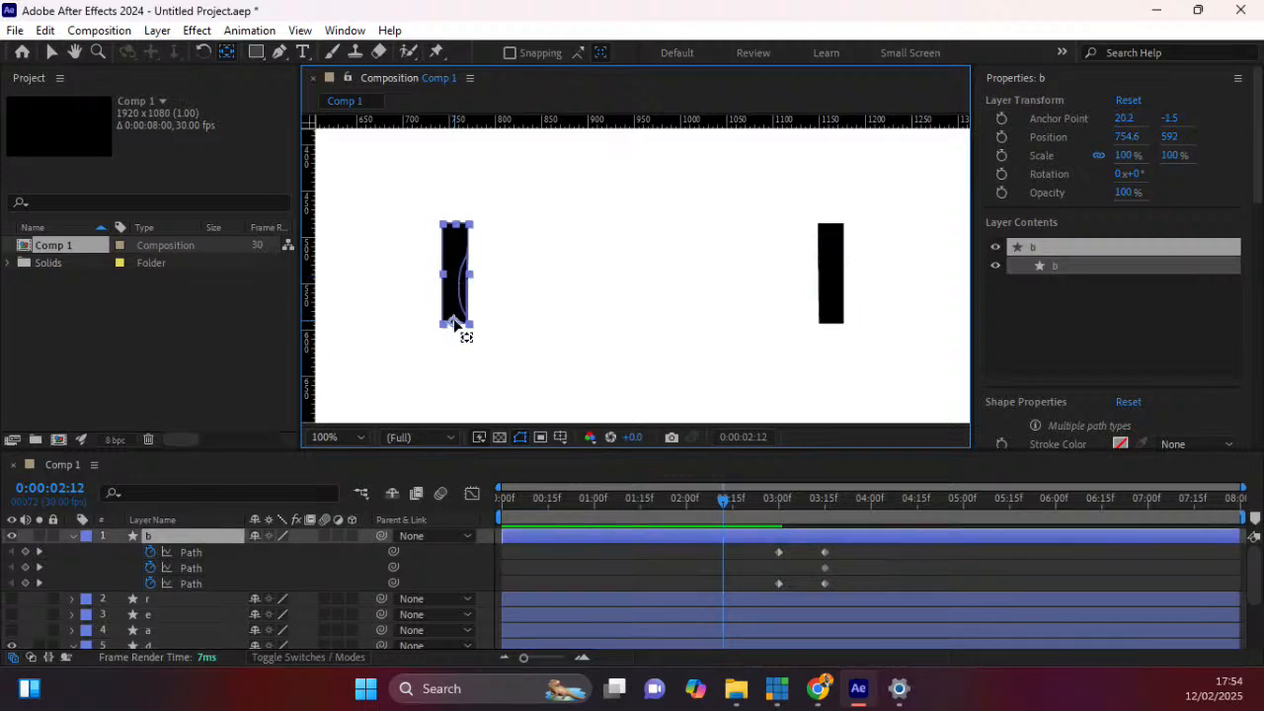
{"action": "left_click_drag", "start_coordinate": [455, 326], "coordinate": [456, 327]}
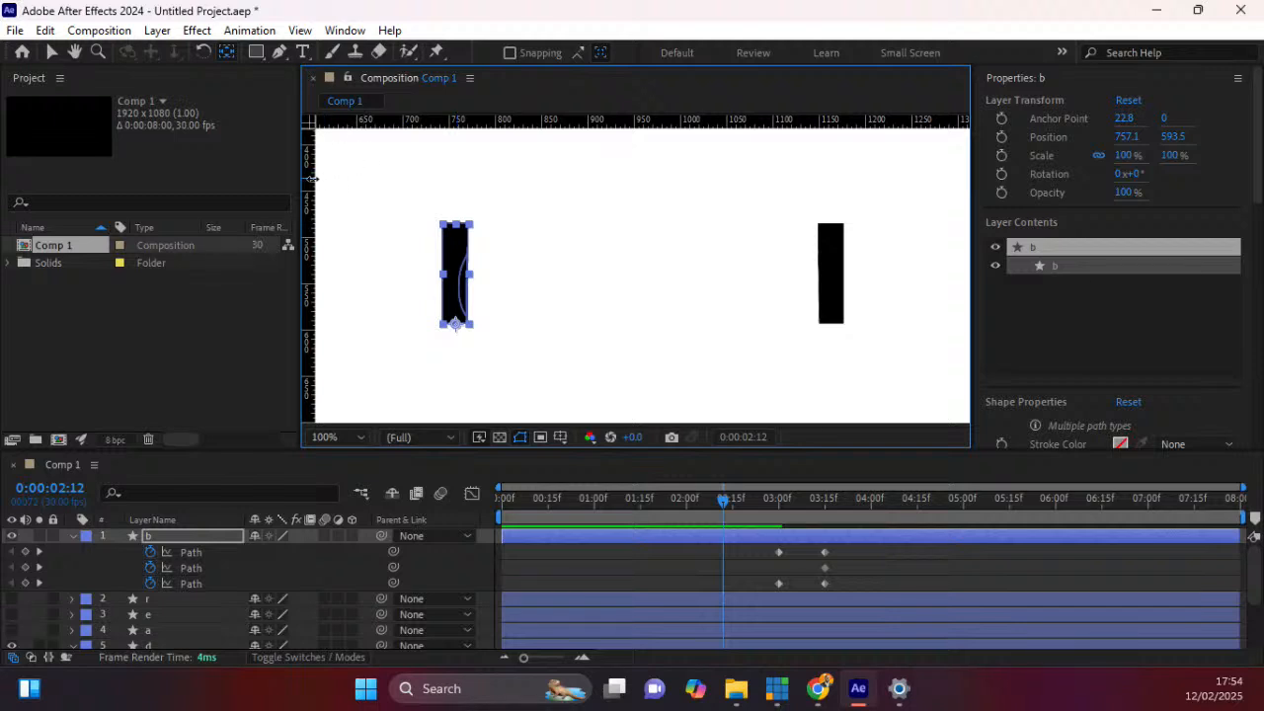
Place two vertical ruler guides, one through the centre of the b stem and one through the centre of the d stem.
{"action": "left_click_drag", "start_coordinate": [310, 178], "coordinate": [454, 187]}
{"action": "left_click_drag", "start_coordinate": [312, 204], "coordinate": [831, 205]}
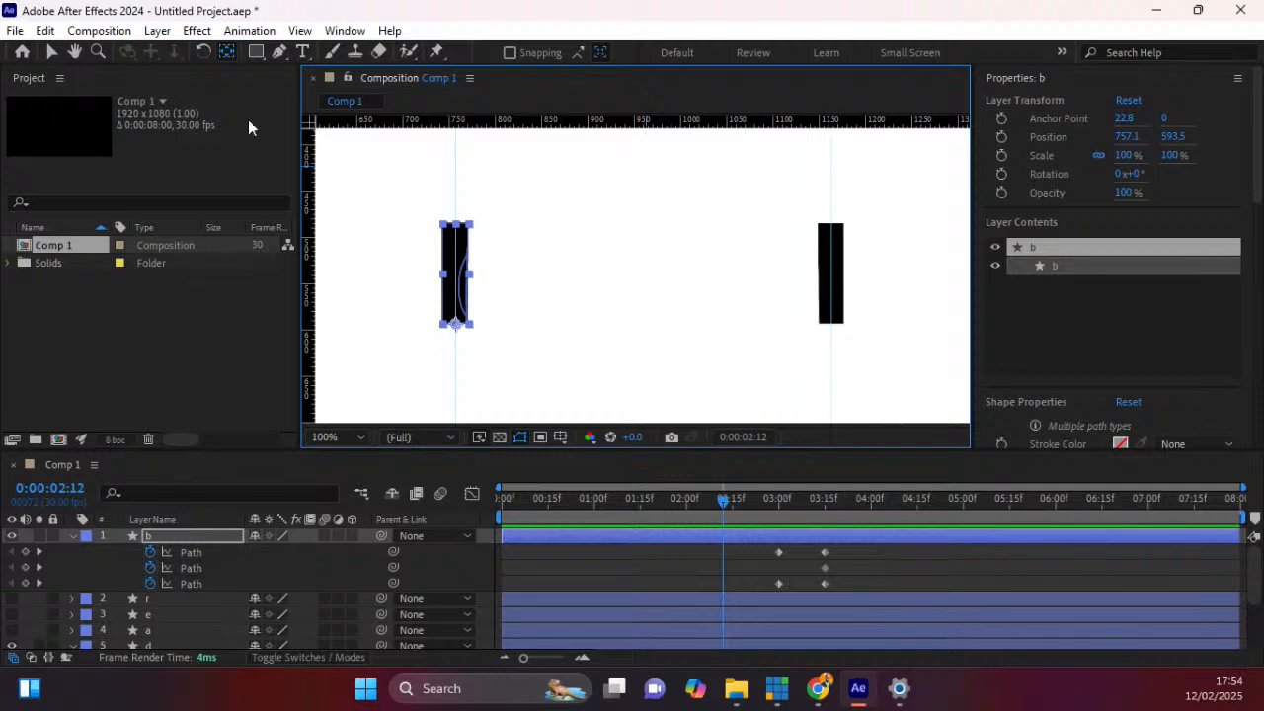
{"action": "left_click", "coordinate": [51, 52]}
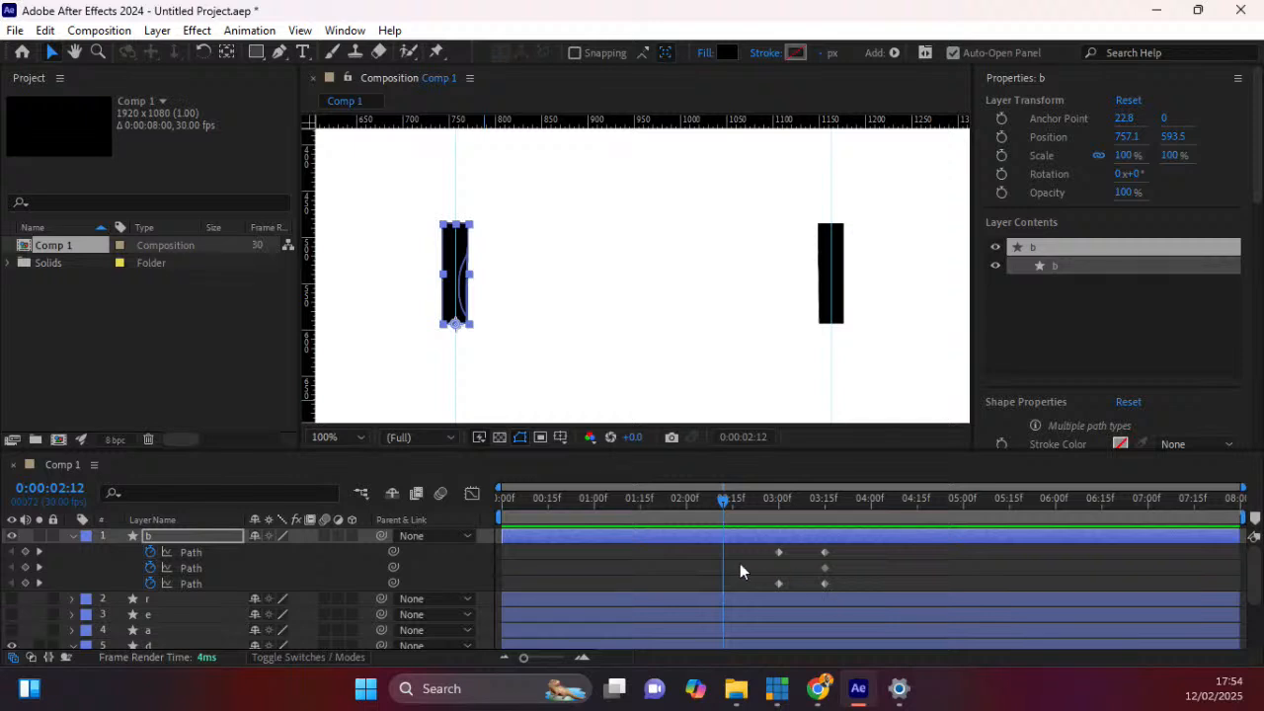
Keyframe layer b's resting Position at 0:00:02:27, and set its X position to 1162.1 at 0:00:02:15 so it starts on the d guide.
{"action": "key", "text": "p"}
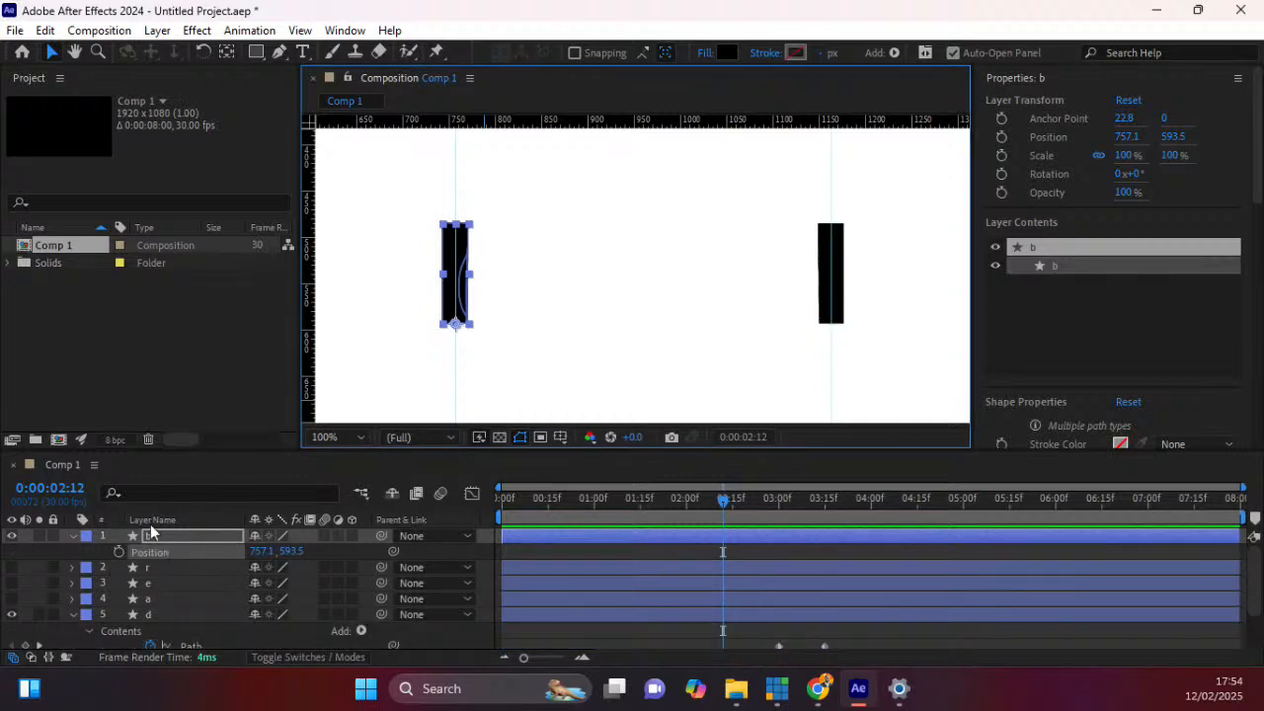
{"action": "left_click", "coordinate": [176, 536]}
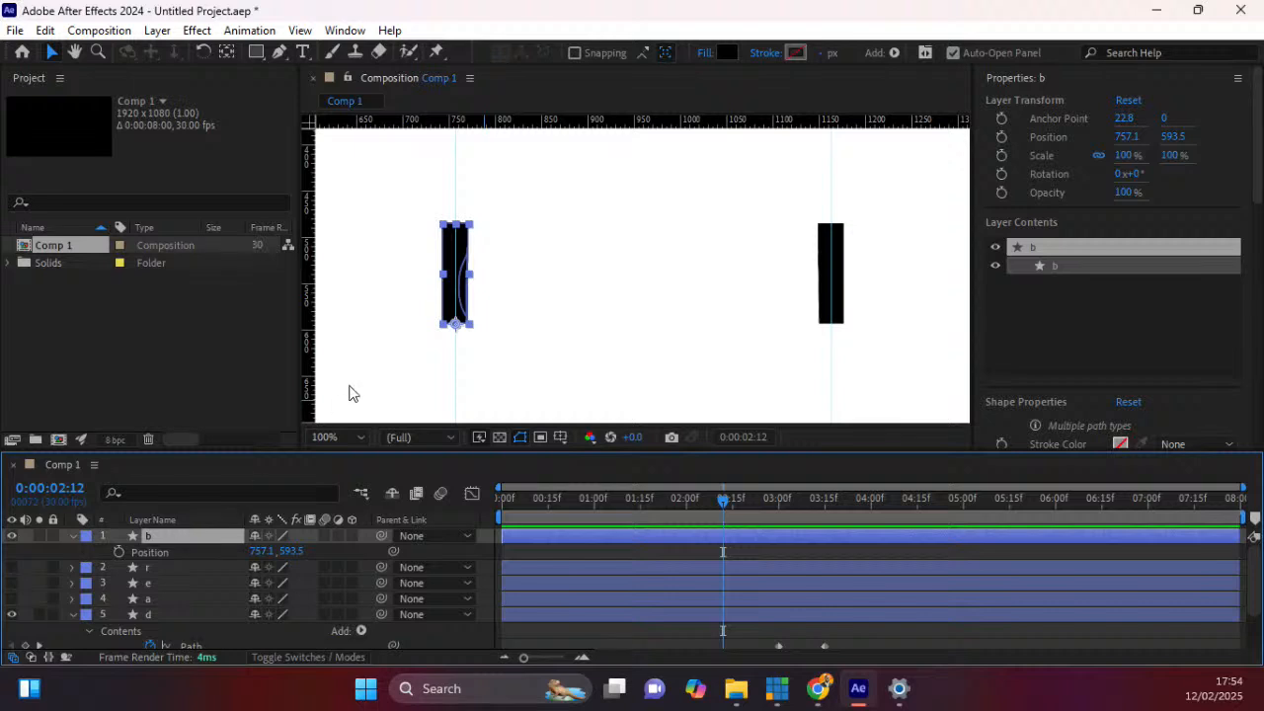
{"action": "left_click", "coordinate": [120, 552]}
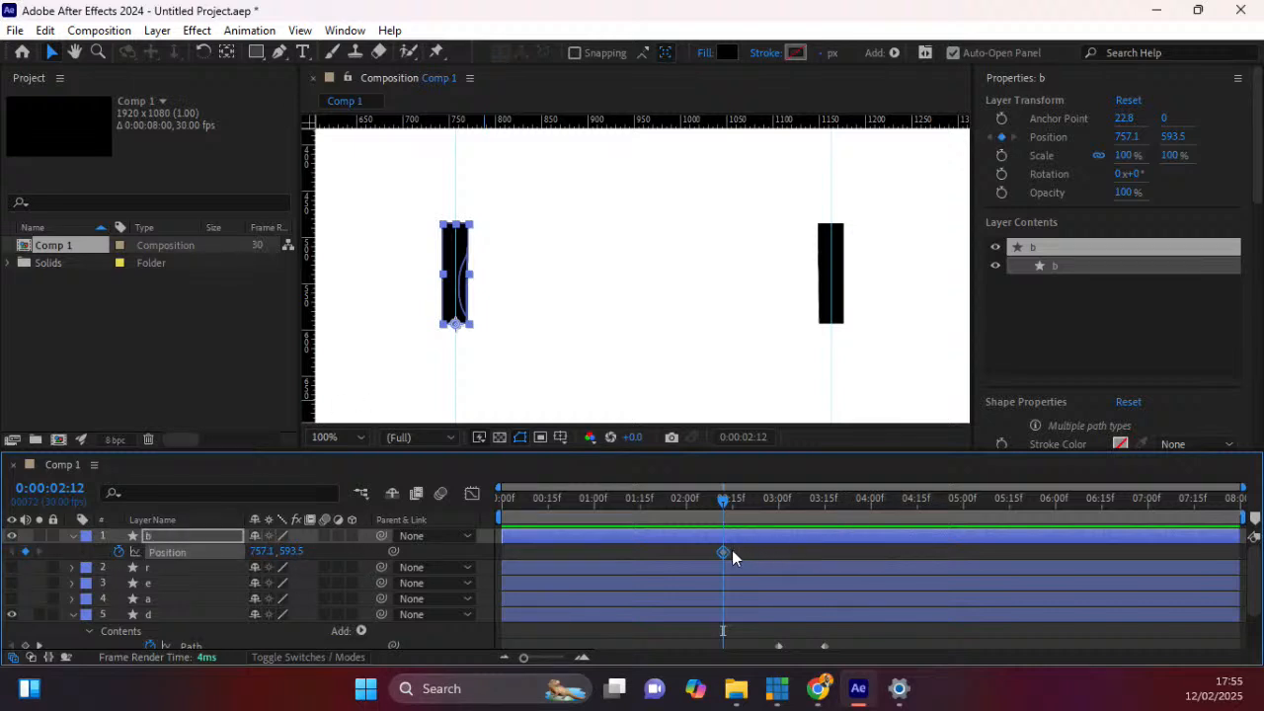
{"action": "left_click_drag", "start_coordinate": [725, 551], "coordinate": [761, 550]}
{"action": "left_click", "coordinate": [779, 500]}
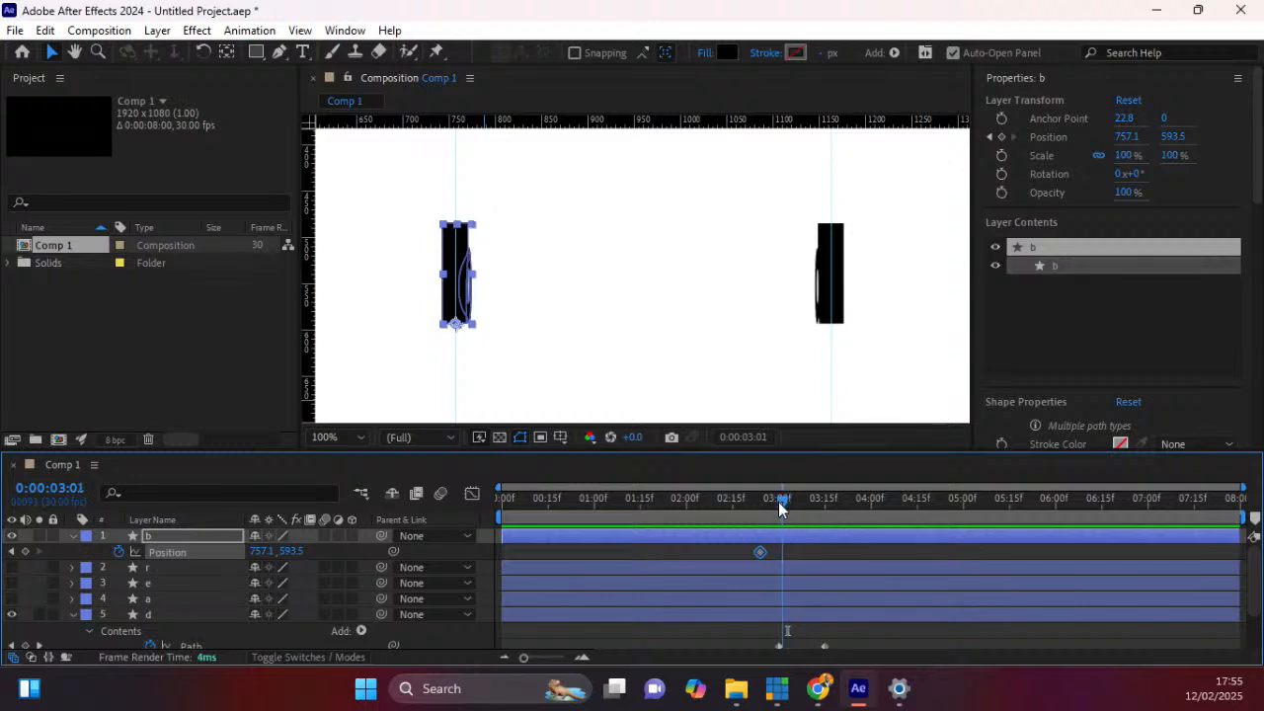
{"action": "left_click", "coordinate": [776, 503]}
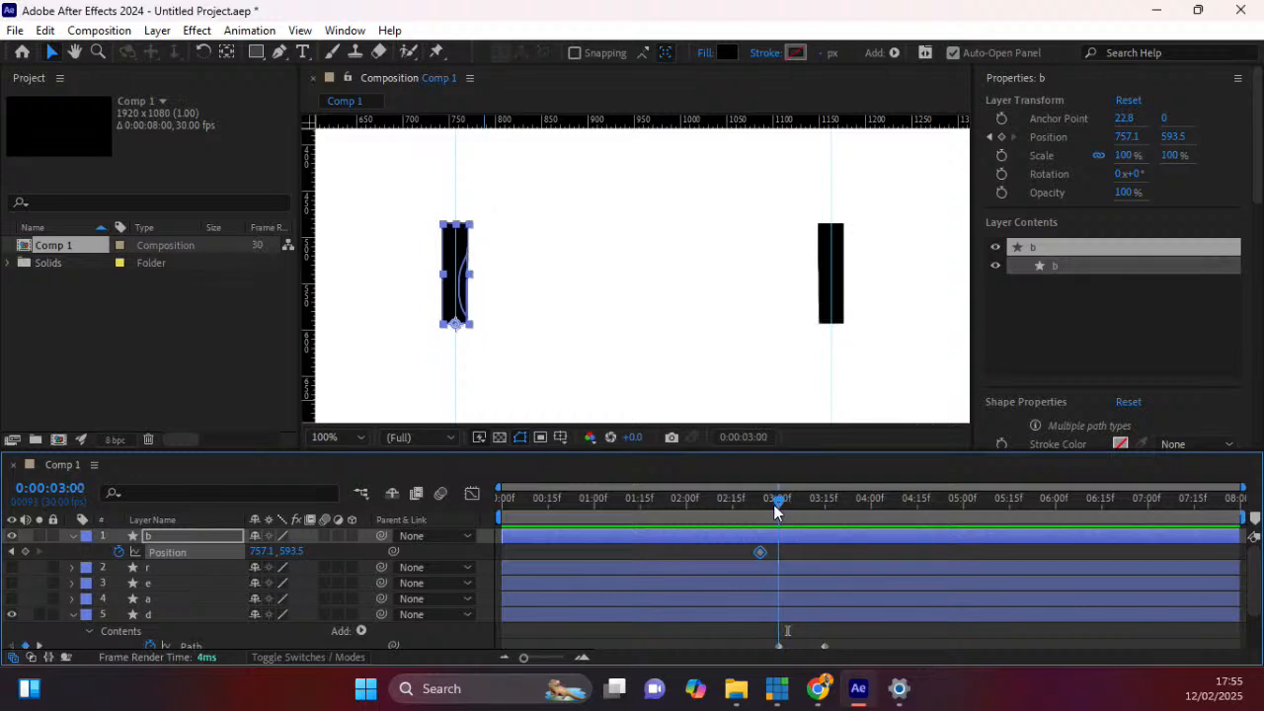
{"action": "left_click", "coordinate": [774, 505]}
{"action": "key", "text": "Page_Up"}
{"action": "key", "text": "Page_Up"}
{"action": "left_click_drag", "start_coordinate": [763, 554], "coordinate": [769, 558]}
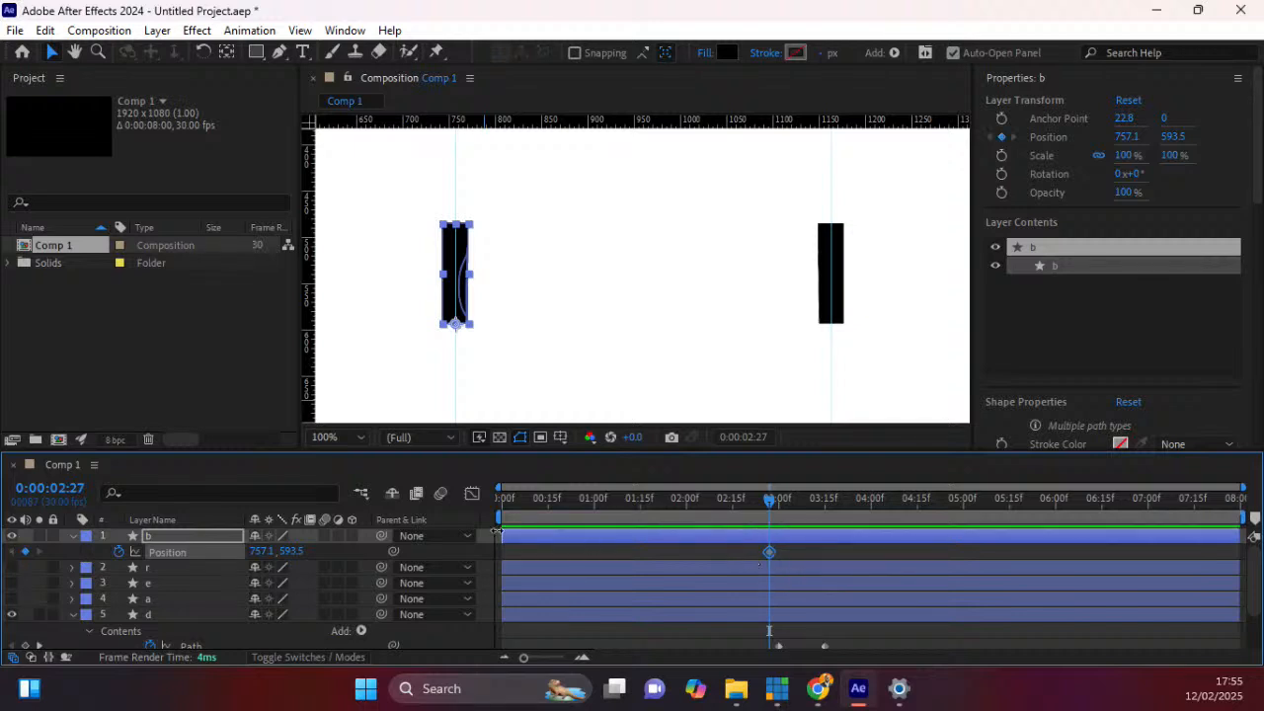
{"action": "left_click_drag", "start_coordinate": [770, 505], "coordinate": [732, 501]}
{"action": "left_click_drag", "start_coordinate": [265, 553], "coordinate": [631, 543]}
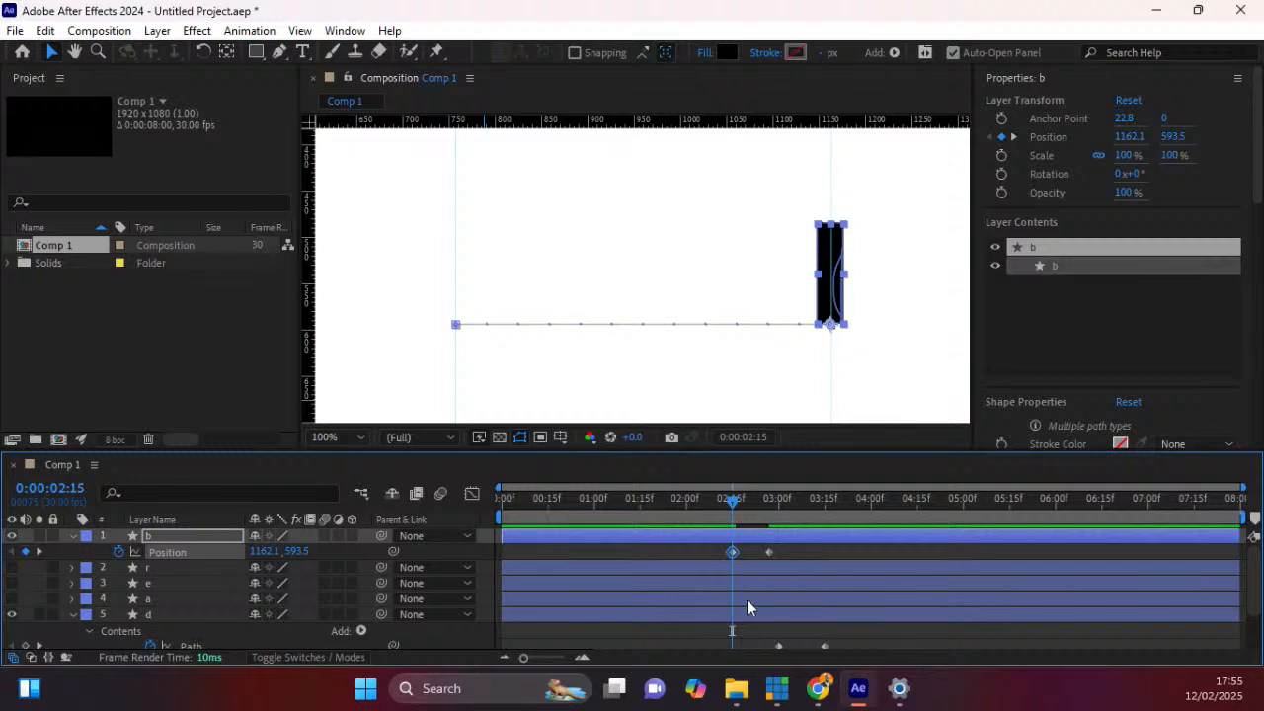
Keyframe layer d's resting Position at 0:00:02:27, and set its X position to 757.5 at 0:00:02:15 so it starts on the b guide.
{"action": "left_click", "coordinate": [713, 615]}
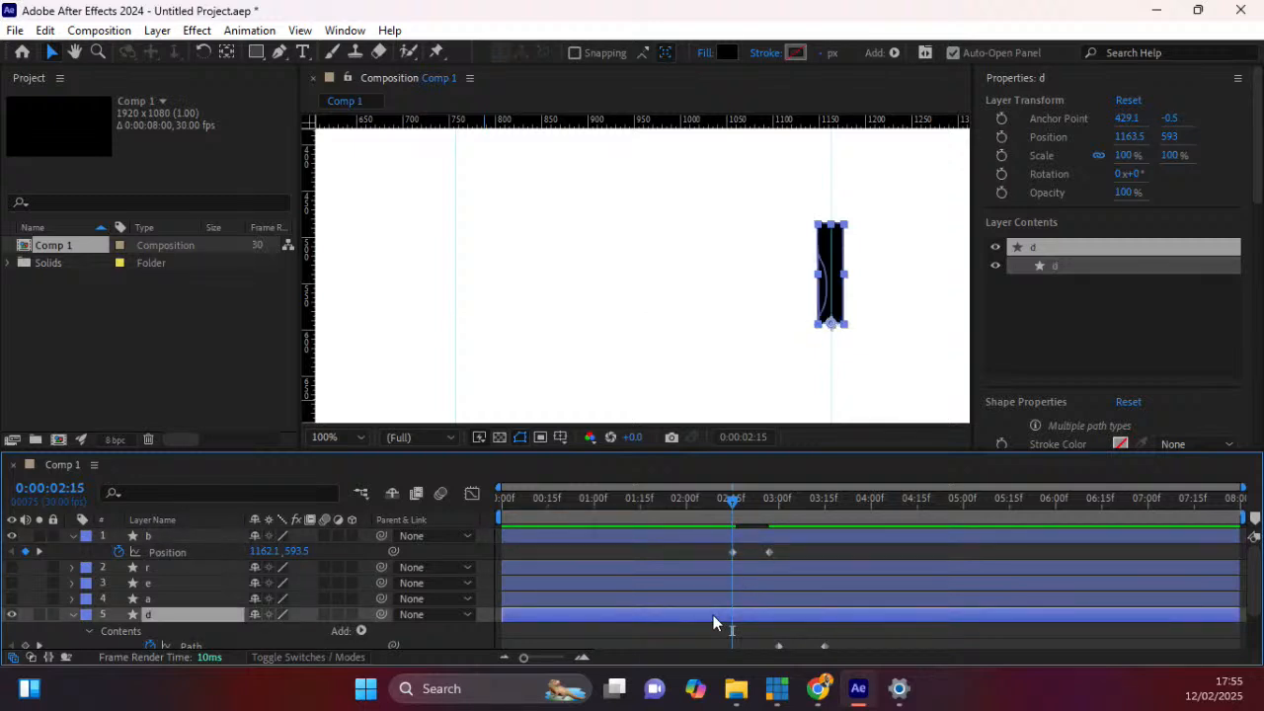
{"action": "key", "text": "p"}
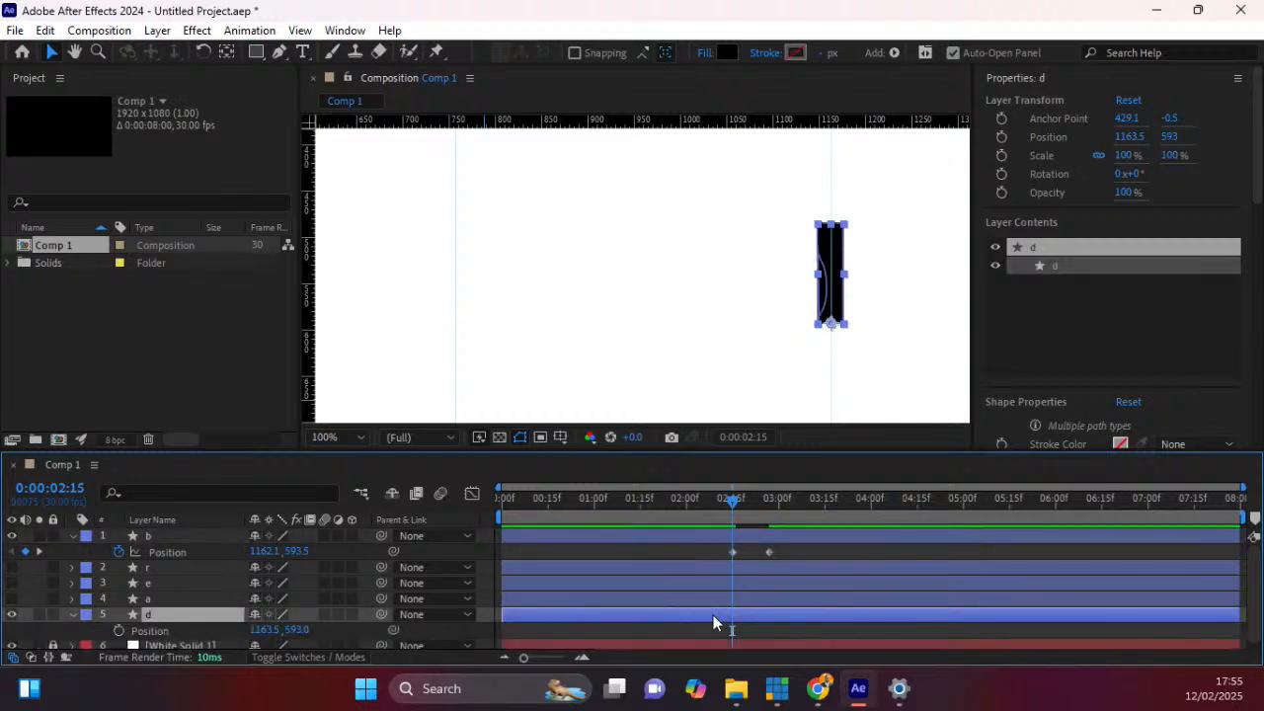
{"action": "left_click", "coordinate": [120, 630]}
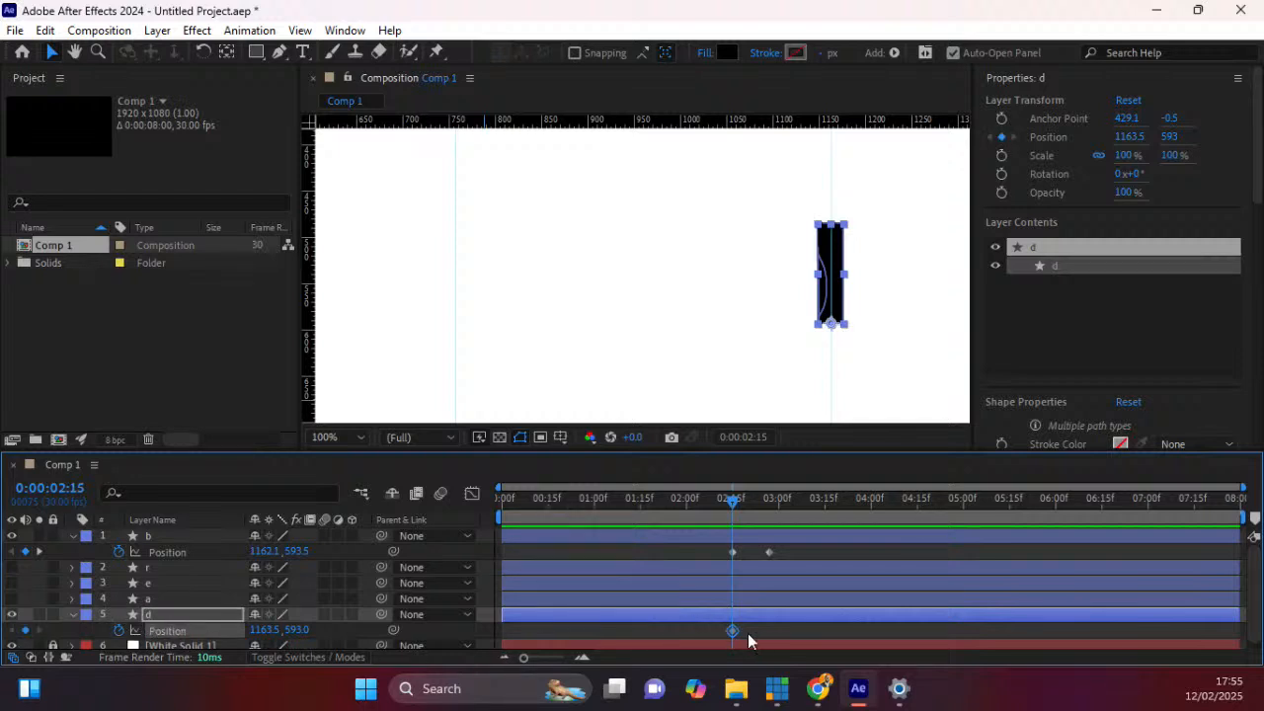
{"action": "left_click_drag", "start_coordinate": [738, 630], "coordinate": [769, 636]}
{"action": "left_click_drag", "start_coordinate": [265, 630], "coordinate": [6, 610]}
{"action": "left_click_drag", "start_coordinate": [259, 632], "coordinate": [110, 615]}
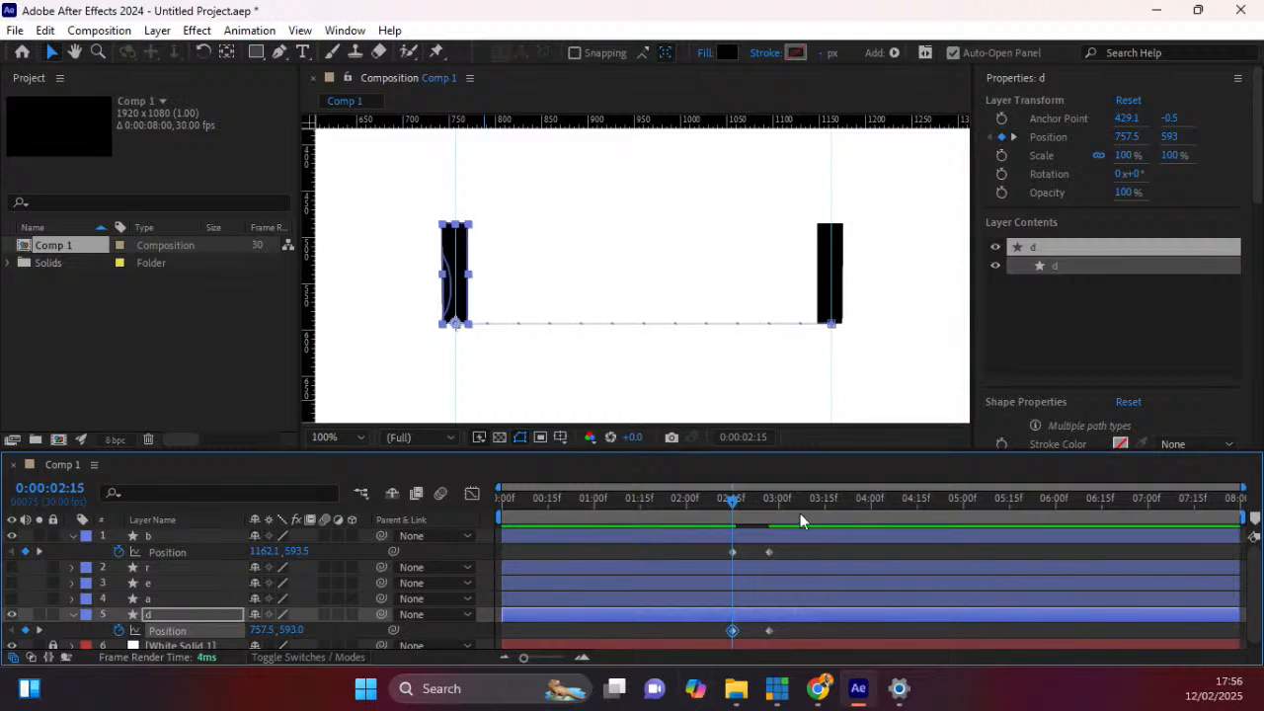
Preview the b and d stems swapping sides and growing their bowls, playing twice from 0:00:02:10.
{"action": "left_click", "coordinate": [768, 502]}
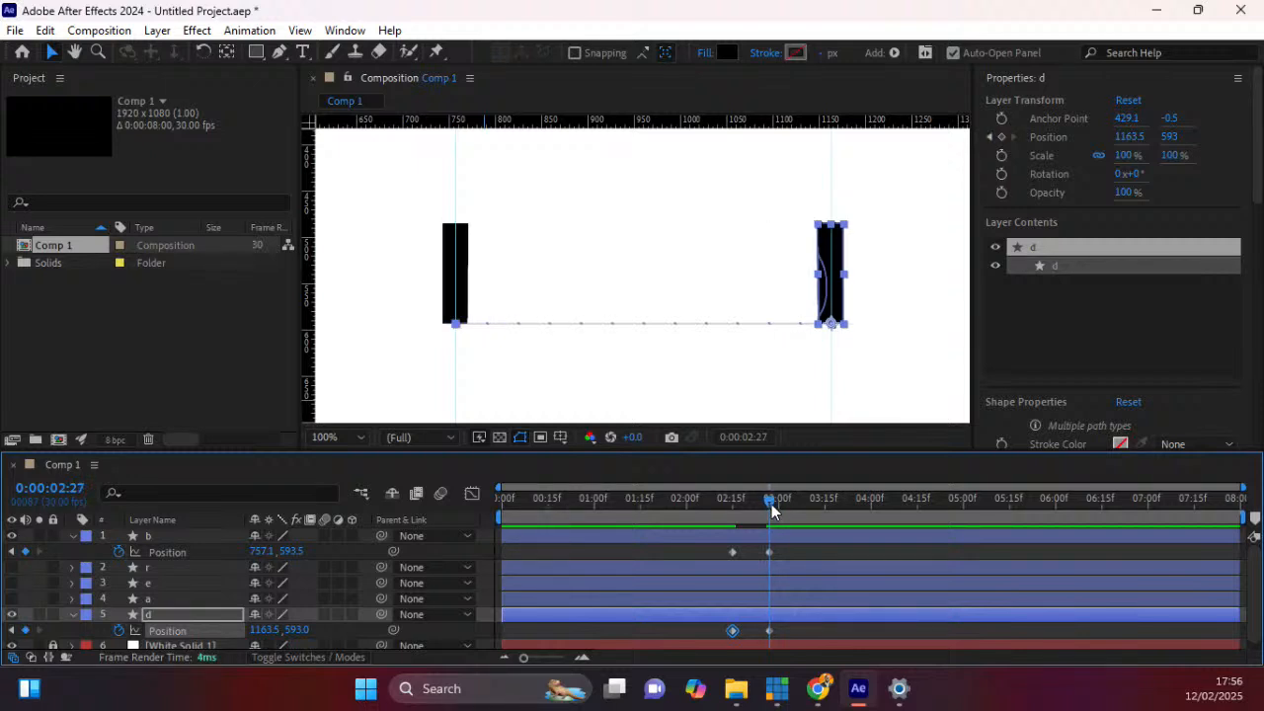
{"action": "left_click", "coordinate": [719, 503]}
{"action": "key", "text": "space"}
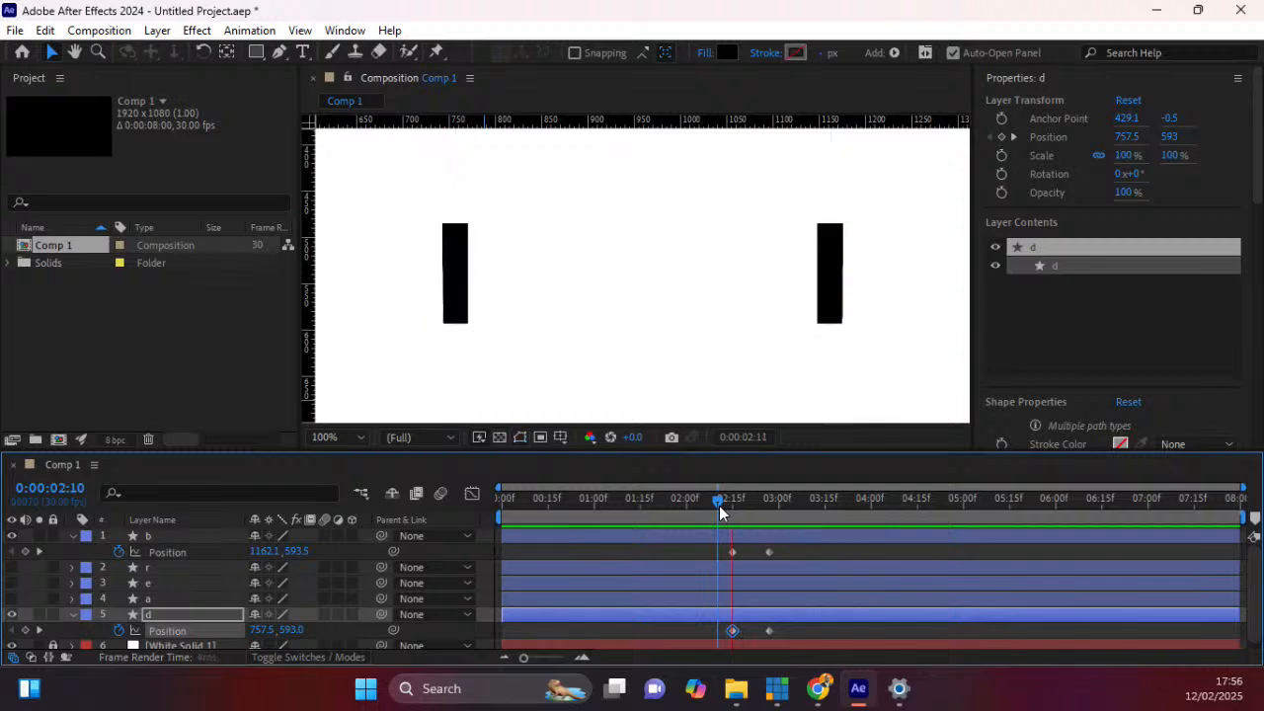
{"action": "key", "text": "space"}
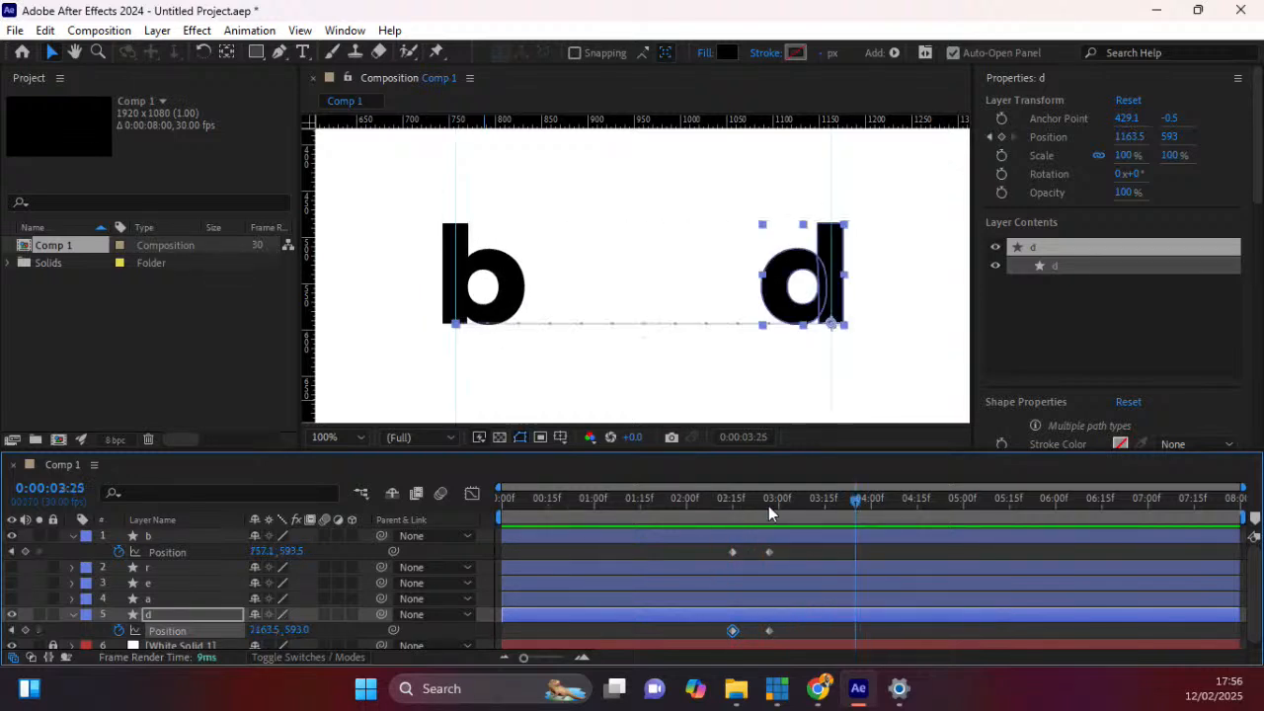
{"action": "left_click", "coordinate": [718, 500]}
{"action": "key", "text": "space"}
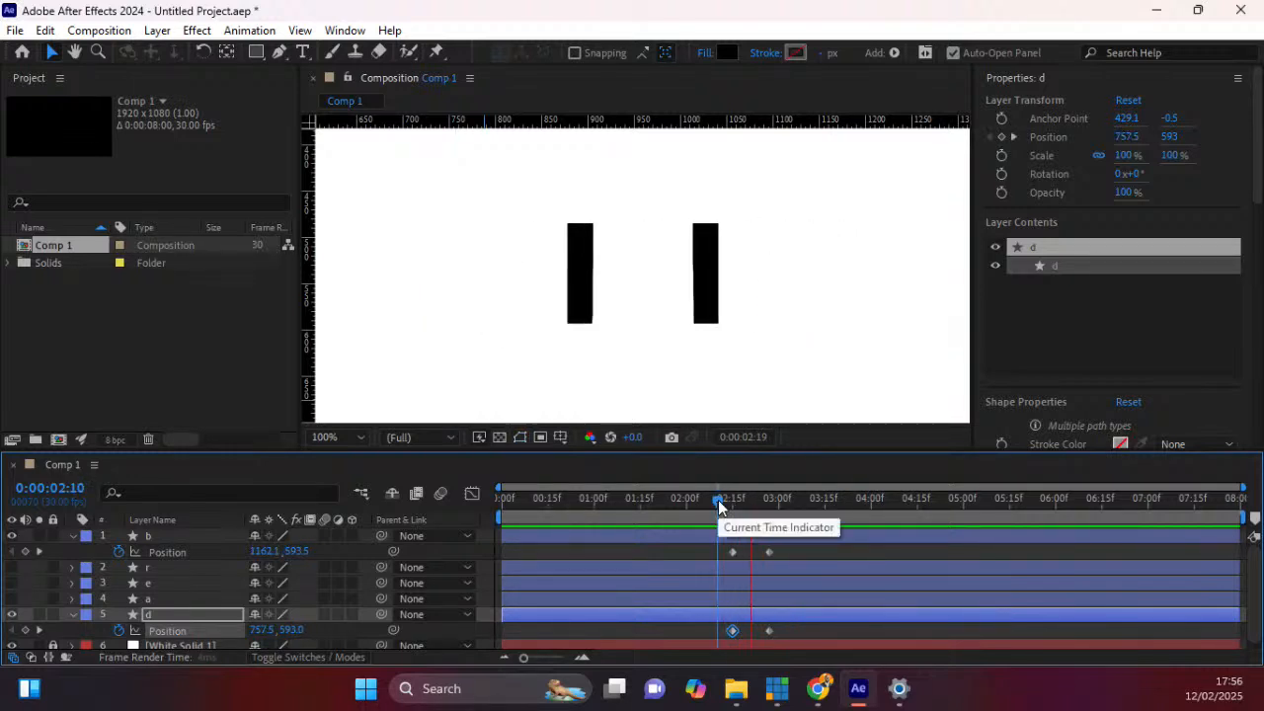
{"action": "key", "text": "space"}
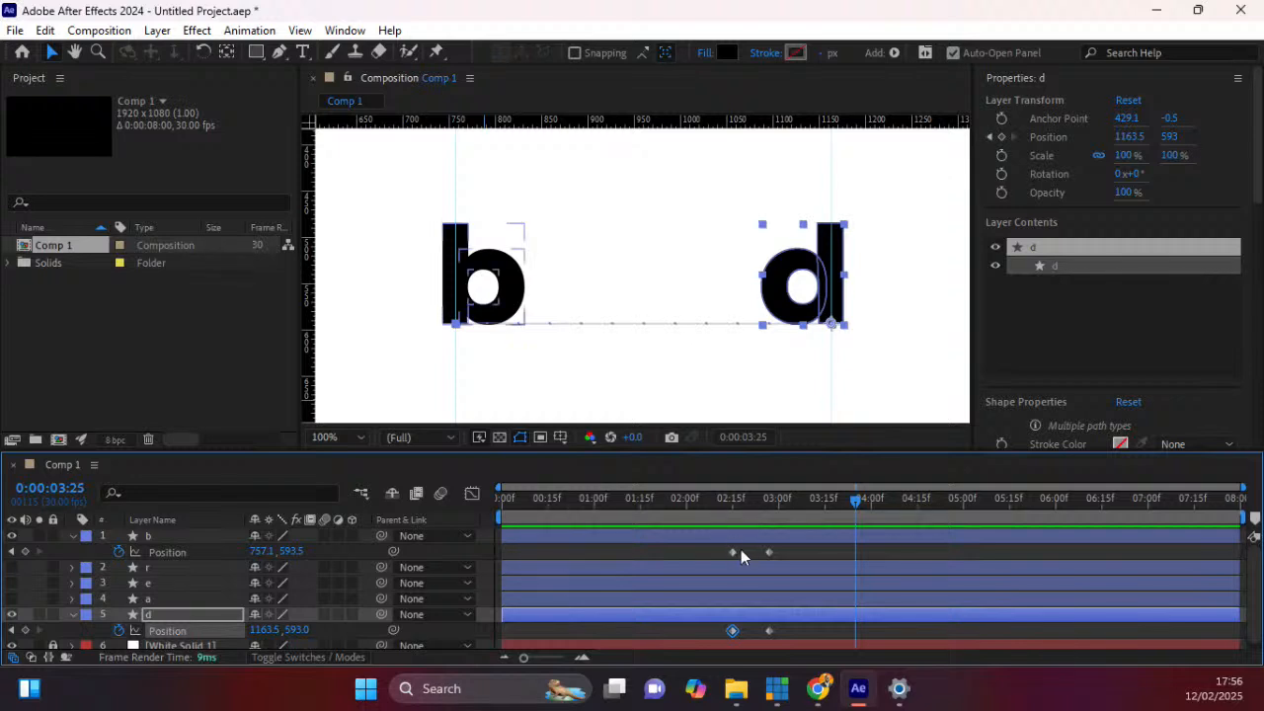
Move the first Position keyframes of layers b and d together to about 0:00:02:00.
{"action": "left_click_drag", "start_coordinate": [742, 549], "coordinate": [683, 633]}
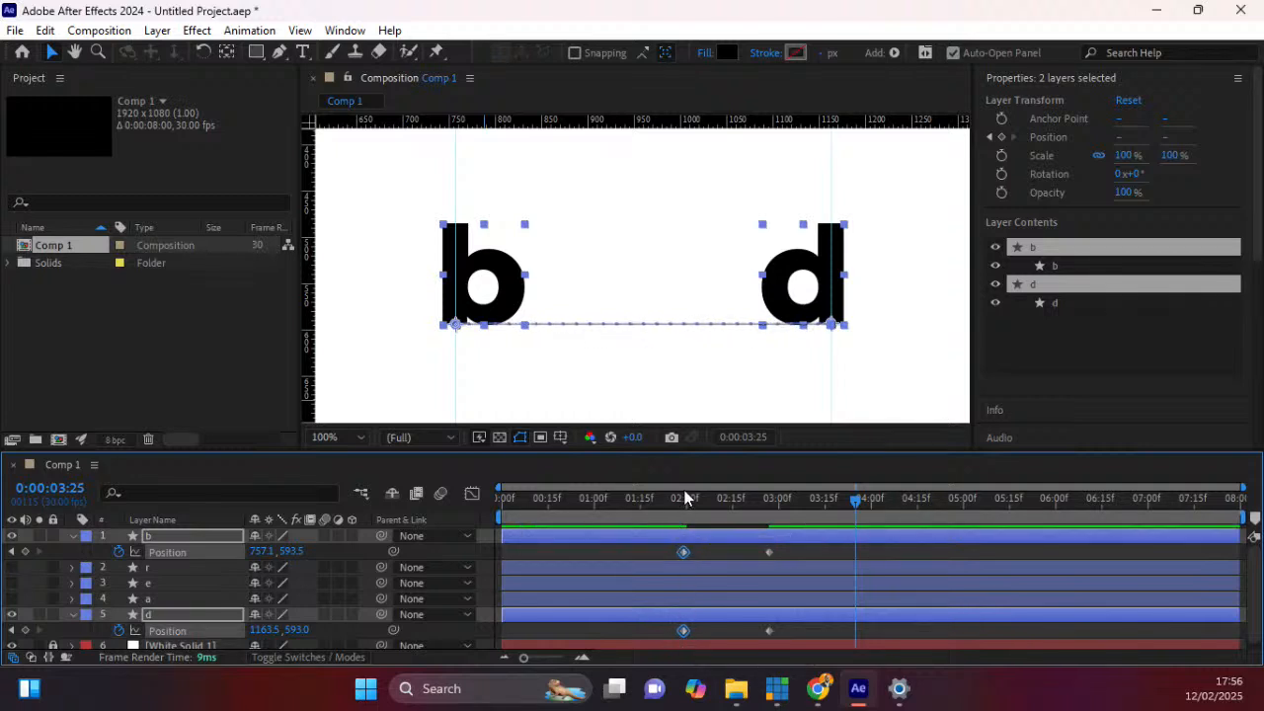
Preview the b and d stems swapping sides from 0:00:01:27, and scrub back to the frames before the swap.
{"action": "left_click", "coordinate": [677, 495]}
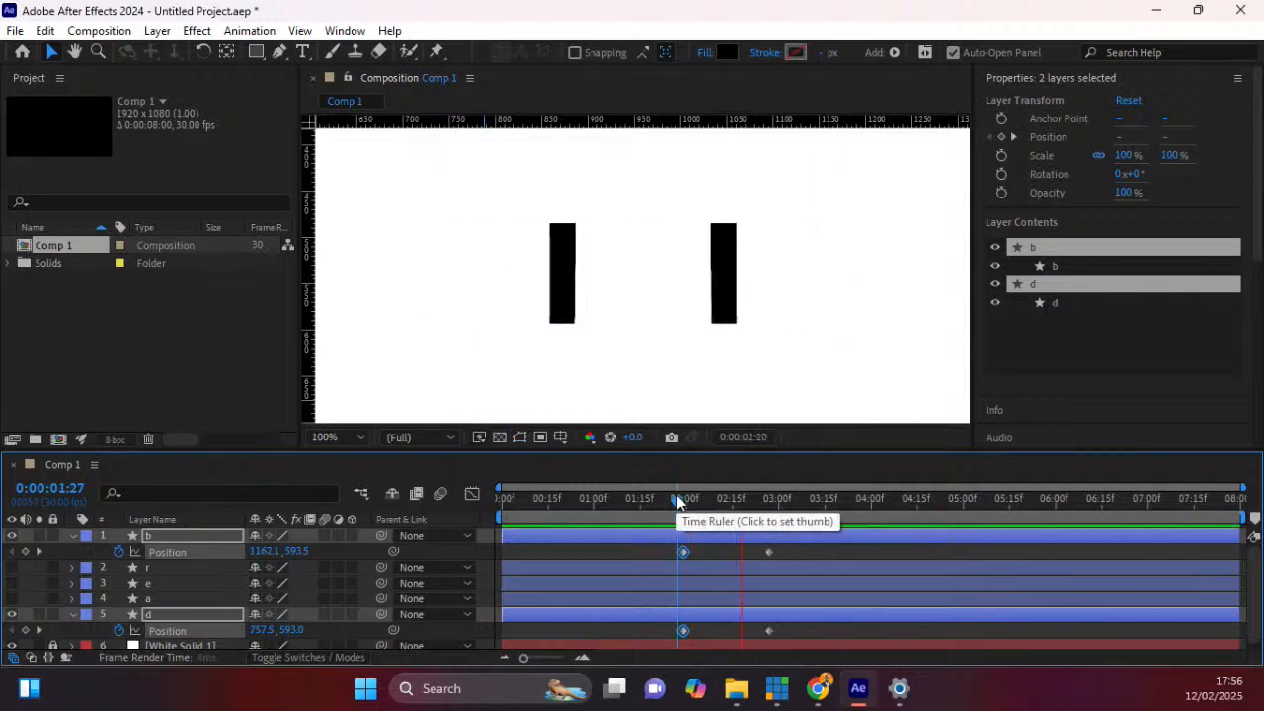
{"action": "key", "text": "space"}
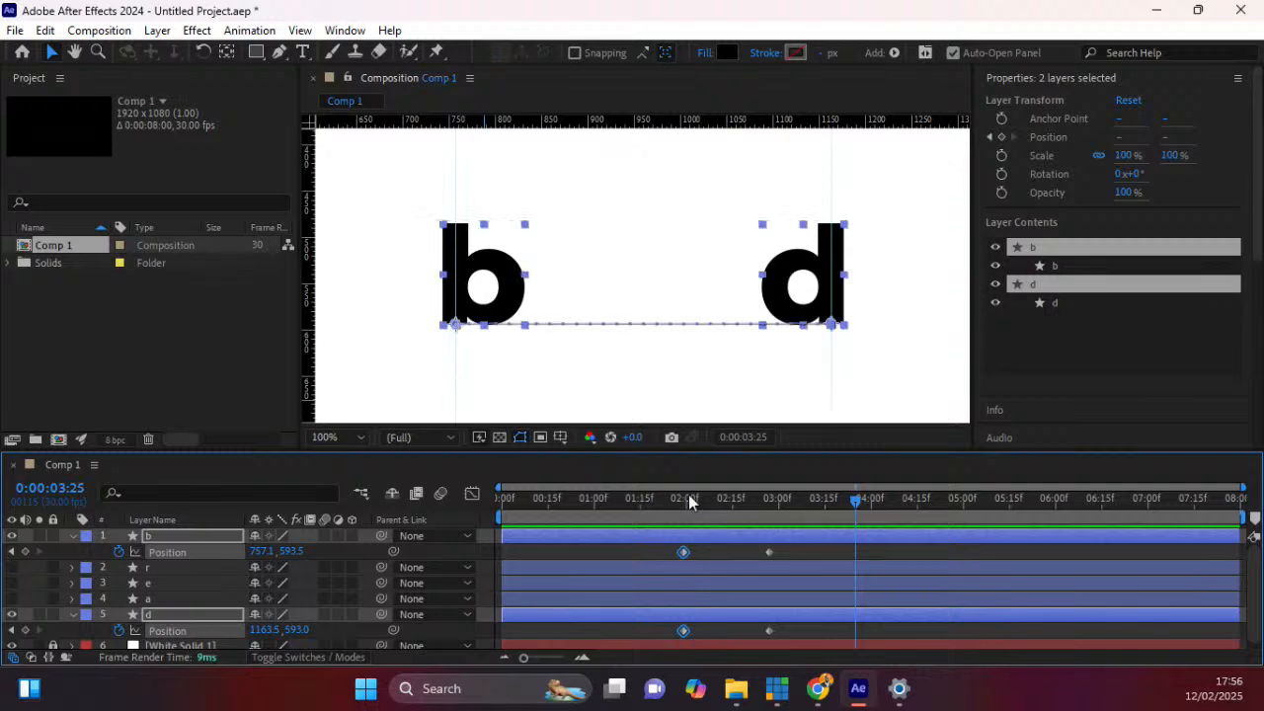
{"action": "left_click_drag", "start_coordinate": [686, 511], "coordinate": [551, 496]}
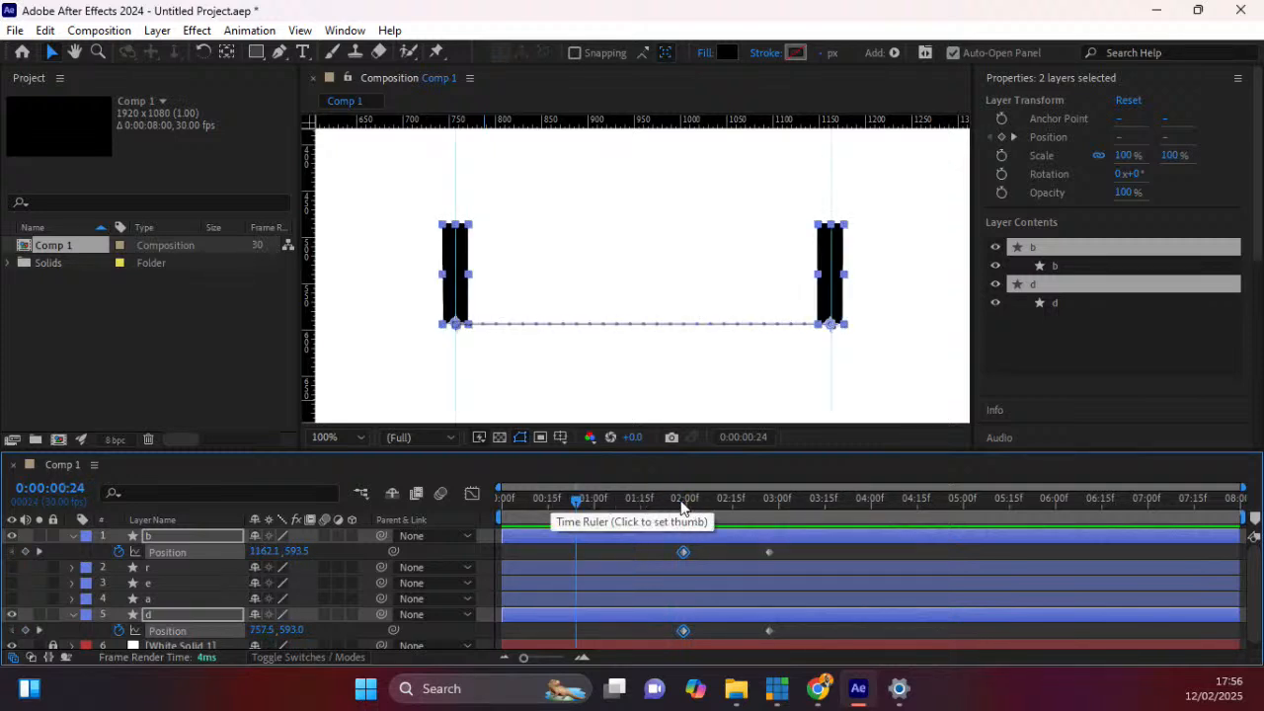
Keyframe the Scale of layers b and d at 100% at 0:00:01:26, three frames before their first Position keyframes.
{"action": "left_click_drag", "start_coordinate": [681, 503], "coordinate": [684, 500]}
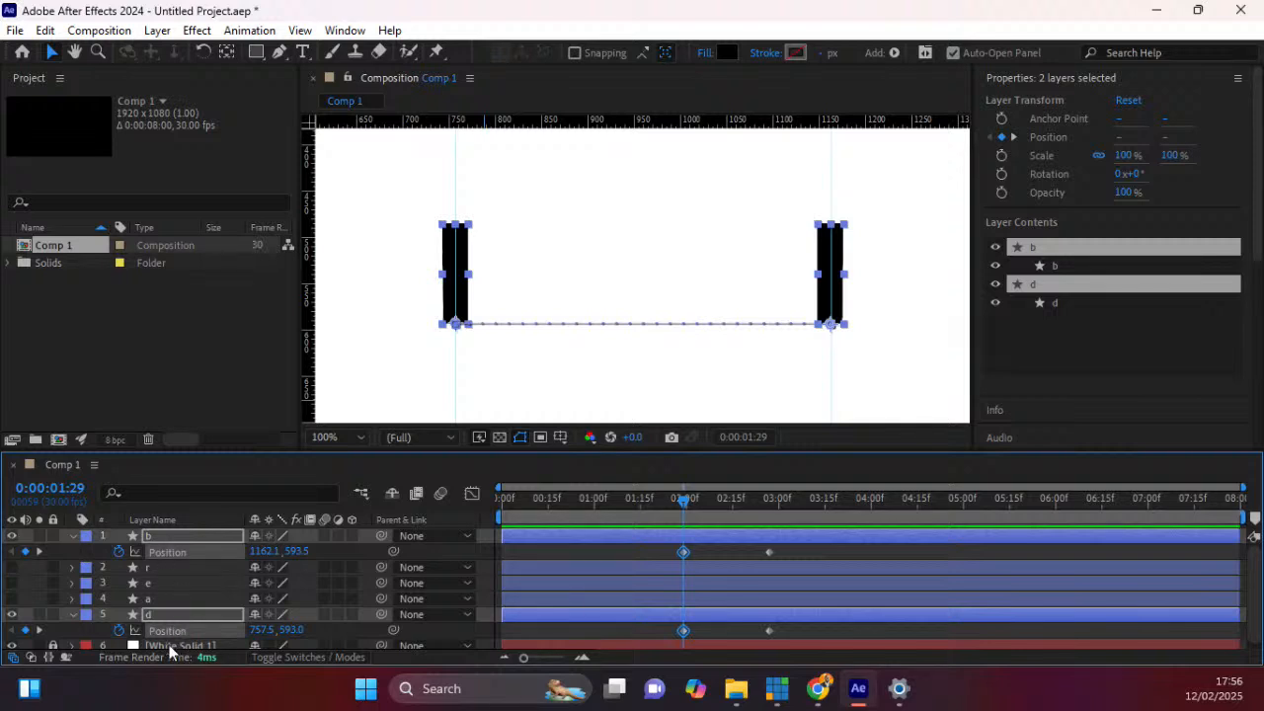
{"action": "key", "text": "s"}
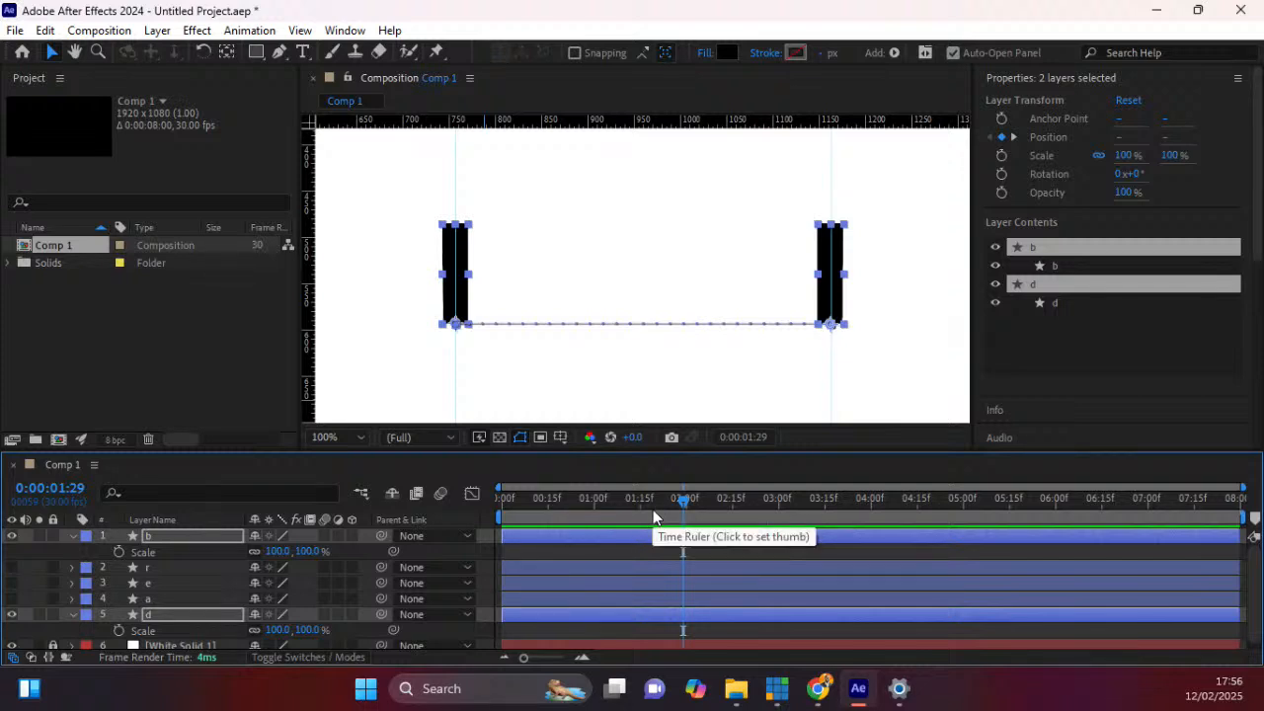
{"action": "key", "text": "Page_Up"}
{"action": "key", "text": "Page_Up"}
{"action": "key", "text": "Page_Up"}
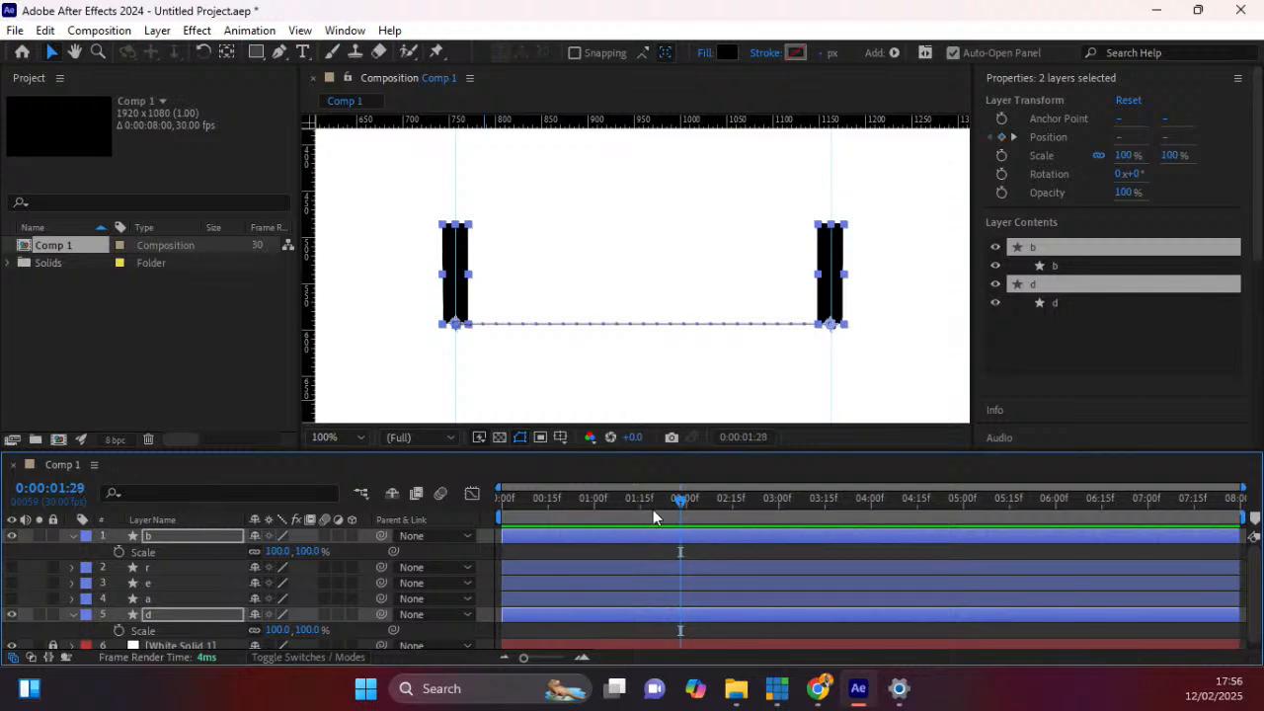
{"action": "left_click", "coordinate": [120, 551]}
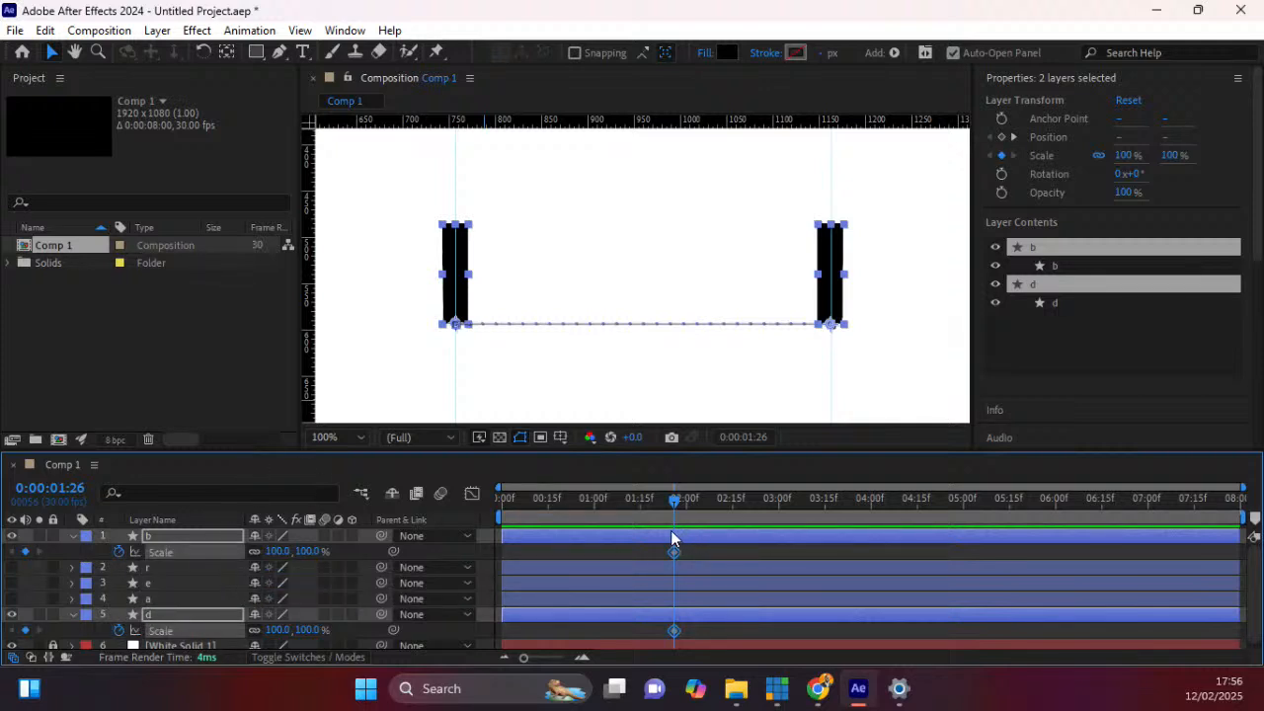
Unlink the Scale dimensions of layers b and d, and set their vertical scale to 110% at 0:00:01:23.
{"action": "mouse_move", "coordinate": [615, 688]}
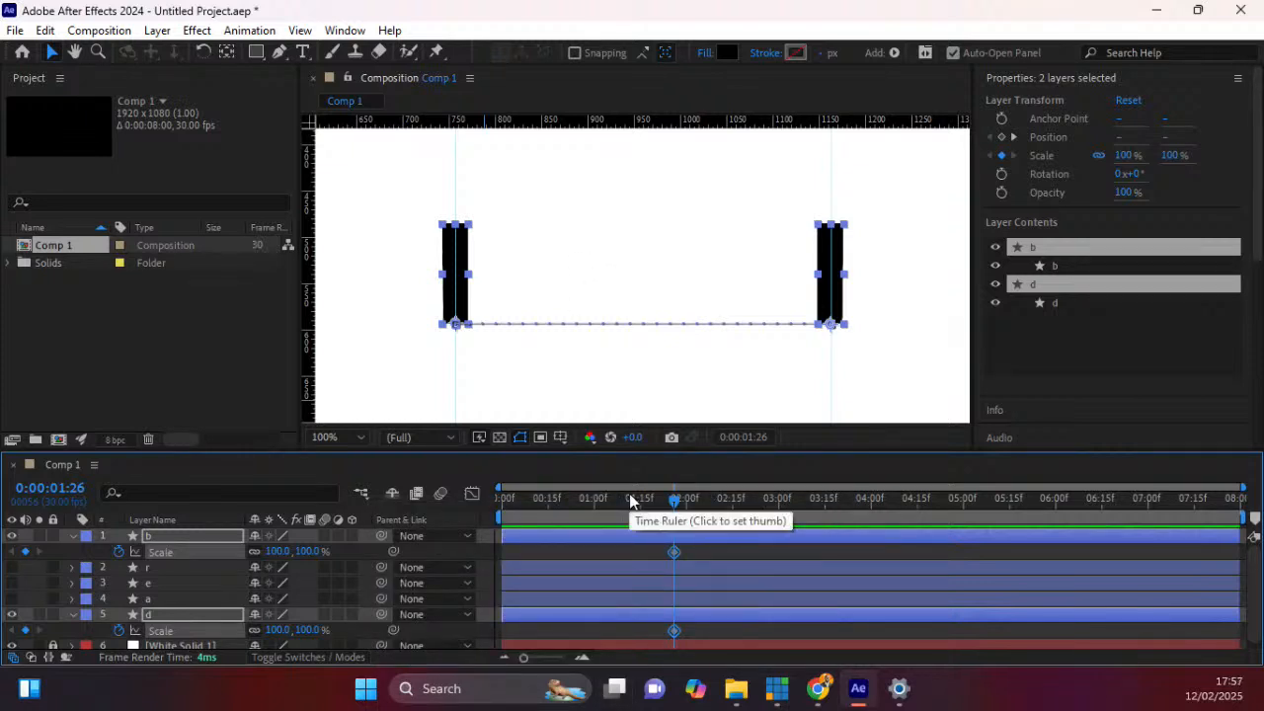
{"action": "key", "text": "Page_Up"}
{"action": "key", "text": "Page_Up"}
{"action": "key", "text": "Page_Up"}
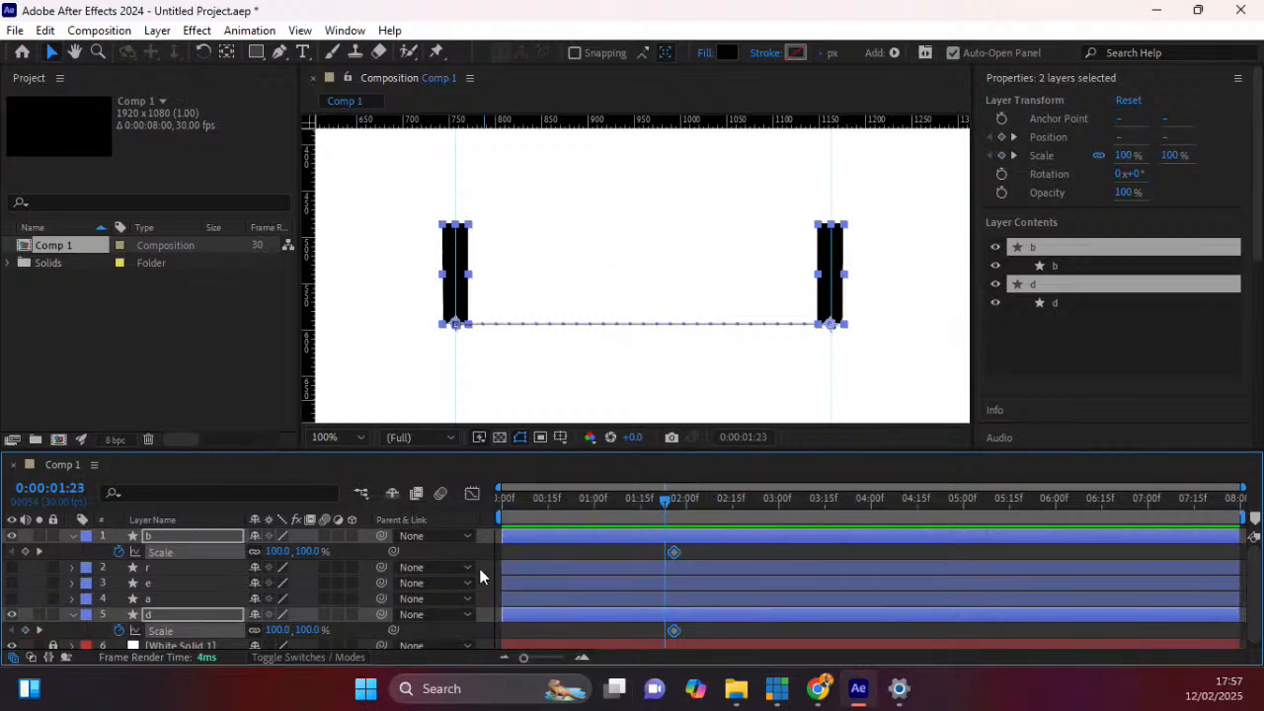
{"action": "left_click", "coordinate": [253, 552]}
{"action": "left_click", "coordinate": [280, 551]}
{"action": "type", "text": "110"}
{"action": "key", "text": "Return"}
{"action": "key", "text": "ctrl+z"}
{"action": "left_click", "coordinate": [309, 551]}
{"action": "type", "text": "110"}
{"action": "key", "text": "Return"}
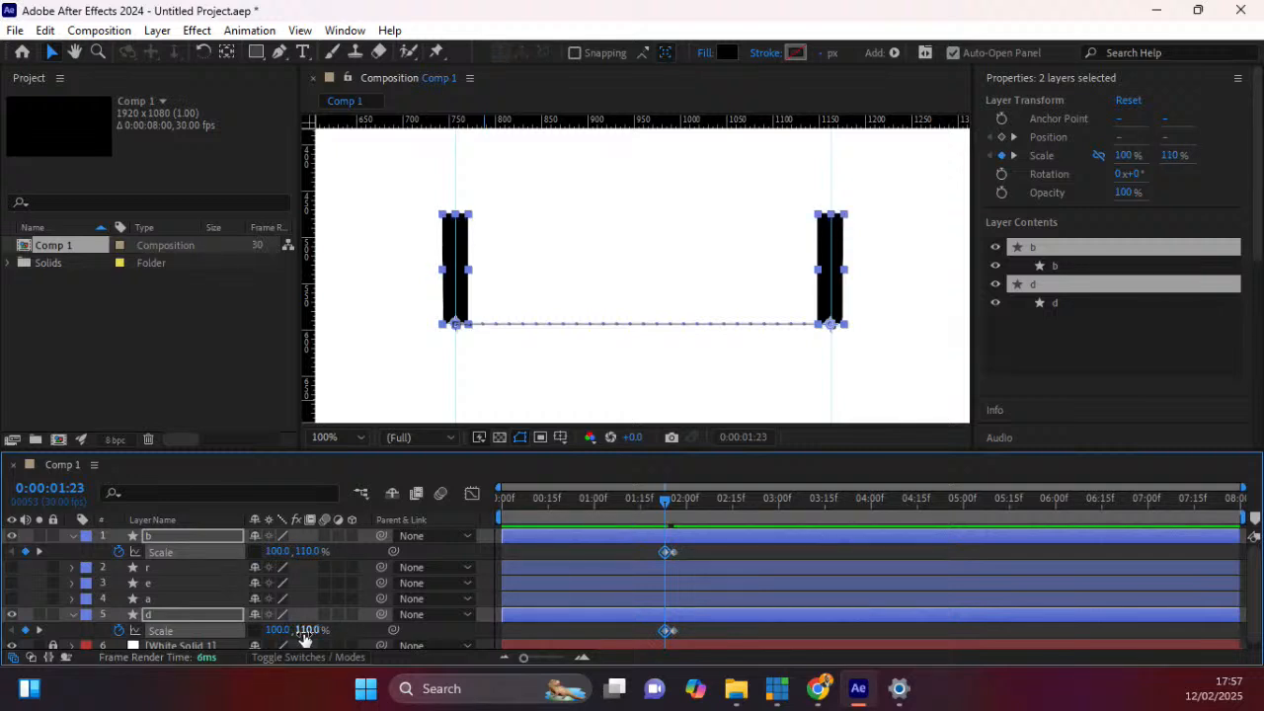
Set the vertical scale of layers b and d to 0% at 0:00:01:17, and preview the stems growing from 0:00:01:10.
{"action": "left_click_drag", "start_coordinate": [667, 499], "coordinate": [643, 501]}
{"action": "left_click_drag", "start_coordinate": [306, 631], "coordinate": [302, 632]}
{"action": "left_click", "coordinate": [306, 631]}
{"action": "type", "text": "0"}
{"action": "key", "text": "Return"}
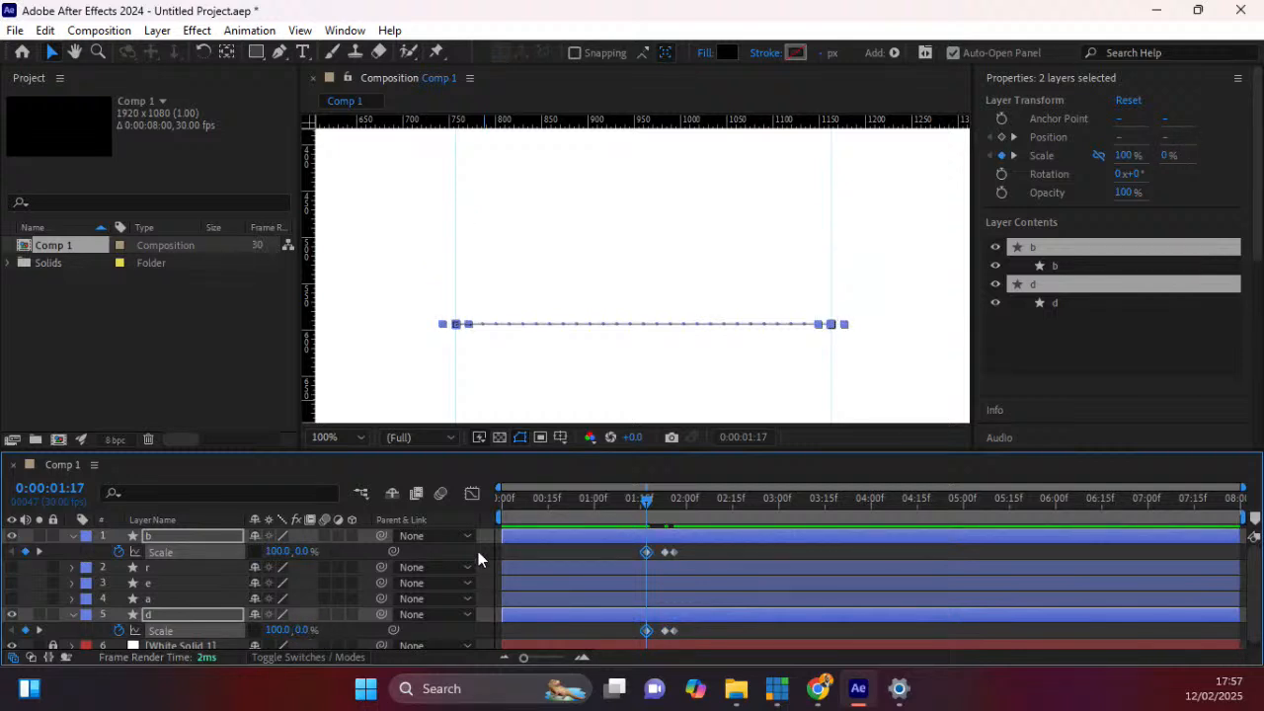
{"action": "left_click", "coordinate": [624, 504]}
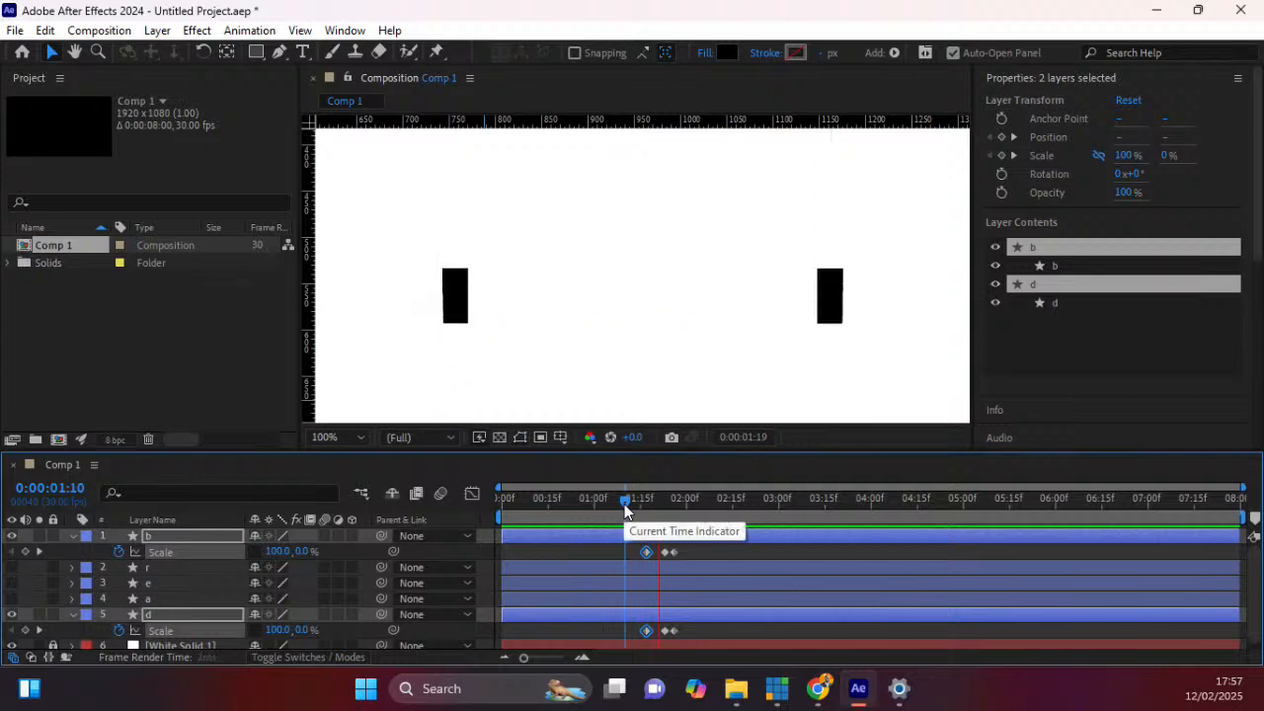
{"action": "key", "text": "space"}
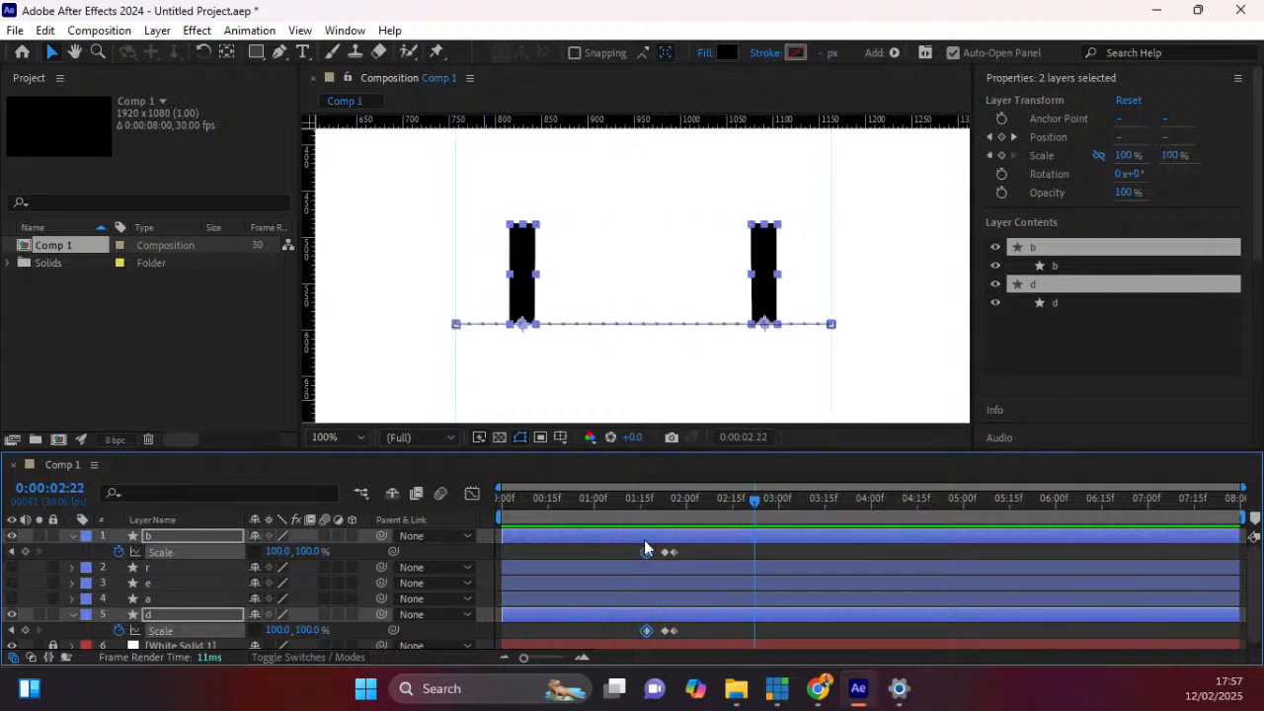
Move the 0% Scale keyframes of layers b and d to 0:00:01:11 and their 110% keyframes to about 0:00:01:21.
{"action": "left_click_drag", "start_coordinate": [644, 549], "coordinate": [626, 551]}
{"action": "left_click", "coordinate": [666, 552]}
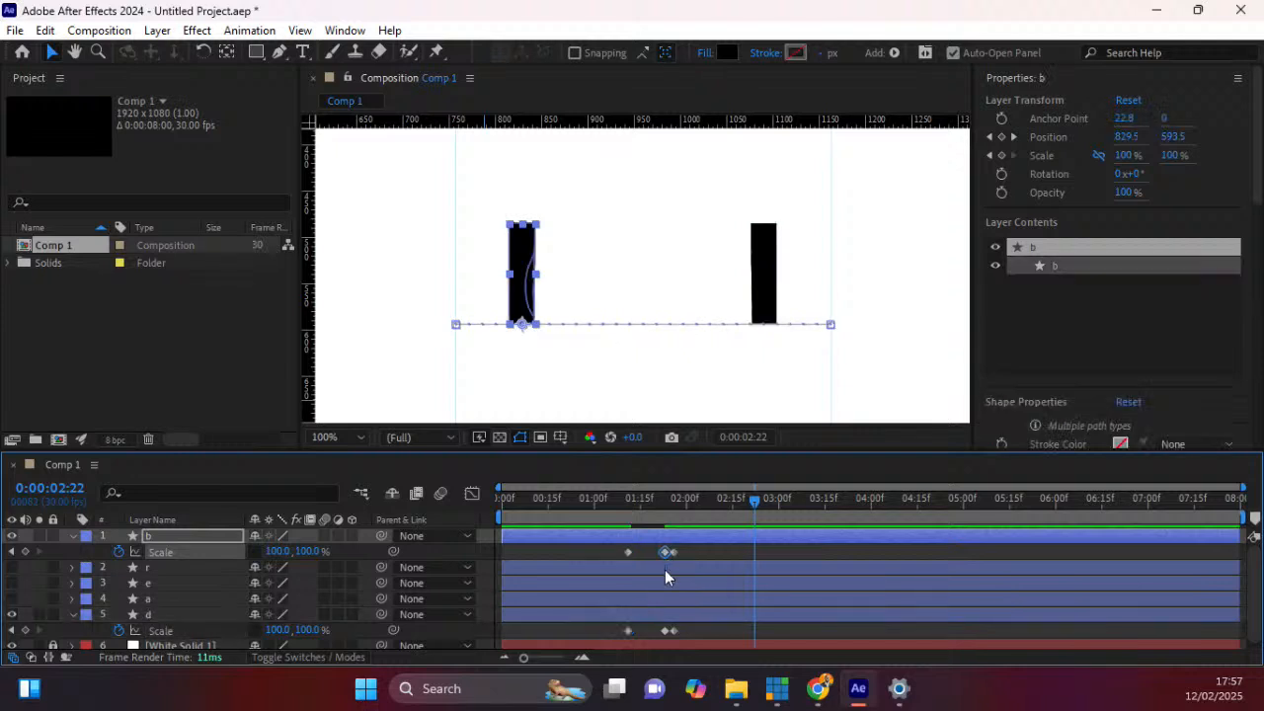
{"action": "left_click", "coordinate": [663, 629], "text": "shift"}
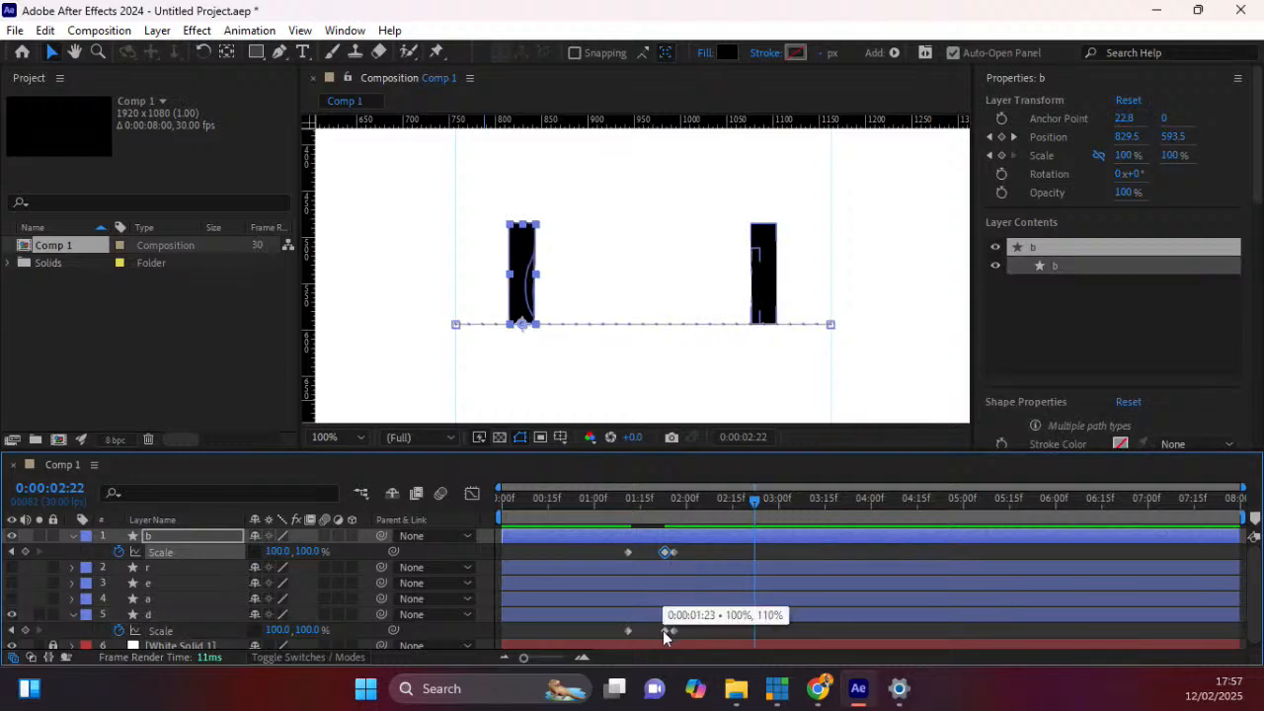
{"action": "left_click", "coordinate": [663, 630], "text": "shift"}
{"action": "left_click_drag", "start_coordinate": [662, 632], "coordinate": [656, 632]}
Preview the retimed stem growth from 0:00:01:04, deselect the layers, and scrub through the Scale keyframes.
{"action": "left_click", "coordinate": [605, 505]}
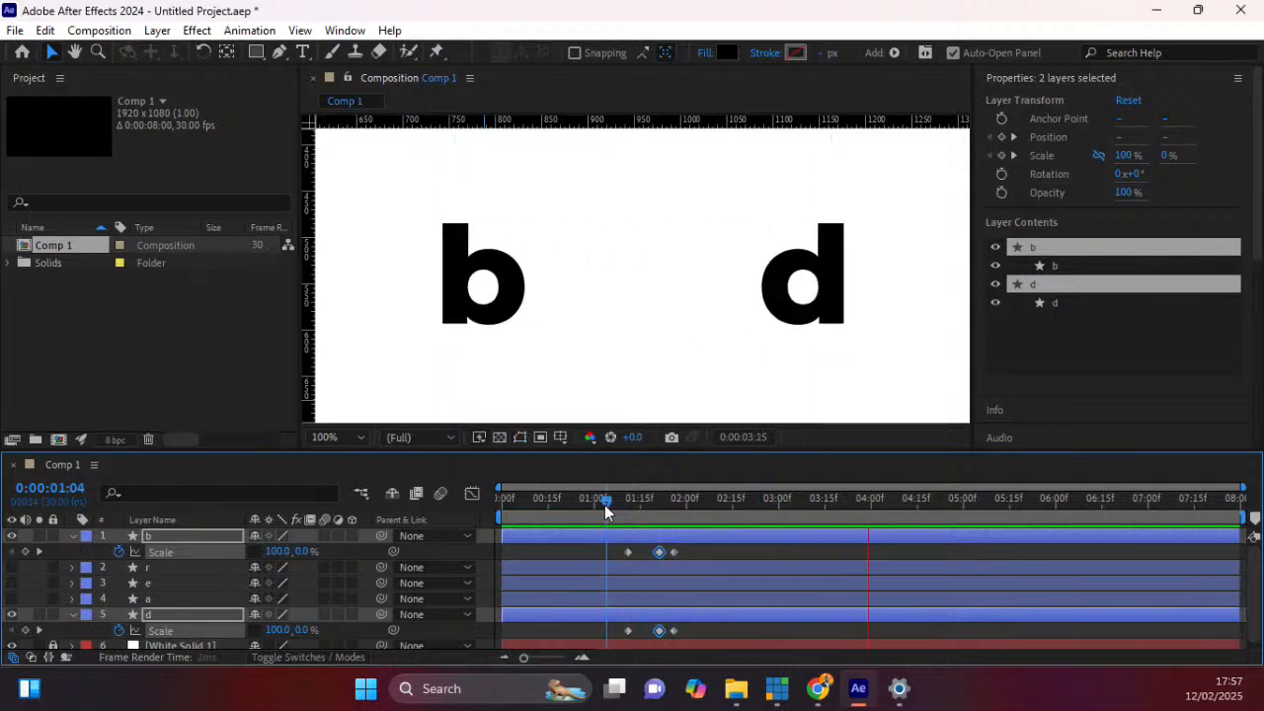
{"action": "left_click", "coordinate": [604, 505]}
{"action": "left_click_drag", "start_coordinate": [583, 509], "coordinate": [628, 503]}
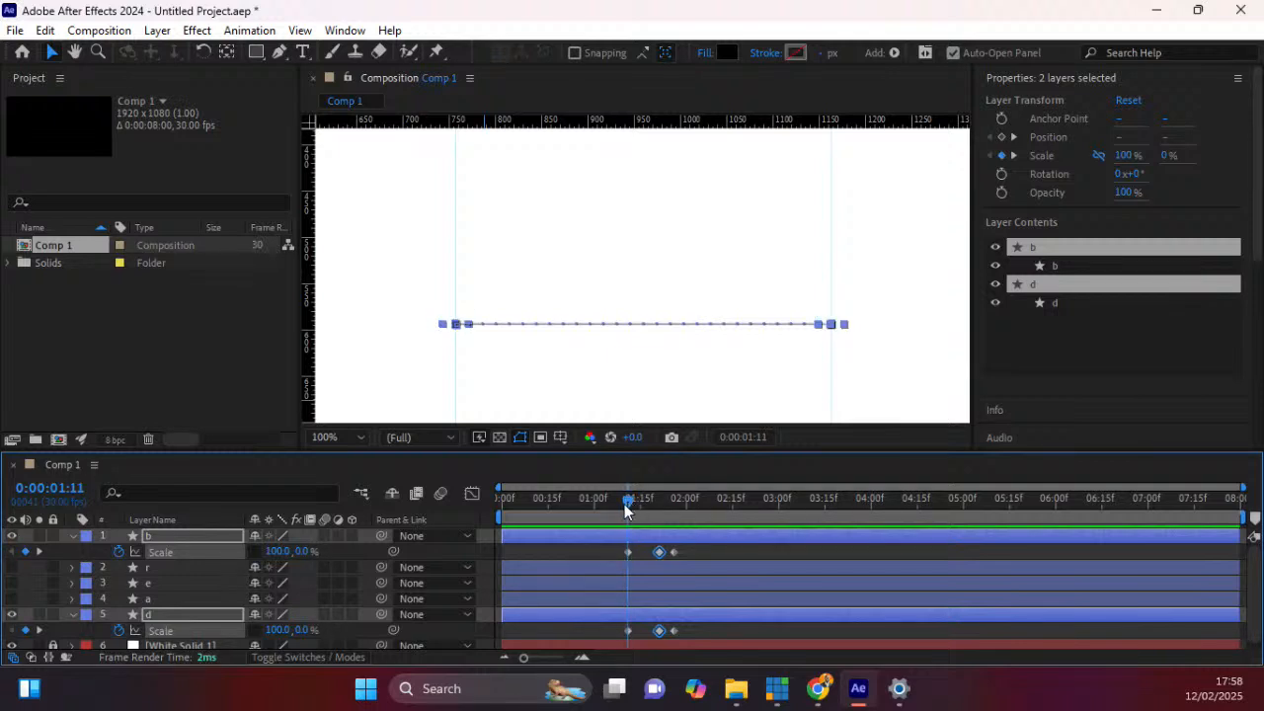
{"action": "left_click", "coordinate": [574, 552]}
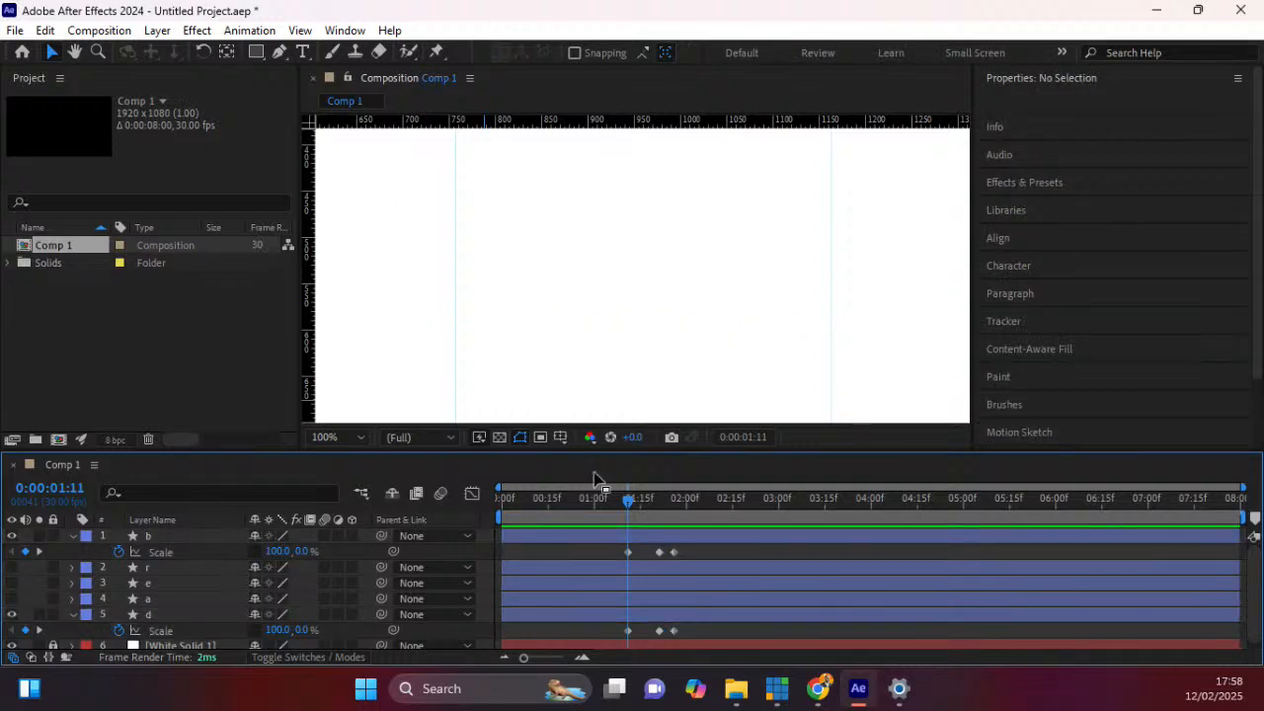
{"action": "left_click_drag", "start_coordinate": [628, 490], "coordinate": [663, 504]}
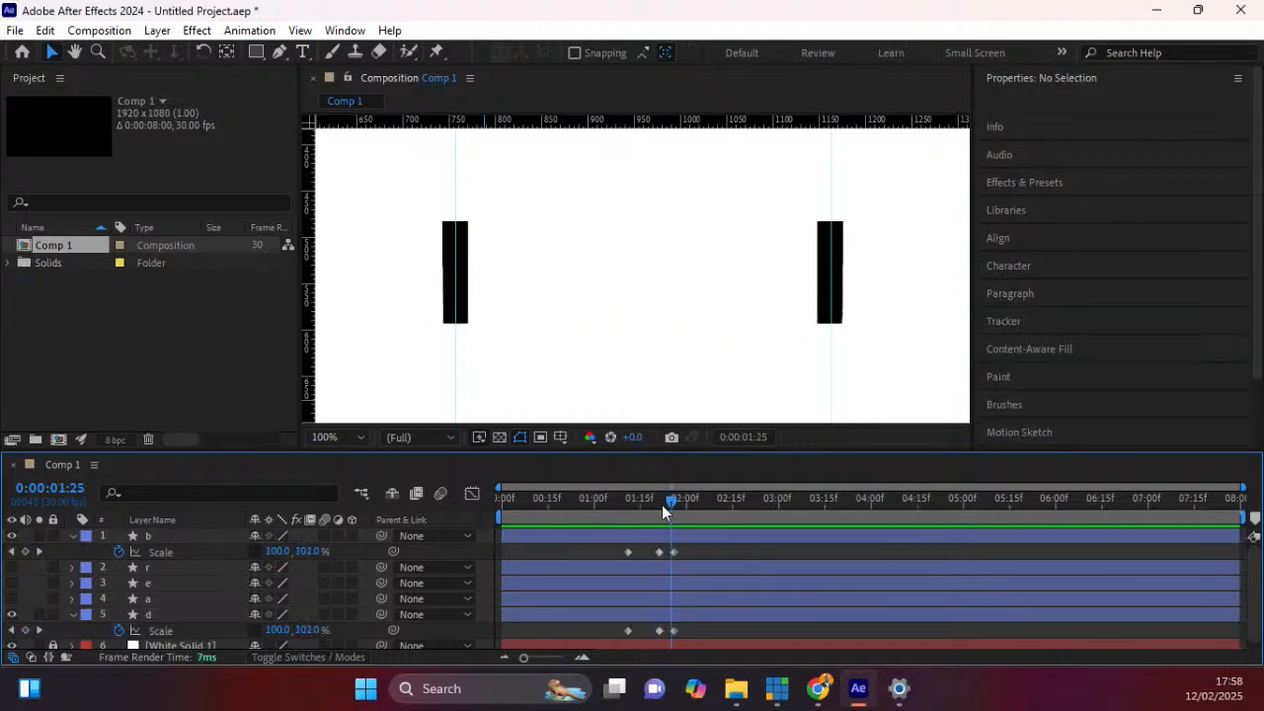
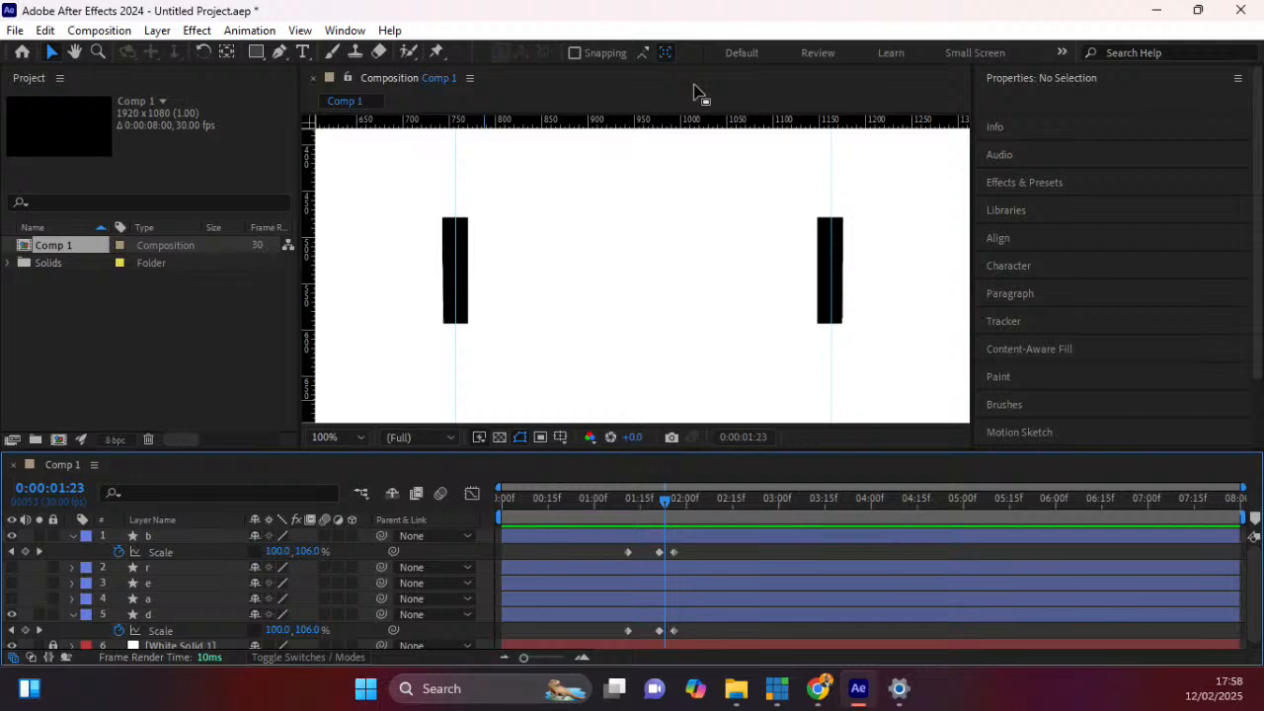
Set up the Pen tool with no fill and a 24 px stroke.
{"action": "left_click", "coordinate": [279, 53]}
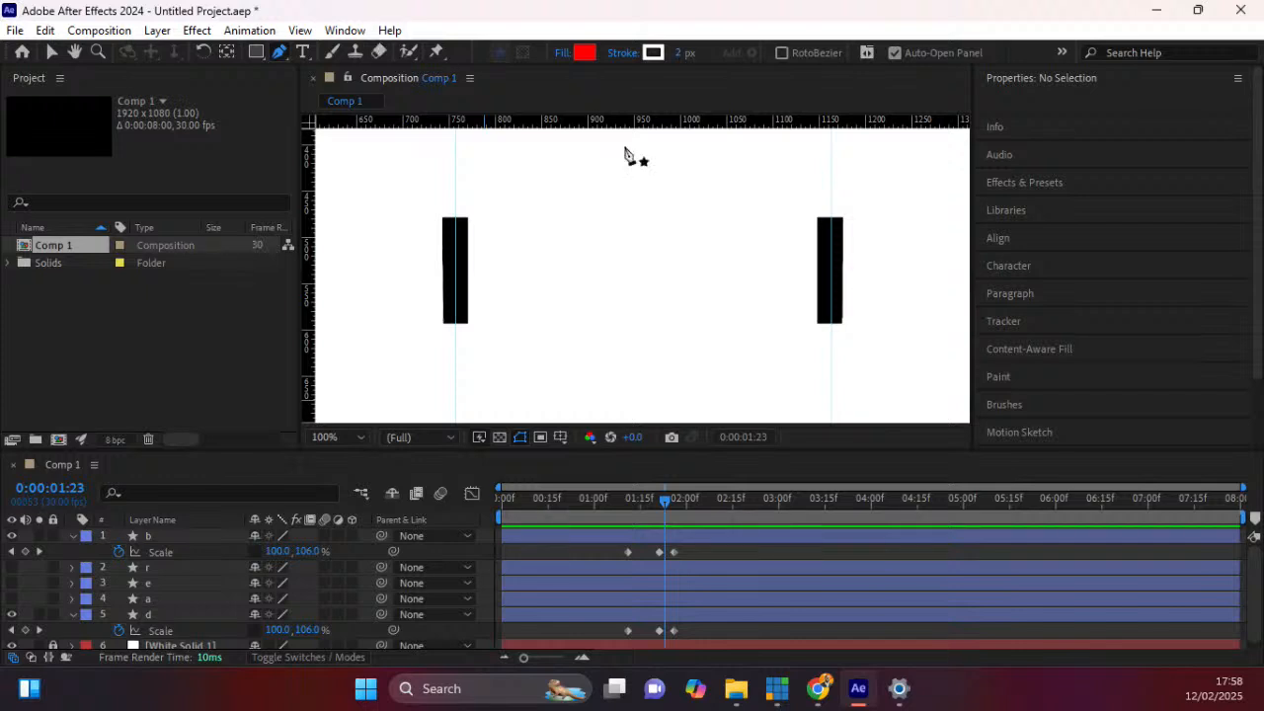
{"action": "left_click", "coordinate": [566, 52]}
{"action": "left_click", "coordinate": [537, 291]}
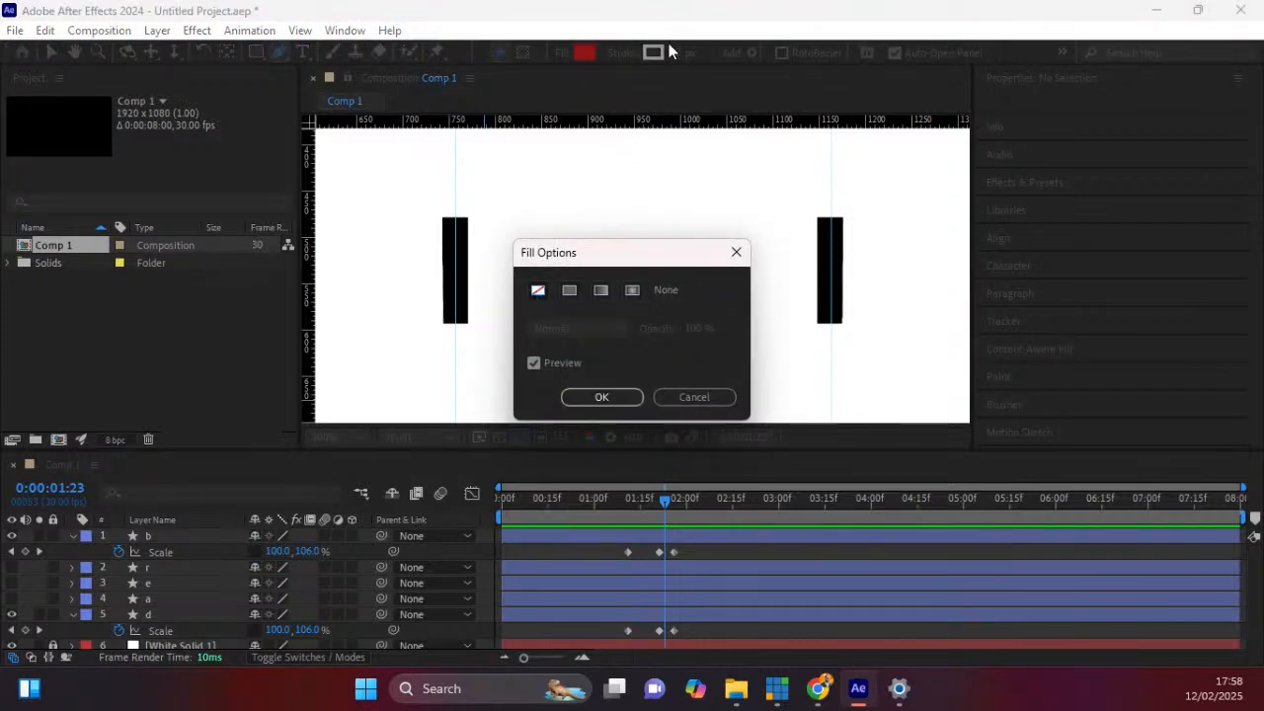
{"action": "left_click", "coordinate": [604, 397]}
{"action": "left_click_drag", "start_coordinate": [675, 53], "coordinate": [703, 54]}
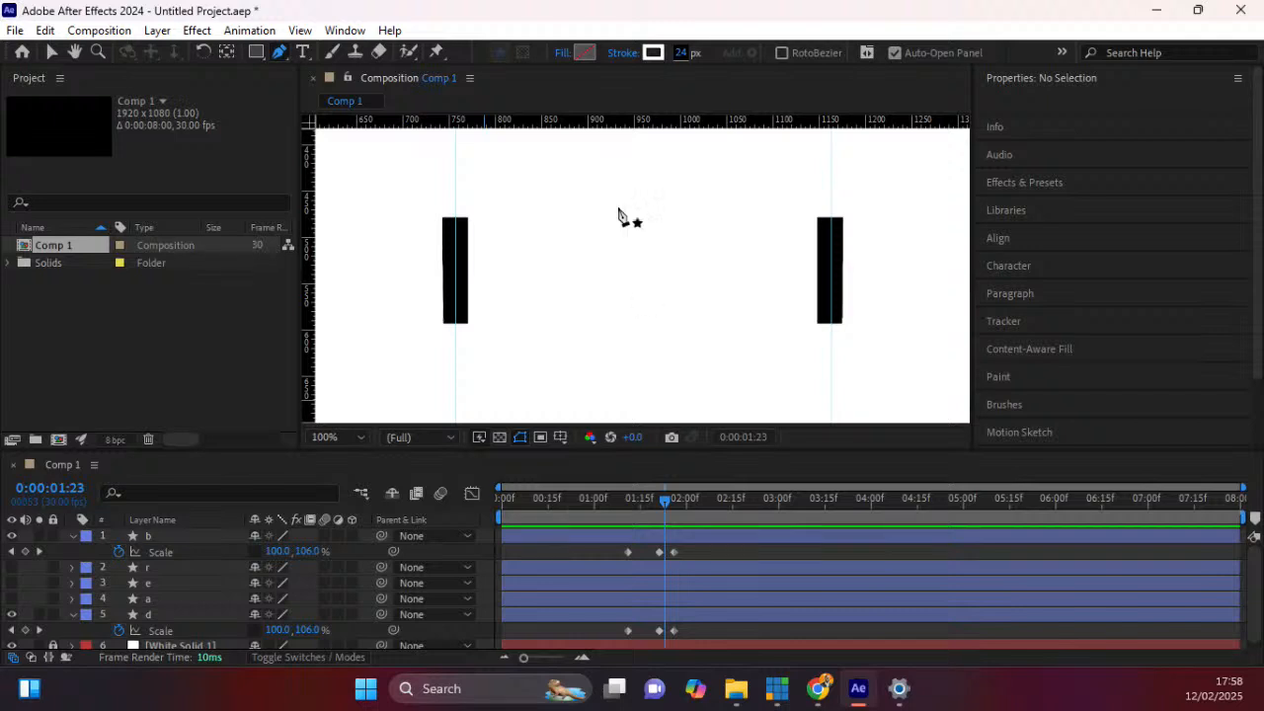
Add a horizontal guide at the bars' base and draw a path rising vertically midway between them, then arching to the right bar's top.
{"action": "left_click_drag", "start_coordinate": [612, 123], "coordinate": [625, 324]}
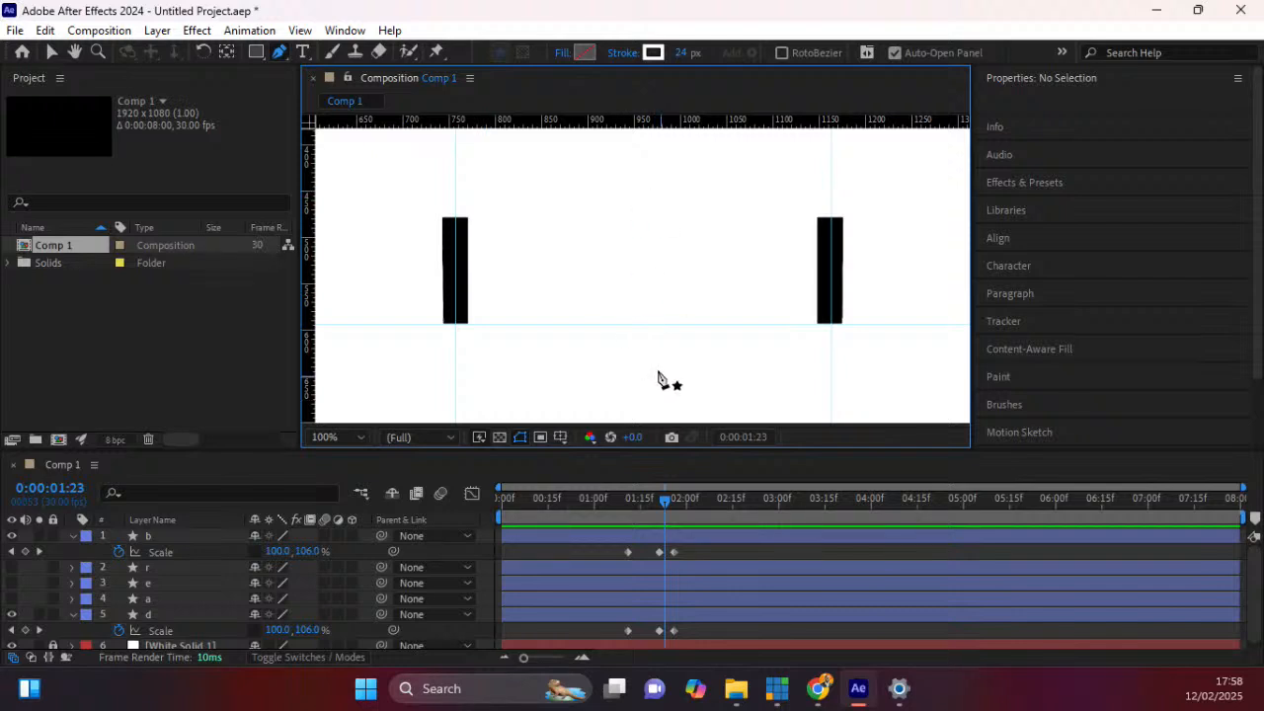
{"action": "left_click", "coordinate": [645, 339]}
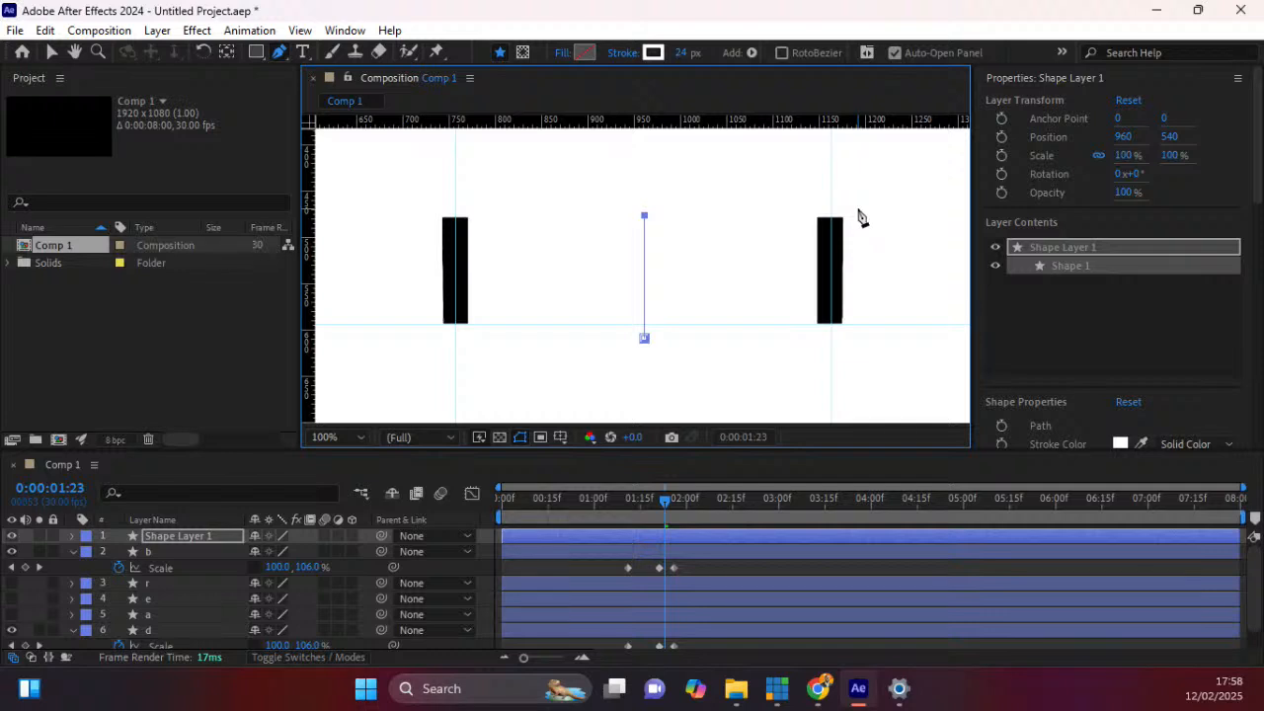
{"action": "left_click_drag", "start_coordinate": [859, 213], "coordinate": [939, 279]}
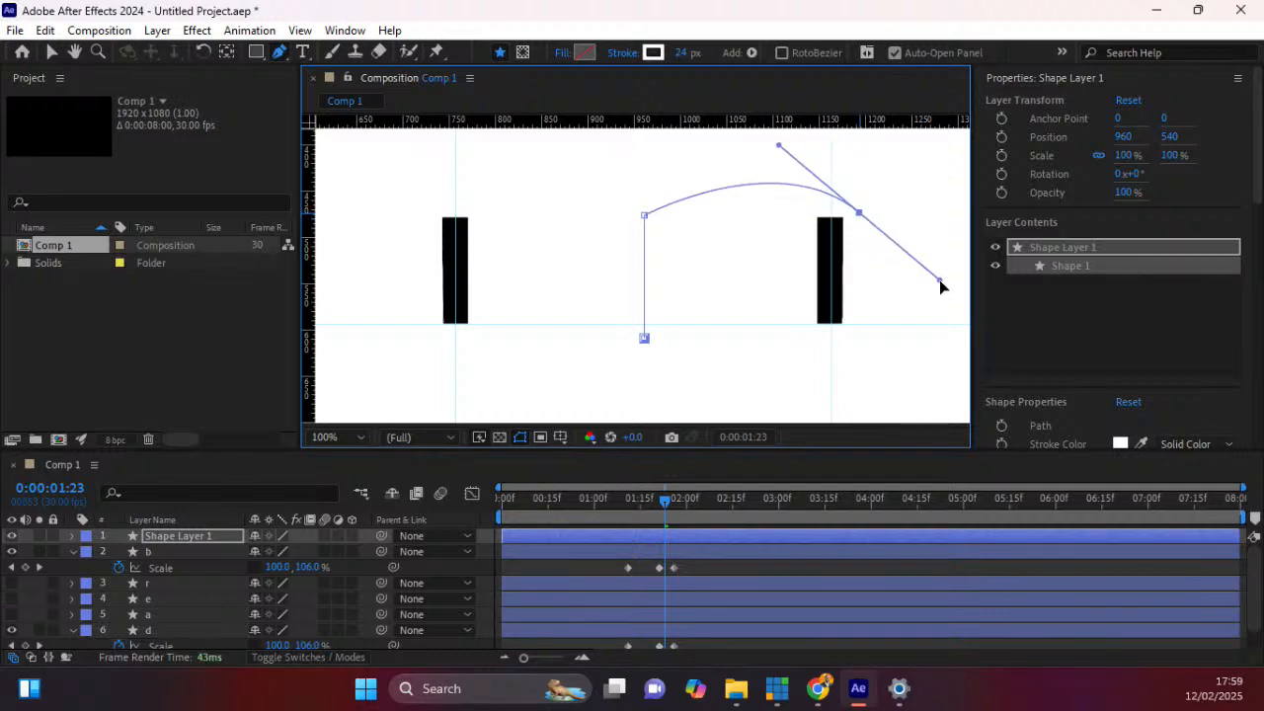
{"action": "left_click_drag", "start_coordinate": [856, 214], "coordinate": [841, 223]}
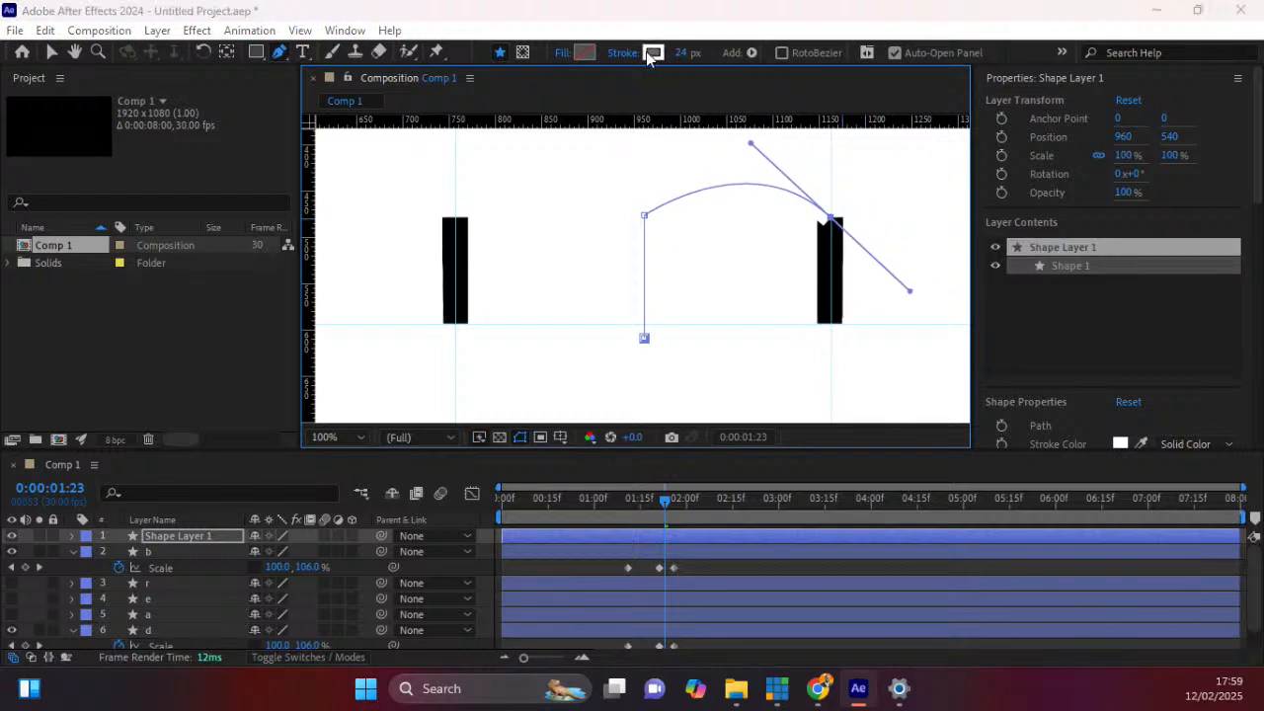
Color the new path's stroke black (000000) and move its lower endpoint up onto the horizontal guide.
{"action": "left_click", "coordinate": [652, 53]}
{"action": "type", "text": "000000"}
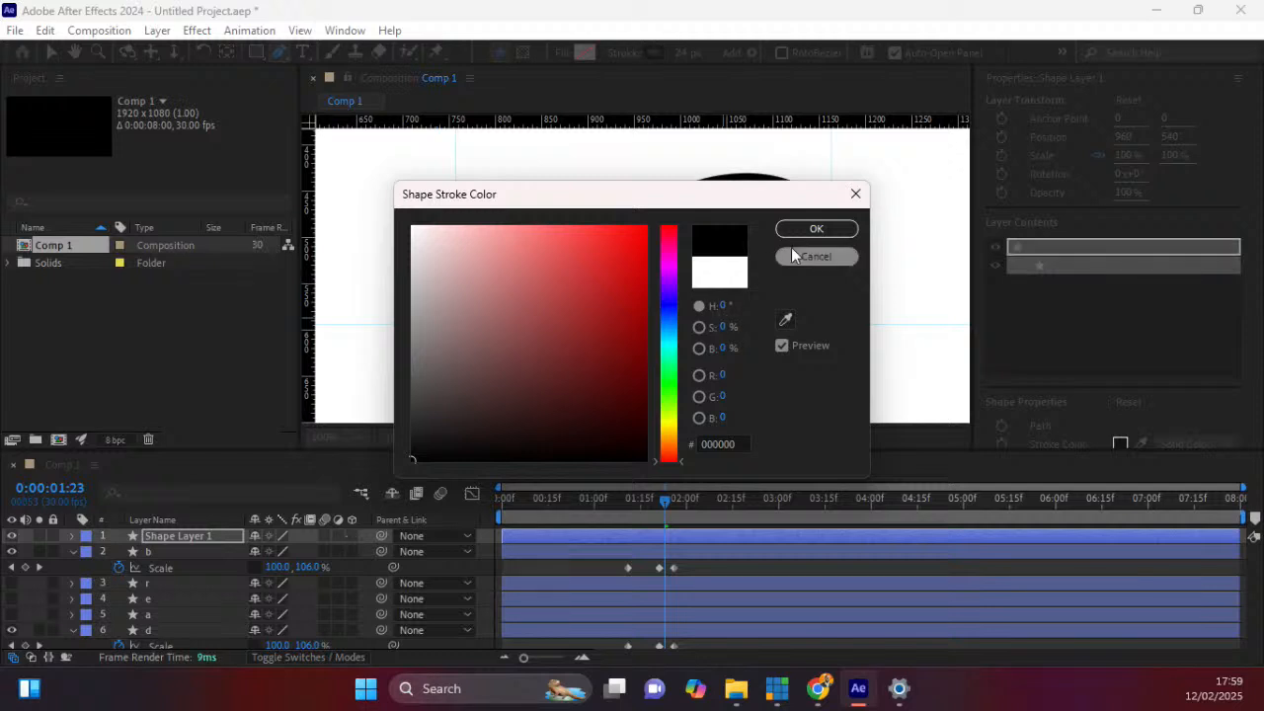
{"action": "left_click", "coordinate": [817, 229]}
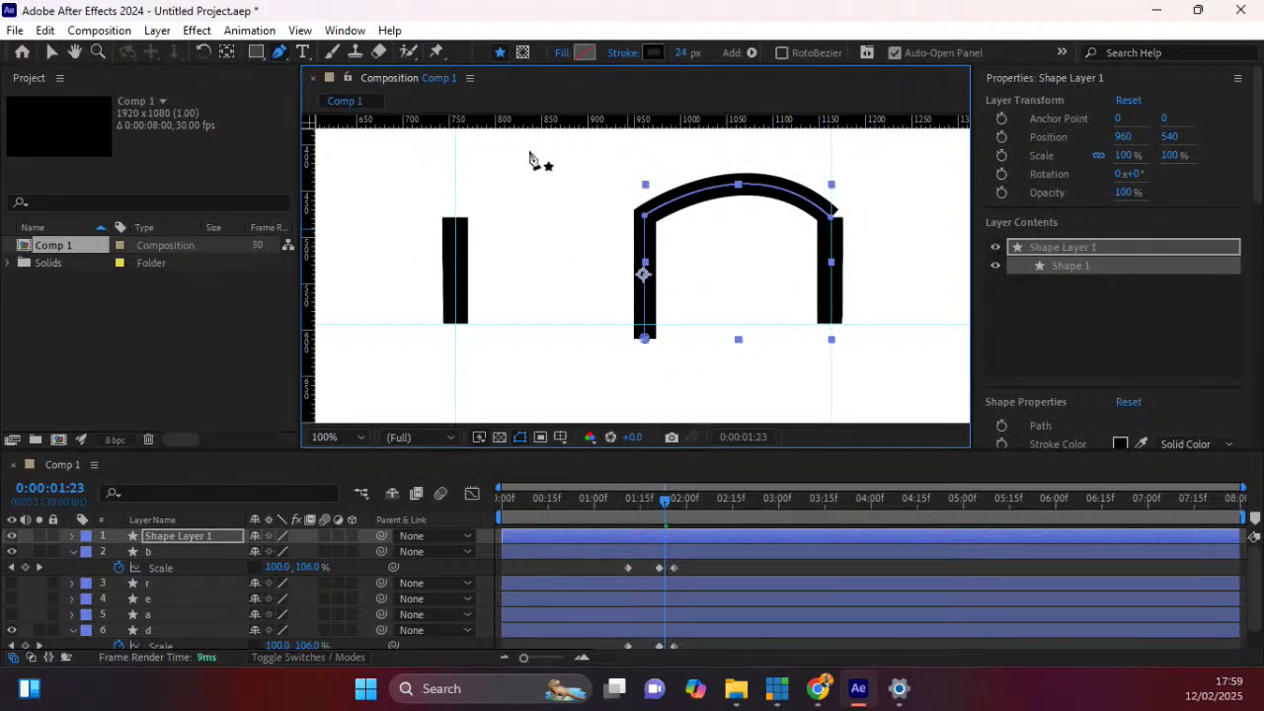
{"action": "left_click", "coordinate": [644, 340]}
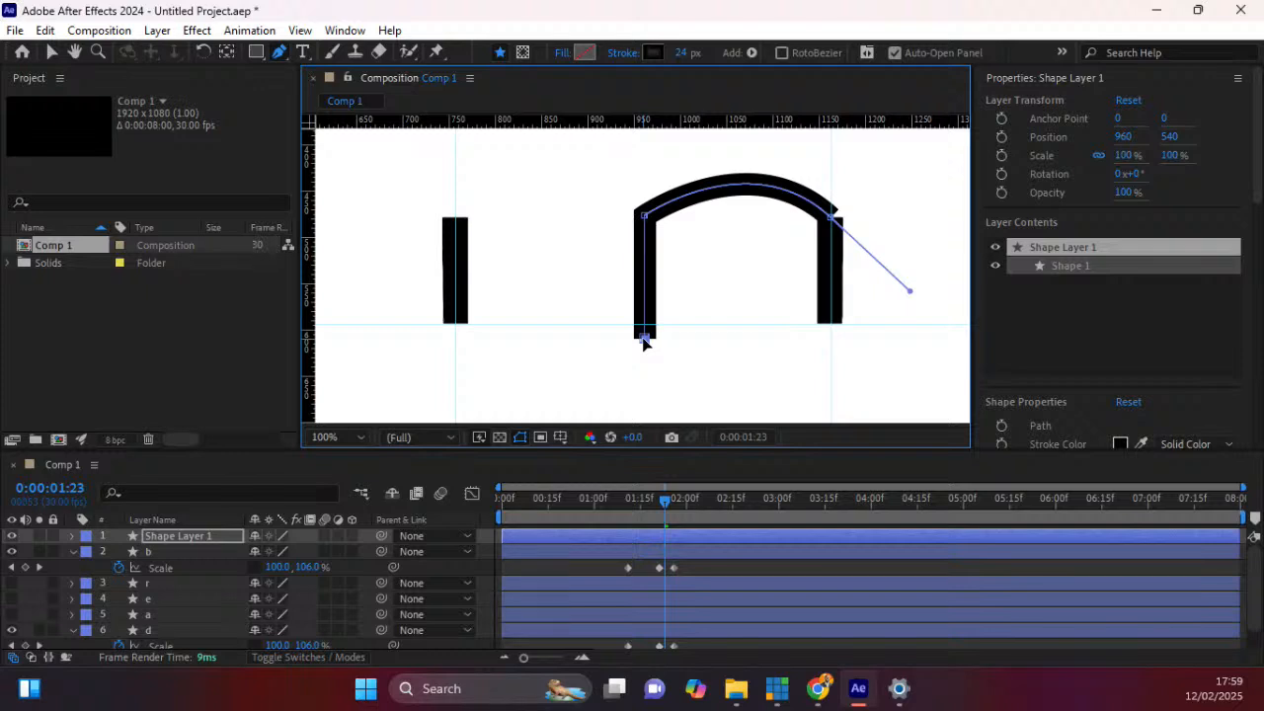
{"action": "left_click_drag", "start_coordinate": [644, 340], "coordinate": [643, 334]}
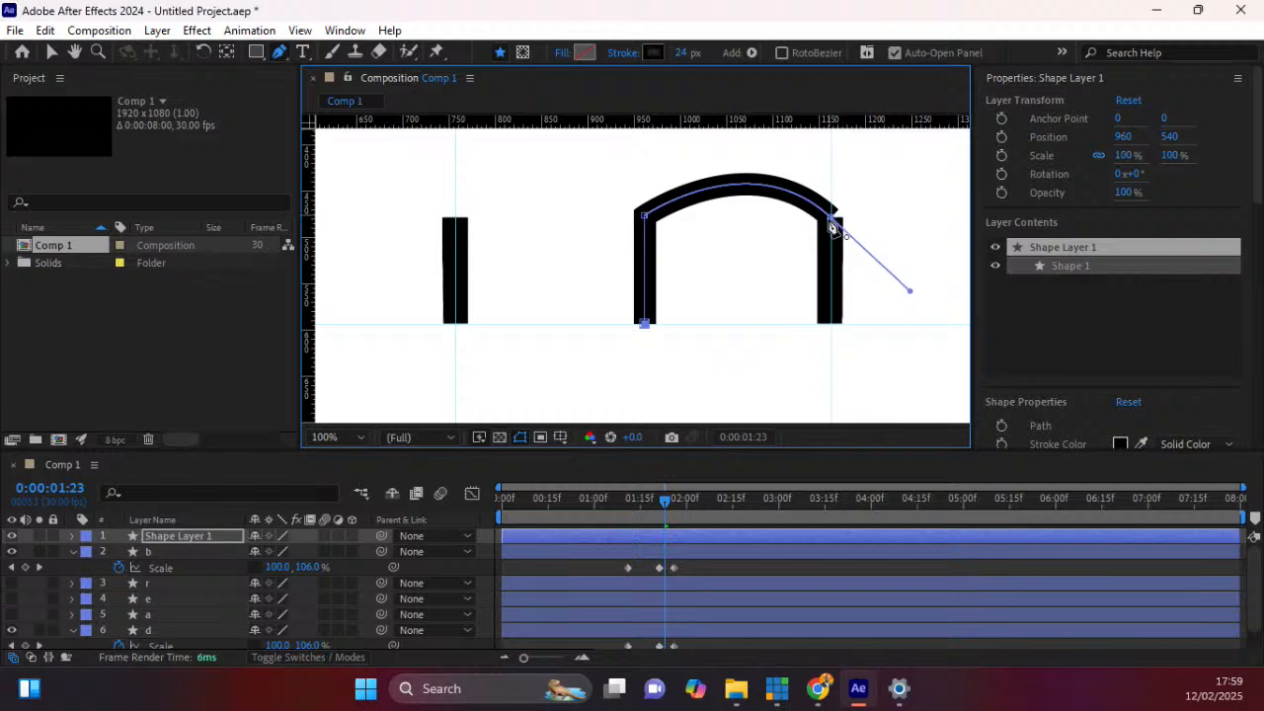
{"action": "left_click", "coordinate": [644, 216]}
{"action": "left_click", "coordinate": [645, 325]}
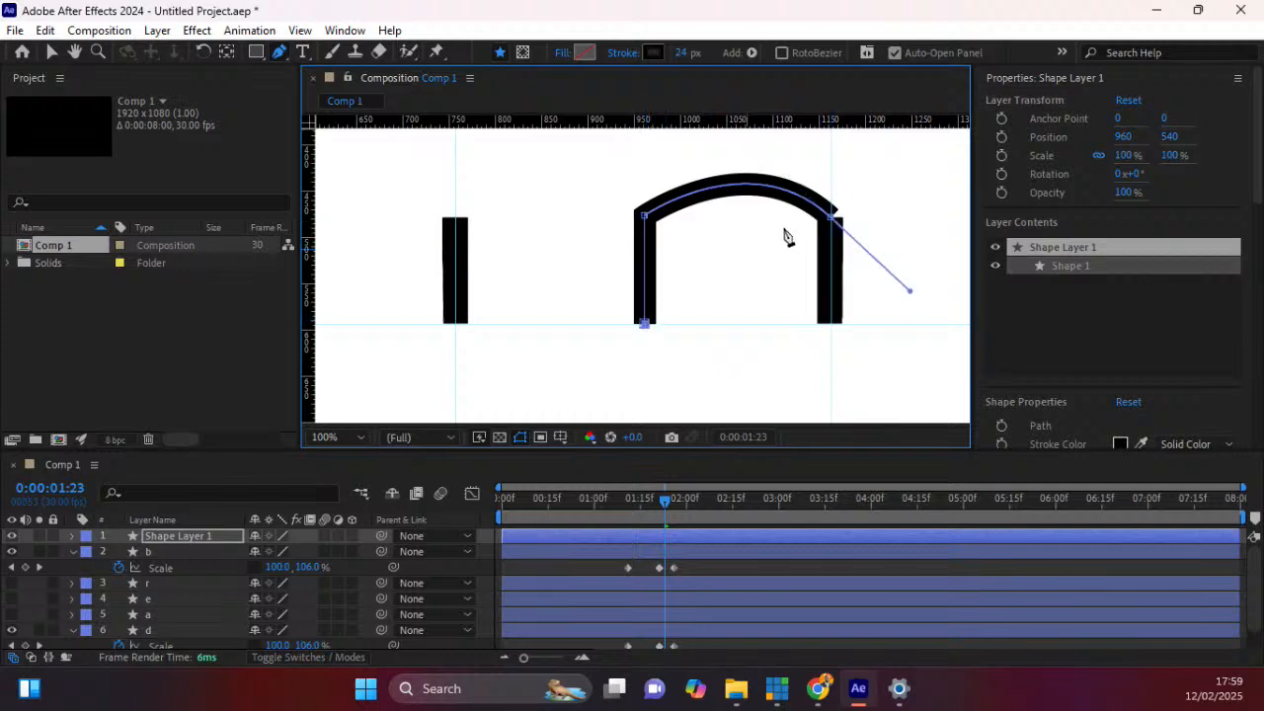
{"action": "left_click", "coordinate": [835, 225]}
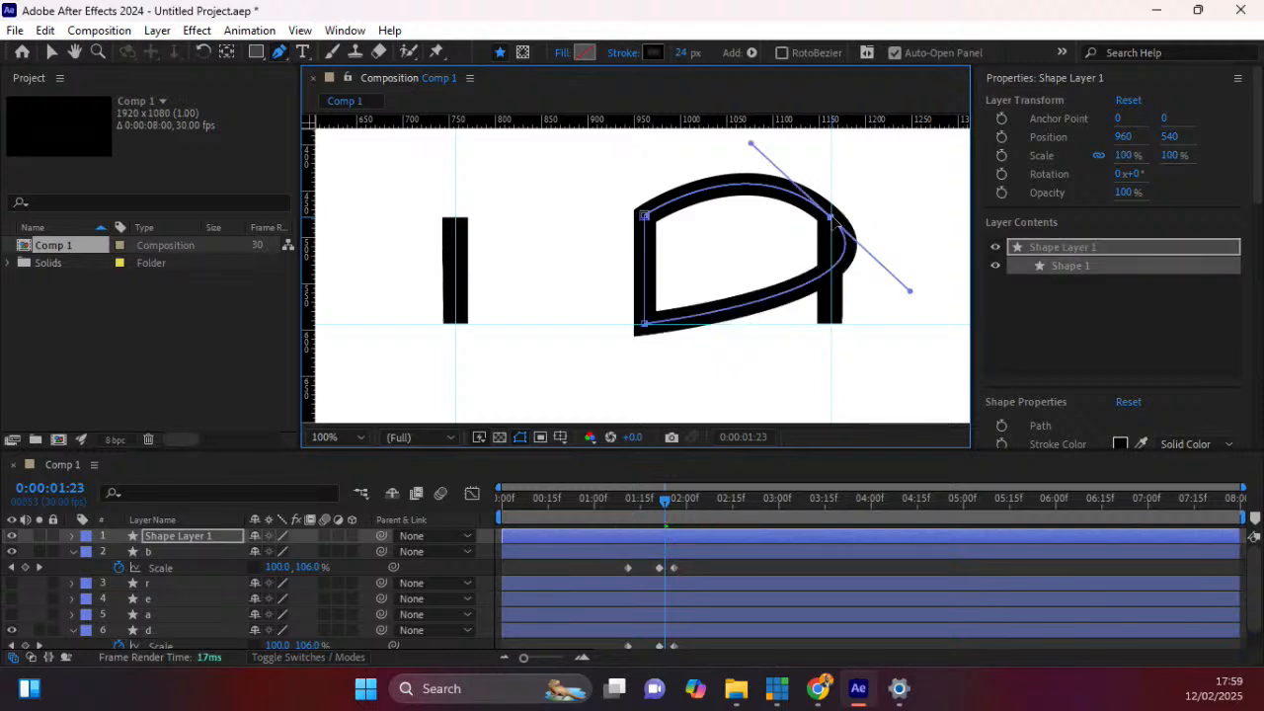
{"action": "key", "text": "ctrl+z"}
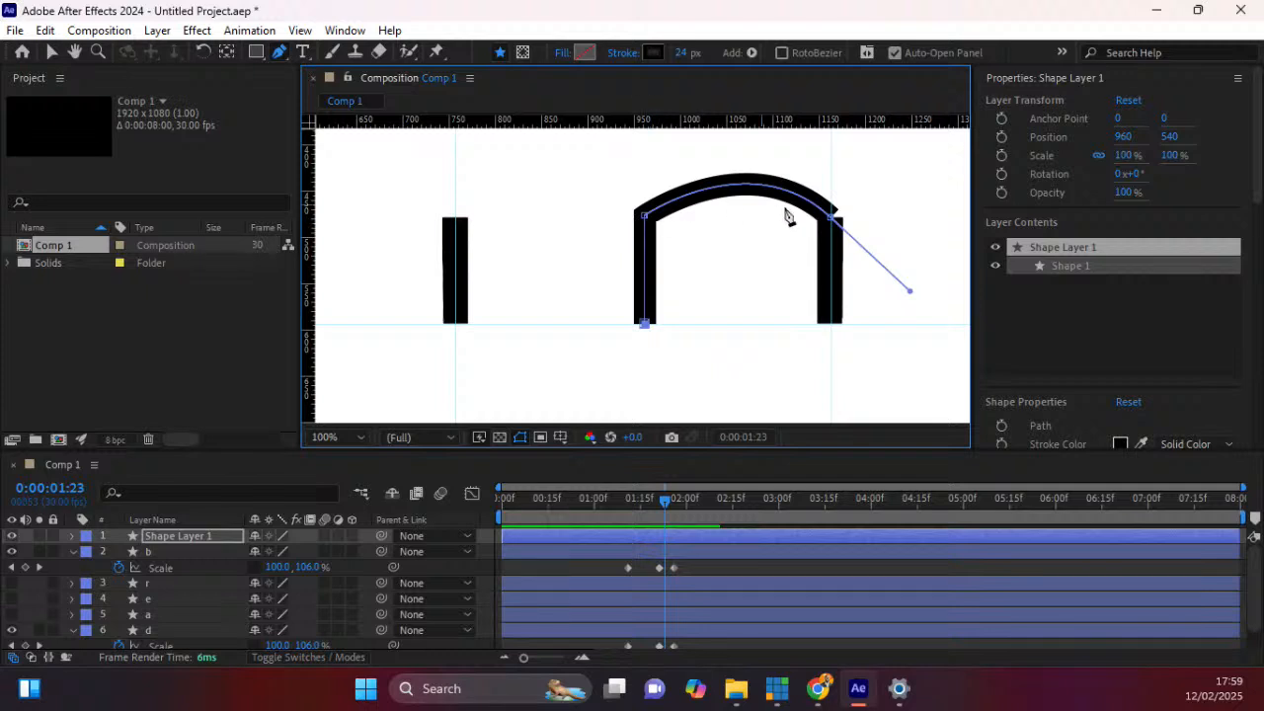
Lower the arch's right endpoint slightly onto the right bar's top and adjust its curve handle to make the arch steeper.
{"action": "left_click", "coordinate": [830, 218]}
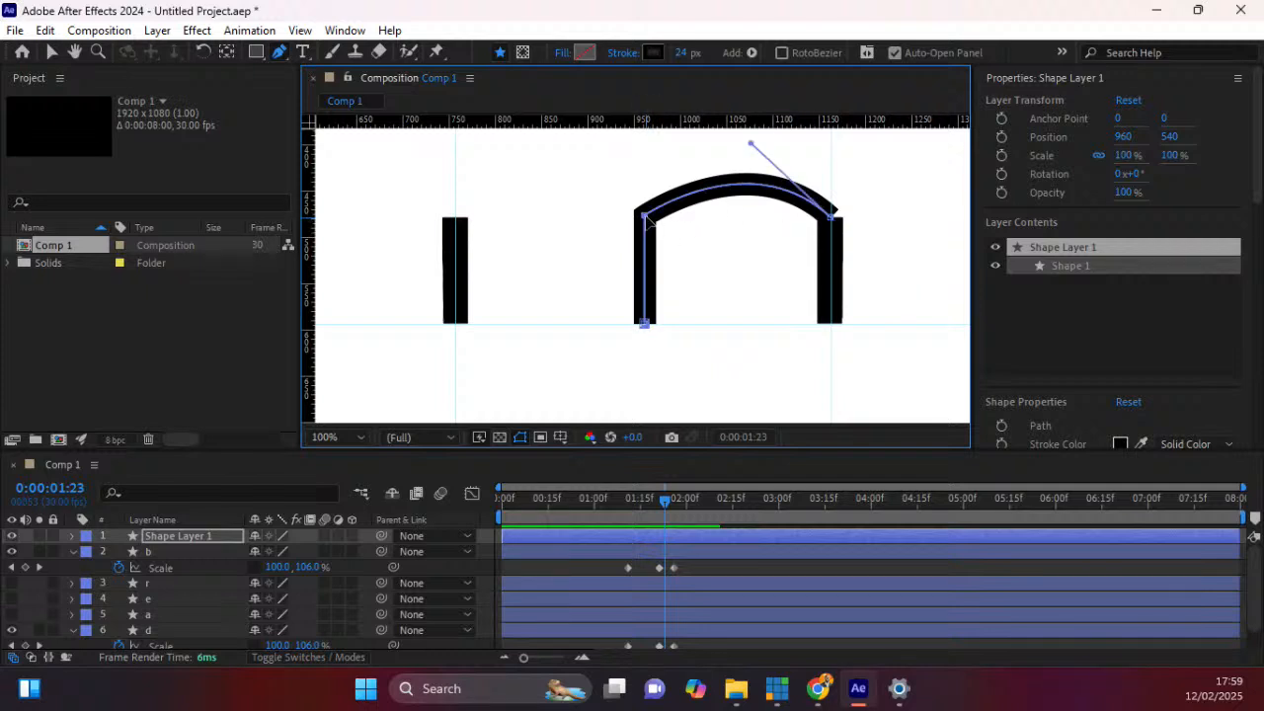
{"action": "left_click", "coordinate": [832, 221]}
{"action": "left_click_drag", "start_coordinate": [828, 216], "coordinate": [833, 219]}
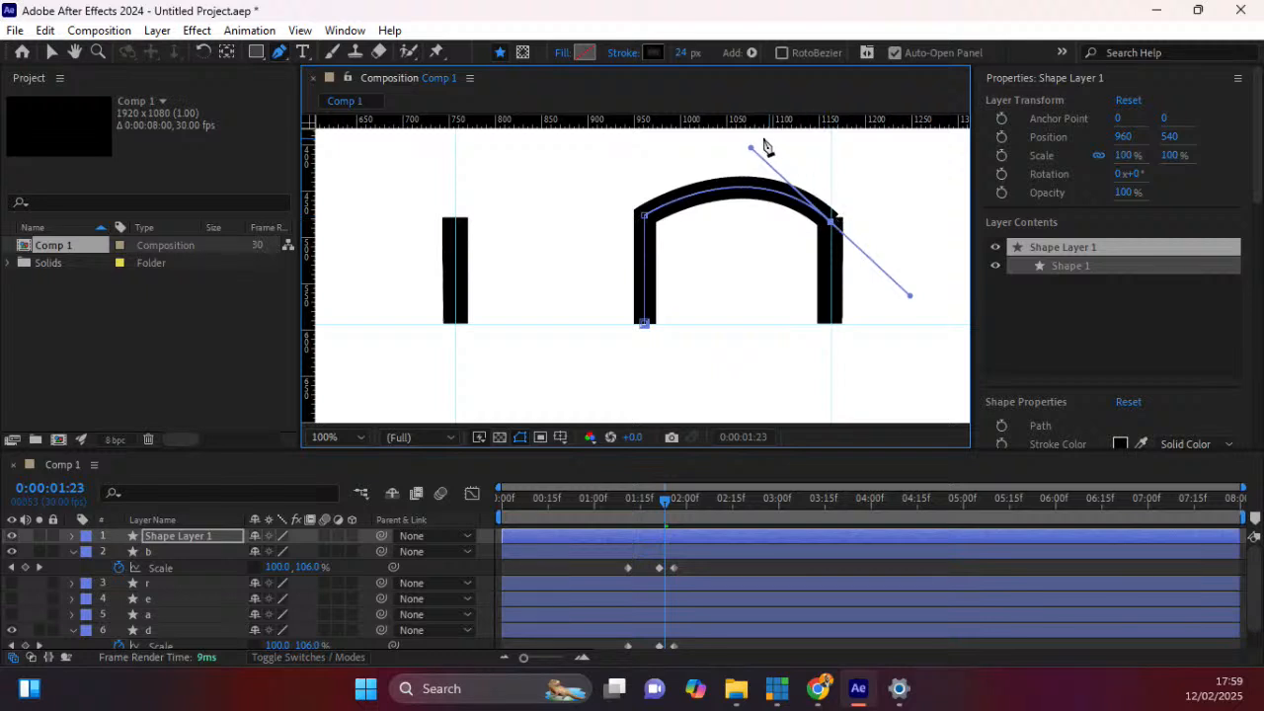
{"action": "mouse_move", "coordinate": [750, 148]}
{"action": "left_mouse_down"}
{"action": "mouse_move", "coordinate": [748, 128]}
{"action": "mouse_move", "coordinate": [715, 173]}
{"action": "mouse_move", "coordinate": [753, 155]}
{"action": "mouse_move", "coordinate": [735, 154]}
{"action": "left_mouse_up"}
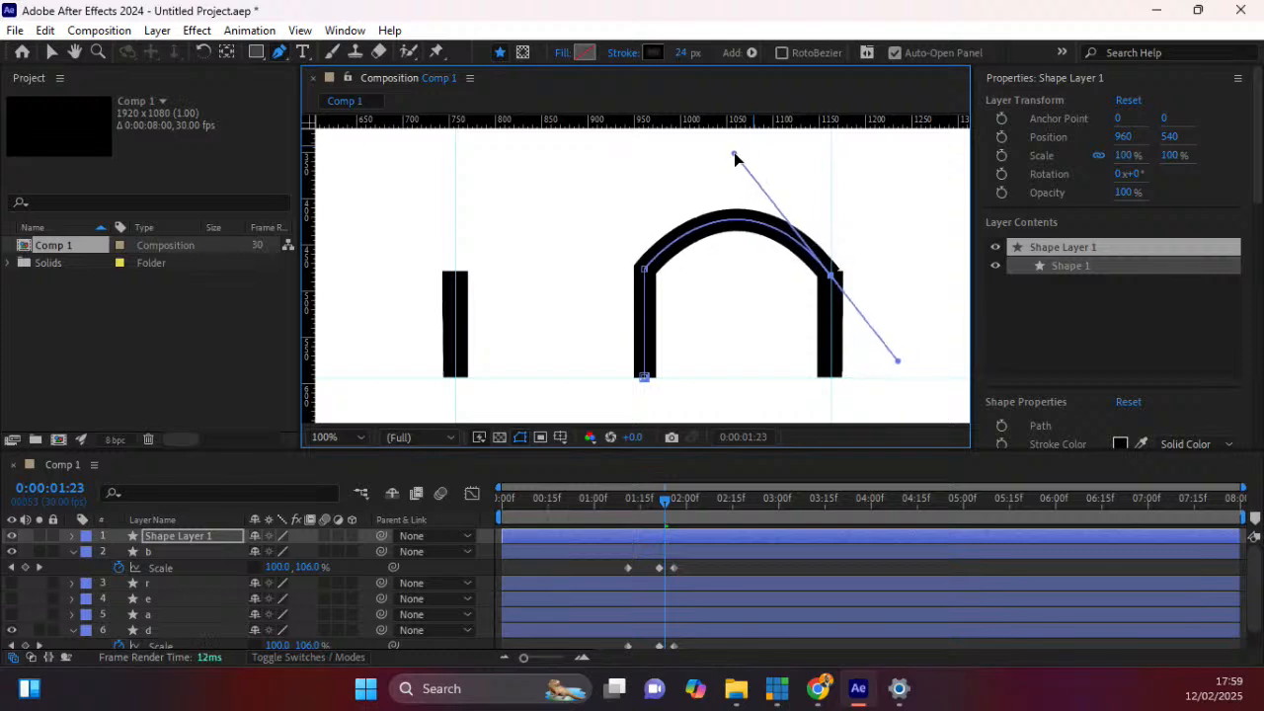
Convert the arch's left corner to a curve while keeping its stem straight, and adjust both upper handles to round the arch evenly.
{"action": "left_click", "coordinate": [645, 271]}
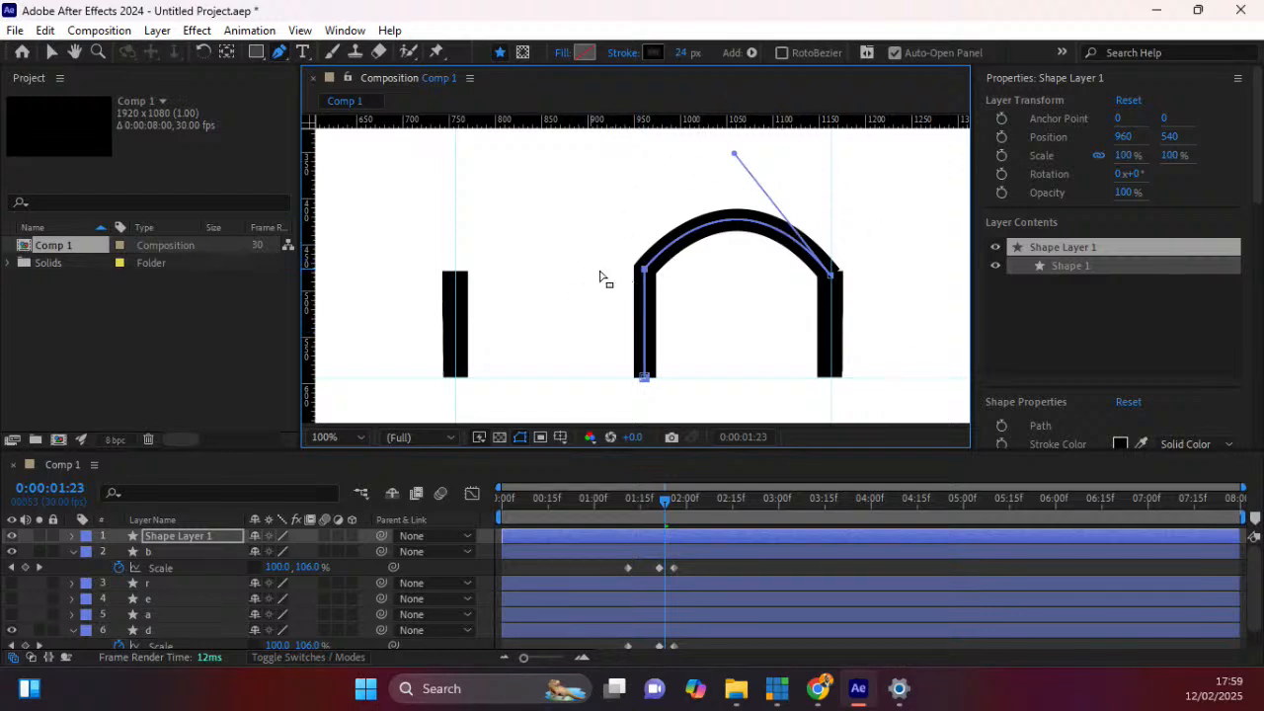
{"action": "left_click", "coordinate": [646, 270], "text": "alt"}
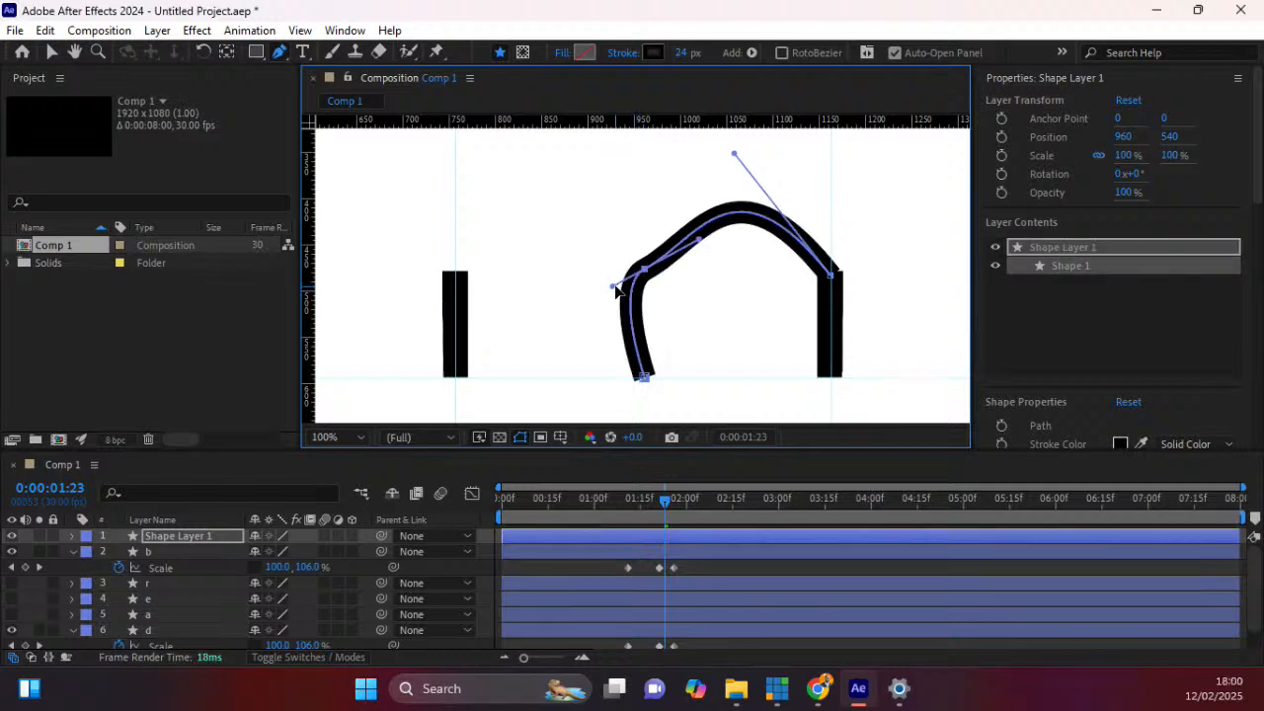
{"action": "mouse_move", "coordinate": [614, 287]}
{"action": "left_mouse_down"}
{"action": "mouse_move", "coordinate": [647, 280]}
{"action": "mouse_move", "coordinate": [604, 294]}
{"action": "mouse_move", "coordinate": [612, 253]}
{"action": "mouse_move", "coordinate": [612, 280]}
{"action": "mouse_move", "coordinate": [647, 279]}
{"action": "left_mouse_up"}
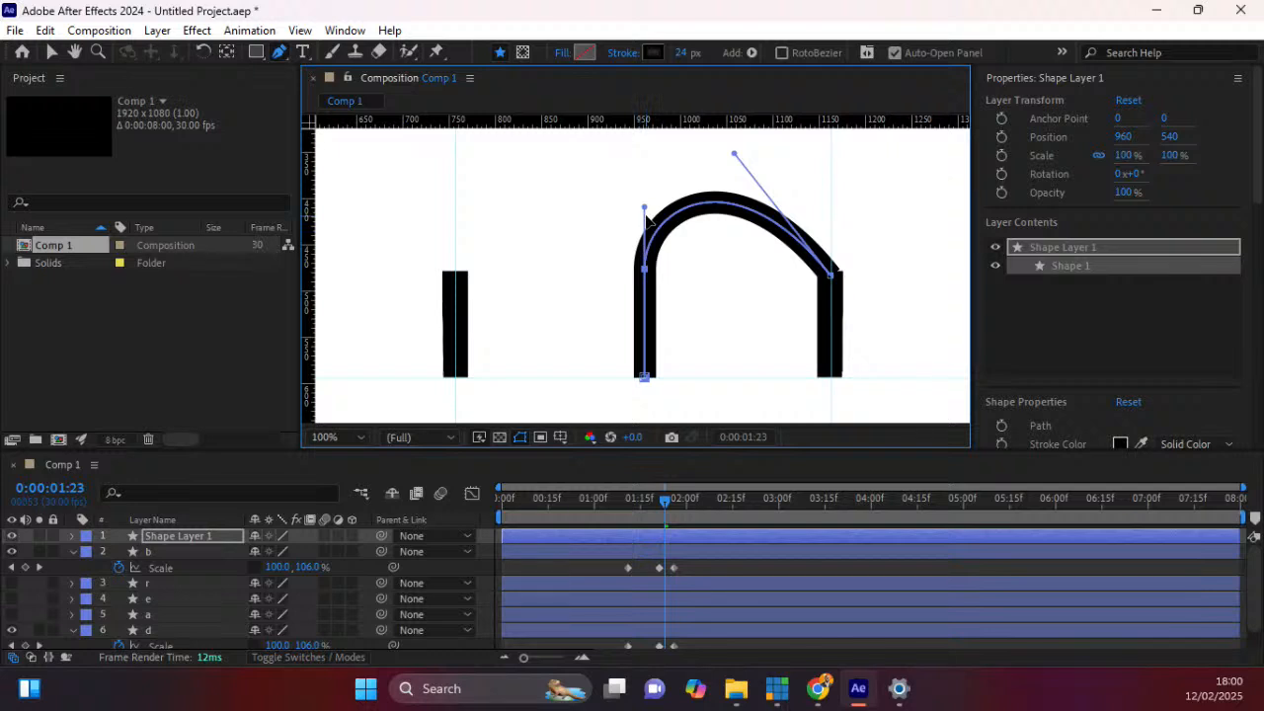
{"action": "mouse_move", "coordinate": [648, 215]}
{"action": "left_mouse_down"}
{"action": "mouse_move", "coordinate": [696, 207]}
{"action": "mouse_move", "coordinate": [670, 210]}
{"action": "left_mouse_up"}
{"action": "left_click_drag", "start_coordinate": [733, 154], "coordinate": [789, 170]}
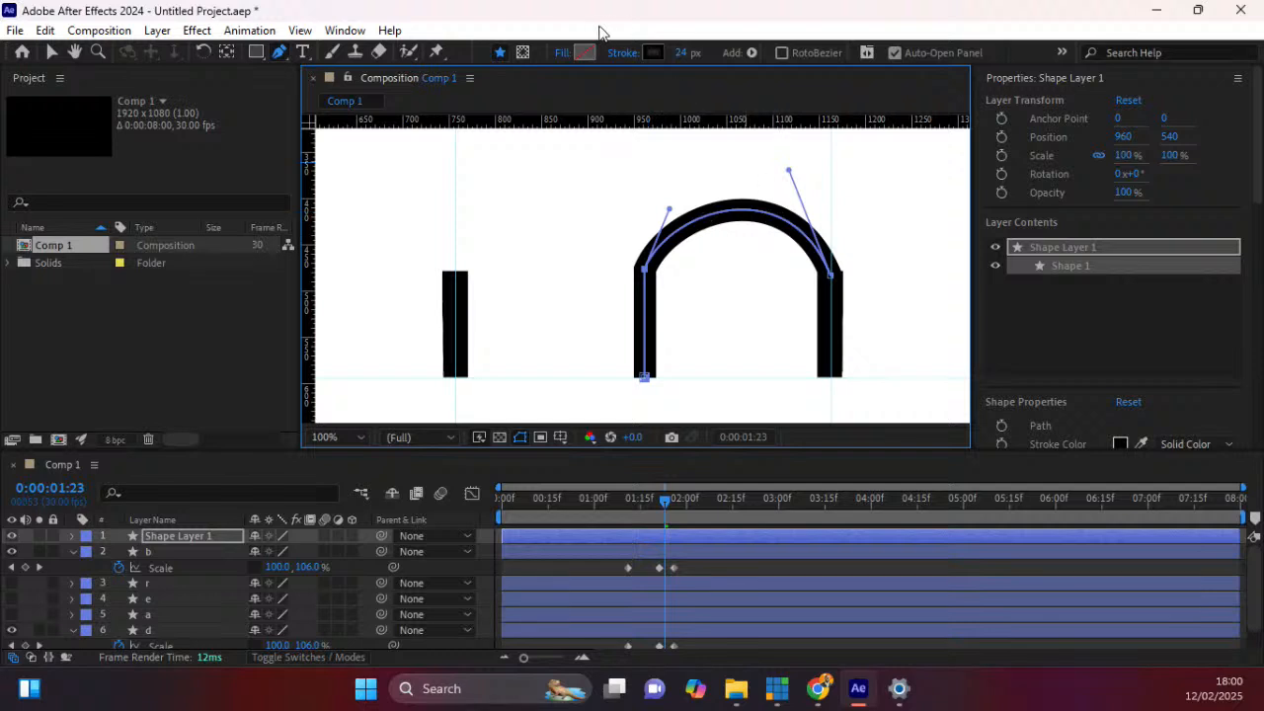
Set the arch's stroke width to 27 px and refine the right endpoint's handles so the arch blends into the right bar.
{"action": "left_click_drag", "start_coordinate": [682, 55], "coordinate": [692, 56]}
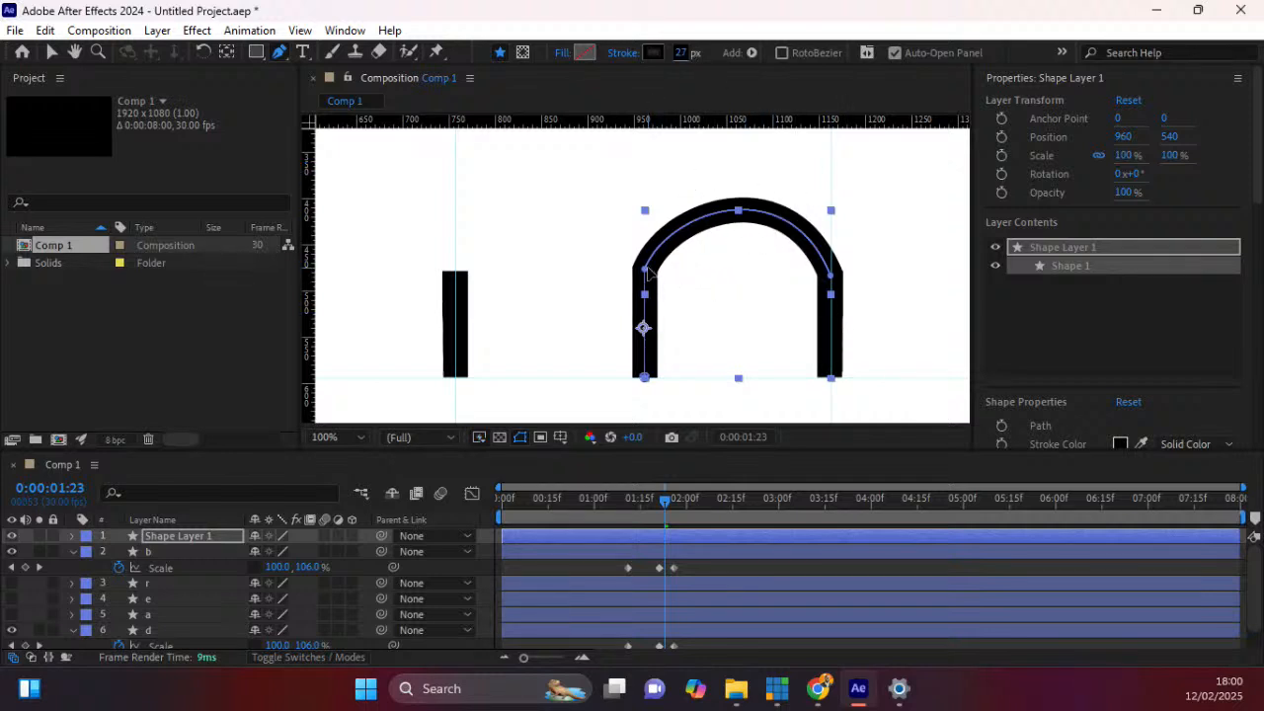
{"action": "left_click", "coordinate": [646, 269]}
{"action": "left_click_drag", "start_coordinate": [790, 175], "coordinate": [777, 180]}
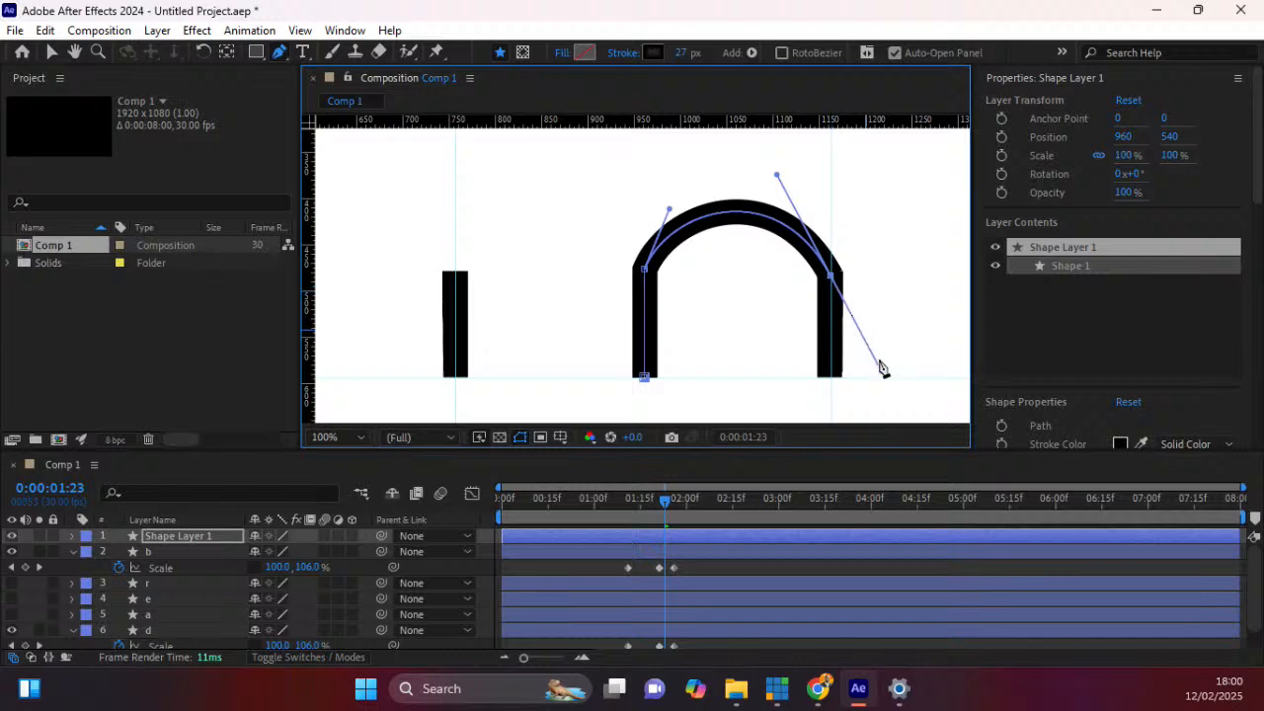
{"action": "left_click_drag", "start_coordinate": [881, 371], "coordinate": [835, 283]}
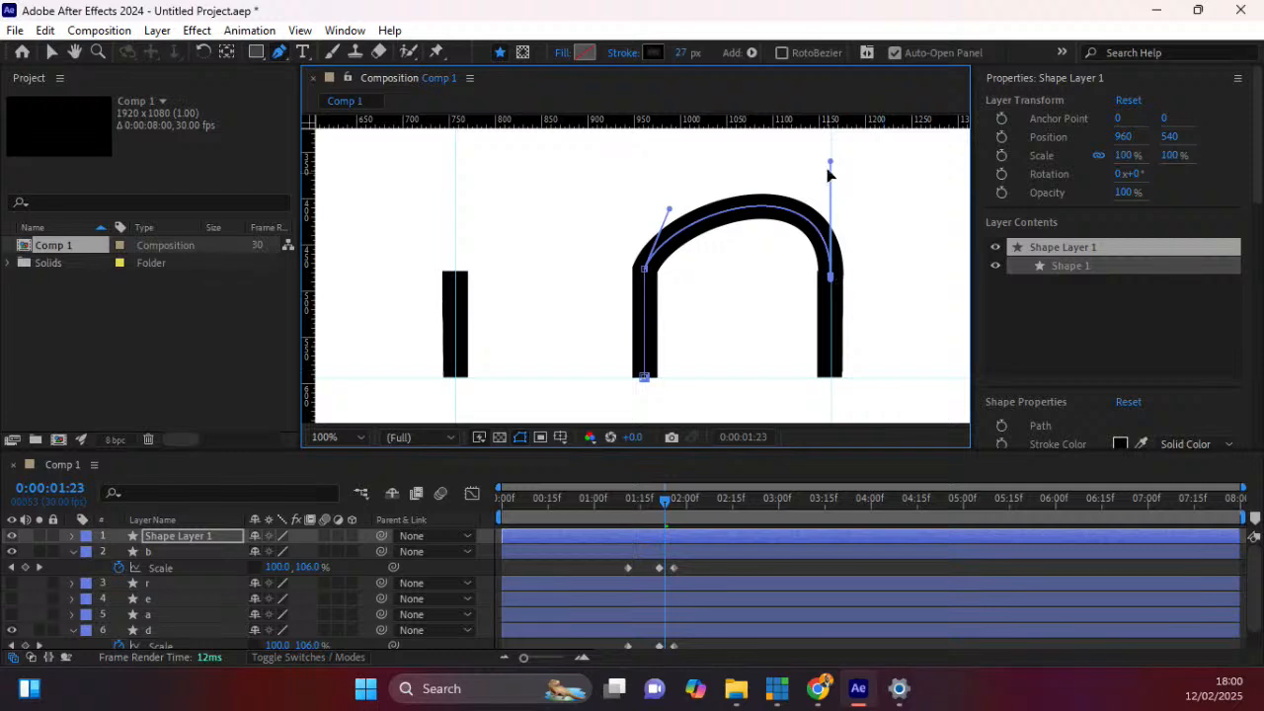
{"action": "left_click_drag", "start_coordinate": [832, 168], "coordinate": [792, 178]}
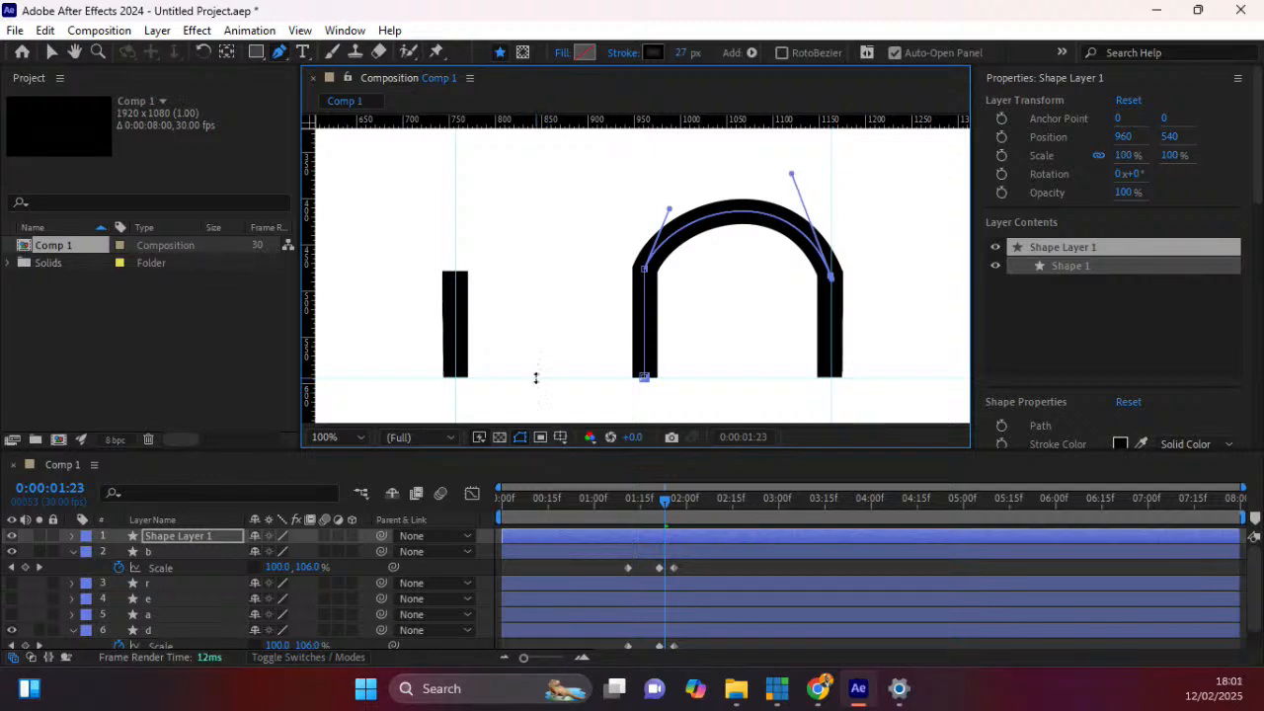
Add Trim Paths to Shape Layer 1 and expand its properties.
{"action": "left_click", "coordinate": [182, 548]}
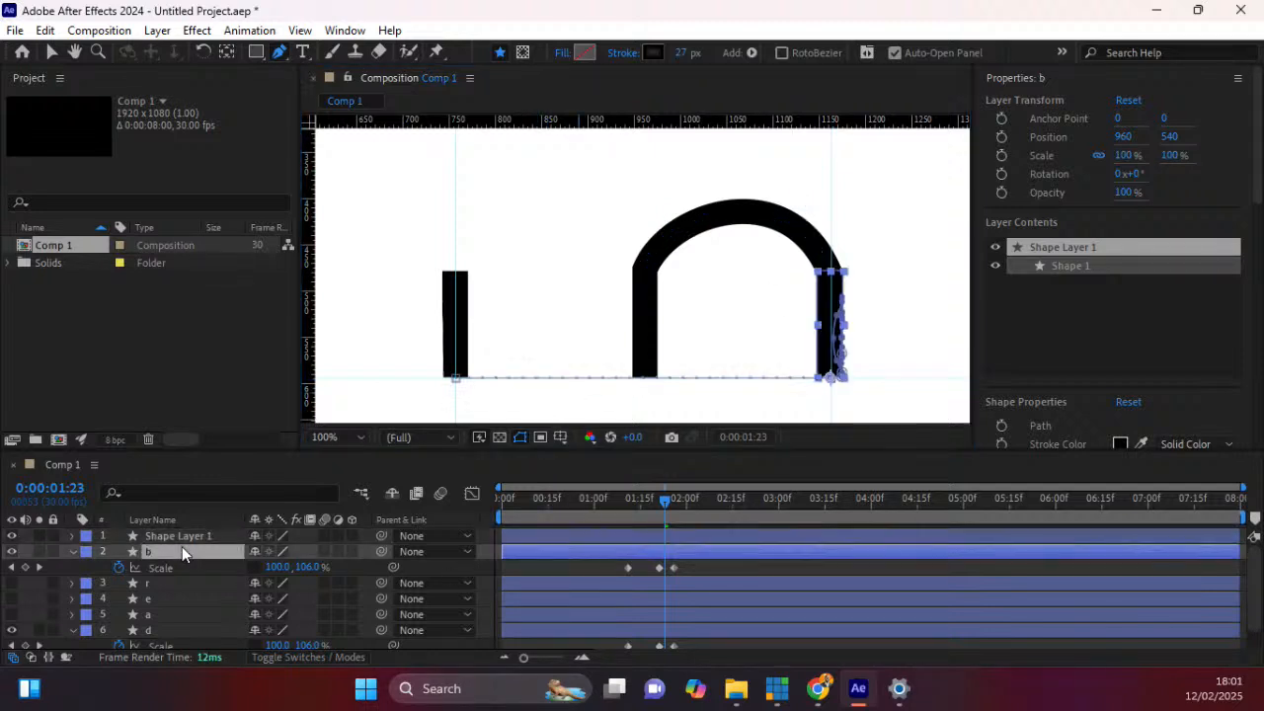
{"action": "left_click", "coordinate": [174, 538]}
{"action": "left_click", "coordinate": [75, 538]}
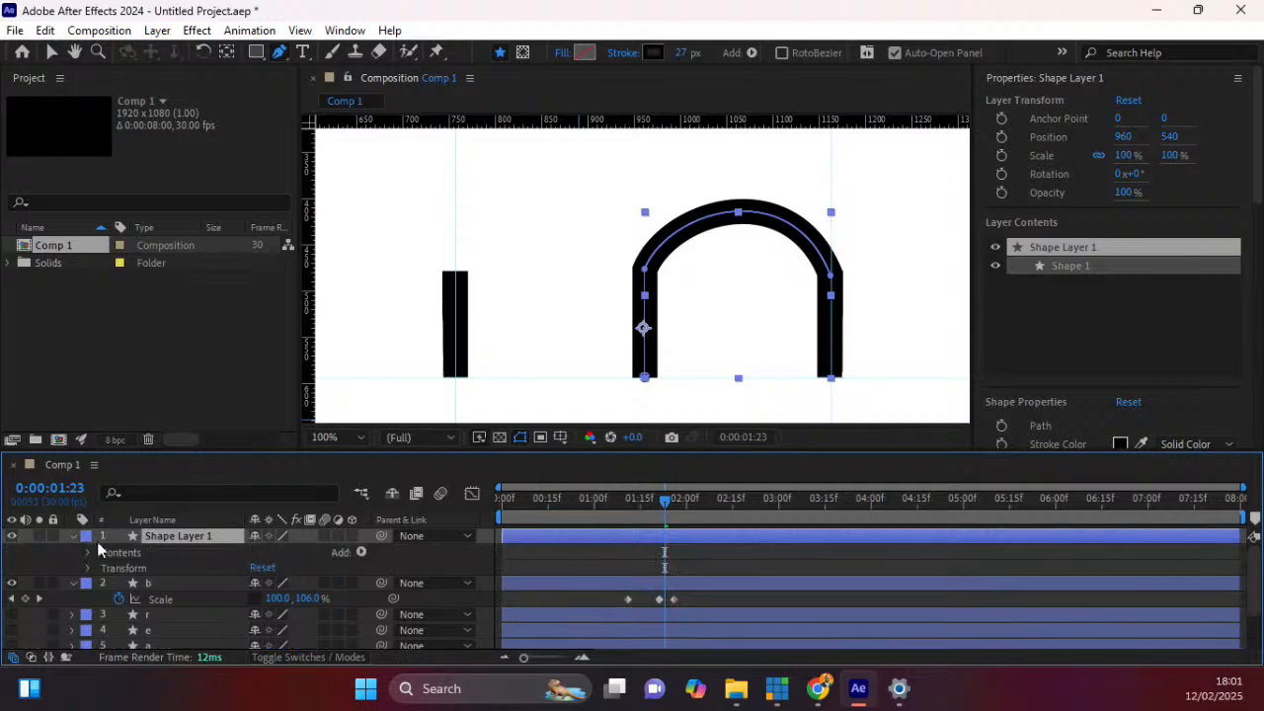
{"action": "left_click", "coordinate": [361, 553]}
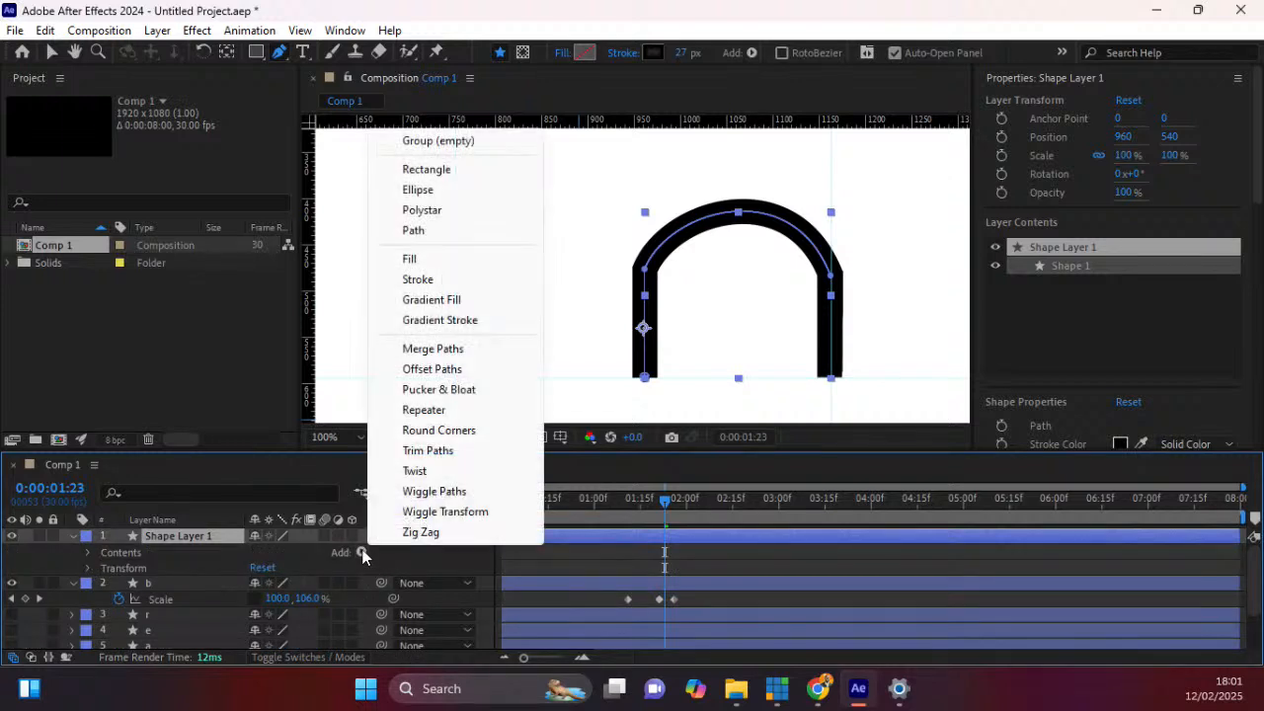
{"action": "left_click", "coordinate": [422, 452]}
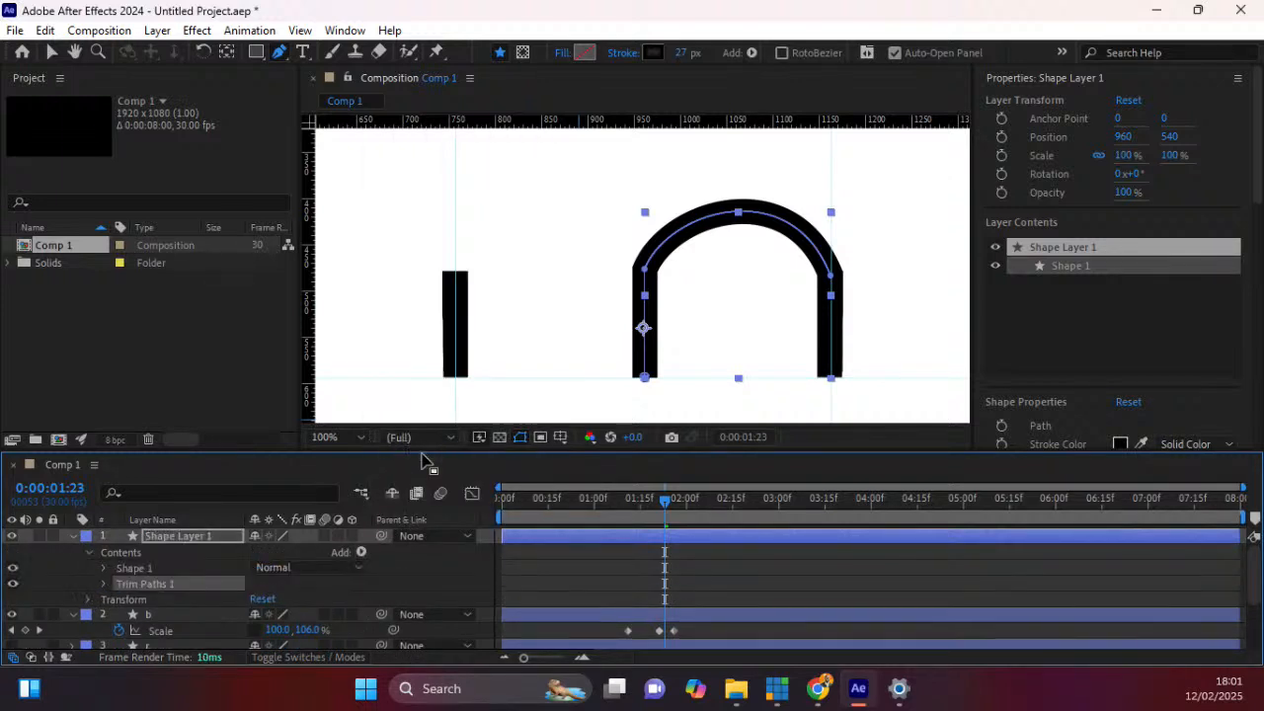
{"action": "left_click", "coordinate": [104, 583]}
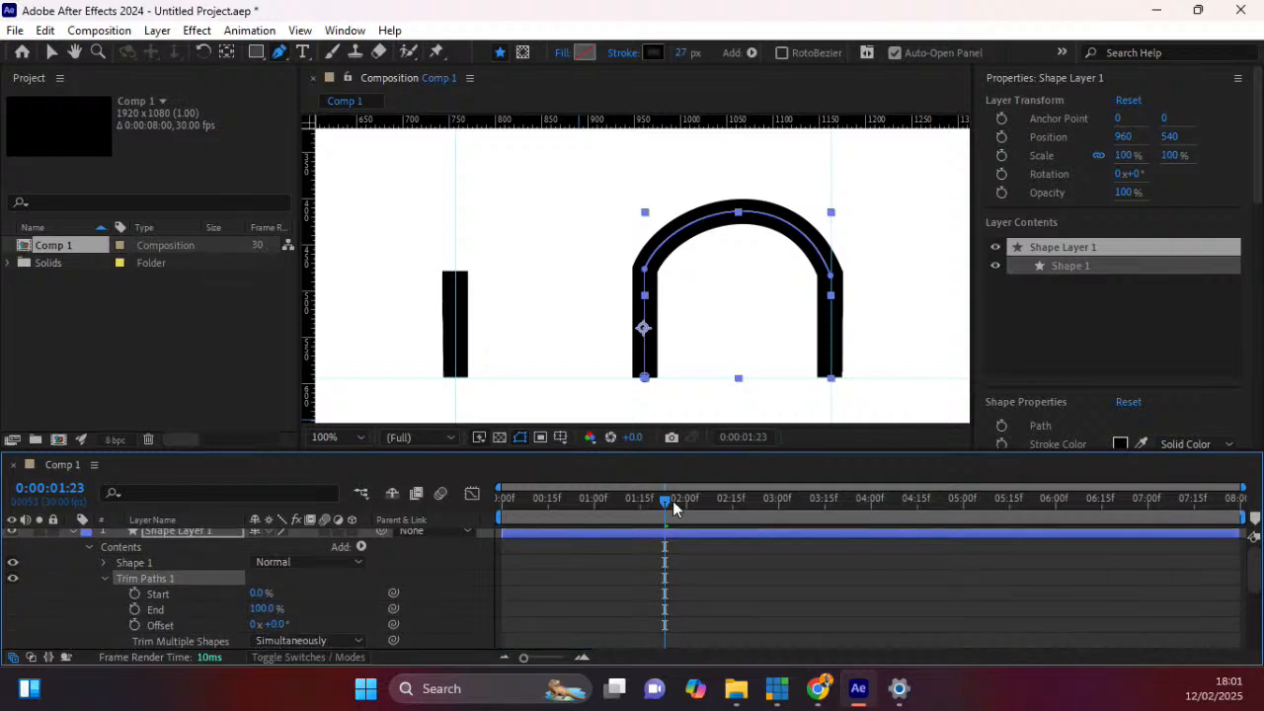
Reveal the keyframed properties and move the current time to 0:00:01:11, at the first Scale keyframes of layers b and d.
{"action": "mouse_move", "coordinate": [665, 491]}
{"action": "left_mouse_down"}
{"action": "mouse_move", "coordinate": [610, 502]}
{"action": "mouse_move", "coordinate": [638, 501]}
{"action": "left_mouse_up"}
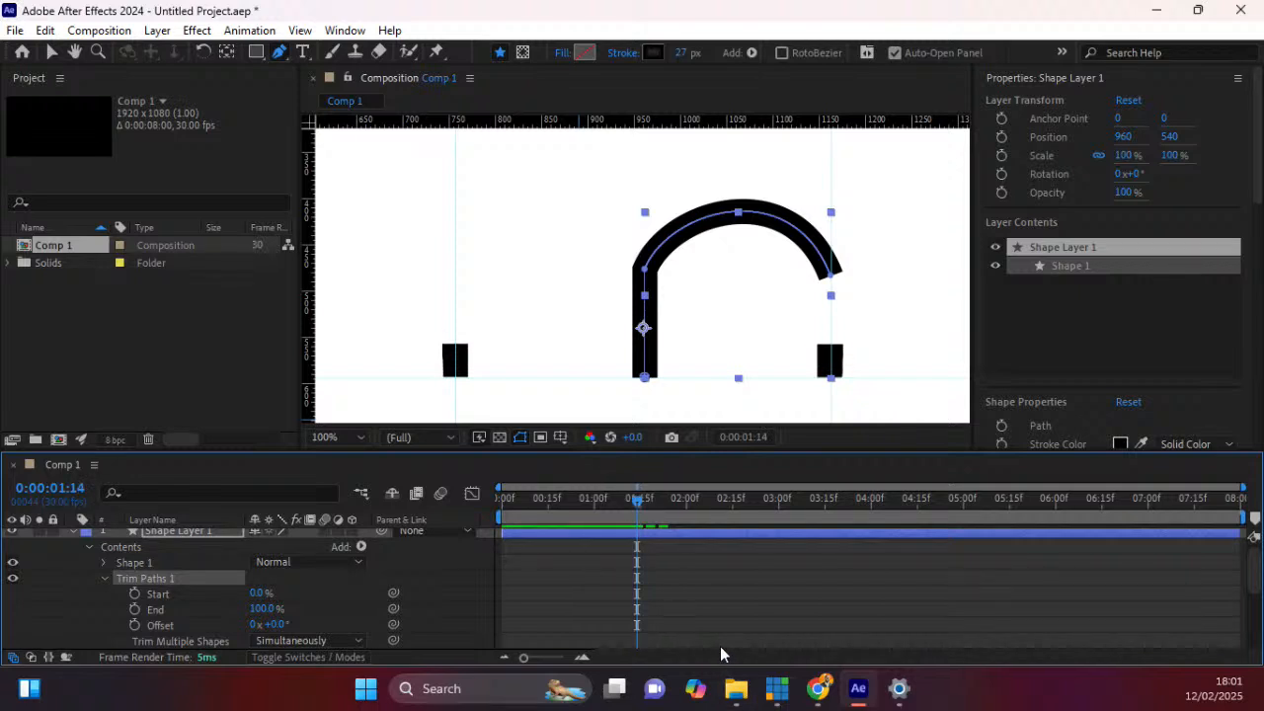
{"action": "key", "text": "u"}
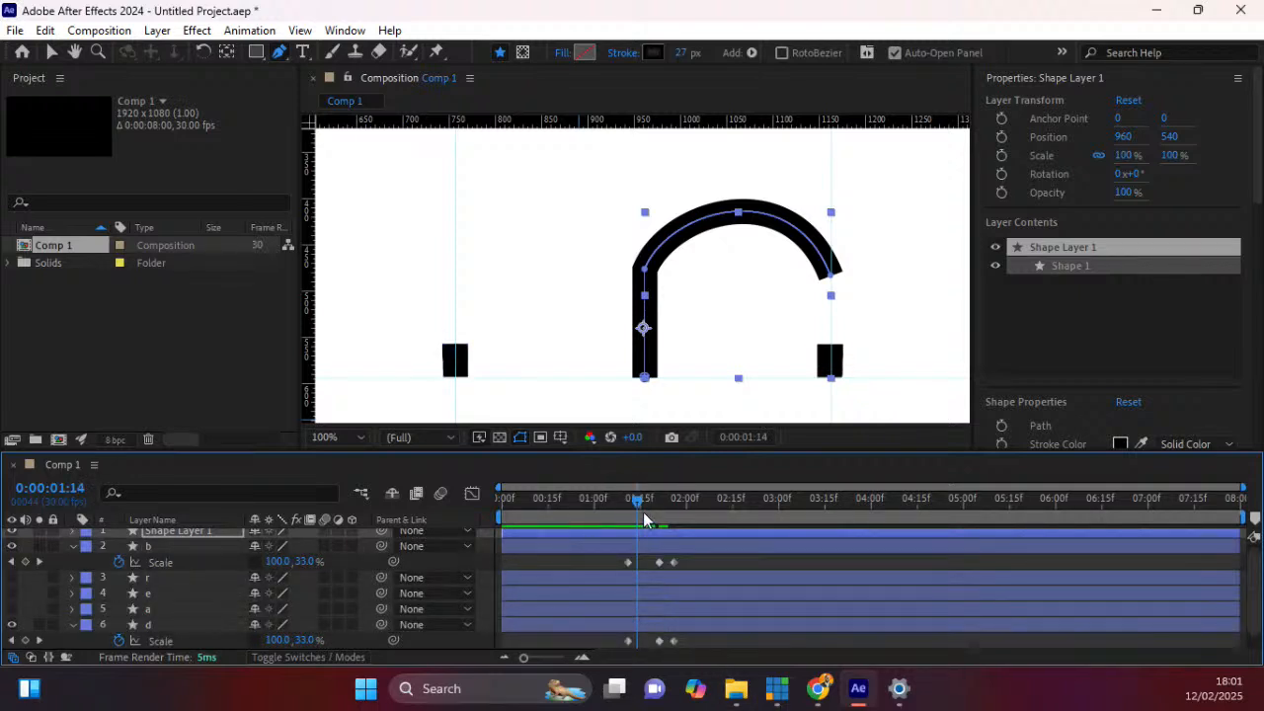
{"action": "left_click_drag", "start_coordinate": [638, 502], "coordinate": [629, 502]}
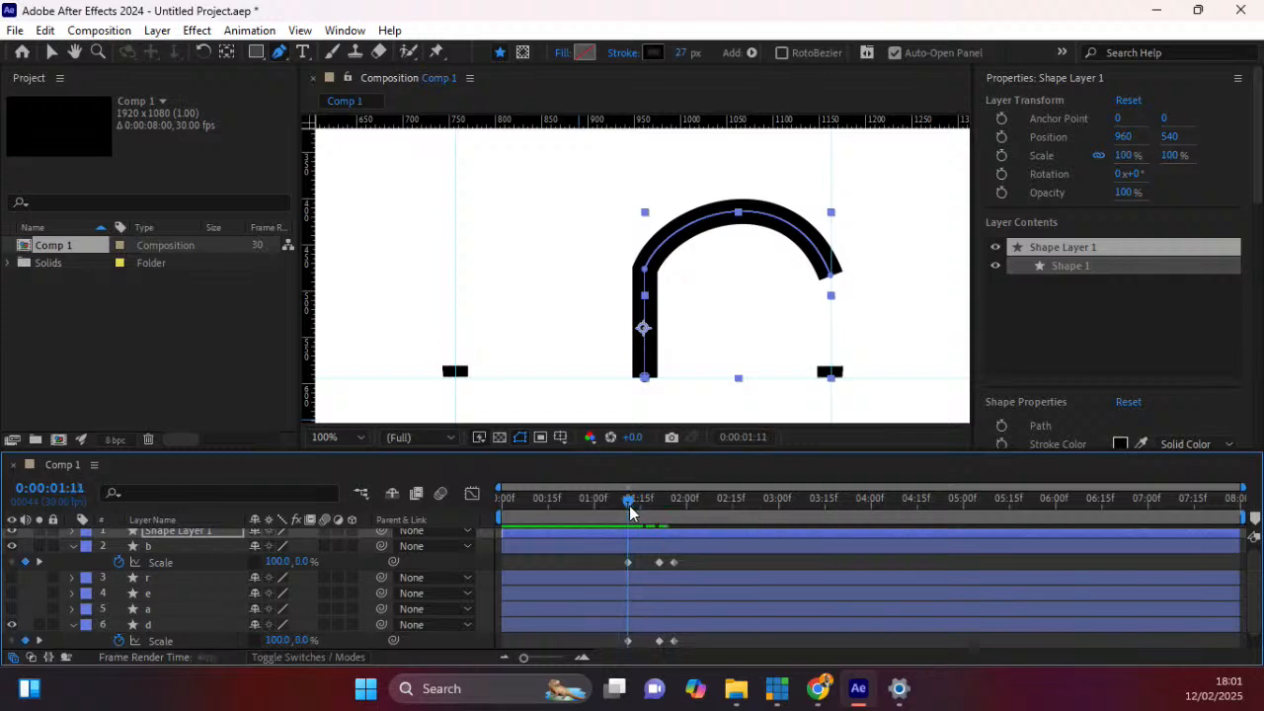
{"action": "left_click_drag", "start_coordinate": [629, 506], "coordinate": [629, 508]}
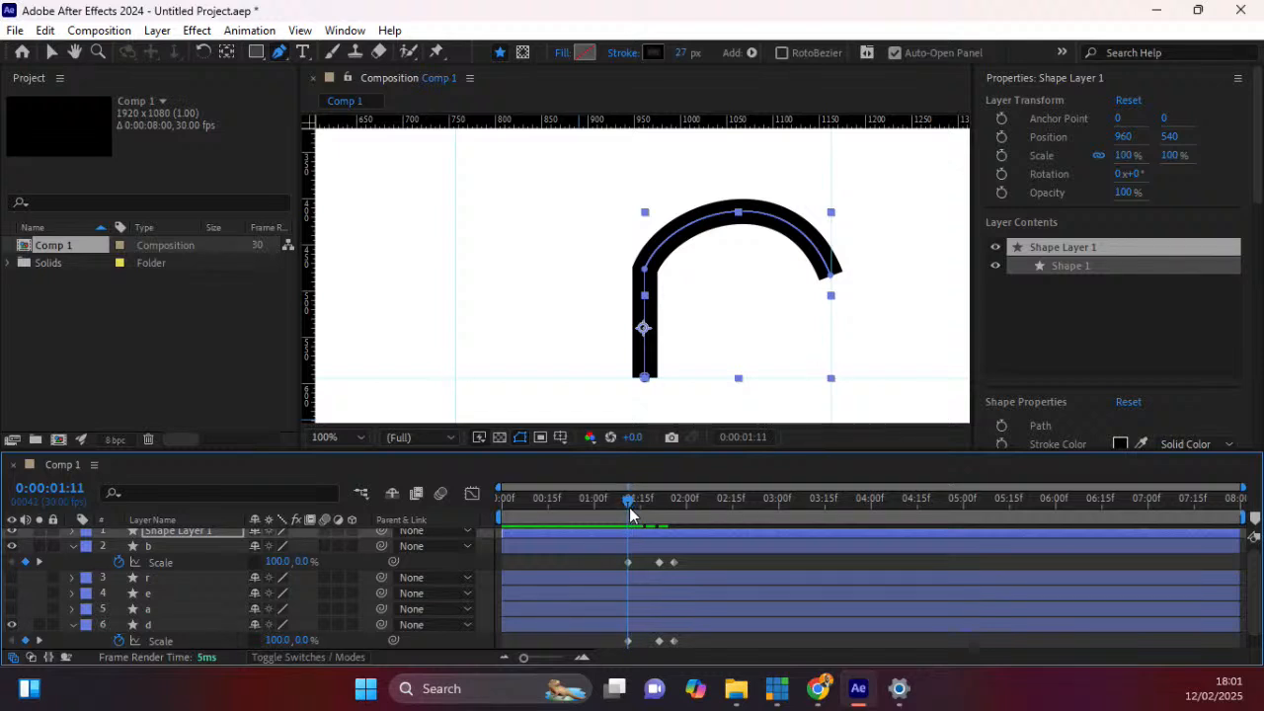
At 0:00:01:08, enable keyframing for Start and End in Shape Layer 1's Trim Paths 1.
{"action": "key", "text": "Page_Up"}
{"action": "key", "text": "Page_Up"}
{"action": "key", "text": "Page_Up"}
{"action": "left_click", "coordinate": [72, 533]}
{"action": "left_click", "coordinate": [89, 547]}
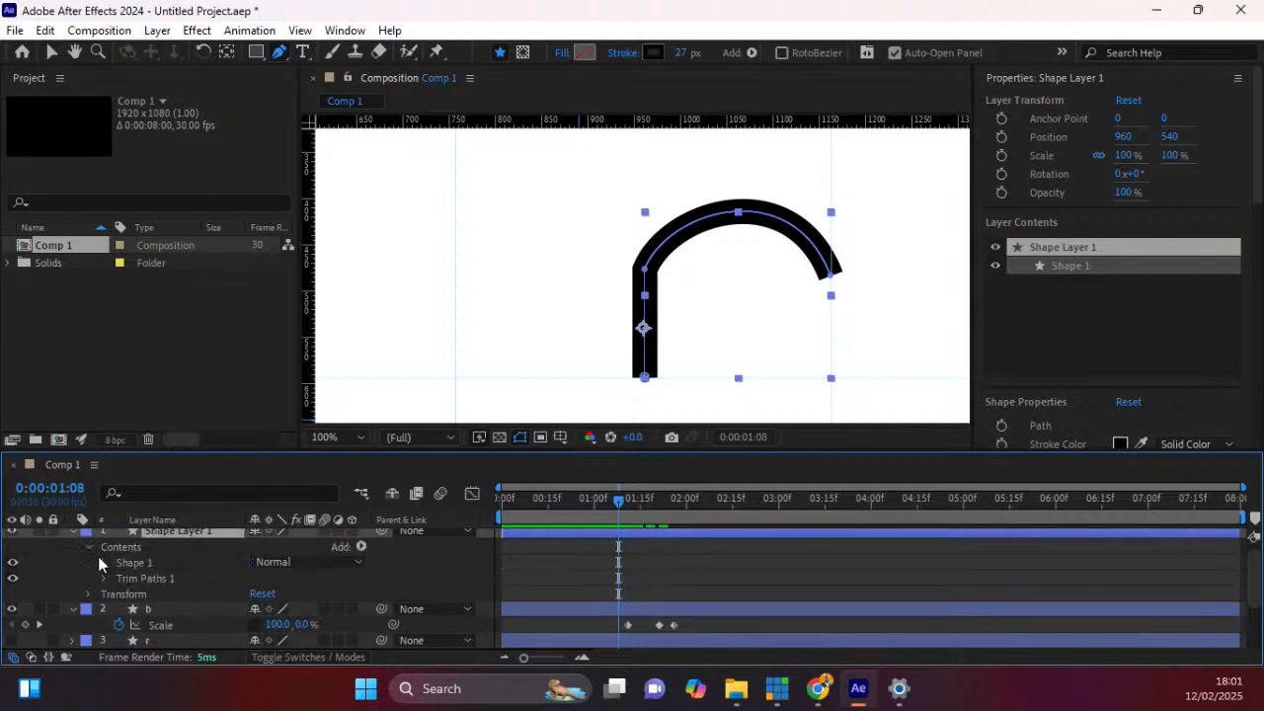
{"action": "left_click", "coordinate": [104, 577]}
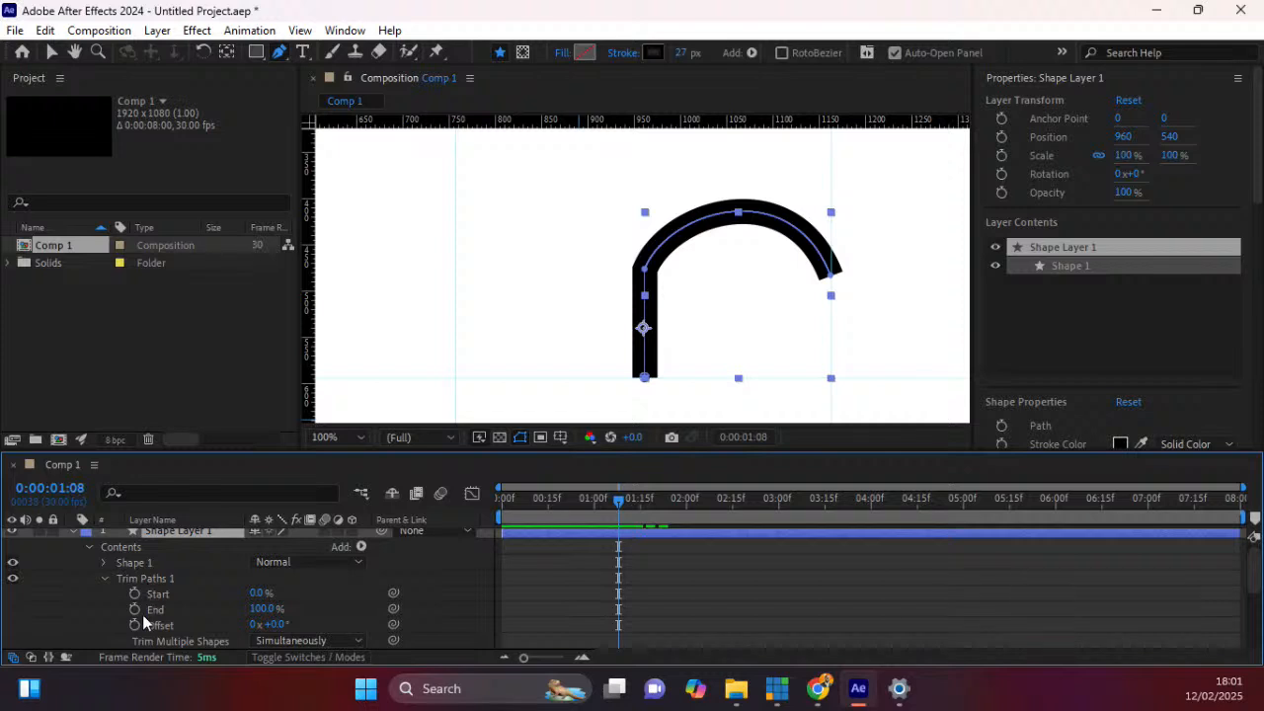
{"action": "left_click", "coordinate": [135, 609]}
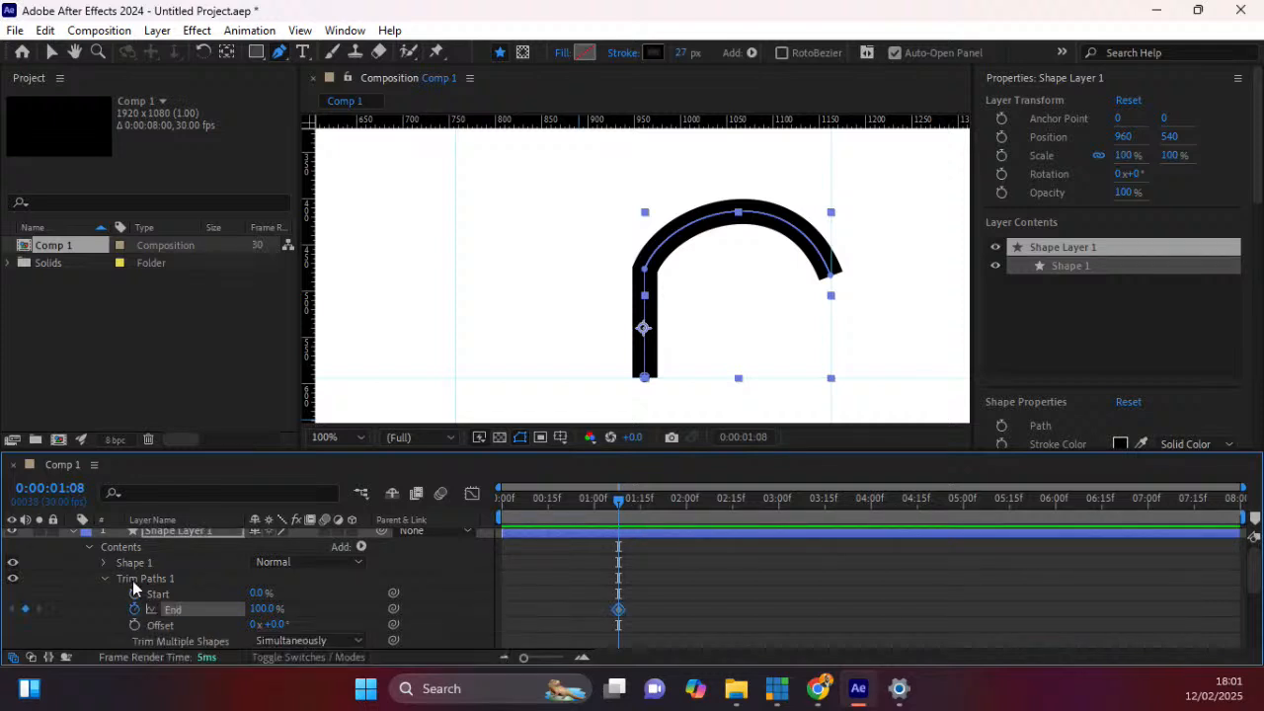
{"action": "left_click", "coordinate": [135, 594]}
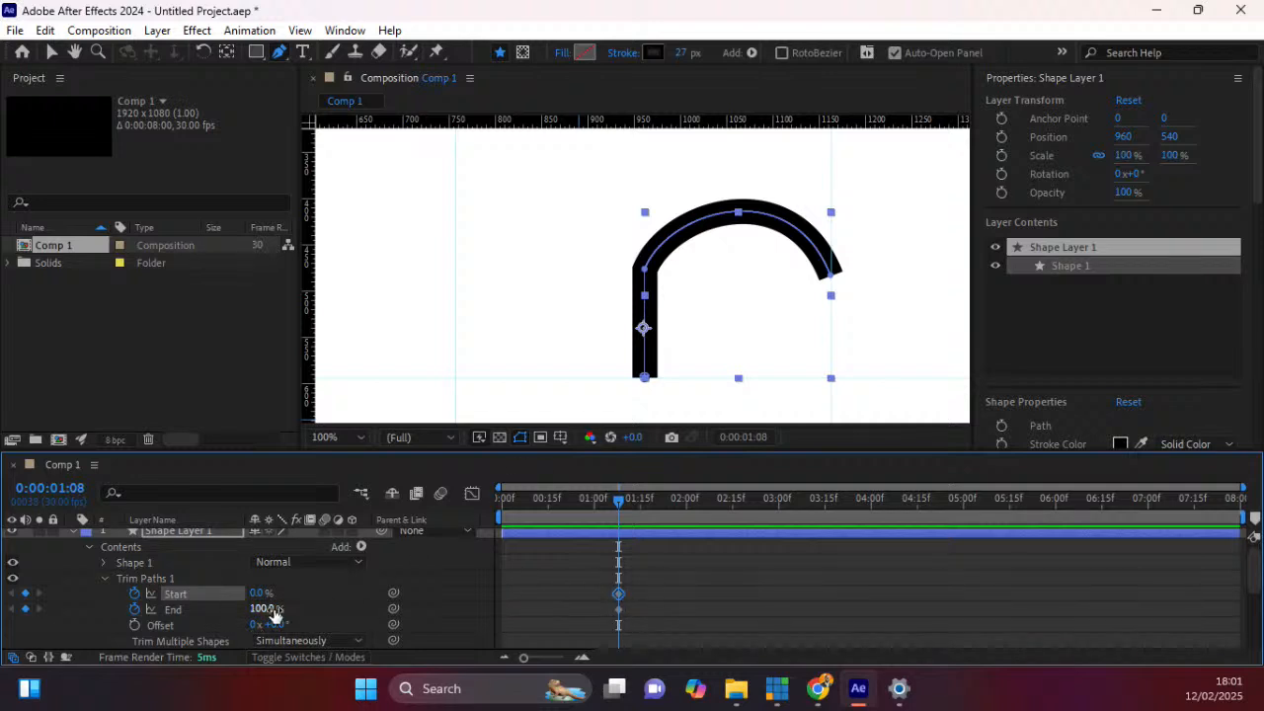
Set the Trim Paths Start keyframe at 0:00:01:08 to 100%, keeping End at 100%.
{"action": "left_click_drag", "start_coordinate": [267, 609], "coordinate": [468, 598]}
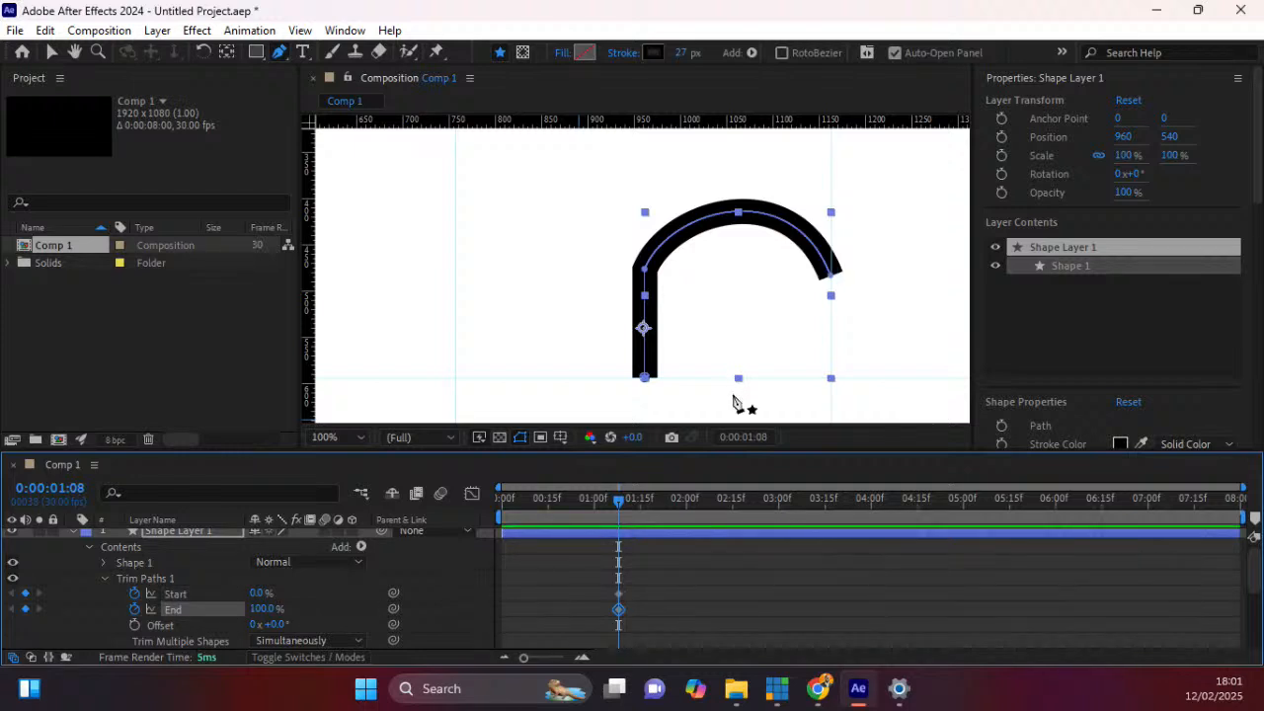
{"action": "left_click", "coordinate": [619, 595]}
{"action": "left_click_drag", "start_coordinate": [257, 591], "coordinate": [329, 578]}
{"action": "left_click_drag", "start_coordinate": [342, 579], "coordinate": [353, 578]}
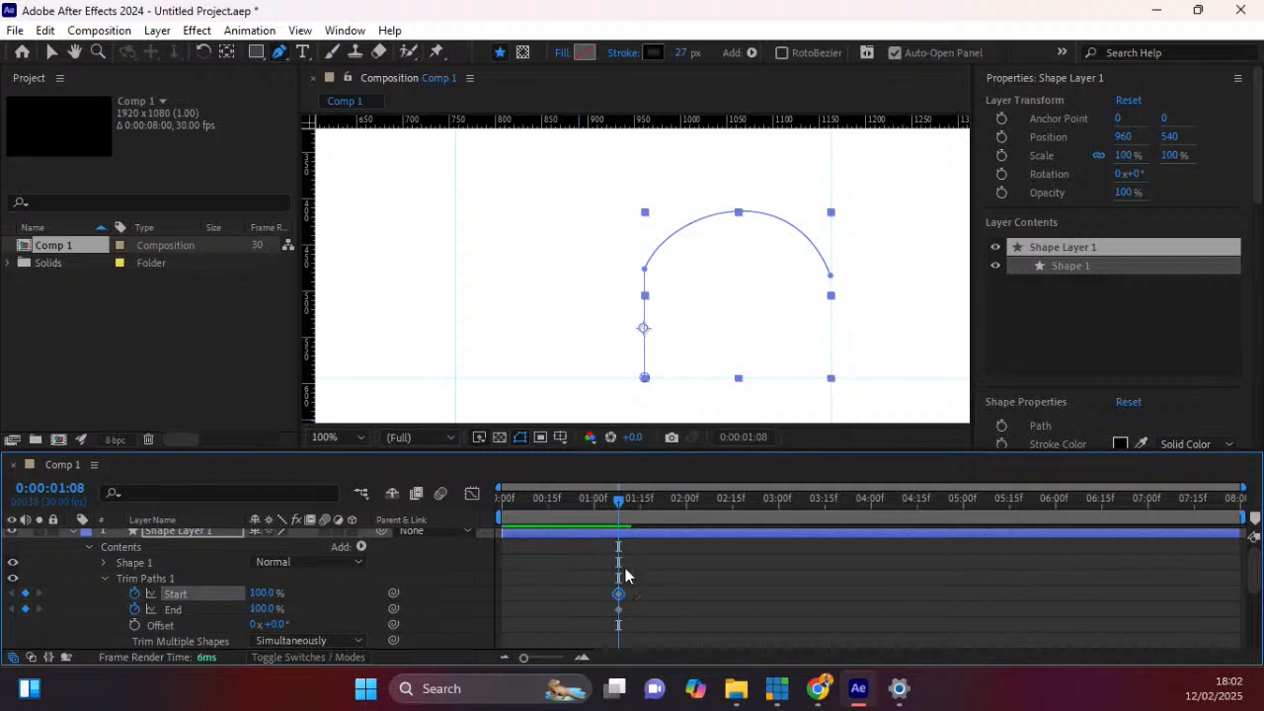
Shift the End keyframe slightly earlier than Start's, and set both End and Start to 0% at 0:00:00:23.
{"action": "left_click_drag", "start_coordinate": [617, 498], "coordinate": [588, 503]}
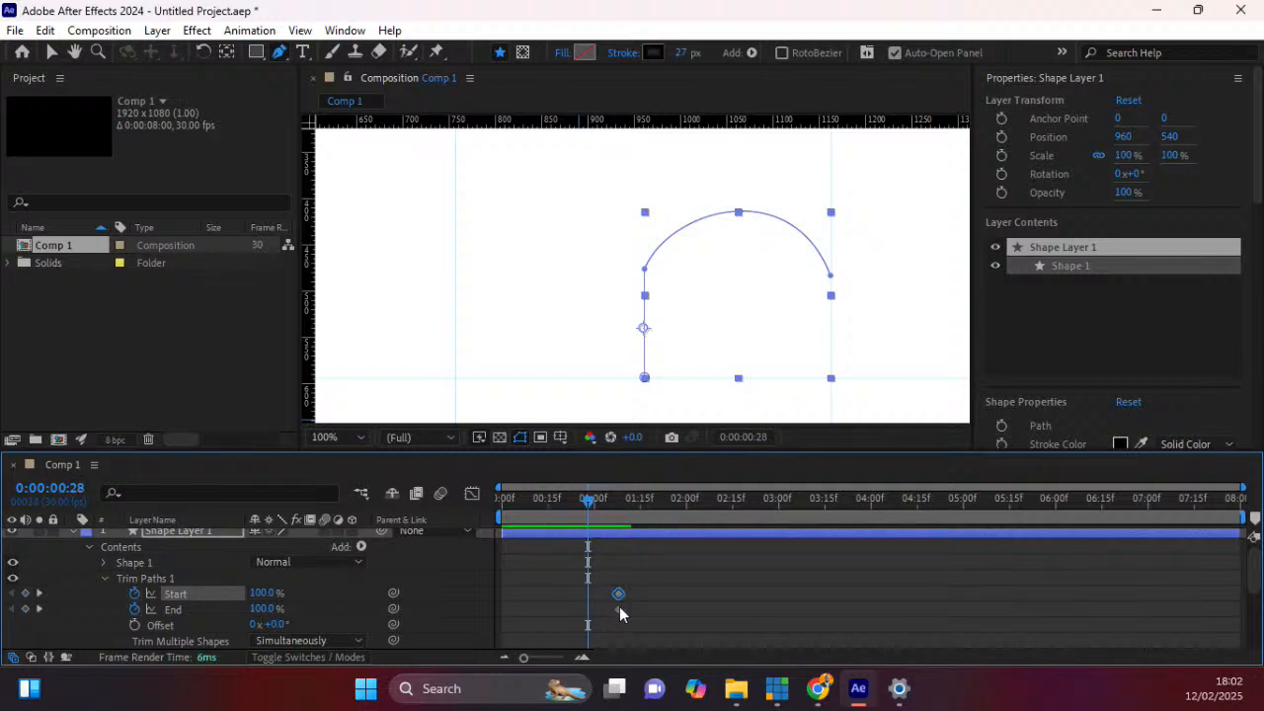
{"action": "left_click_drag", "start_coordinate": [620, 612], "coordinate": [609, 610]}
{"action": "left_click_drag", "start_coordinate": [609, 509], "coordinate": [572, 515]}
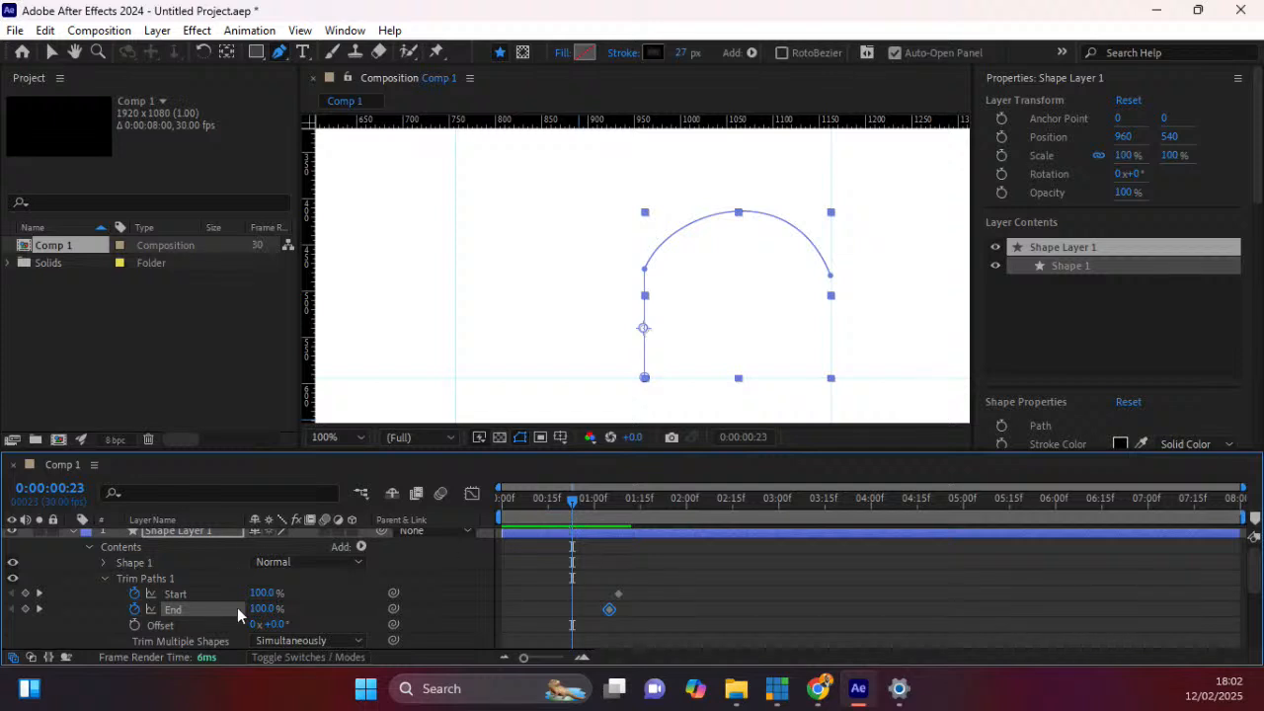
{"action": "left_click_drag", "start_coordinate": [255, 617], "coordinate": [156, 622]}
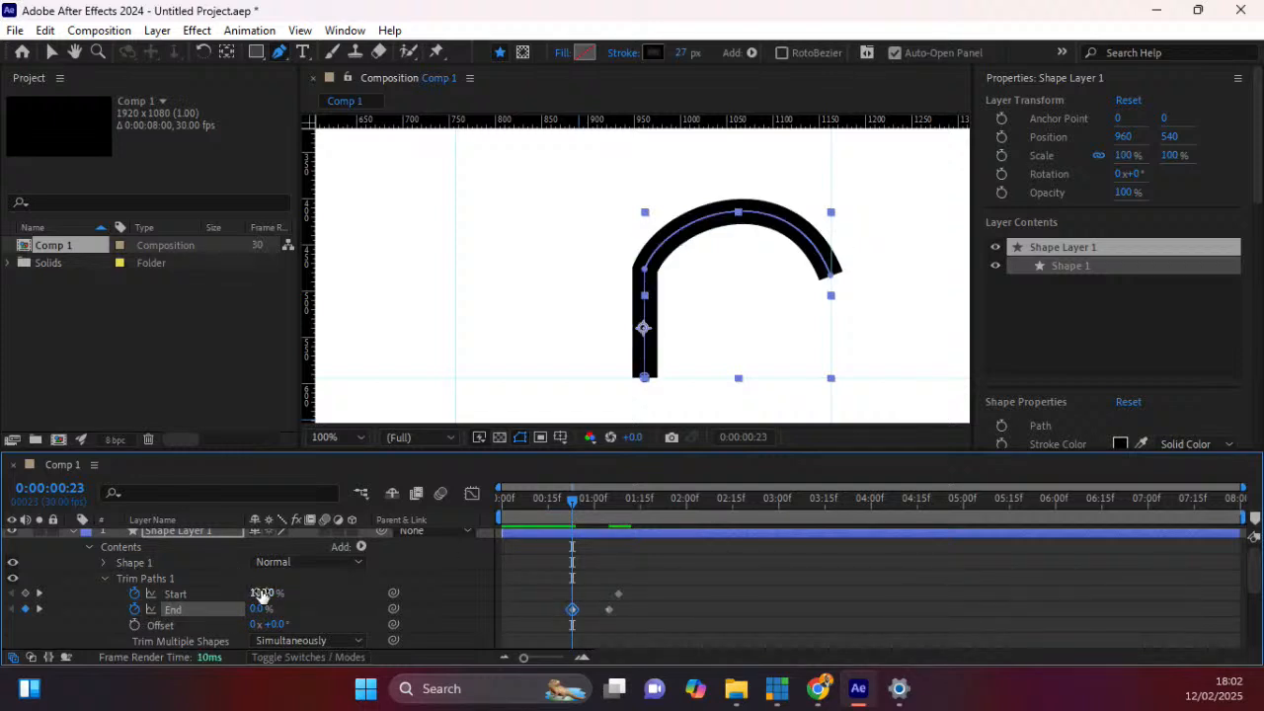
{"action": "left_click_drag", "start_coordinate": [239, 588], "coordinate": [158, 594]}
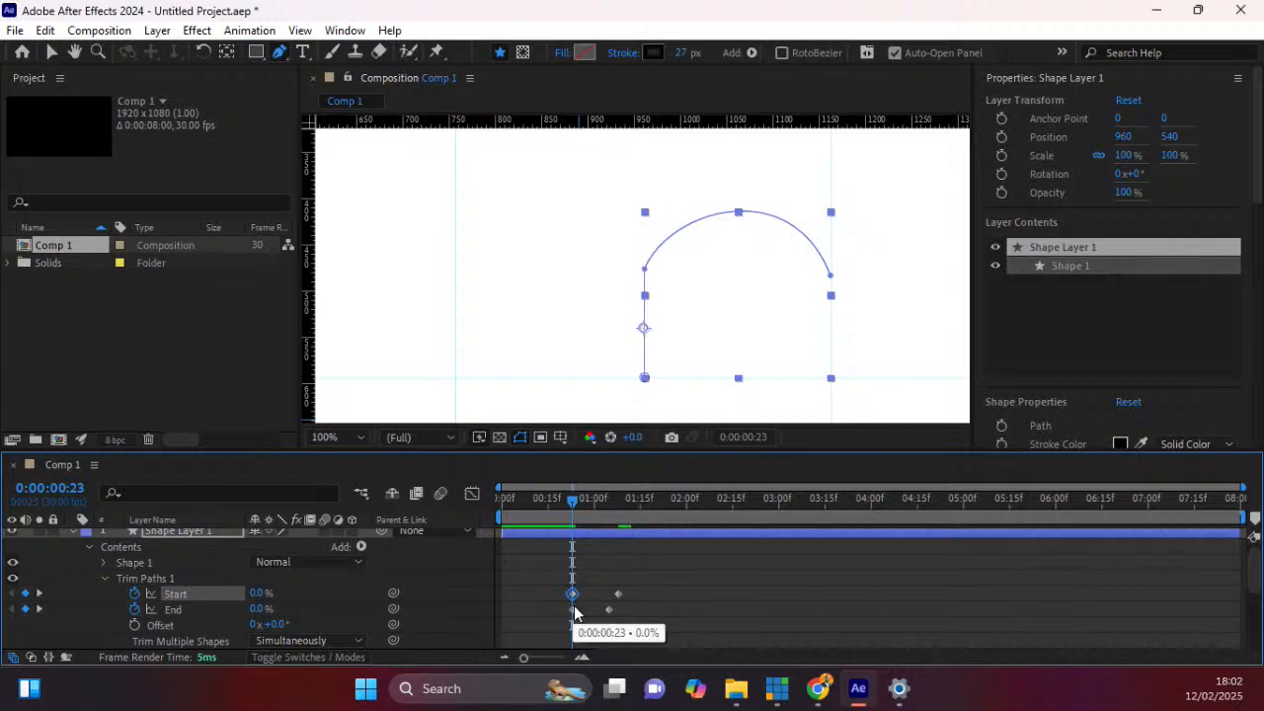
Move End's first keyframe to 0:00:00:19, keep Start's first keyframe at 0:00:00:23, and preview the staggered trim.
{"action": "left_click_drag", "start_coordinate": [571, 598], "coordinate": [567, 593]}
{"action": "mouse_move", "coordinate": [575, 502]}
{"action": "left_mouse_down"}
{"action": "mouse_move", "coordinate": [604, 506]}
{"action": "mouse_move", "coordinate": [559, 521]}
{"action": "mouse_move", "coordinate": [576, 521]}
{"action": "left_mouse_up"}
{"action": "left_click_drag", "start_coordinate": [567, 596], "coordinate": [559, 595]}
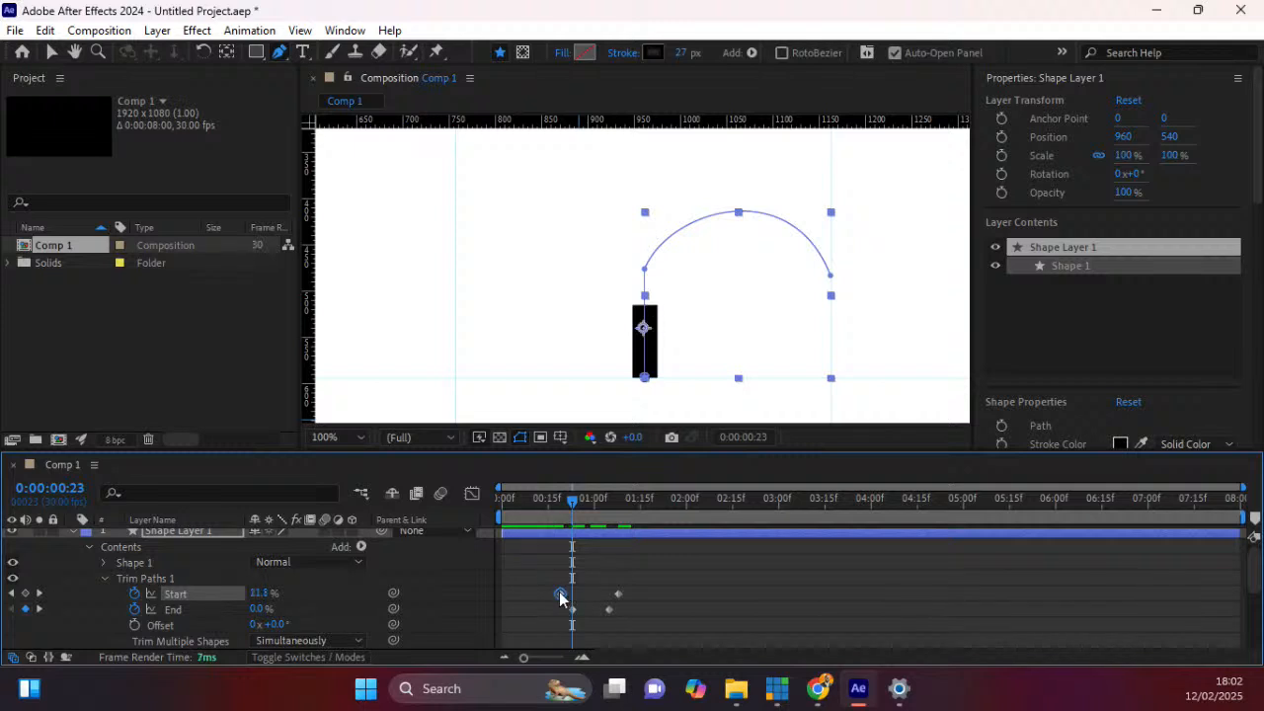
{"action": "mouse_move", "coordinate": [571, 501]}
{"action": "left_mouse_down"}
{"action": "mouse_move", "coordinate": [606, 515]}
{"action": "mouse_move", "coordinate": [572, 516]}
{"action": "left_mouse_up"}
{"action": "mouse_move", "coordinate": [572, 611]}
{"action": "left_mouse_down"}
{"action": "mouse_move", "coordinate": [559, 606]}
{"action": "mouse_move", "coordinate": [571, 598]}
{"action": "left_mouse_up"}
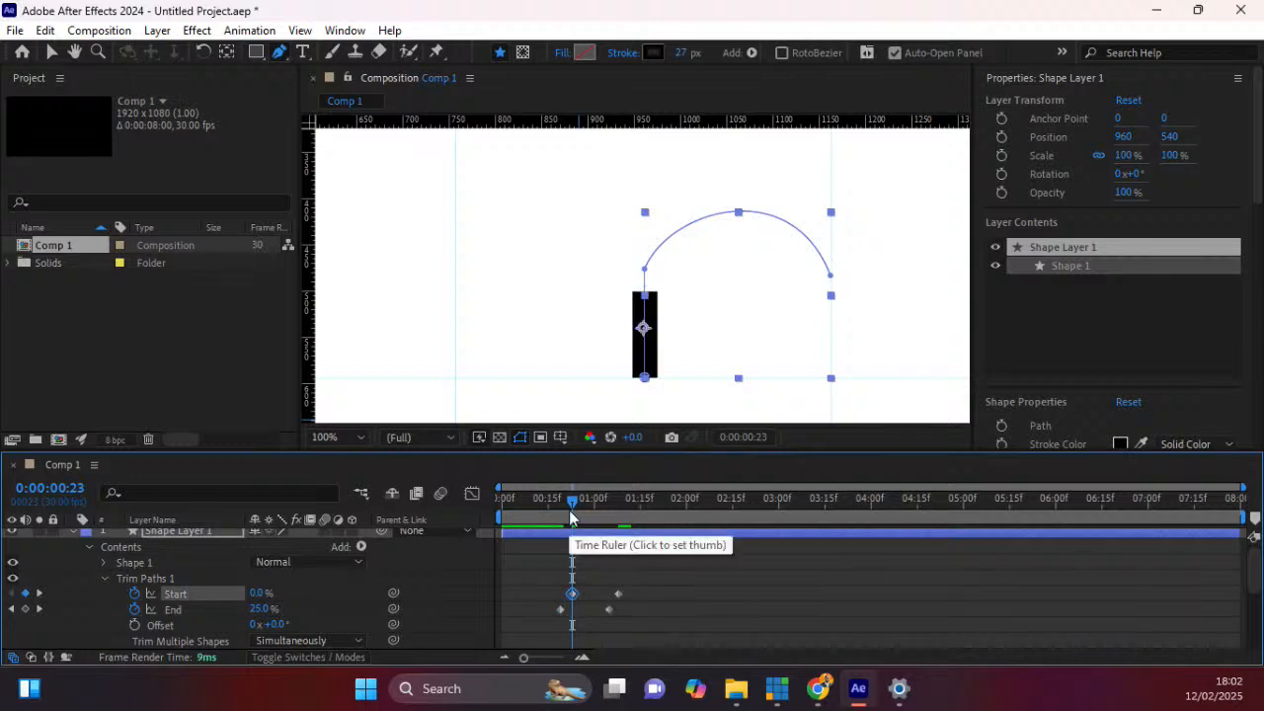
{"action": "mouse_move", "coordinate": [573, 501]}
{"action": "left_mouse_down"}
{"action": "mouse_move", "coordinate": [553, 516]}
{"action": "mouse_move", "coordinate": [642, 493]}
{"action": "mouse_move", "coordinate": [560, 500]}
{"action": "left_mouse_up"}
{"action": "key", "text": "space"}
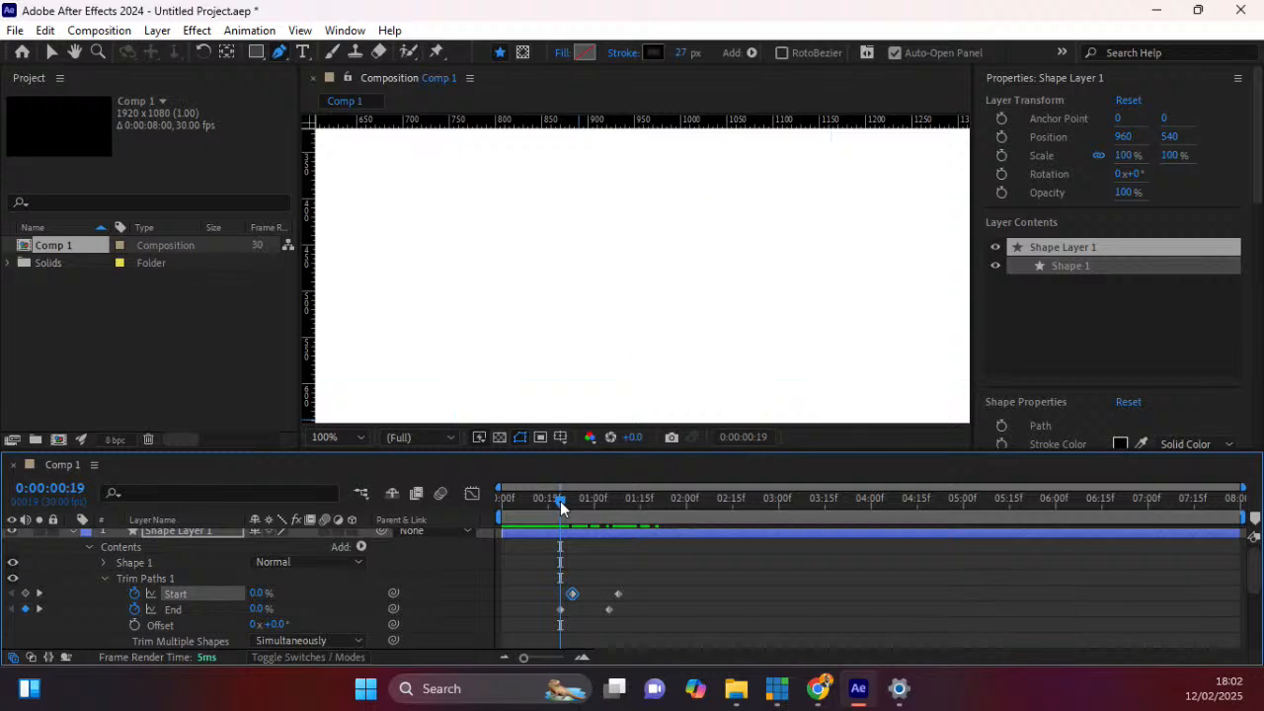
{"action": "key", "text": "space"}
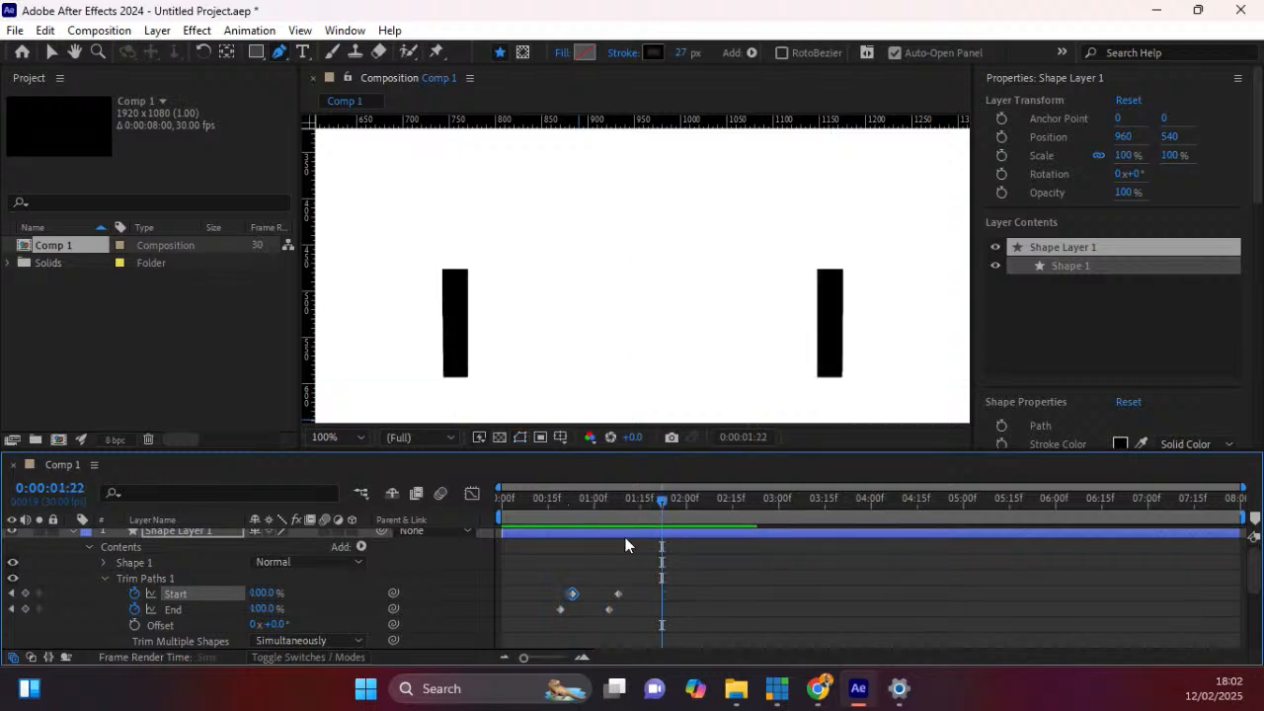
Extend the arch path from its right endpoint with a straight vertical segment down to the horizontal guide.
{"action": "left_click", "coordinate": [614, 508]}
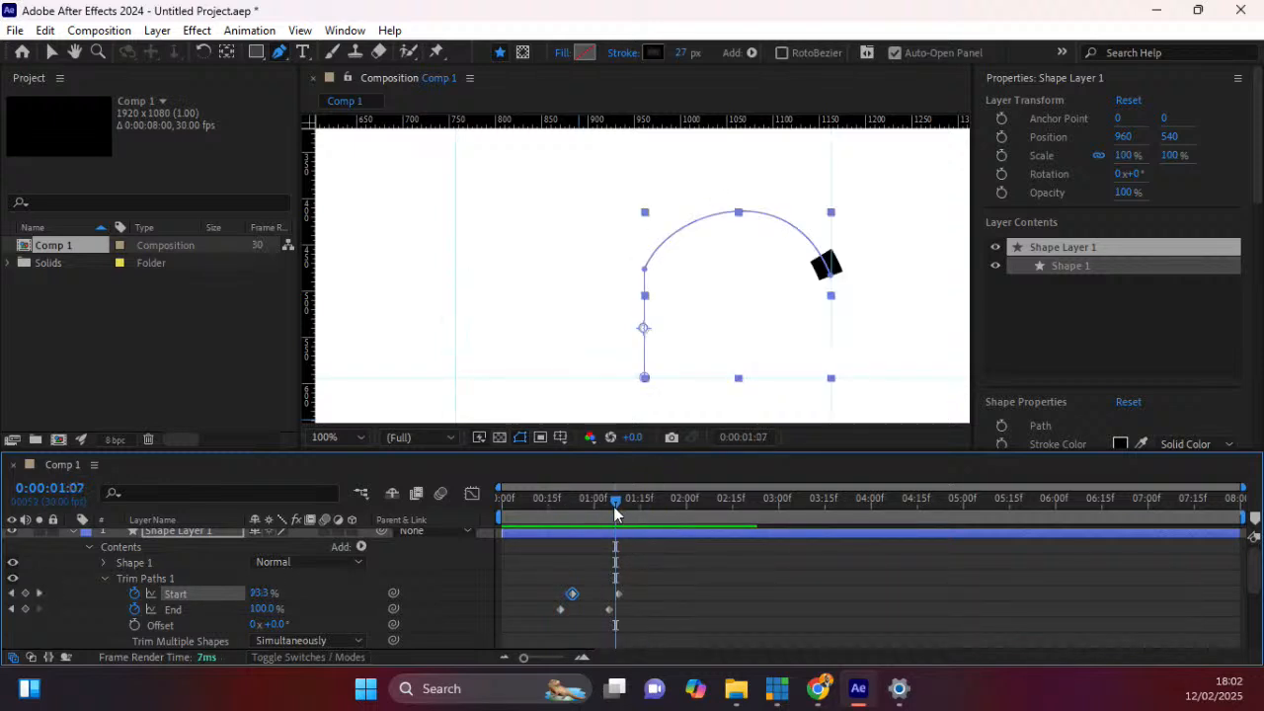
{"action": "left_click", "coordinate": [832, 279]}
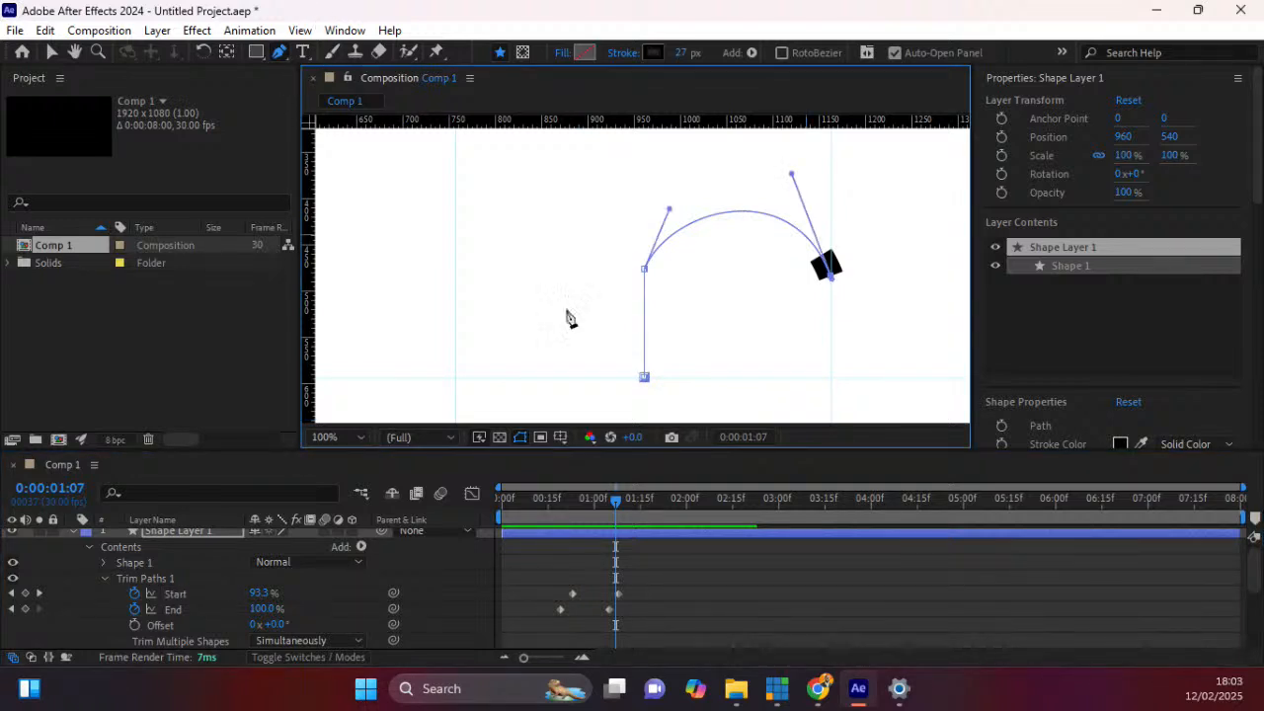
{"action": "left_click", "coordinate": [832, 399]}
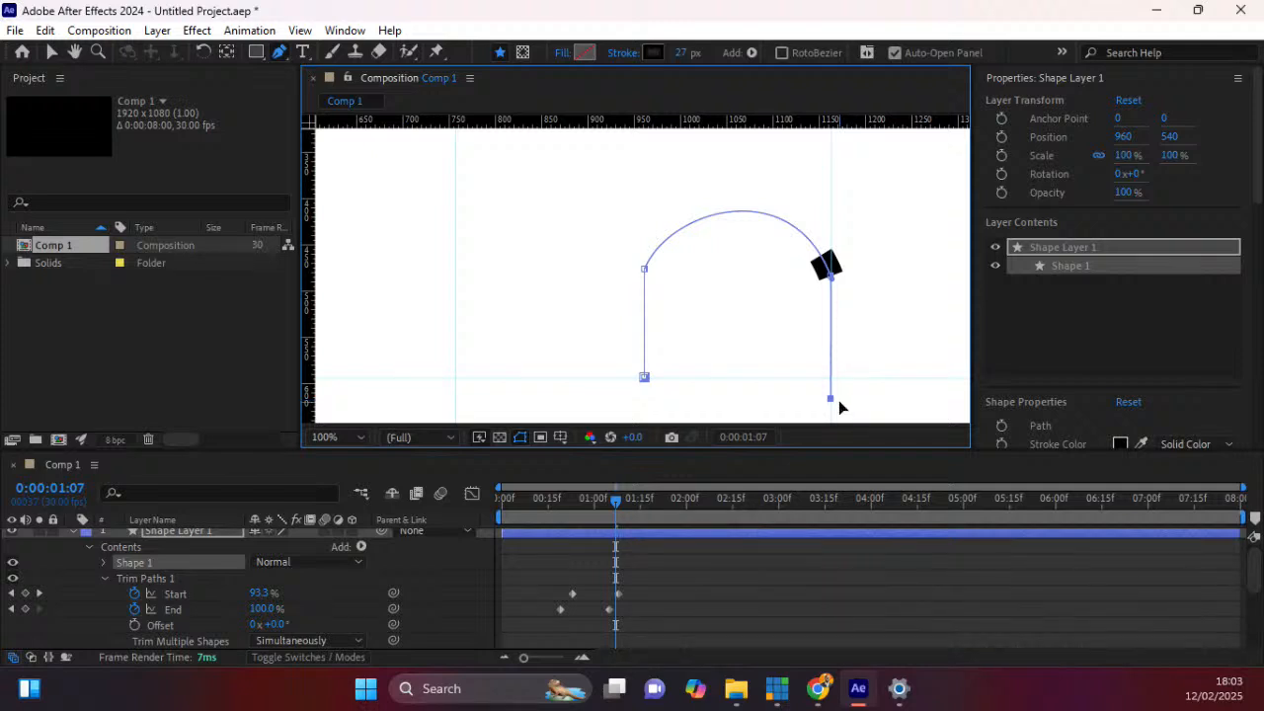
{"action": "left_click_drag", "start_coordinate": [830, 397], "coordinate": [833, 381]}
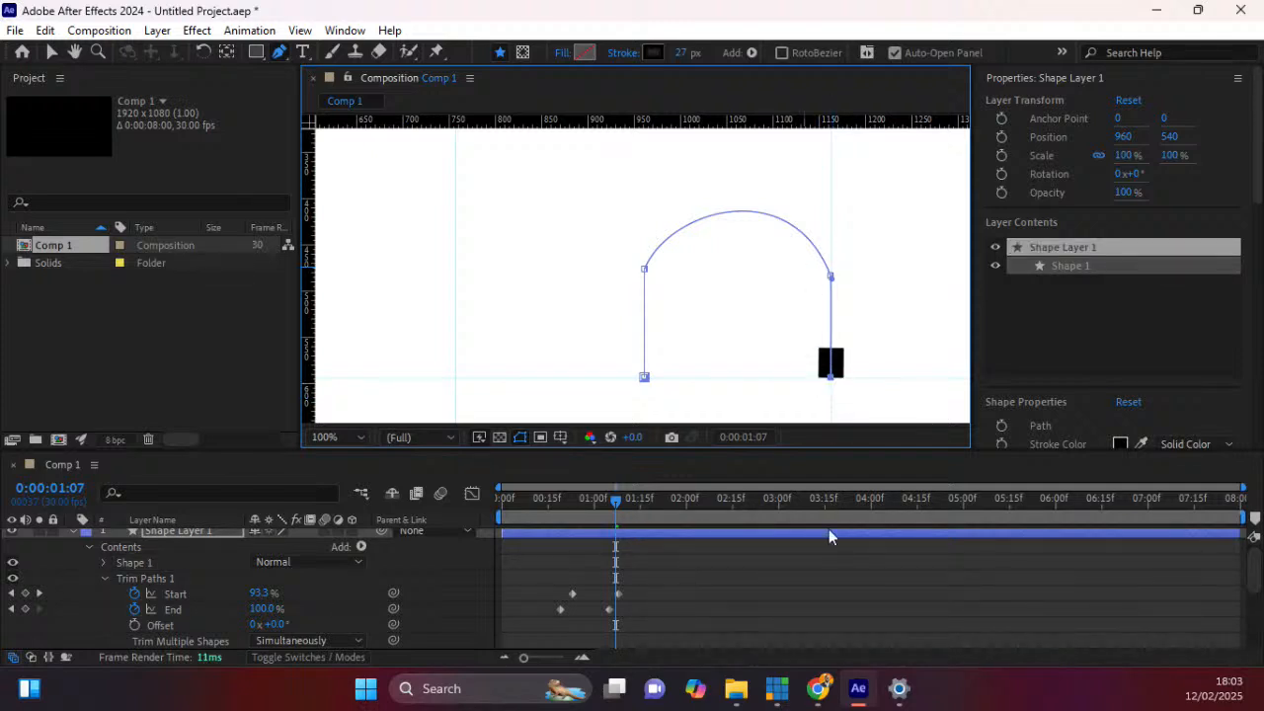
Play back the trimmed arch animation several times from before its first keyframes to check its motion and timing.
{"action": "left_click_drag", "start_coordinate": [551, 506], "coordinate": [526, 502]}
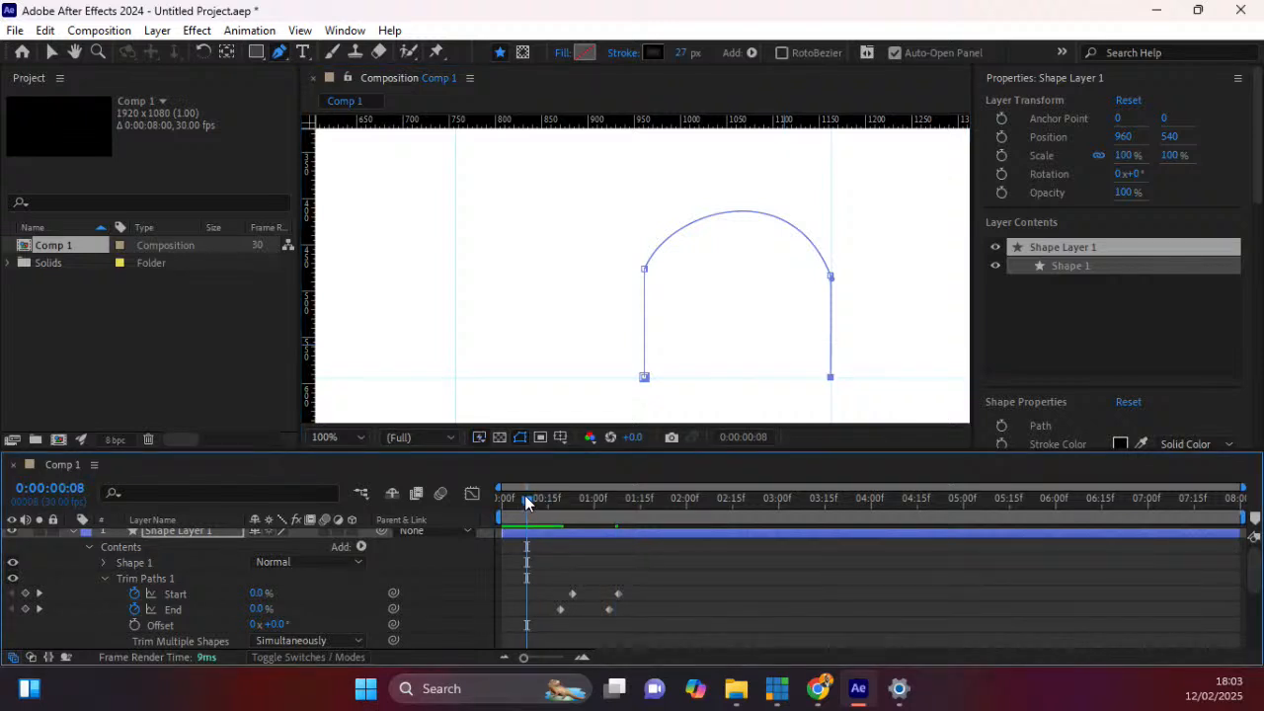
{"action": "key", "text": "space"}
{"action": "key", "text": "space"}
{"action": "left_click", "coordinate": [546, 498]}
{"action": "key", "text": "space"}
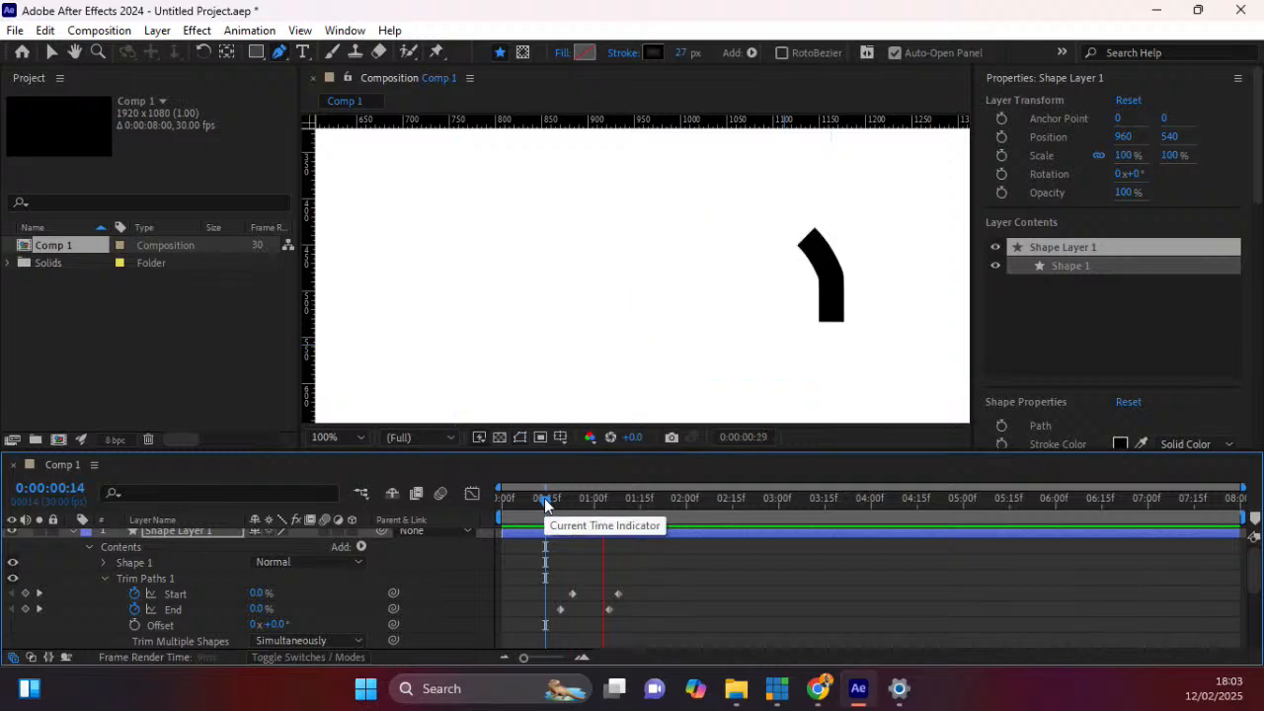
{"action": "key", "text": "space"}
{"action": "left_click_drag", "start_coordinate": [598, 501], "coordinate": [625, 506]}
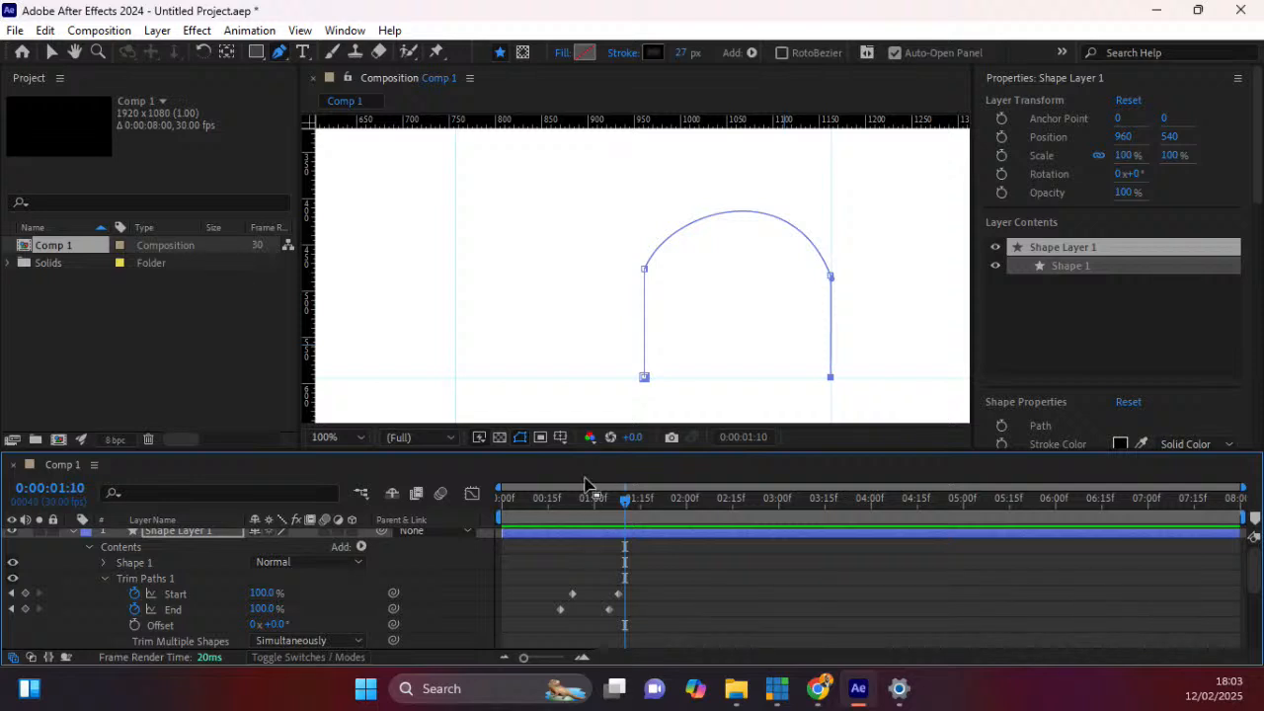
{"action": "left_click", "coordinate": [560, 511]}
{"action": "key", "text": "space"}
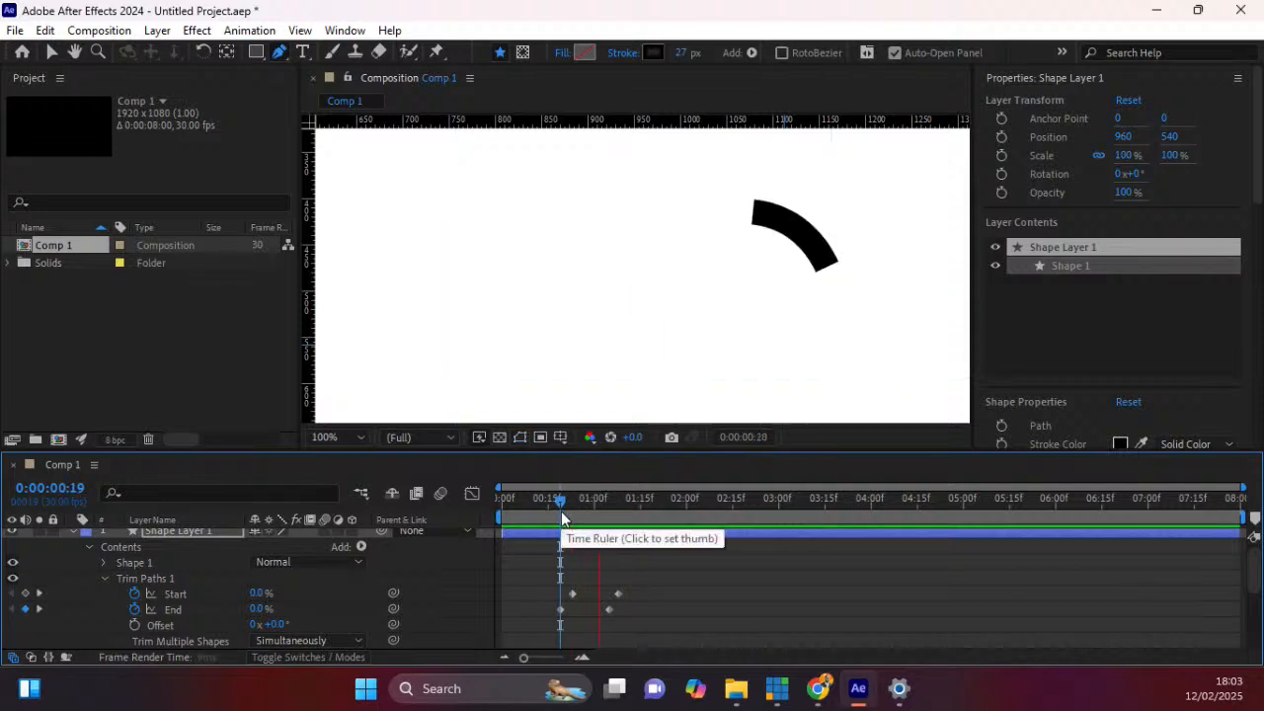
{"action": "key", "text": "space"}
Shift all four Trim Paths Start and End keyframes slightly later together and preview the transition into the bars.
{"action": "left_click", "coordinate": [597, 599]}
{"action": "left_click_drag", "start_coordinate": [634, 580], "coordinate": [564, 607]}
{"action": "left_click", "coordinate": [573, 500]}
{"action": "key", "text": "space"}
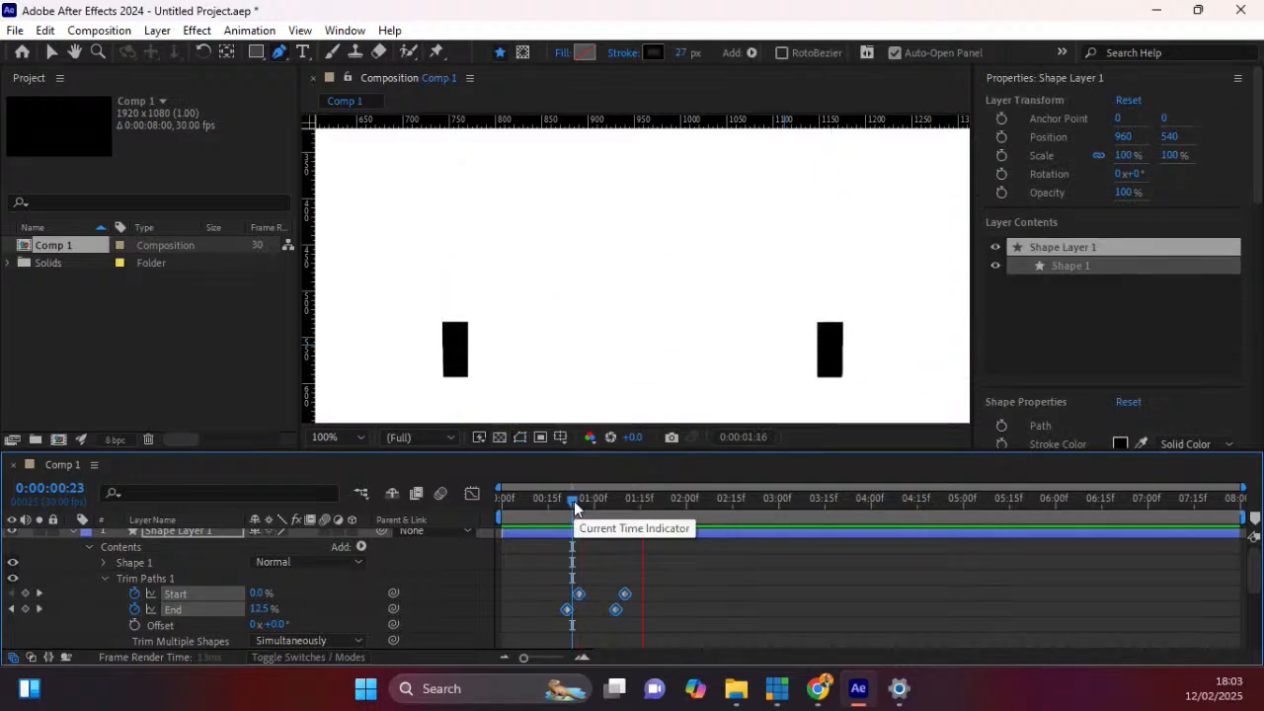
{"action": "key", "text": "space"}
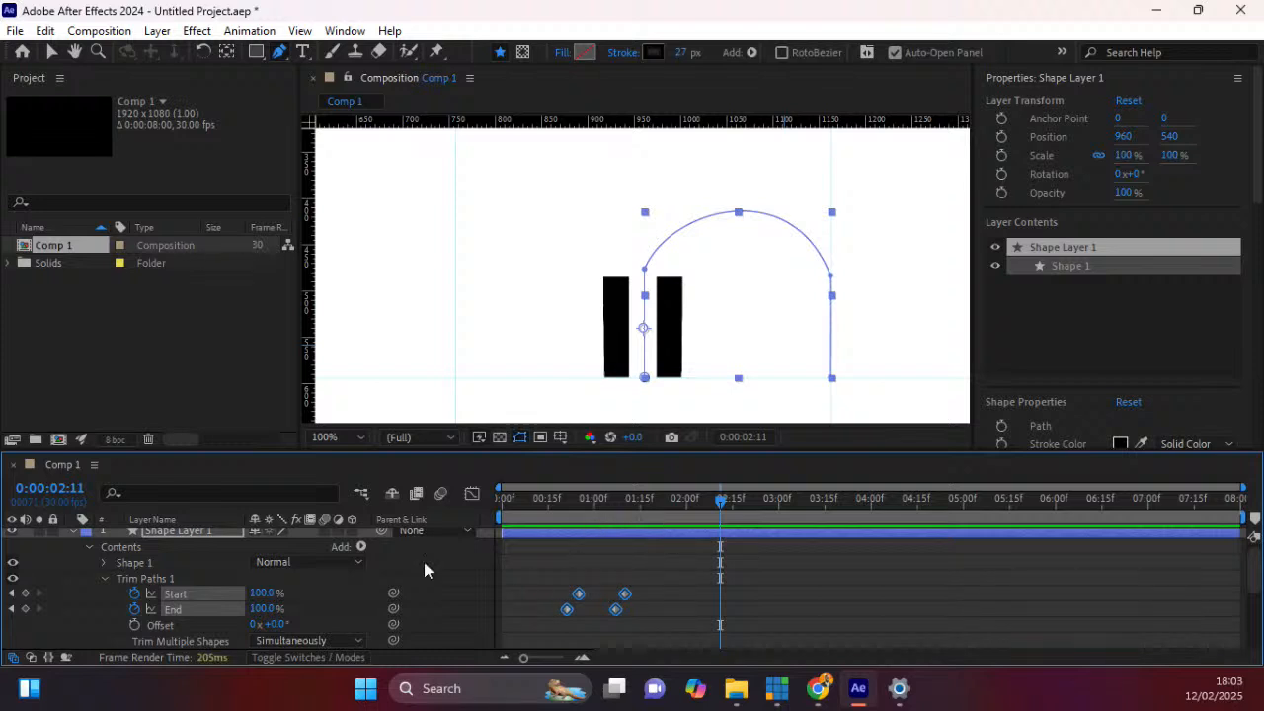
Duplicate Shape 1 inside Shape Layer 1's contents.
{"action": "left_click", "coordinate": [153, 563]}
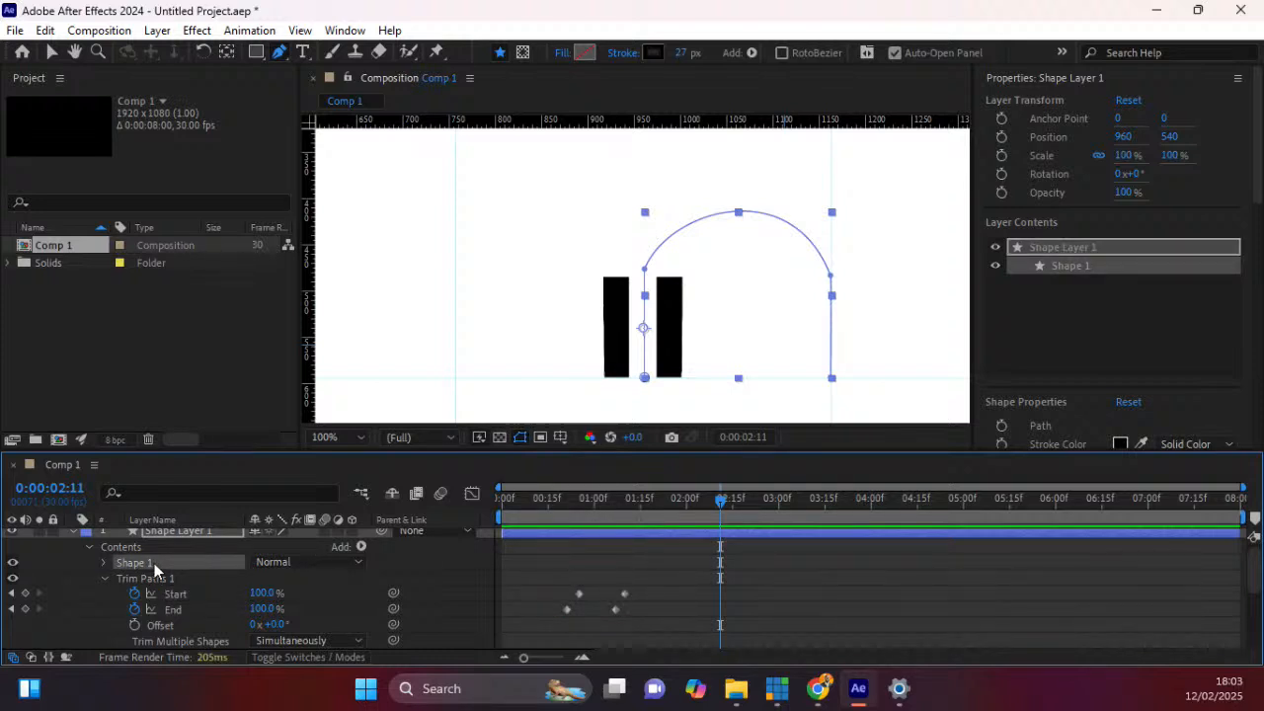
{"action": "key", "text": "ctrl+d"}
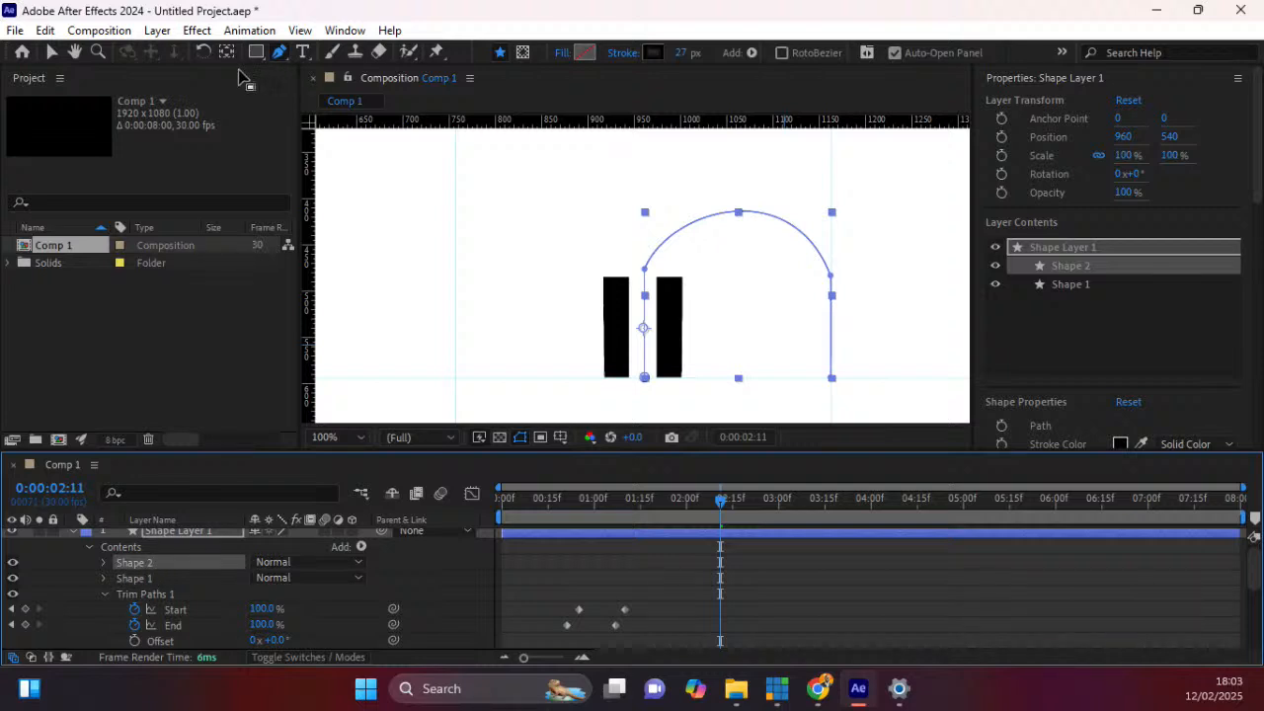
{"action": "left_click", "coordinate": [52, 52]}
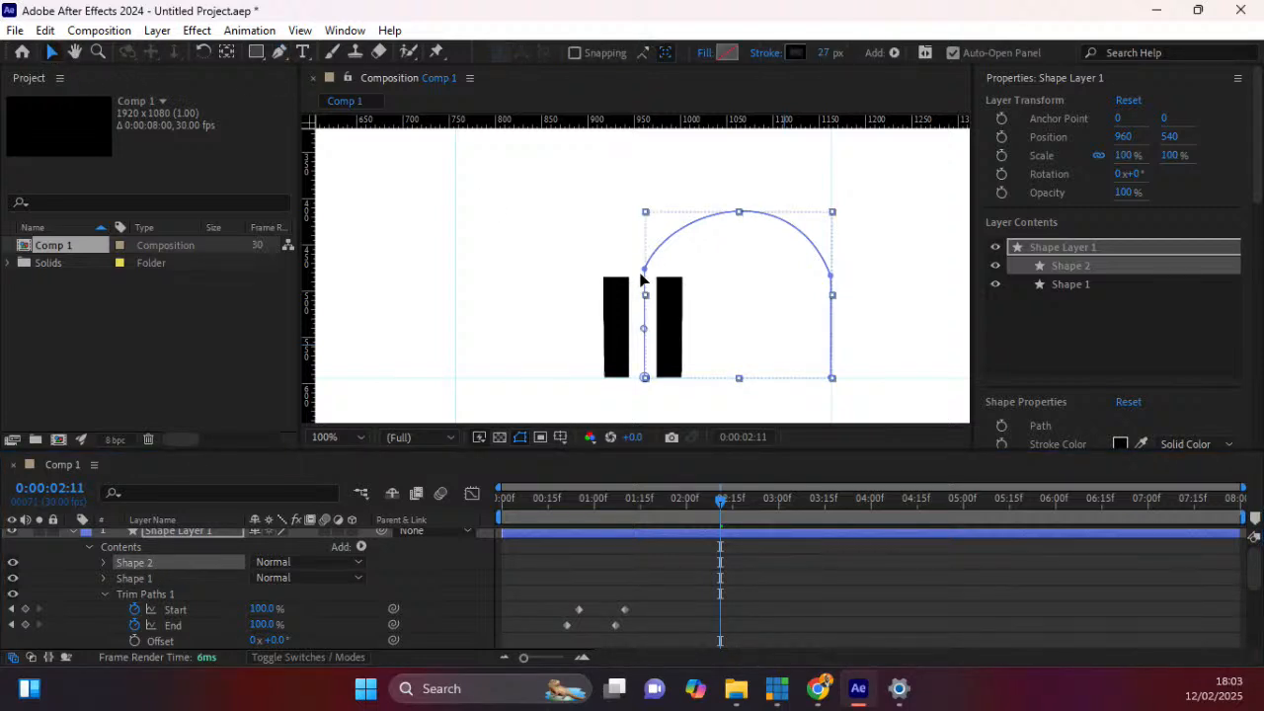
{"action": "left_click_drag", "start_coordinate": [645, 301], "coordinate": [518, 296]}
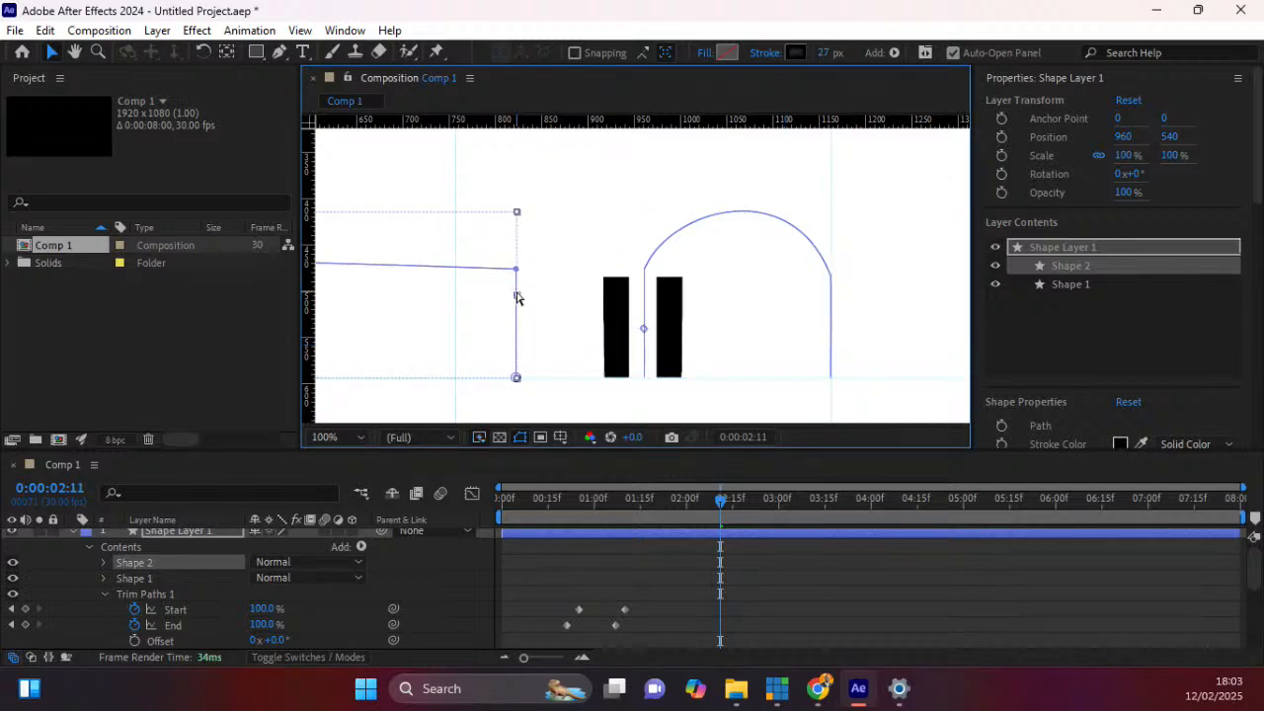
{"action": "key", "text": "ctrl+z"}
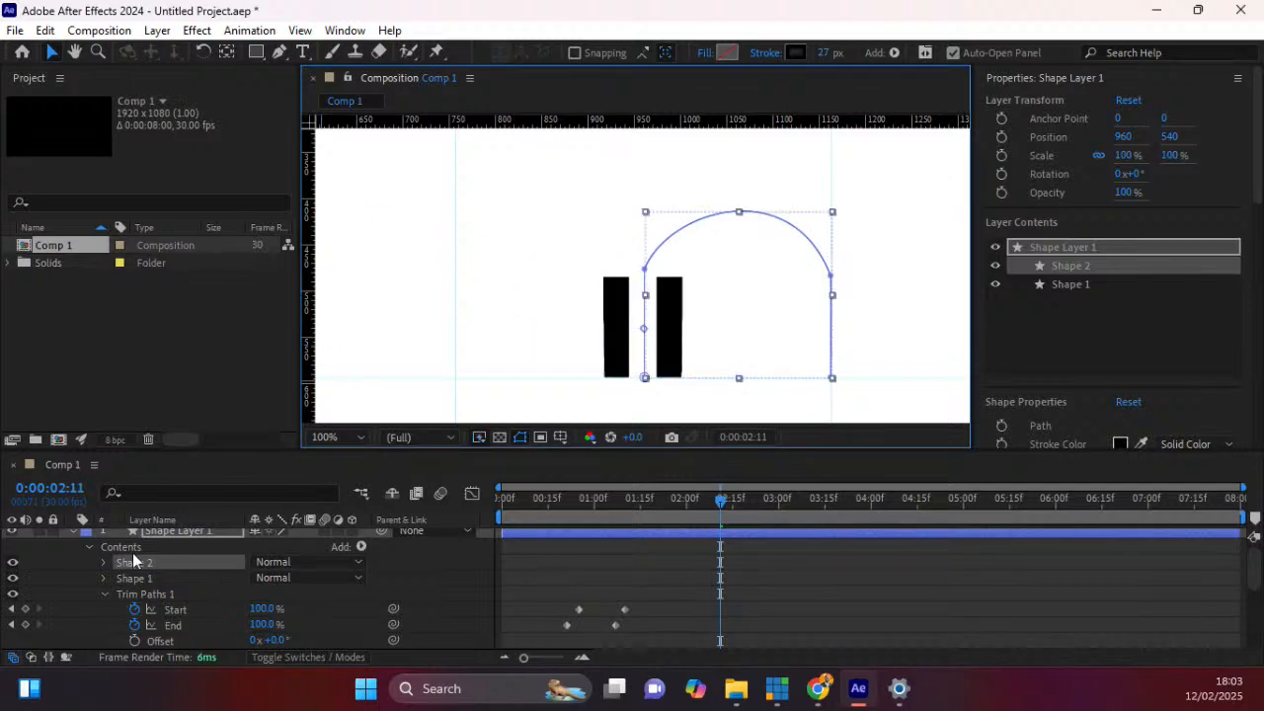
{"action": "key", "text": "p"}
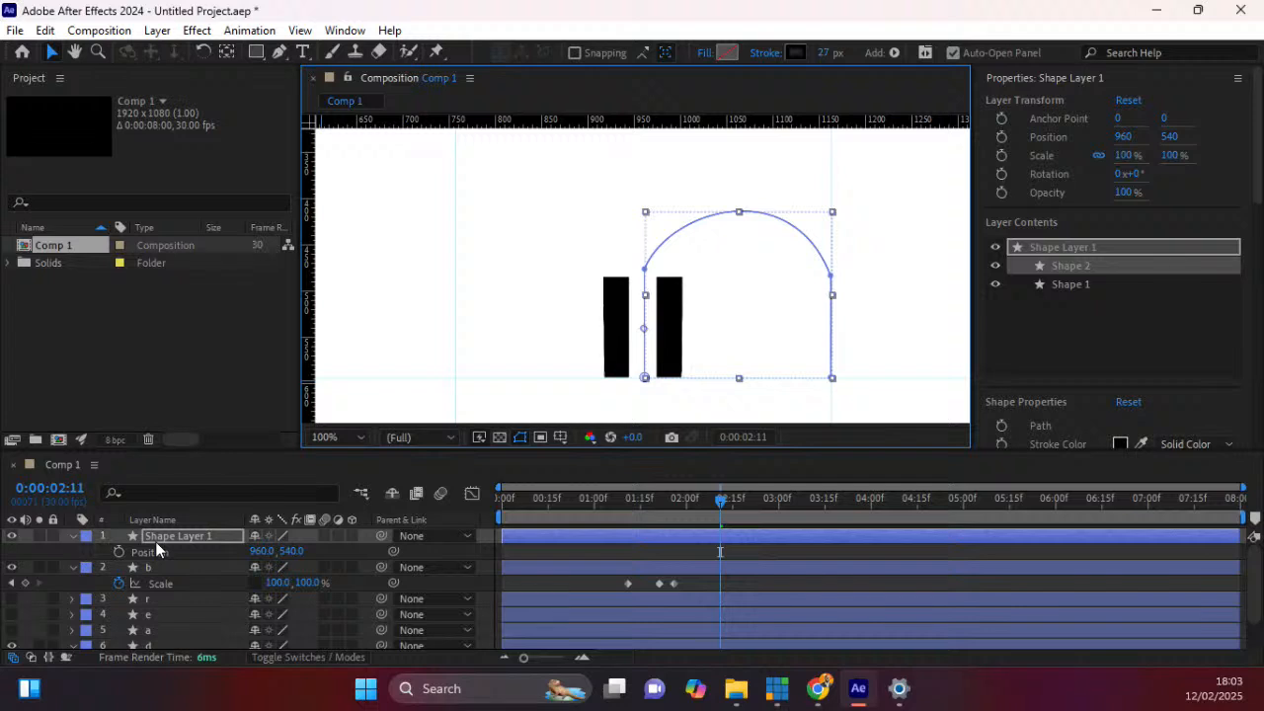
{"action": "left_click", "coordinate": [73, 536]}
{"action": "left_click", "coordinate": [74, 538]}
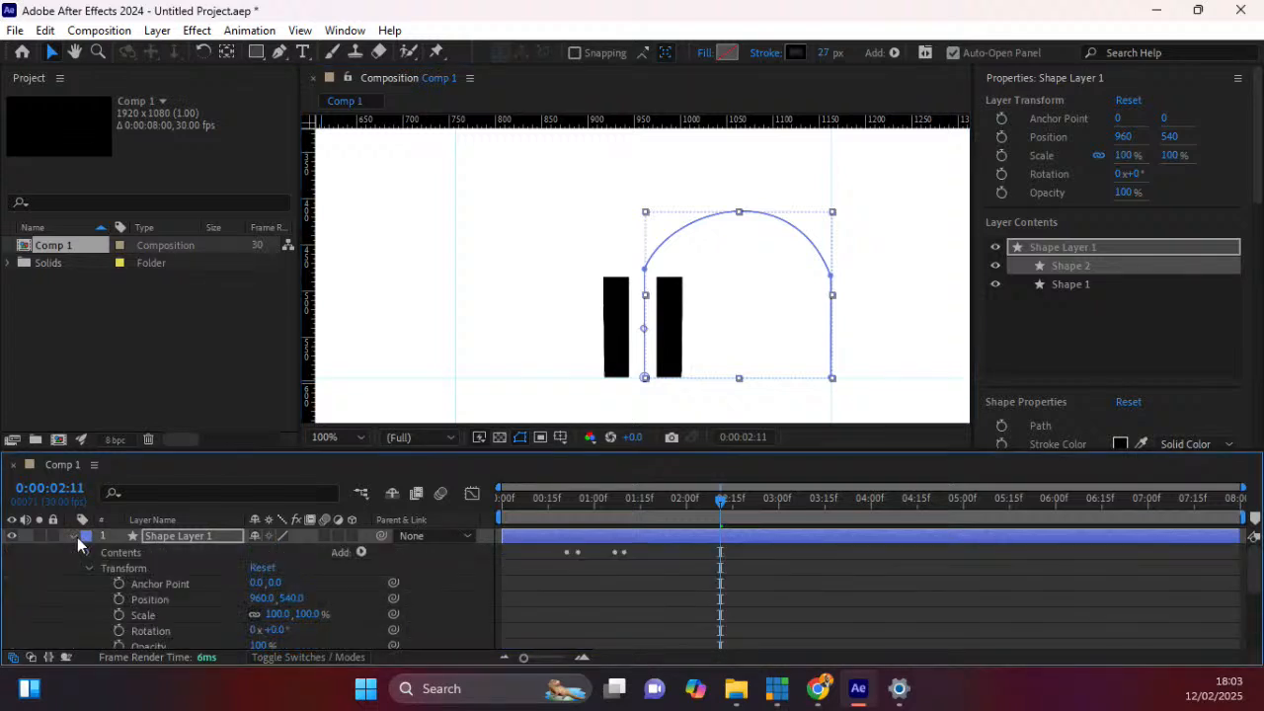
{"action": "left_click", "coordinate": [88, 568]}
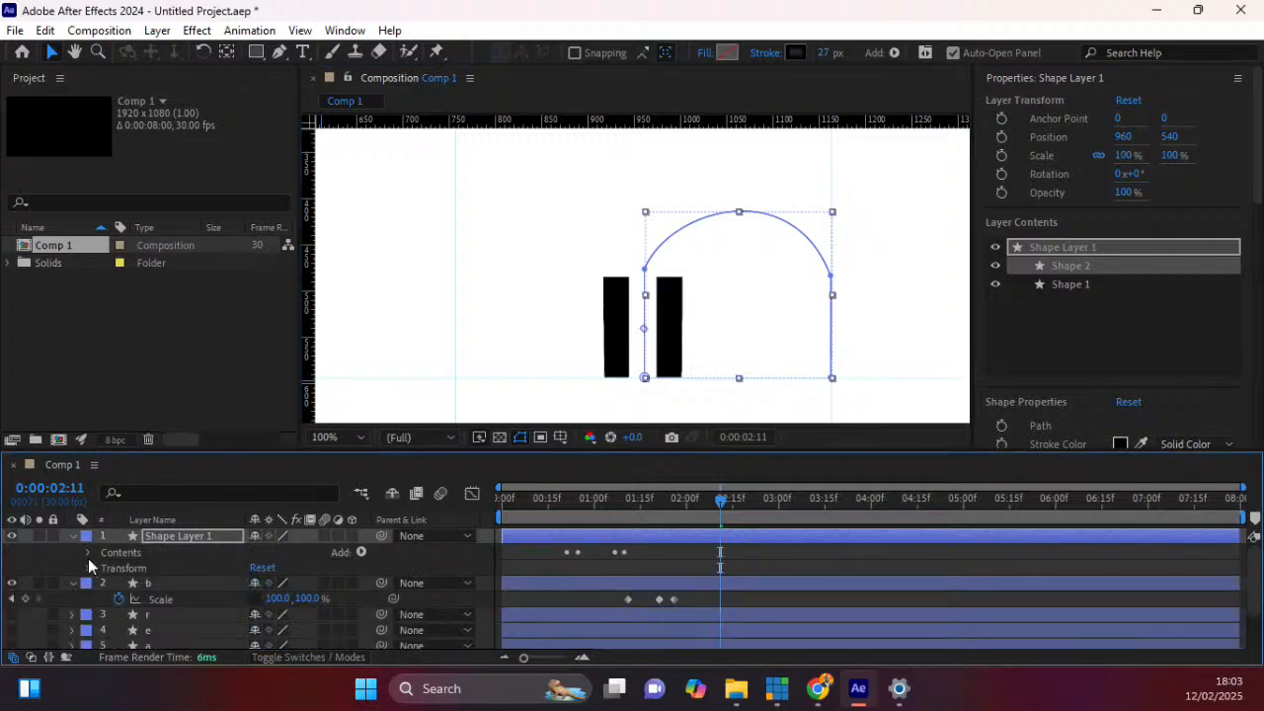
{"action": "left_click", "coordinate": [88, 553]}
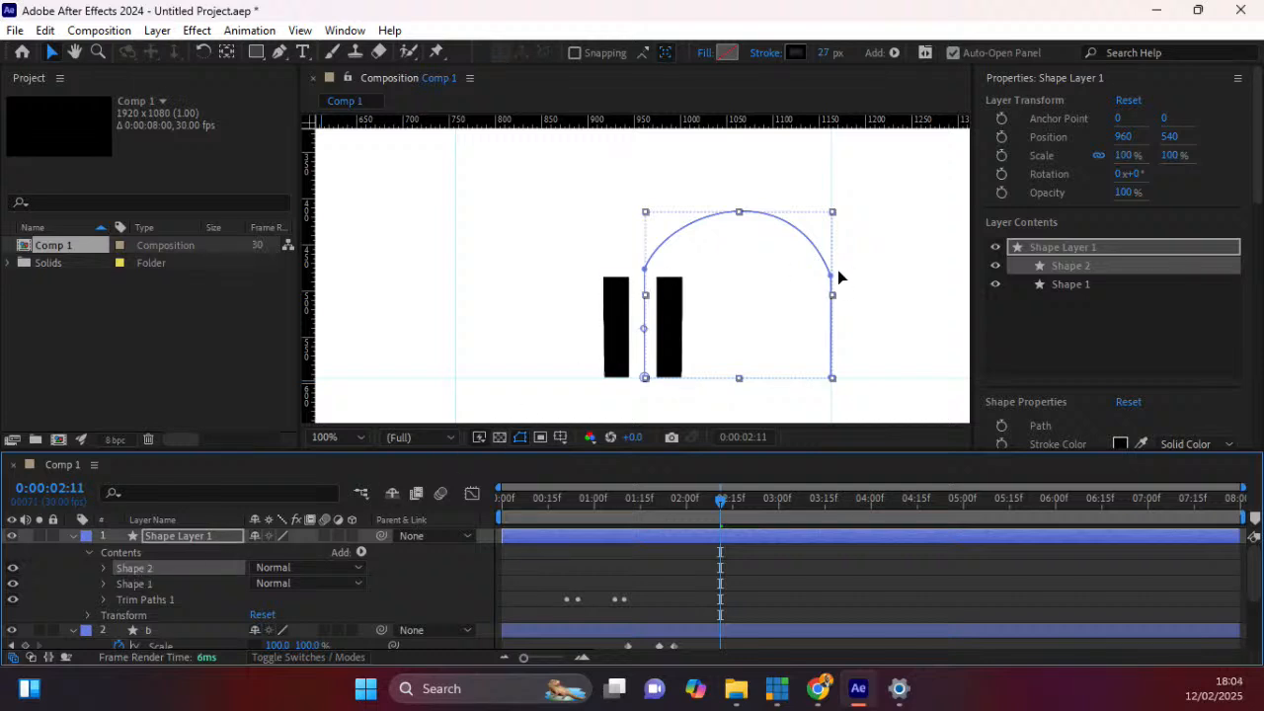
Mirror the duplicated arch by moving its two right points to the left vertical guide and turning its curve handles inward.
{"action": "left_click", "coordinate": [280, 51]}
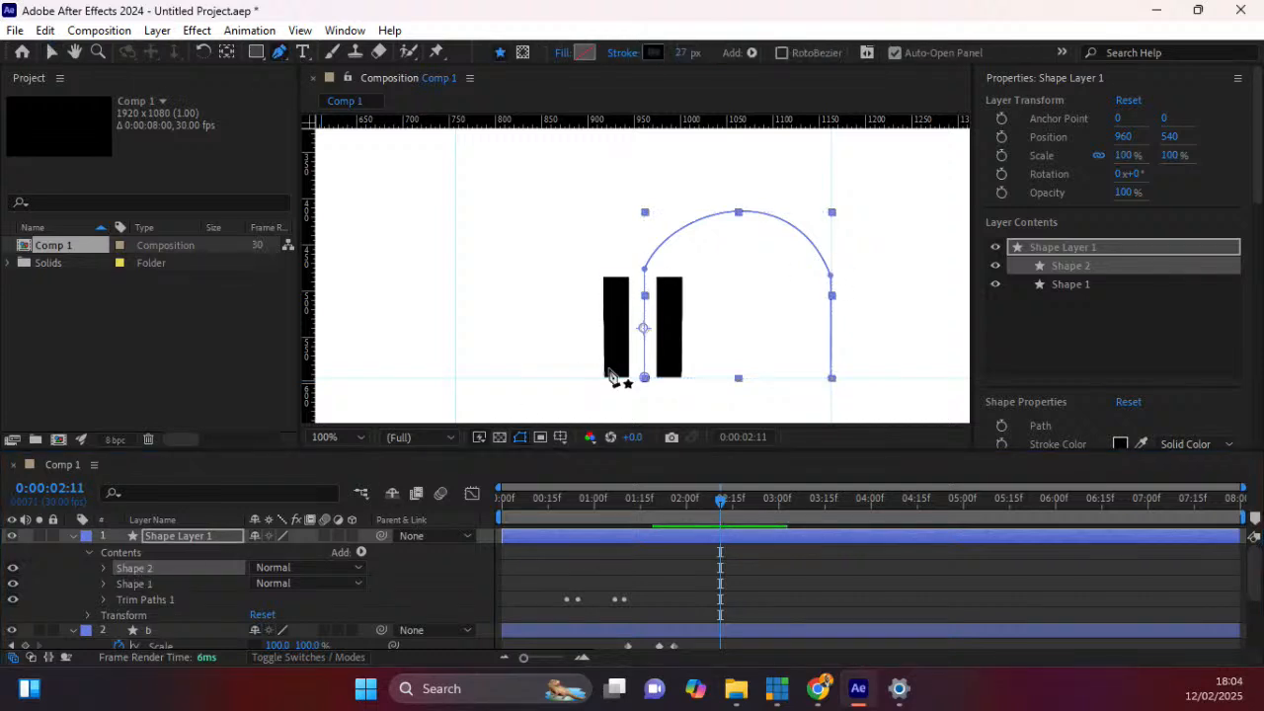
{"action": "left_click", "coordinate": [831, 277]}
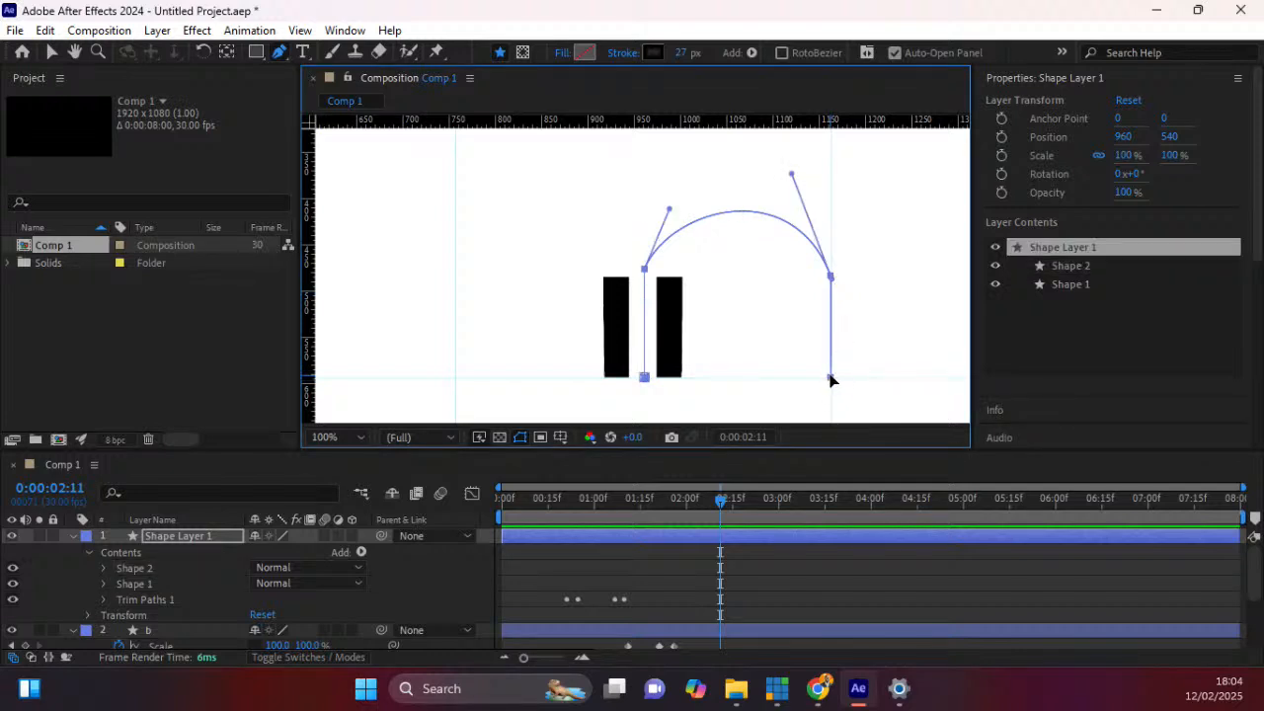
{"action": "left_click_drag", "start_coordinate": [831, 381], "coordinate": [455, 353]}
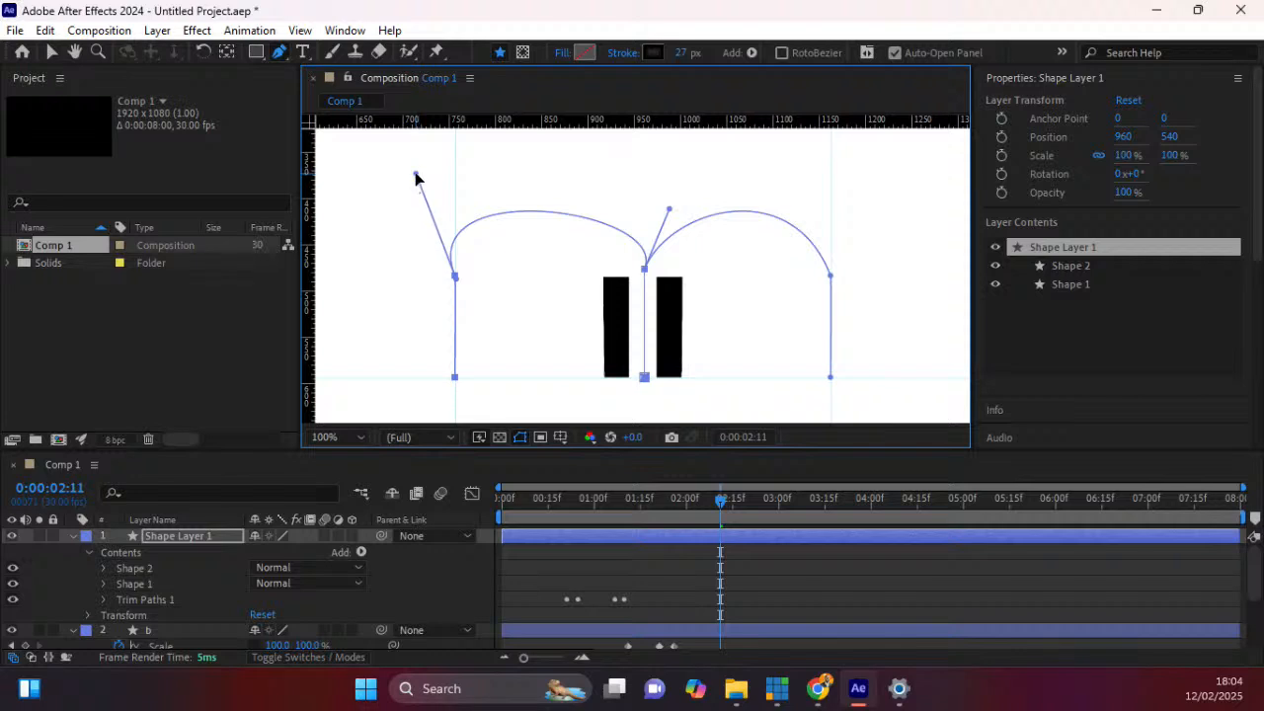
{"action": "left_click_drag", "start_coordinate": [416, 175], "coordinate": [472, 187]}
{"action": "left_click_drag", "start_coordinate": [666, 210], "coordinate": [626, 210]}
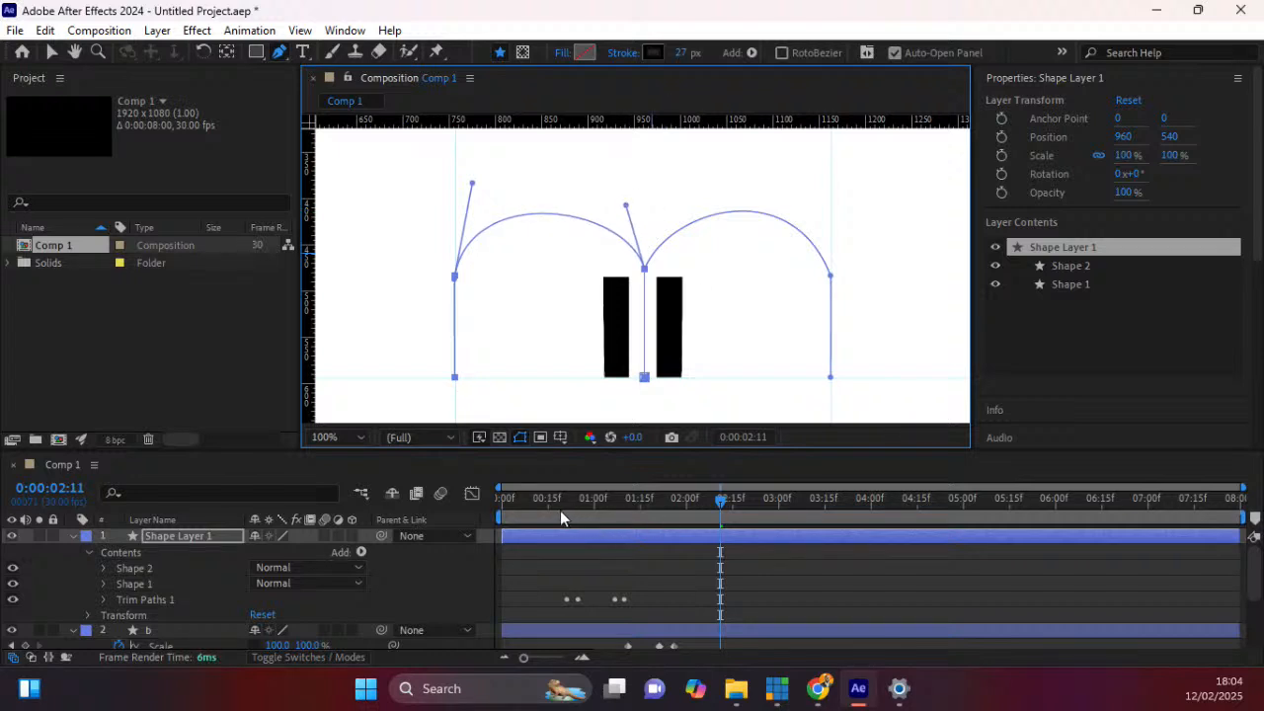
{"action": "left_click", "coordinate": [104, 600]}
{"action": "left_click", "coordinate": [137, 580]}
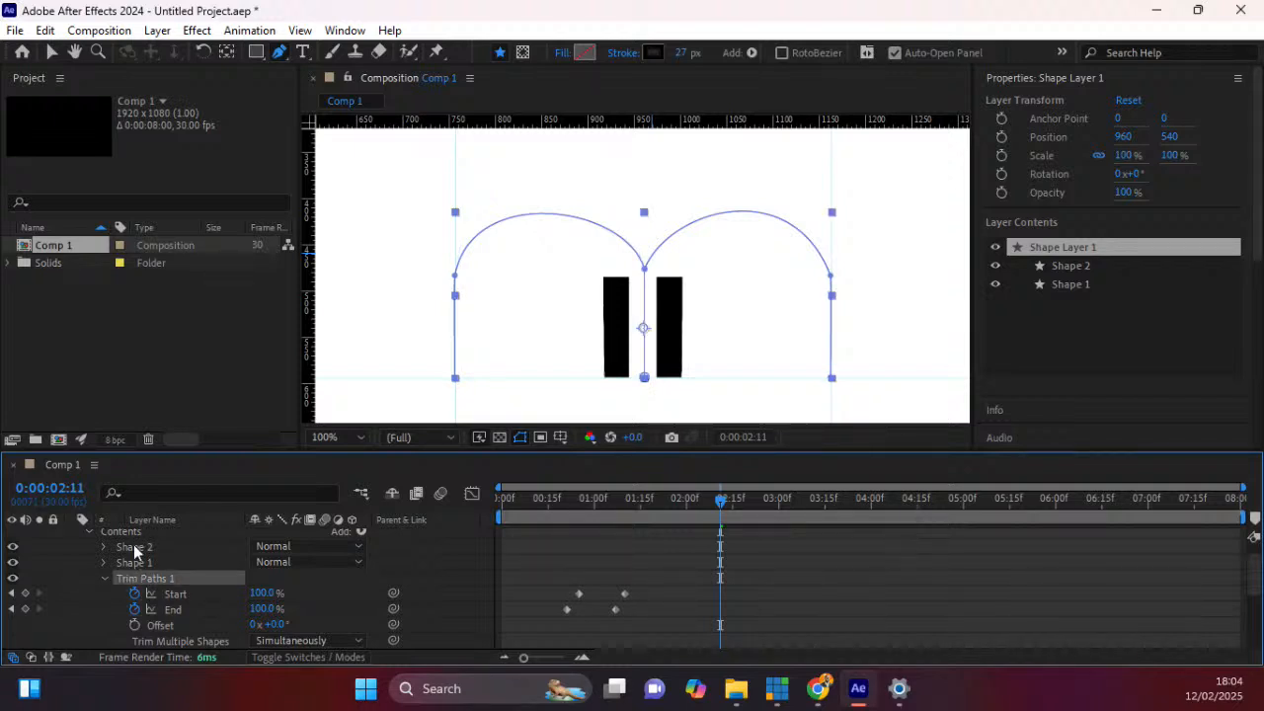
{"action": "left_click", "coordinate": [135, 549]}
{"action": "key", "text": "ctrl+v"}
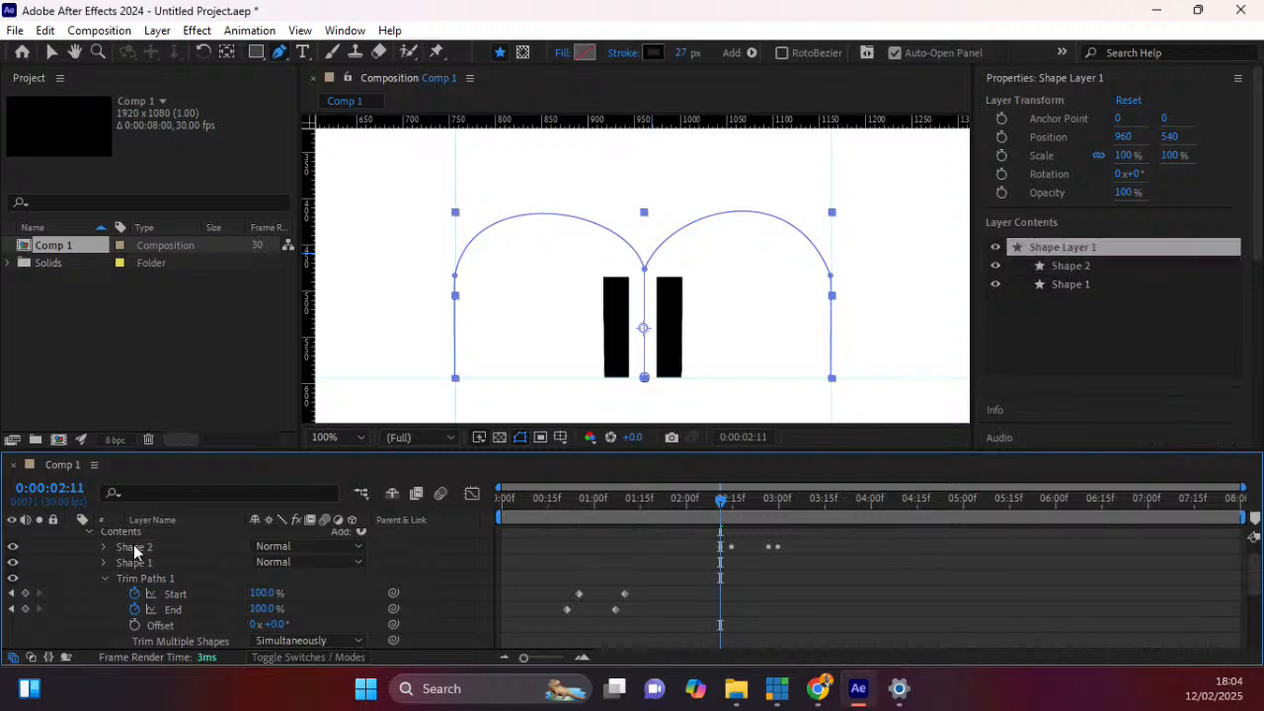
{"action": "key", "text": "ctrl+z"}
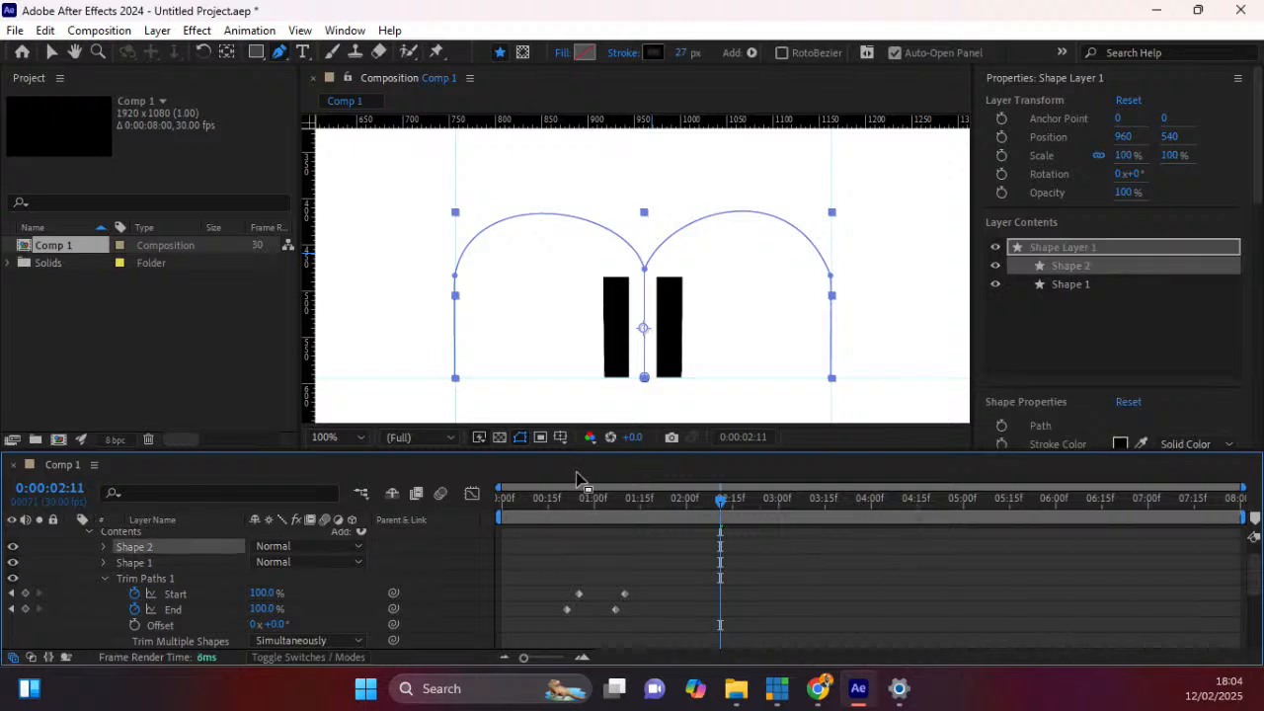
{"action": "left_click", "coordinate": [566, 496]}
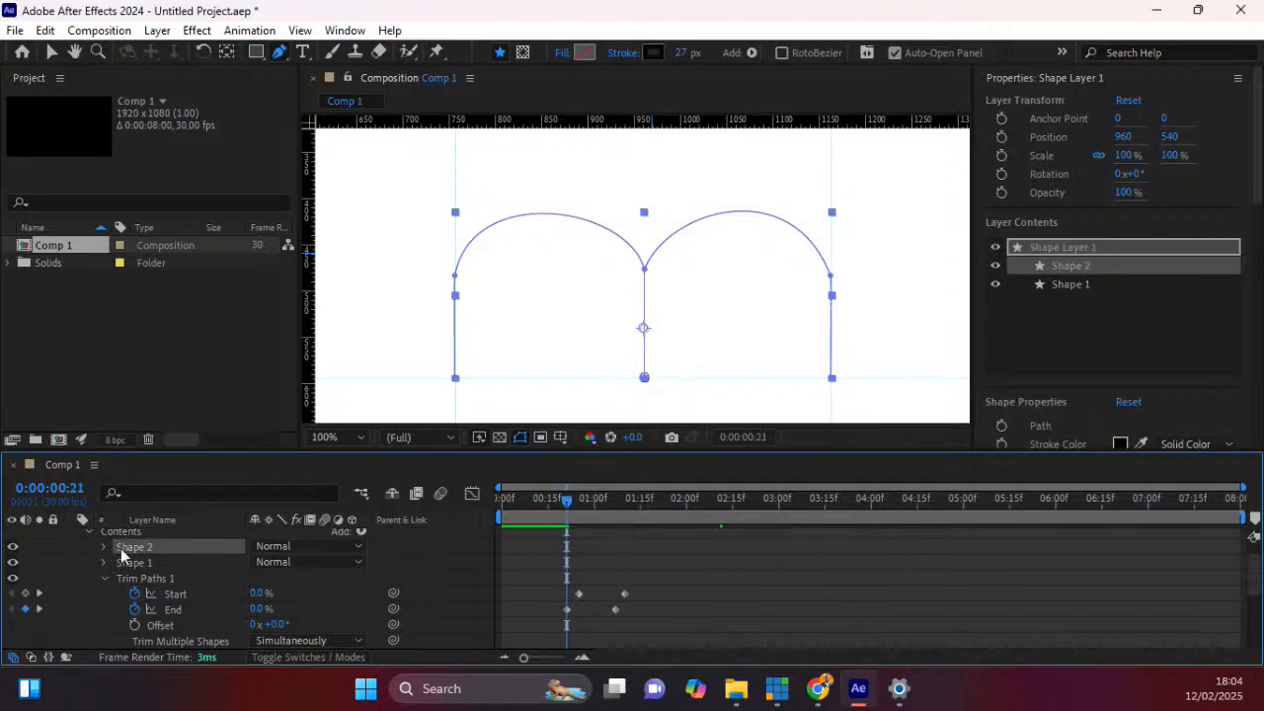
{"action": "key", "text": "ctrl+v"}
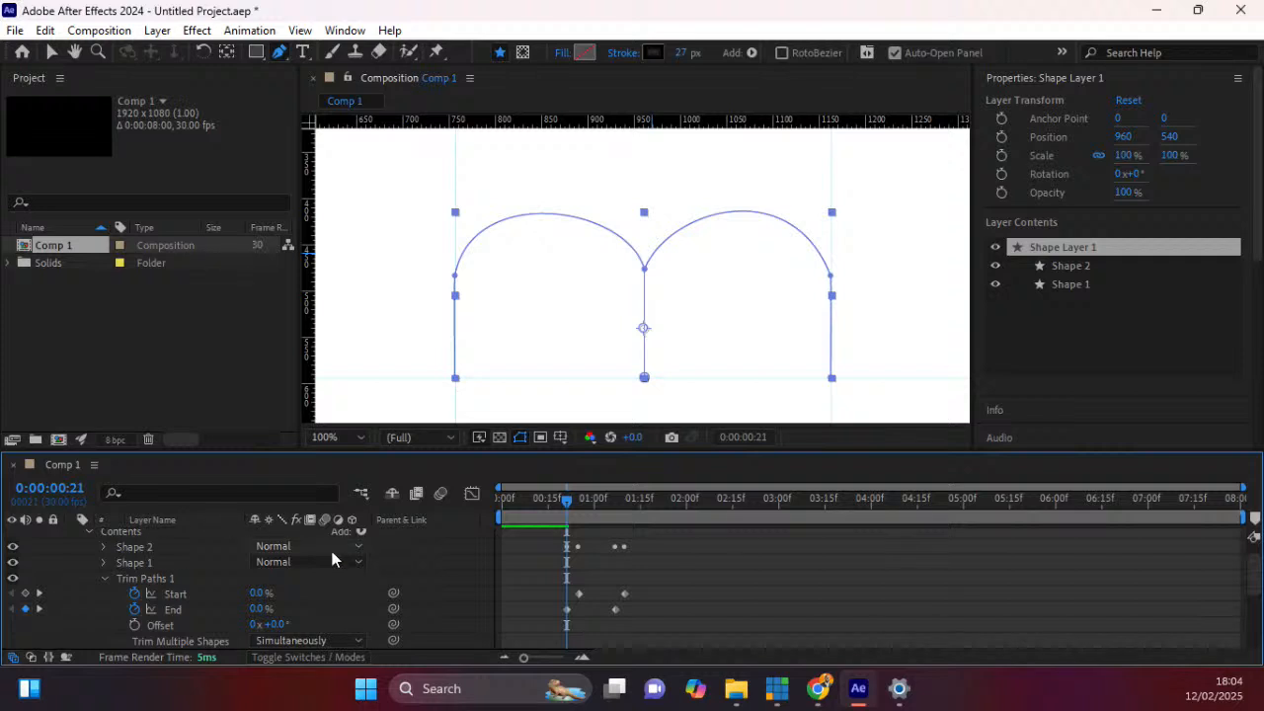
{"action": "mouse_move", "coordinate": [571, 505]}
{"action": "left_mouse_down"}
{"action": "mouse_move", "coordinate": [639, 488]}
{"action": "mouse_move", "coordinate": [555, 474]}
{"action": "mouse_move", "coordinate": [616, 471]}
{"action": "mouse_move", "coordinate": [581, 473]}
{"action": "mouse_move", "coordinate": [599, 470]}
{"action": "left_mouse_up"}
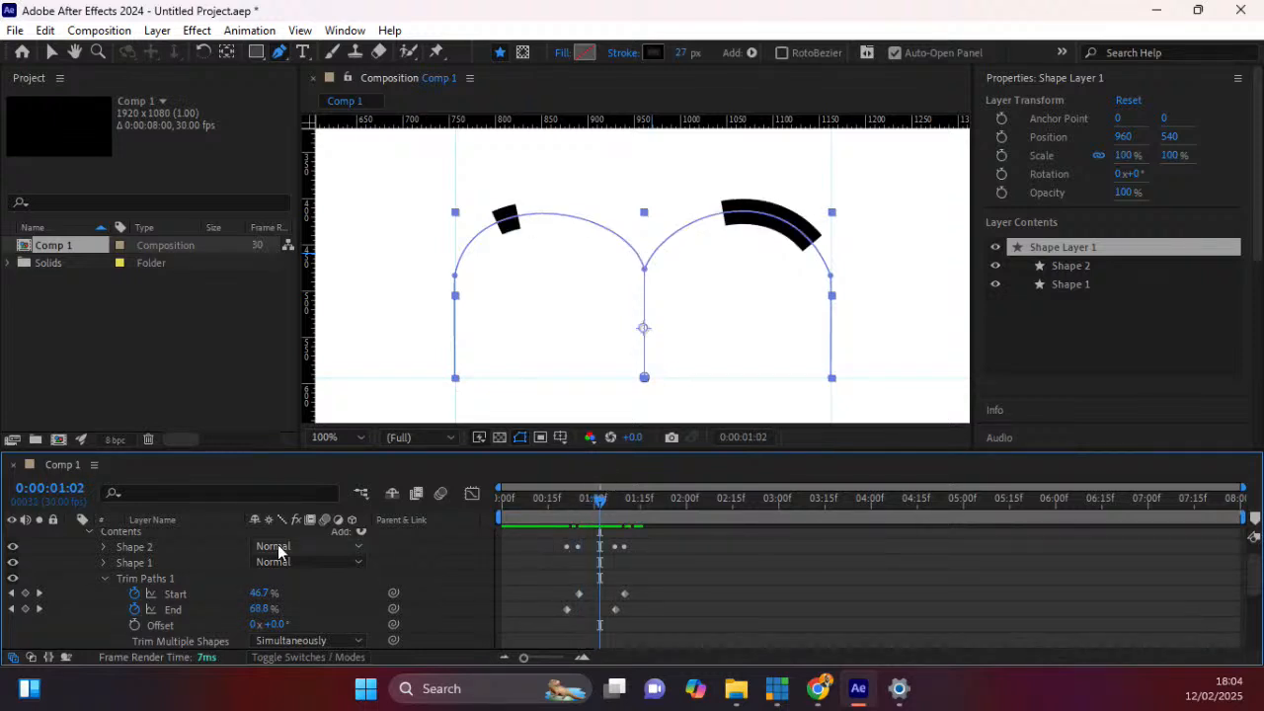
{"action": "left_click", "coordinate": [128, 548]}
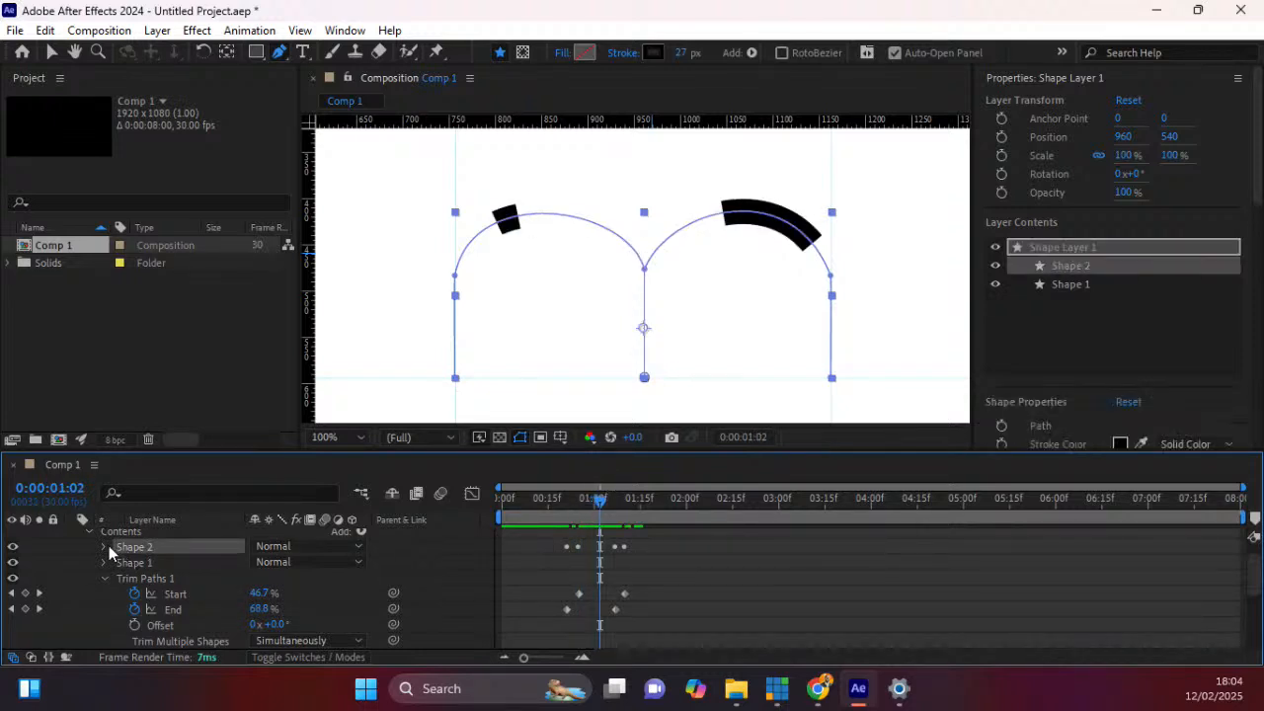
{"action": "left_click", "coordinate": [103, 547]}
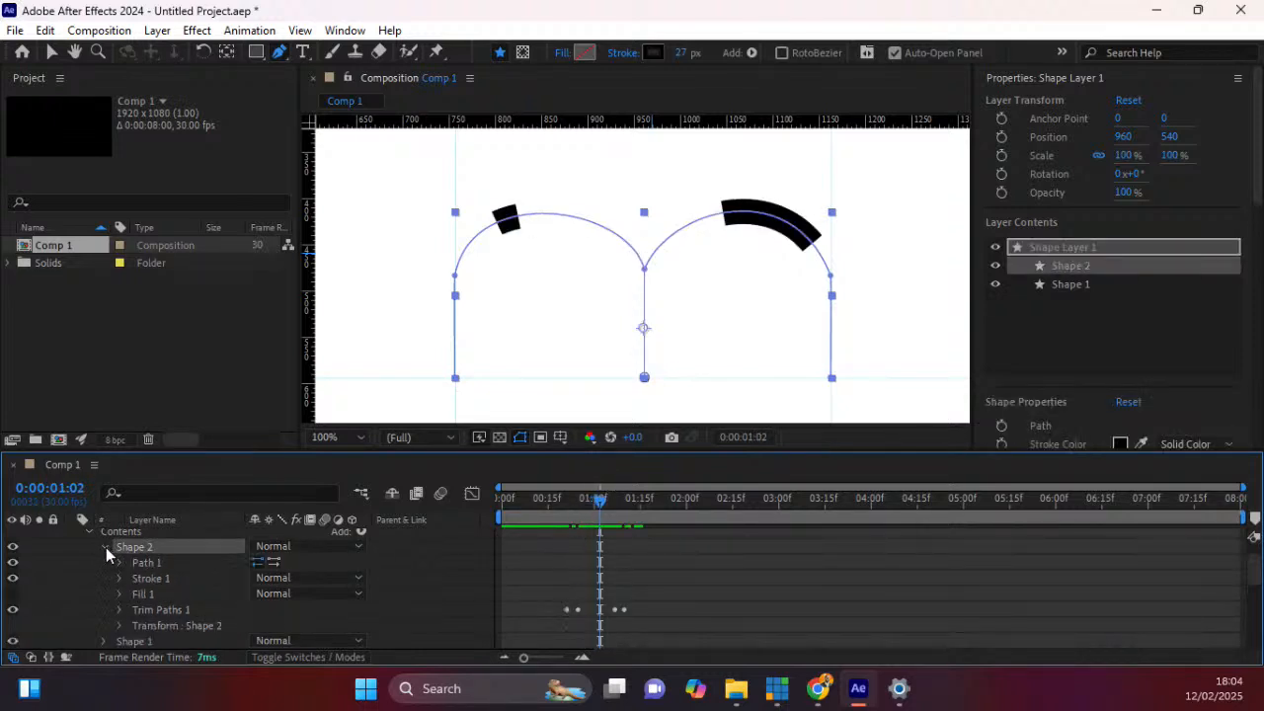
{"action": "left_click", "coordinate": [119, 609]}
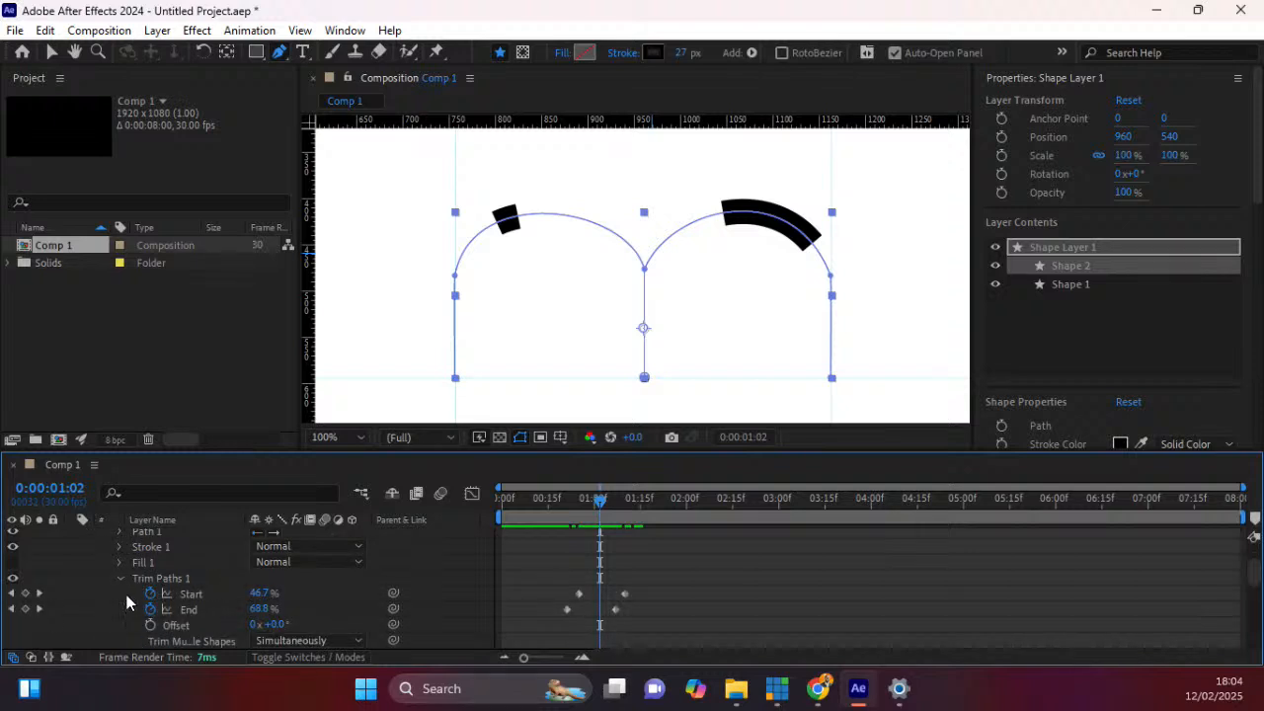
{"action": "key", "text": "ctrl+z"}
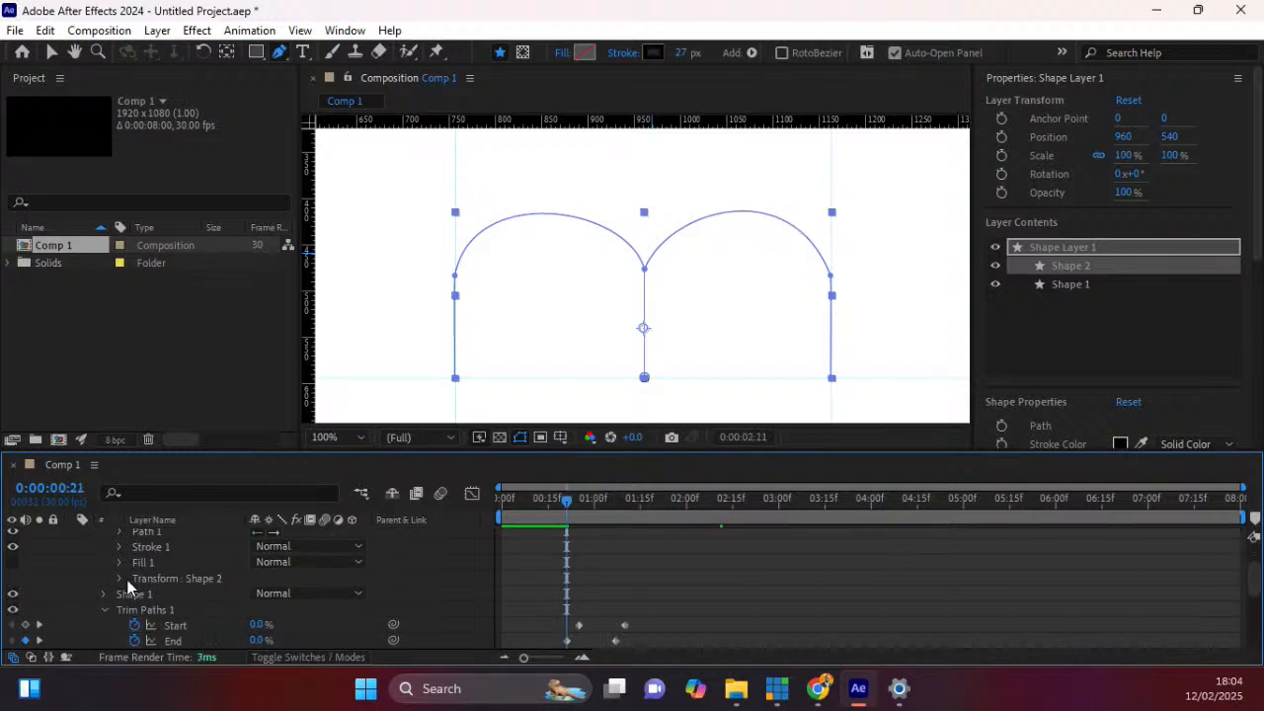
{"action": "key", "text": "ctrl+z"}
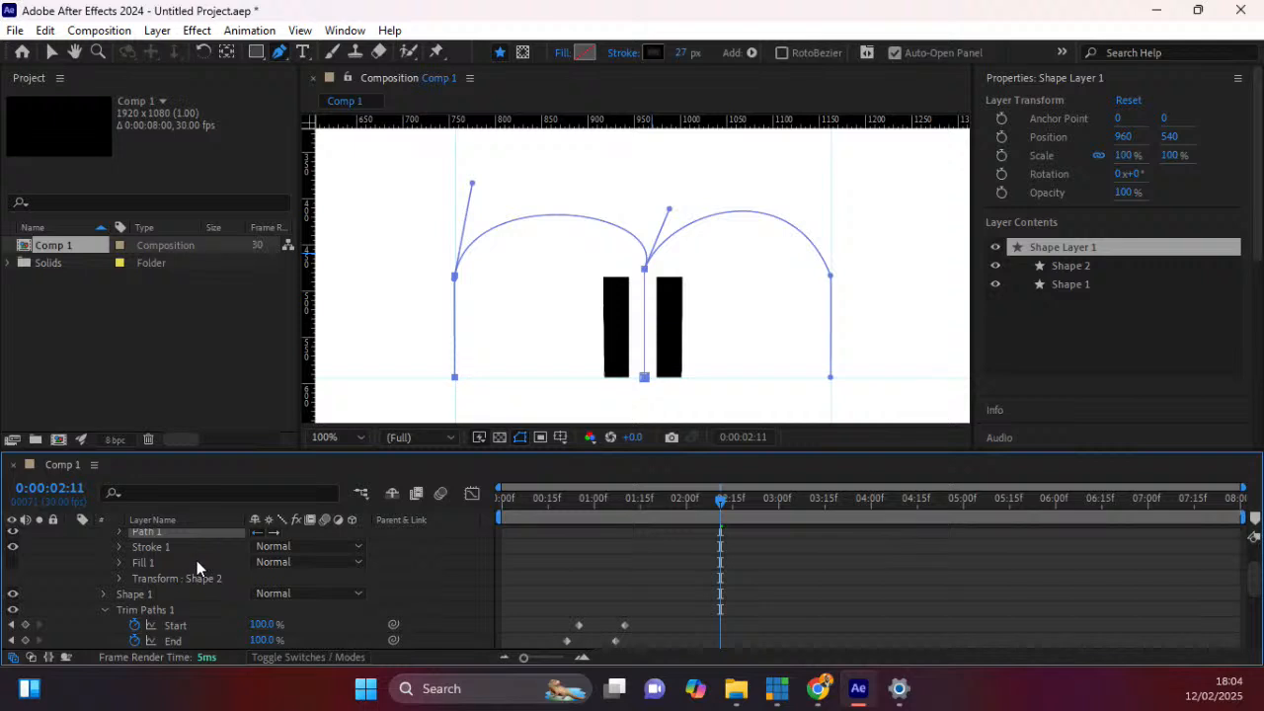
Adjust the left arch's center and outer curve handles so its curve mirrors the right arch.
{"action": "scroll", "coordinate": [197, 560], "scroll_direction": "up", "scroll_amount": 2}
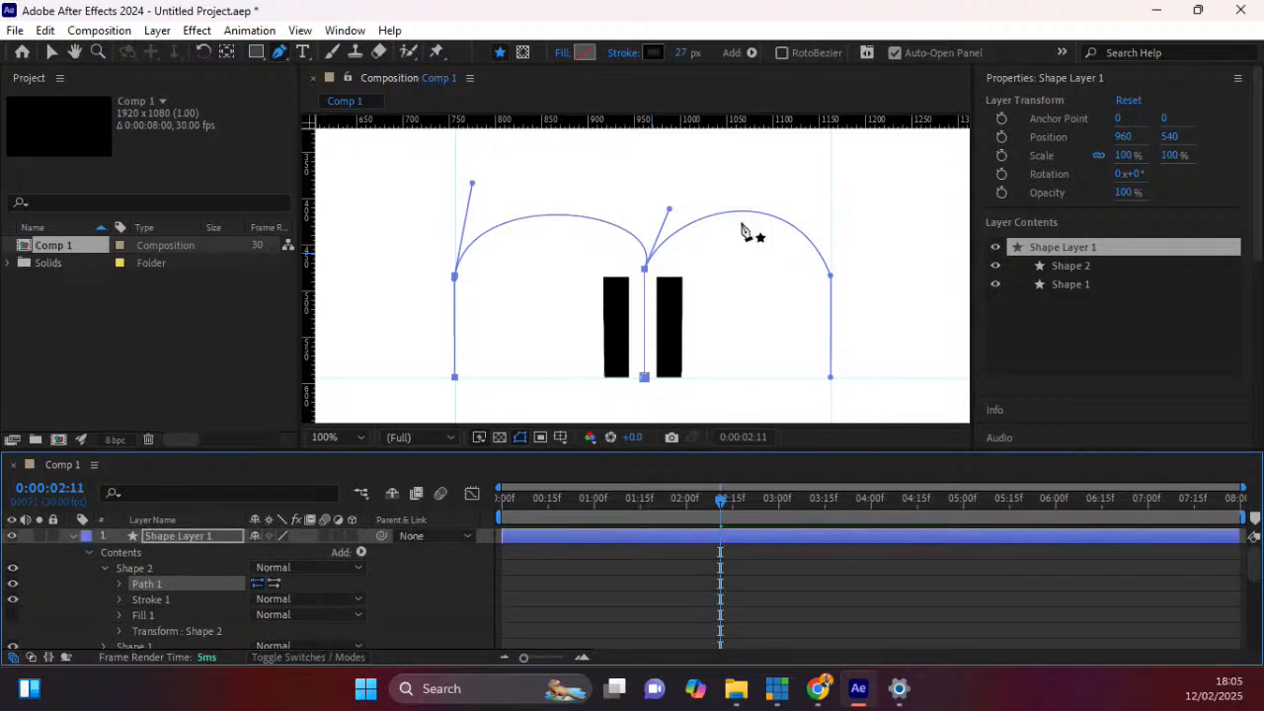
{"action": "left_click_drag", "start_coordinate": [671, 212], "coordinate": [629, 207]}
{"action": "left_click_drag", "start_coordinate": [471, 185], "coordinate": [484, 191]}
Preview the two-arch animation from the first frame, collapse Shape 2 and Trim Paths 1, and go to 0:00:00:25.
{"action": "left_click_drag", "start_coordinate": [645, 506], "coordinate": [436, 473]}
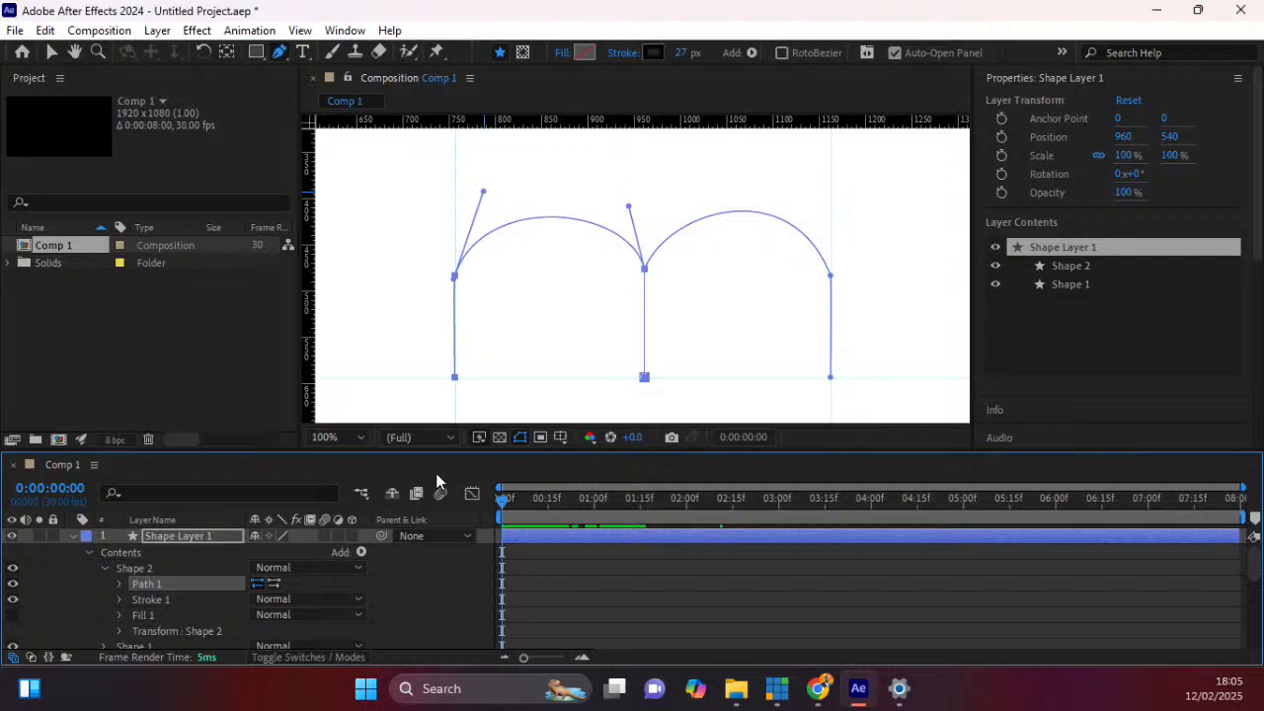
{"action": "key", "text": "space"}
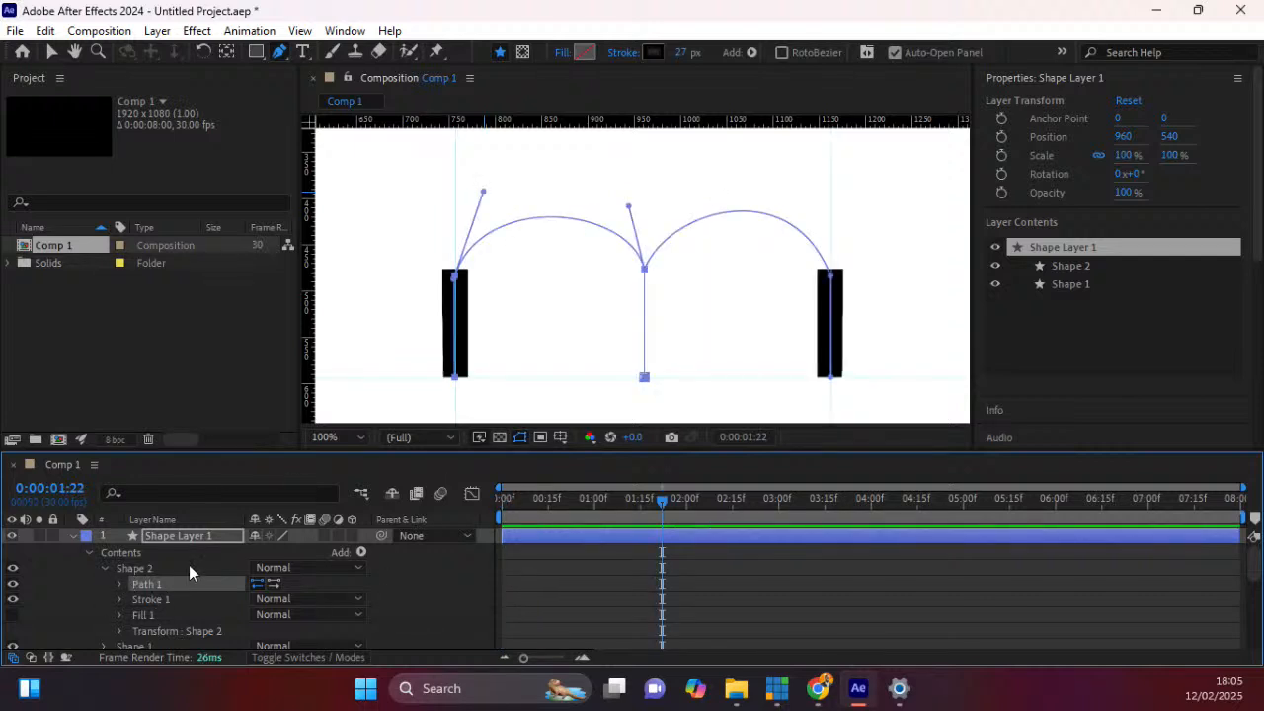
{"action": "left_click", "coordinate": [107, 568]}
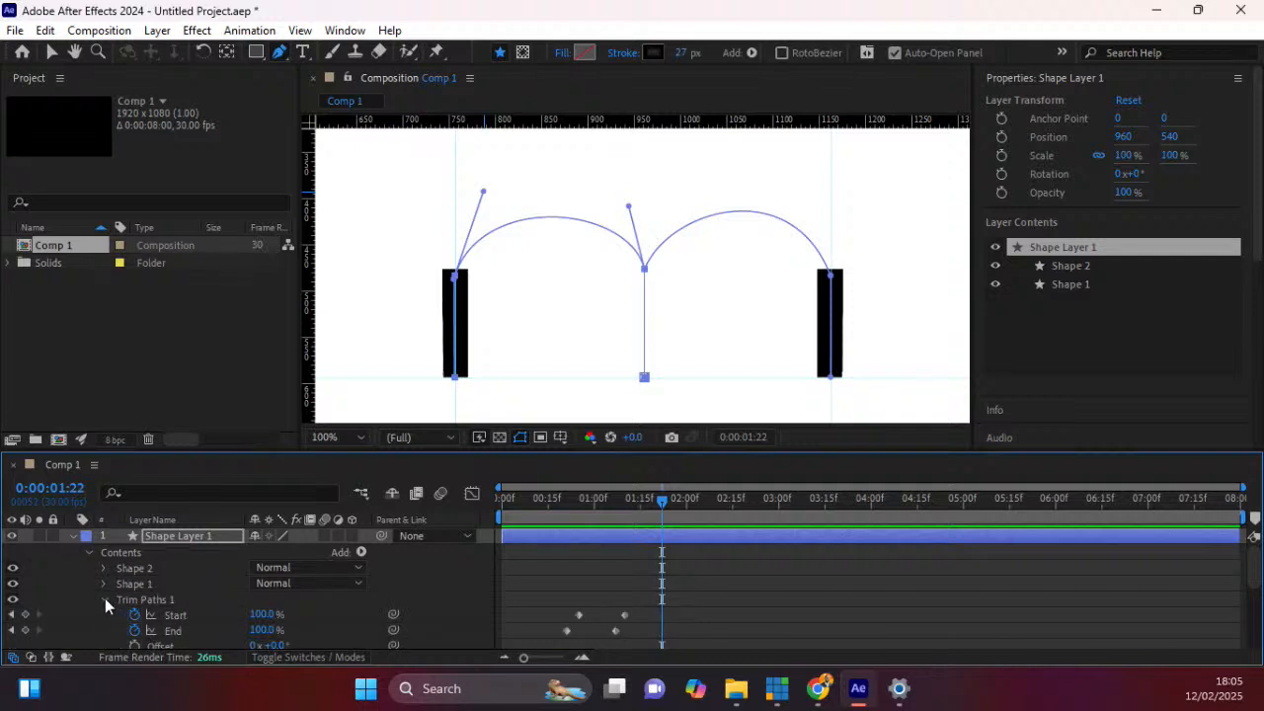
{"action": "left_click", "coordinate": [105, 600]}
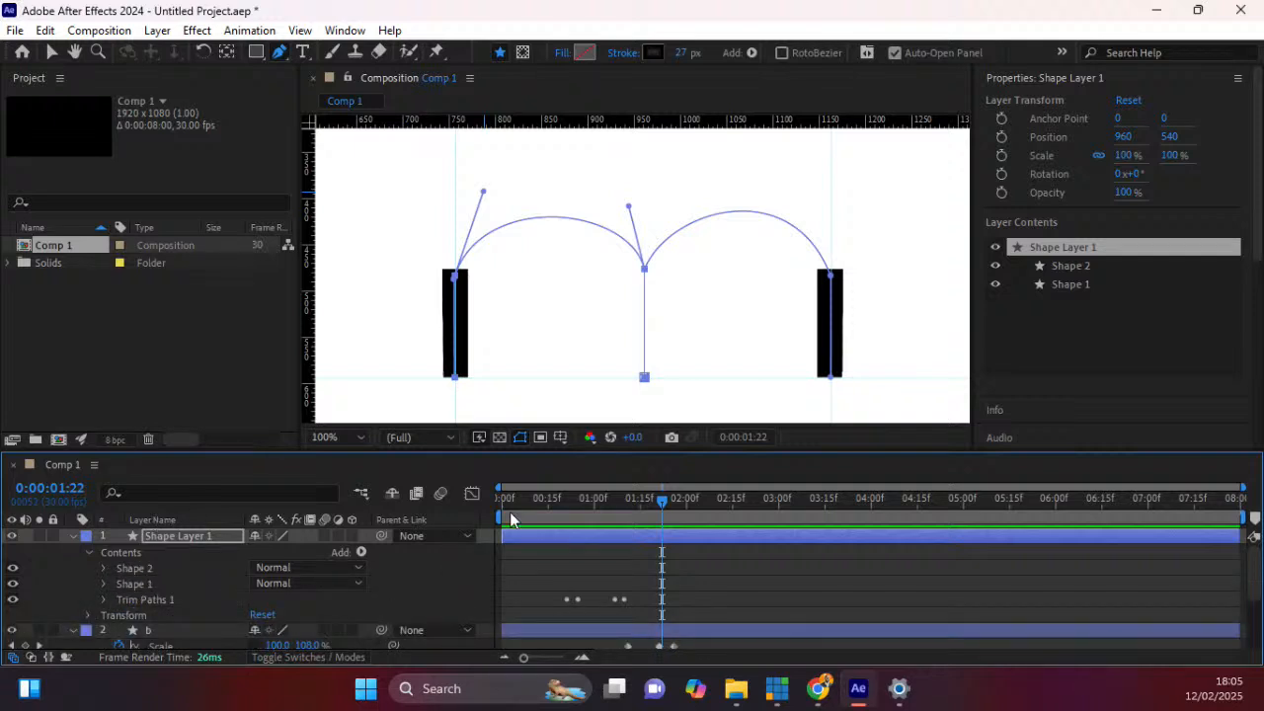
{"action": "mouse_move", "coordinate": [538, 509]}
{"action": "left_mouse_down"}
{"action": "mouse_move", "coordinate": [582, 495]}
{"action": "mouse_move", "coordinate": [651, 506]}
{"action": "mouse_move", "coordinate": [557, 489]}
{"action": "mouse_move", "coordinate": [568, 487]}
{"action": "mouse_move", "coordinate": [502, 494]}
{"action": "mouse_move", "coordinate": [607, 488]}
{"action": "mouse_move", "coordinate": [578, 488]}
{"action": "left_mouse_up"}
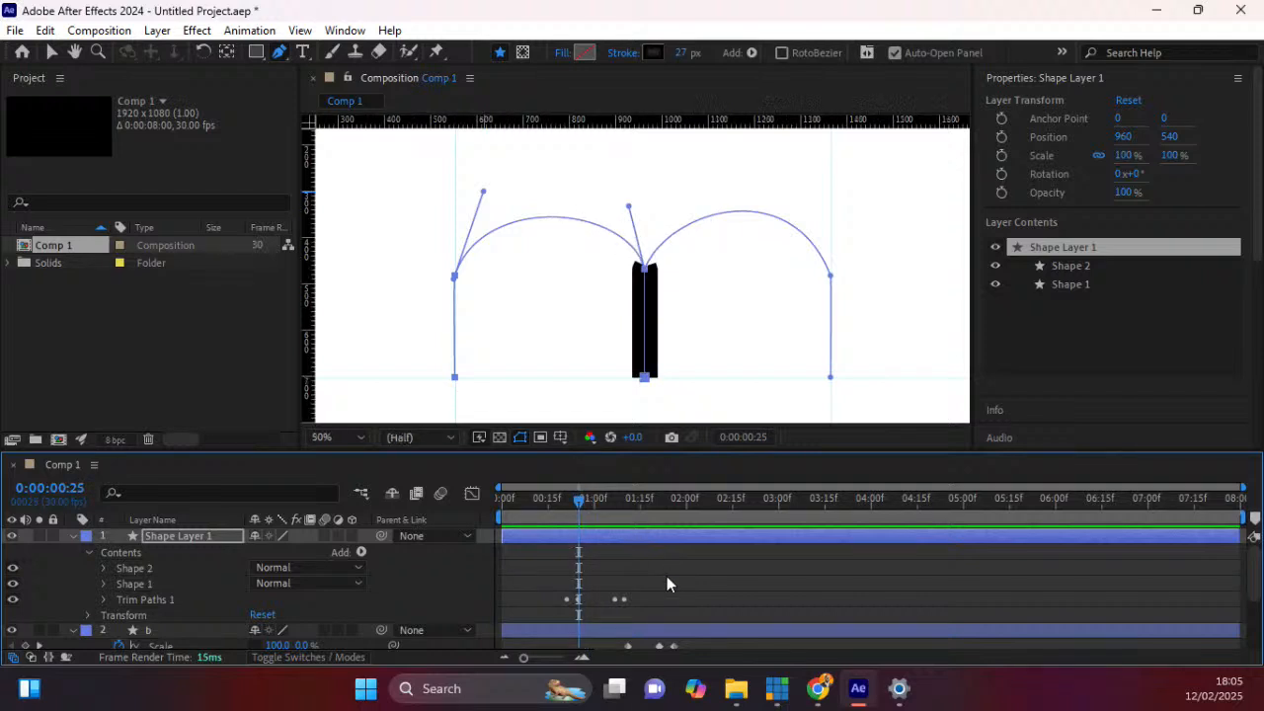
Duplicate Shape Layer 1 and collapse the original layer's properties.
{"action": "key", "text": "comma"}
{"action": "key", "text": "comma"}
{"action": "key", "text": "comma"}
{"action": "key", "text": "comma"}
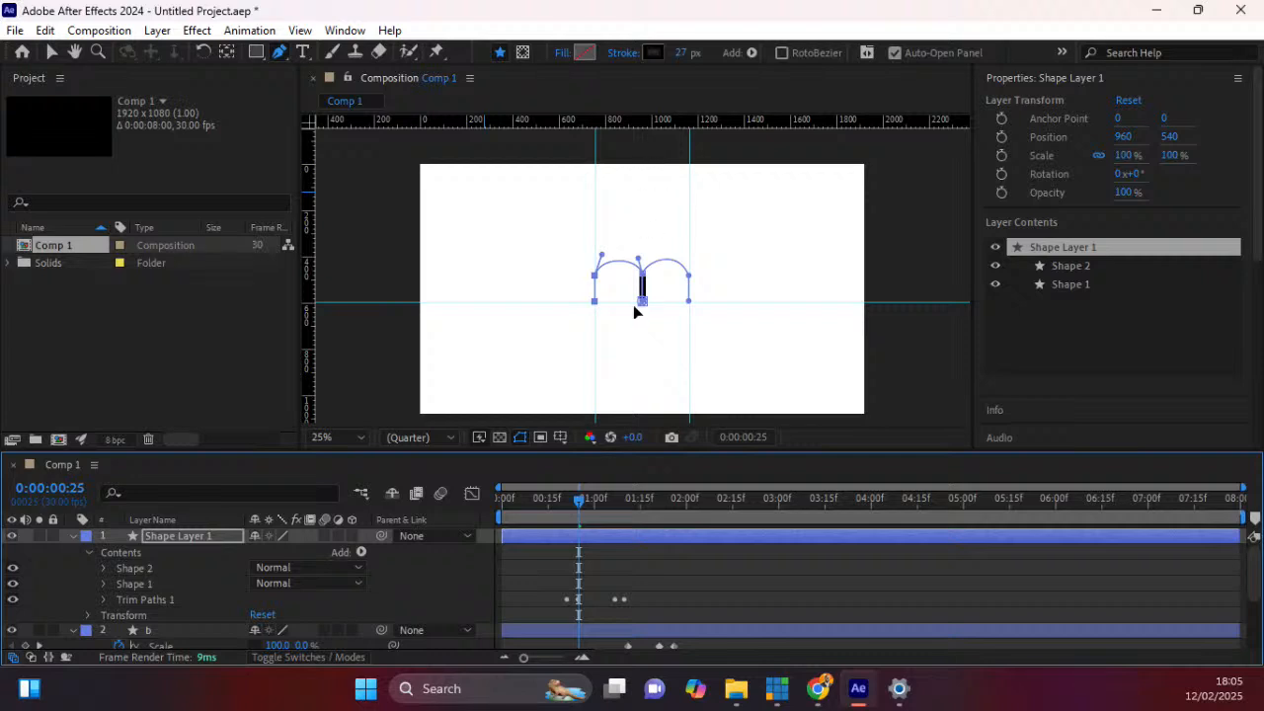
{"action": "left_click", "coordinate": [182, 535]}
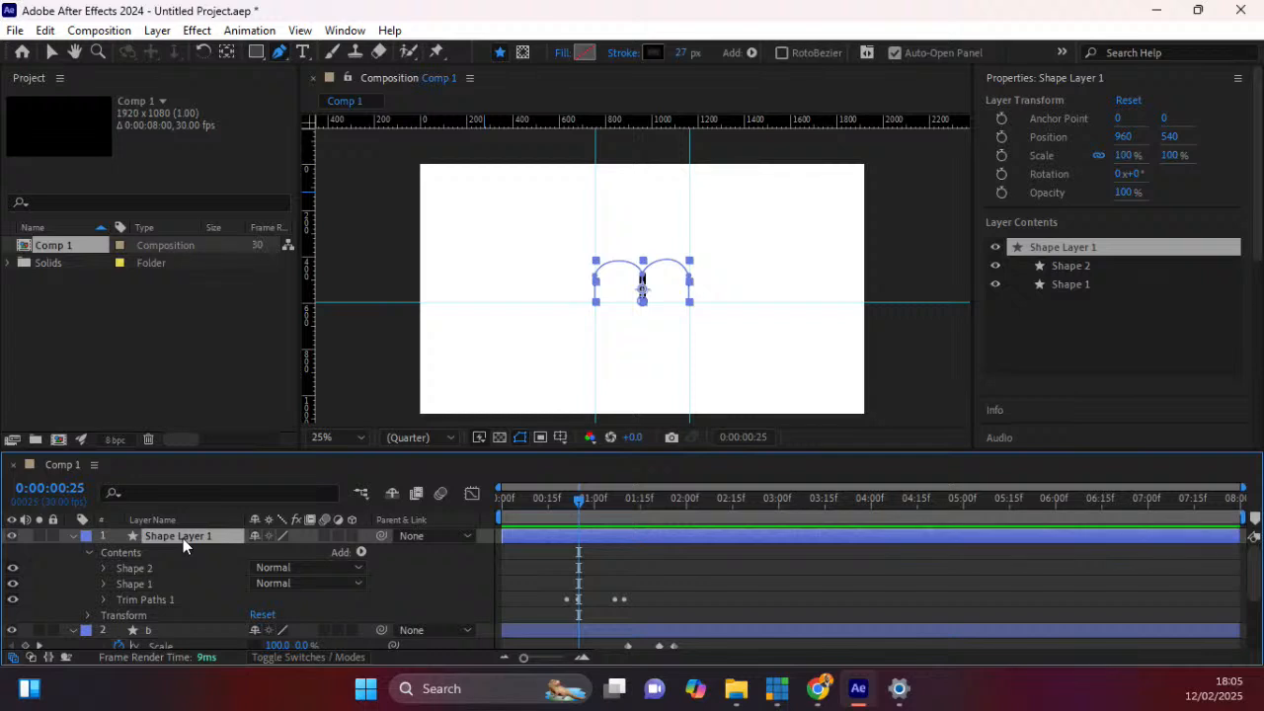
{"action": "key", "text": "ctrl+d"}
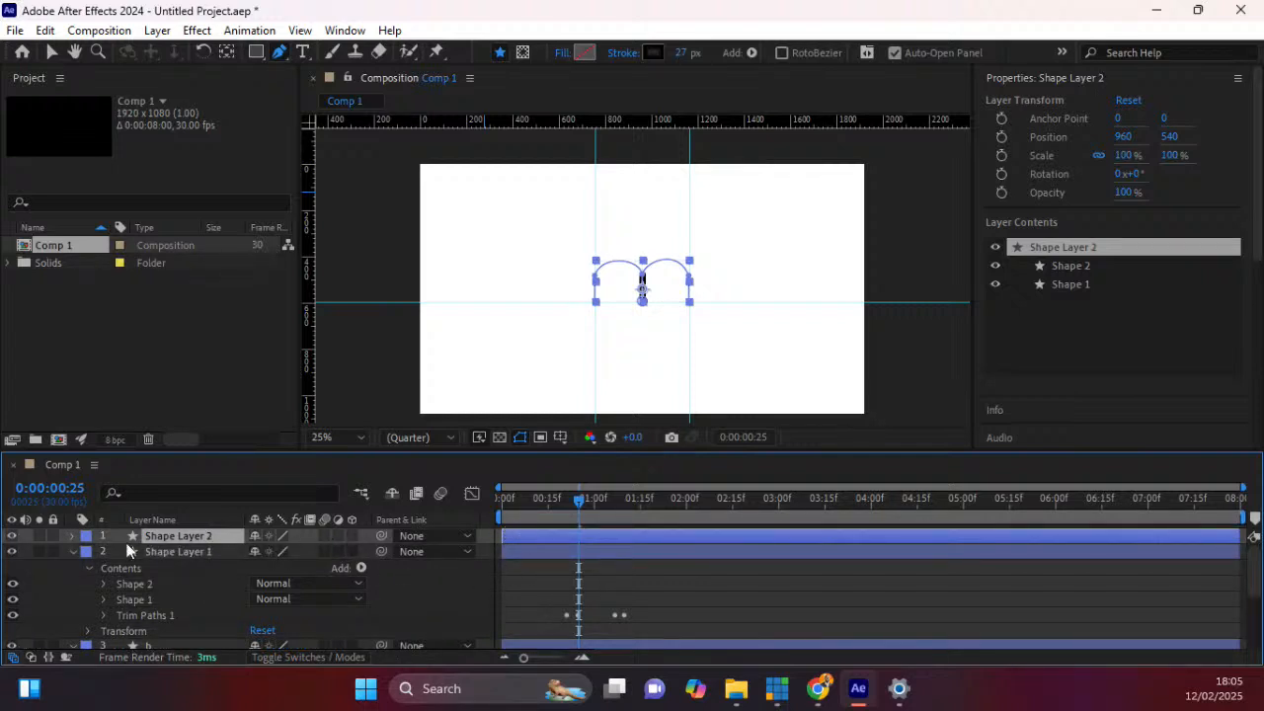
{"action": "left_click", "coordinate": [73, 551]}
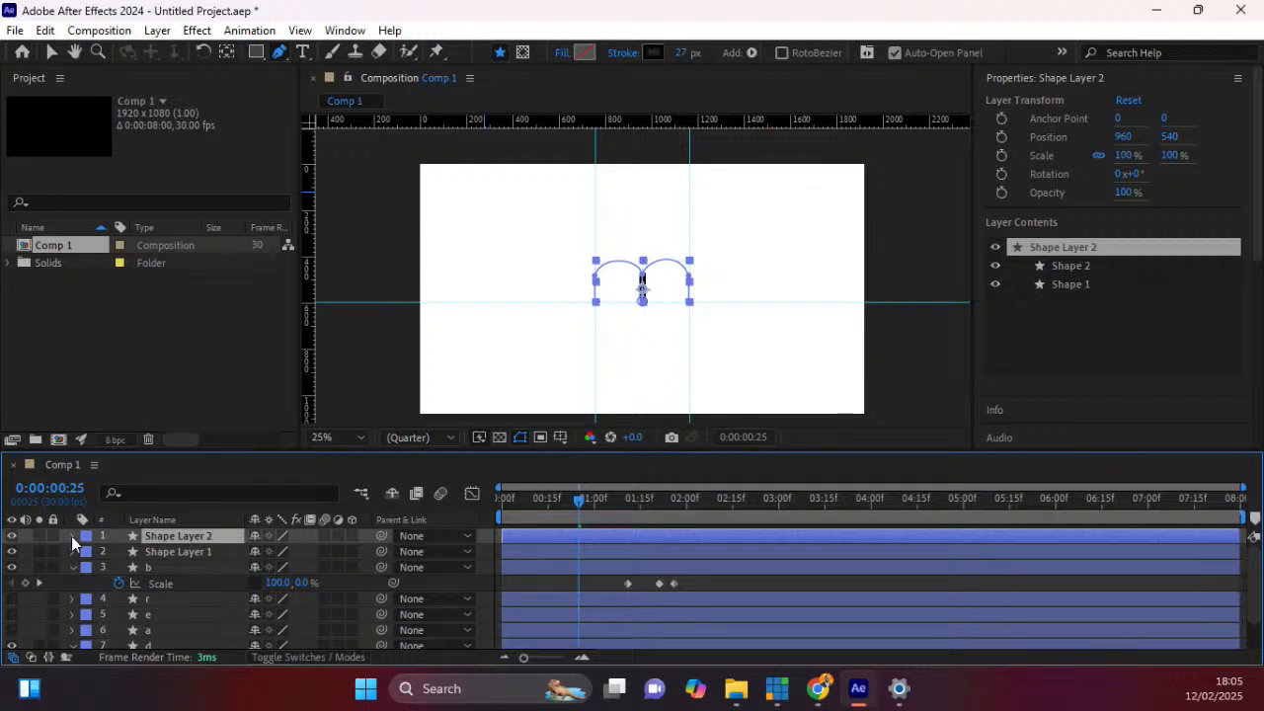
Delete Shape 2 from Shape Layer 2's contents, keeping only Shape 1.
{"action": "left_click", "coordinate": [71, 535]}
{"action": "left_click", "coordinate": [88, 553]}
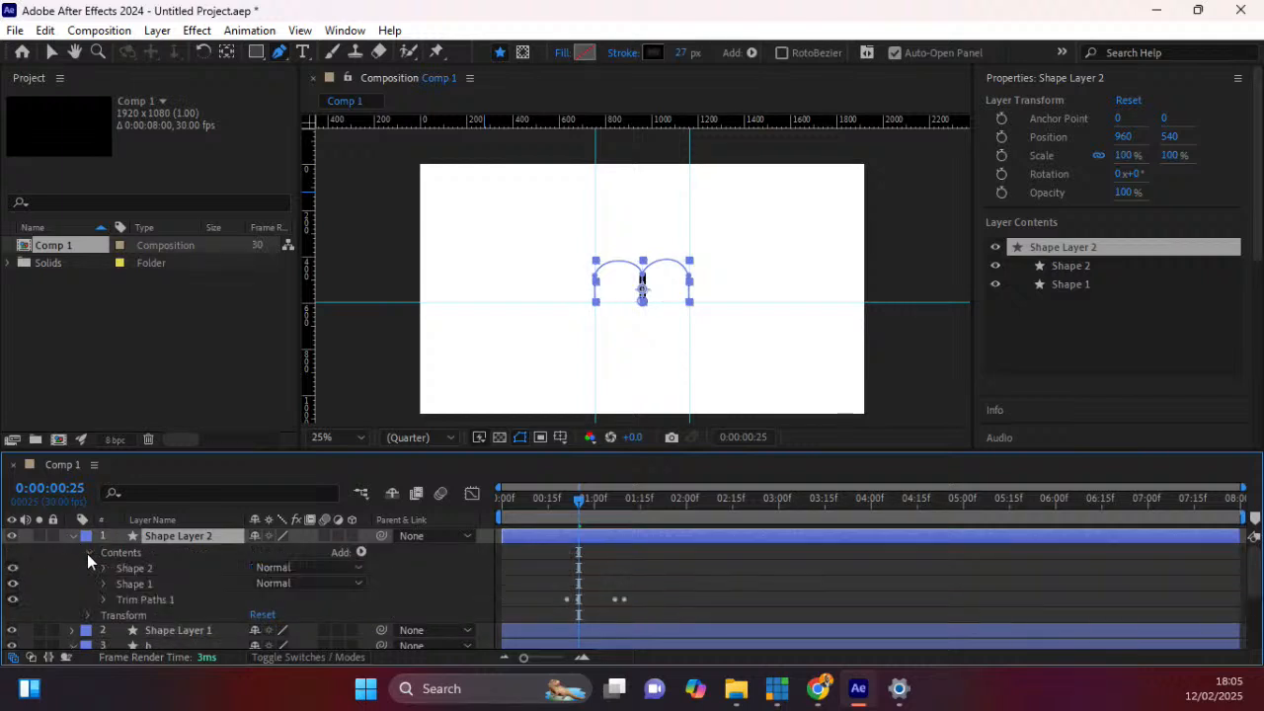
{"action": "left_click", "coordinate": [132, 568]}
{"action": "key", "text": "Delete"}
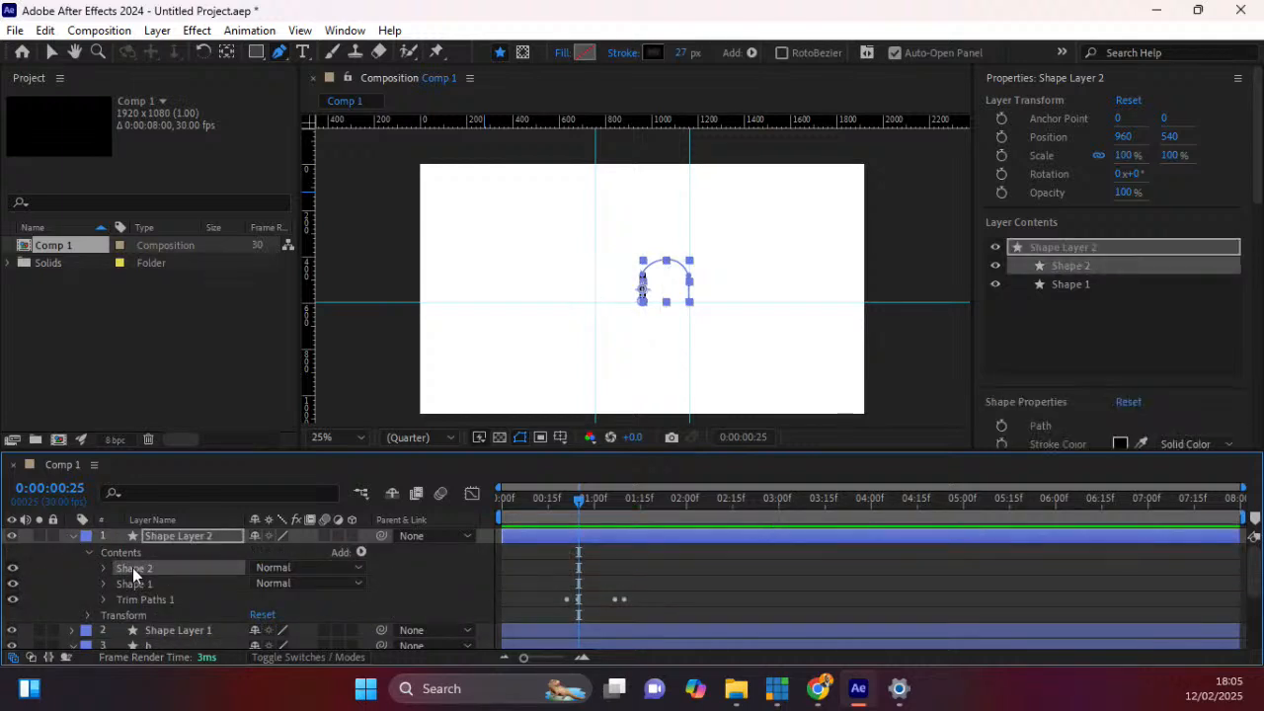
{"action": "left_click", "coordinate": [139, 567]}
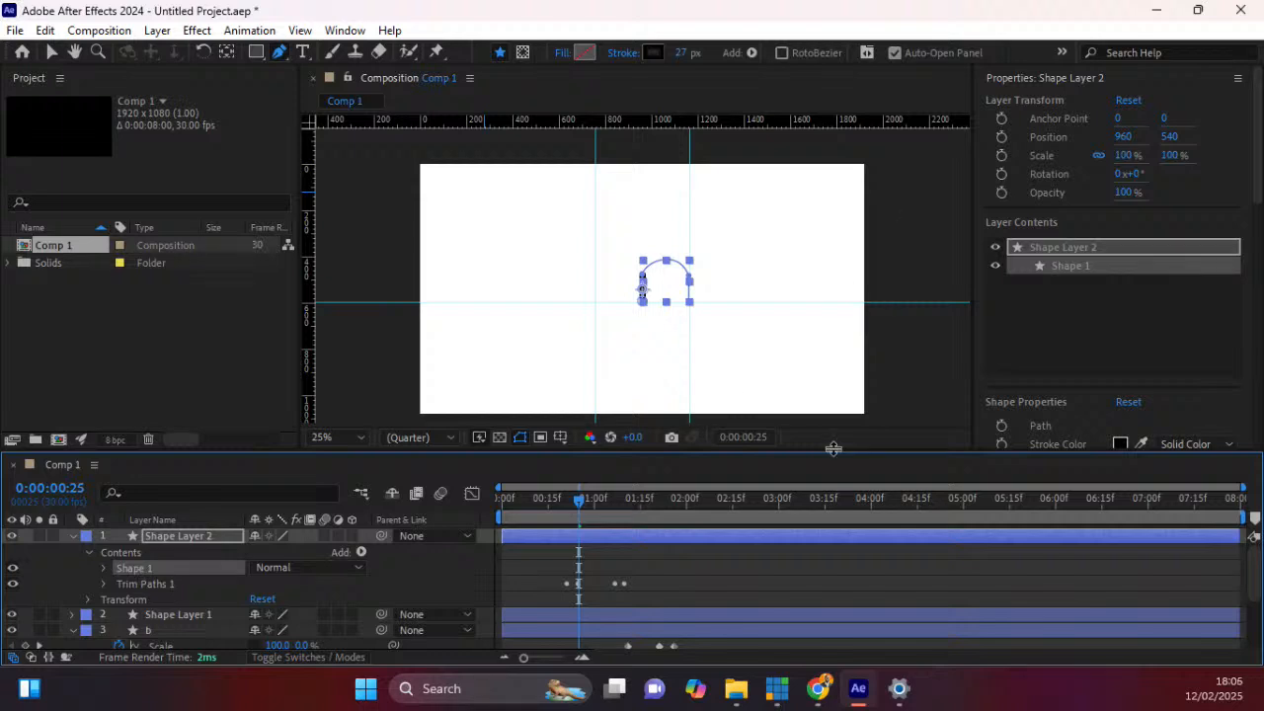
Remove the two right points of Shape Layer 2's arch and extend the remaining vertical line up to the composition's top edge.
{"action": "key", "text": "period"}
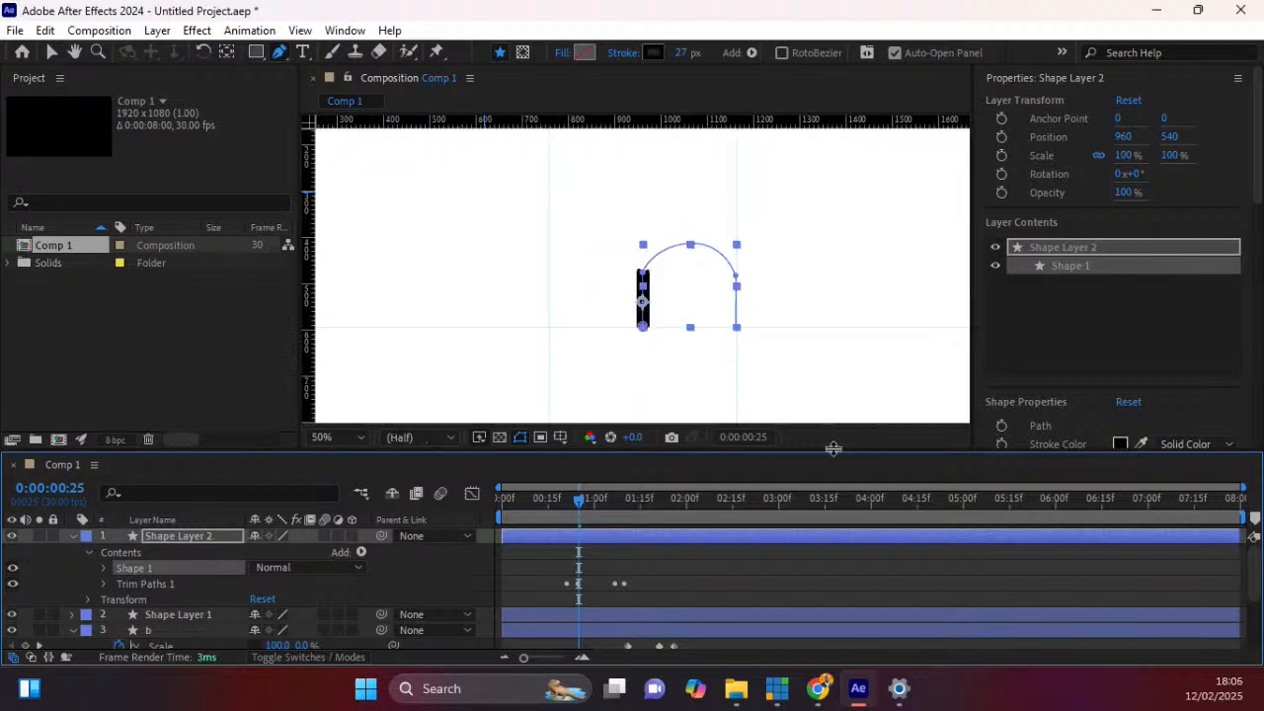
{"action": "left_click", "coordinate": [735, 278]}
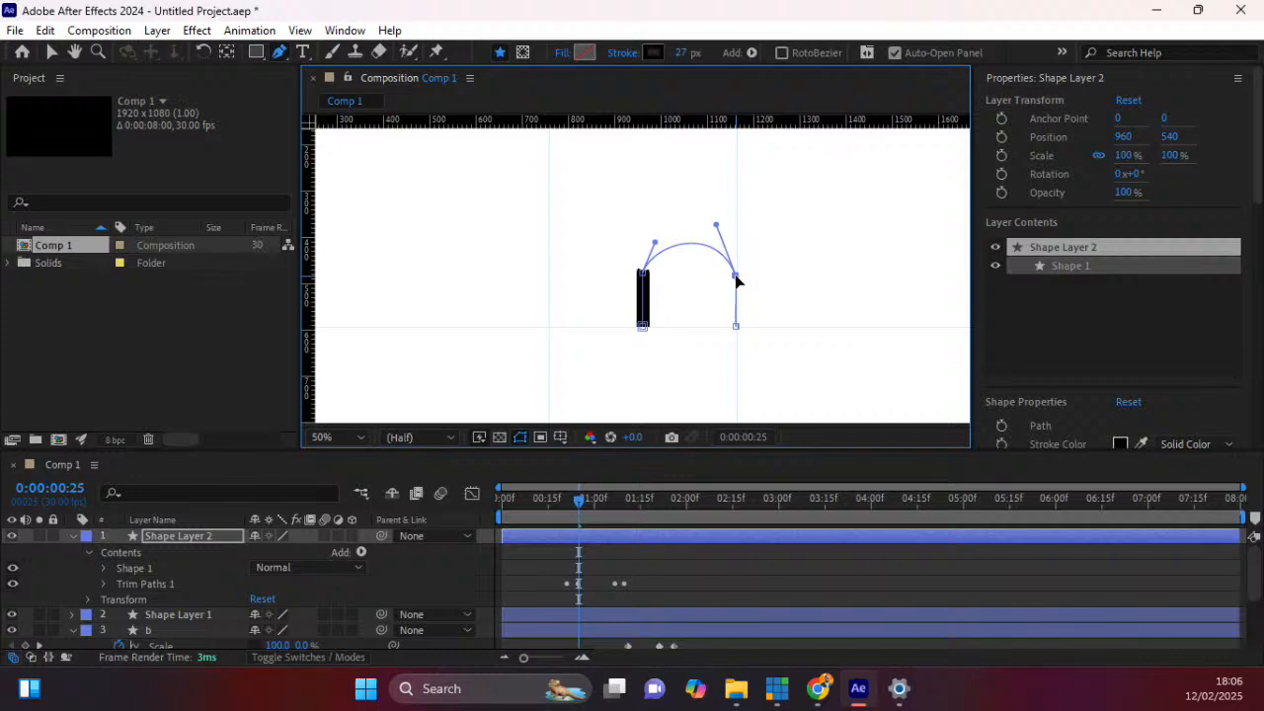
{"action": "key", "text": "Delete"}
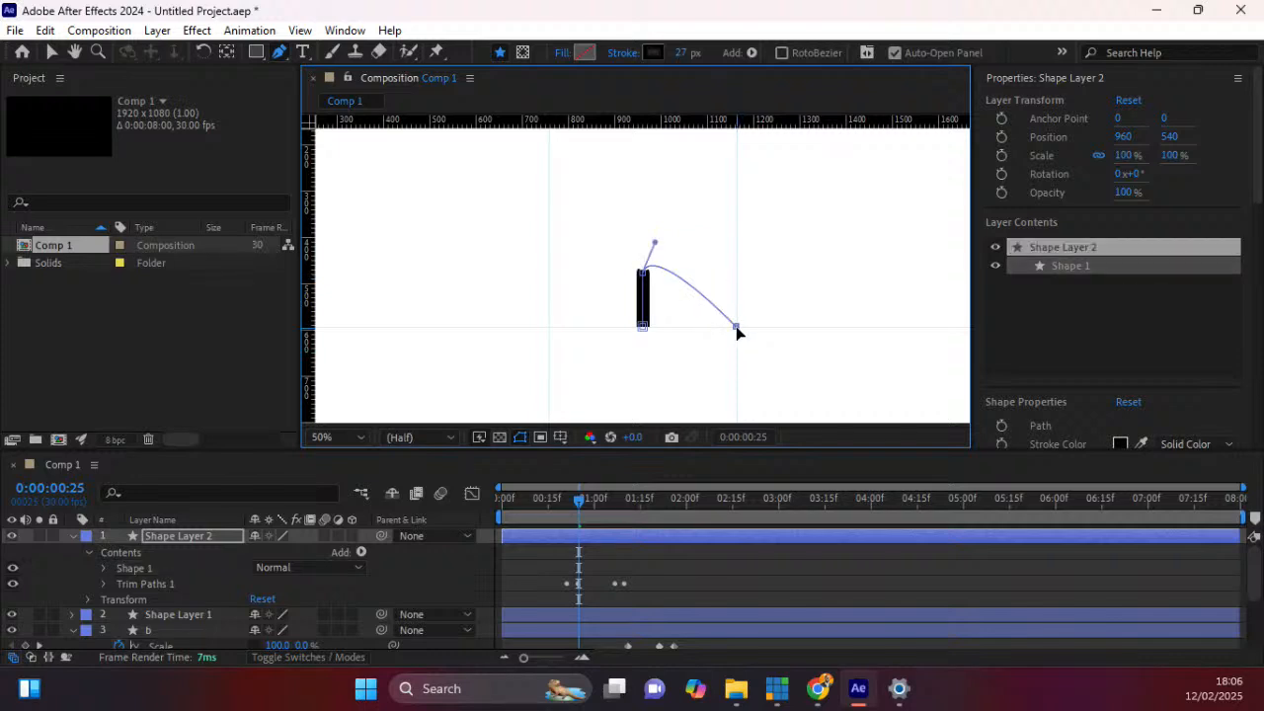
{"action": "key", "text": "Delete"}
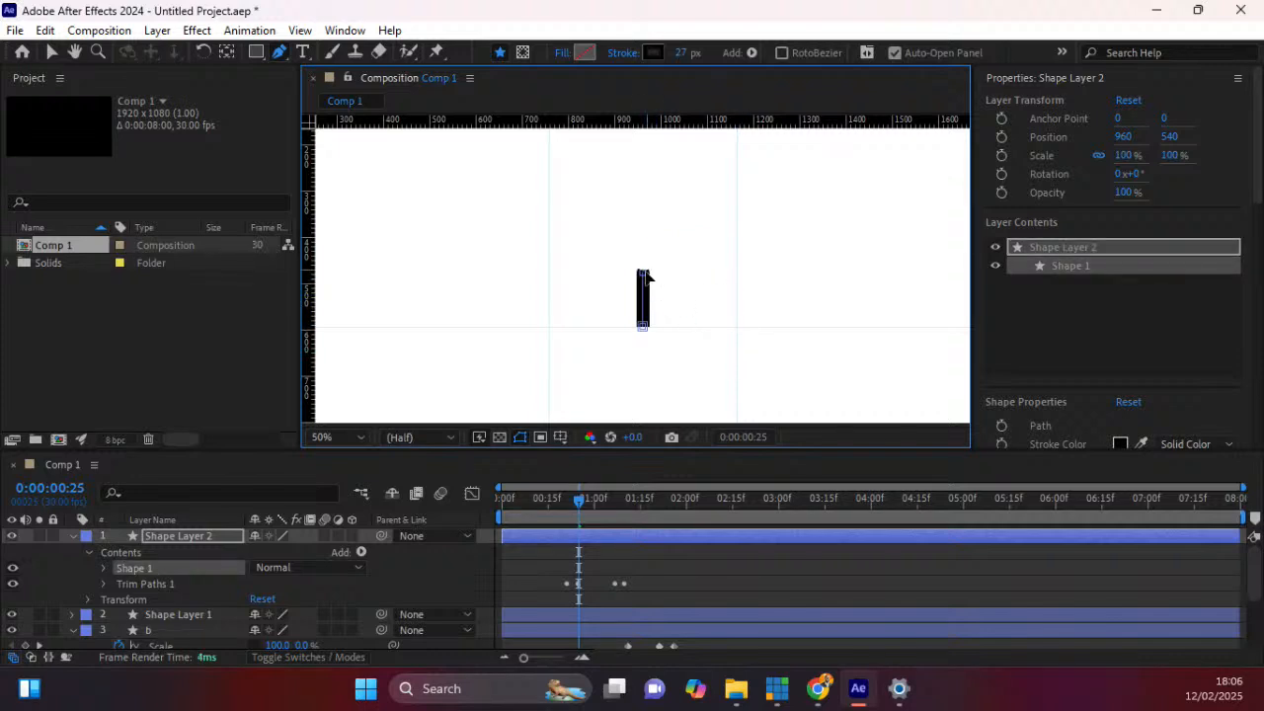
{"action": "left_click_drag", "start_coordinate": [644, 270], "coordinate": [643, 120]}
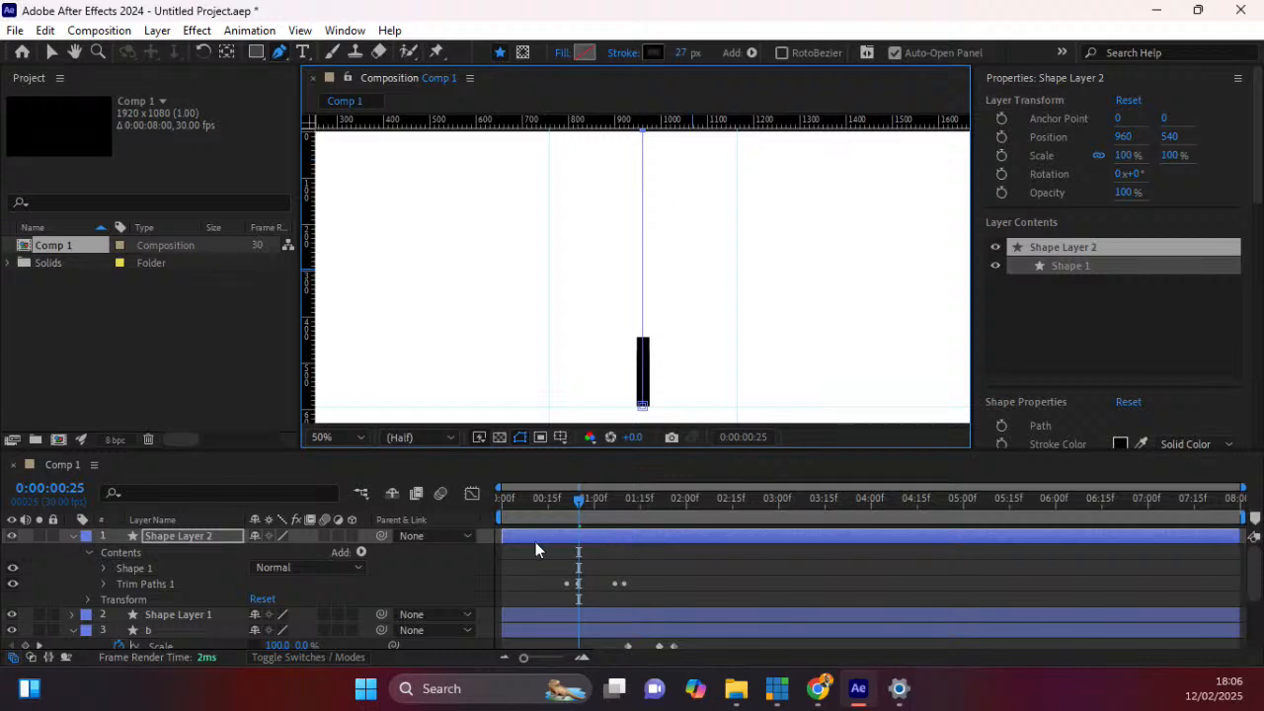
Reveal Shape Layer 2's keyframes and shift all four Start and End keyframes earlier so they finish just before 0:00:00:25.
{"action": "key", "text": "u"}
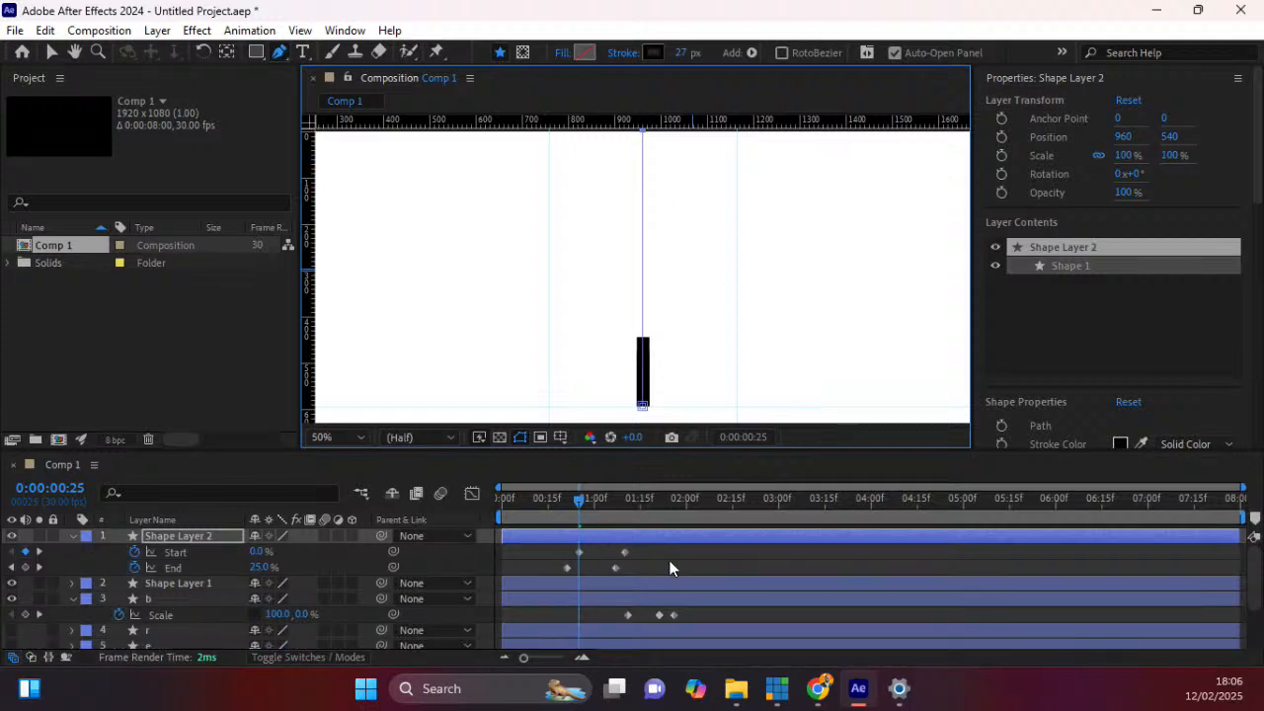
{"action": "left_click_drag", "start_coordinate": [656, 569], "coordinate": [557, 535]}
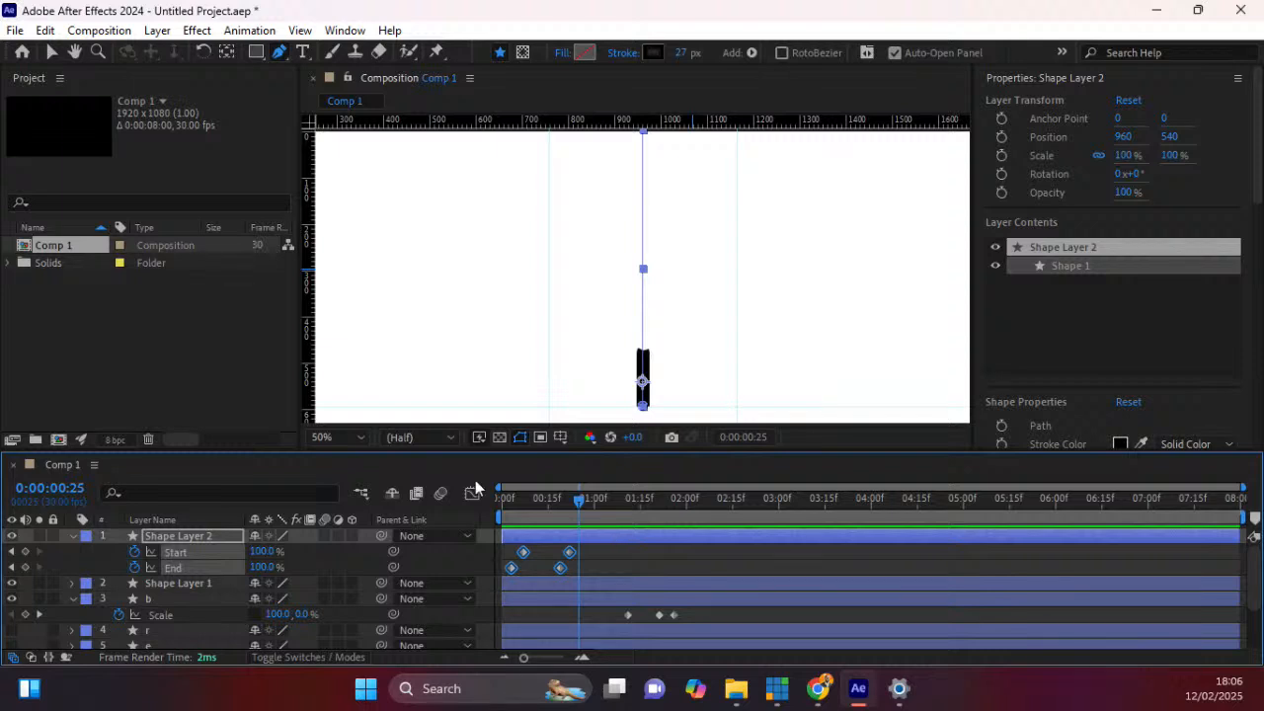
Fit the whole composition in the viewer and preview Shape Layer 2's line animation over the opening frames.
{"action": "left_click", "coordinate": [359, 431]}
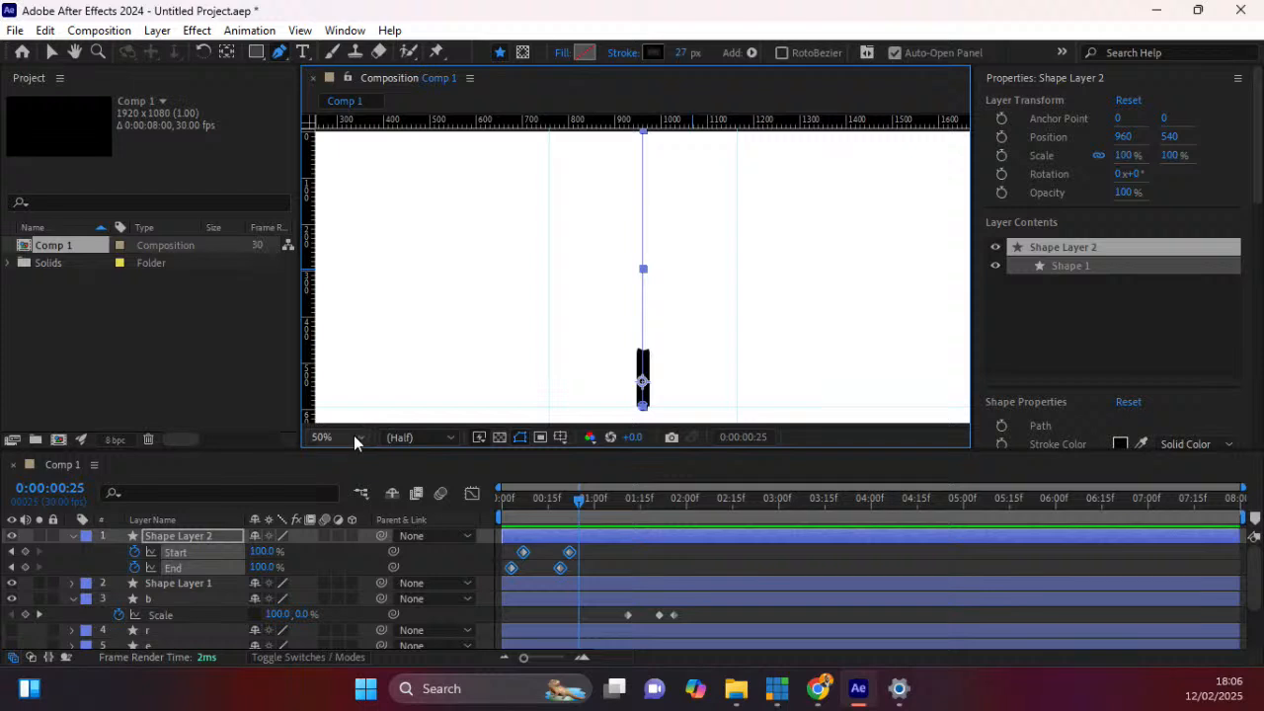
{"action": "left_click", "coordinate": [355, 436]}
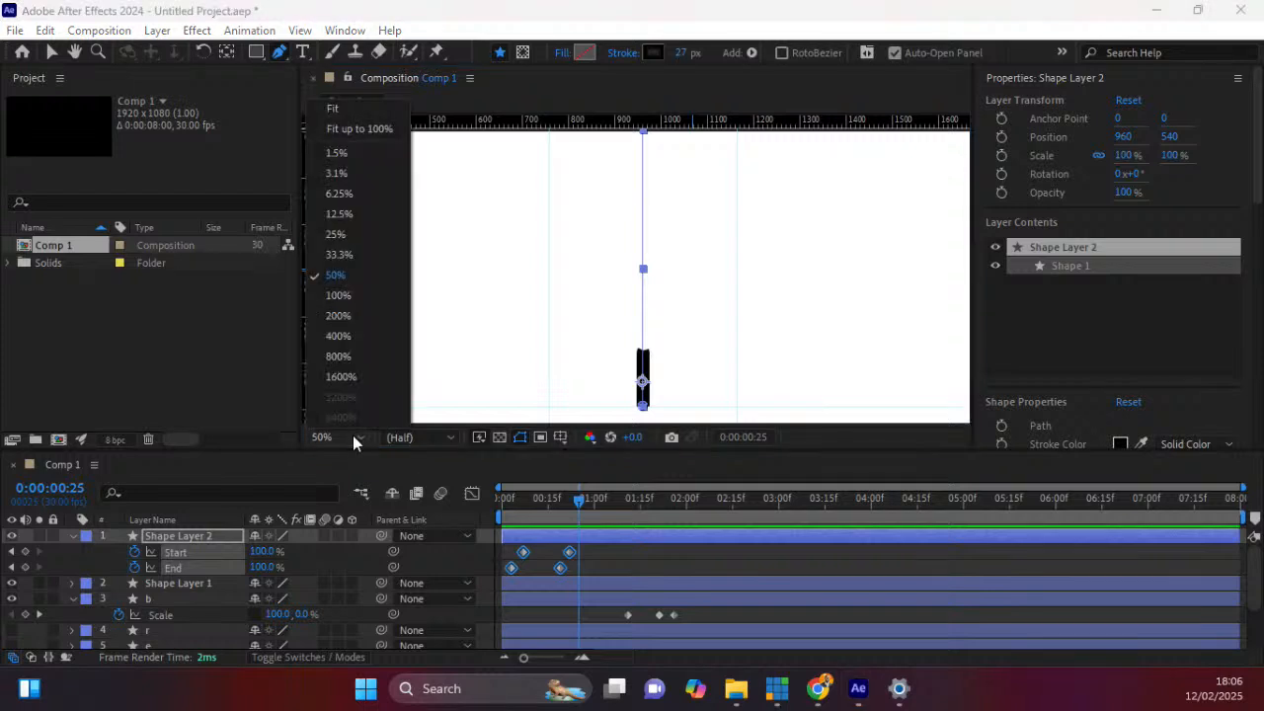
{"action": "left_click", "coordinate": [349, 107]}
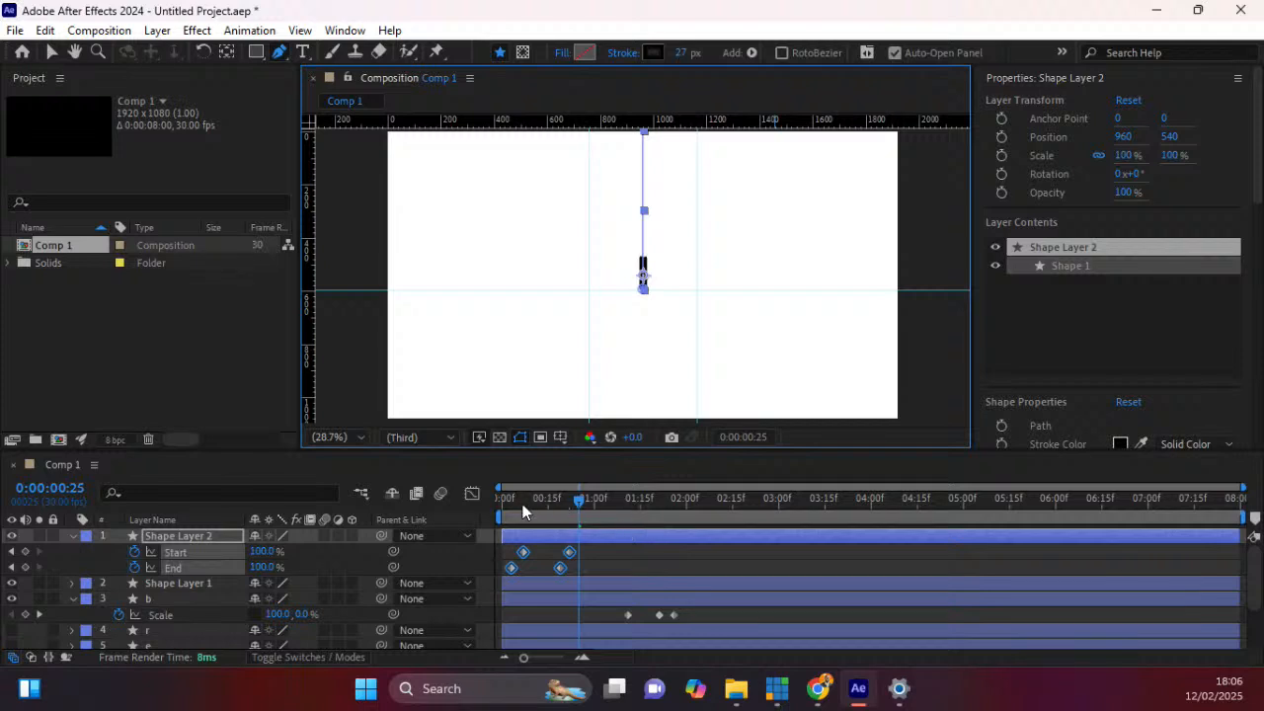
{"action": "mouse_move", "coordinate": [509, 512]}
{"action": "left_mouse_down"}
{"action": "mouse_move", "coordinate": [567, 512]}
{"action": "mouse_move", "coordinate": [508, 513]}
{"action": "mouse_move", "coordinate": [560, 512]}
{"action": "mouse_move", "coordinate": [539, 512]}
{"action": "left_mouse_up"}
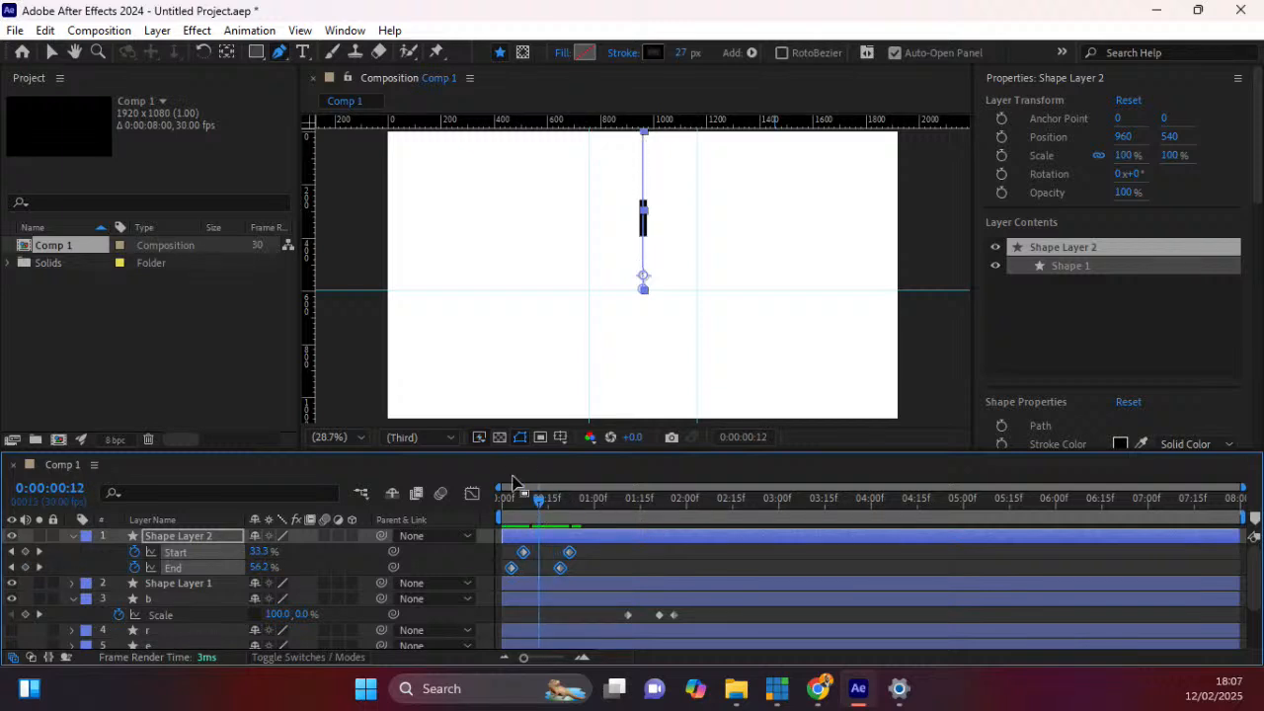
{"action": "left_click_drag", "start_coordinate": [509, 511], "coordinate": [530, 506]}
{"action": "key", "text": "space"}
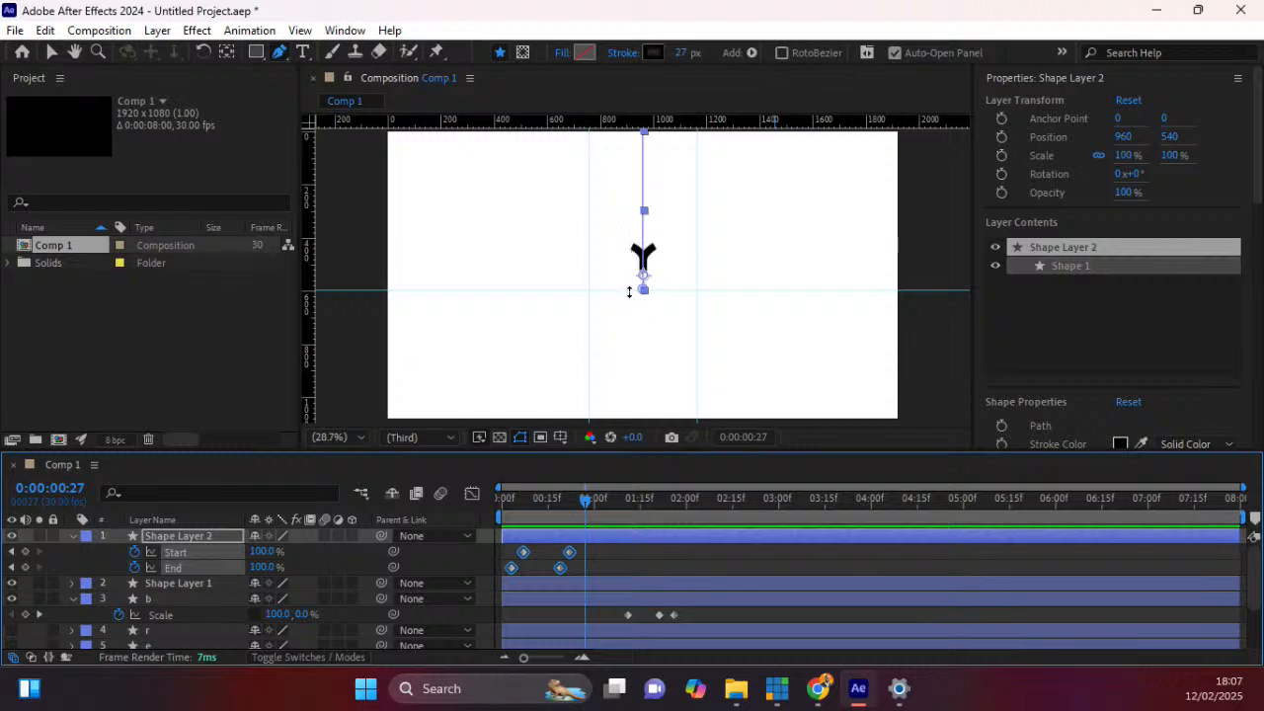
Try to reposition the lower point of Shape Layer 2's line with the Pen tool, and undo the path changes.
{"action": "scroll", "coordinate": [642, 291], "scroll_direction": "up", "scroll_amount": 1}
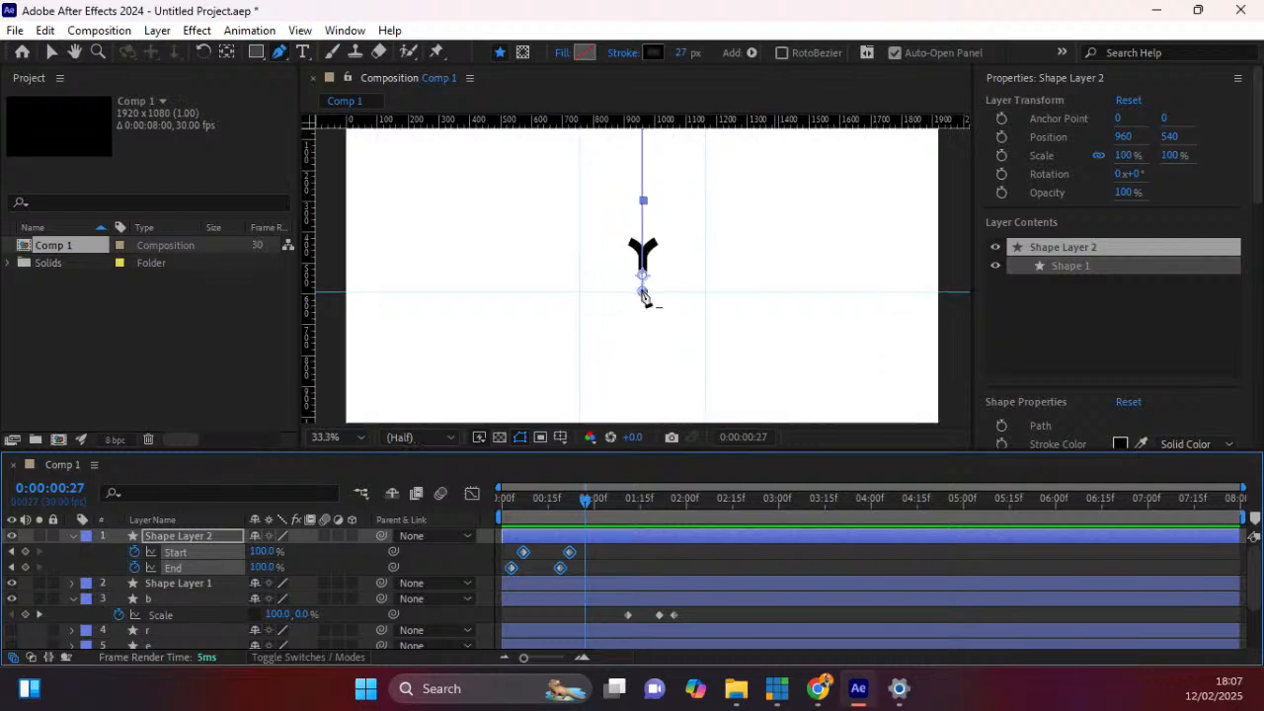
{"action": "scroll", "coordinate": [644, 295], "scroll_direction": "up", "scroll_amount": 3}
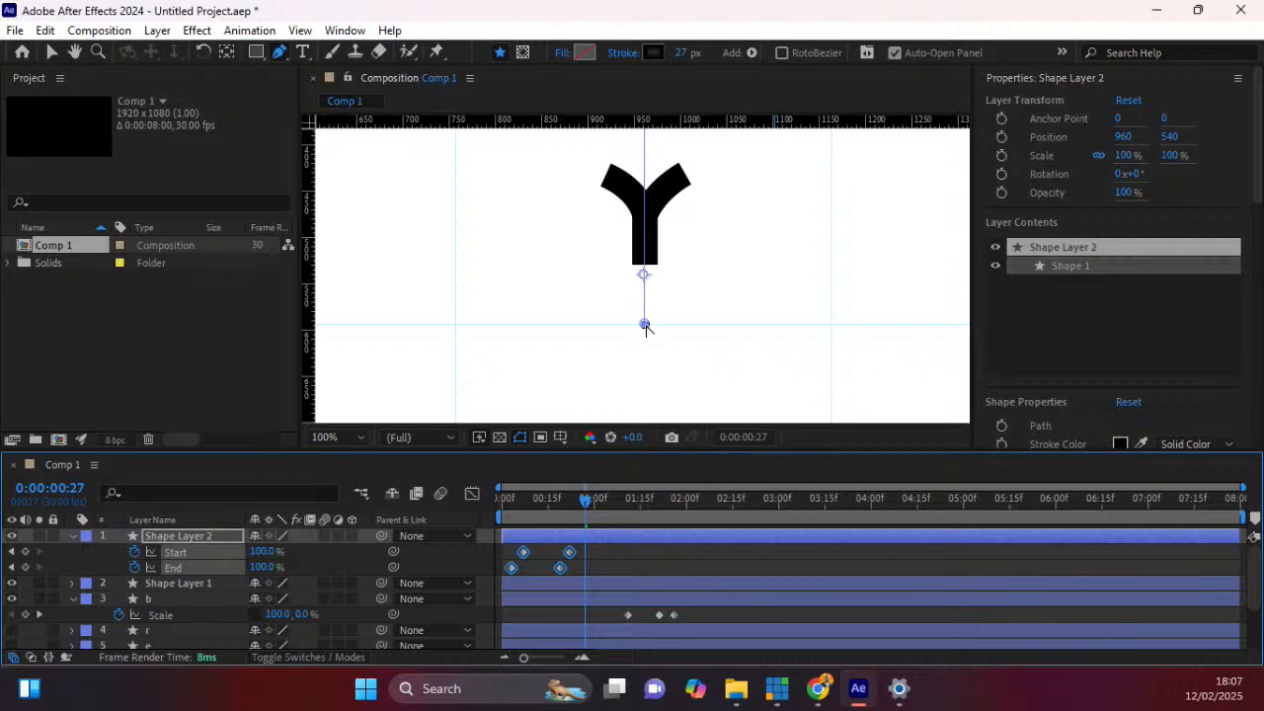
{"action": "scroll", "coordinate": [646, 331], "scroll_direction": "down", "scroll_amount": 4}
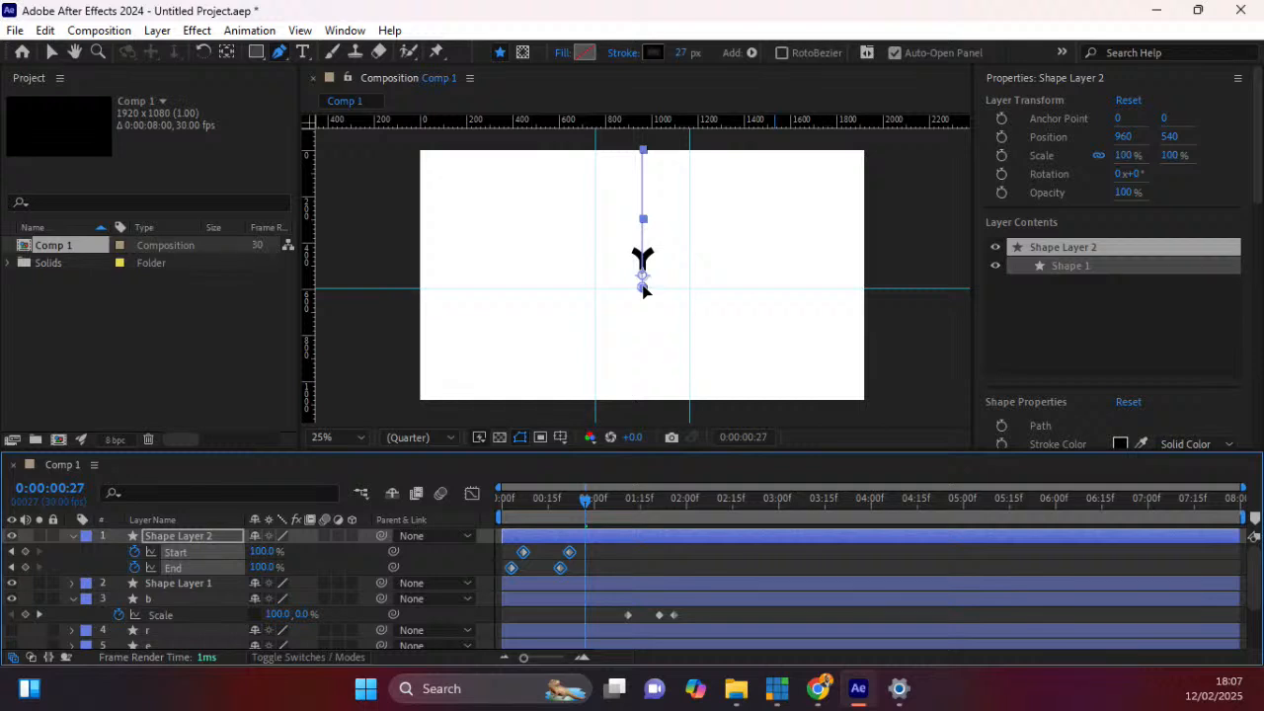
{"action": "mouse_move", "coordinate": [643, 288]}
{"action": "left_mouse_down"}
{"action": "mouse_move", "coordinate": [686, 231]}
{"action": "mouse_move", "coordinate": [669, 163]}
{"action": "mouse_move", "coordinate": [638, 307]}
{"action": "mouse_move", "coordinate": [638, 289]}
{"action": "left_mouse_up"}
{"action": "key", "text": "ctrl+z"}
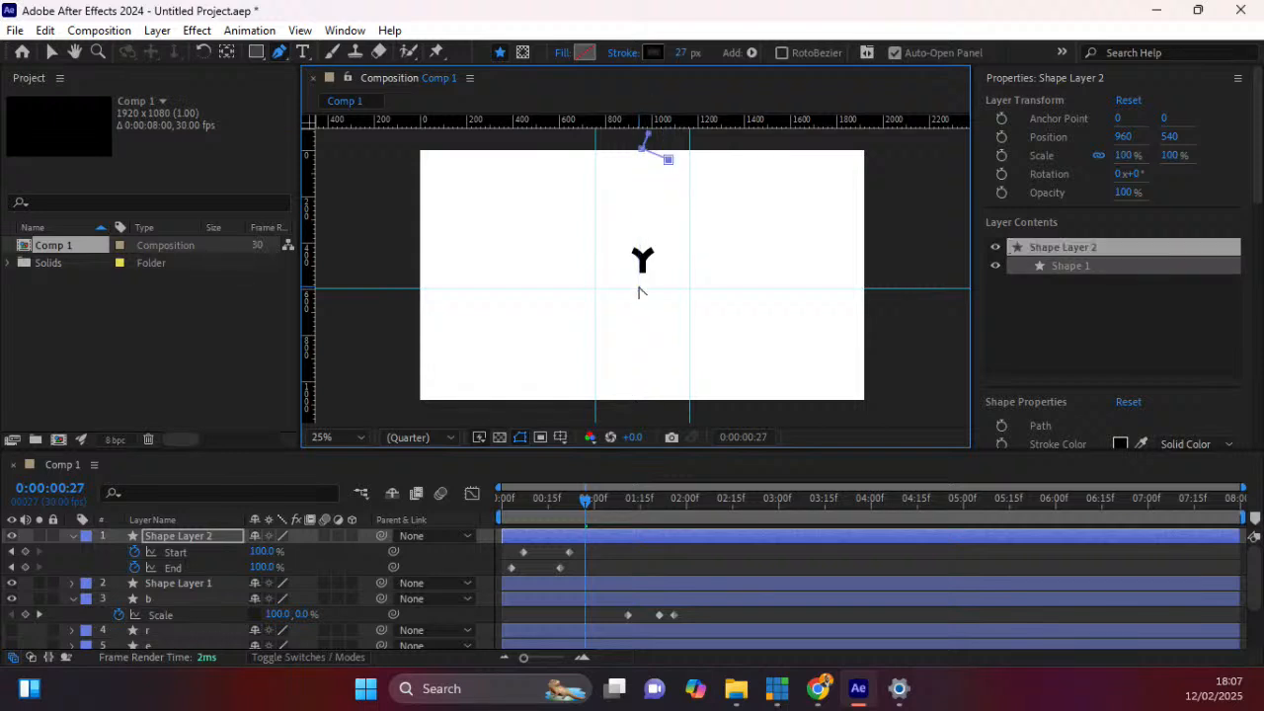
{"action": "left_click", "coordinate": [641, 150]}
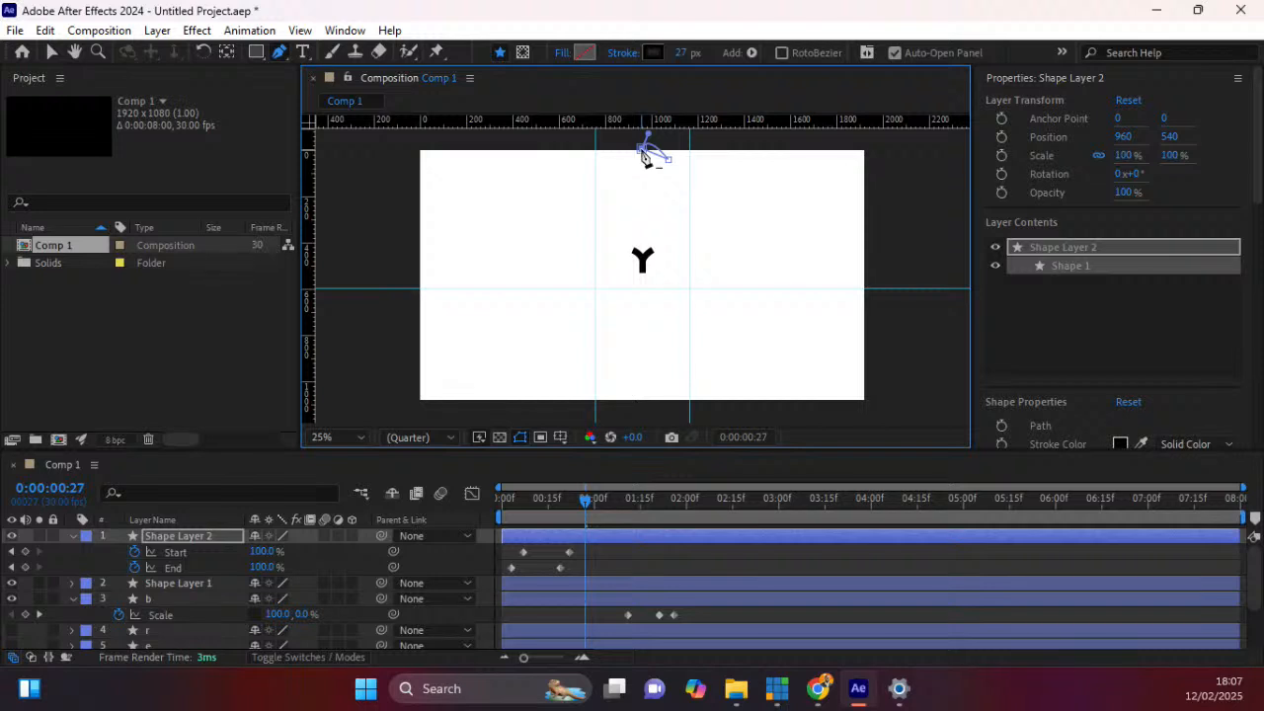
{"action": "left_click", "coordinate": [643, 153]}
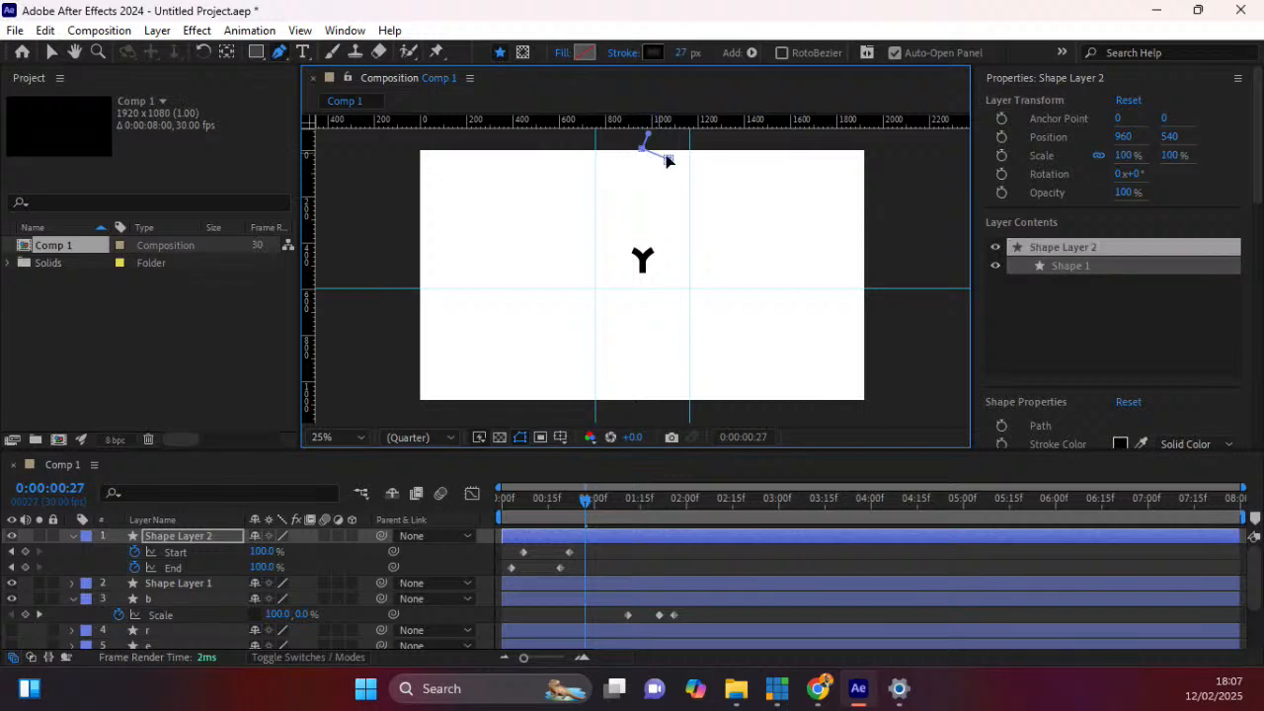
{"action": "left_click", "coordinate": [645, 152]}
{"action": "left_click", "coordinate": [644, 152]}
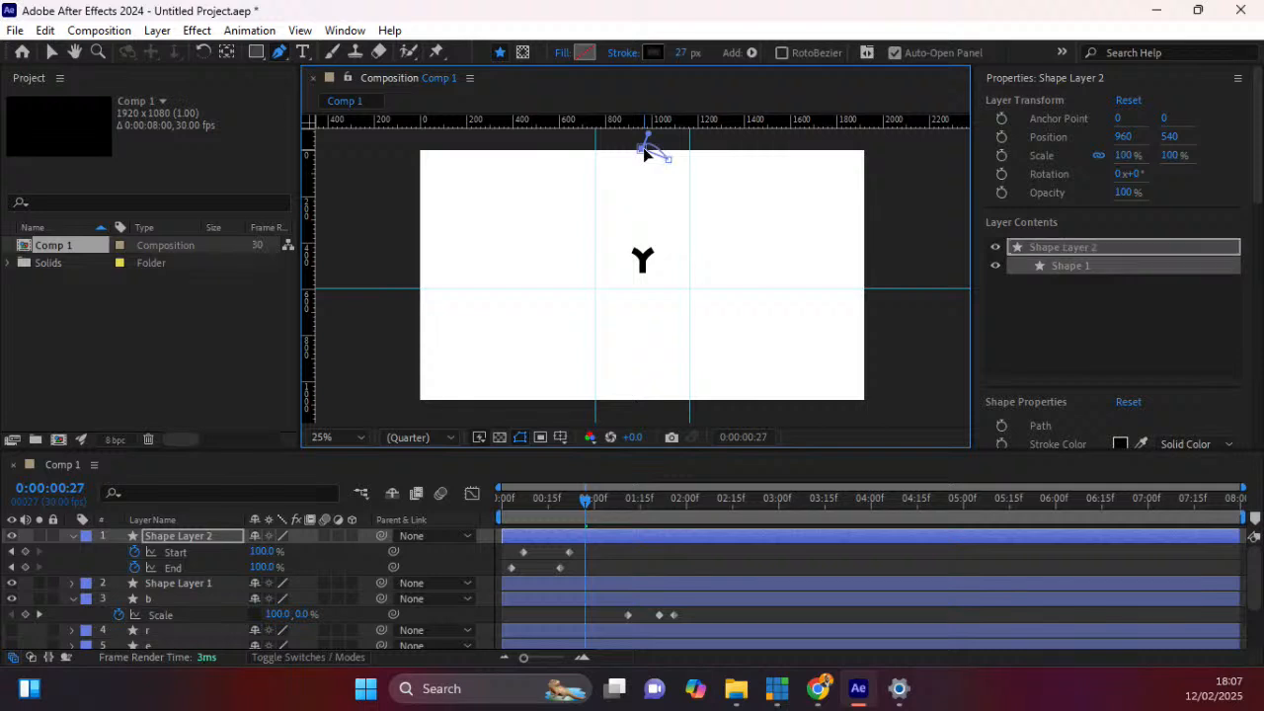
{"action": "left_click_drag", "start_coordinate": [644, 152], "coordinate": [650, 160]}
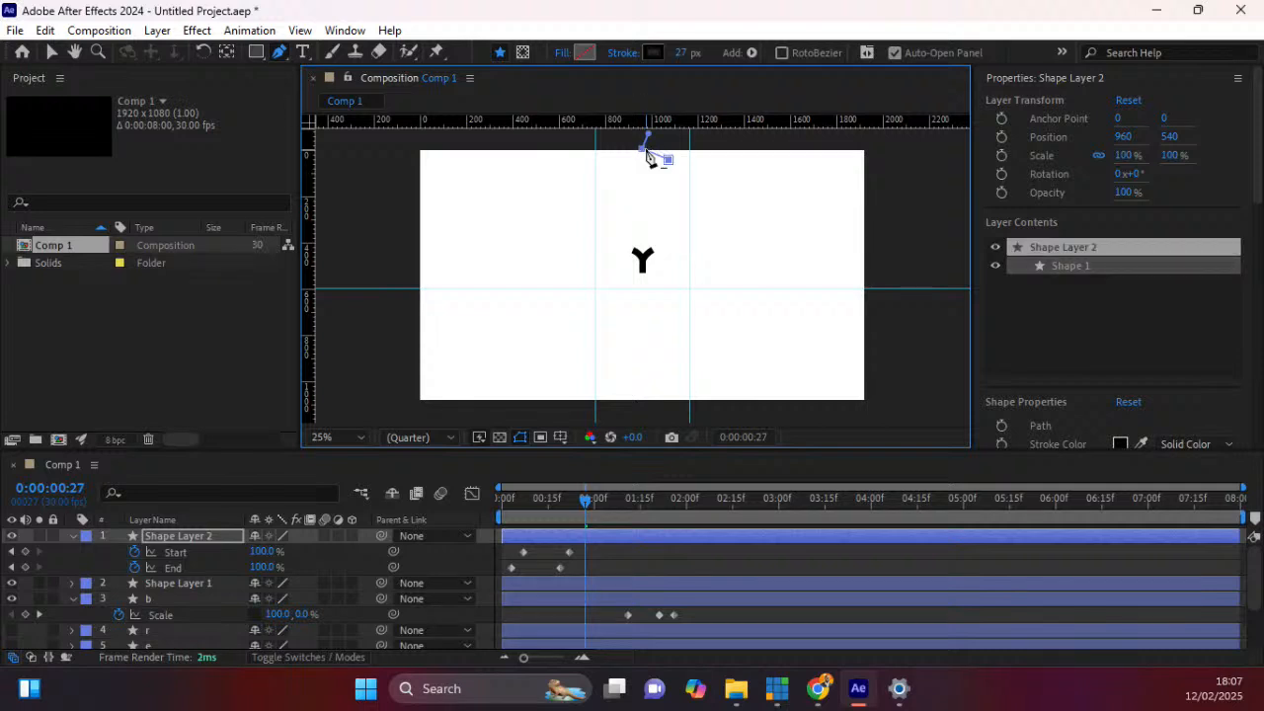
{"action": "key", "text": "ctrl+z"}
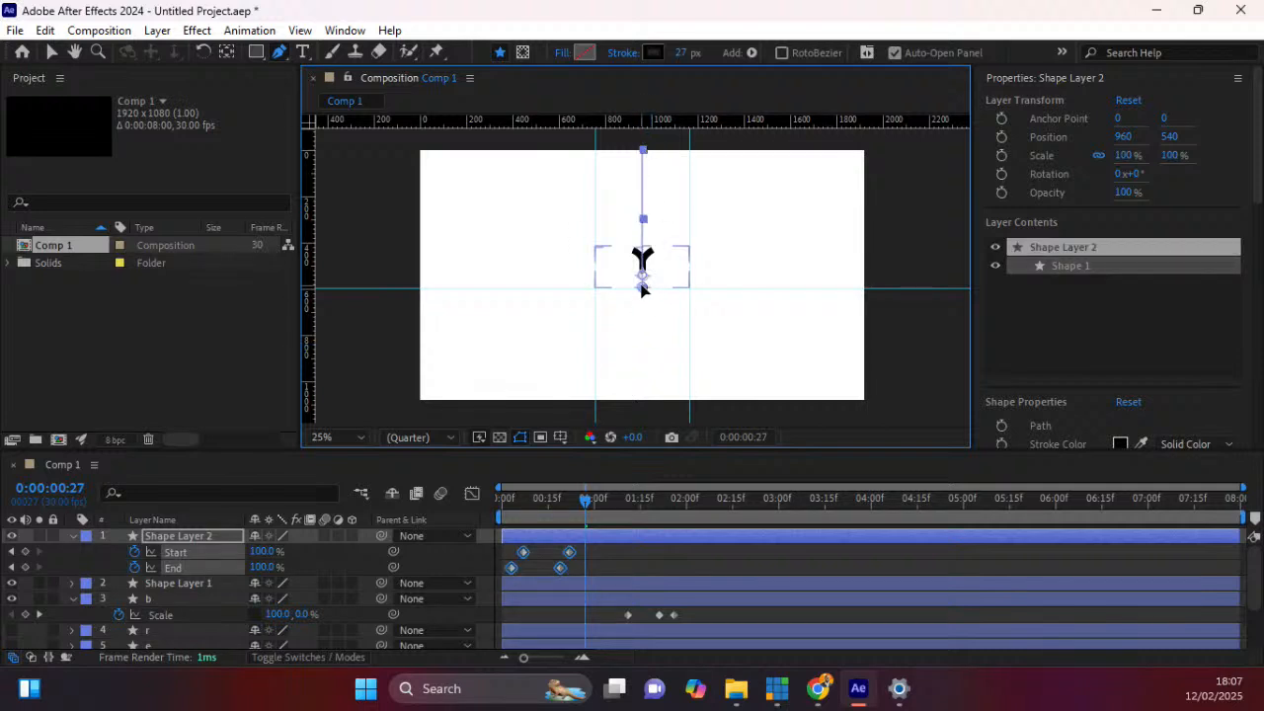
Rearrange Shape Layer 2's path points so one sits on the horizontal guide and the other just above the composition's top edge.
{"action": "left_click_drag", "start_coordinate": [641, 288], "coordinate": [667, 208]}
{"action": "left_click", "coordinate": [51, 52]}
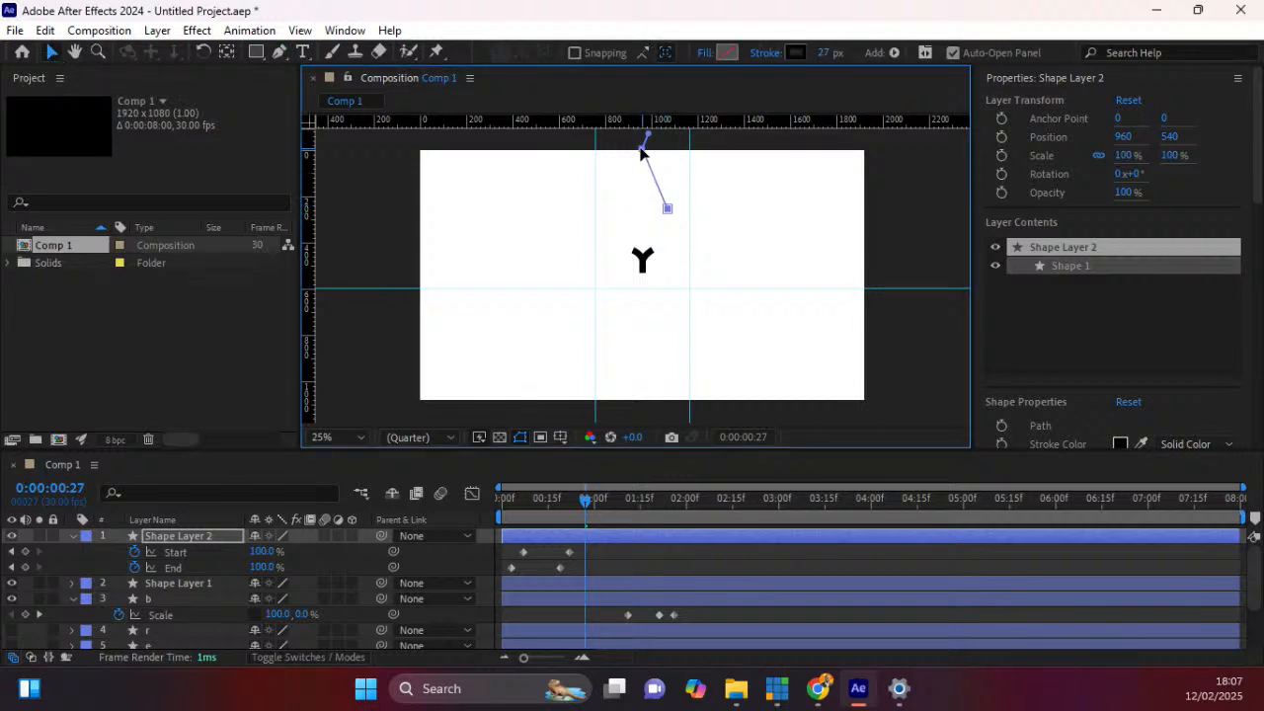
{"action": "left_click_drag", "start_coordinate": [642, 147], "coordinate": [641, 286]}
{"action": "left_click_drag", "start_coordinate": [666, 209], "coordinate": [641, 143]}
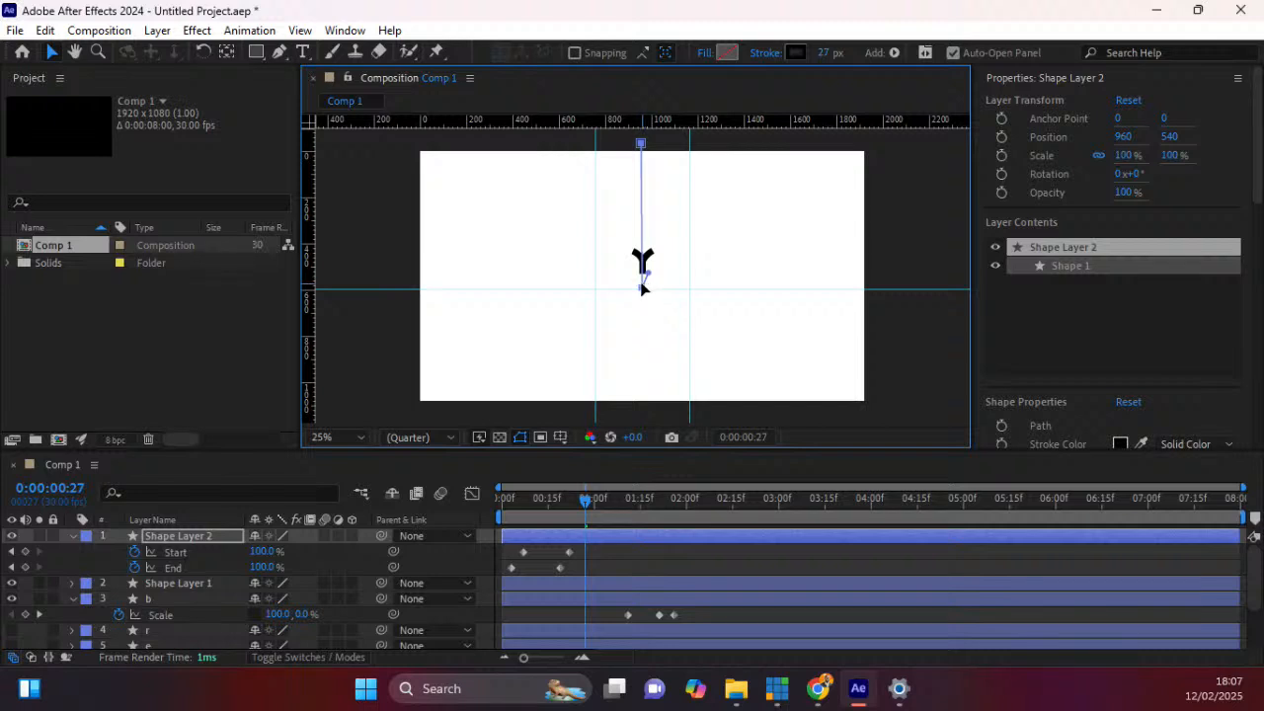
Align the line's lower point on the horizontal guide with the centre of the Y-shaped stroke's stem.
{"action": "left_click_drag", "start_coordinate": [642, 286], "coordinate": [644, 283]}
{"action": "key", "text": "period"}
{"action": "key", "text": "period"}
{"action": "key", "text": "period"}
{"action": "key", "text": "period"}
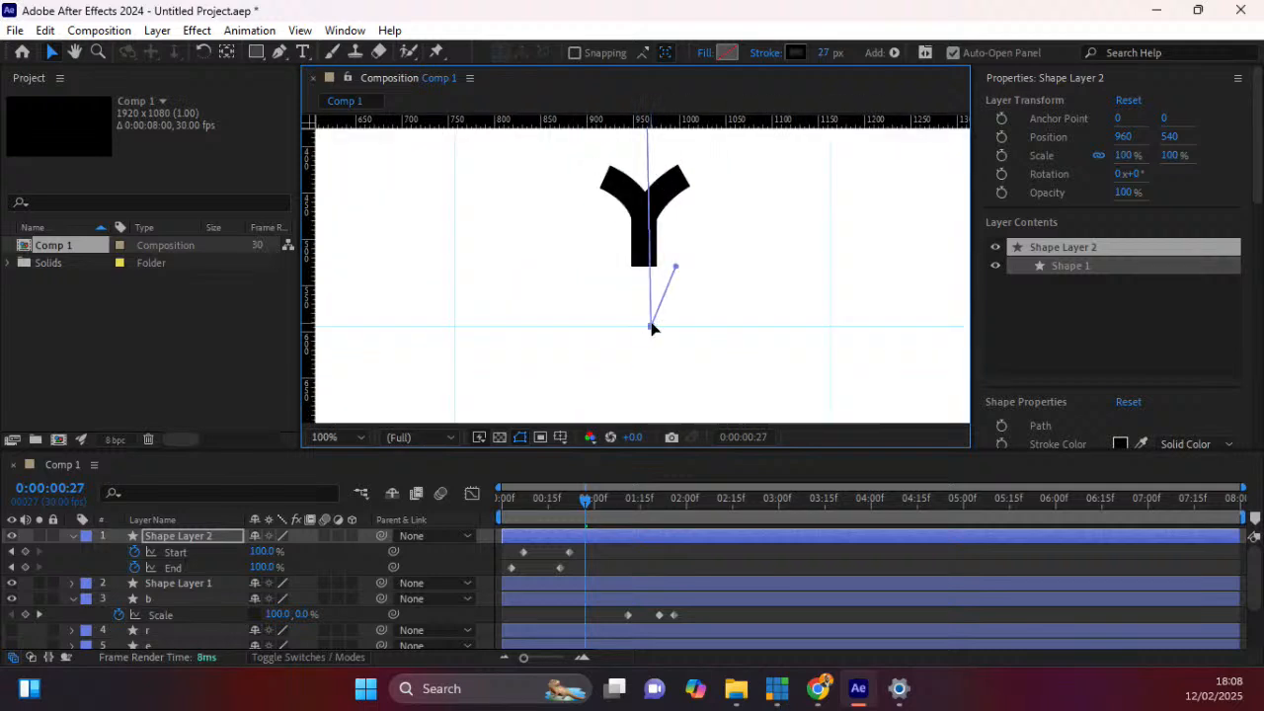
{"action": "left_click_drag", "start_coordinate": [650, 328], "coordinate": [647, 324]}
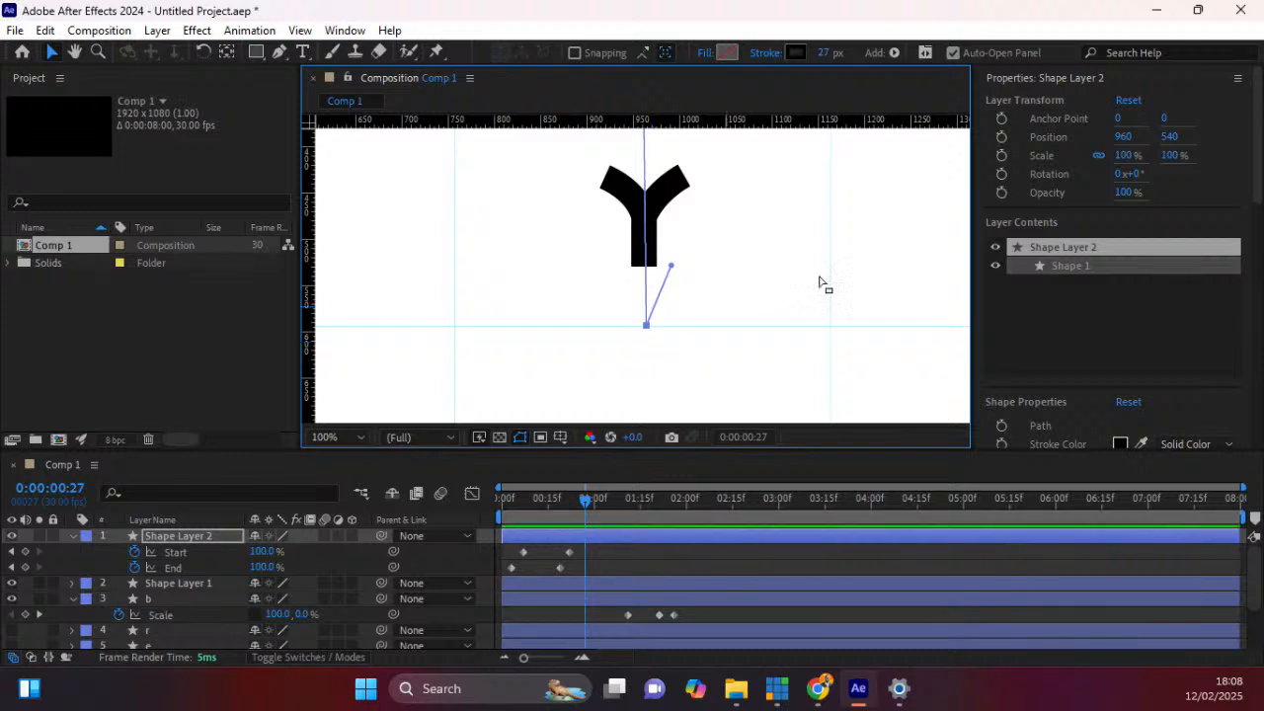
Add a vertical guide through the line's upper point and fine-tune that point's position against it.
{"action": "key", "text": "h"}
{"action": "left_click_drag", "start_coordinate": [781, 167], "coordinate": [776, 496]}
{"action": "left_click_drag", "start_coordinate": [717, 207], "coordinate": [702, 358]}
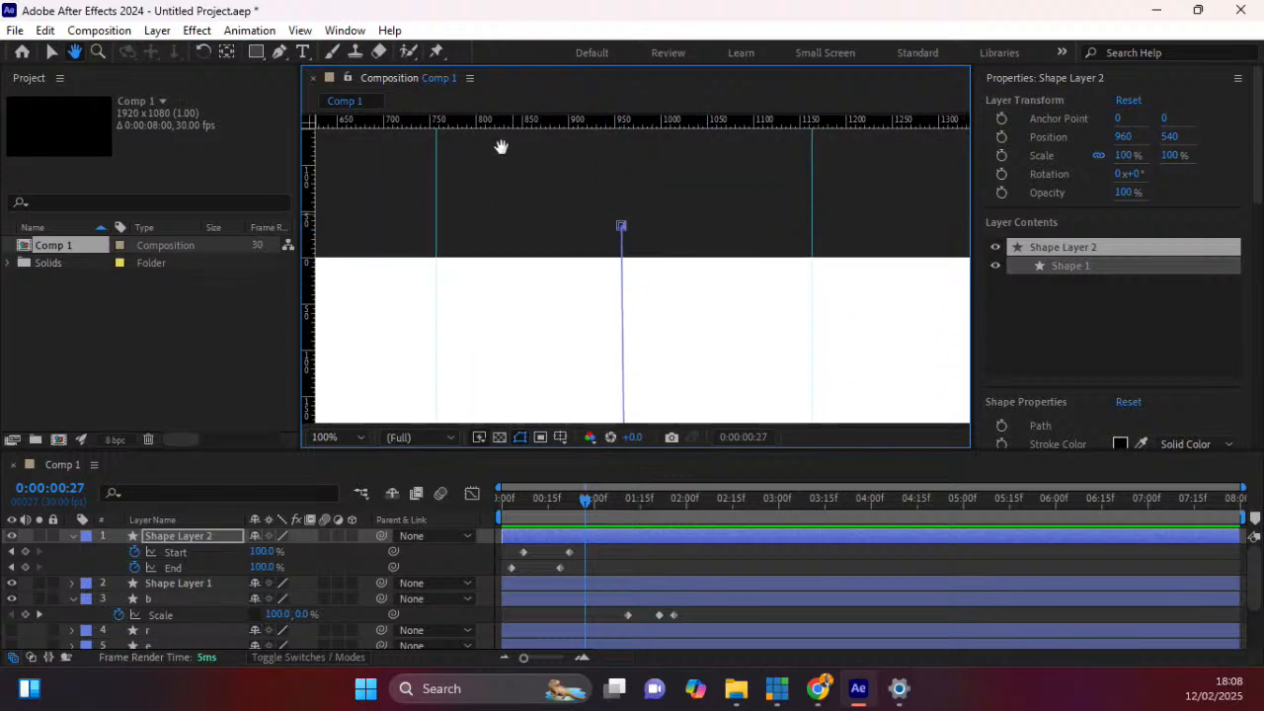
{"action": "left_click", "coordinate": [50, 51]}
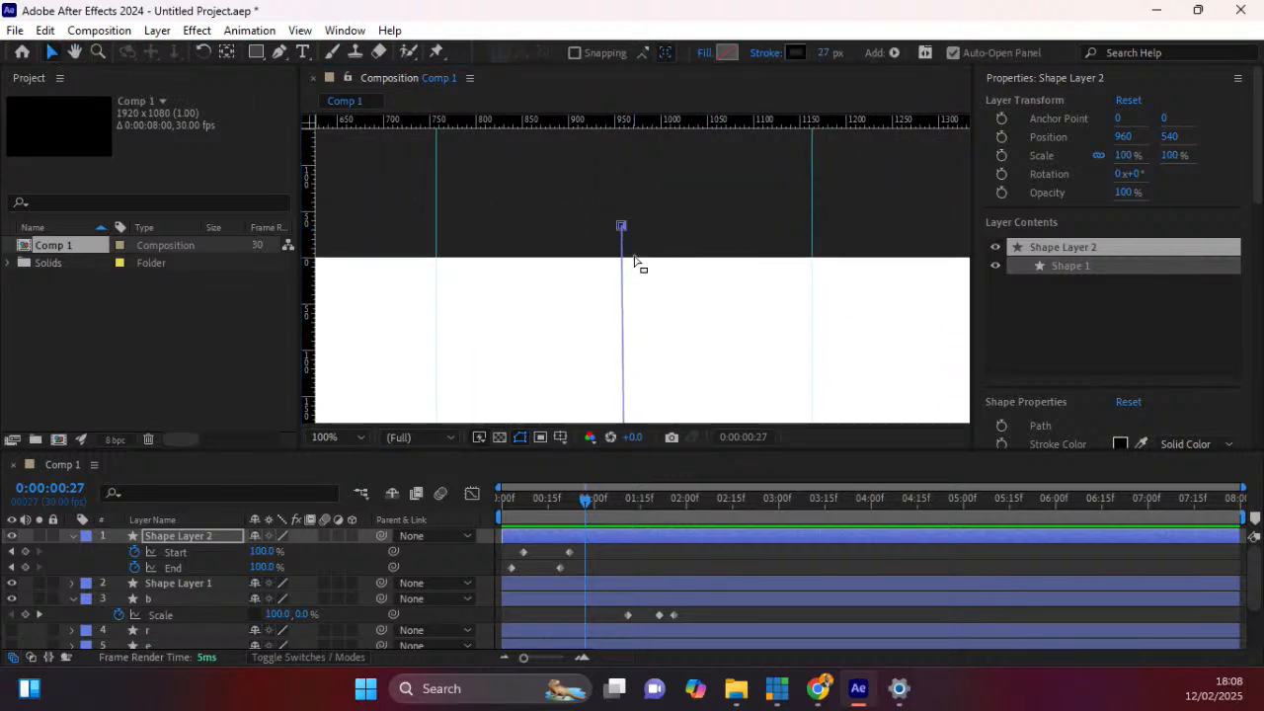
{"action": "left_click_drag", "start_coordinate": [309, 288], "coordinate": [622, 292]}
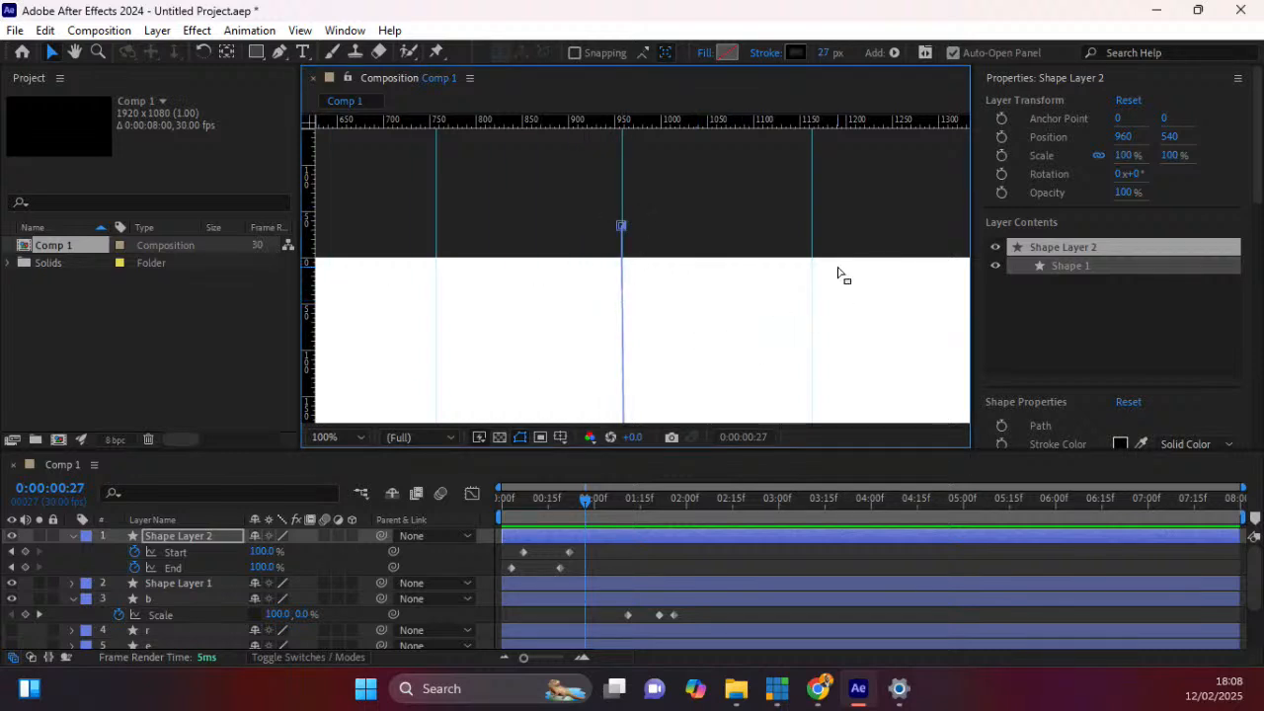
{"action": "scroll", "coordinate": [838, 274], "scroll_direction": "down", "scroll_amount": 2}
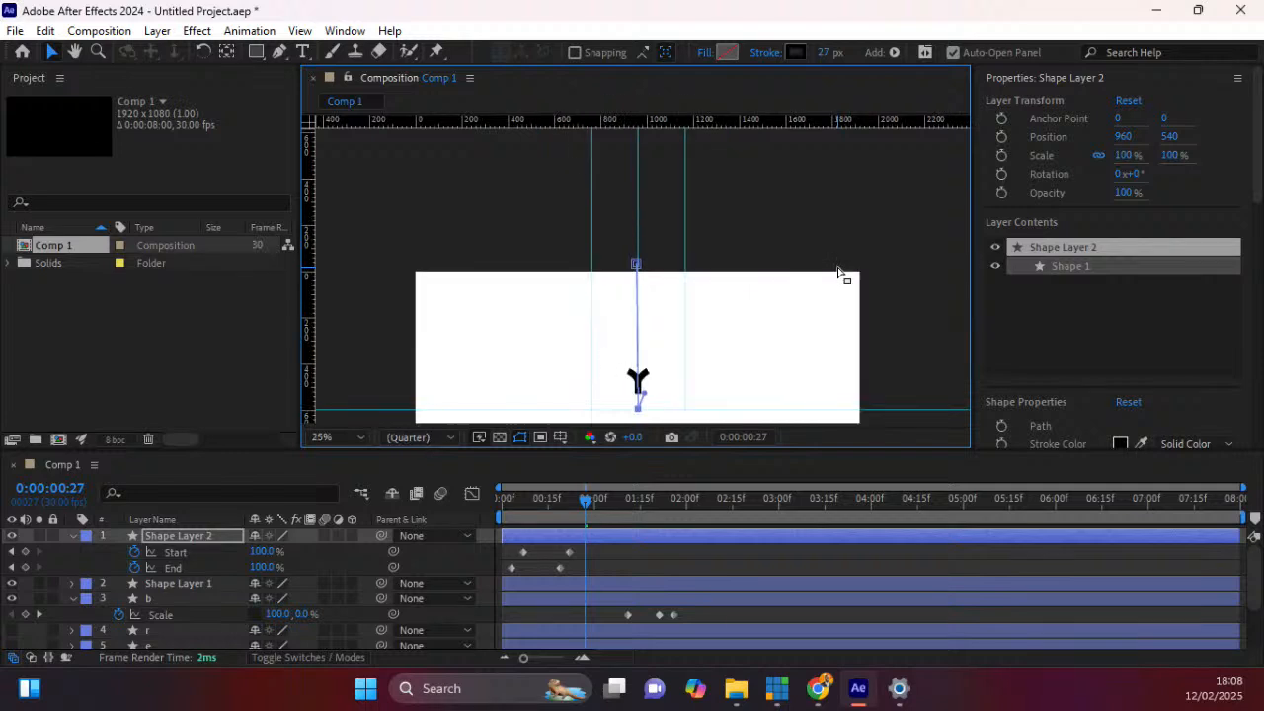
{"action": "left_click_drag", "start_coordinate": [637, 266], "coordinate": [637, 264]}
Preview the animation from the first frame with the full composition fitted in view to check the line's lead-in to the letters.
{"action": "left_click", "coordinate": [504, 498]}
{"action": "key", "text": "space"}
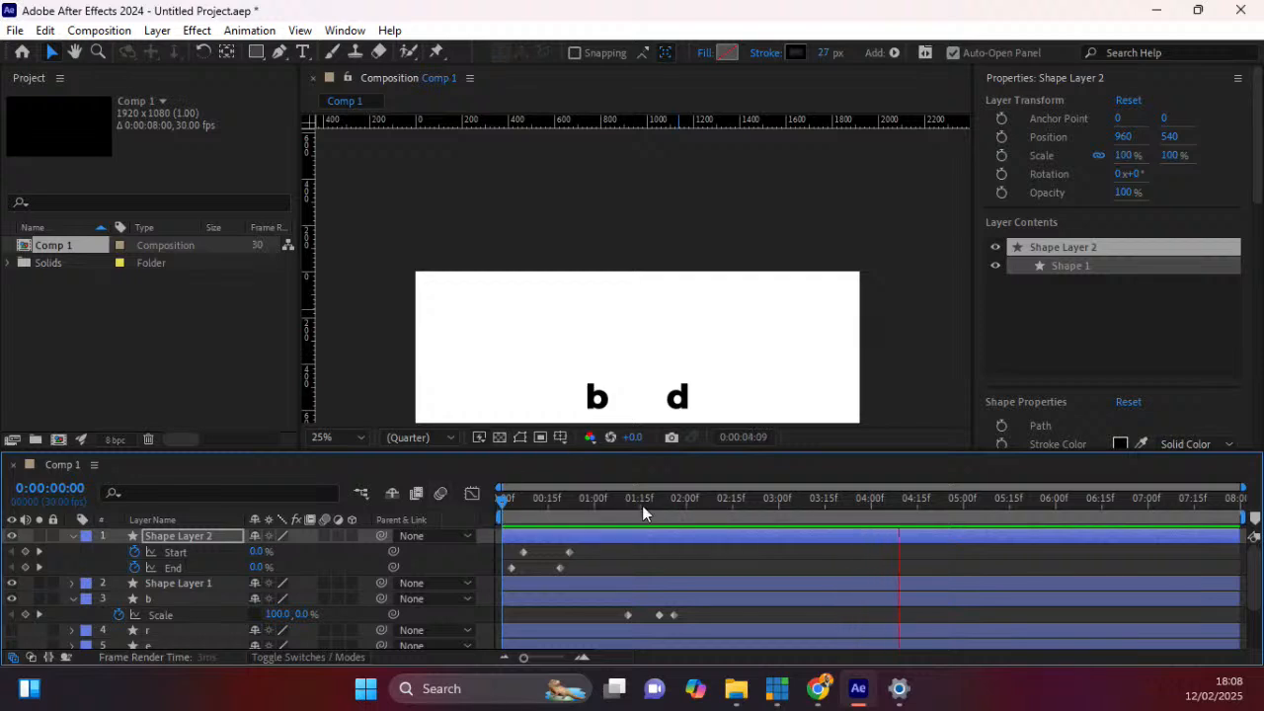
{"action": "left_click", "coordinate": [599, 500]}
{"action": "left_click", "coordinate": [510, 505]}
{"action": "key", "text": "space"}
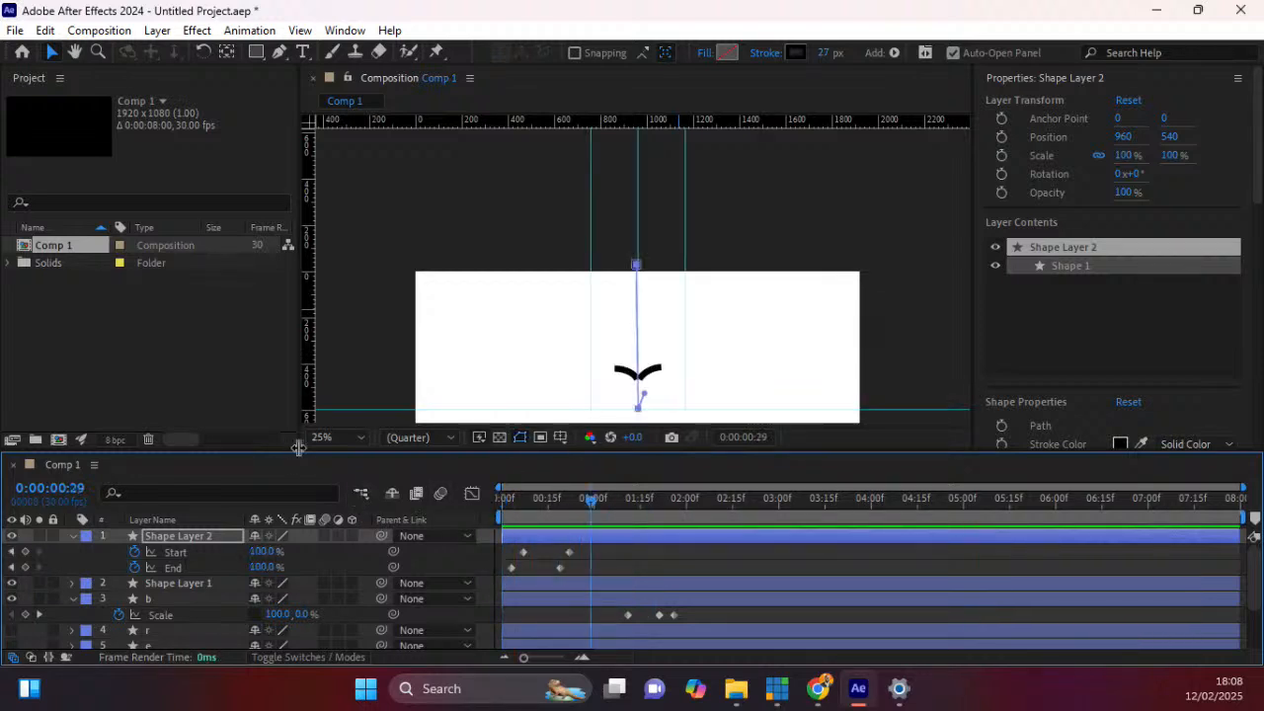
{"action": "left_click", "coordinate": [329, 437]}
{"action": "left_click", "coordinate": [355, 104]}
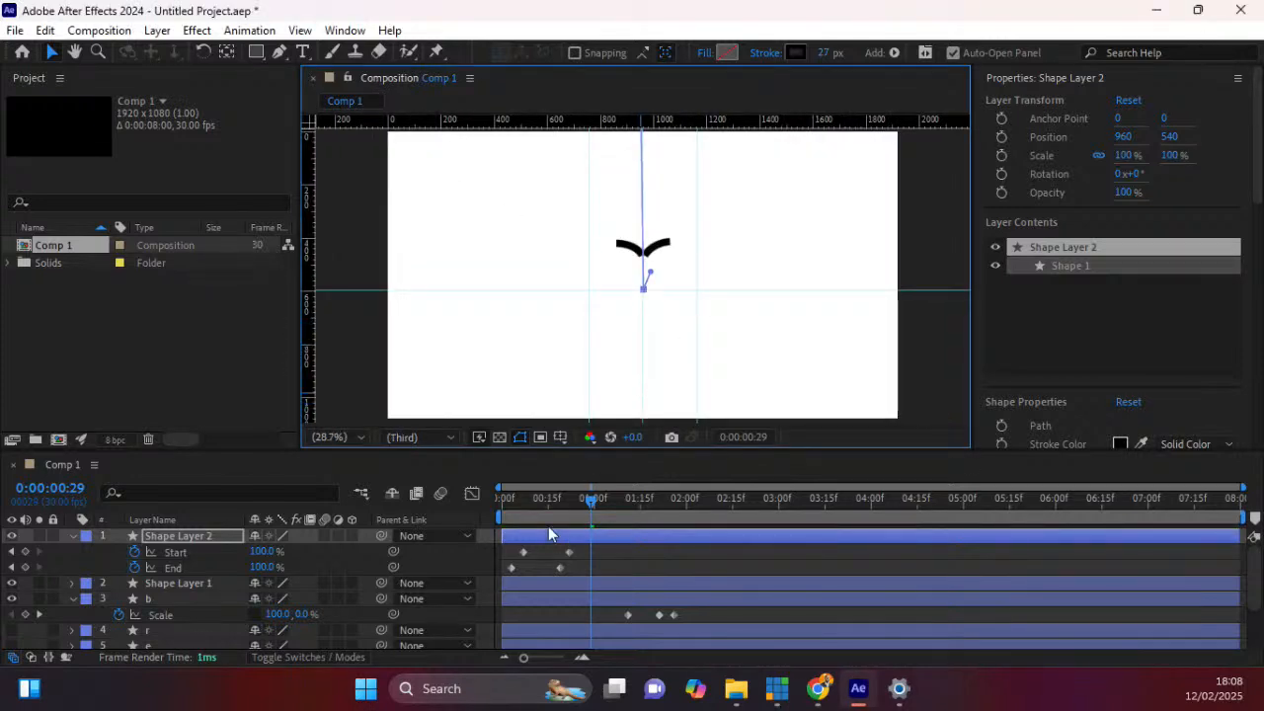
{"action": "key", "text": "Home"}
{"action": "key", "text": "space"}
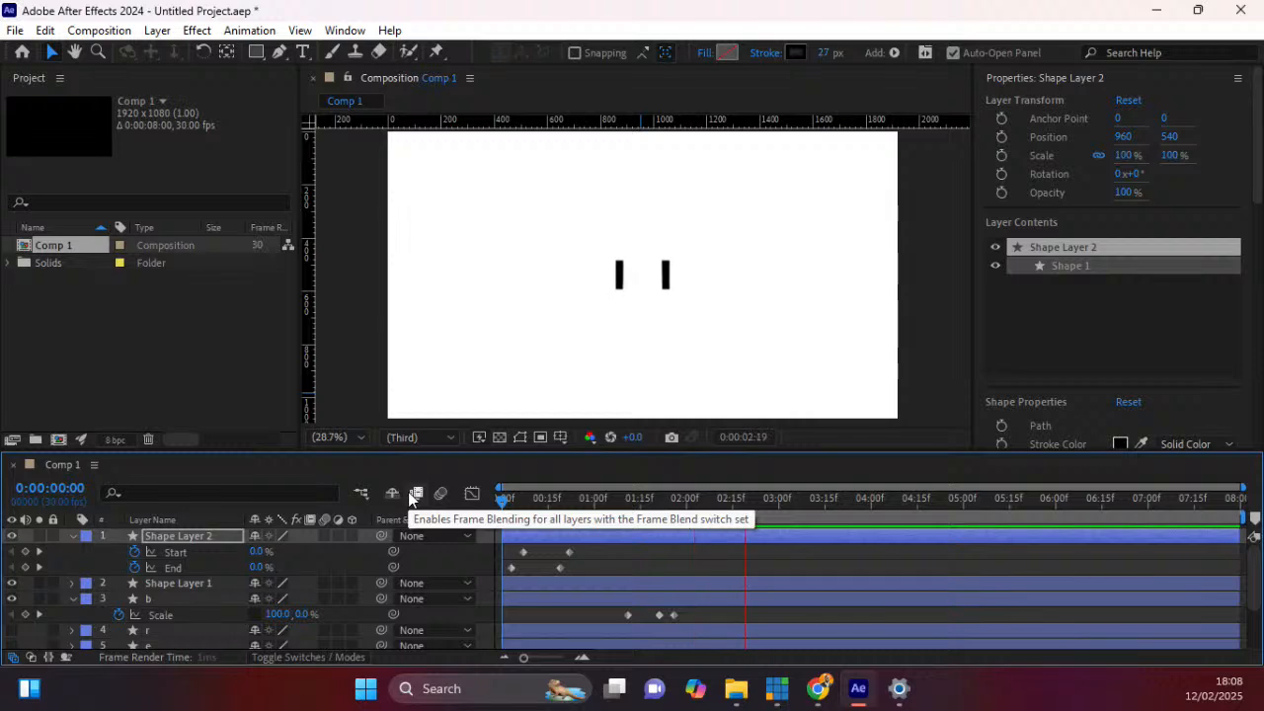
{"action": "key", "text": "space"}
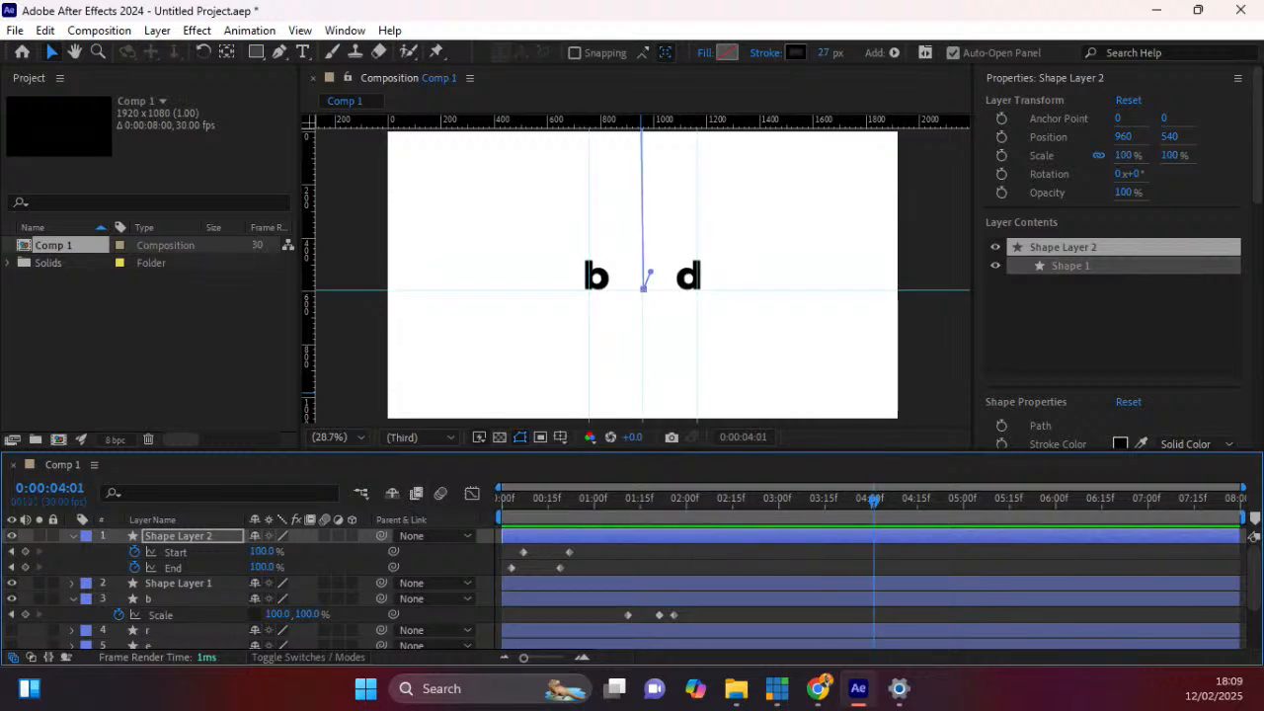
Switch to VLC media player, replay the opening of the reference video bread.mp4, and close the player.
{"action": "key", "text": "alt+Tab"}
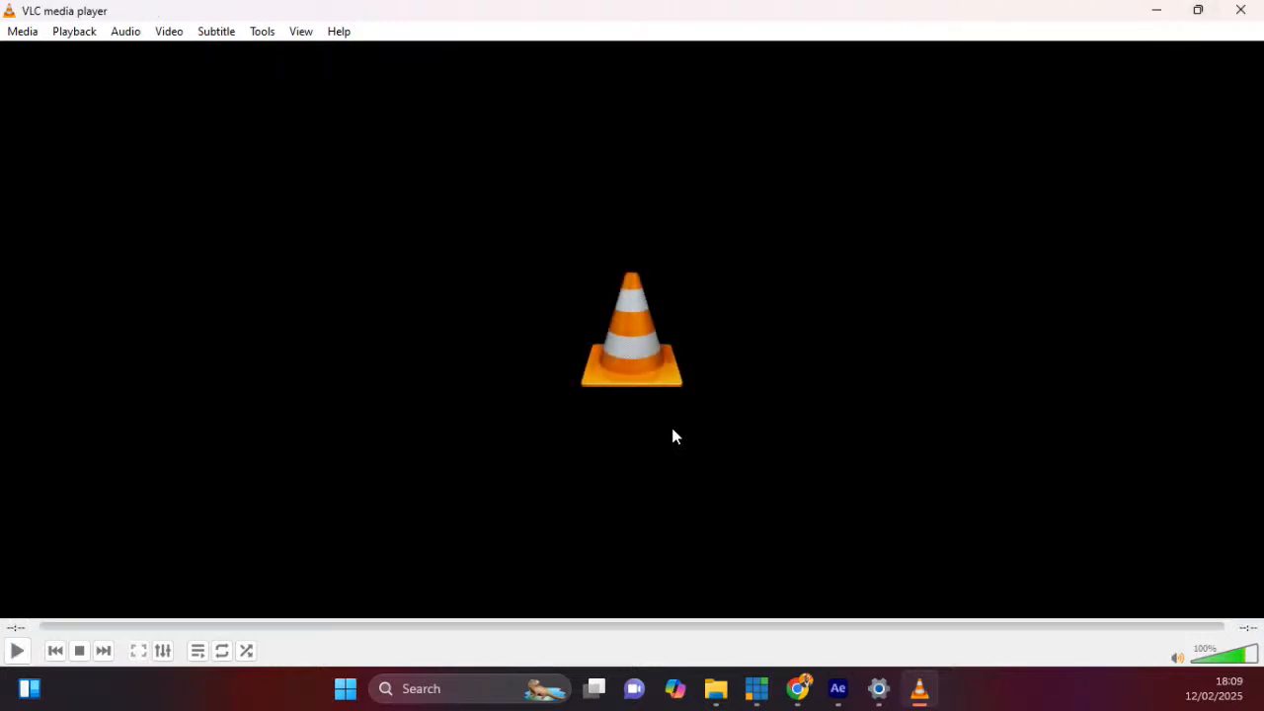
{"action": "key", "text": "space"}
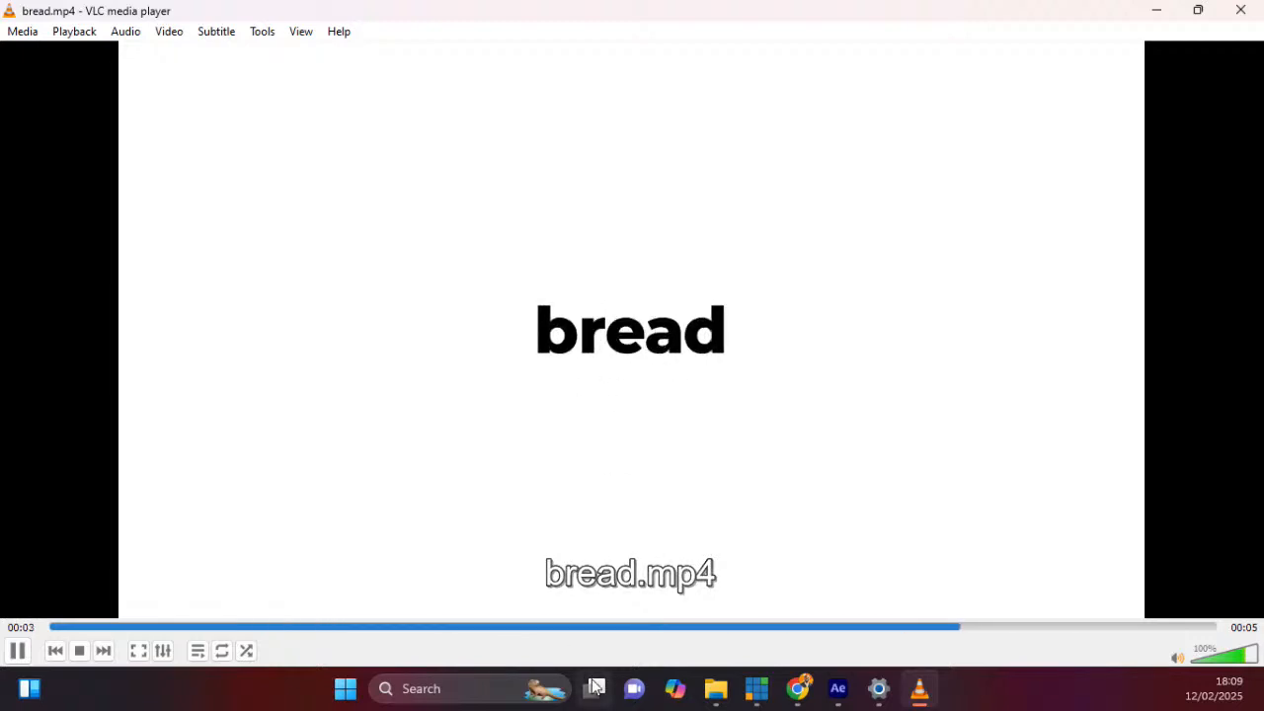
{"action": "left_click_drag", "start_coordinate": [578, 629], "coordinate": [247, 609]}
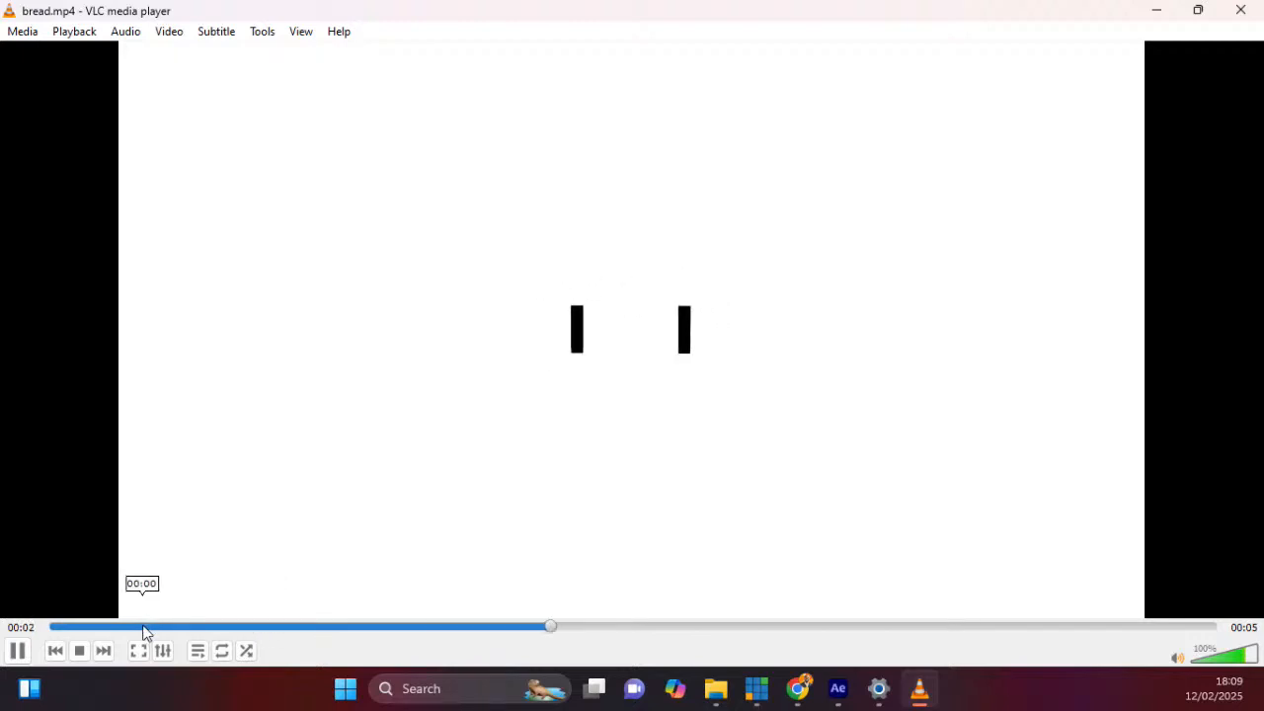
{"action": "left_click", "coordinate": [117, 628]}
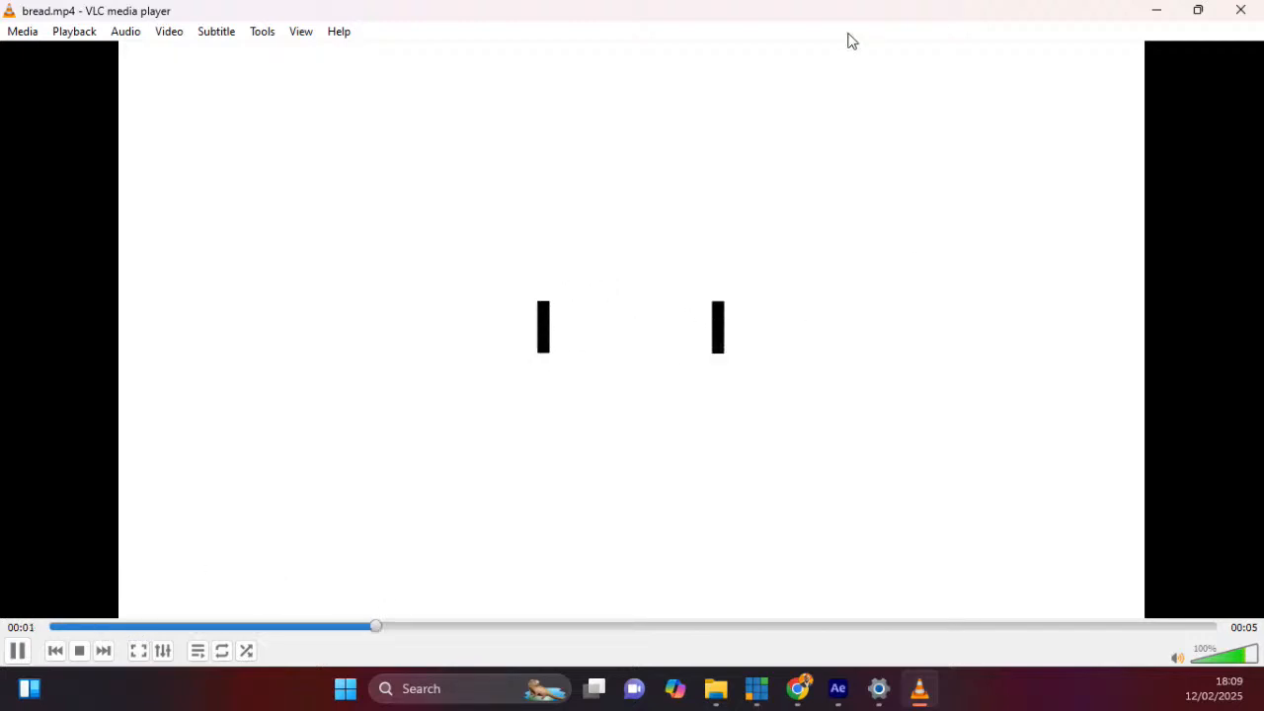
{"action": "left_click", "coordinate": [1240, 10]}
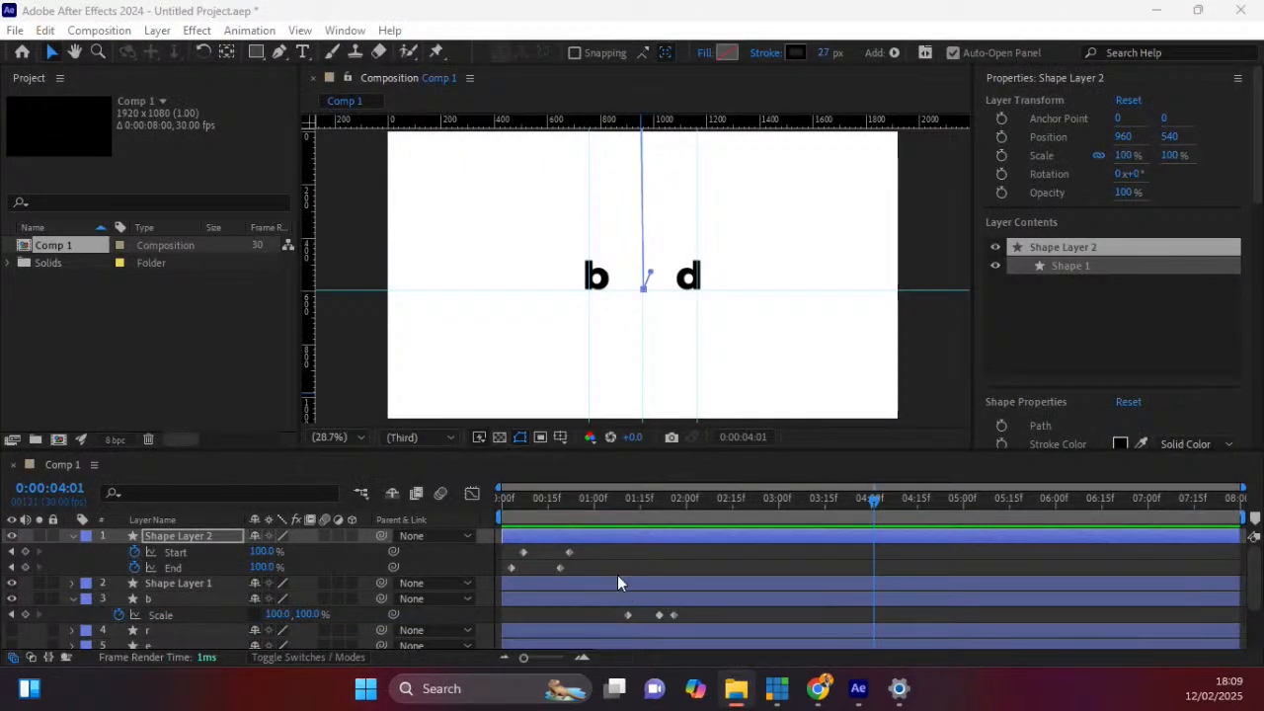
Set the line cap of the vertical line's stroke on Shape Layer 2 to Round Cap.
{"action": "left_click", "coordinate": [544, 514]}
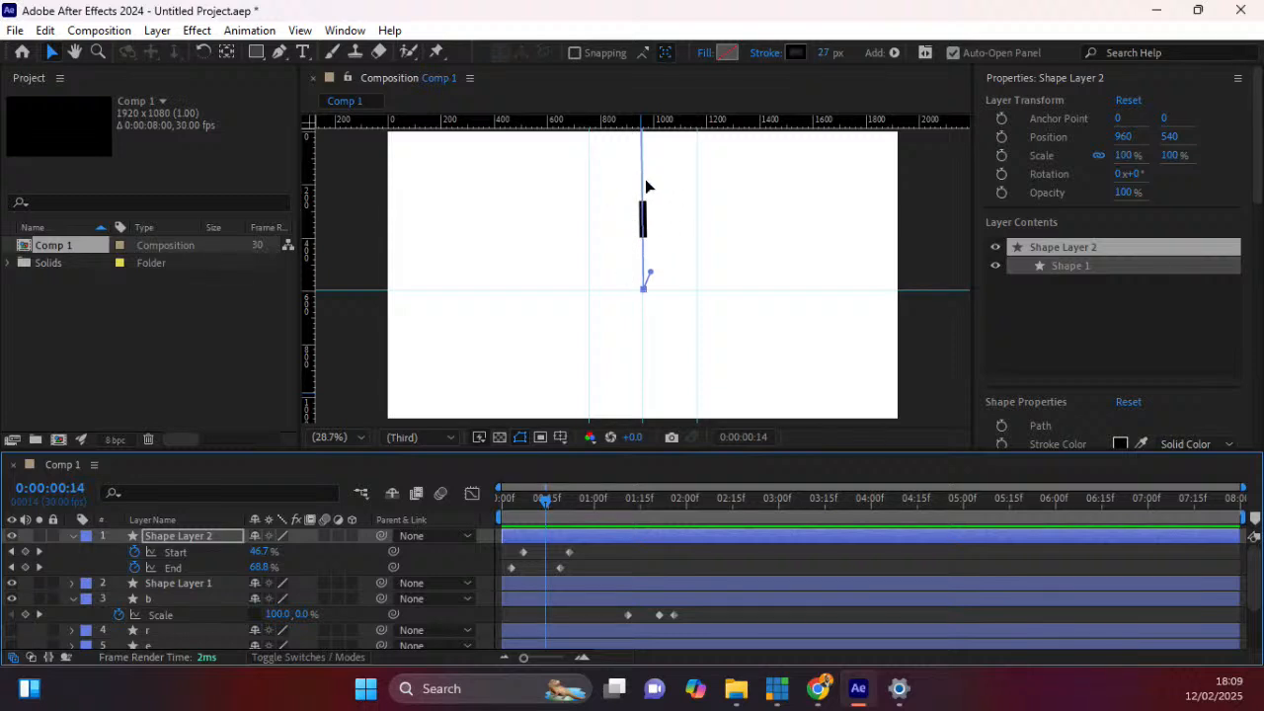
{"action": "left_click", "coordinate": [71, 535]}
{"action": "left_click", "coordinate": [71, 535]}
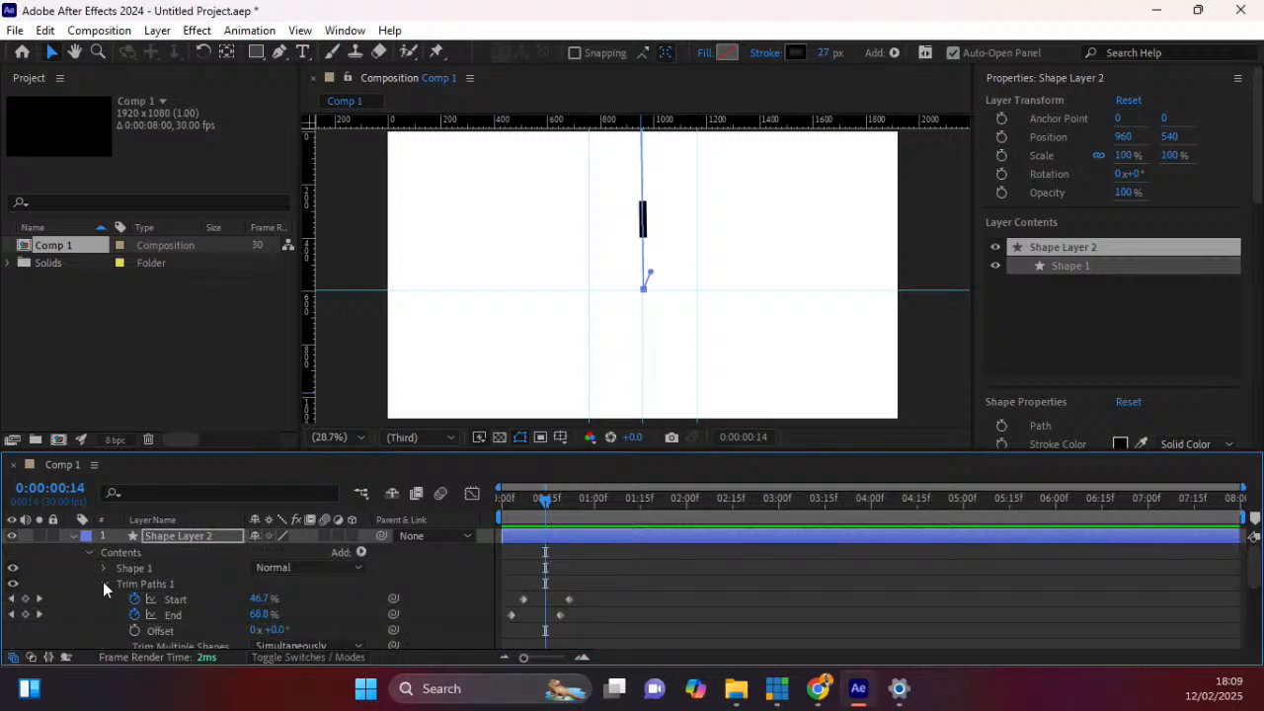
{"action": "left_click", "coordinate": [105, 568]}
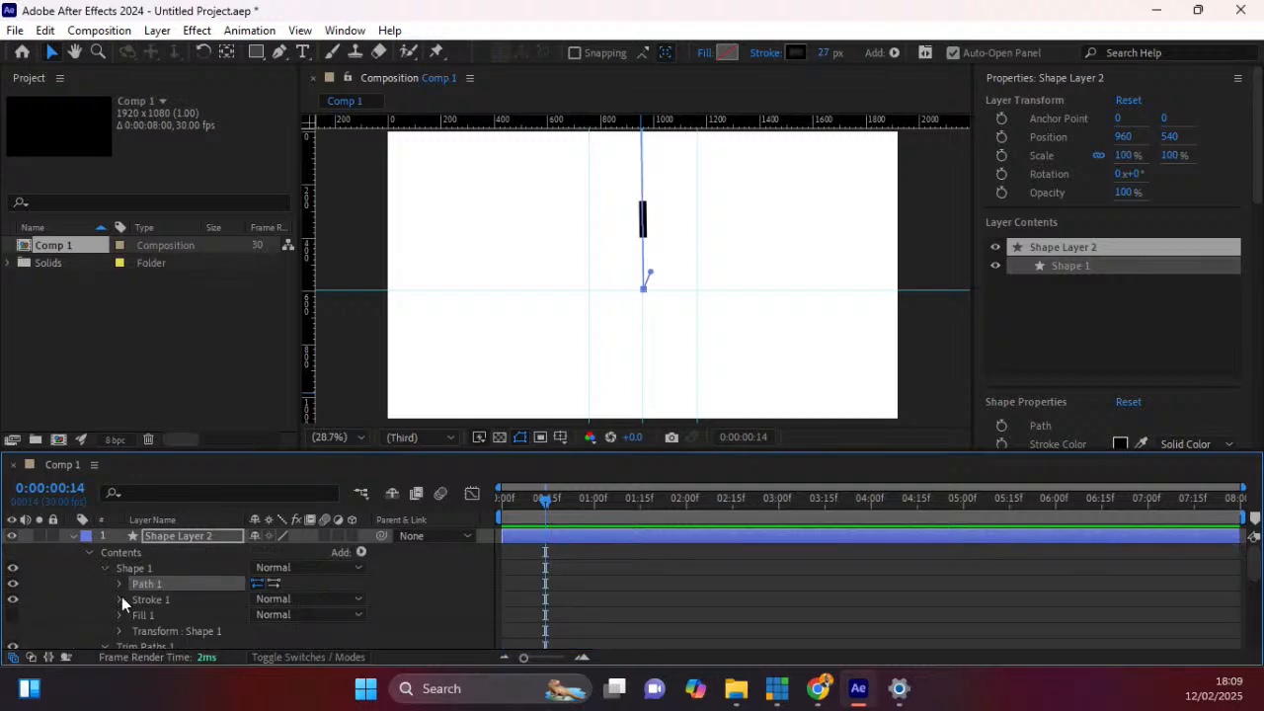
{"action": "left_click", "coordinate": [120, 596]}
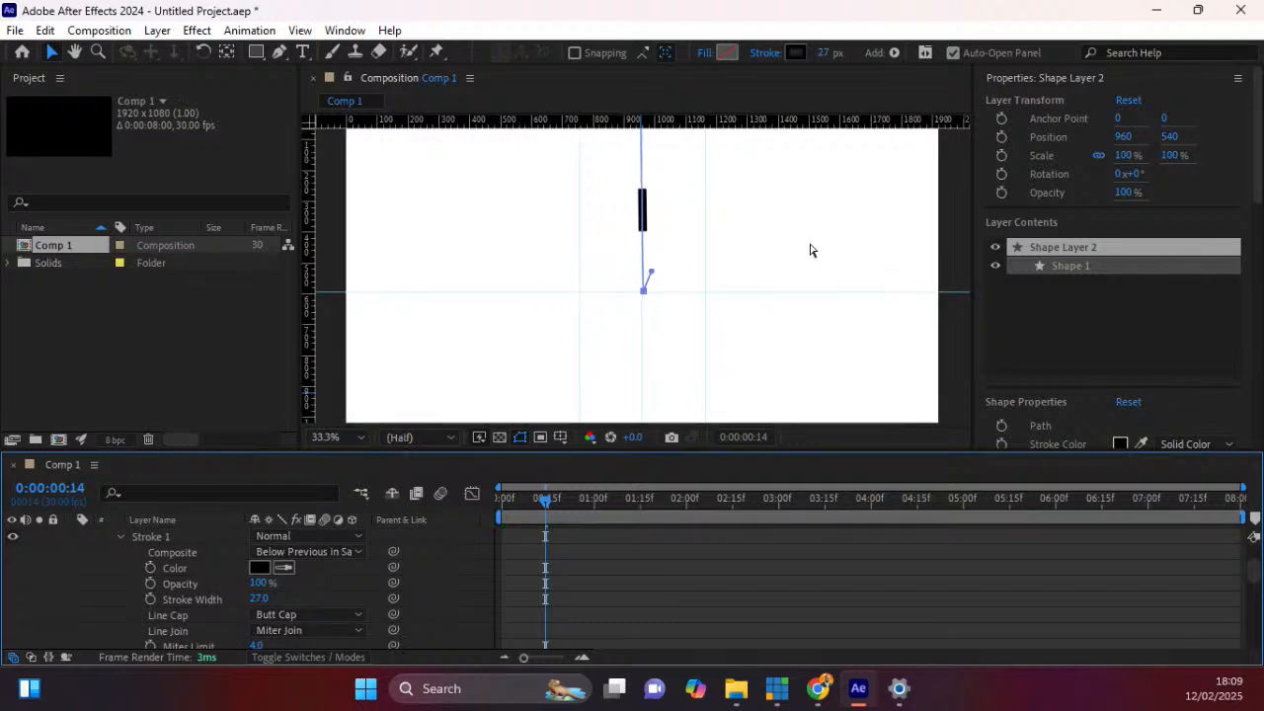
{"action": "key", "text": "slash"}
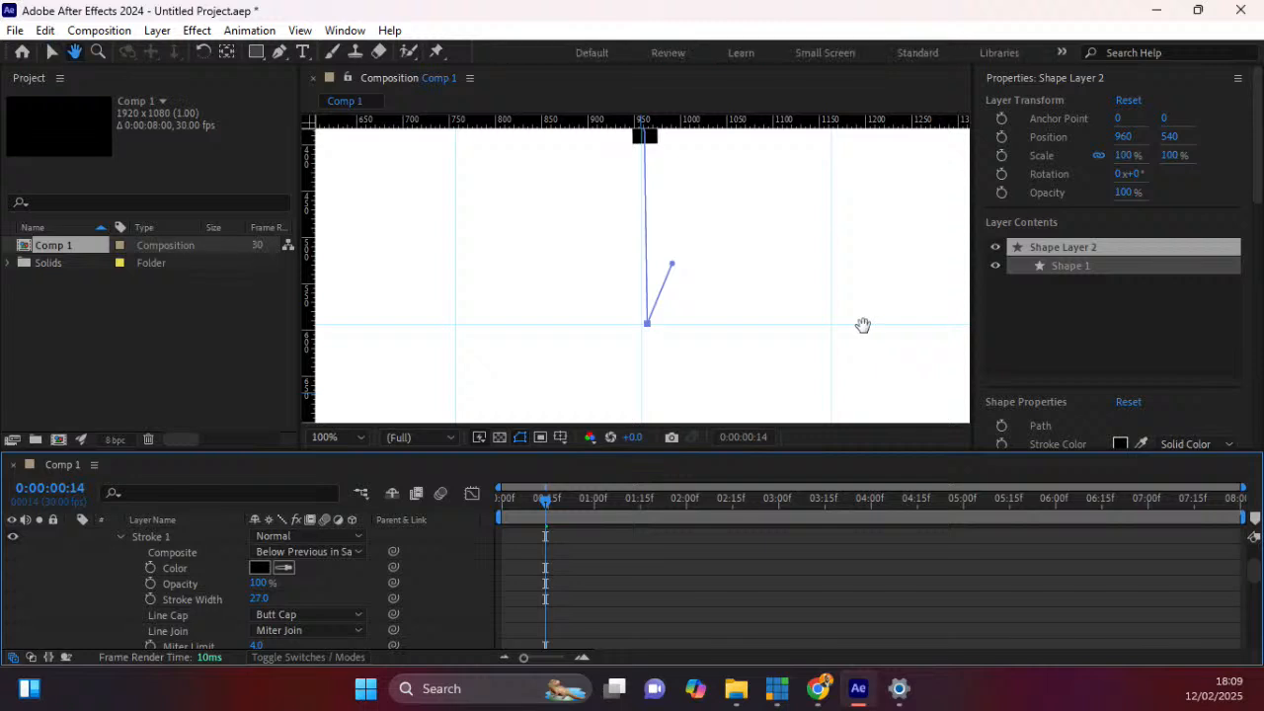
{"action": "left_click_drag", "start_coordinate": [779, 211], "coordinate": [762, 369]}
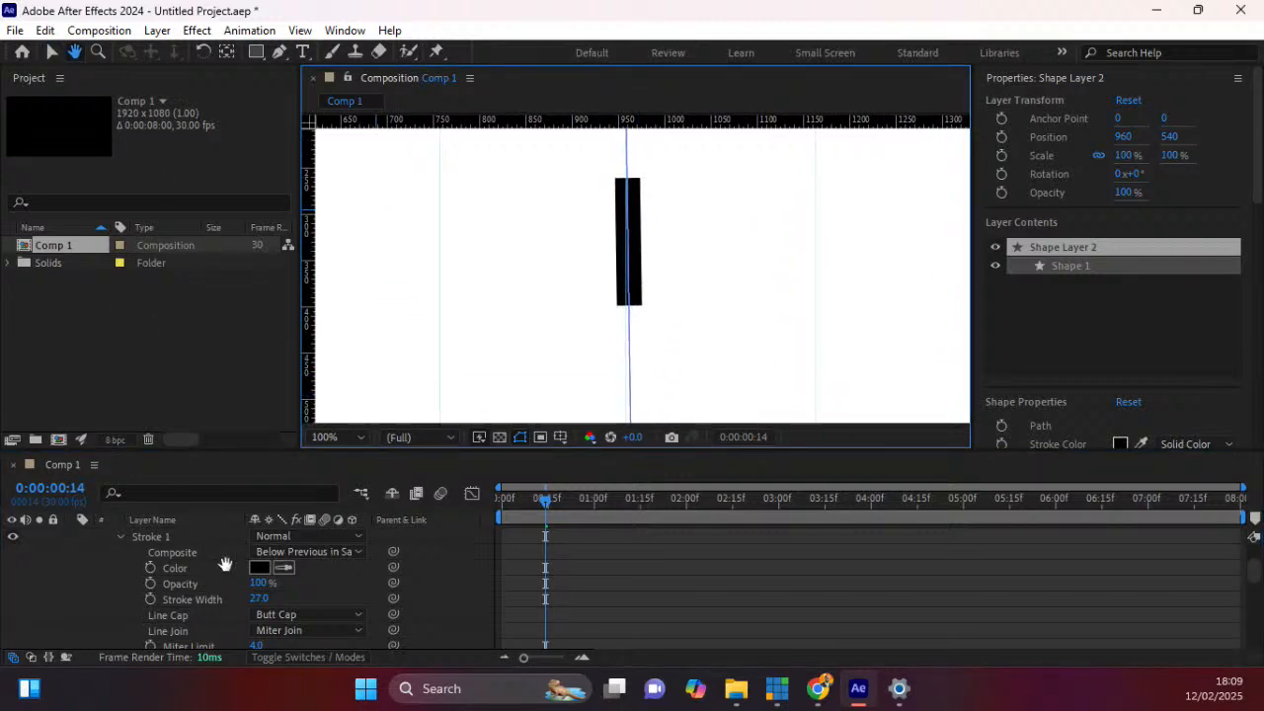
{"action": "key", "text": "v"}
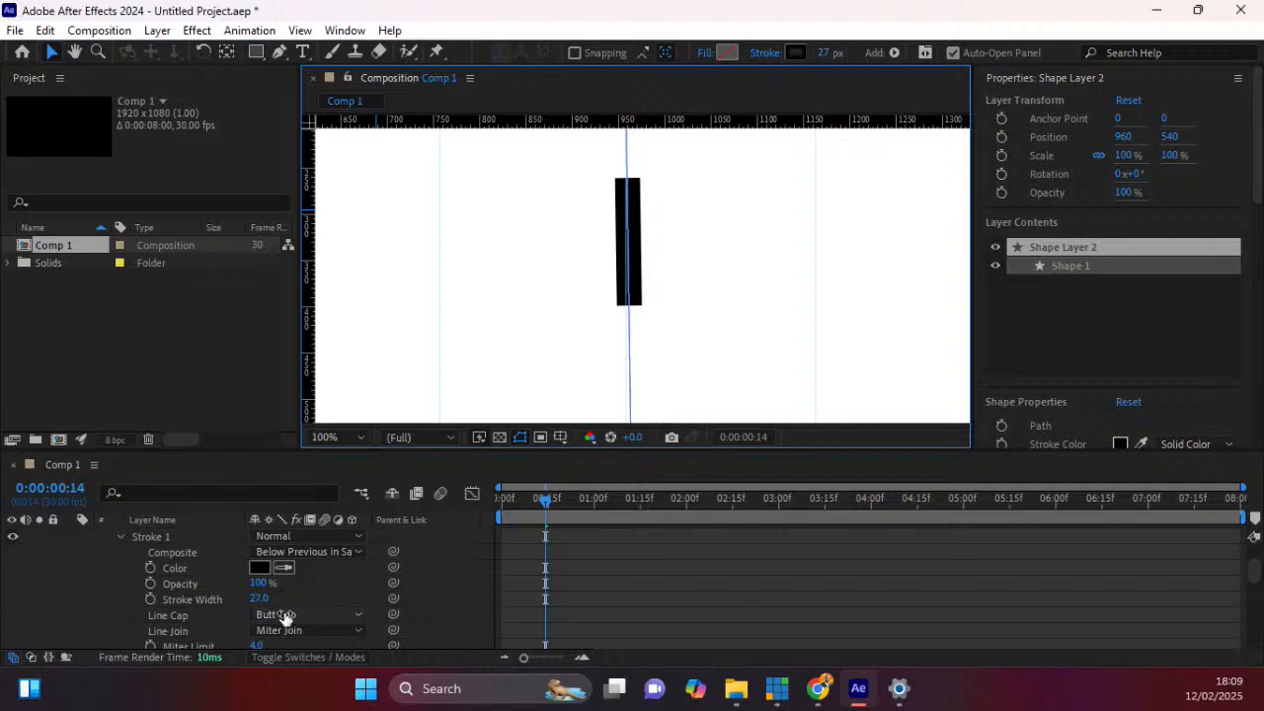
{"action": "left_click", "coordinate": [286, 615]}
{"action": "left_click", "coordinate": [324, 575]}
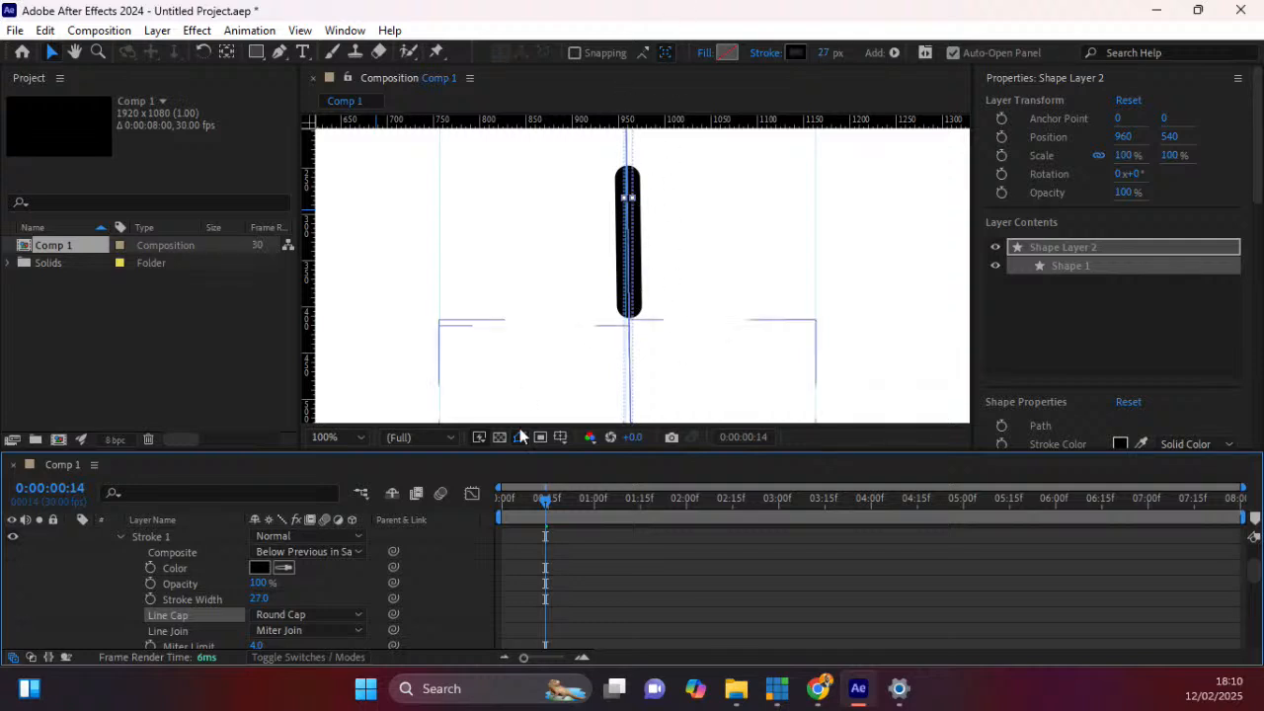
Switch the vertical line's stroke to Butt Cap and back to Round Cap to compare the line ends.
{"action": "left_click", "coordinate": [306, 615]}
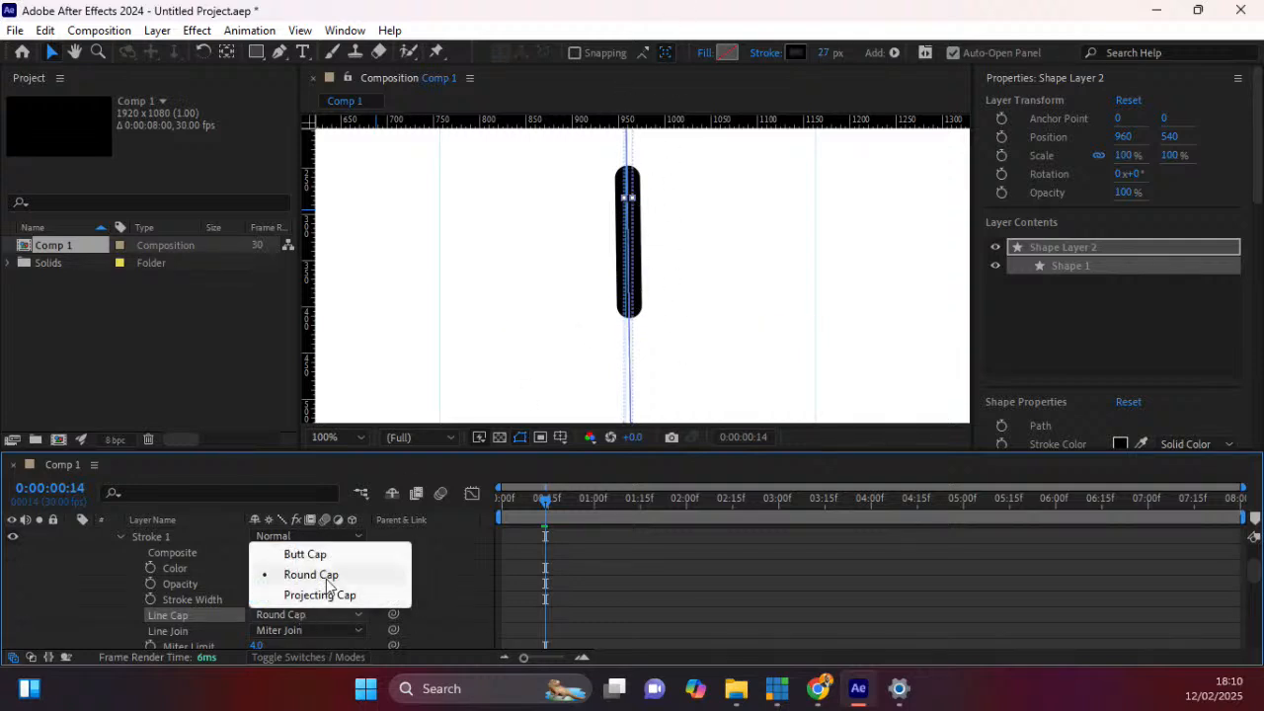
{"action": "left_click", "coordinate": [311, 554]}
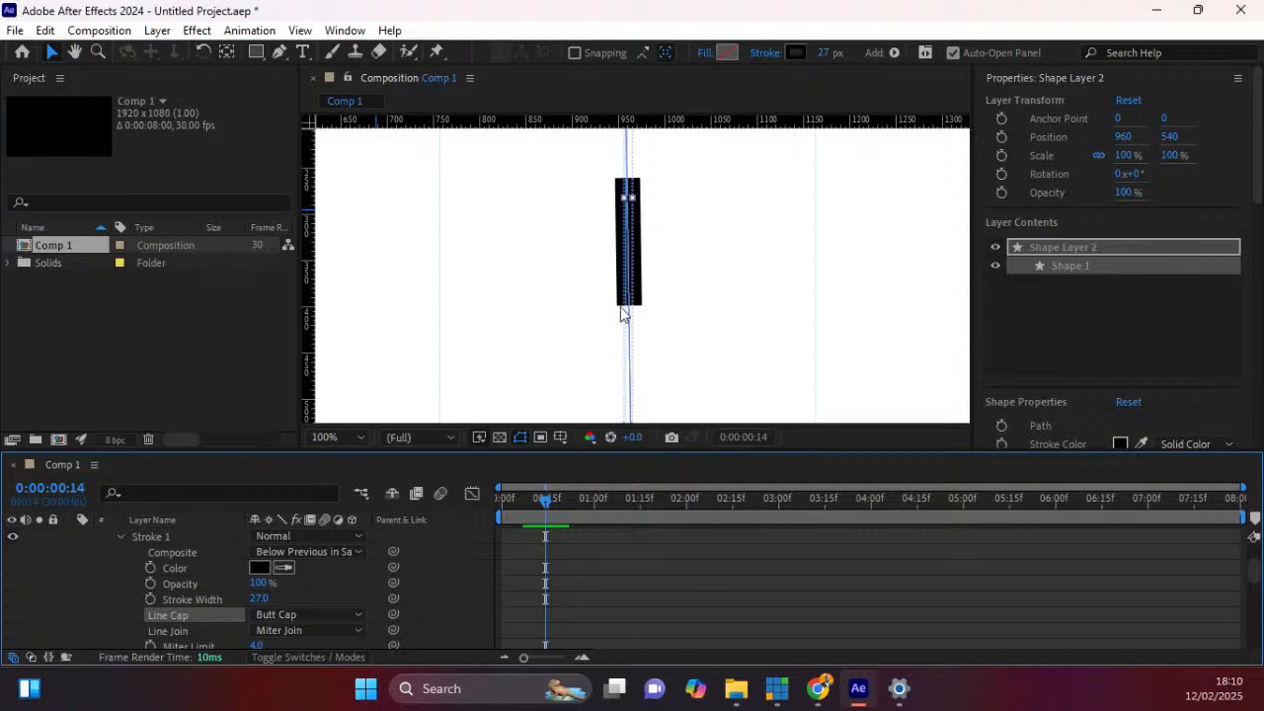
{"action": "left_click", "coordinate": [295, 615]}
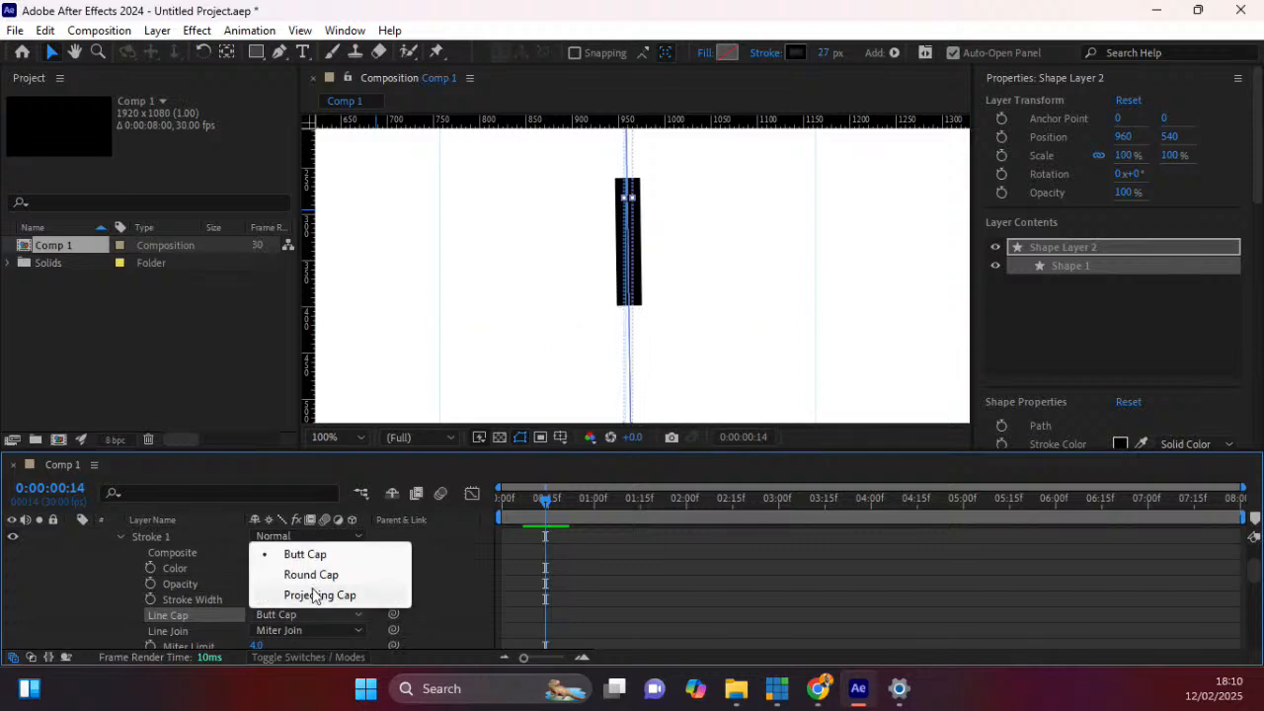
{"action": "left_click", "coordinate": [311, 574]}
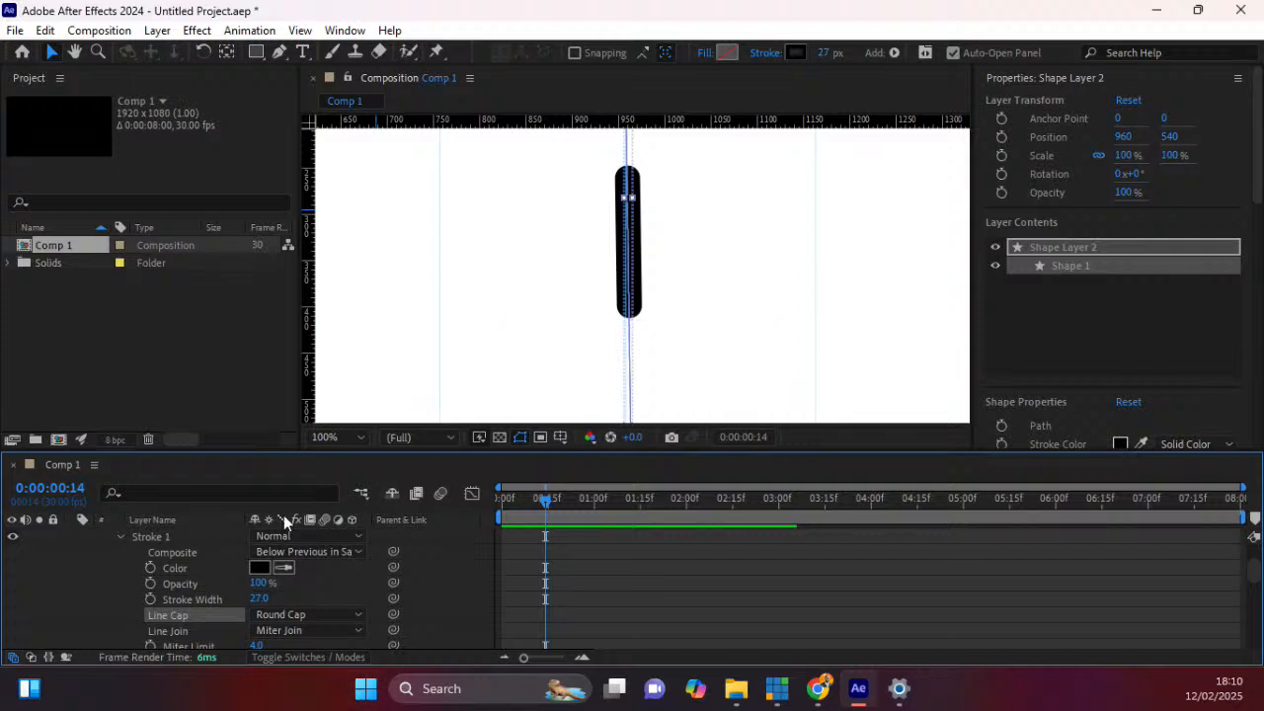
Collapse Shape Layer 2 and preview the animation from the first frame with the full composition fitted in view.
{"action": "scroll", "coordinate": [115, 625], "scroll_direction": "up", "scroll_amount": 2}
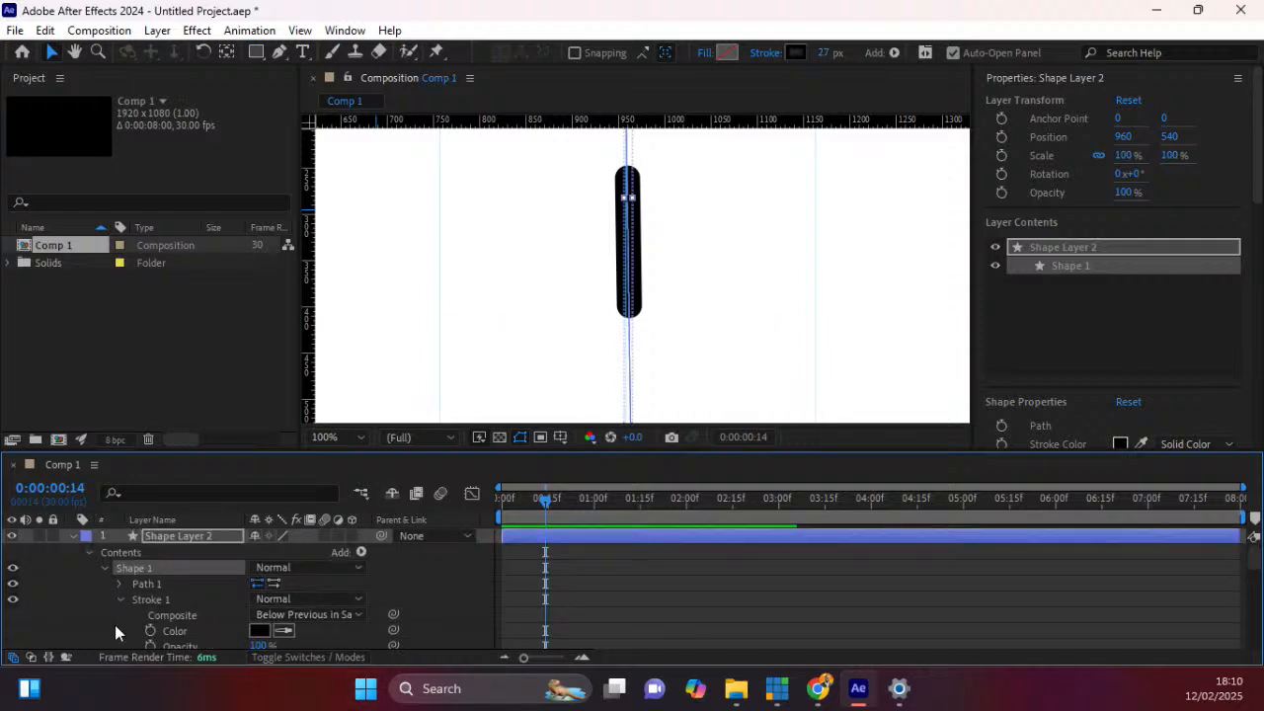
{"action": "left_click", "coordinate": [74, 537]}
{"action": "left_click", "coordinate": [336, 438]}
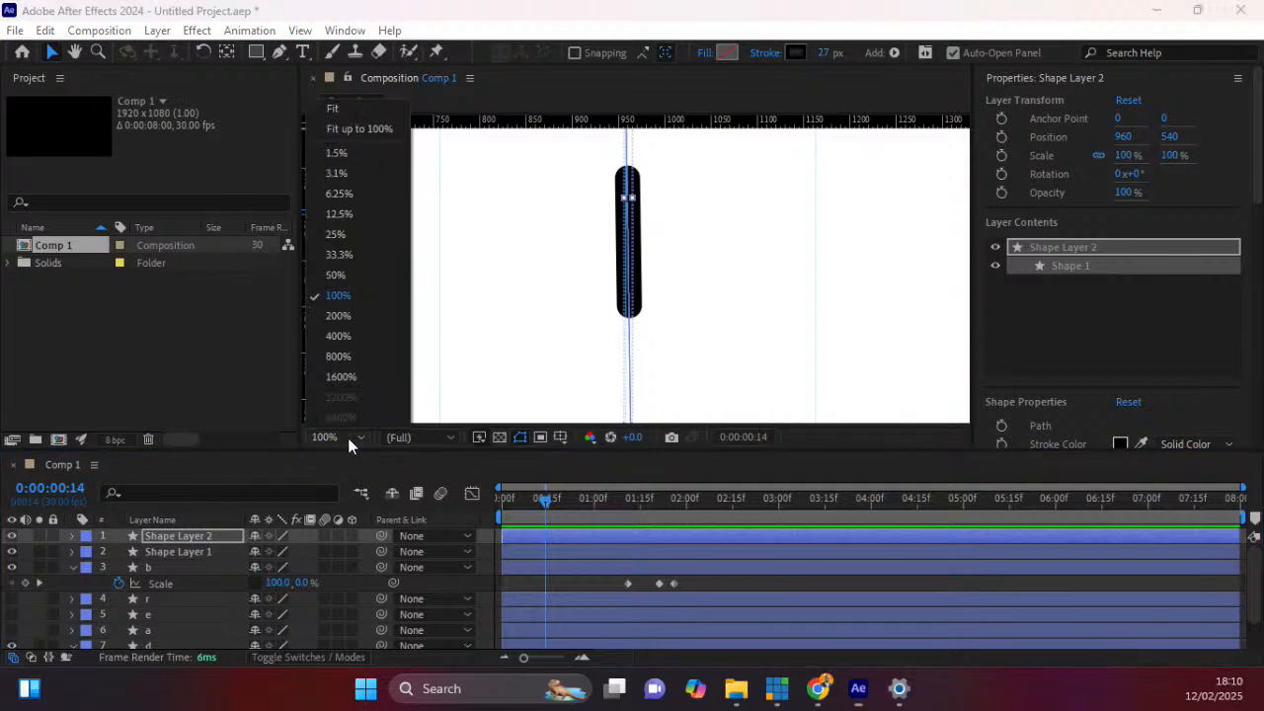
{"action": "left_click", "coordinate": [338, 109]}
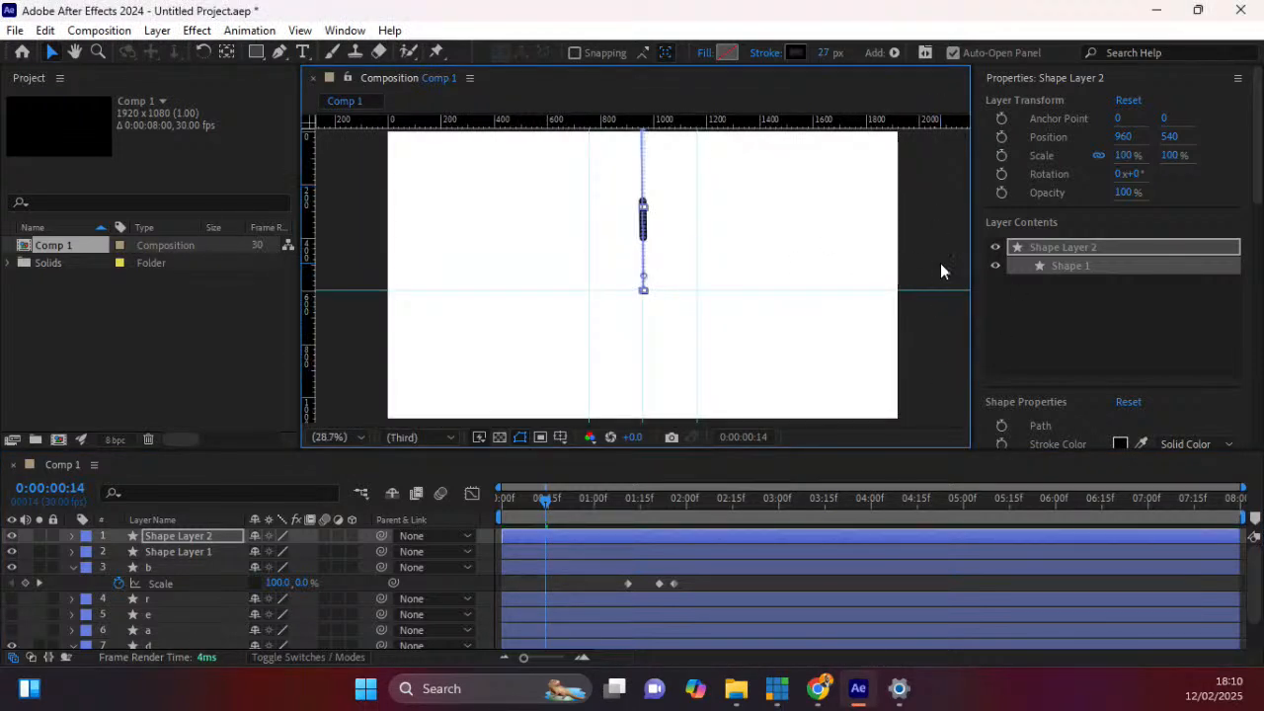
{"action": "left_click", "coordinate": [501, 504]}
{"action": "key", "text": "space"}
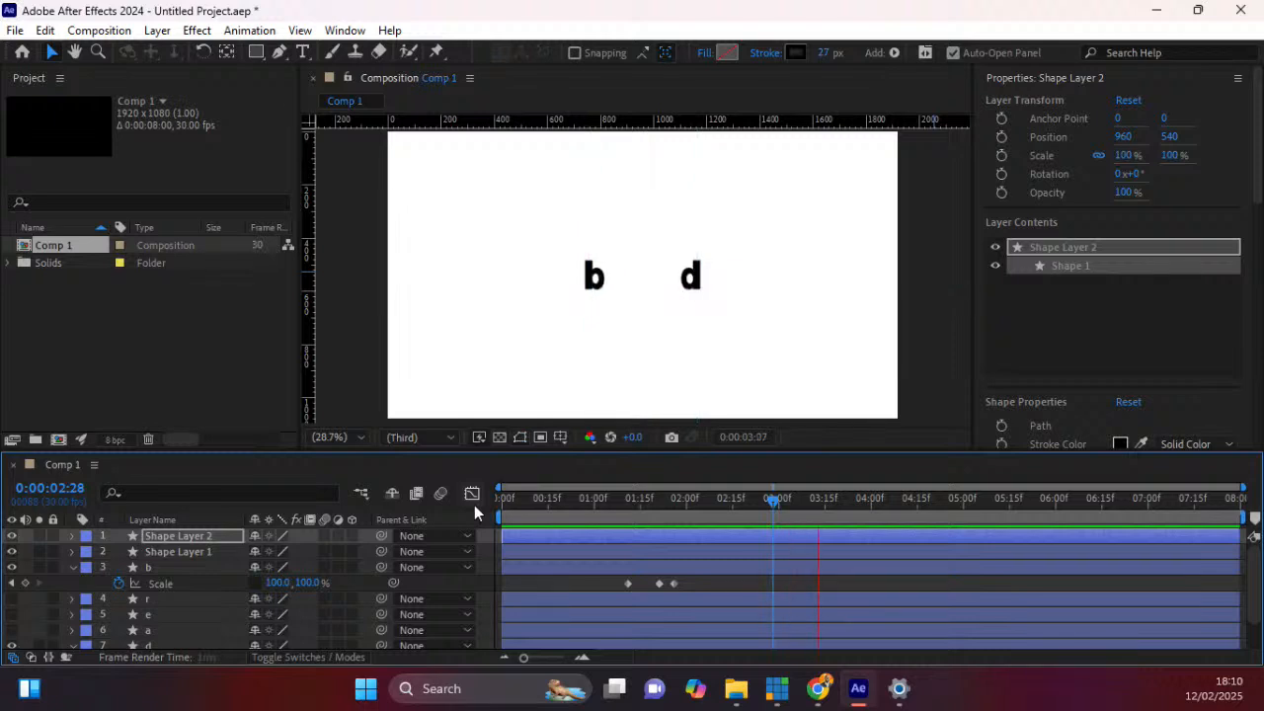
{"action": "key", "text": "space"}
At 0:00:03:00, with no layer selected, draw a rectangle about 392 by 109 px spanning the gap between the two vertical bars.
{"action": "left_click_drag", "start_coordinate": [631, 499], "coordinate": [727, 509]}
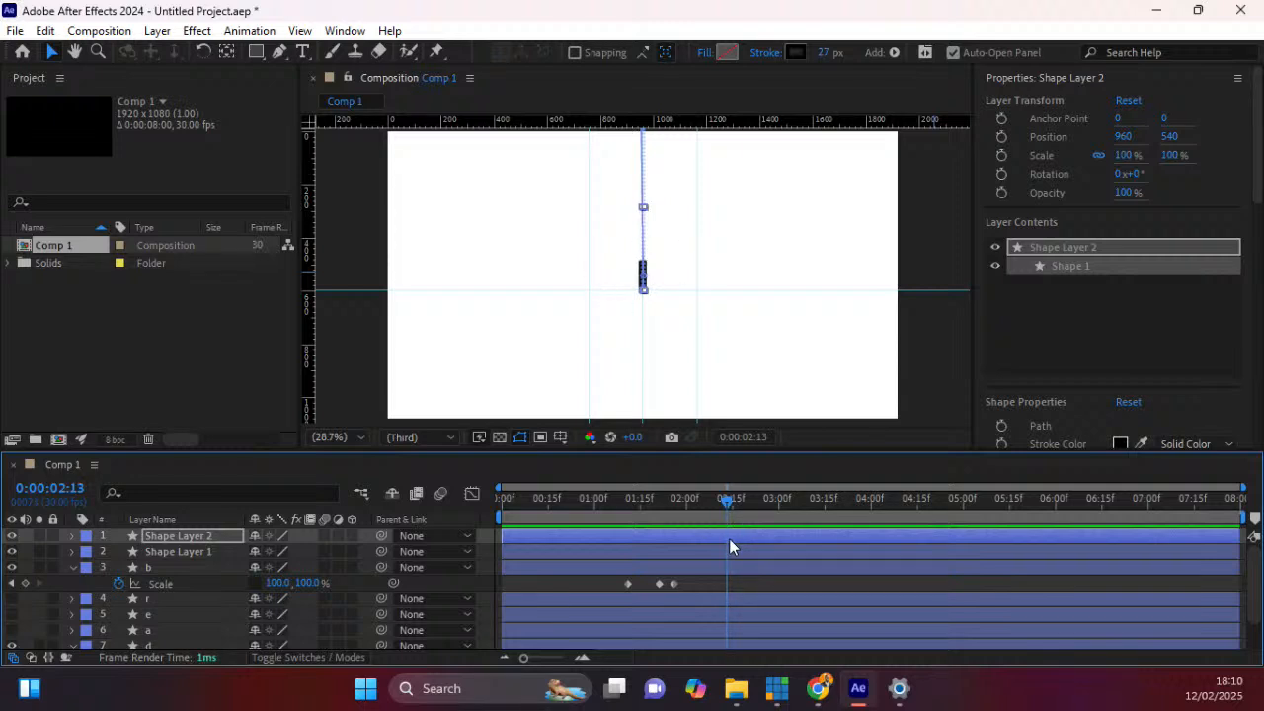
{"action": "left_click_drag", "start_coordinate": [727, 502], "coordinate": [729, 501]}
{"action": "left_click", "coordinate": [256, 51]}
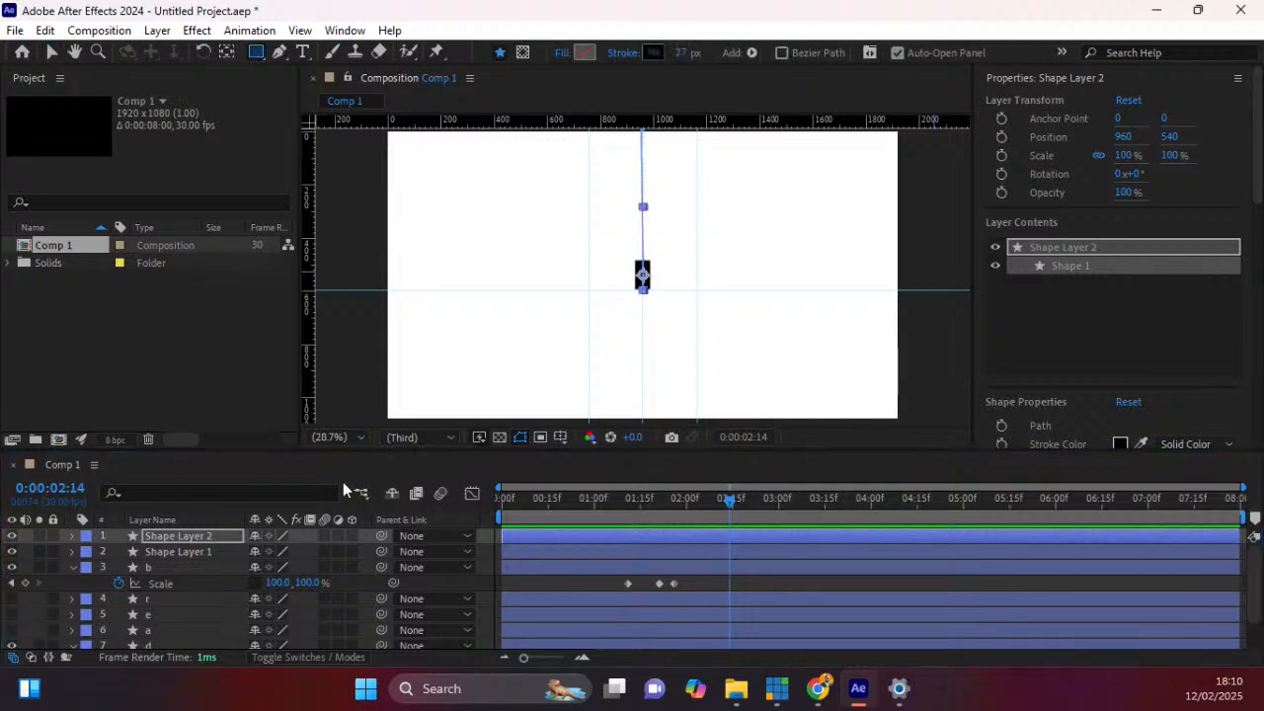
{"action": "left_click", "coordinate": [220, 583]}
{"action": "left_click", "coordinate": [76, 581]}
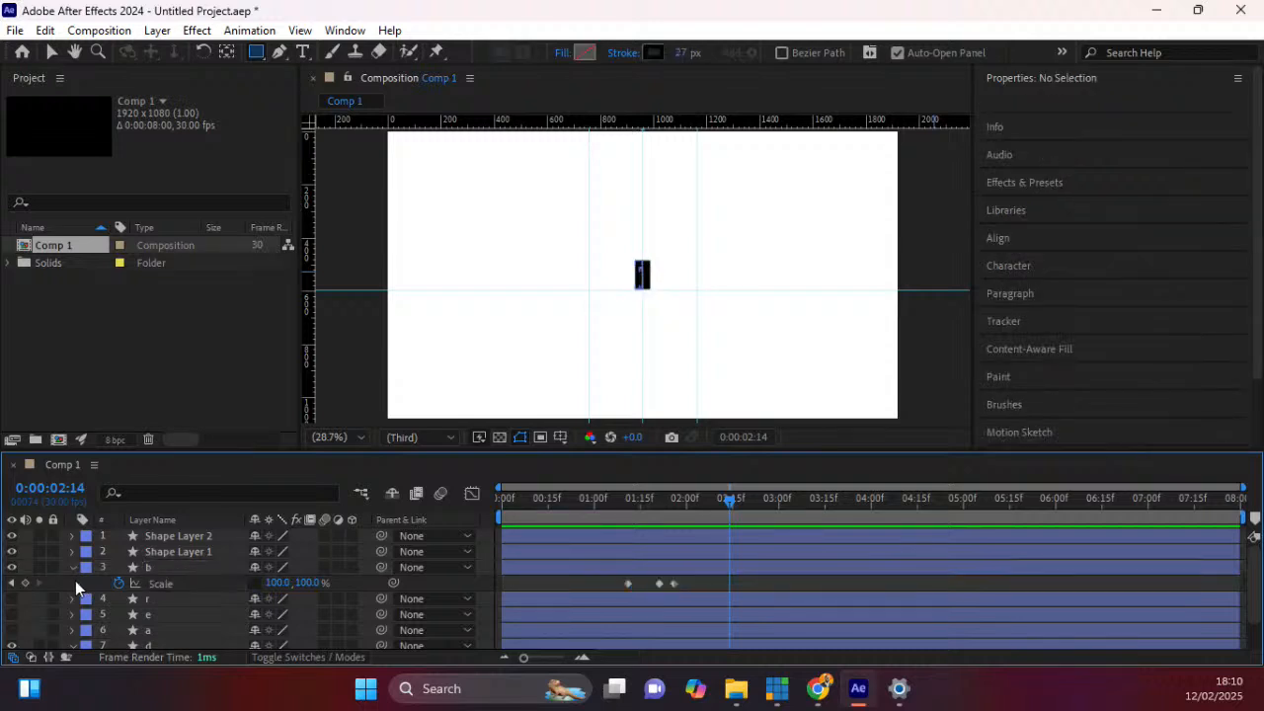
{"action": "left_click_drag", "start_coordinate": [730, 500], "coordinate": [778, 504]}
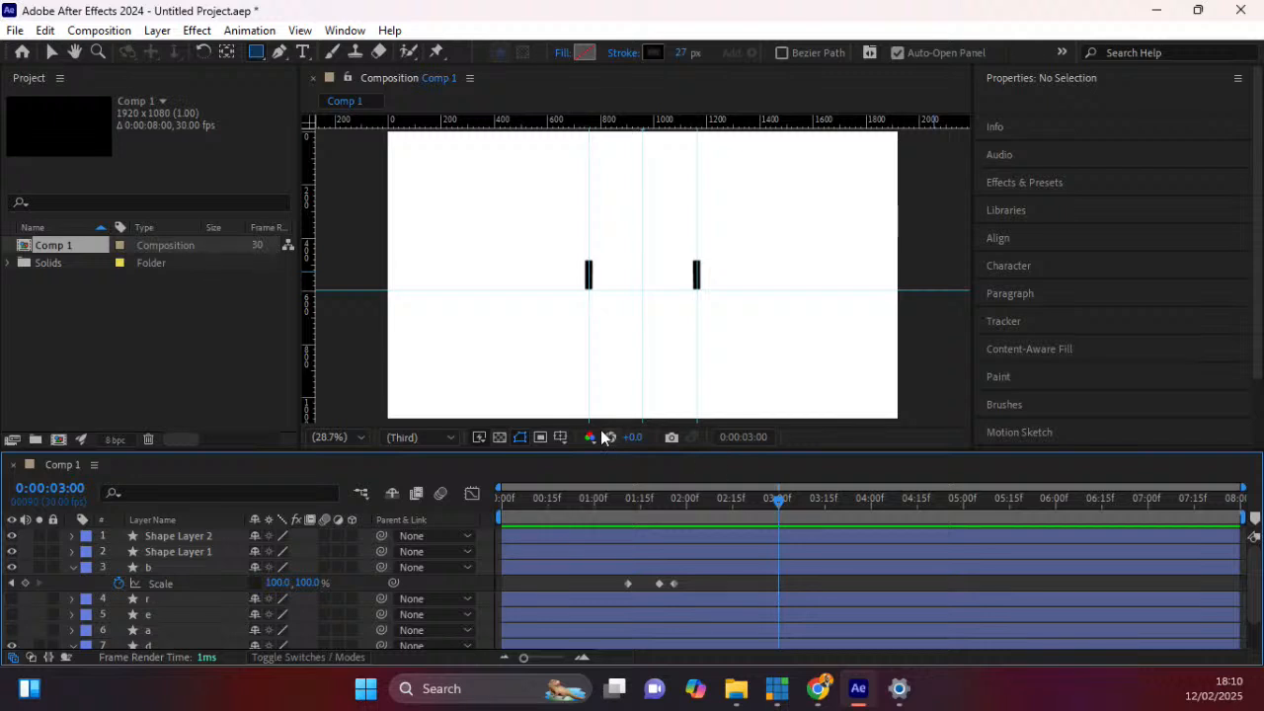
{"action": "key", "text": "period"}
{"action": "key", "text": "period"}
{"action": "key", "text": "period"}
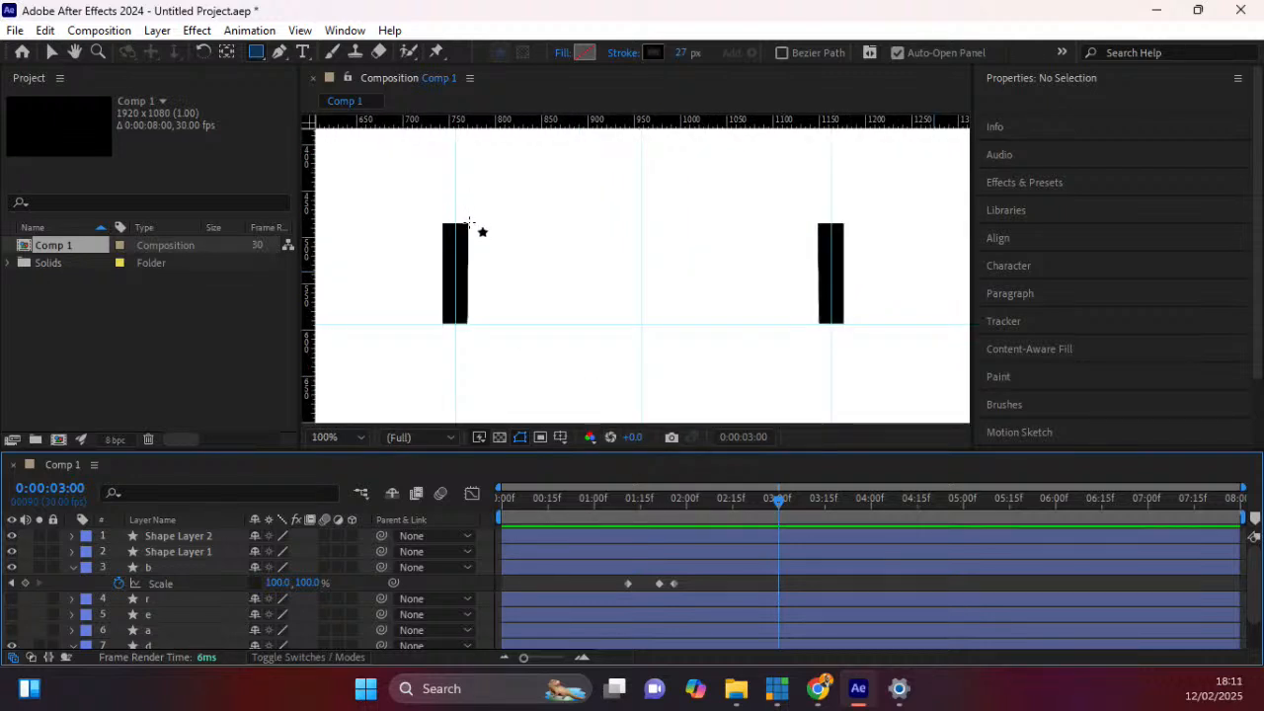
{"action": "left_click", "coordinate": [258, 56]}
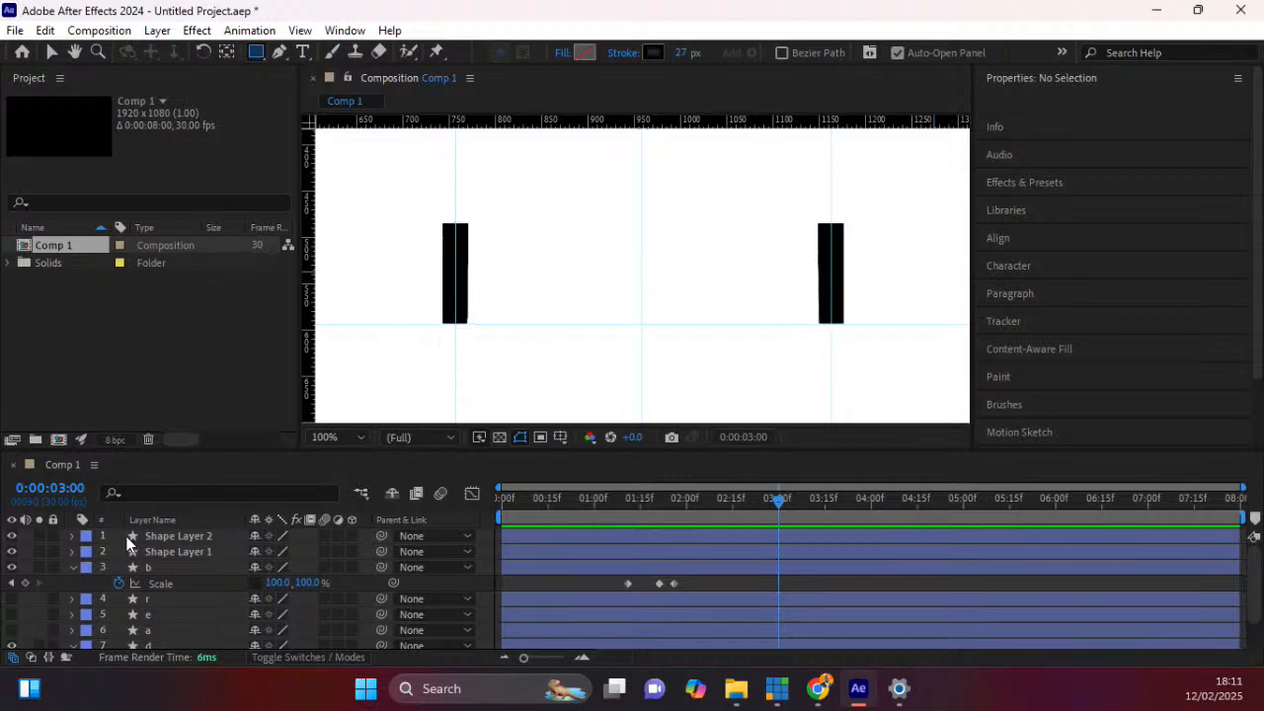
{"action": "left_click", "coordinate": [58, 580]}
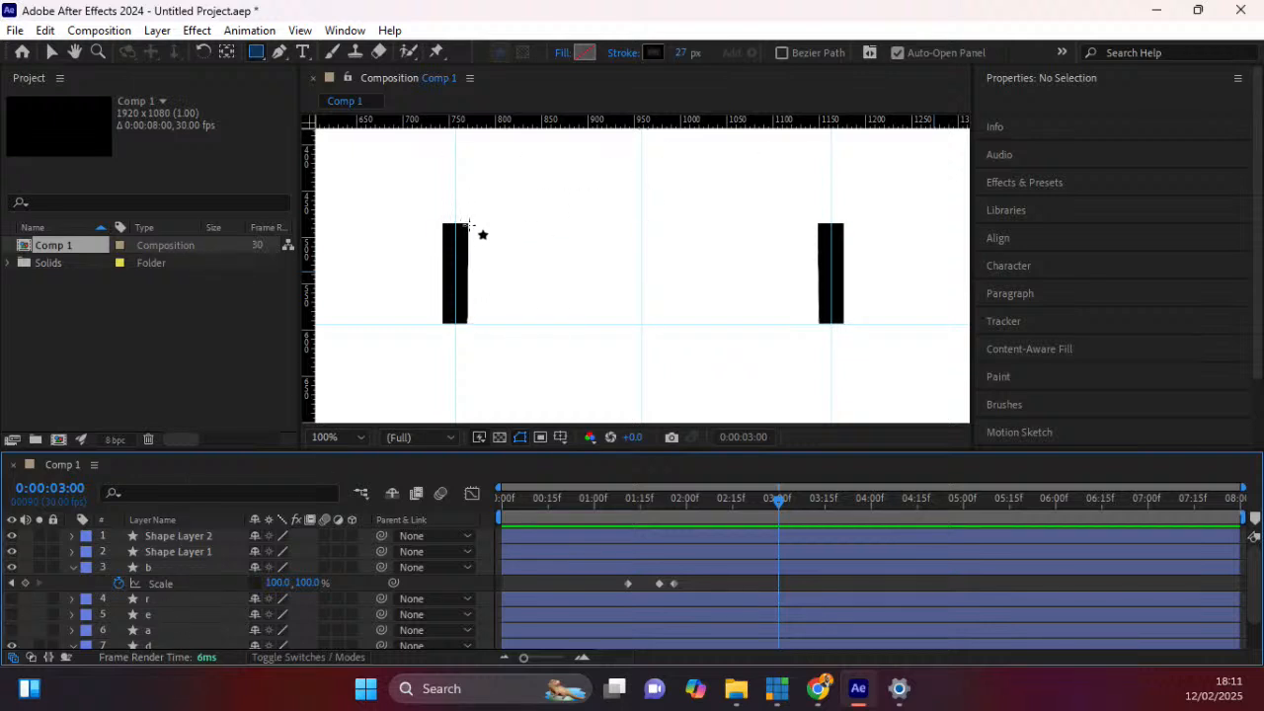
{"action": "left_click_drag", "start_coordinate": [468, 224], "coordinate": [829, 323]}
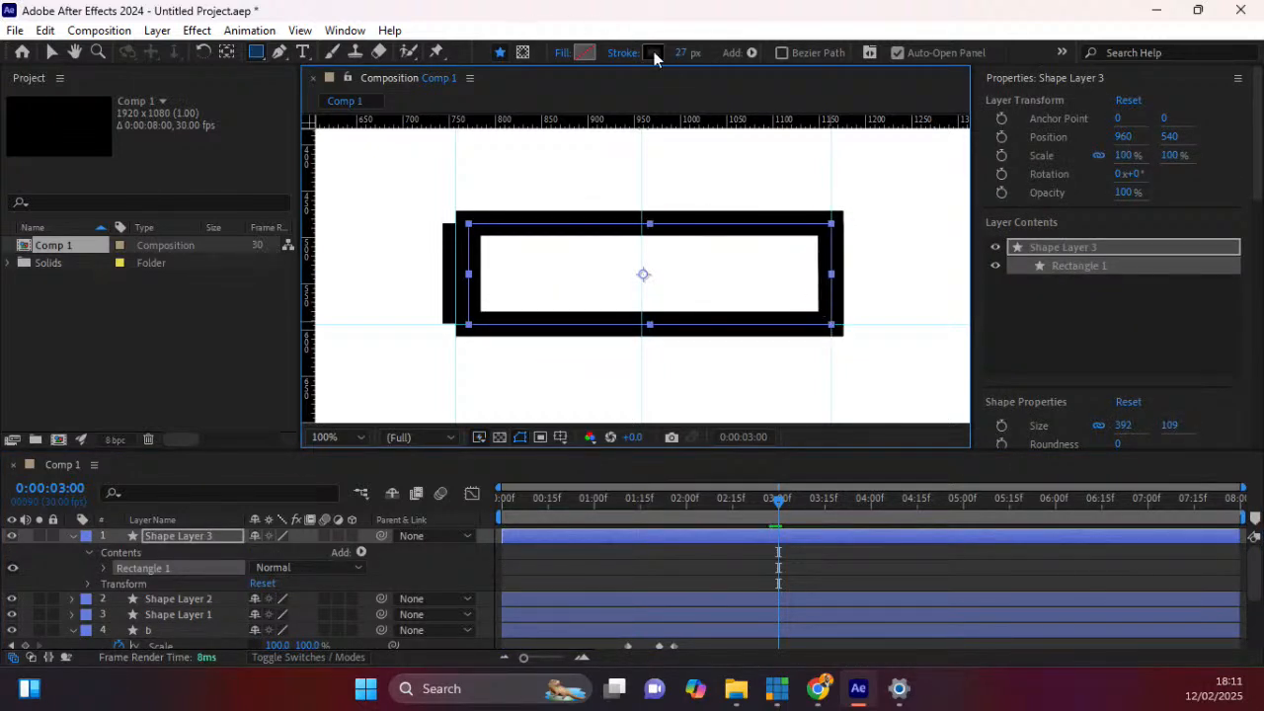
Set the new rectangle's stroke width to 0 px and its fill colour to red FF0000.
{"action": "left_click_drag", "start_coordinate": [683, 54], "coordinate": [525, 30]}
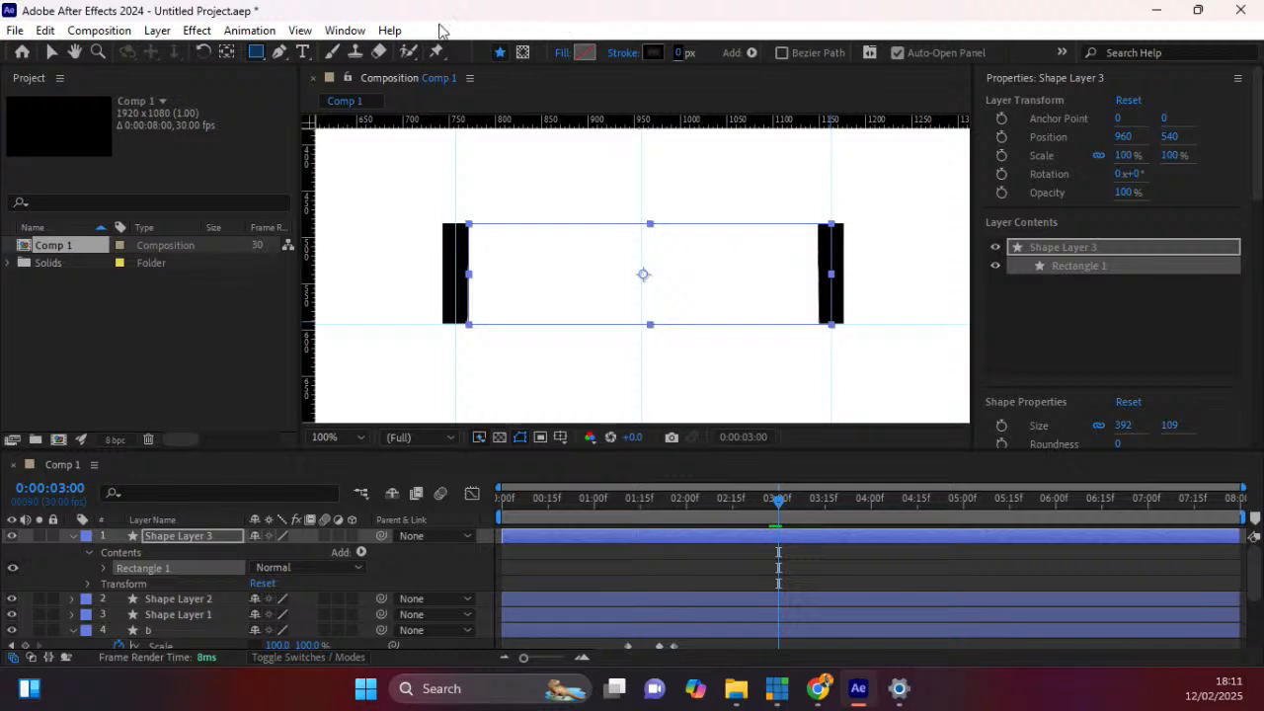
{"action": "left_click", "coordinate": [581, 54]}
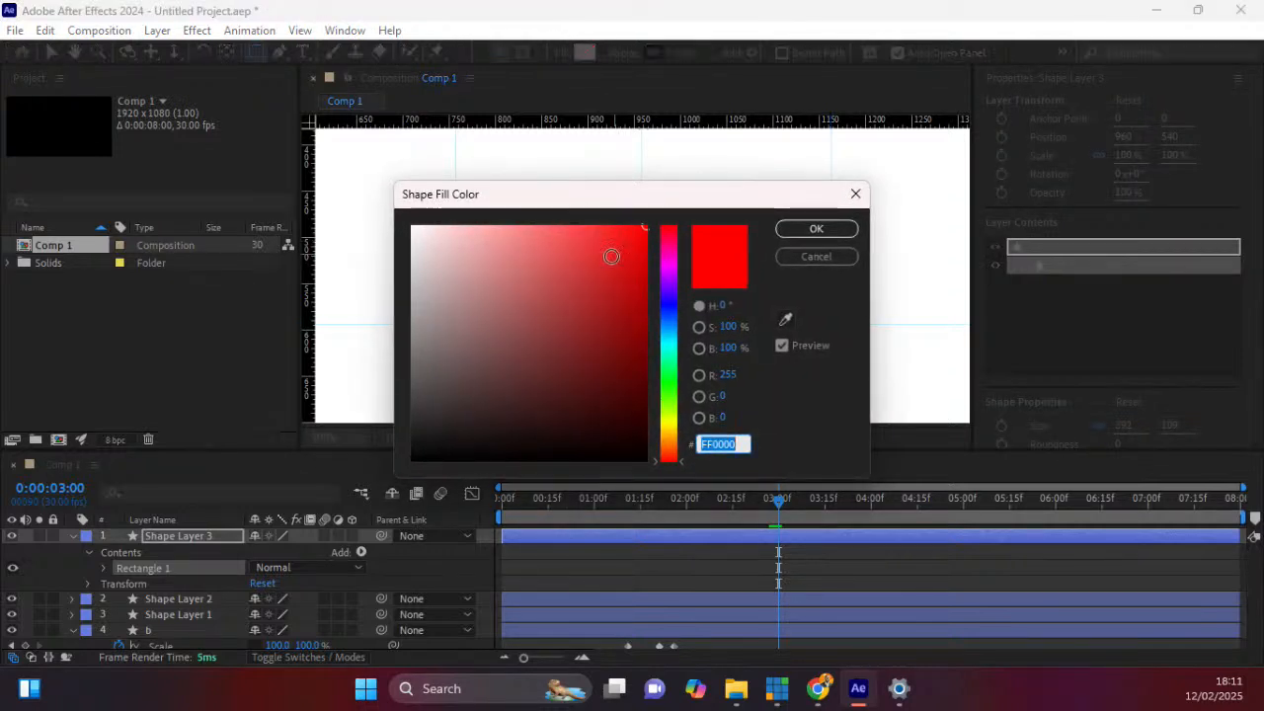
{"action": "left_click", "coordinate": [817, 235]}
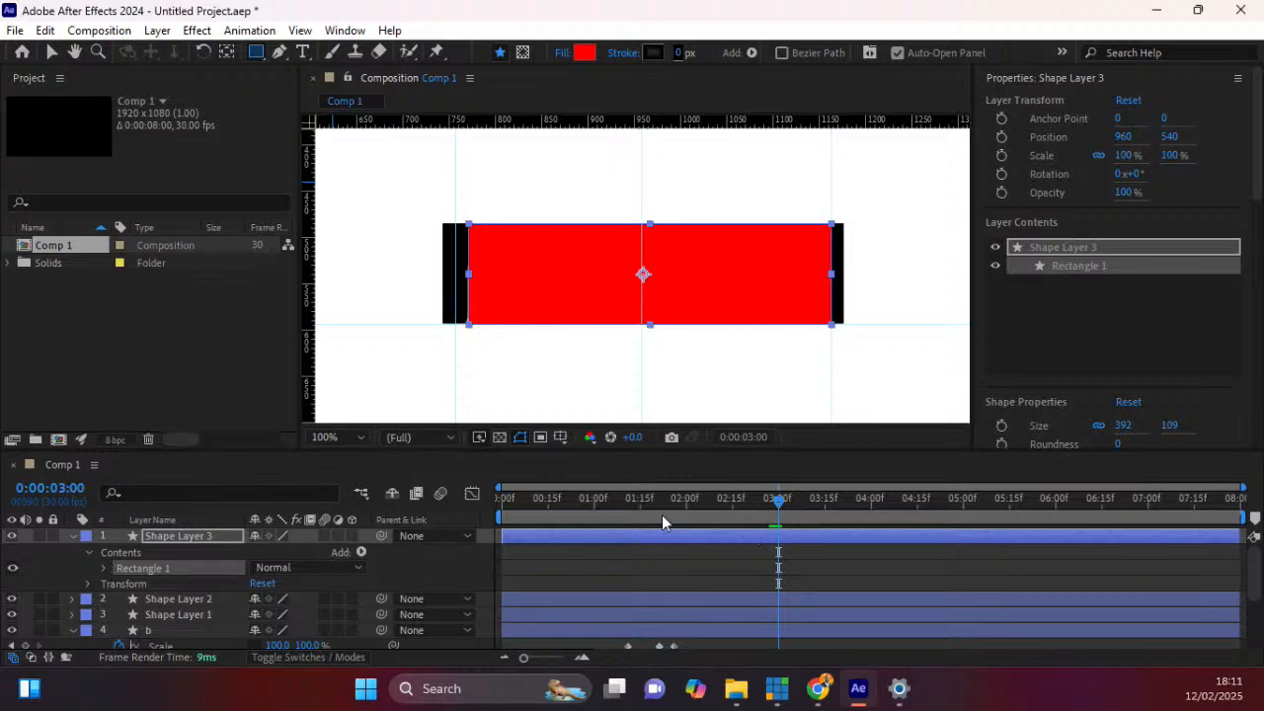
With scale proportions unlinked, add a 100% Scale keyframe to the red rectangle's layer at 0:00:03:00 and hide the layer.
{"action": "key", "text": "s"}
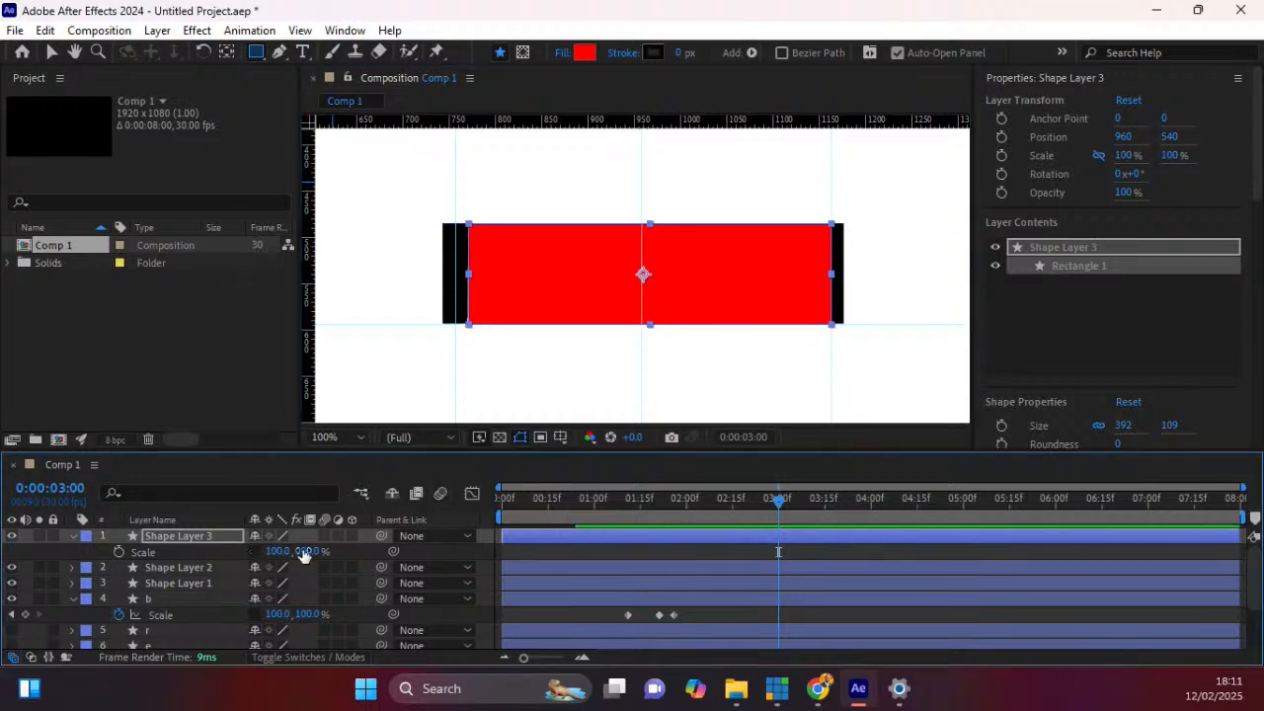
{"action": "left_click", "coordinate": [118, 552]}
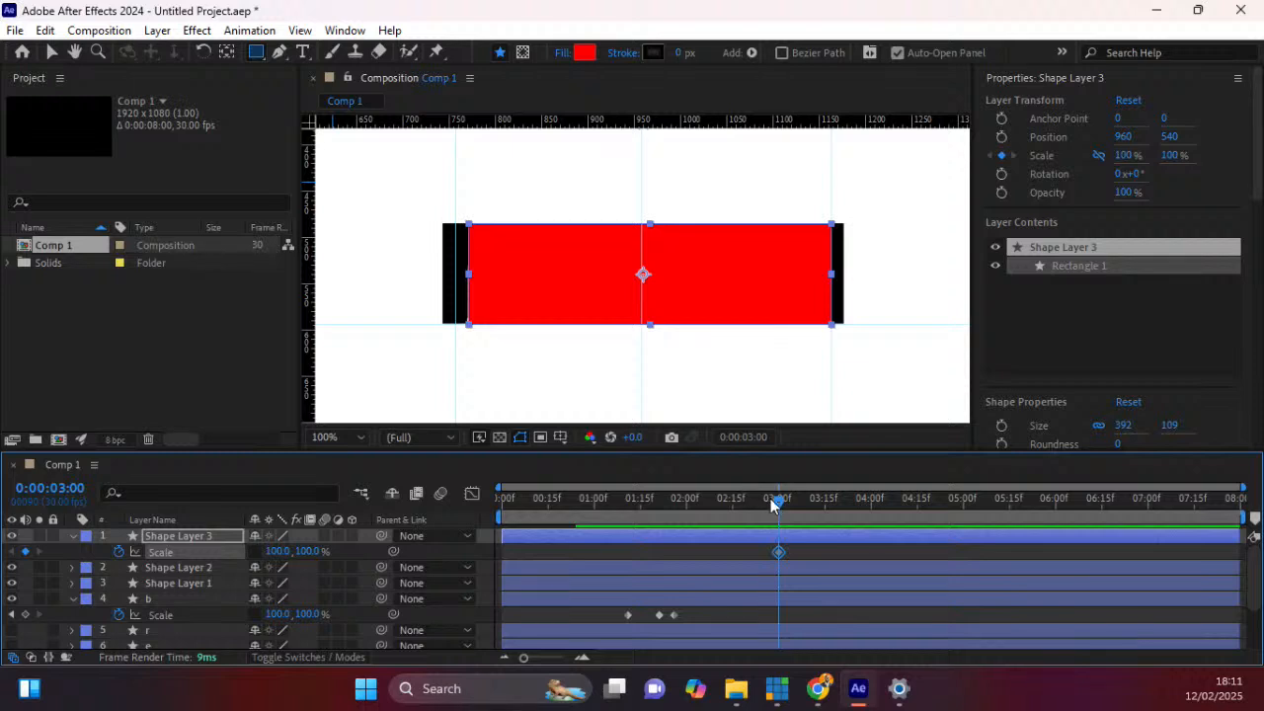
{"action": "left_click_drag", "start_coordinate": [776, 508], "coordinate": [684, 511]}
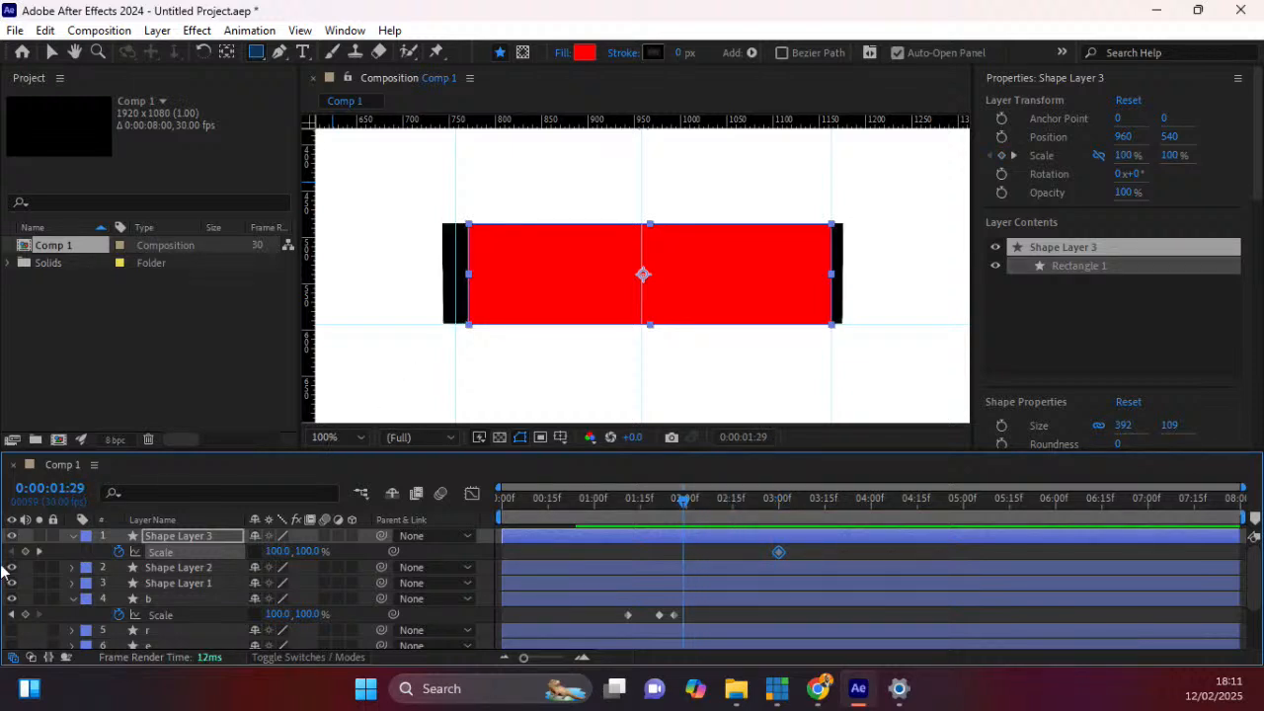
{"action": "left_click", "coordinate": [12, 536]}
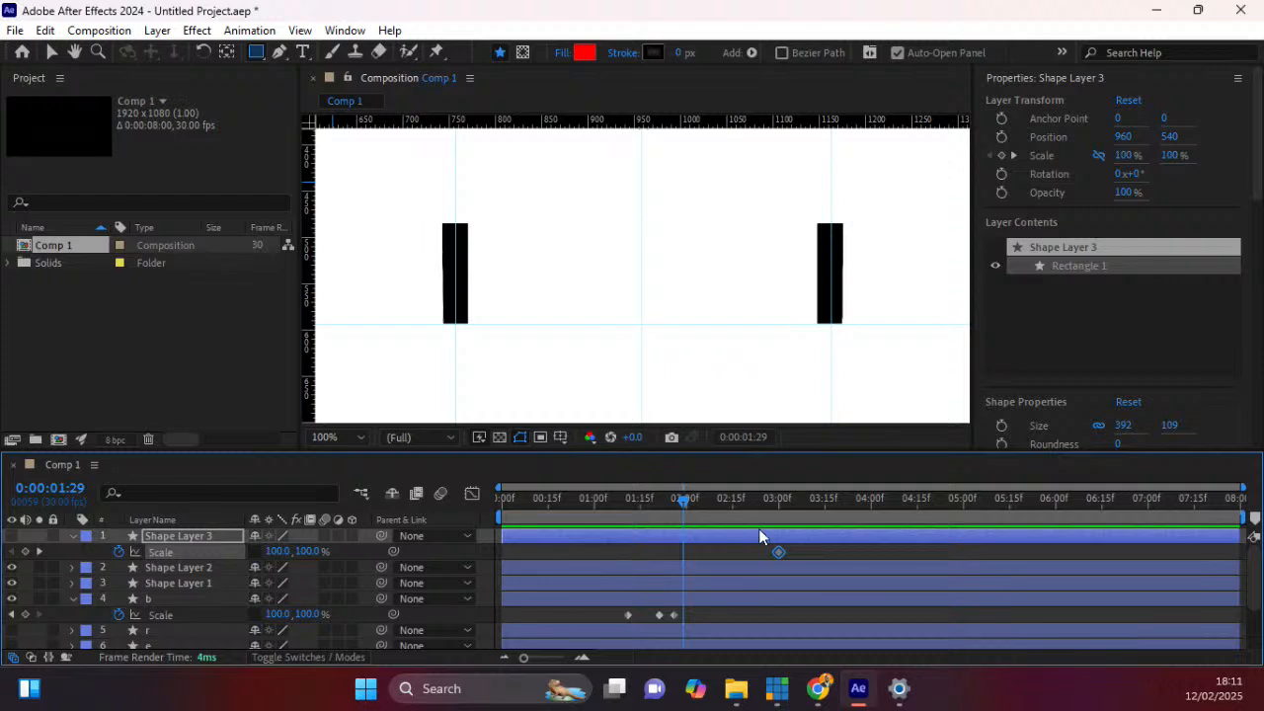
Add a Scale keyframe at 0:00:02:13 on the hidden rectangle layer with the vertical scale set to 0%.
{"action": "left_click", "coordinate": [692, 509]}
{"action": "left_click_drag", "start_coordinate": [697, 498], "coordinate": [723, 505]}
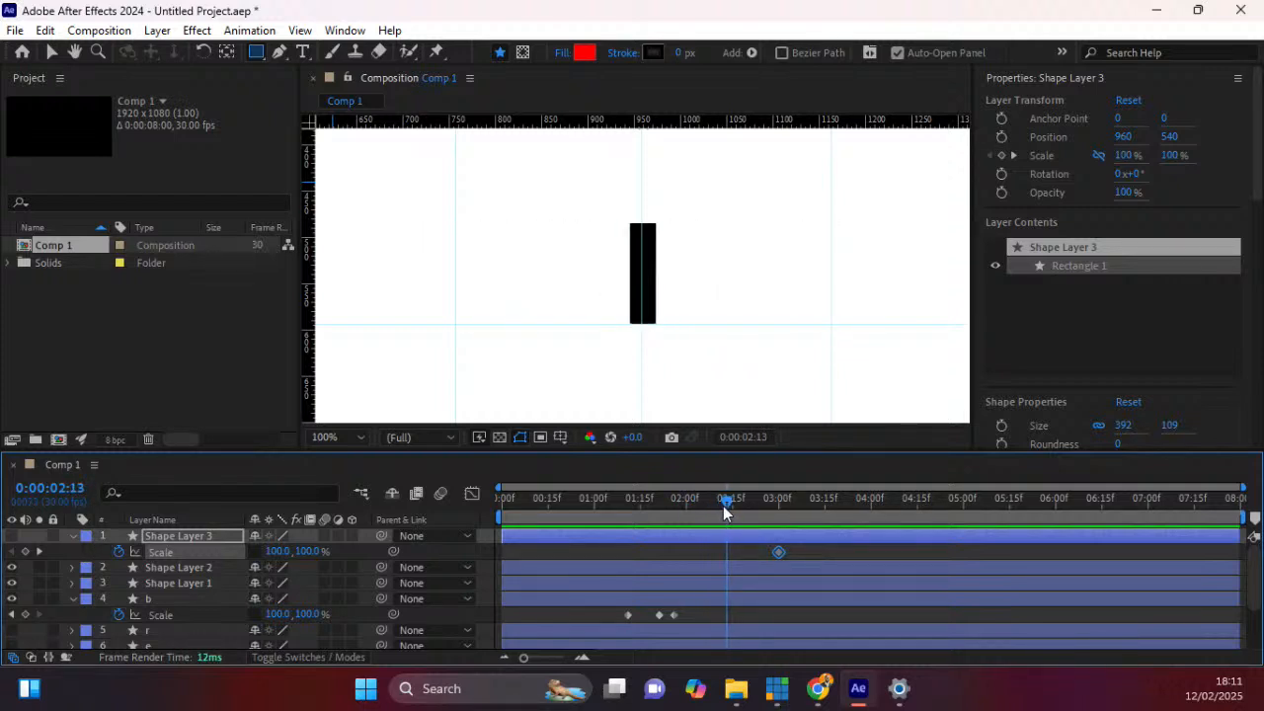
{"action": "left_click_drag", "start_coordinate": [309, 555], "coordinate": [296, 551]}
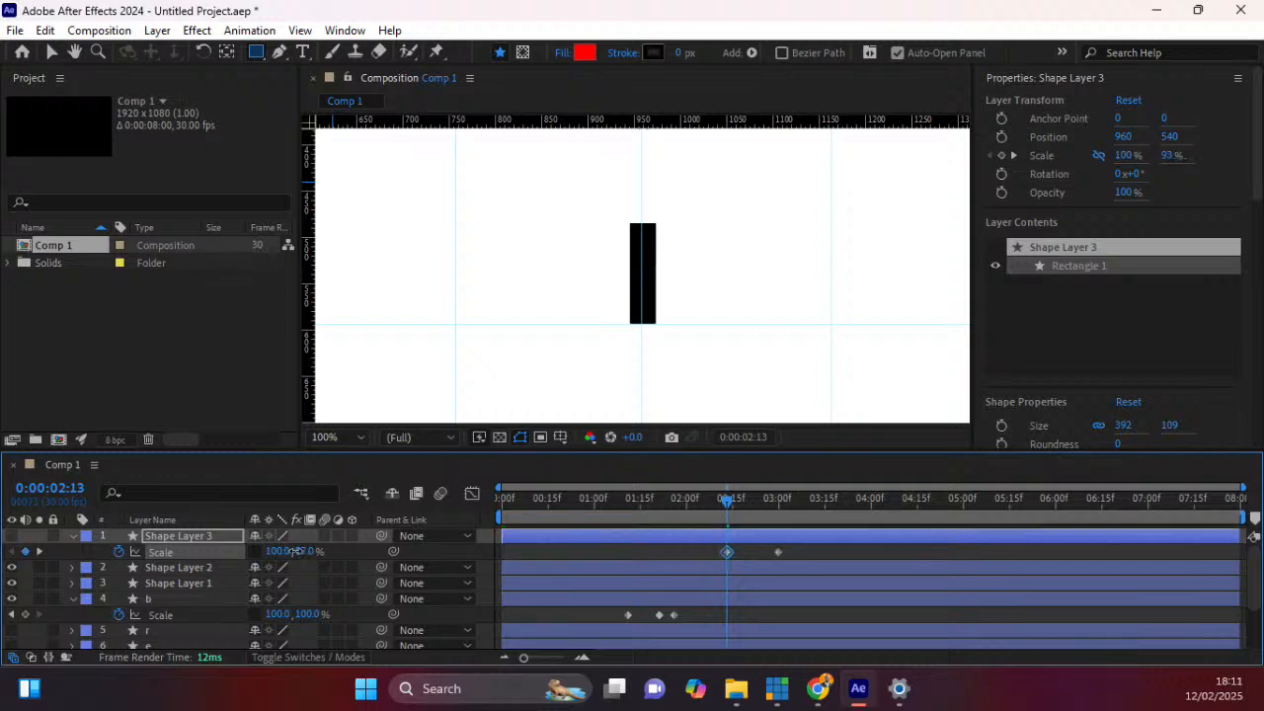
{"action": "left_click_drag", "start_coordinate": [210, 552], "coordinate": [197, 552]}
{"action": "left_click", "coordinate": [308, 551]}
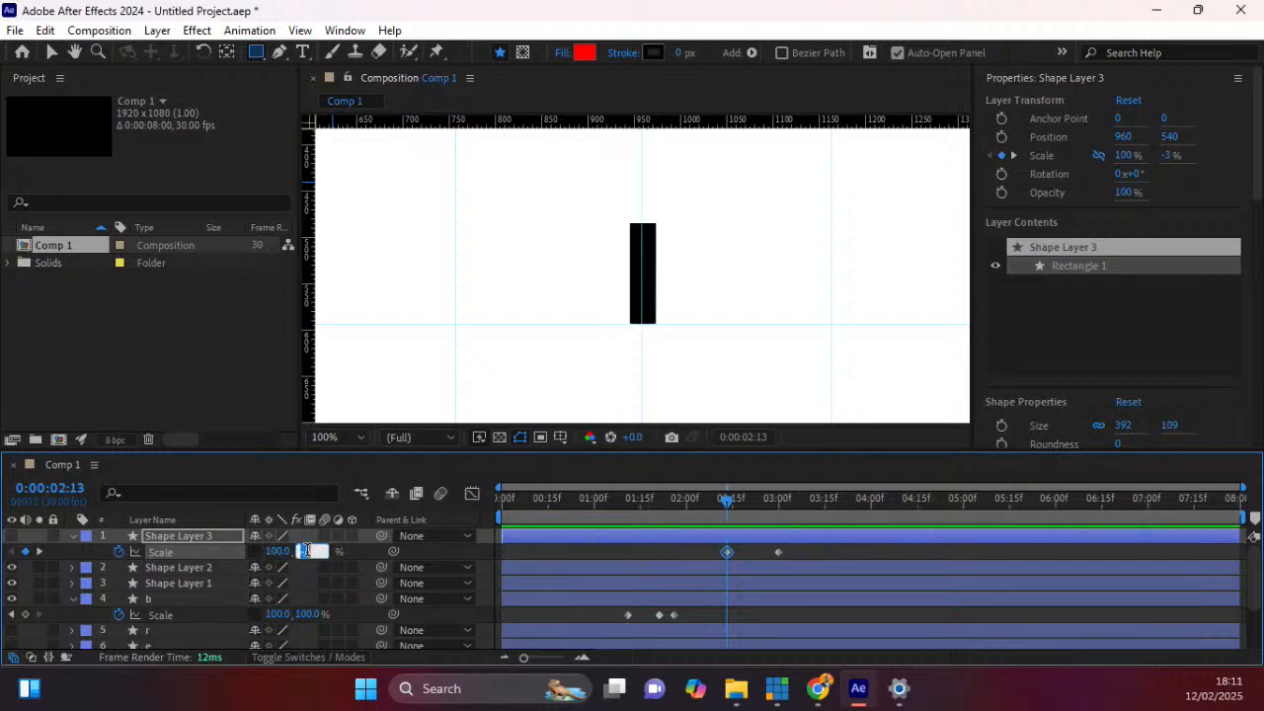
{"action": "type", "text": "0"}
{"action": "key", "text": "Return"}
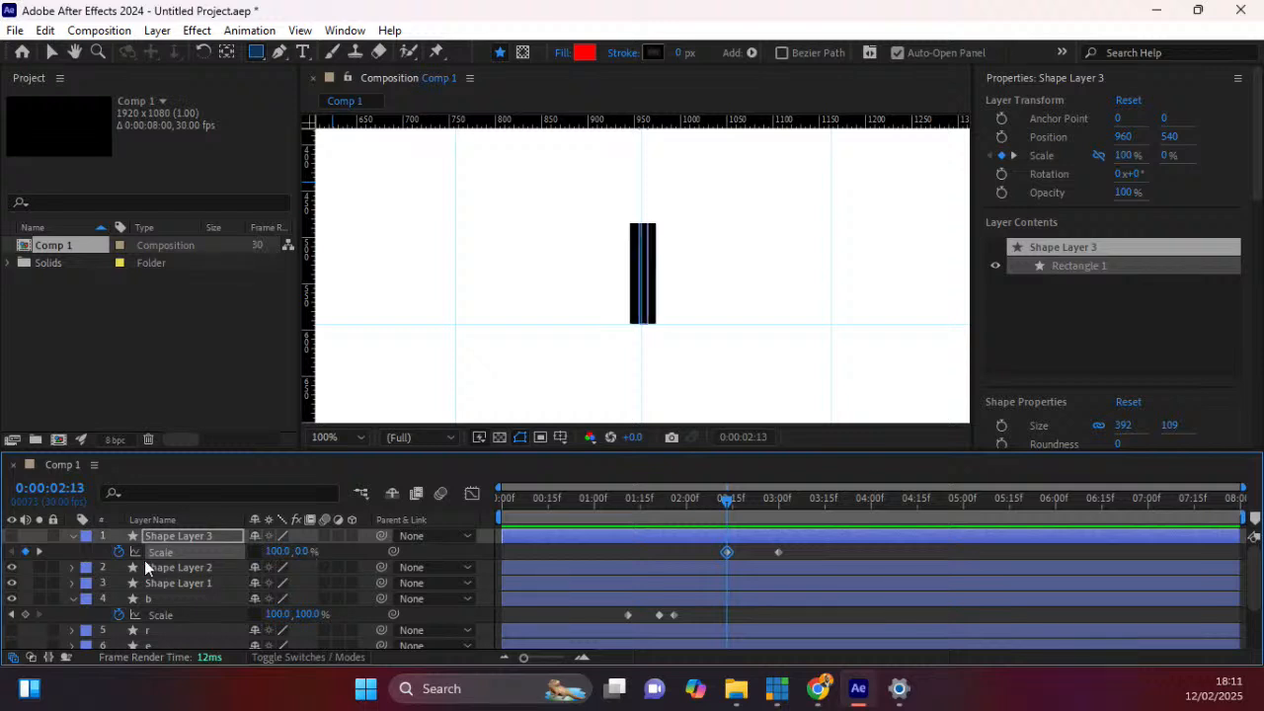
Show the red rectangle's layer and preview its scale animation from 0:00:02:13.
{"action": "left_click", "coordinate": [12, 537]}
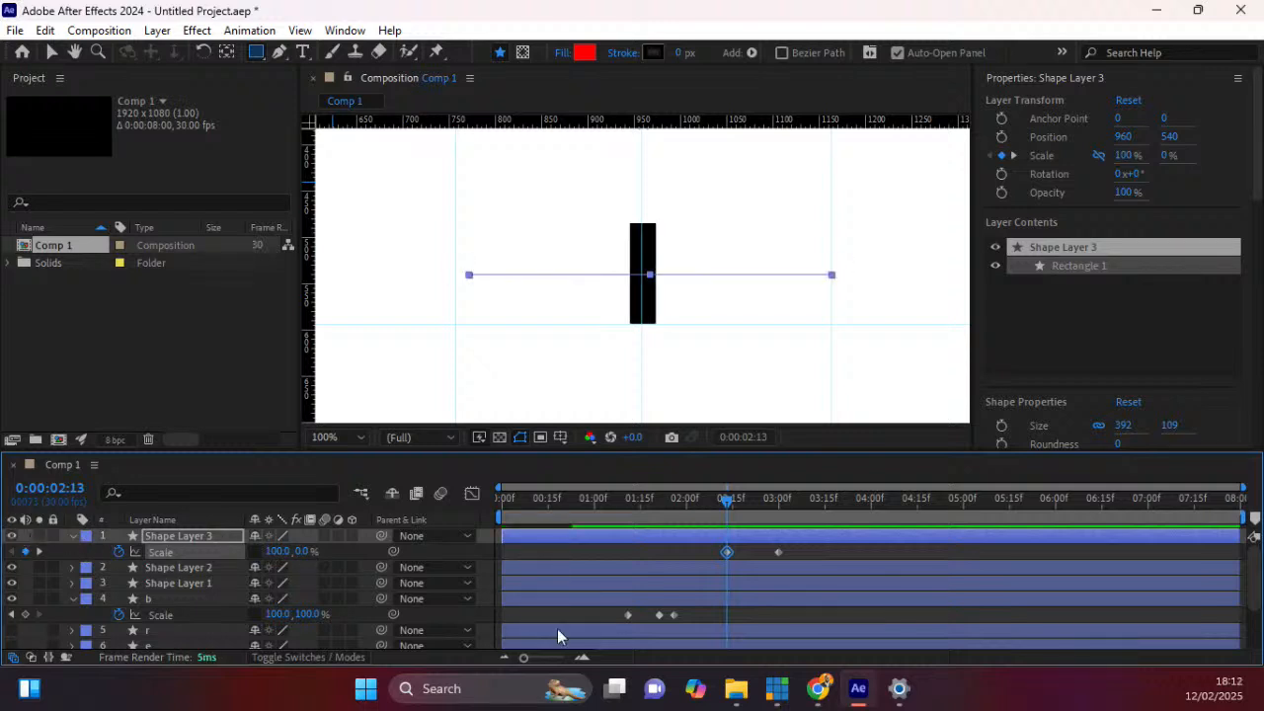
{"action": "key", "text": "space"}
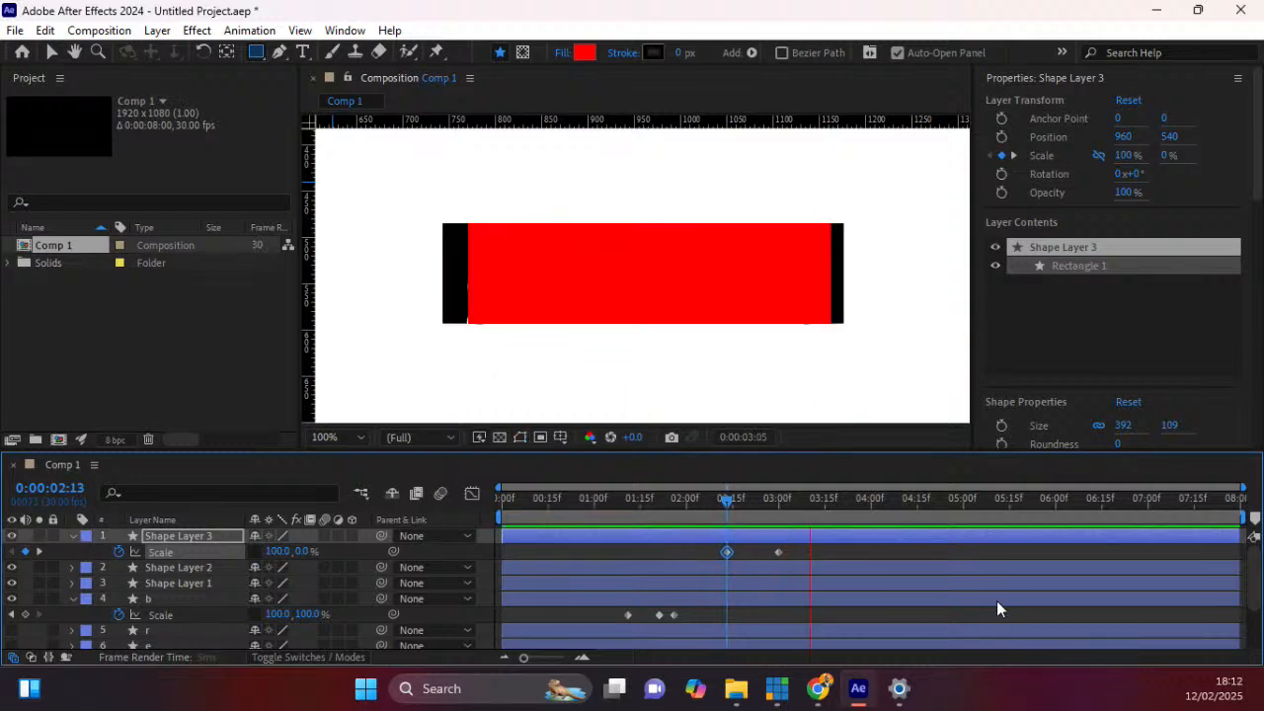
{"action": "key", "text": "space"}
Undo the rectangle's vertical scale keyframe and set its horizontal scale to 0% at 0:00:02:13 instead.
{"action": "key", "text": "ctrl+z"}
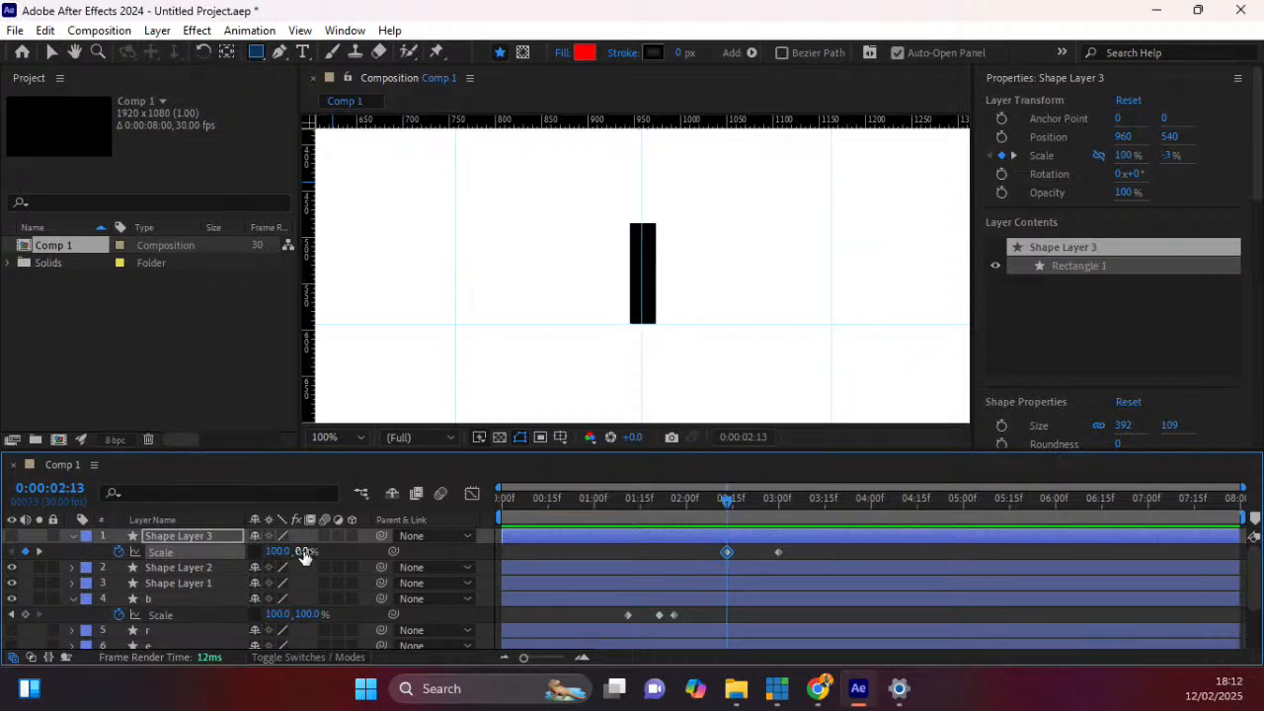
{"action": "key", "text": "ctrl+z"}
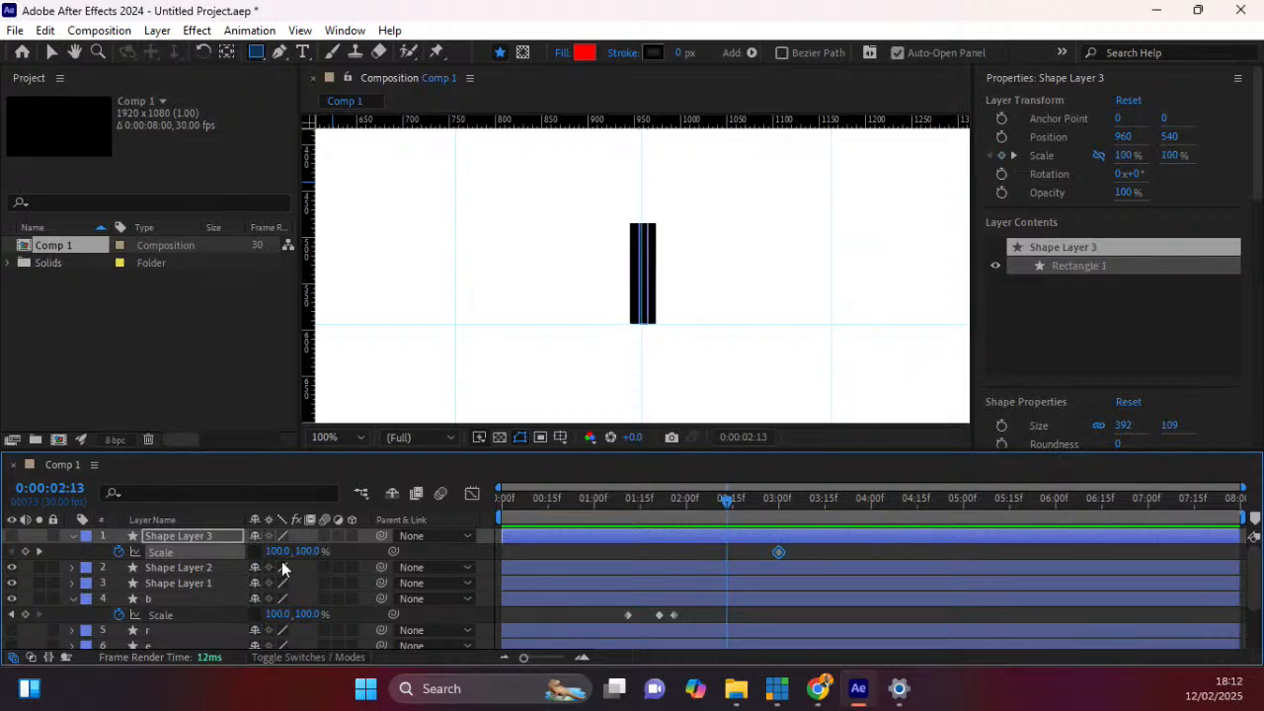
{"action": "left_click", "coordinate": [279, 550]}
{"action": "type", "text": "0"}
{"action": "key", "text": "Return"}
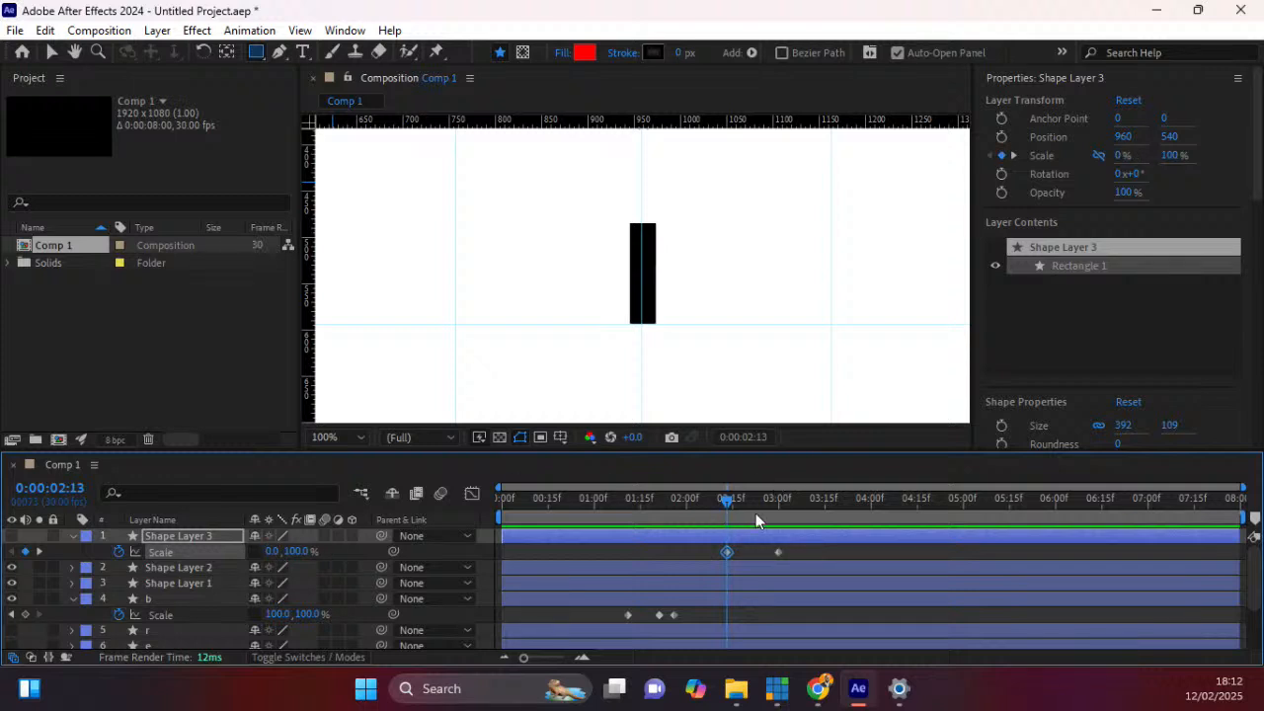
Make the red rectangle's layer visible and preview the animation from 0:00:02:06.
{"action": "left_click", "coordinate": [12, 535]}
{"action": "left_click", "coordinate": [703, 501]}
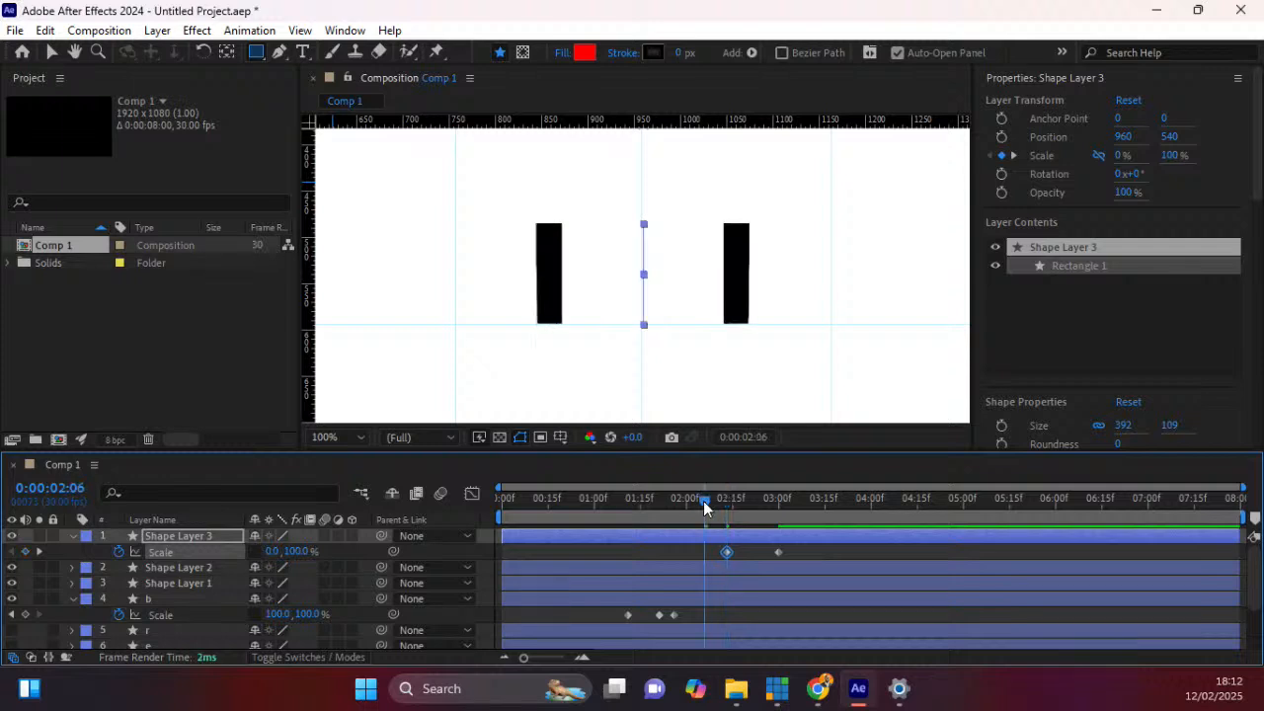
{"action": "key", "text": "space"}
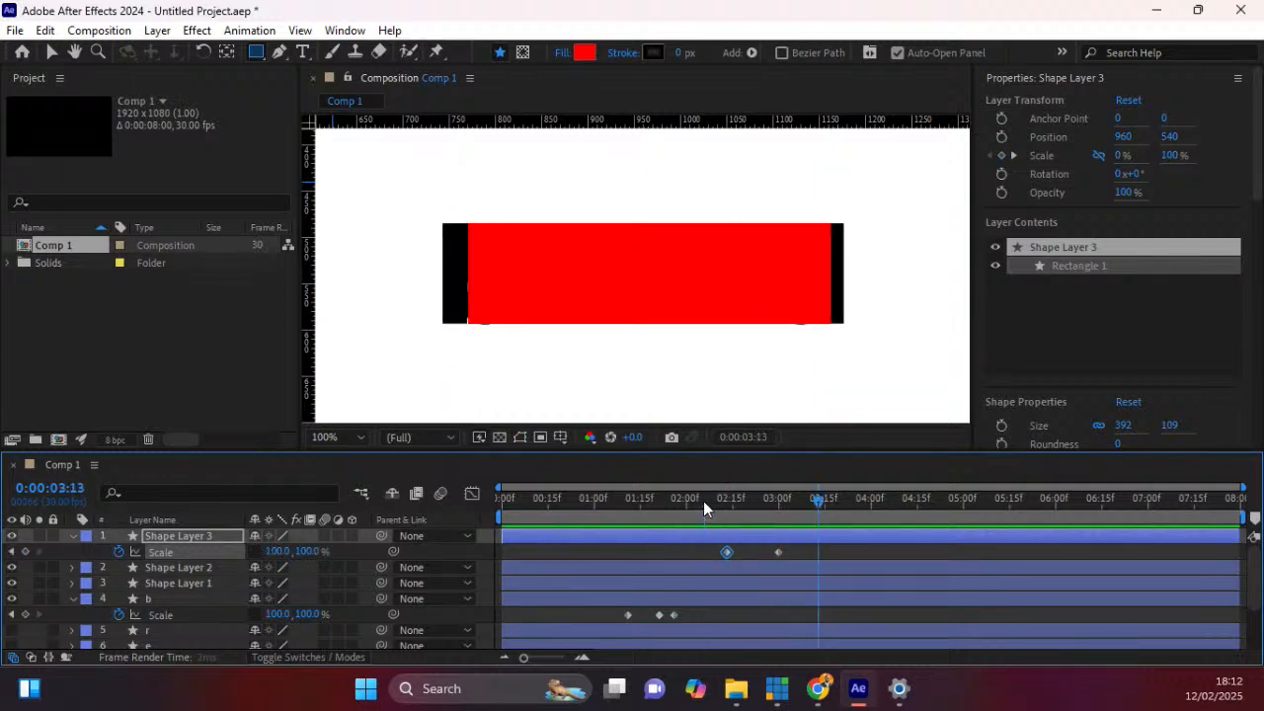
Move the rectangle's 100% Scale keyframe from 0:00:03:00 to 0:00:02:28.
{"action": "left_click", "coordinate": [728, 510]}
{"action": "left_click_drag", "start_coordinate": [729, 509], "coordinate": [773, 513]}
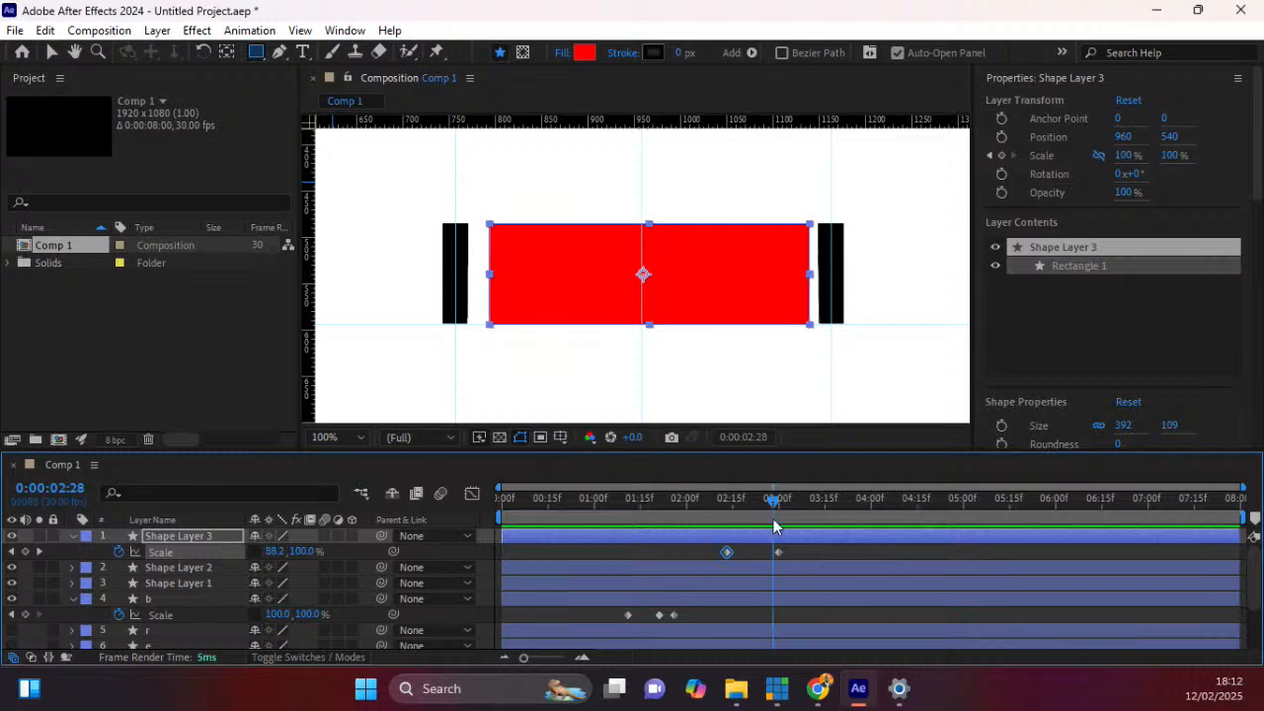
{"action": "left_click_drag", "start_coordinate": [779, 552], "coordinate": [776, 552]}
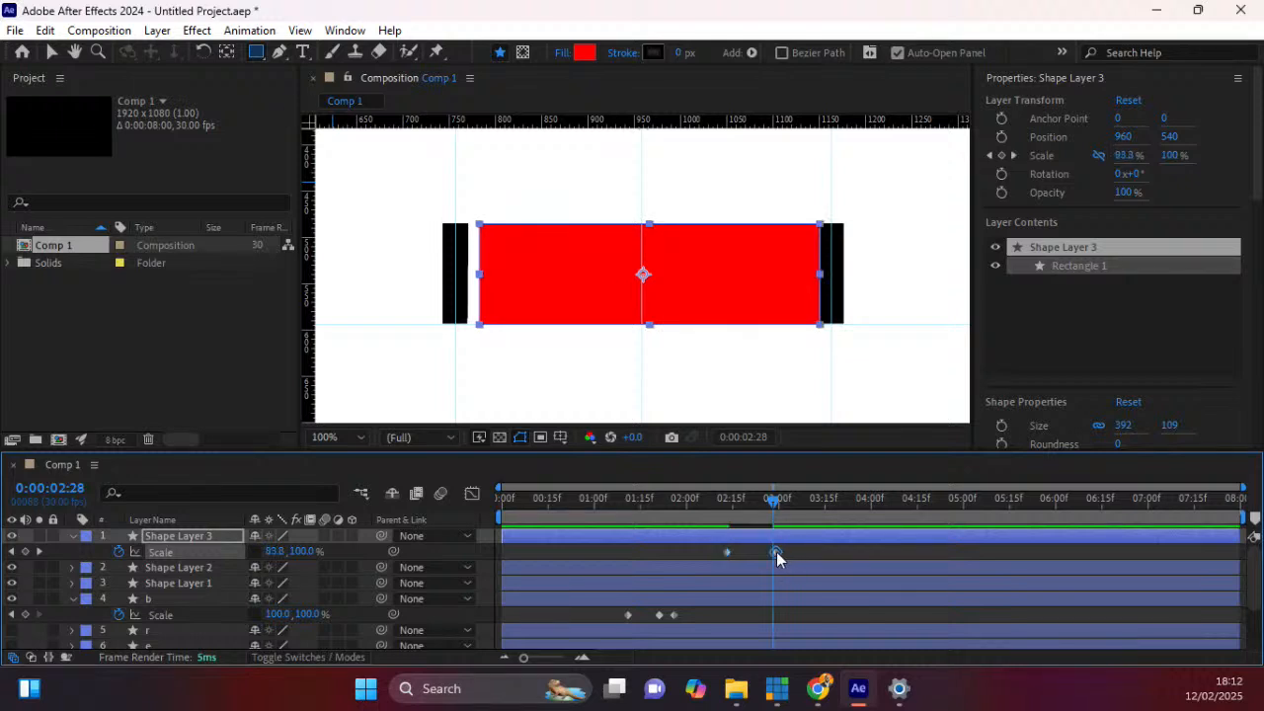
{"action": "left_click", "coordinate": [776, 552]}
{"action": "left_click_drag", "start_coordinate": [776, 552], "coordinate": [773, 551]}
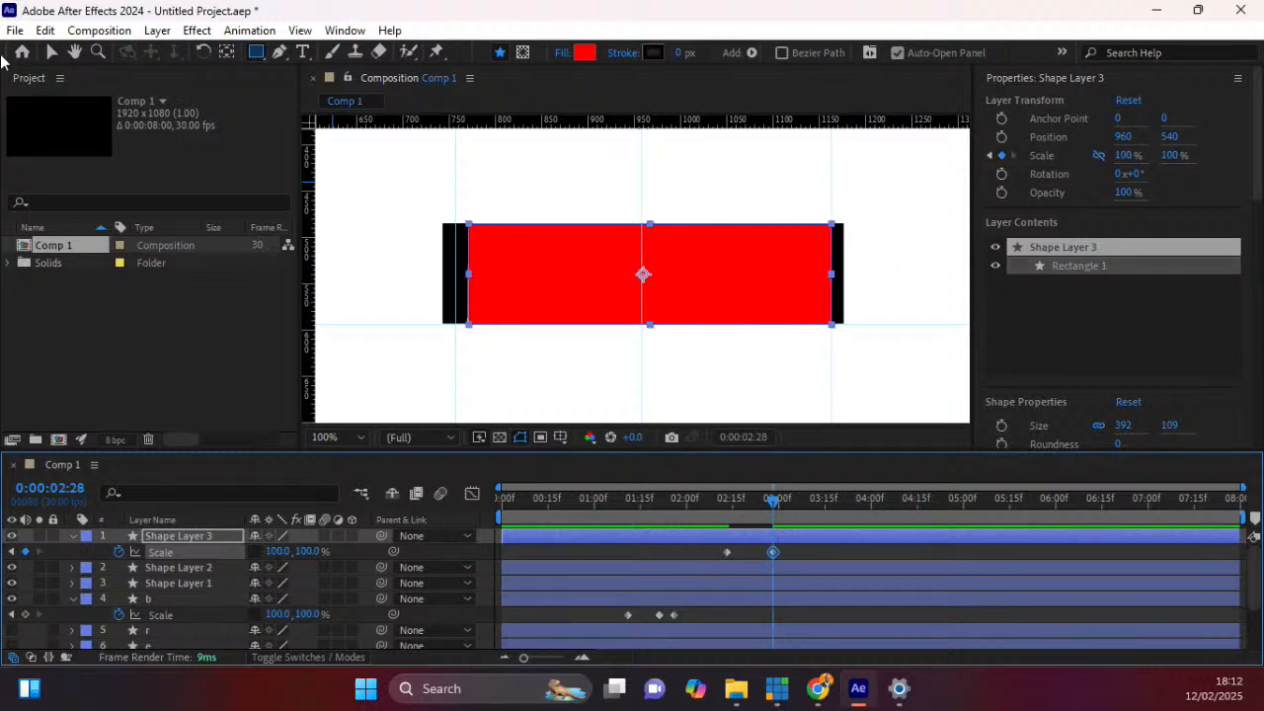
With the Selection tool active, hide the guides in the composition view.
{"action": "left_click", "coordinate": [51, 51]}
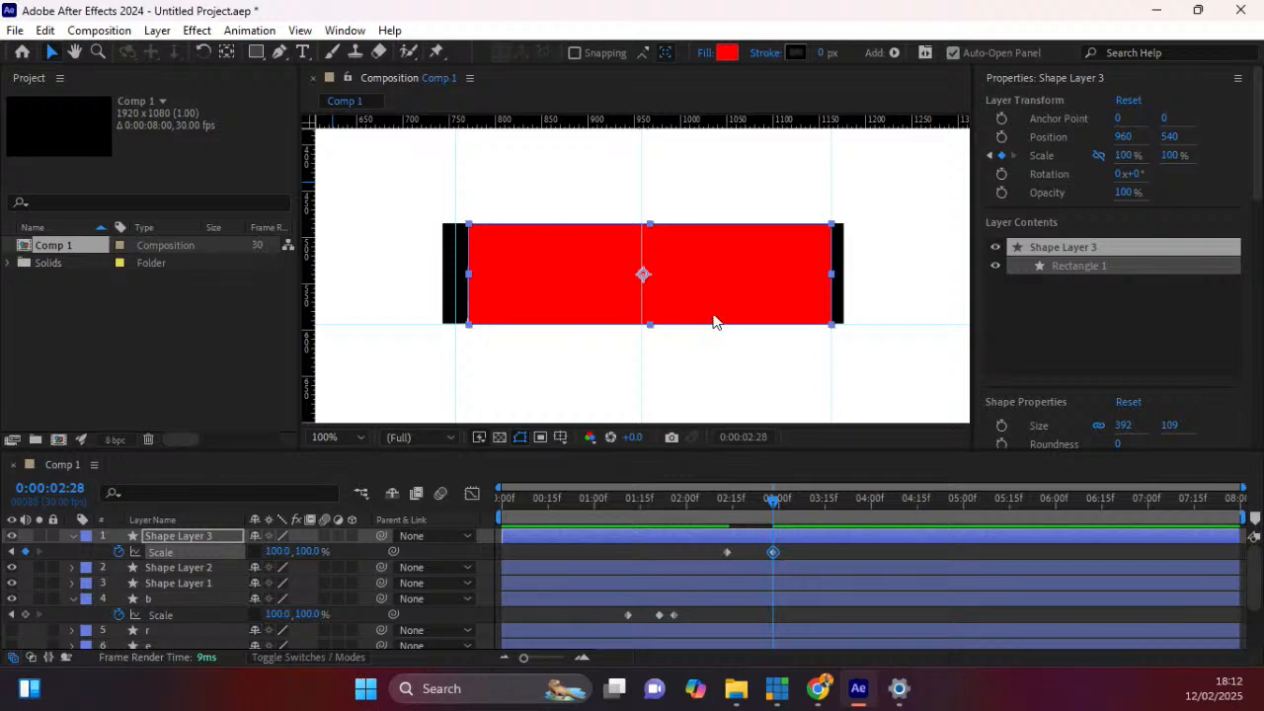
{"action": "left_click", "coordinate": [830, 274]}
{"action": "mouse_move", "coordinate": [830, 273]}
{"action": "left_mouse_down"}
{"action": "mouse_move", "coordinate": [815, 275]}
{"action": "mouse_move", "coordinate": [842, 272]}
{"action": "left_mouse_up"}
{"action": "key", "text": "ctrl+;"}
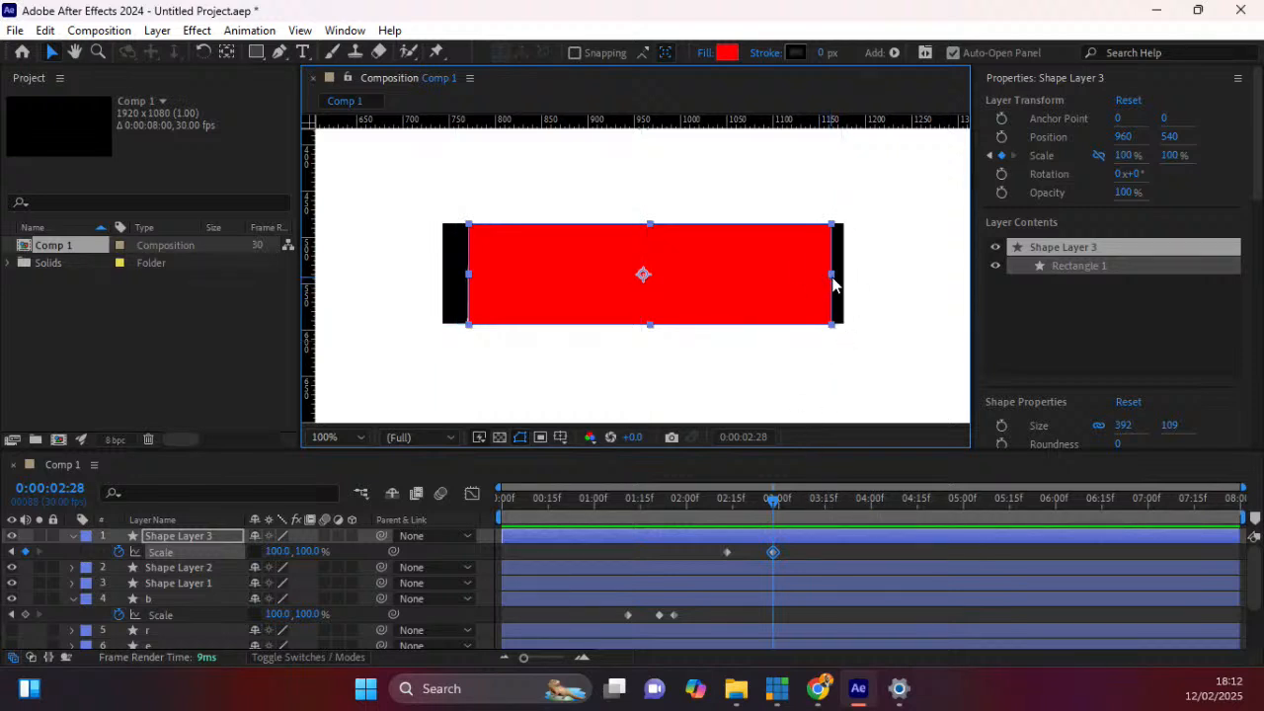
Fit the red rectangle between the bars at about 95.6% by 93.6% scale, positioned at about 954, 541.
{"action": "mouse_move", "coordinate": [830, 283]}
{"action": "left_mouse_down"}
{"action": "mouse_move", "coordinate": [810, 282]}
{"action": "mouse_move", "coordinate": [821, 277]}
{"action": "left_mouse_up"}
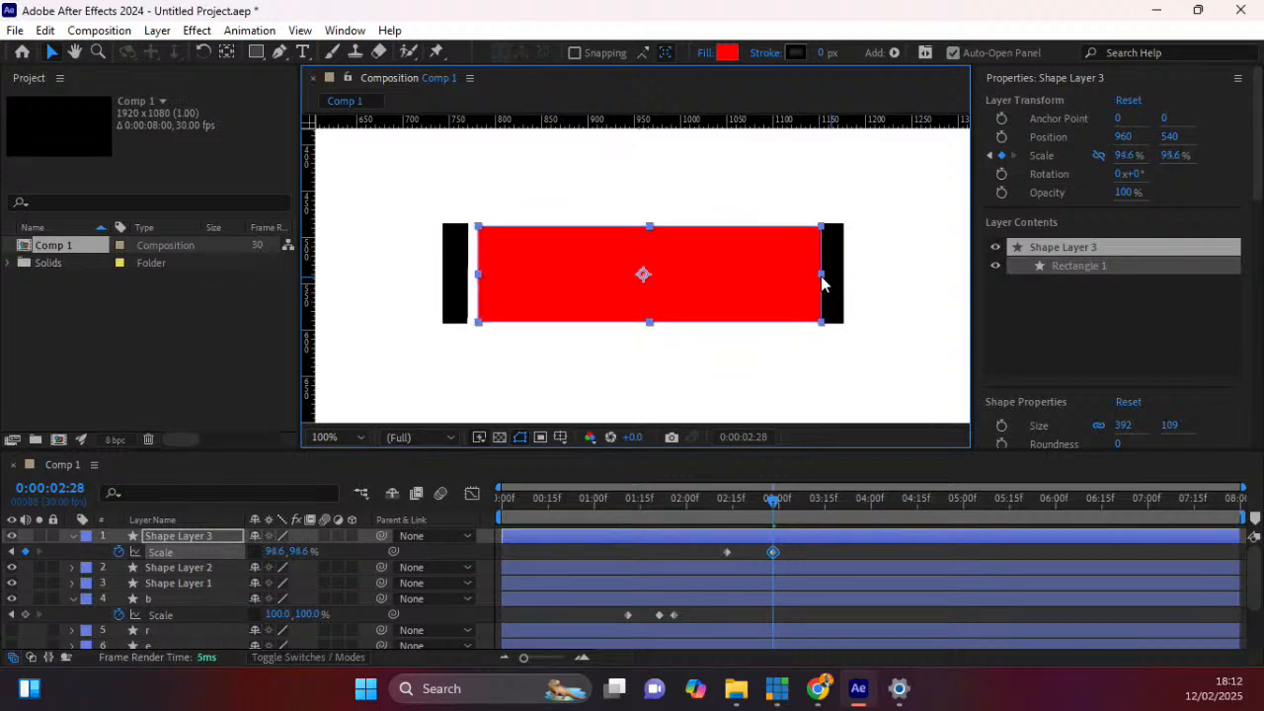
{"action": "key", "text": "ctrl+z"}
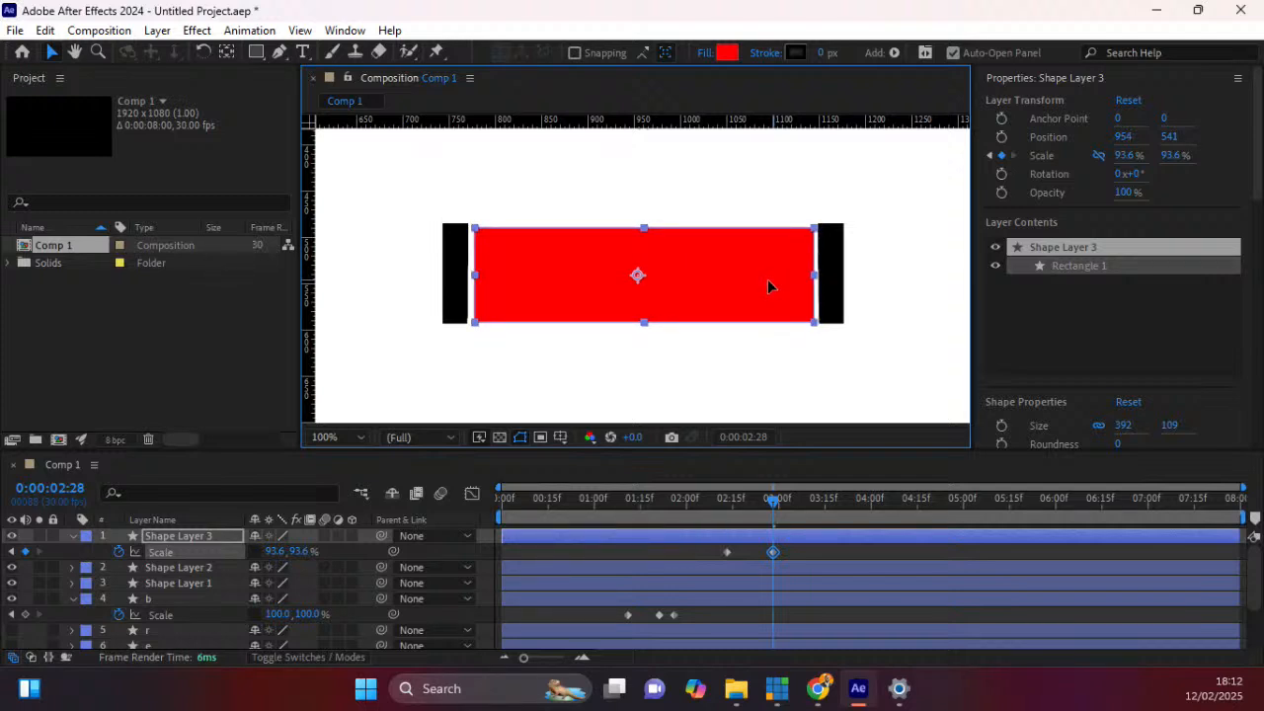
{"action": "left_click_drag", "start_coordinate": [814, 277], "coordinate": [818, 279]}
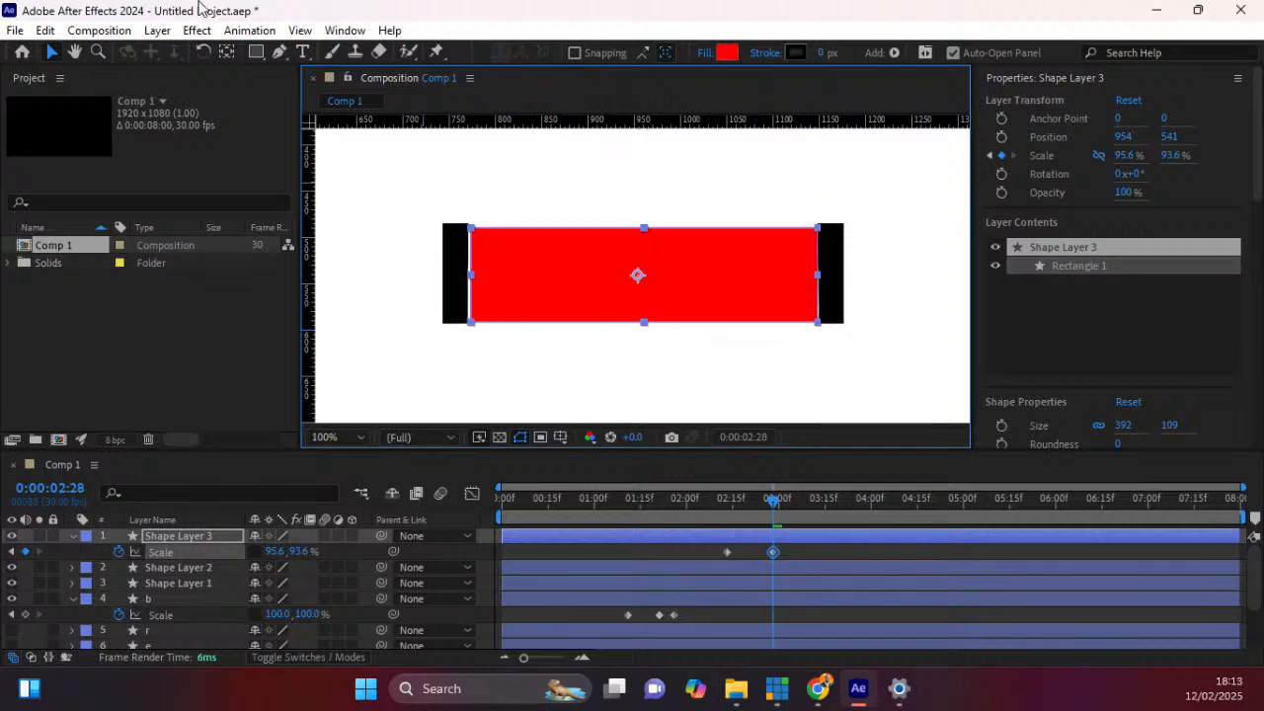
Centre the red rectangle's anchor point and nudge the layer 1 px to the left.
{"action": "left_click", "coordinate": [226, 52]}
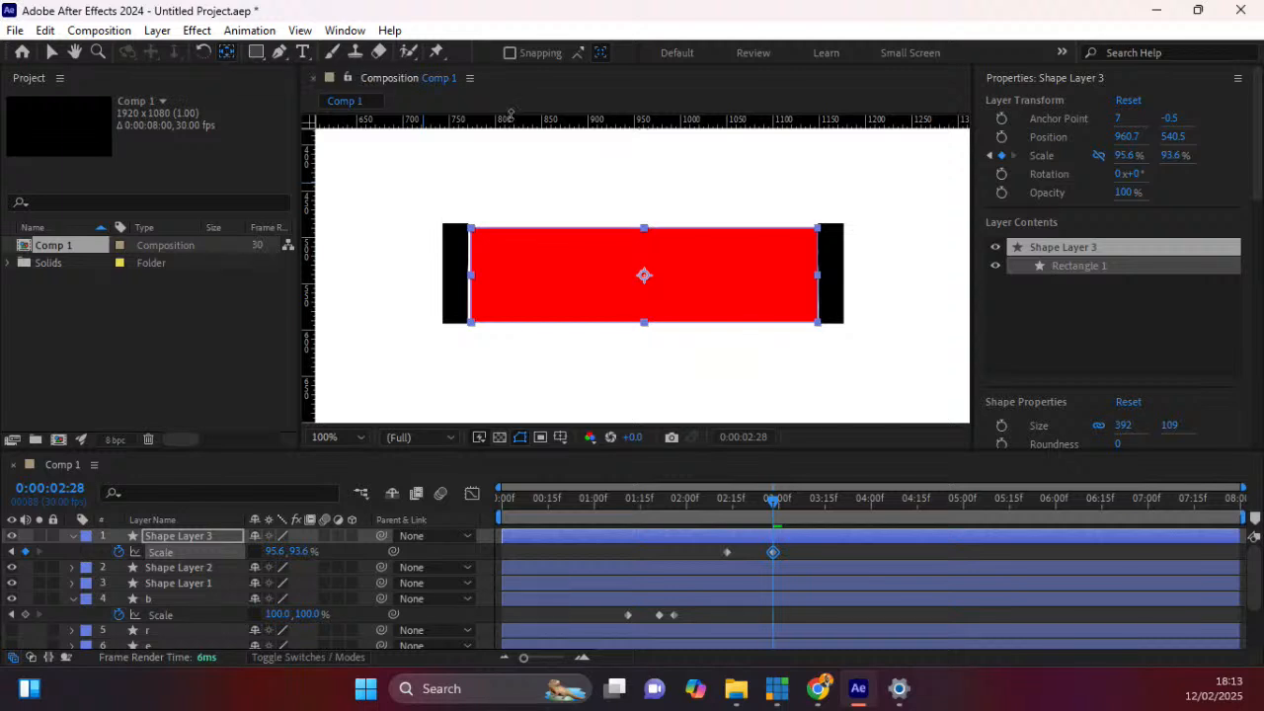
{"action": "key", "text": "Left"}
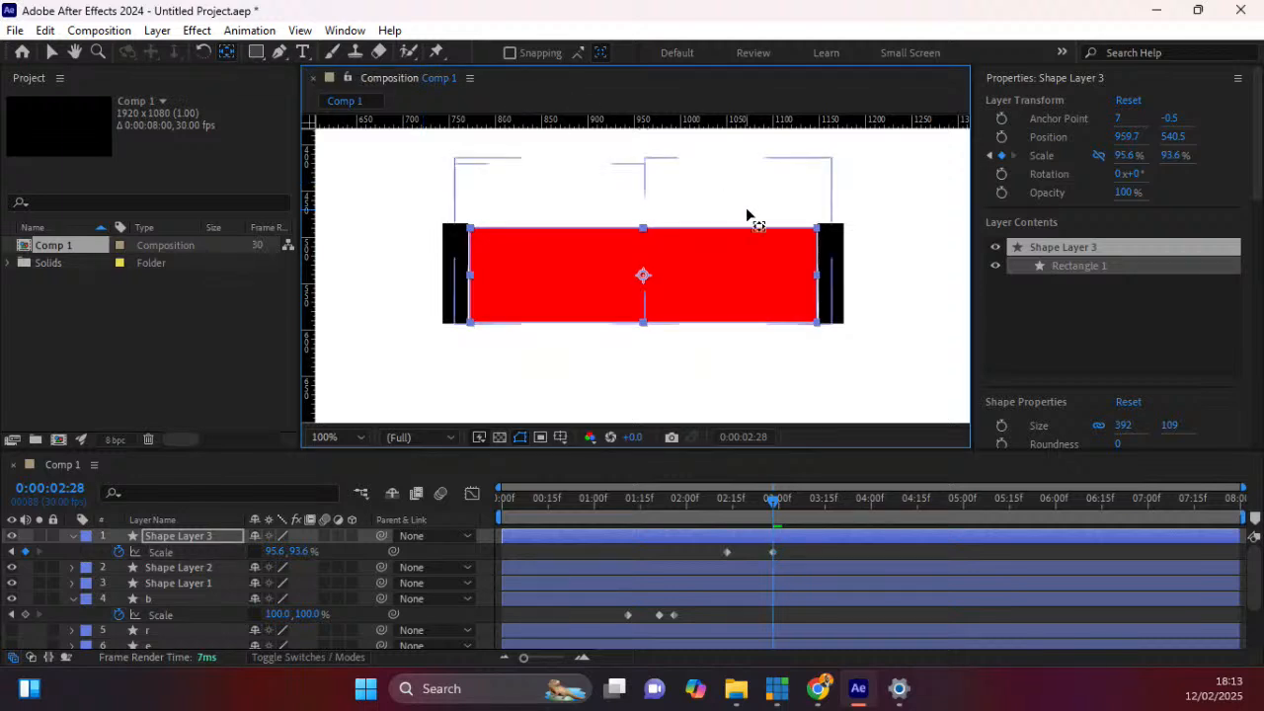
At 0:00:02:29, enlarge the red rectangle to about 96.6% by 94.6% so it meets both bars.
{"action": "mouse_move", "coordinate": [766, 504]}
{"action": "left_mouse_down"}
{"action": "mouse_move", "coordinate": [727, 500]}
{"action": "mouse_move", "coordinate": [776, 501]}
{"action": "left_mouse_up"}
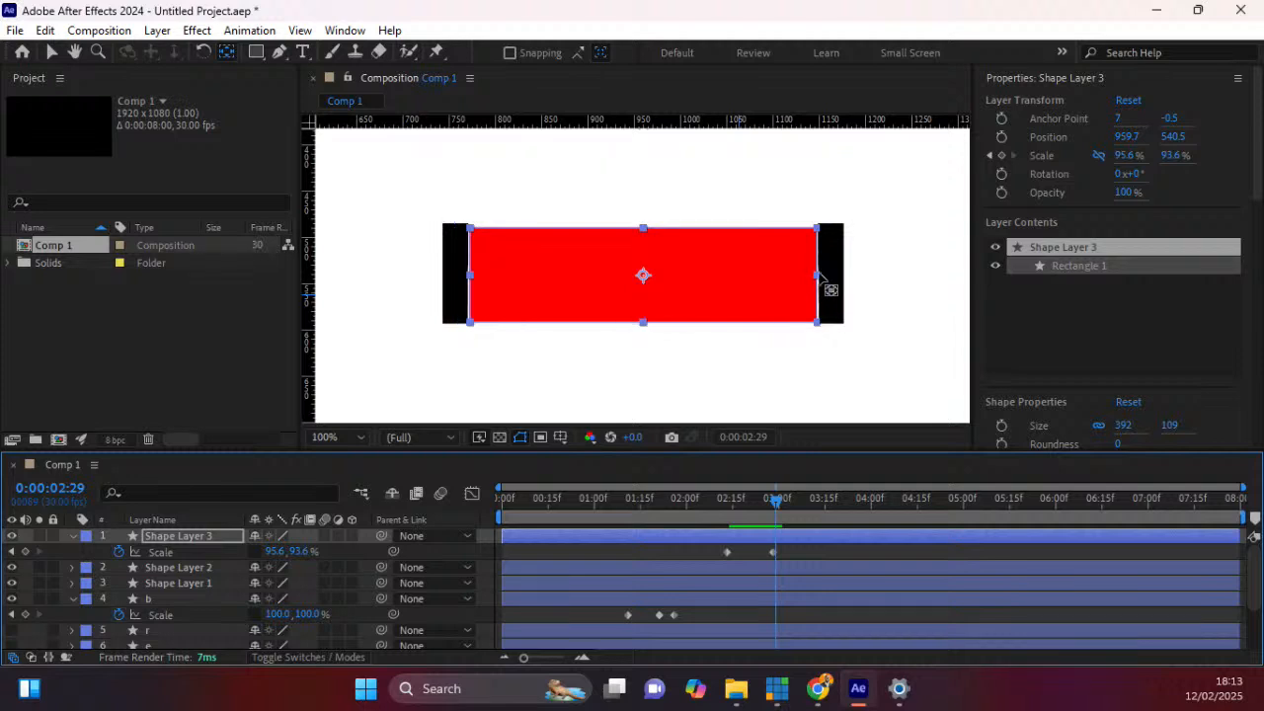
{"action": "left_click", "coordinate": [53, 53]}
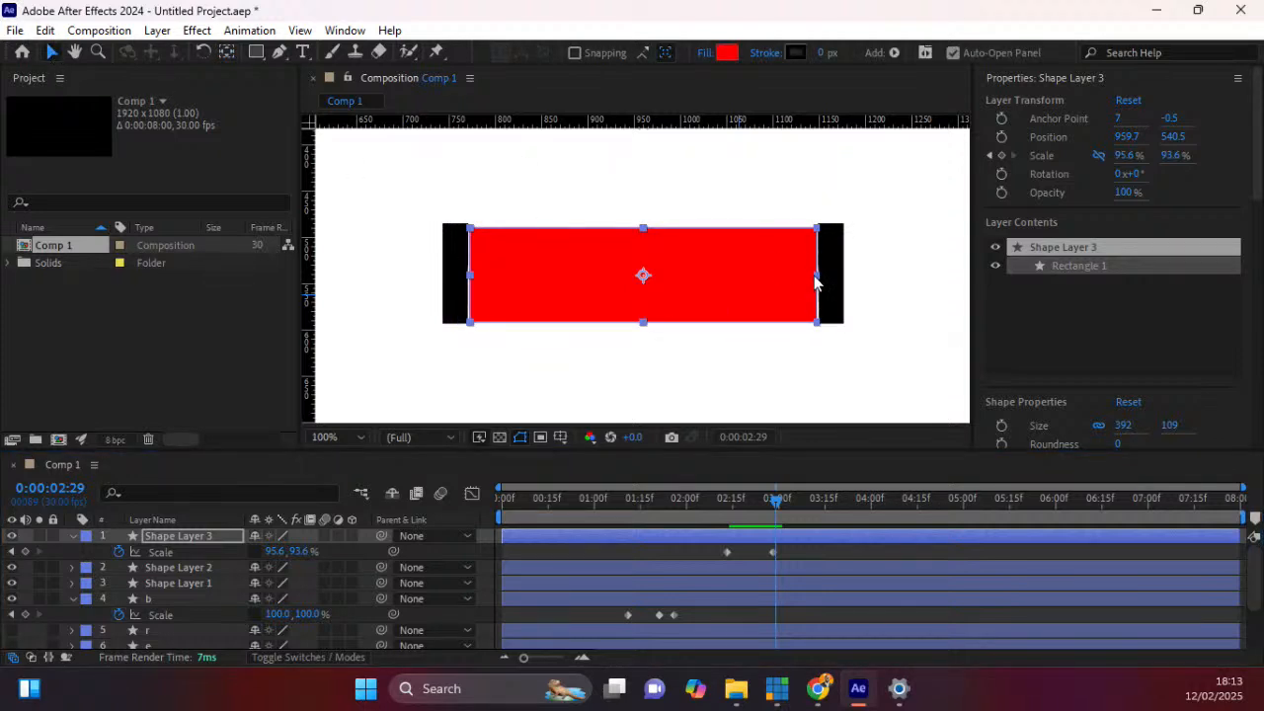
{"action": "left_click_drag", "start_coordinate": [815, 283], "coordinate": [816, 283]}
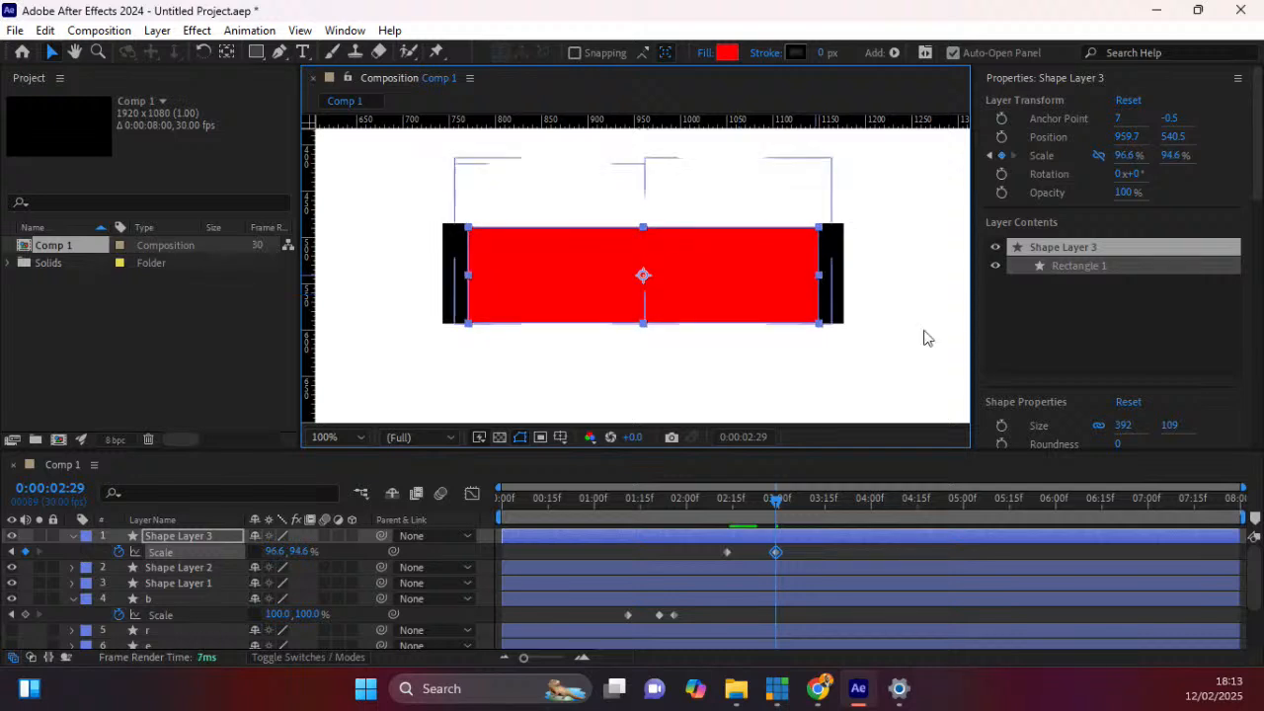
{"action": "left_click", "coordinate": [899, 296]}
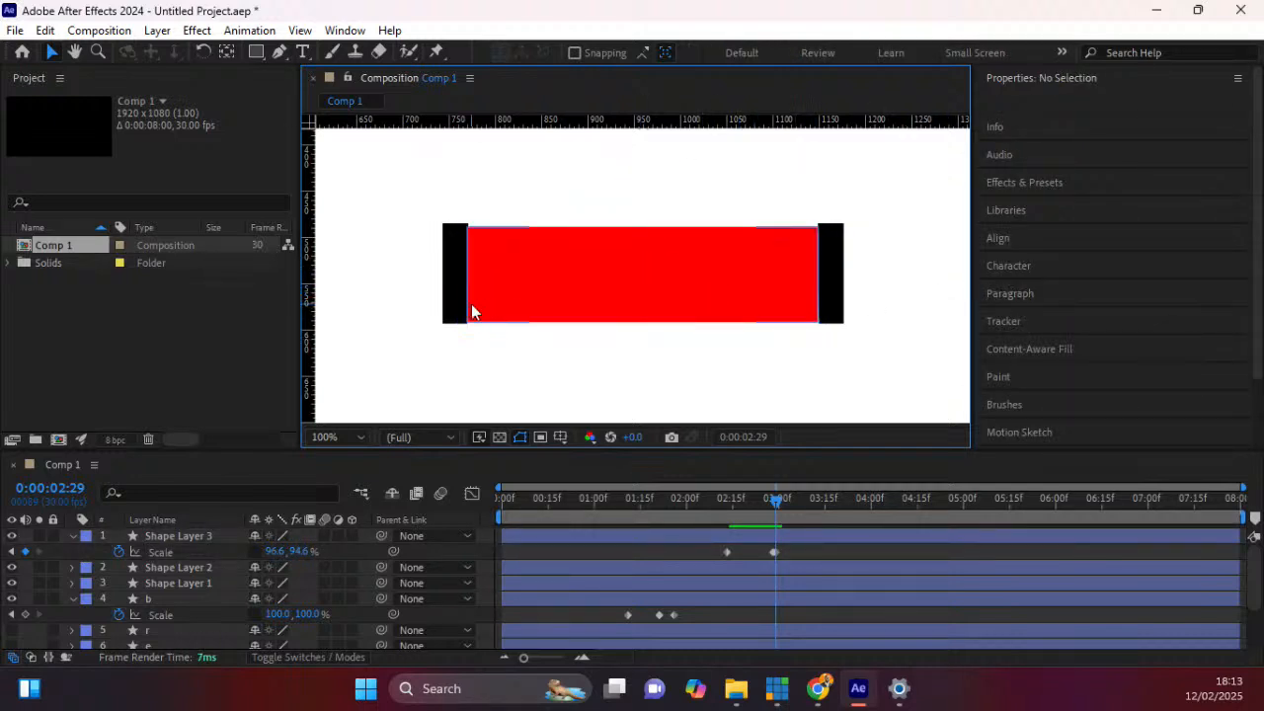
Delete the rectangle's Scale keyframe at 0:00:02:28 and move the 0:00:02:29 one slightly earlier, just before 0:00:02:28.
{"action": "left_click", "coordinate": [773, 551]}
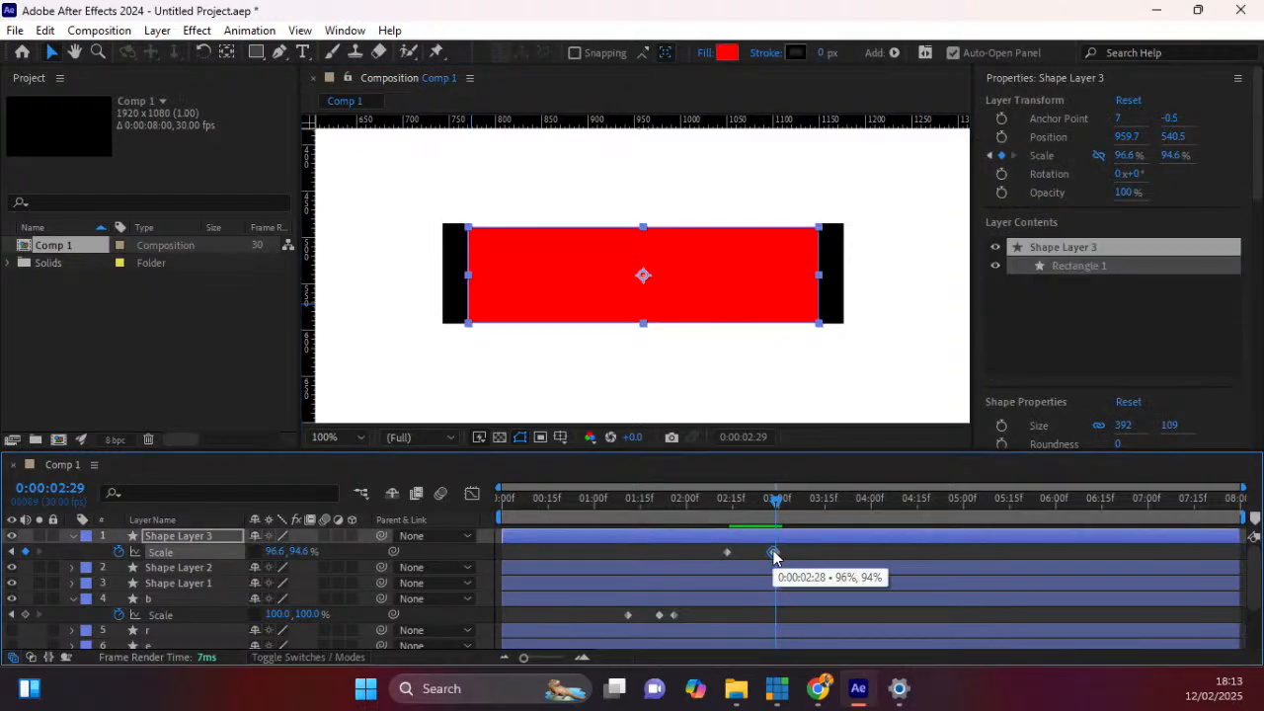
{"action": "key", "text": "Delete"}
{"action": "left_click", "coordinate": [776, 553]}
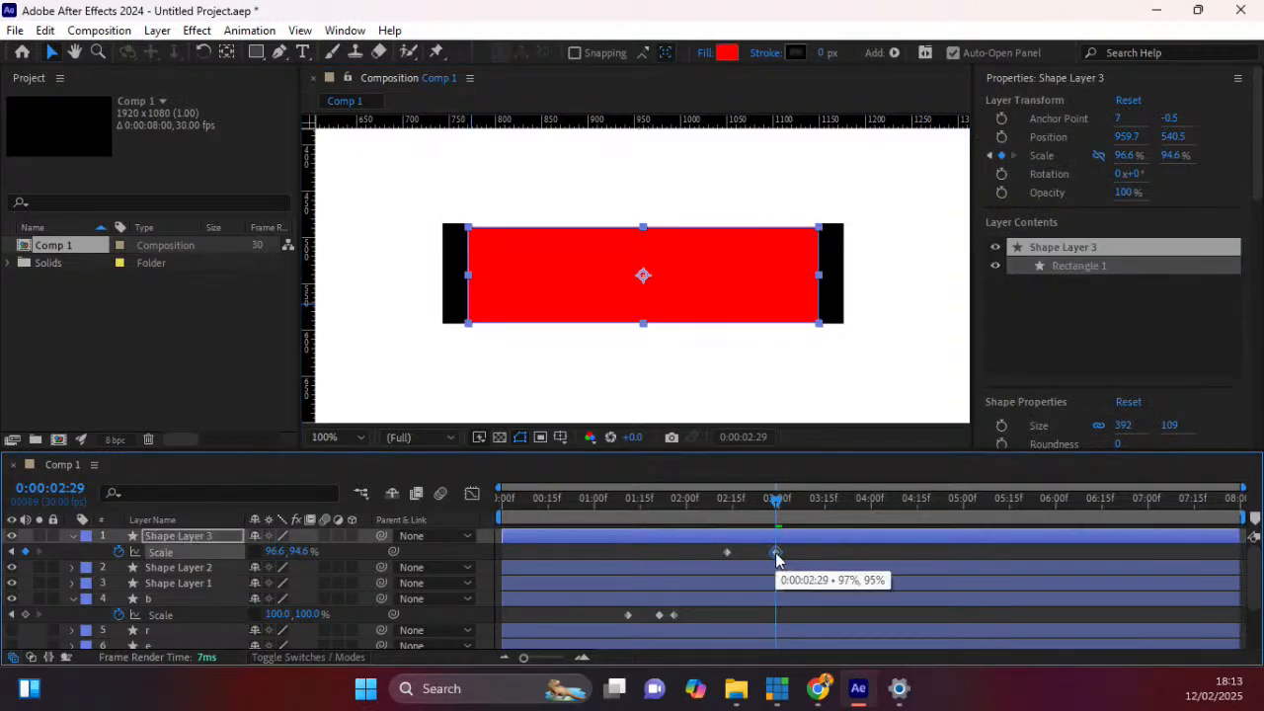
{"action": "mouse_move", "coordinate": [776, 500]}
{"action": "left_mouse_down"}
{"action": "mouse_move", "coordinate": [723, 509]}
{"action": "mouse_move", "coordinate": [775, 514]}
{"action": "mouse_move", "coordinate": [759, 508]}
{"action": "left_mouse_up"}
{"action": "left_click_drag", "start_coordinate": [777, 554], "coordinate": [768, 555]}
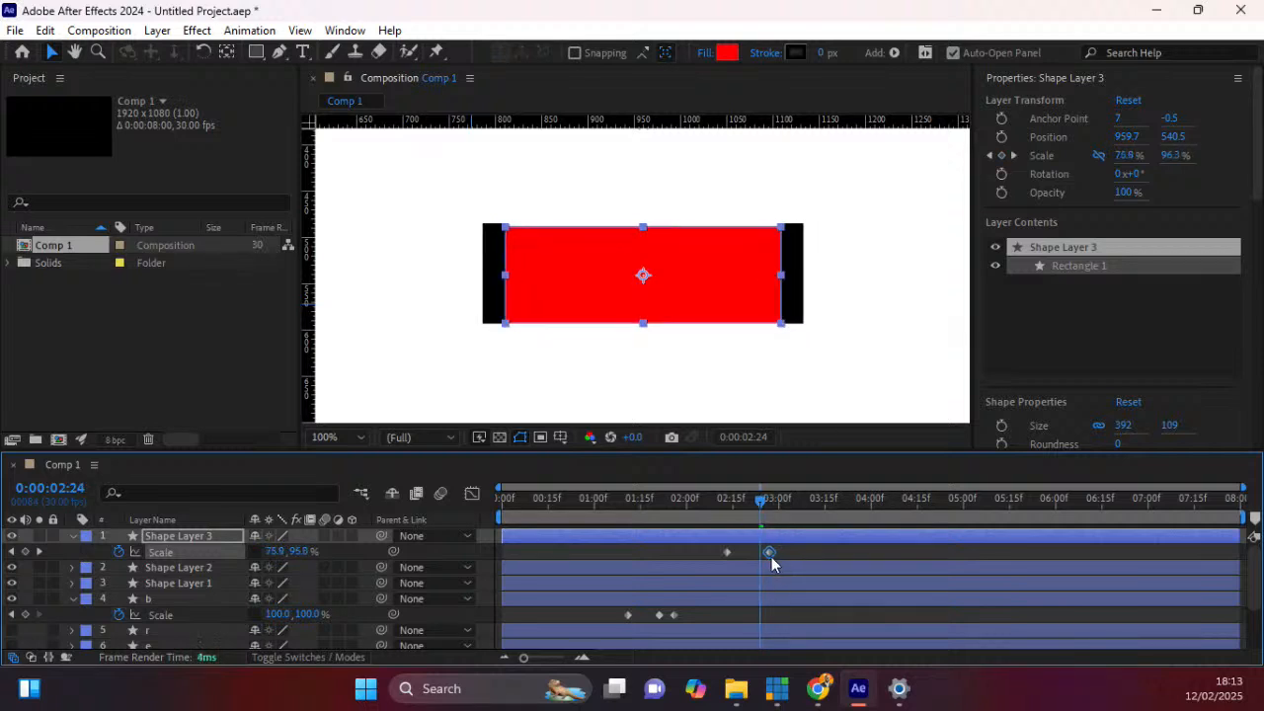
{"action": "left_click_drag", "start_coordinate": [764, 503], "coordinate": [773, 507]}
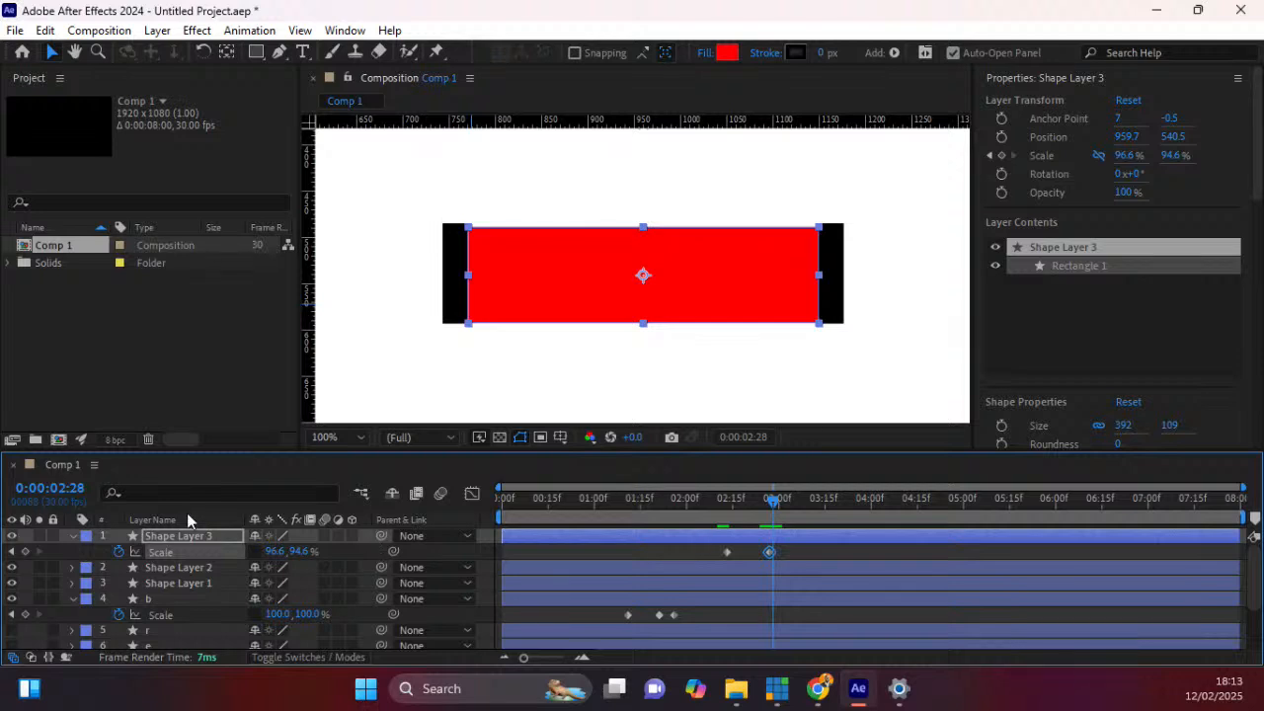
Move the red rectangle's layer between layers b and r, and rename it "reveal letters".
{"action": "left_click_drag", "start_coordinate": [170, 540], "coordinate": [163, 620]}
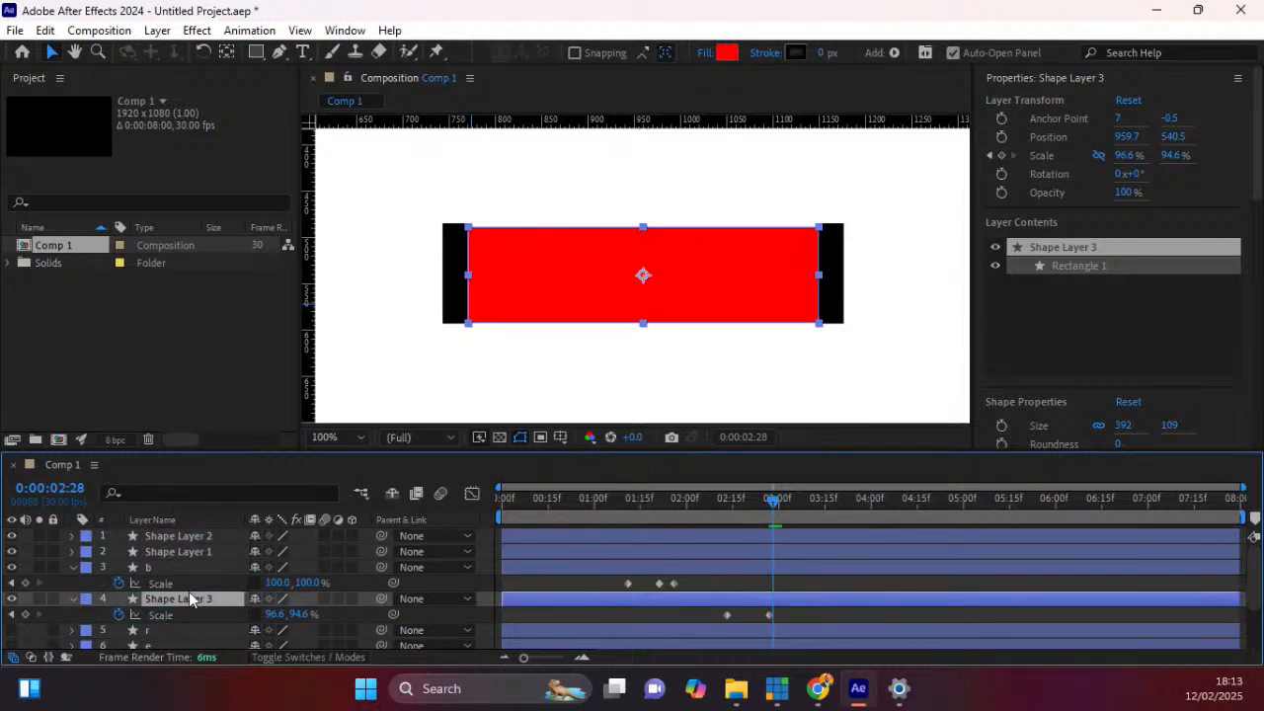
{"action": "right_click", "coordinate": [192, 603]}
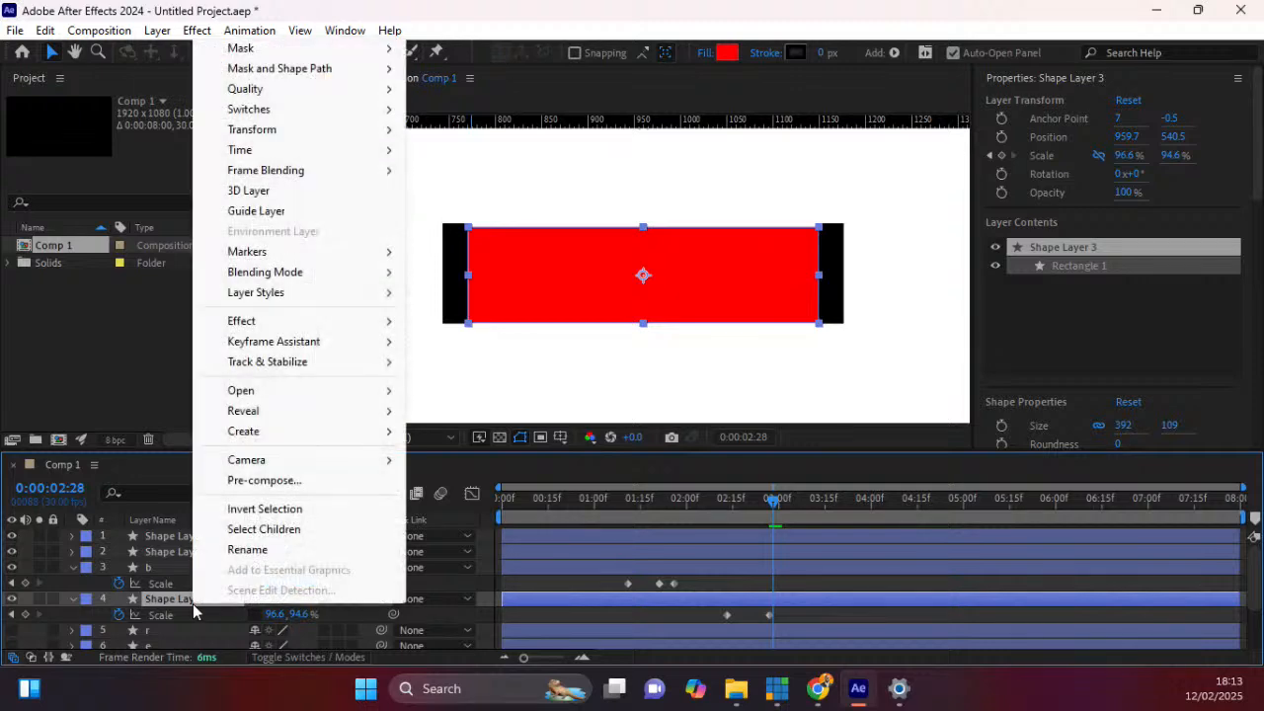
{"action": "left_click", "coordinate": [247, 550]}
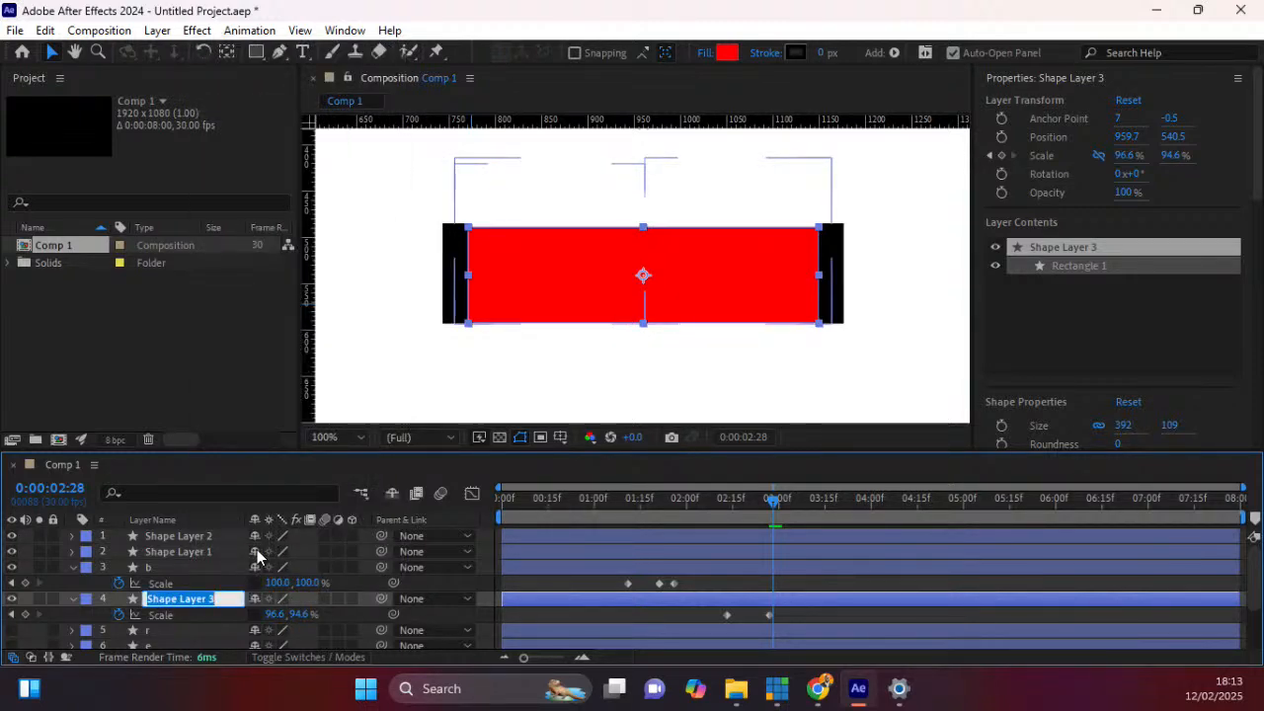
{"action": "type", "text": "reveal letters"}
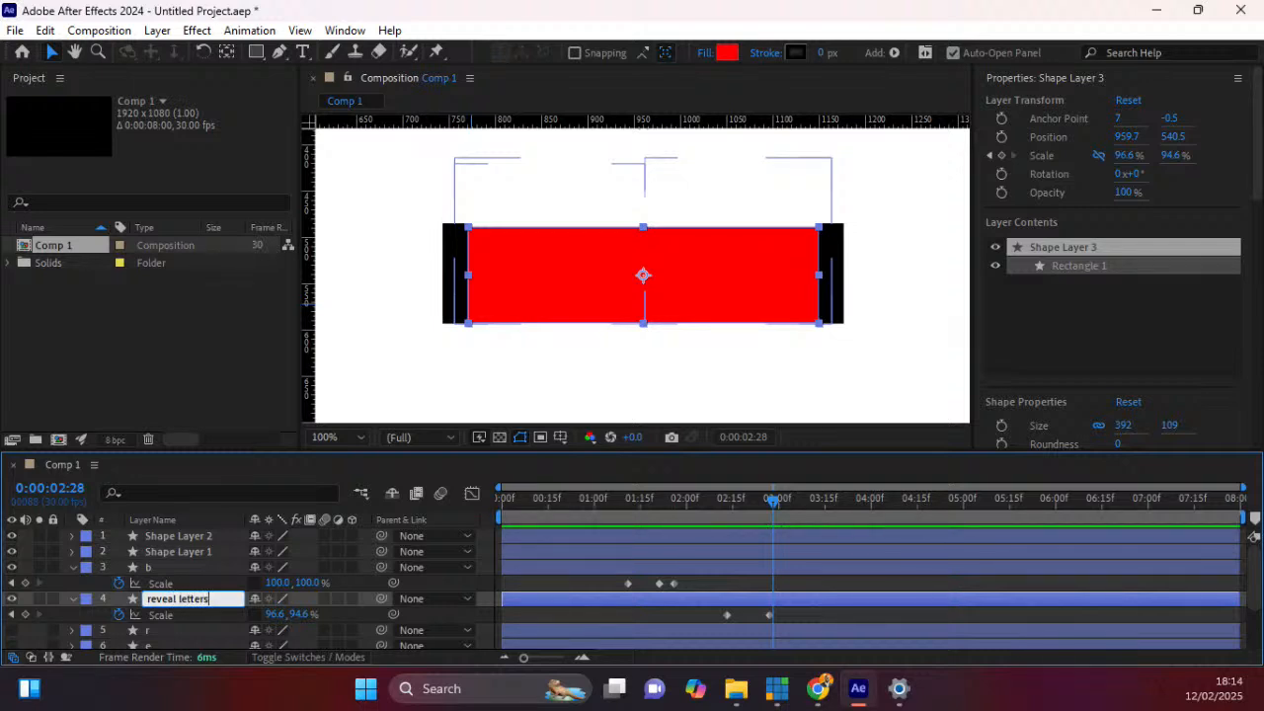
{"action": "key", "text": "Return"}
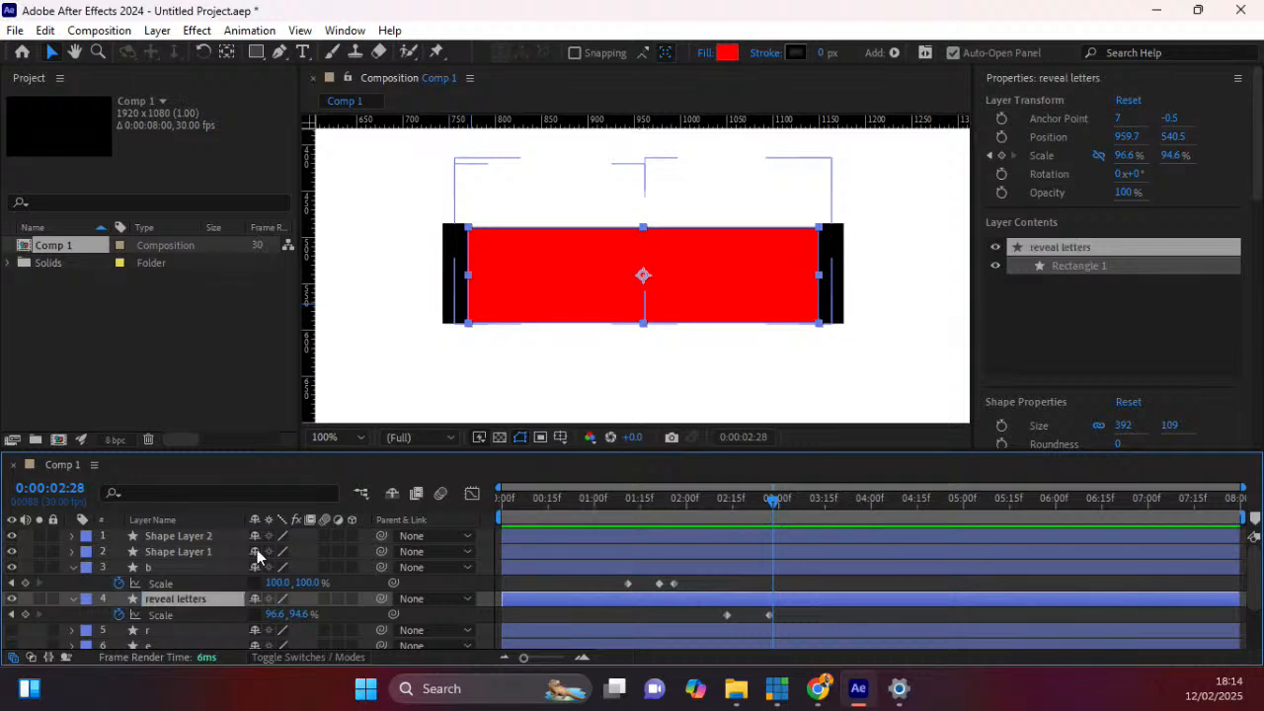
Make the r, e and a letter layers visible.
{"action": "left_click", "coordinate": [154, 633]}
{"action": "scroll", "coordinate": [15, 638], "scroll_direction": "down", "scroll_amount": 1}
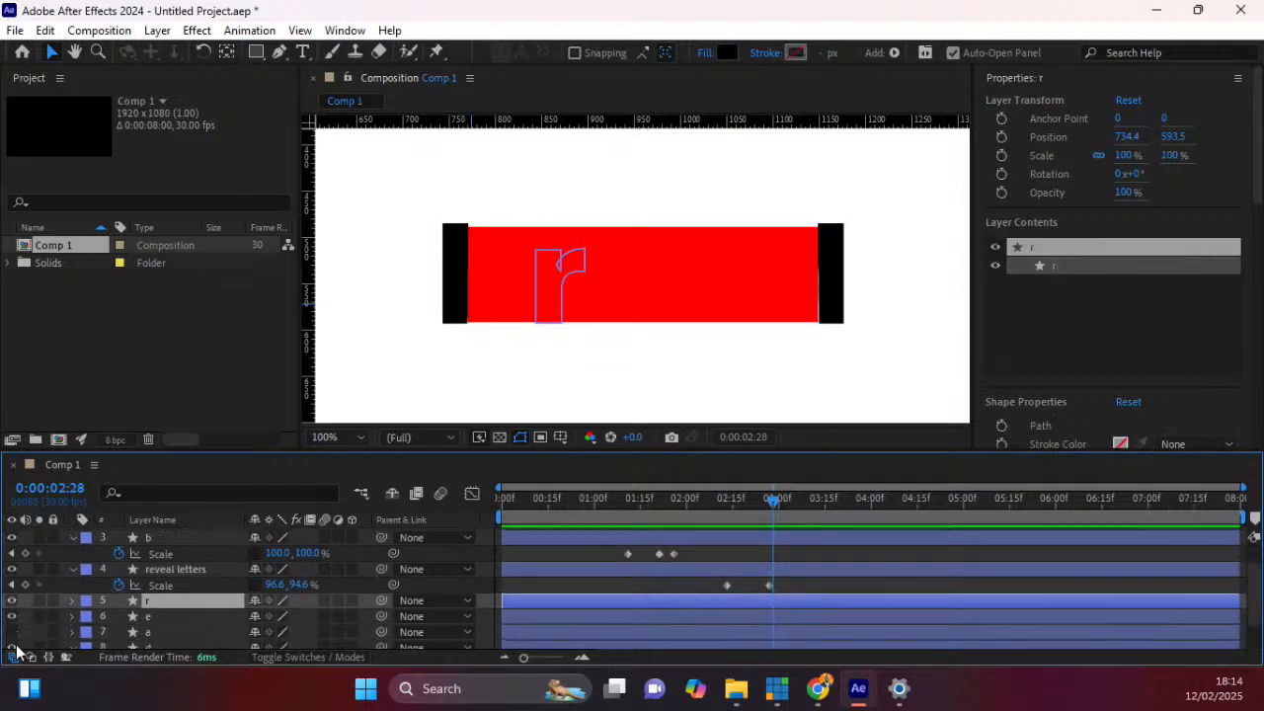
{"action": "left_click", "coordinate": [12, 633]}
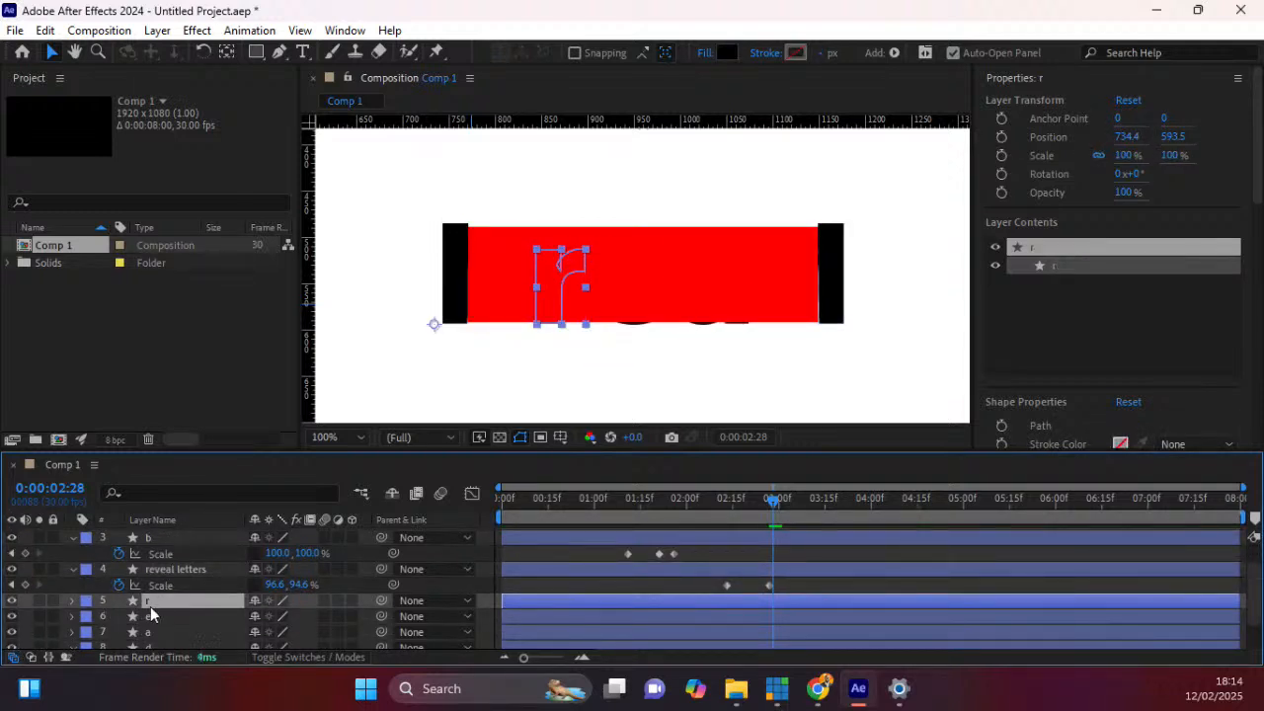
Set the reveal letters layer as the track matte for the r, e and a layers, and scrub through the reveal.
{"action": "left_click", "coordinate": [308, 657]}
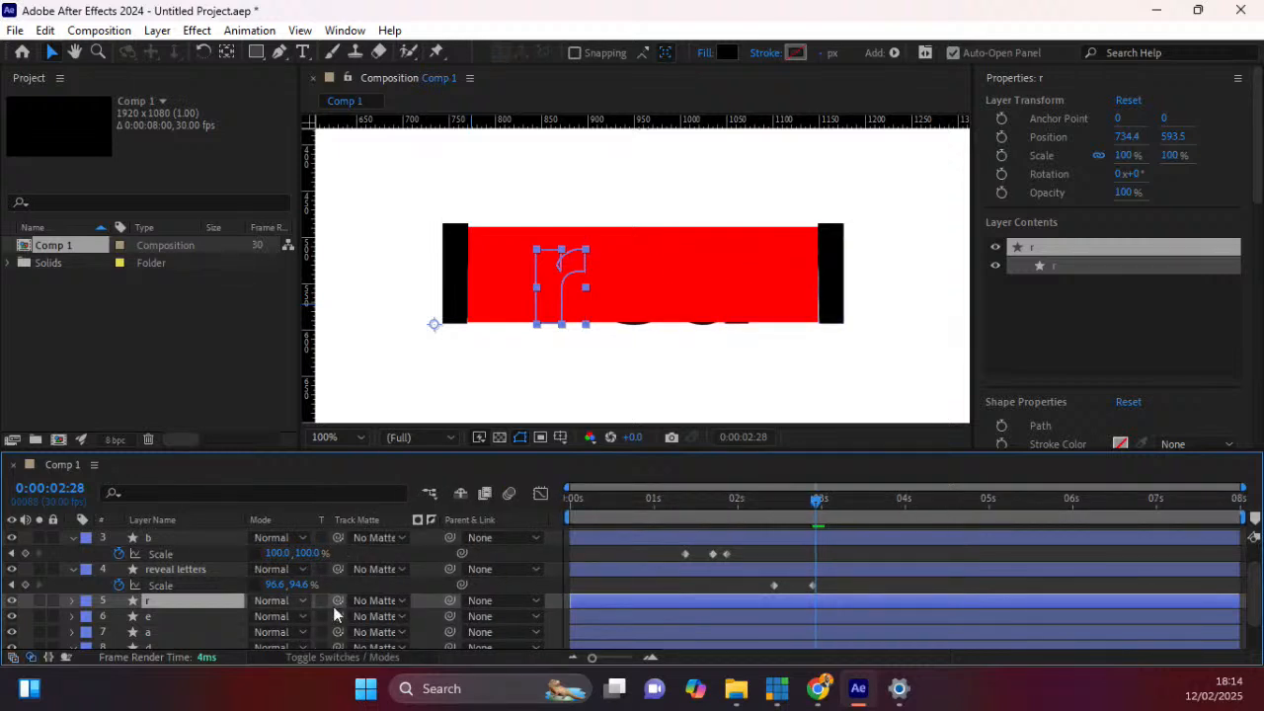
{"action": "left_click", "coordinate": [159, 630], "text": "shift"}
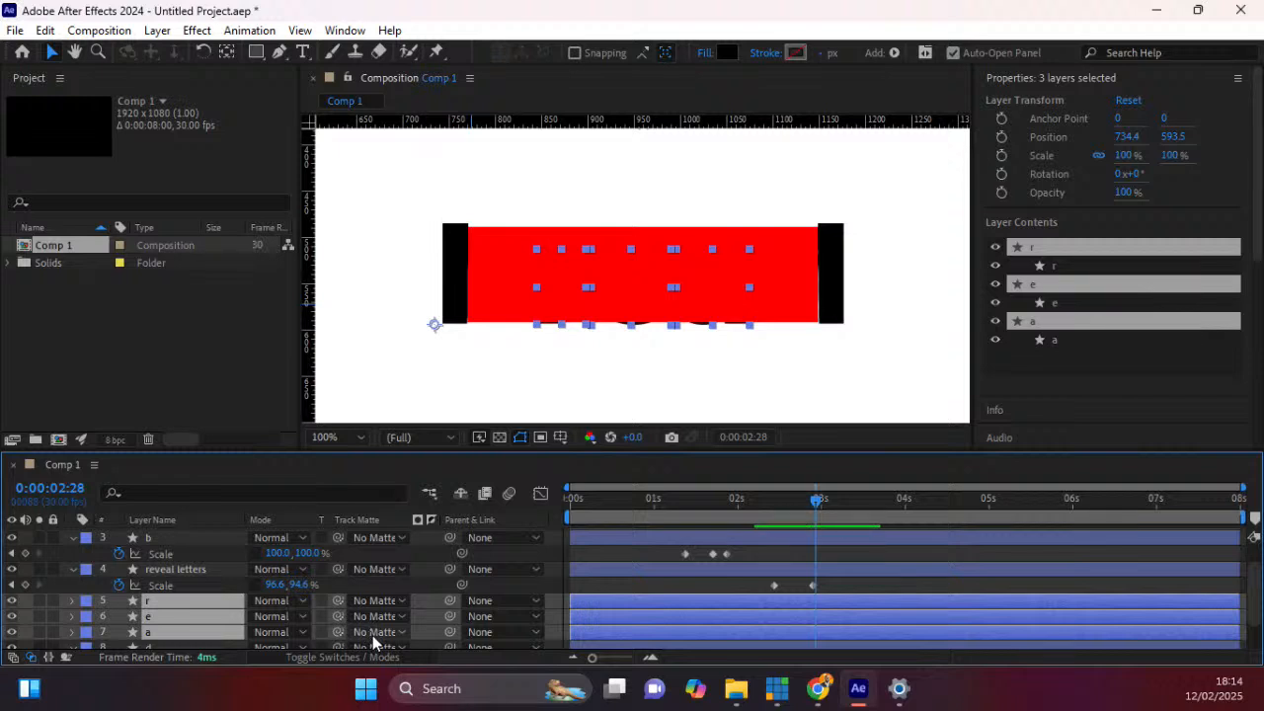
{"action": "left_click", "coordinate": [372, 632]}
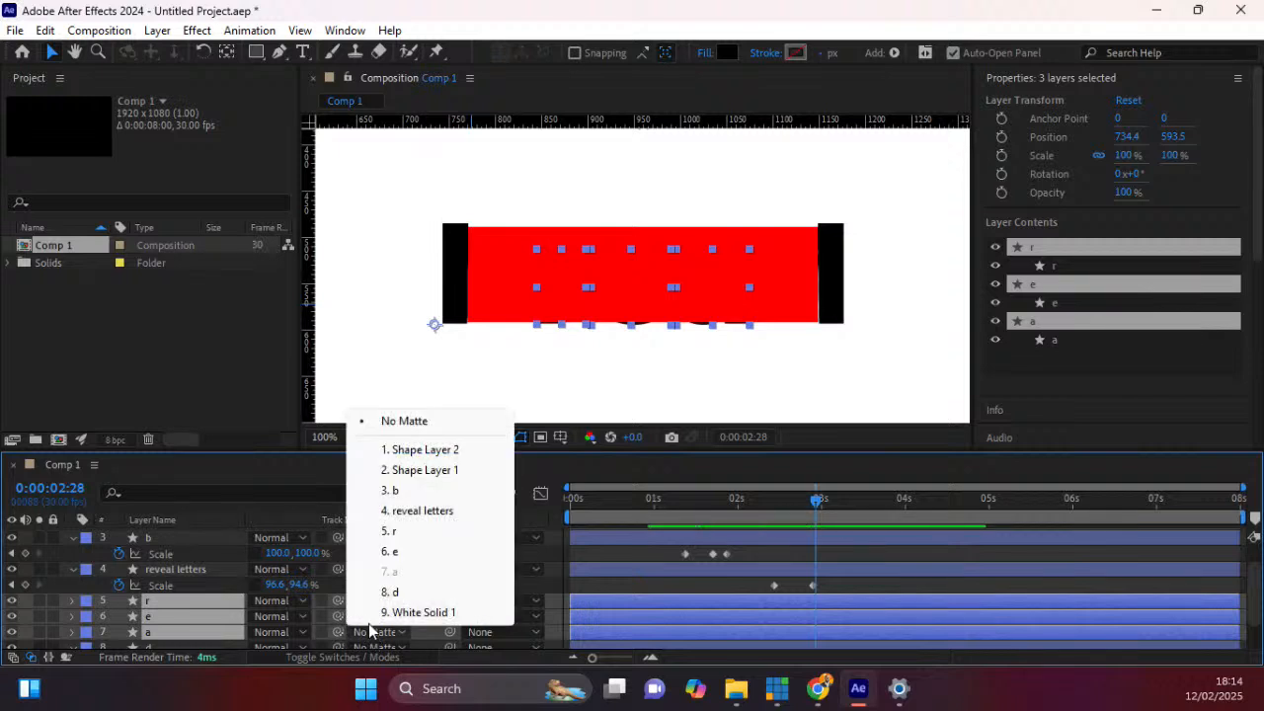
{"action": "left_click", "coordinate": [406, 511]}
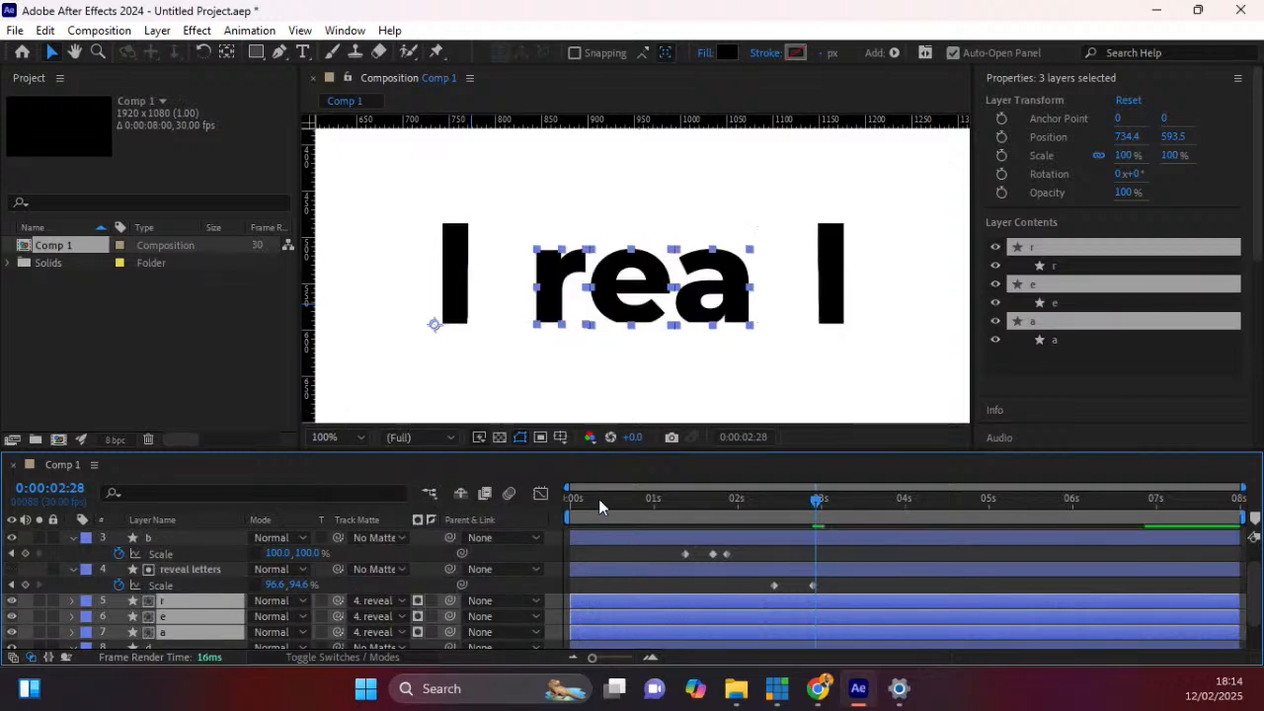
{"action": "left_click_drag", "start_coordinate": [602, 508], "coordinate": [806, 501]}
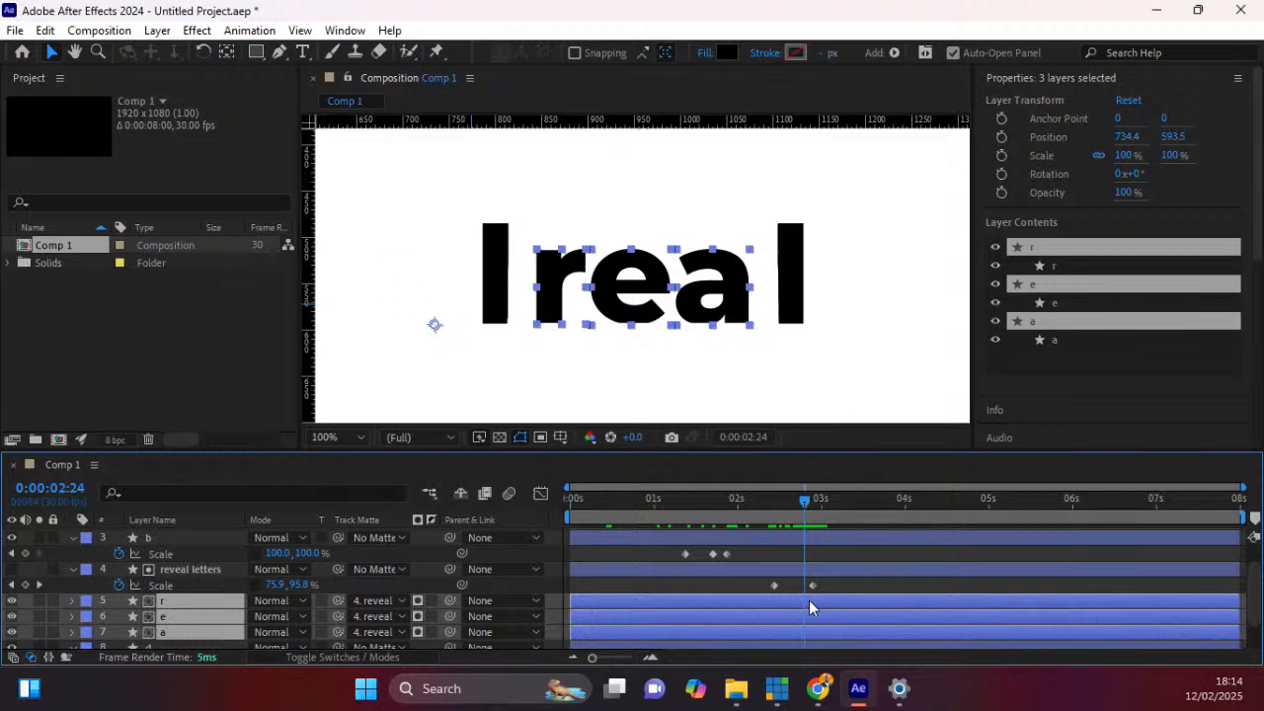
Shift all of layer b's Path keyframes earlier together so the first ones sit at 0:00:02:22.
{"action": "mouse_move", "coordinate": [804, 498]}
{"action": "left_mouse_down"}
{"action": "mouse_move", "coordinate": [847, 496]}
{"action": "mouse_move", "coordinate": [804, 508]}
{"action": "left_mouse_up"}
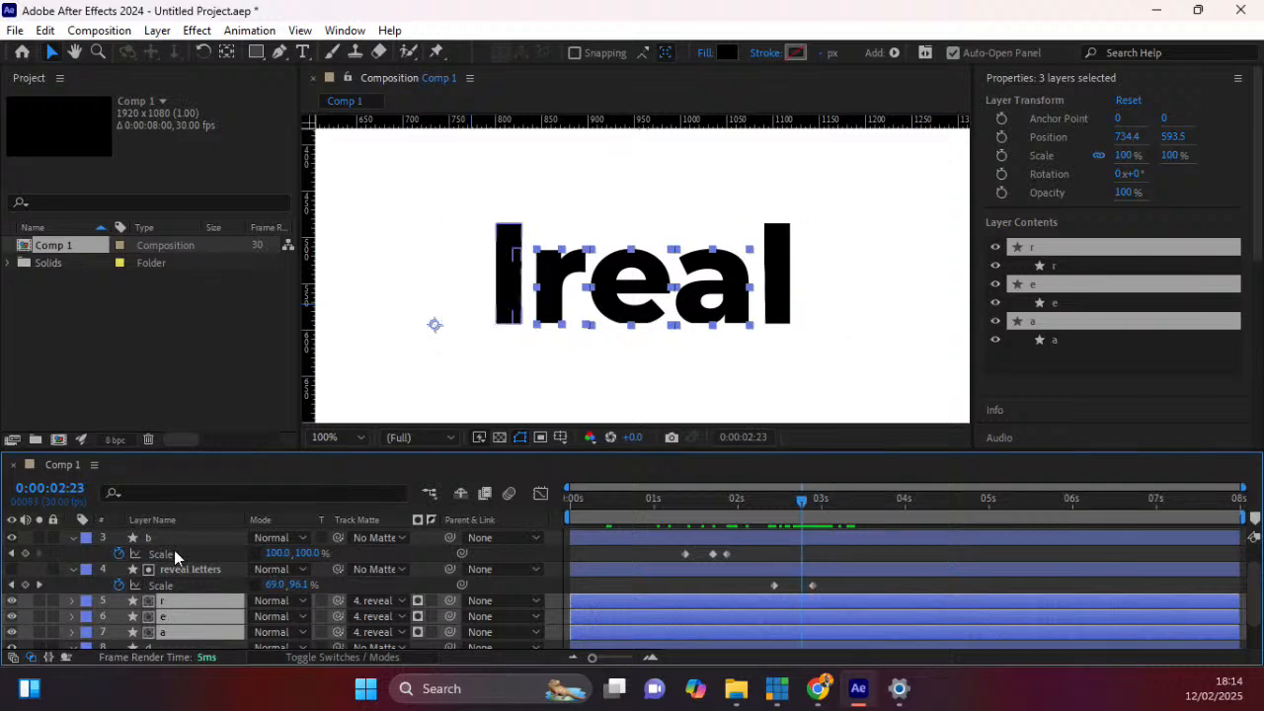
{"action": "left_click", "coordinate": [152, 537]}
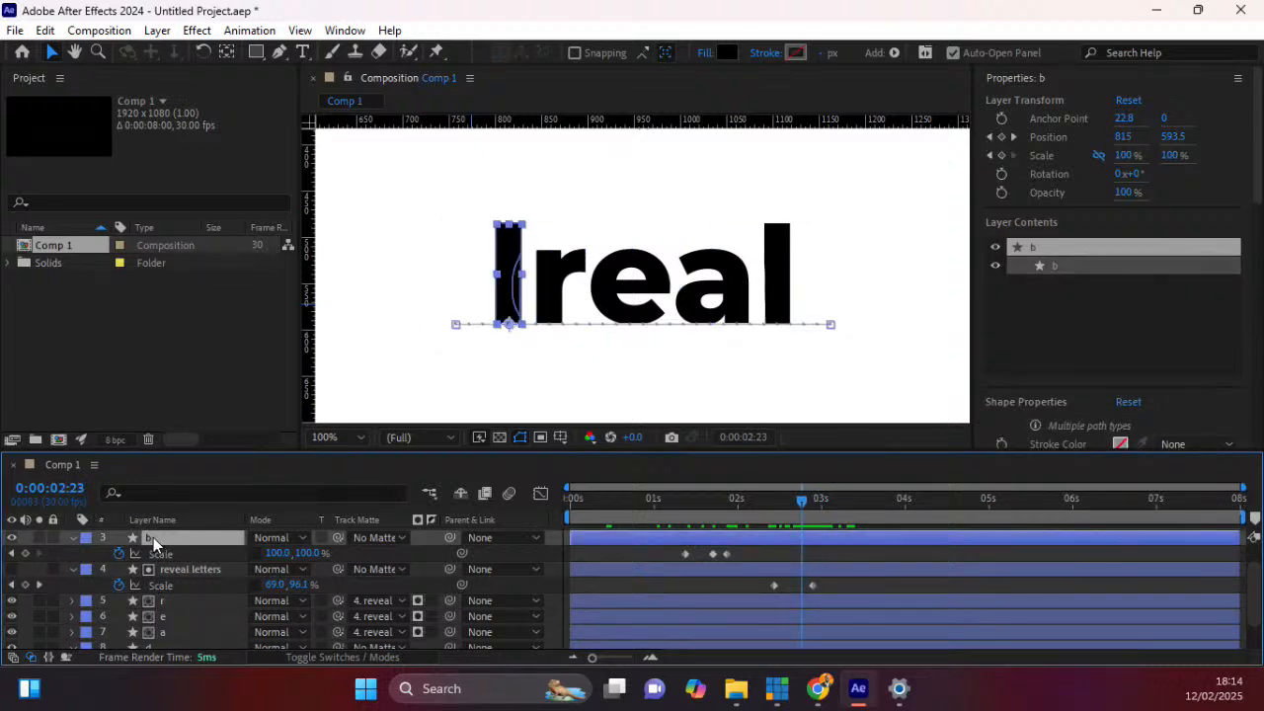
{"action": "key", "text": "u"}
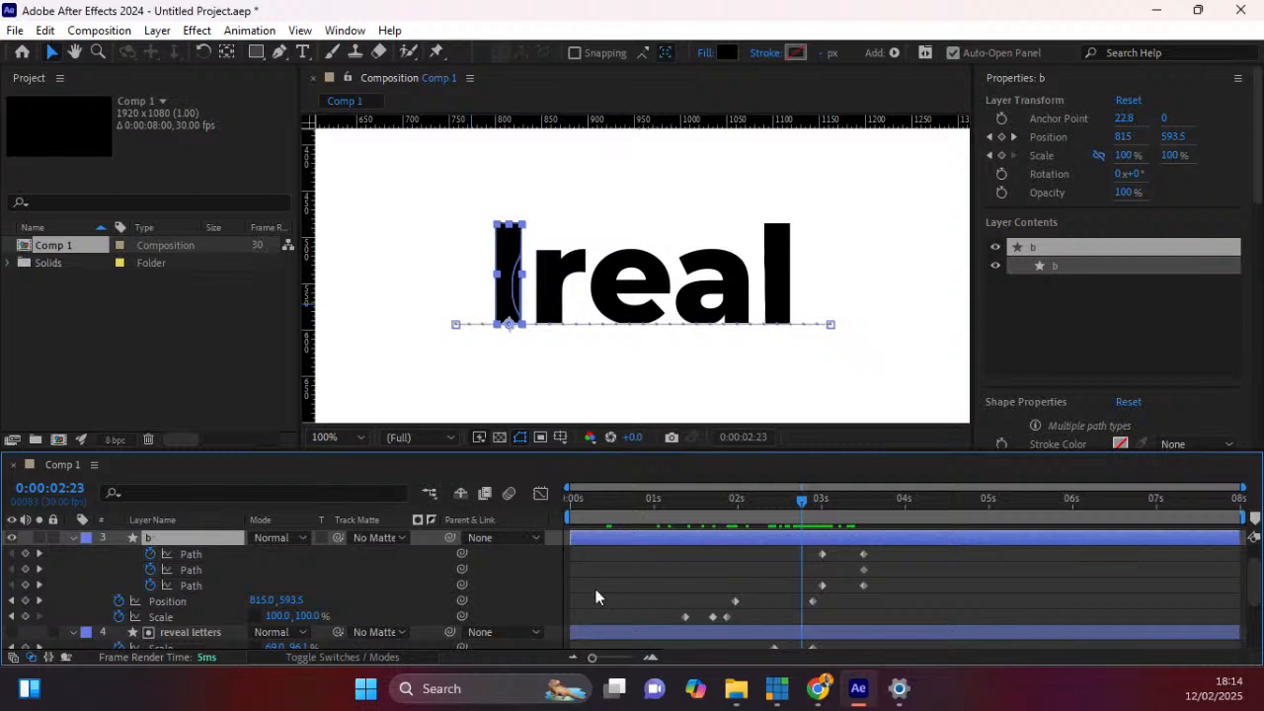
{"action": "left_click_drag", "start_coordinate": [880, 584], "coordinate": [801, 567]}
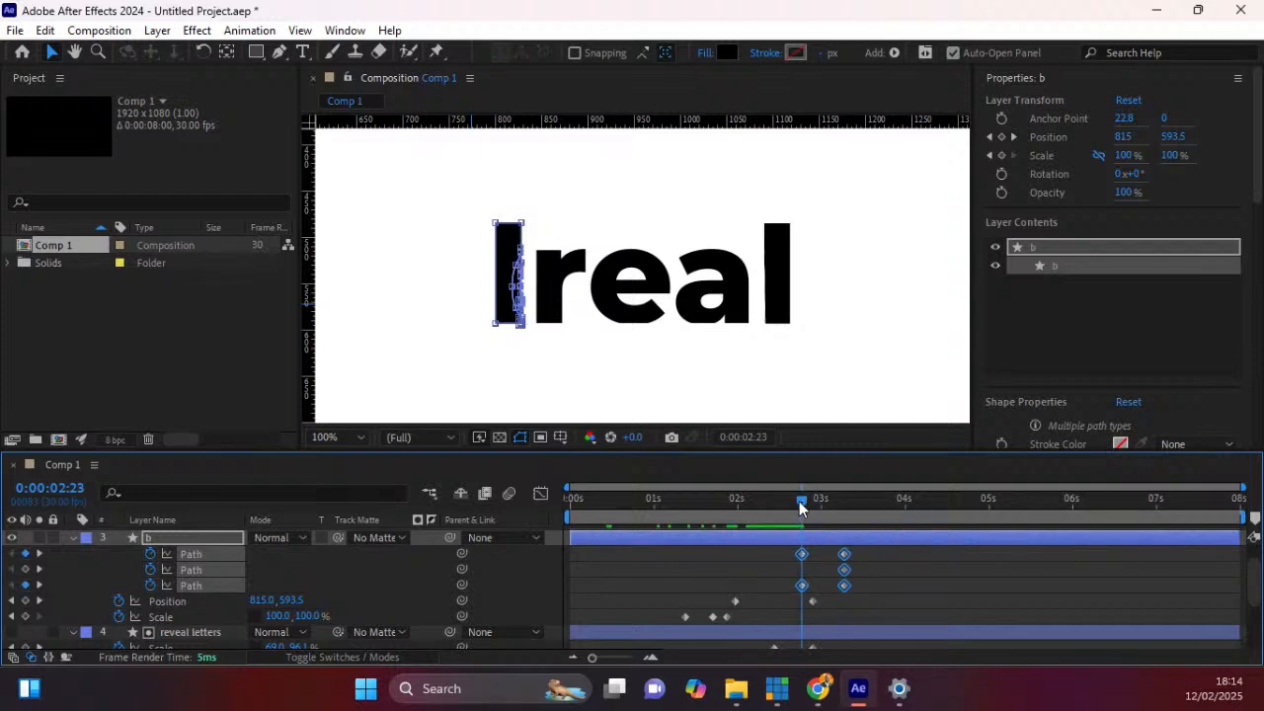
{"action": "left_click", "coordinate": [796, 505]}
{"action": "left_click", "coordinate": [800, 506]}
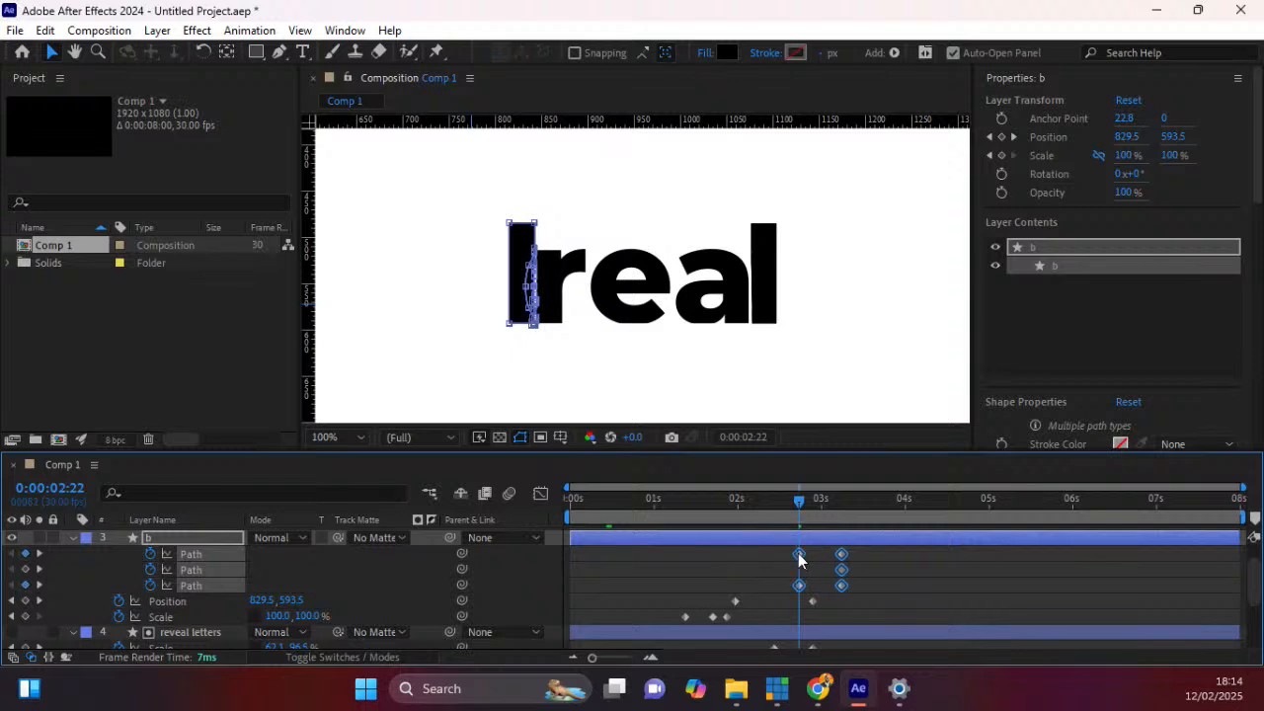
Shift all of layer d's Path keyframes earlier together so the first ones sit at 0:00:02:22.
{"action": "scroll", "coordinate": [951, 615], "scroll_direction": "down", "scroll_amount": 3}
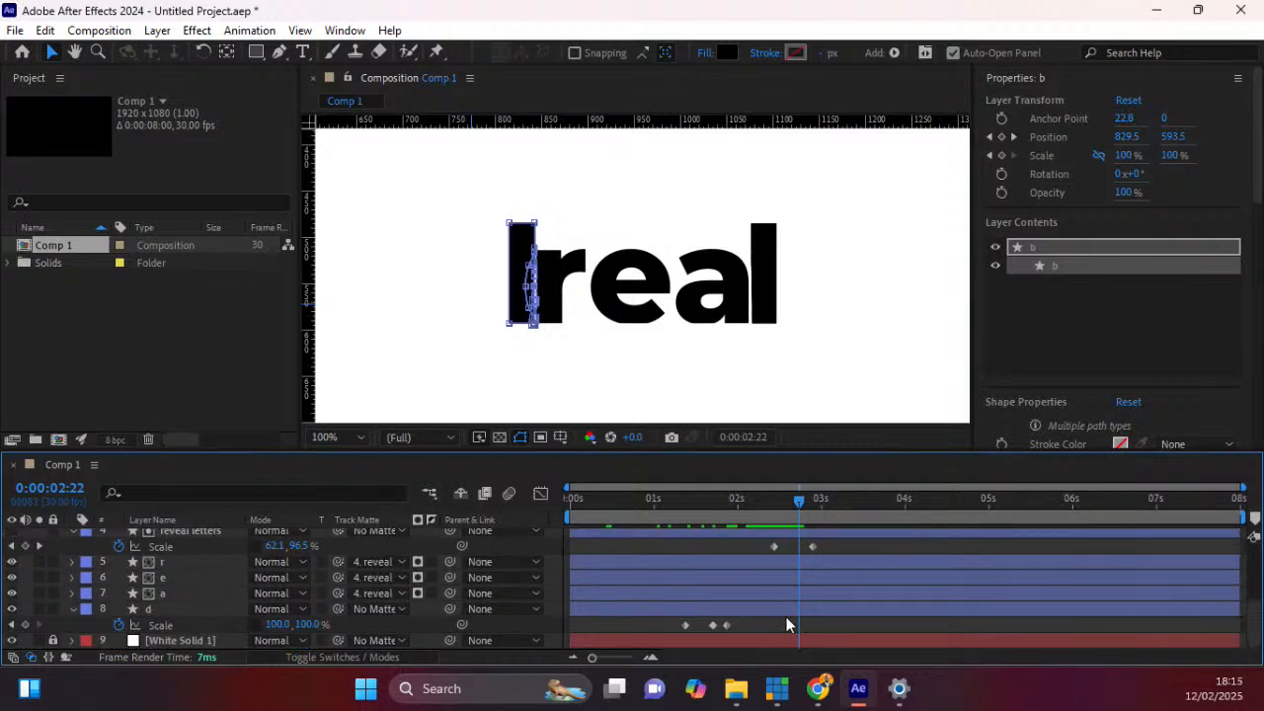
{"action": "left_click", "coordinate": [164, 615]}
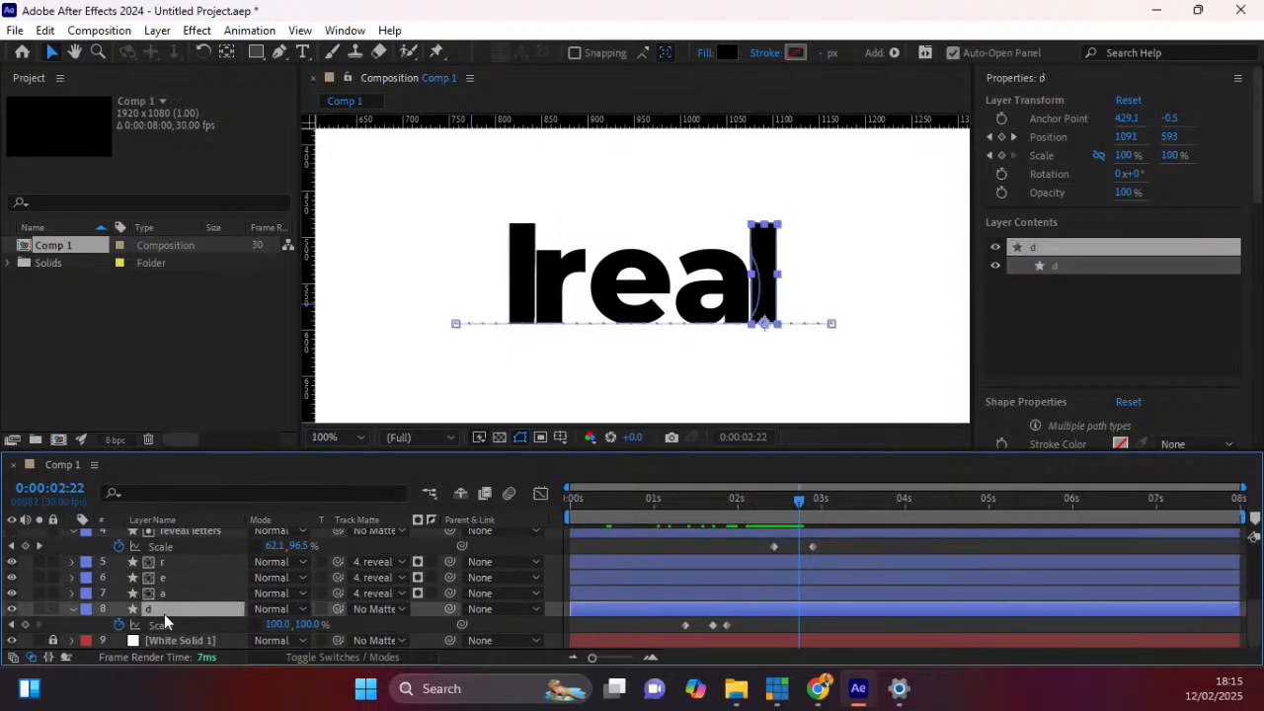
{"action": "key", "text": "u"}
{"action": "scroll", "coordinate": [264, 634], "scroll_direction": "down", "scroll_amount": 2}
{"action": "left_click_drag", "start_coordinate": [917, 599], "coordinate": [834, 559]}
{"action": "left_click_drag", "start_coordinate": [910, 600], "coordinate": [803, 573]}
Preview the animation from the start to check the timing of the letter reveal and the b and d shapes.
{"action": "left_click_drag", "start_coordinate": [798, 501], "coordinate": [657, 499]}
{"action": "key", "text": "Home"}
{"action": "key", "text": "space"}
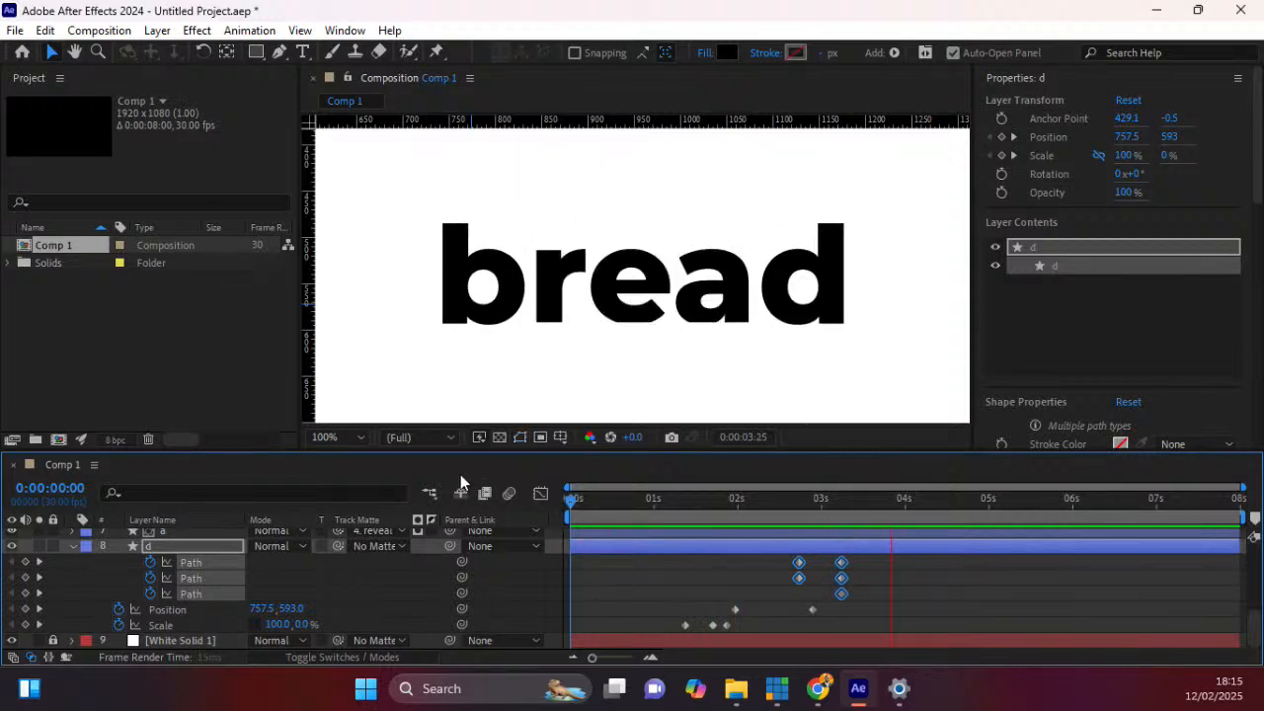
{"action": "key", "text": "space"}
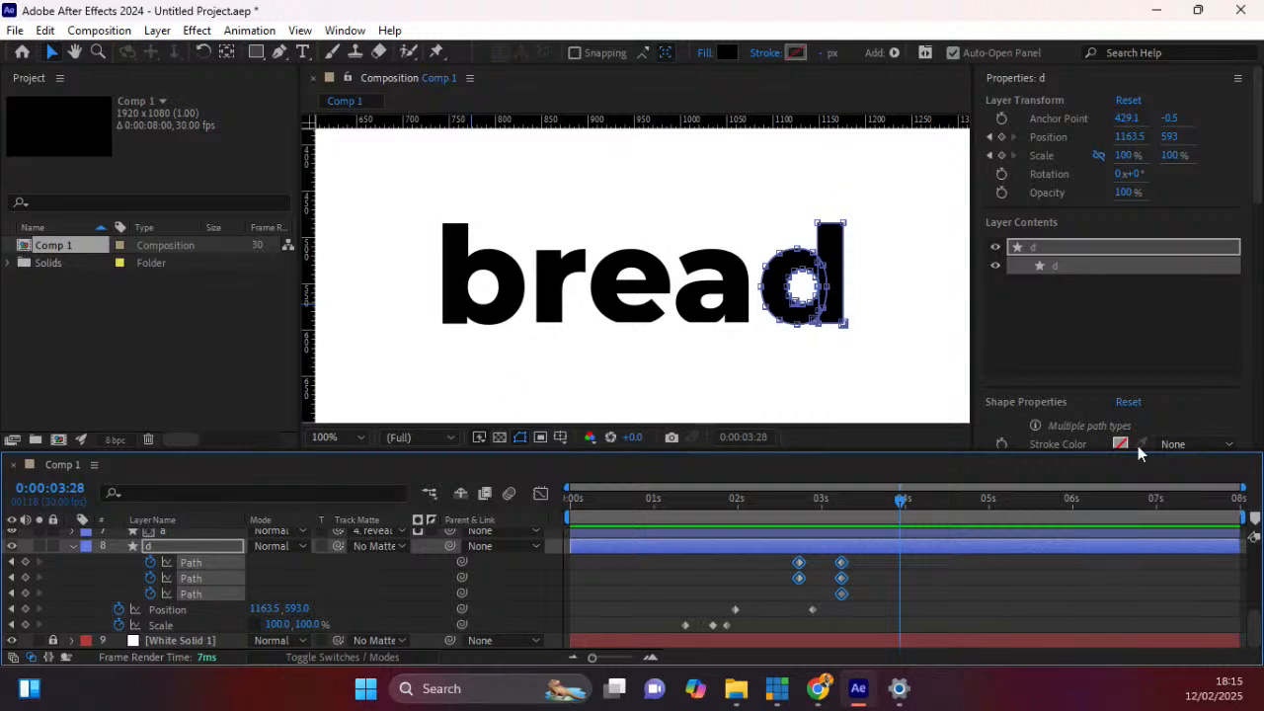
{"action": "left_click_drag", "start_coordinate": [599, 502], "coordinate": [527, 493]}
{"action": "key", "text": "space"}
{"action": "key", "text": "space"}
Fit the whole composition in the viewer and hide the rulers.
{"action": "left_click", "coordinate": [328, 438]}
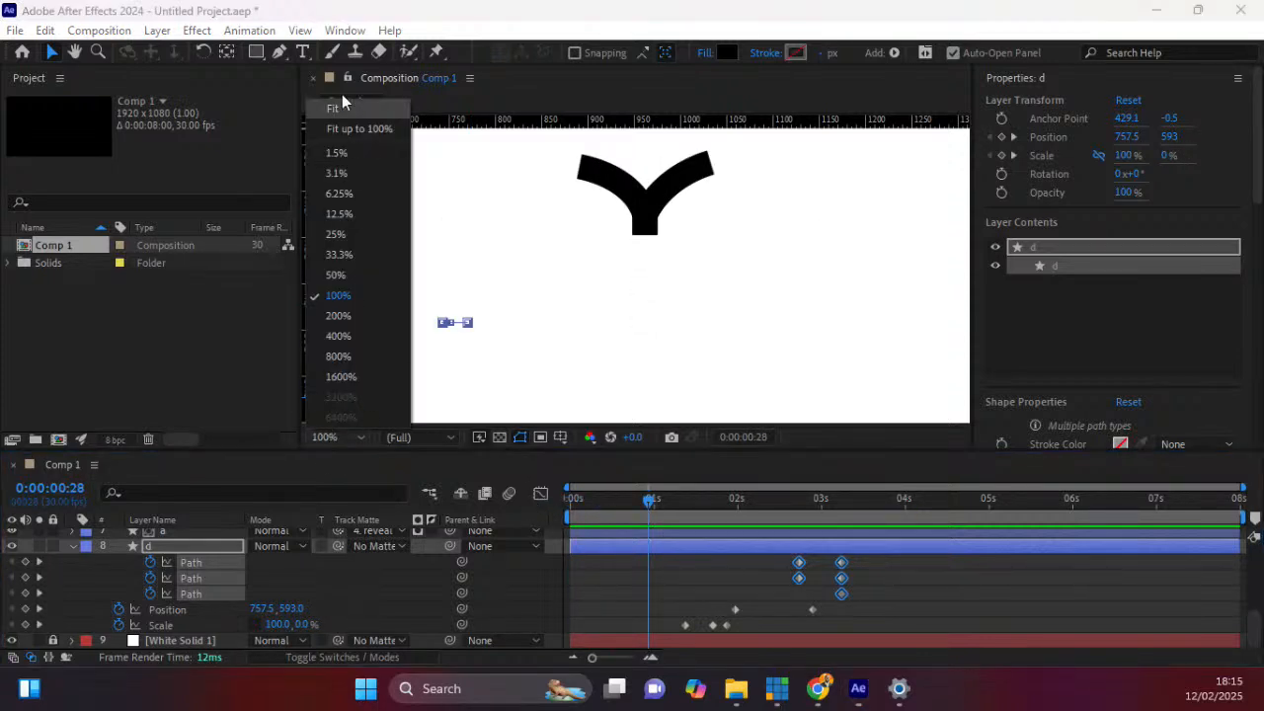
{"action": "left_click", "coordinate": [335, 107]}
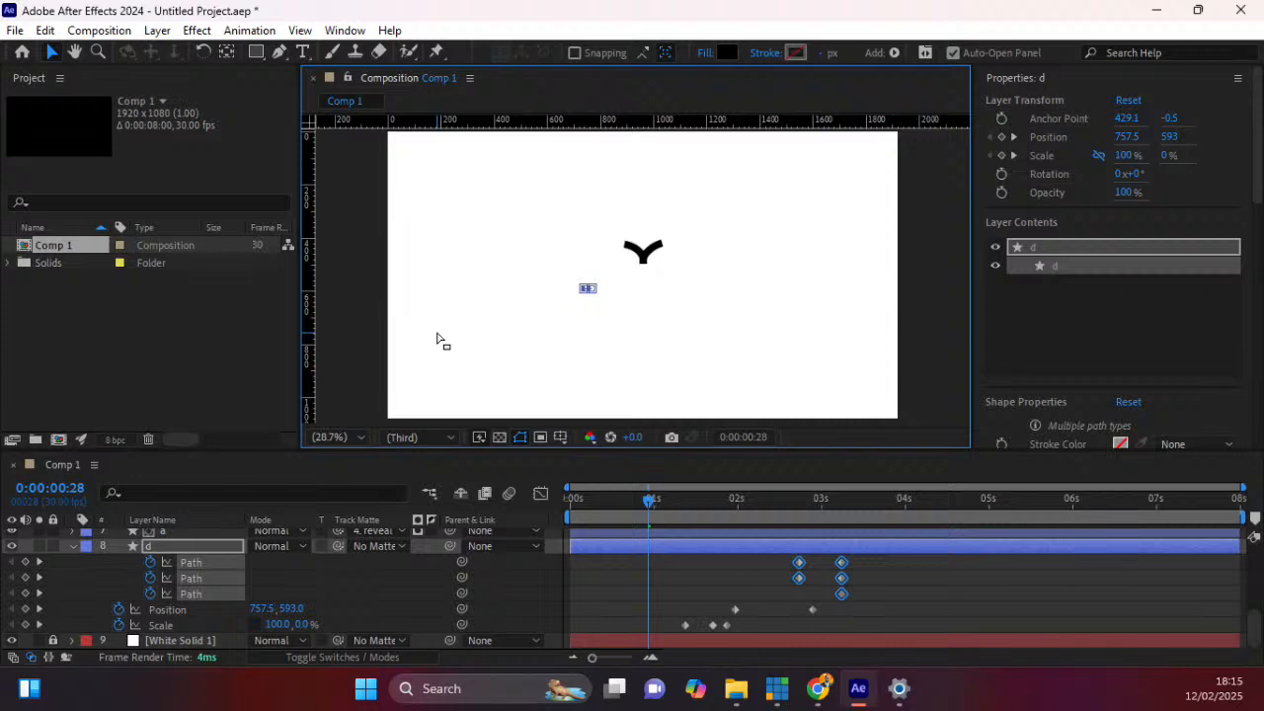
{"action": "key", "text": "ctrl+r"}
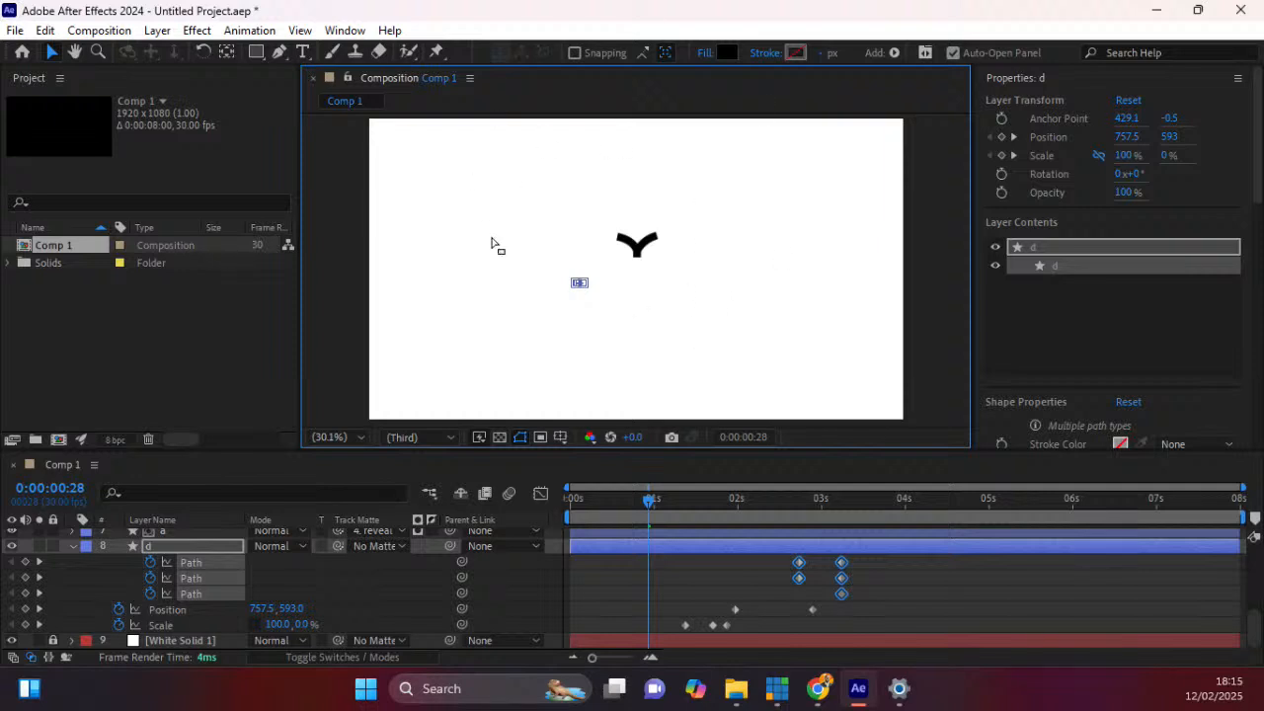
Play the bread animation in the full-frame view, replaying it from 0:00:01:00.
{"action": "key", "text": "space"}
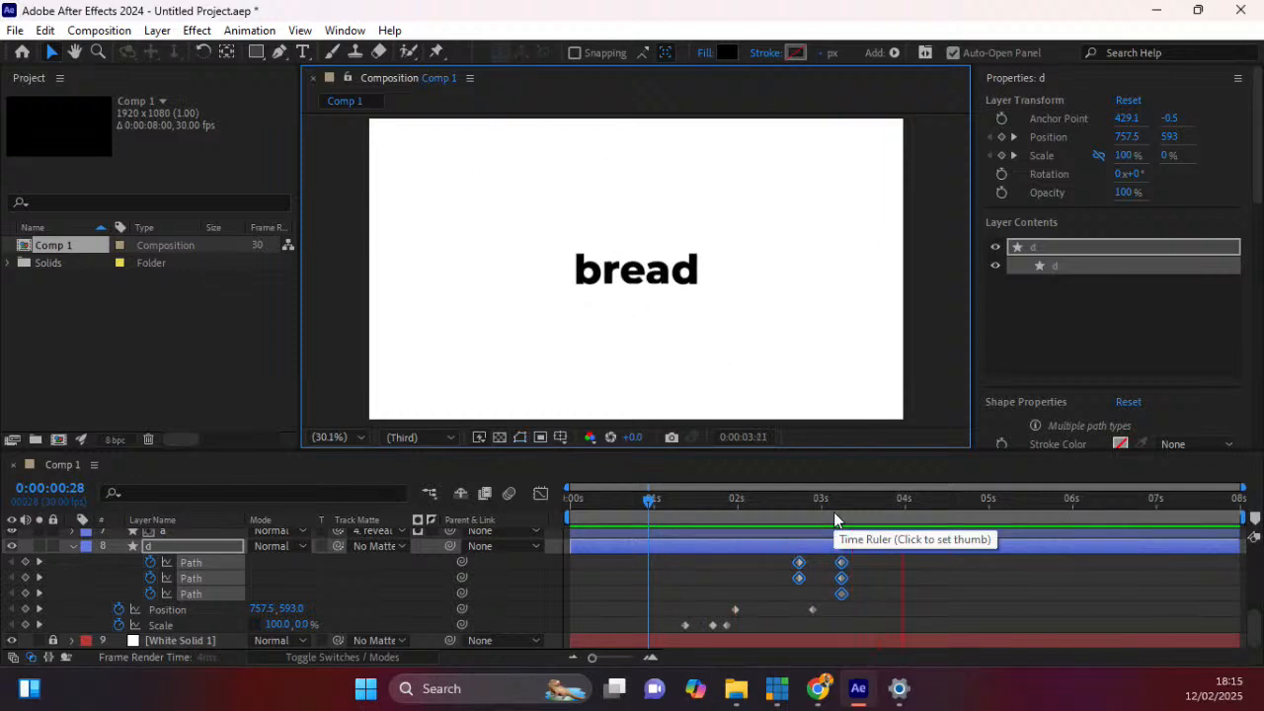
{"action": "key", "text": "space"}
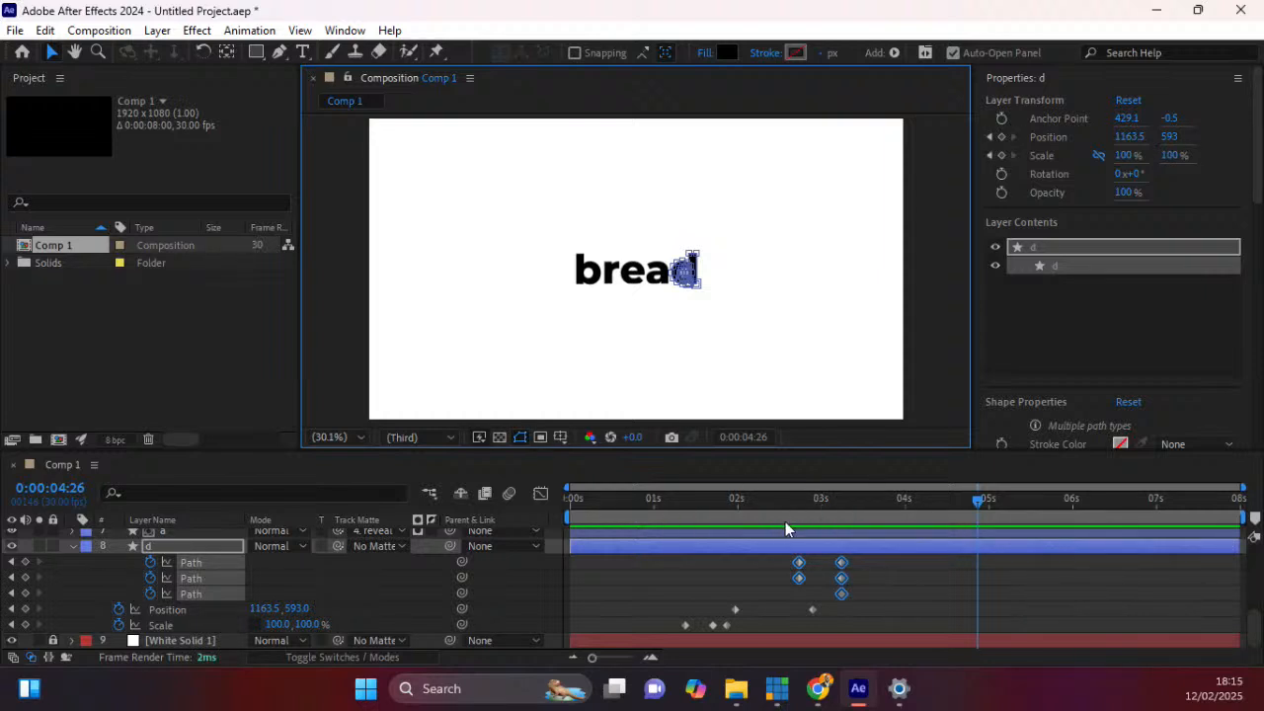
{"action": "left_click", "coordinate": [654, 524]}
{"action": "key", "text": "space"}
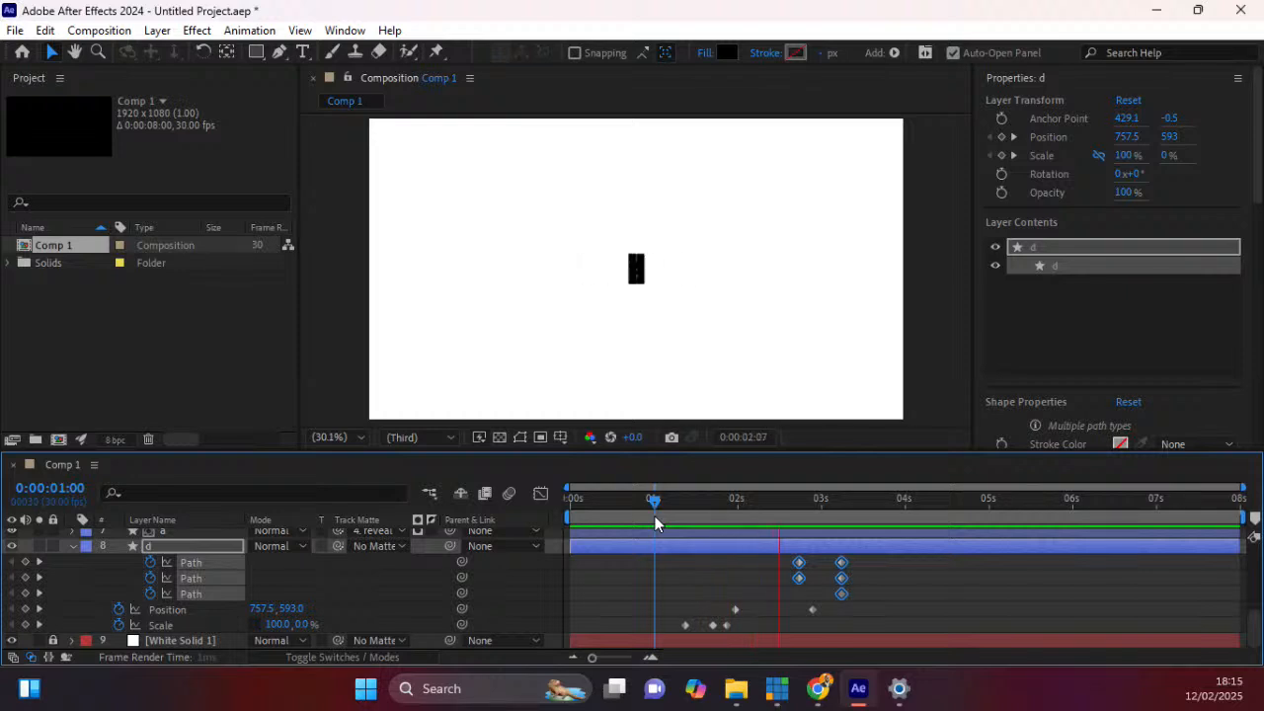
{"action": "key", "text": "space"}
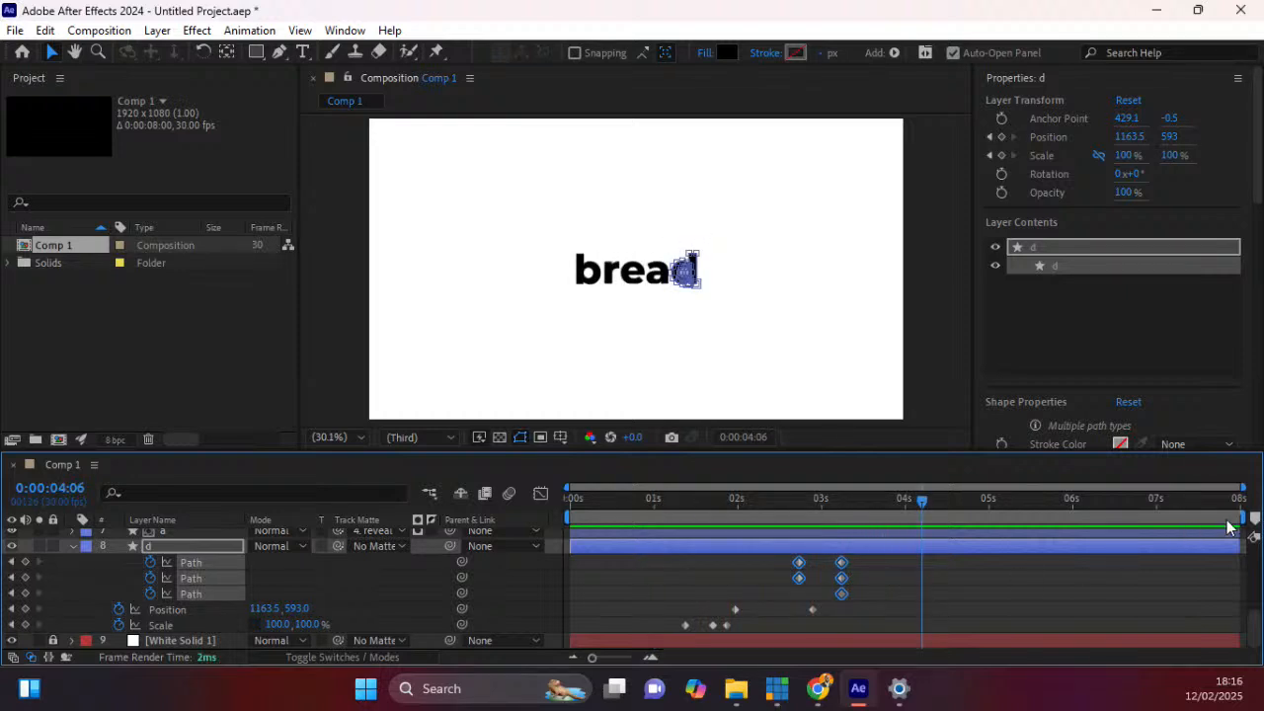
Shorten the work area to end just after the 4-second mark and play it from the start.
{"action": "left_click_drag", "start_coordinate": [1245, 517], "coordinate": [933, 536]}
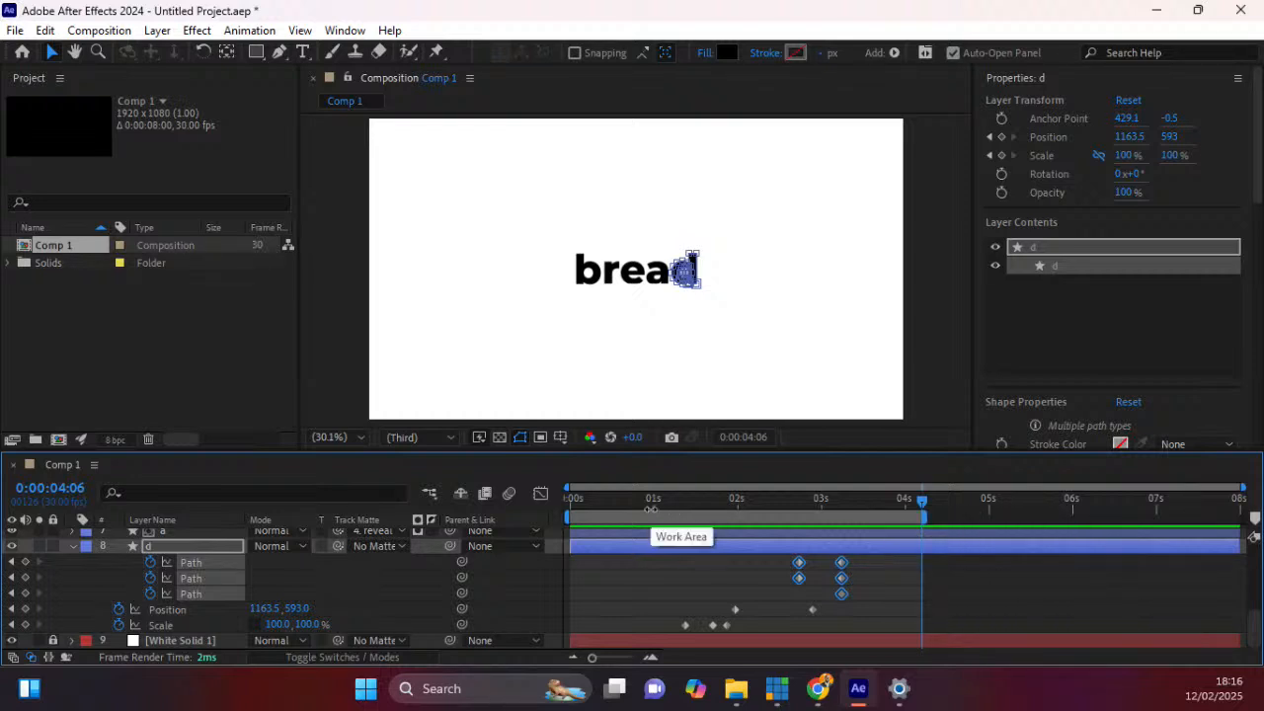
{"action": "key", "text": "space"}
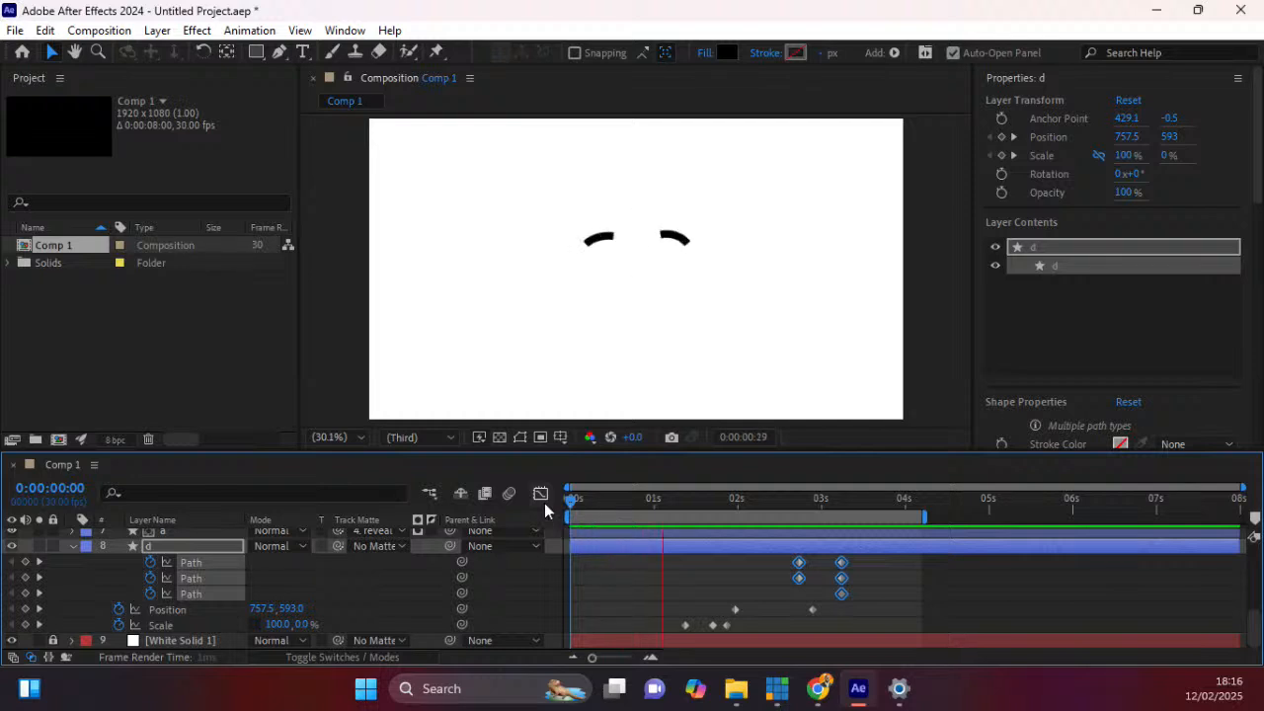
{"action": "left_click", "coordinate": [814, 506]}
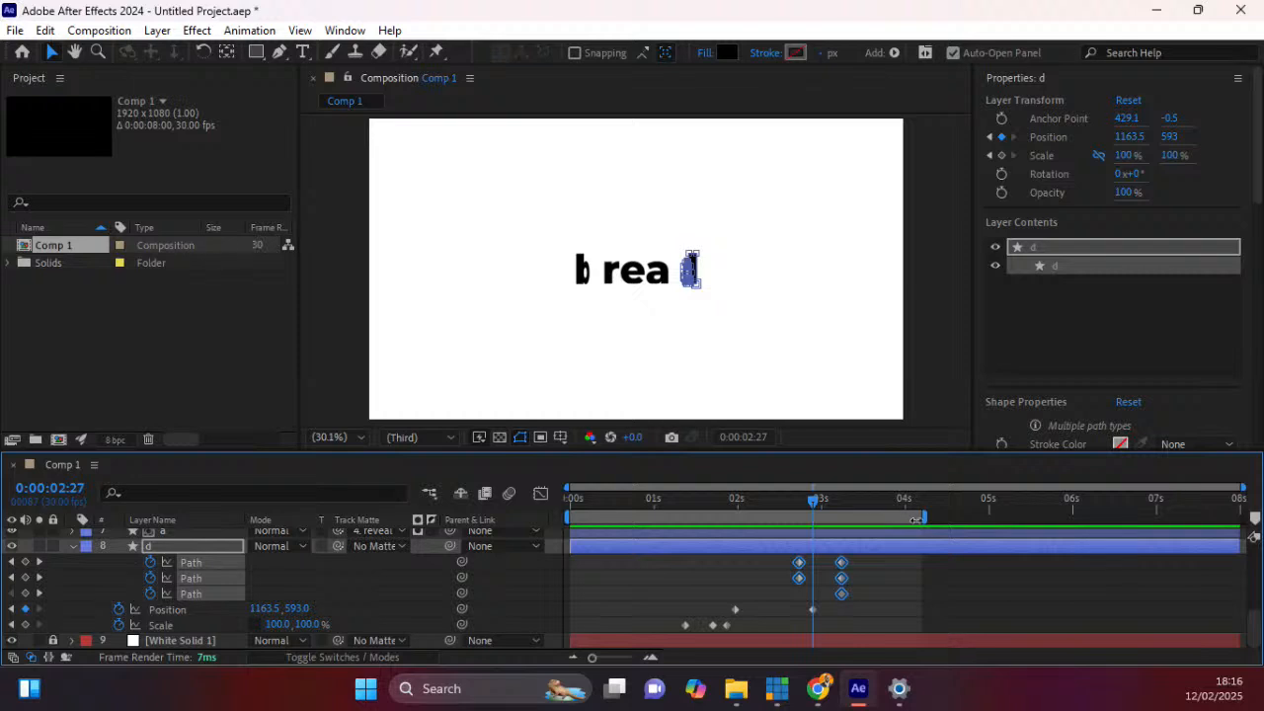
{"action": "left_click_drag", "start_coordinate": [920, 518], "coordinate": [913, 522]}
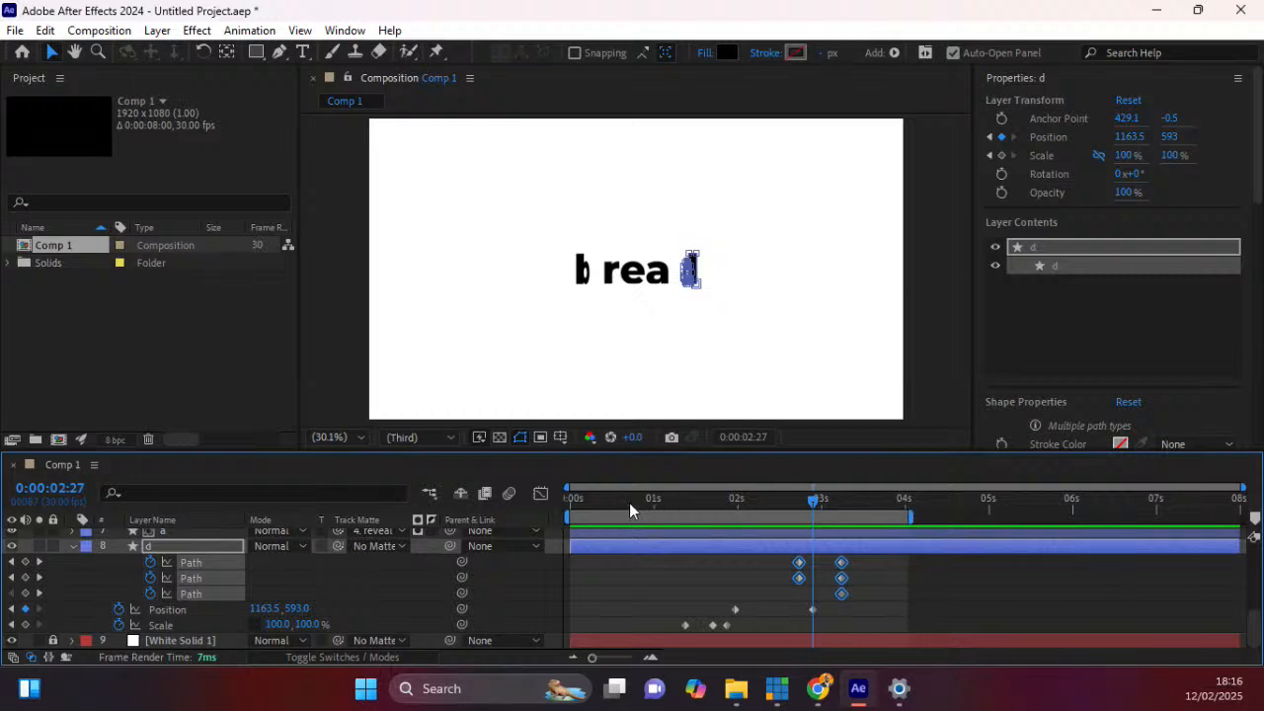
{"action": "key", "text": "Home"}
{"action": "key", "text": "space"}
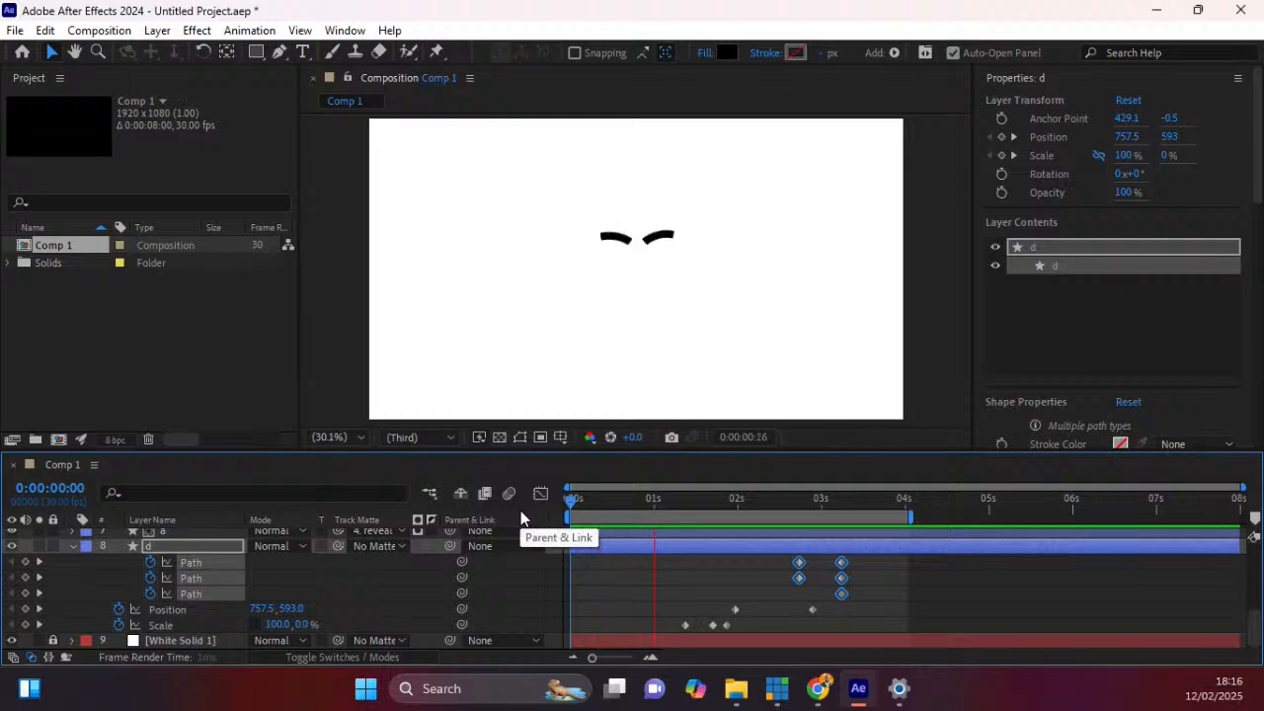